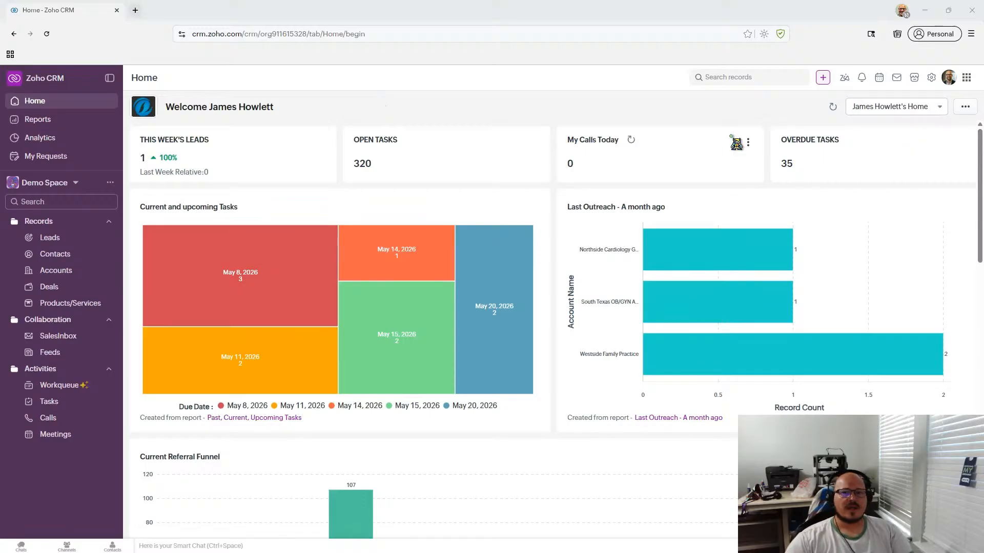
# - Go to Setup's Workflow Rules page and browse rules like Auto-Create Initial Task and Call Outreach
pyautogui.click(931, 78)
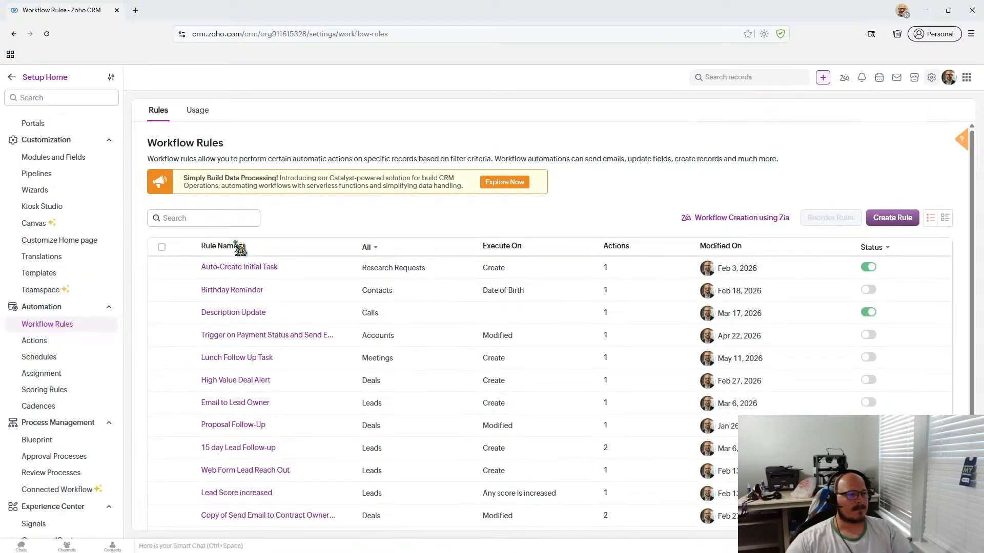
pyautogui.scroll(-2, 387, 227)
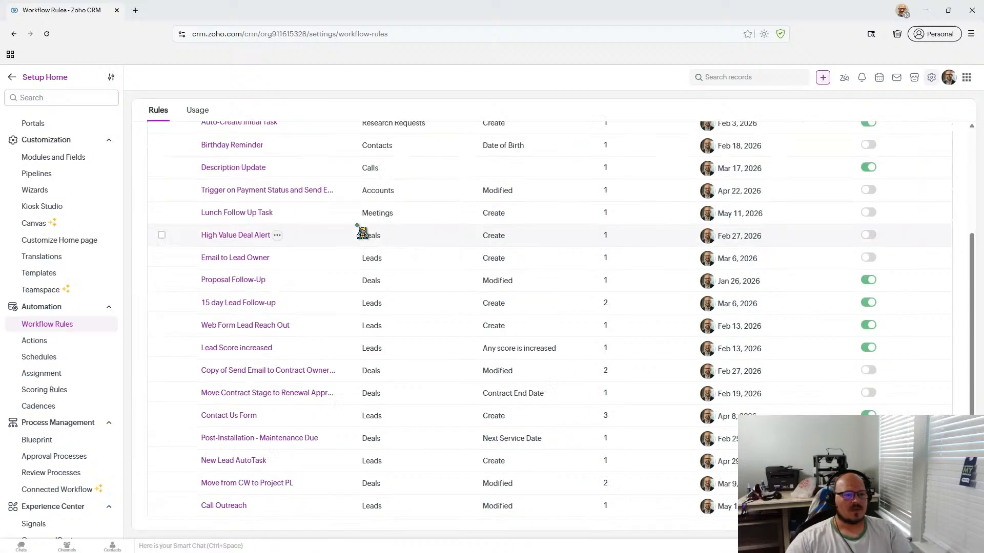
pyautogui.scroll(1, 338, 481)
pyautogui.scroll(1, 341, 476)
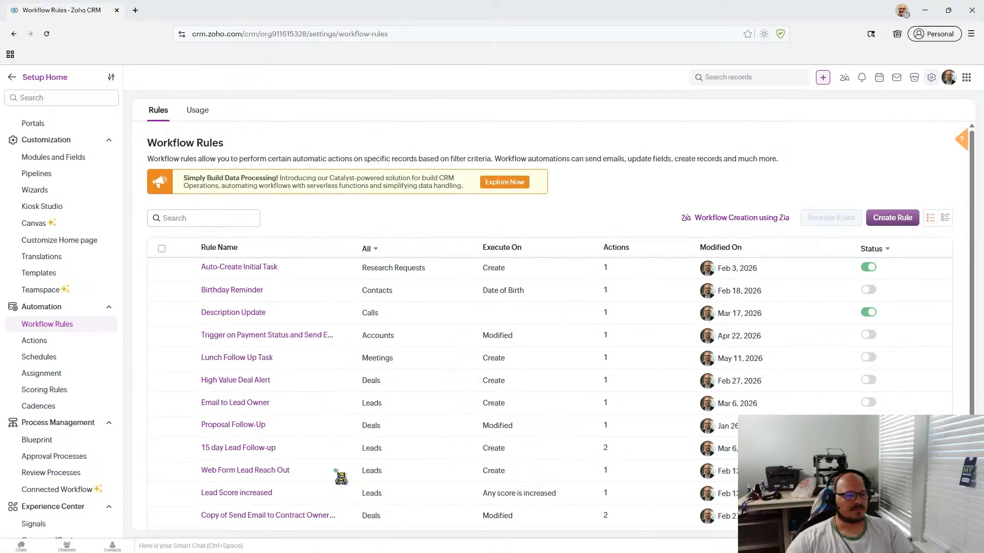
pyautogui.scroll(-1, 340, 461)
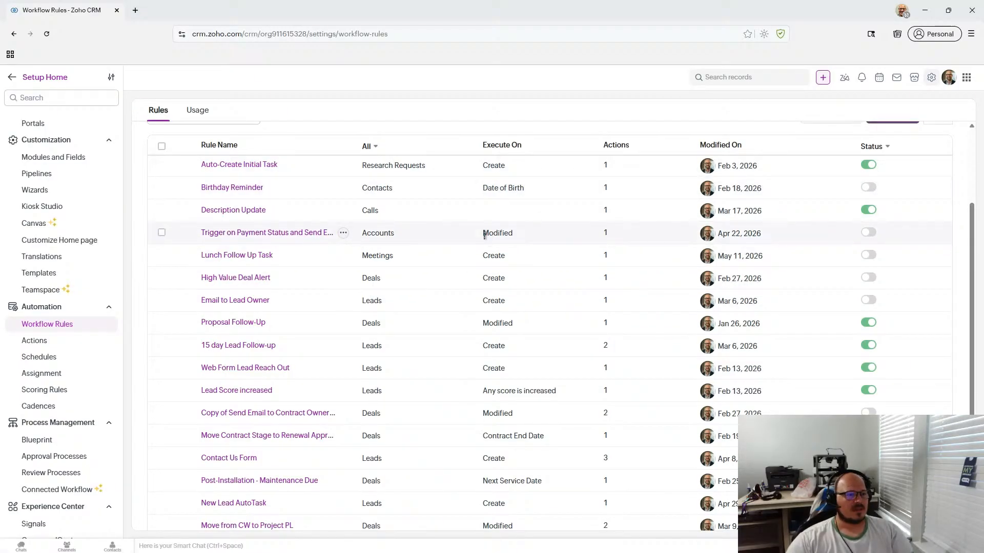
pyautogui.scroll(-1, 484, 235)
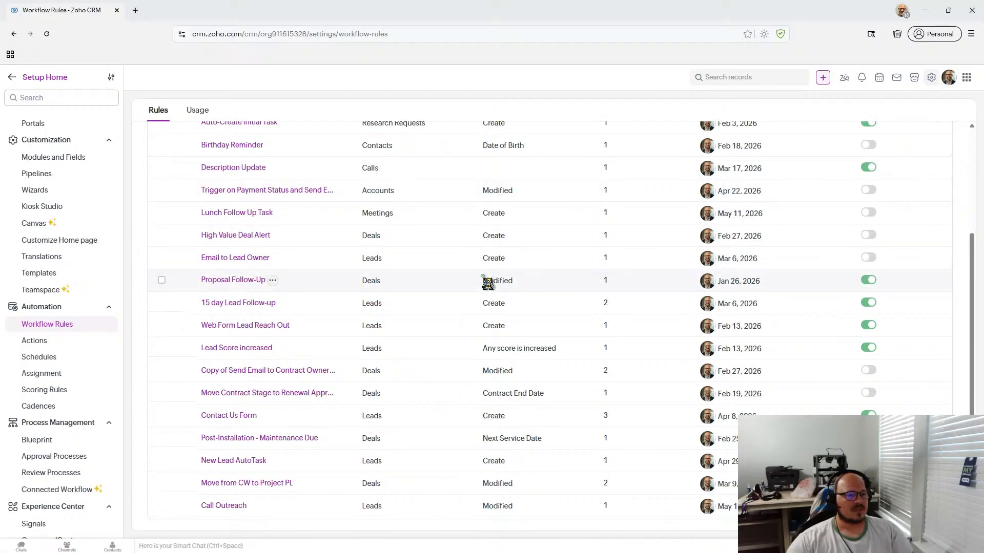
# - Review Call Outreach's Call Amount trigger and Reach out to Lead task unsaved, then go to Marketplace
pyautogui.click(225, 507)
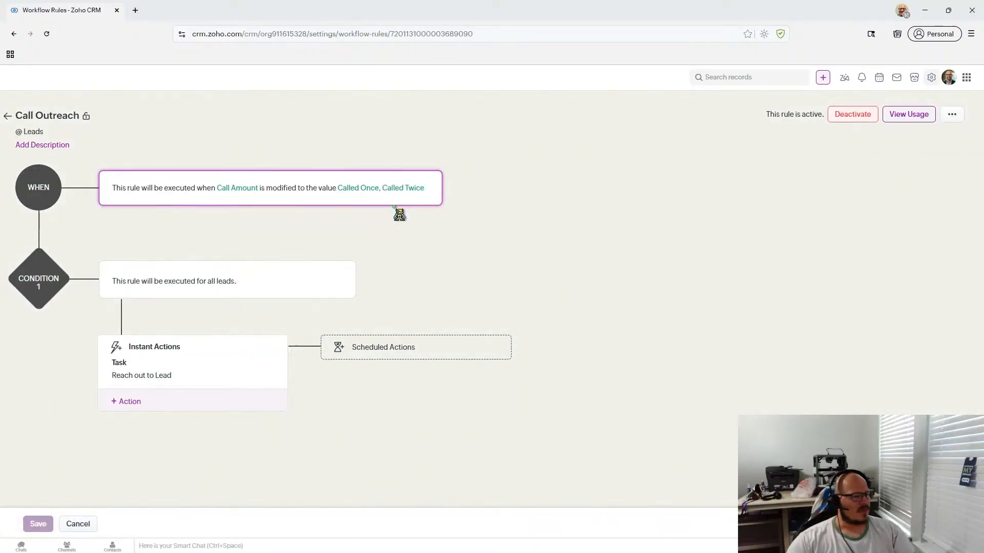
pyautogui.moveTo(350, 191)
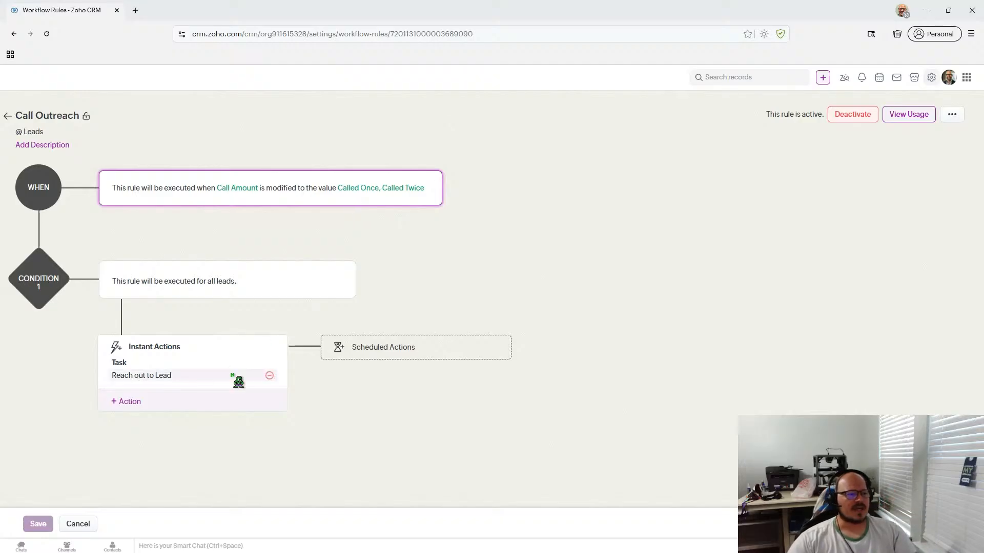
pyautogui.moveTo(418, 203)
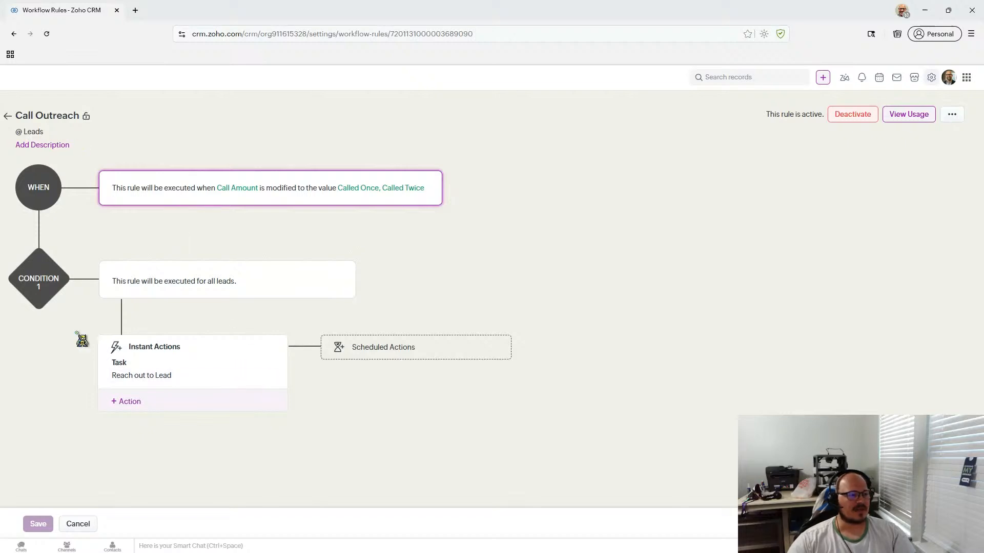
pyautogui.click(78, 522)
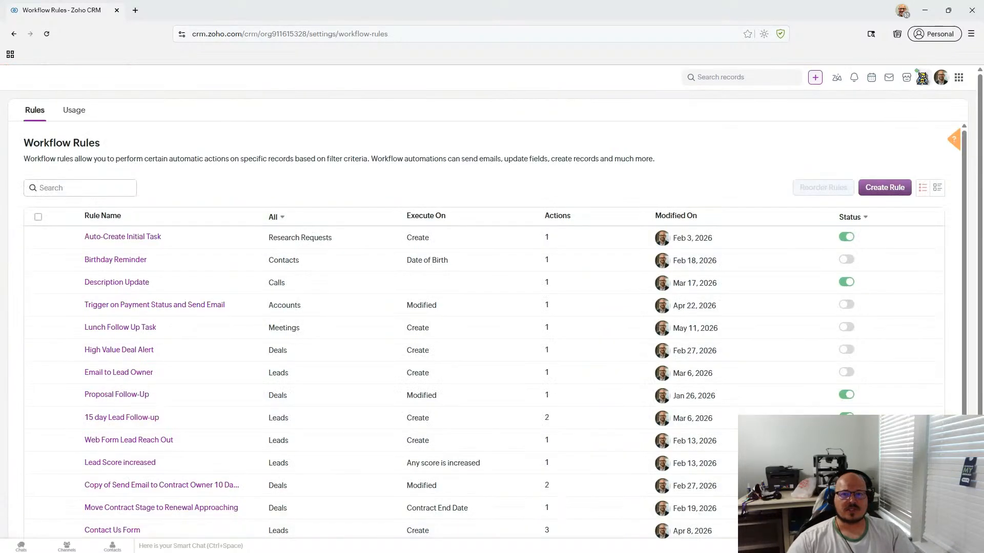
pyautogui.click(916, 72)
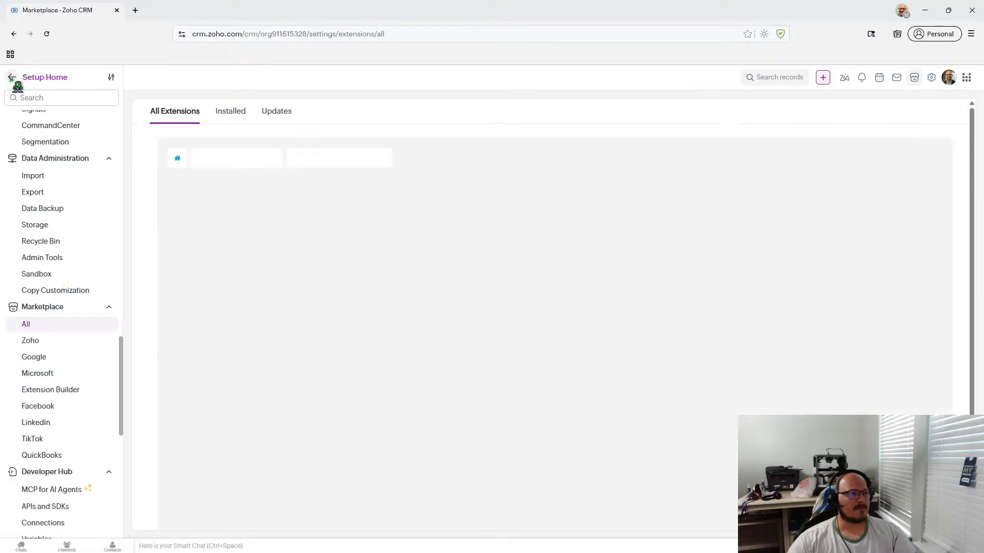
# - Open Test Lead from Leads and view its Call Amount options, keeping Called Once
pyautogui.click(14, 78)
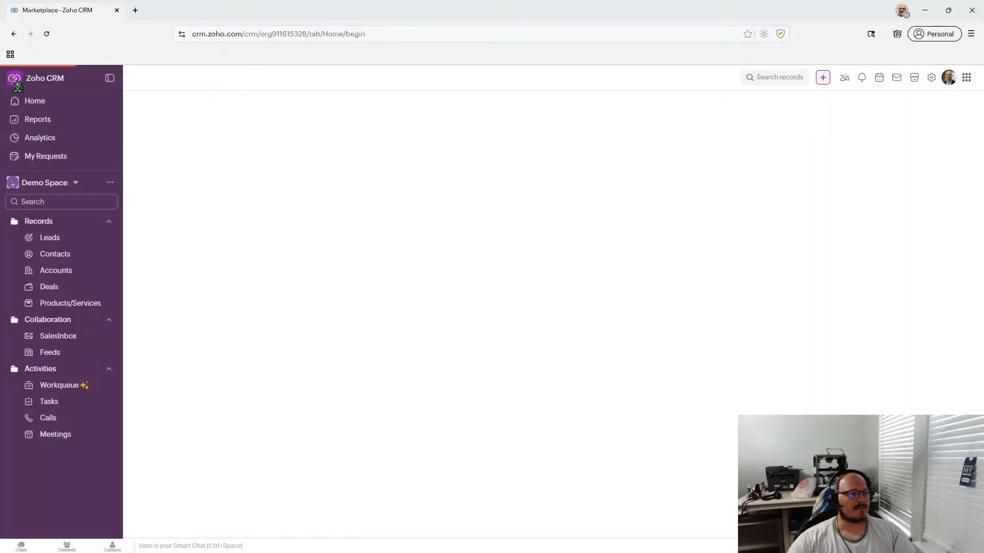
pyautogui.click(49, 237)
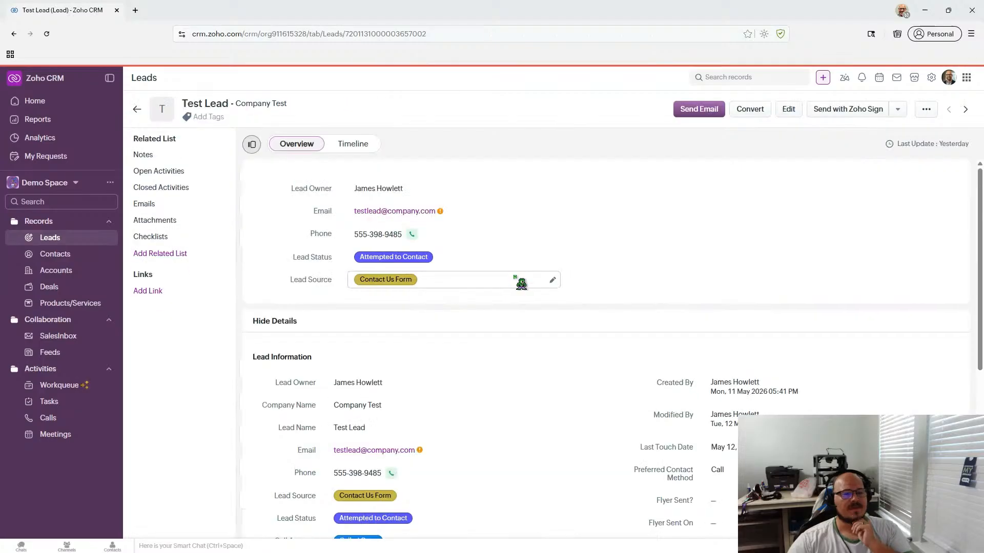
pyautogui.scroll(-3, 519, 277)
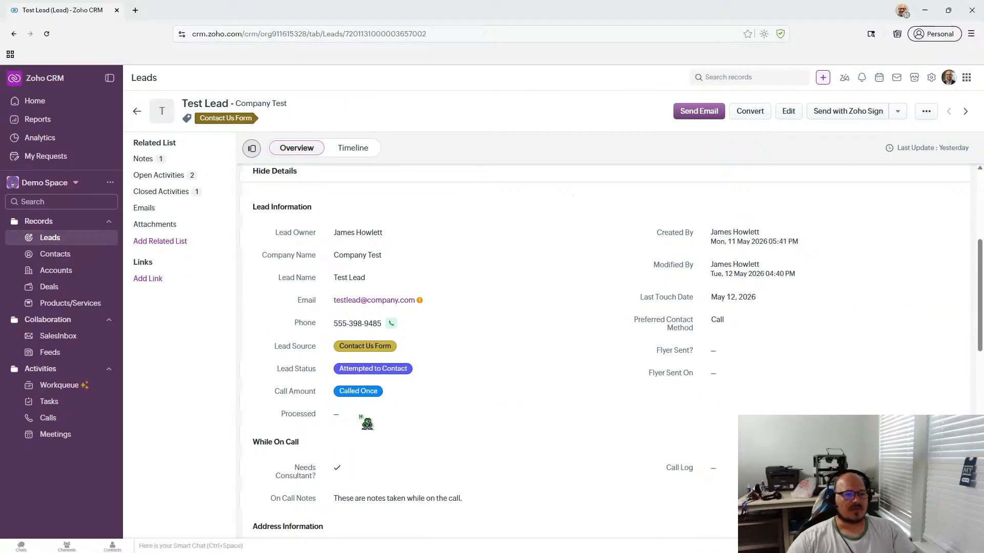
pyautogui.click(392, 396)
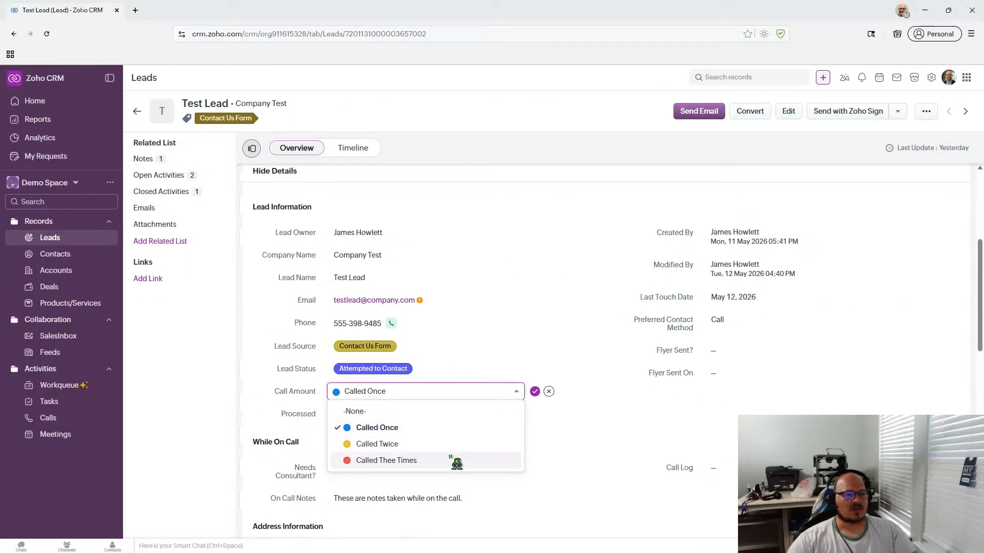
pyautogui.click(548, 391)
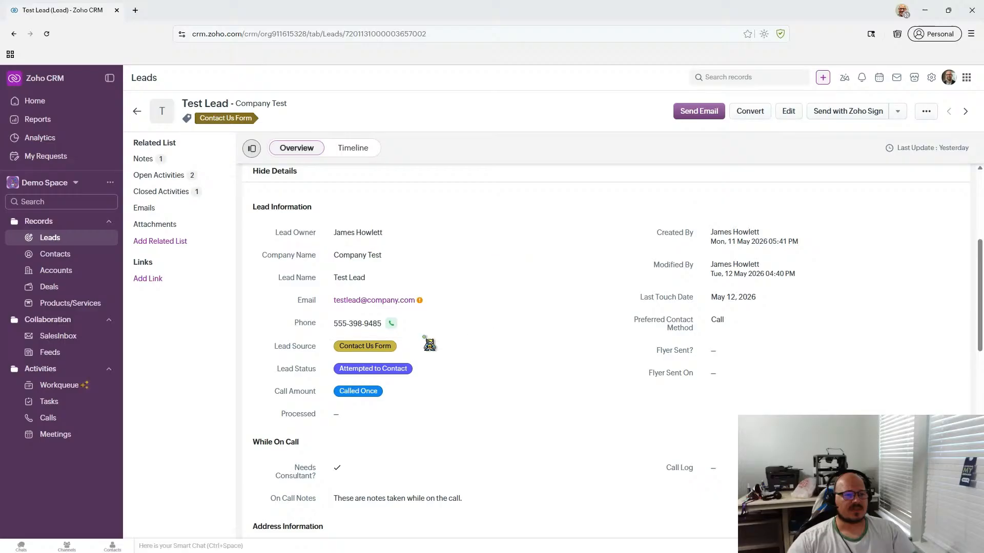
pyautogui.scroll(-2, 430, 342)
# - Check the Lead Status options and cancel, leaving it at Attempted to Contact
pyautogui.click(516, 267)
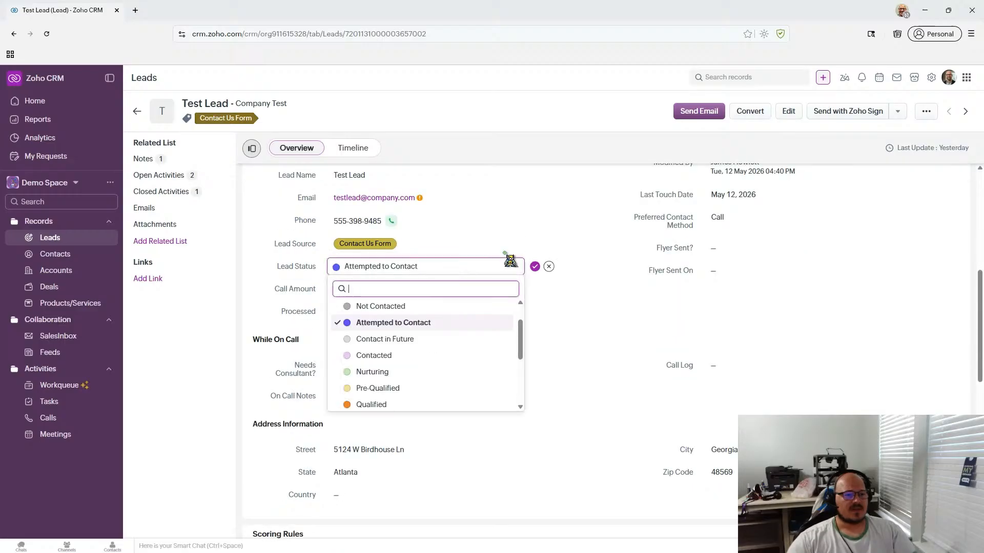
pyautogui.moveTo(521, 333)
pyautogui.mouseDown()
pyautogui.moveTo(525, 395)
pyautogui.moveTo(519, 359)
pyautogui.moveTo(531, 316)
pyautogui.mouseUp()
pyautogui.scroll(-3, 533, 327)
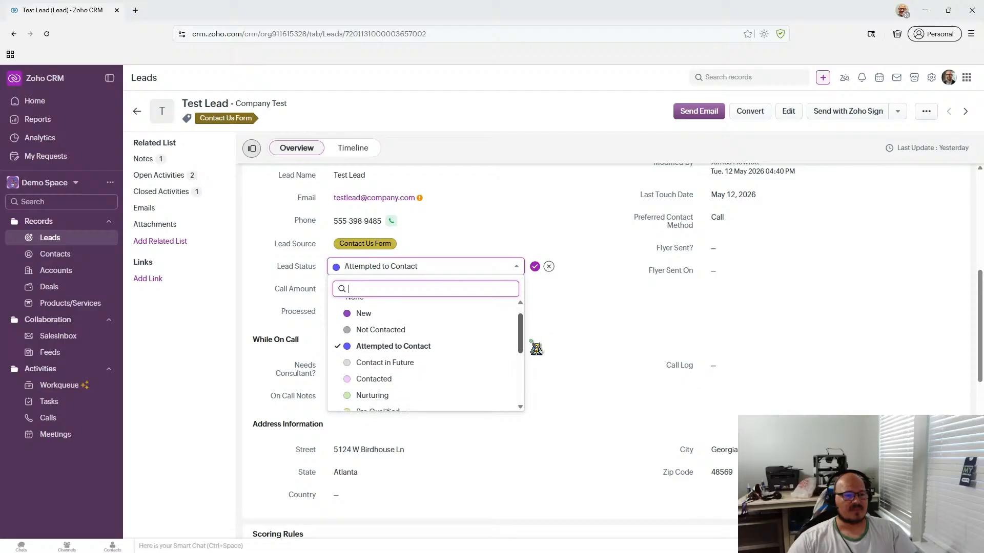
pyautogui.click(549, 266)
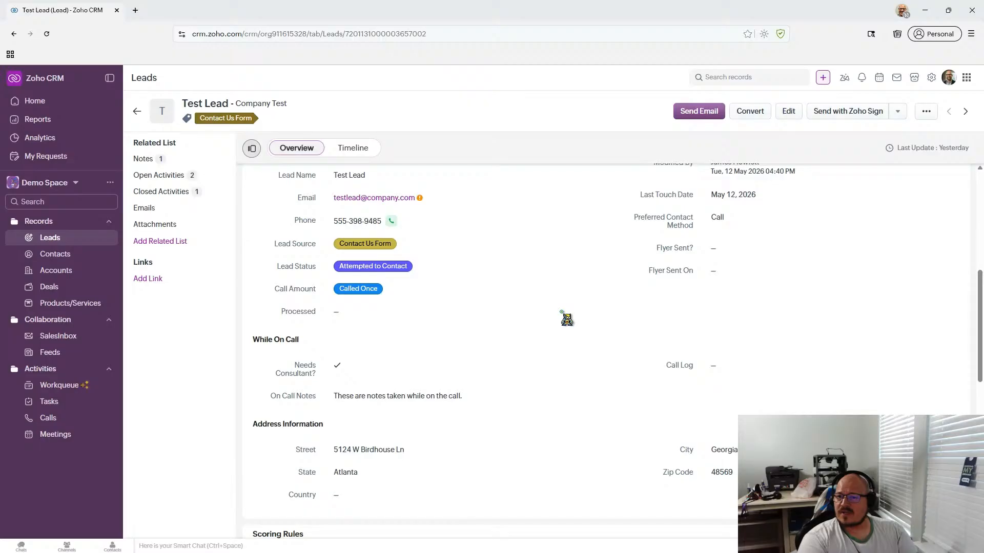
pyautogui.scroll(-4, 562, 312)
pyautogui.scroll(3, 562, 313)
pyautogui.scroll(-2, 562, 312)
pyautogui.scroll(4, 566, 319)
pyautogui.scroll(-2, 566, 319)
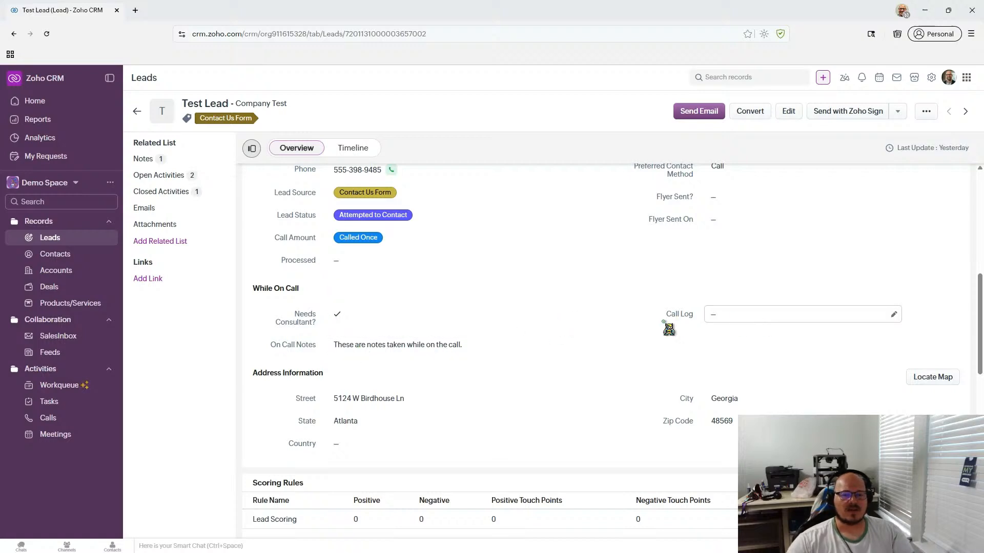
pyautogui.click(880, 317)
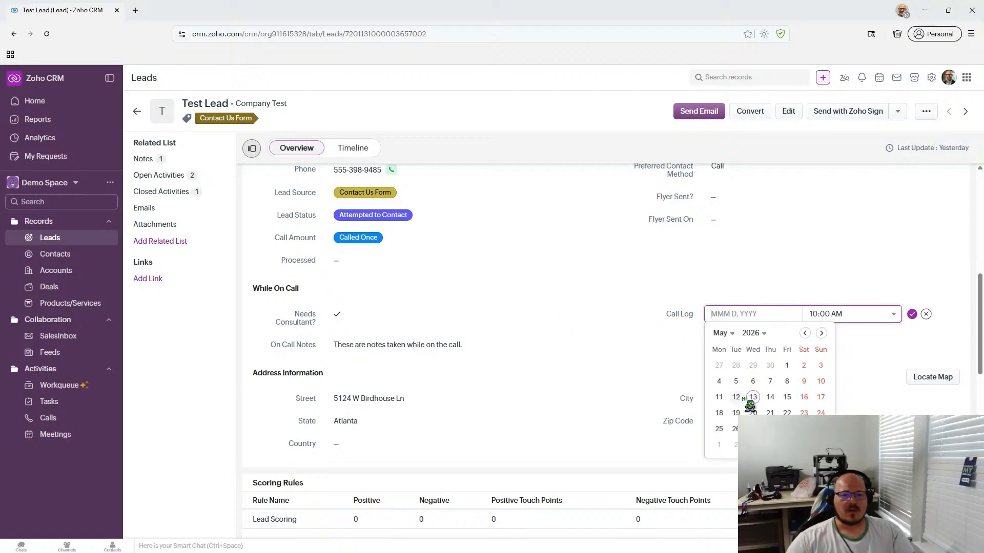
pyautogui.click(779, 285)
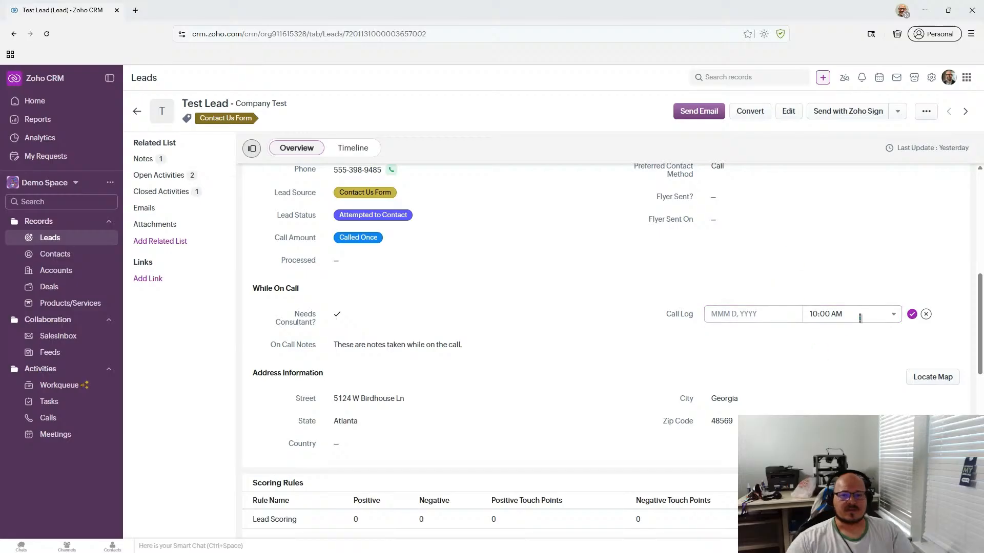
pyautogui.click(925, 314)
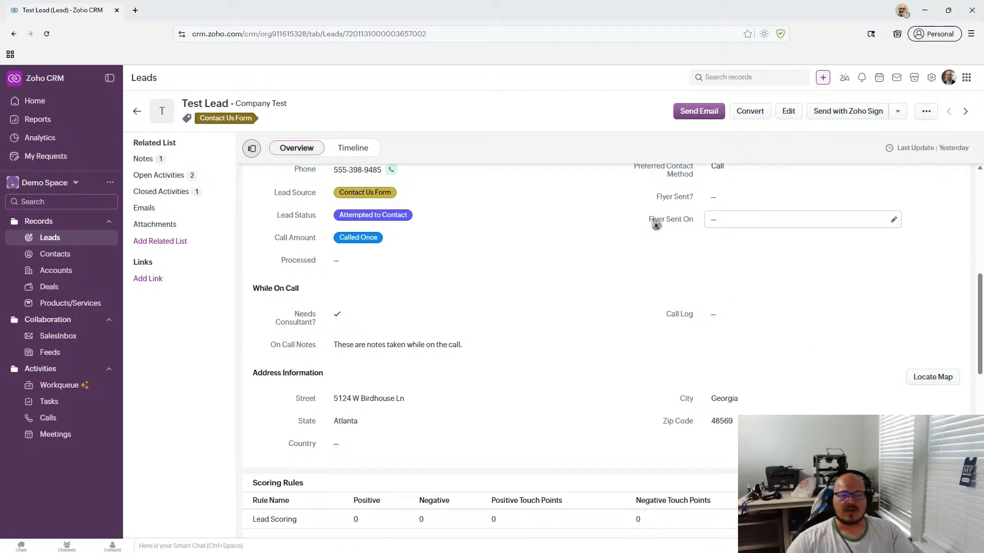
pyautogui.click(735, 201)
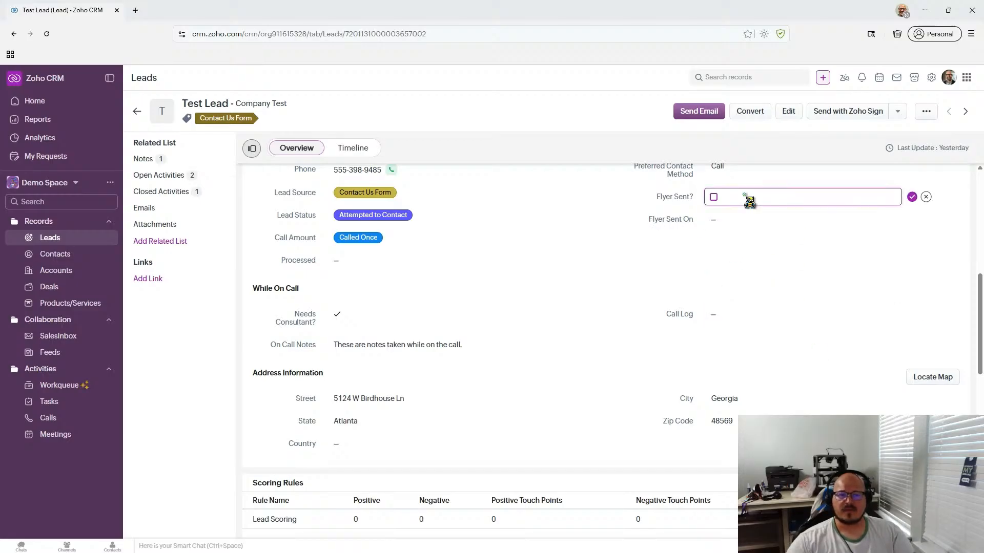
pyautogui.click(925, 198)
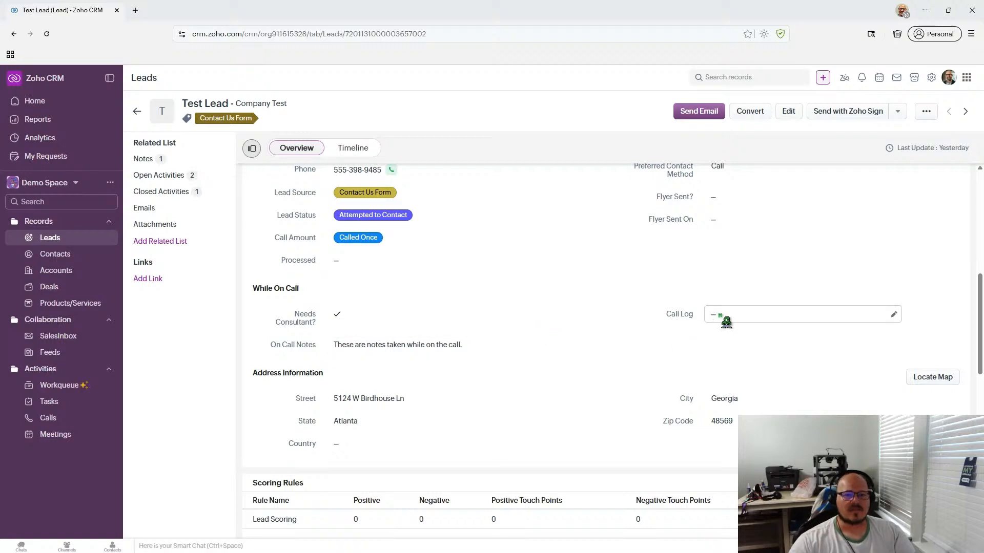
# - Open the inline date and time editor on Test Lead's Call Log field
pyautogui.click(799, 314)
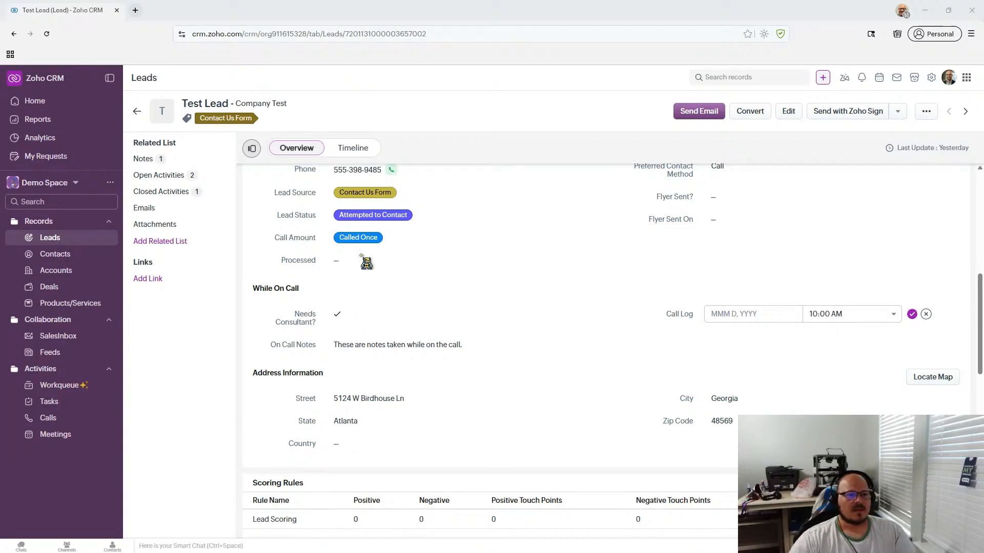
# - Reopen and close the Call Log calendar, then minimize the Reminders popup over the record
pyautogui.click(483, 137)
pyautogui.click(504, 137)
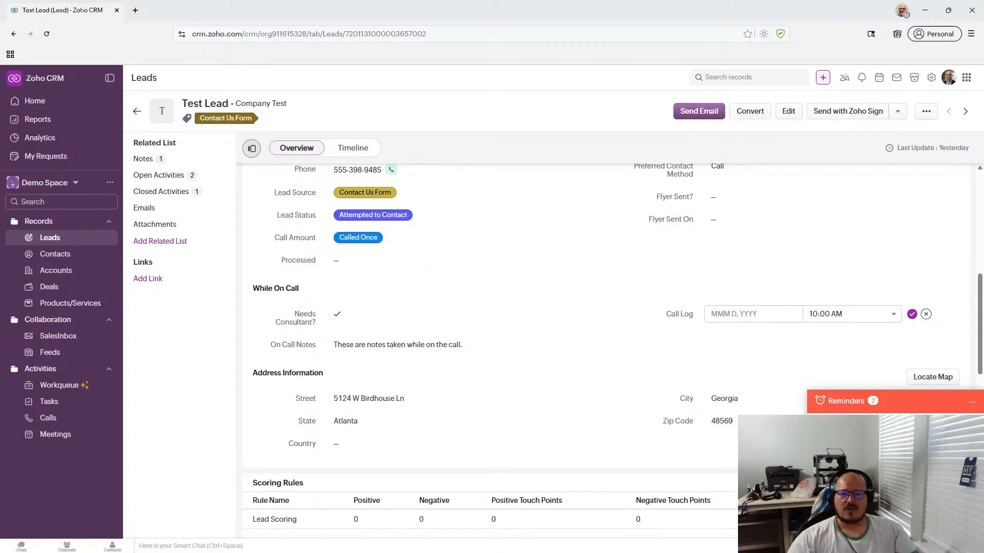
pyautogui.click(972, 402)
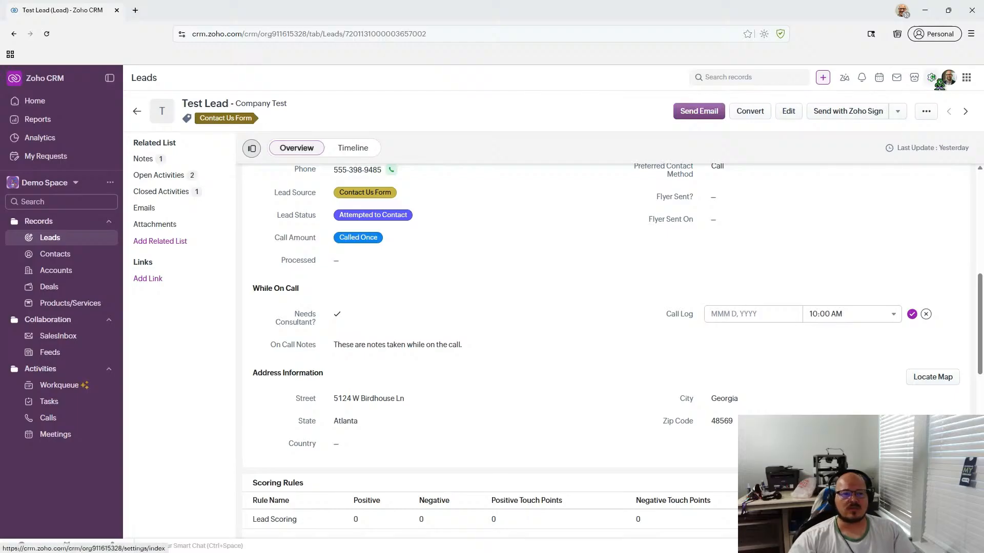
# - Zoom the Ulaa browser page out to 90%
pyautogui.click(970, 34)
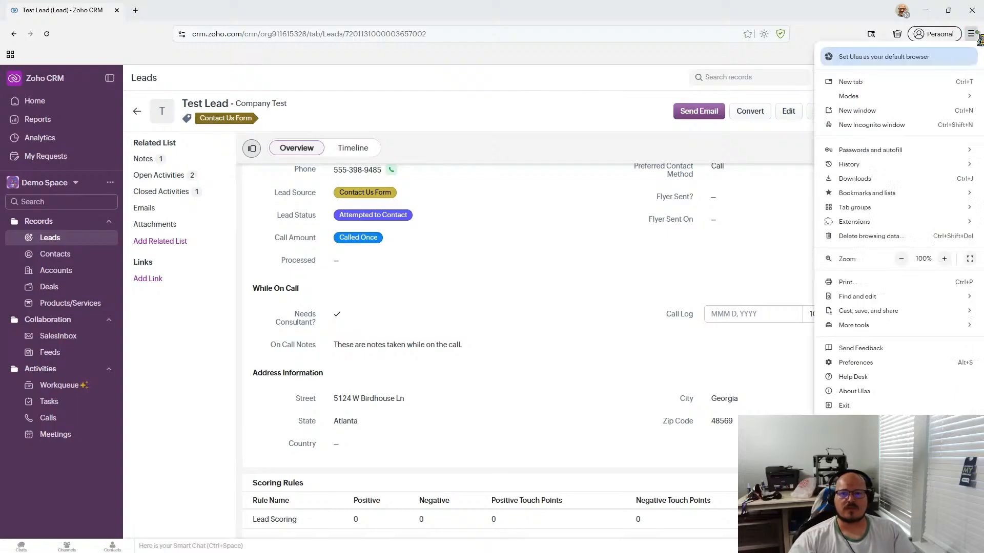
pyautogui.click(900, 259)
pyautogui.click(640, 137)
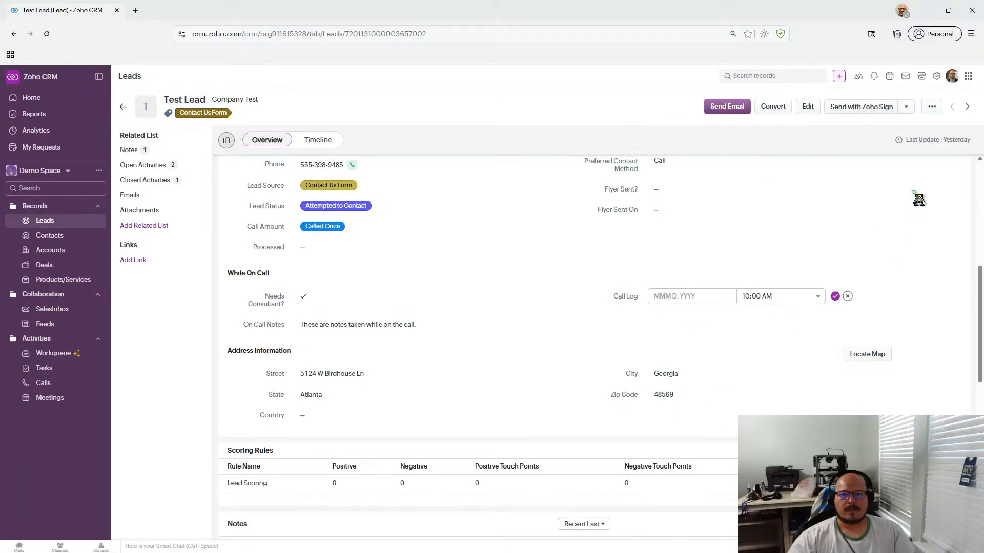
# - Cancel the Call Log edit and open Test Lead's Edit Lead form
pyautogui.click(848, 296)
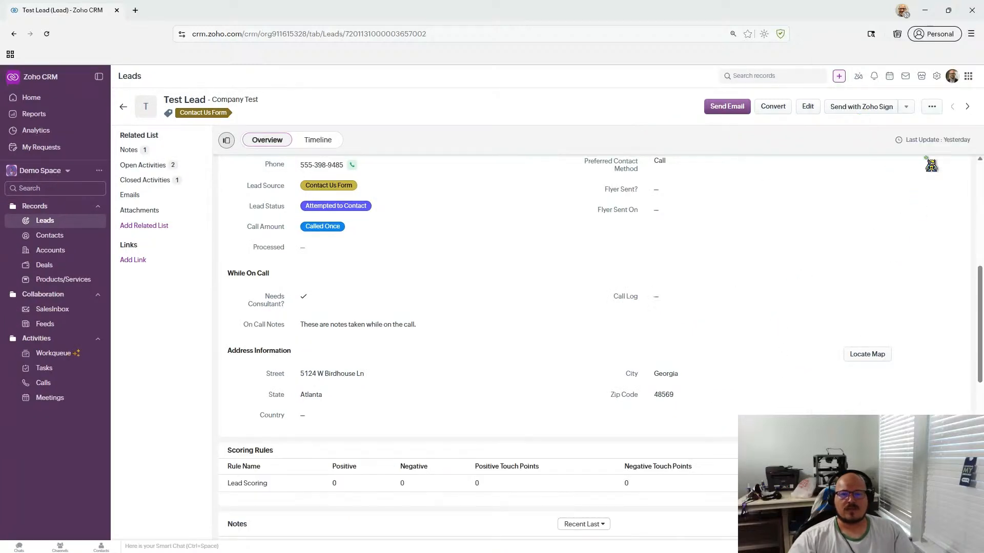
pyautogui.click(971, 33)
pyautogui.click(971, 34)
pyautogui.click(807, 106)
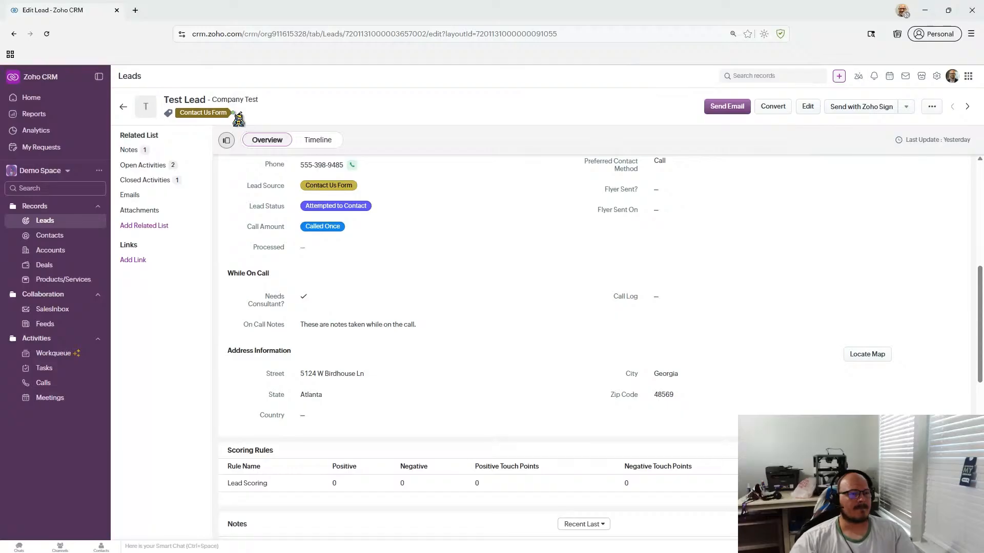
# - Open the Leads Standard layout editor in a new tab and skip the Address field introduction
pyautogui.click(197, 101)
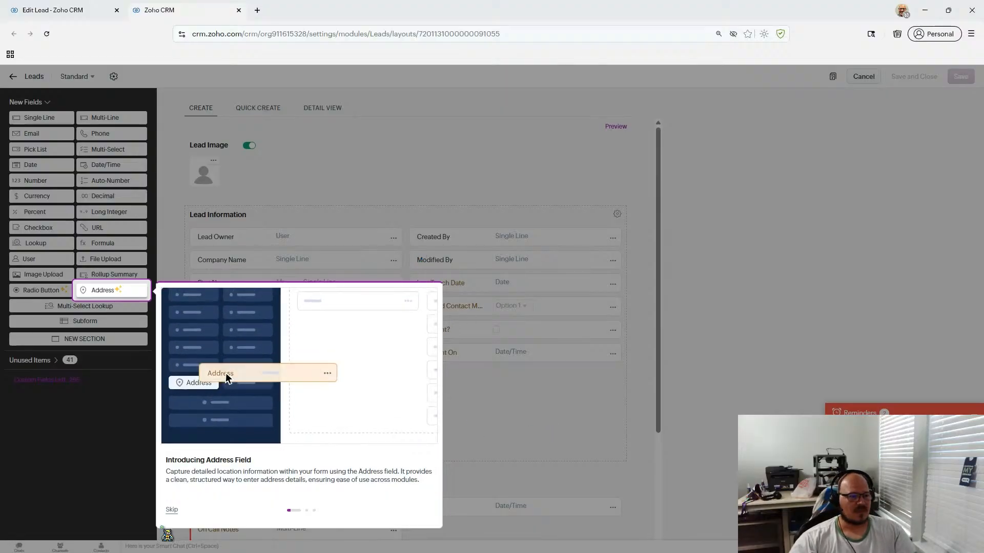
pyautogui.click(171, 510)
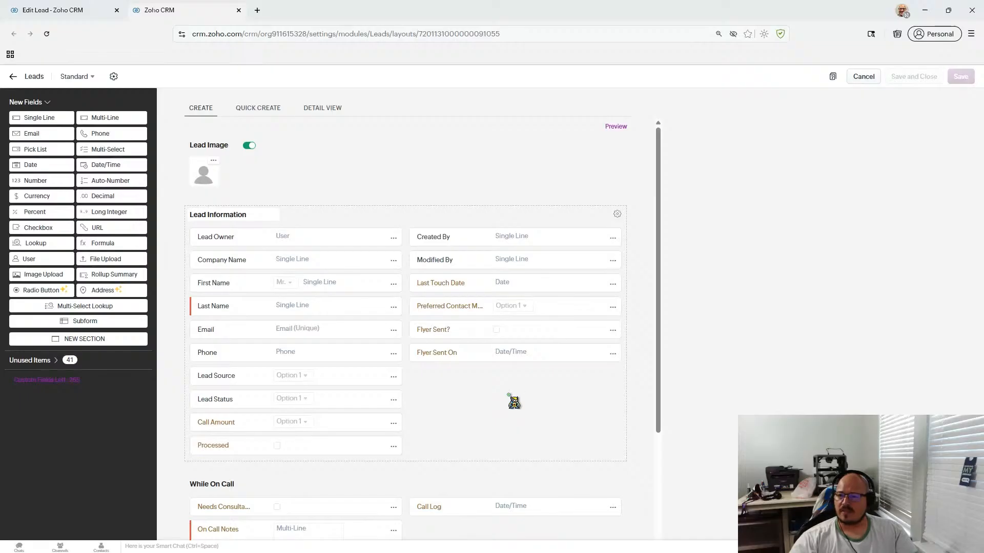
# - Place a Number field named 'Call Count' beneath Call Log in While On Call, then save the layout
pyautogui.scroll(-1, 514, 403)
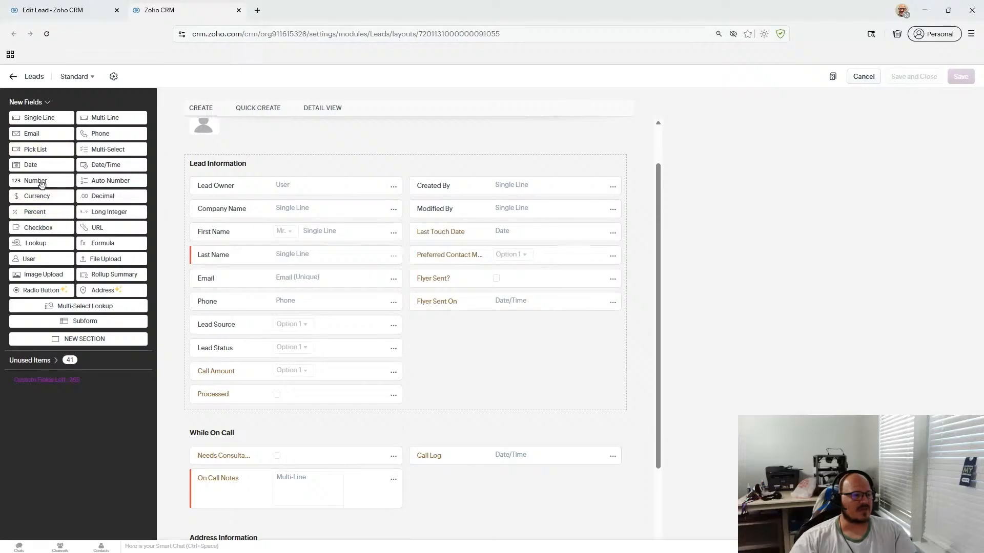
pyautogui.moveTo(42, 181); pyautogui.dragTo(476, 486)
pyautogui.scroll(-2, 517, 399)
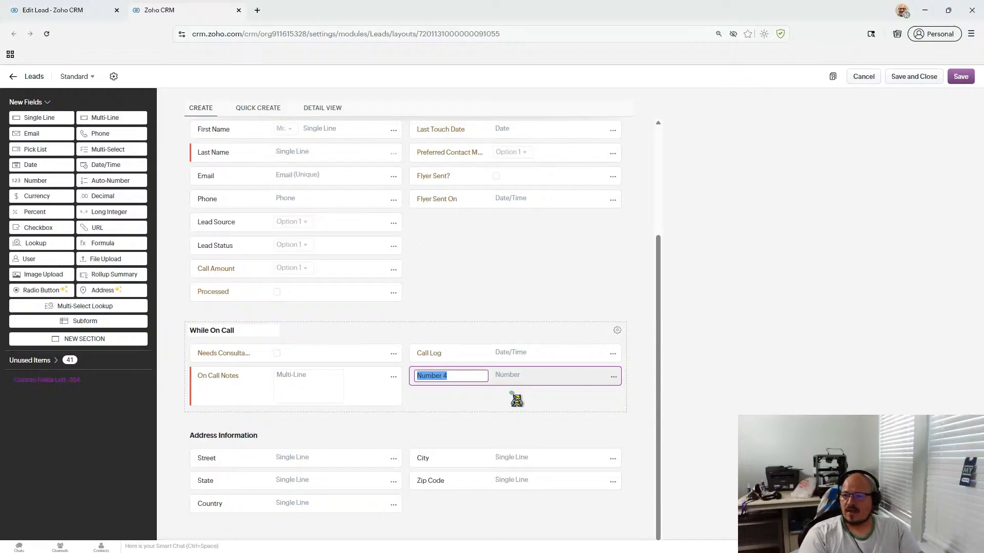
pyautogui.write('Call Count')
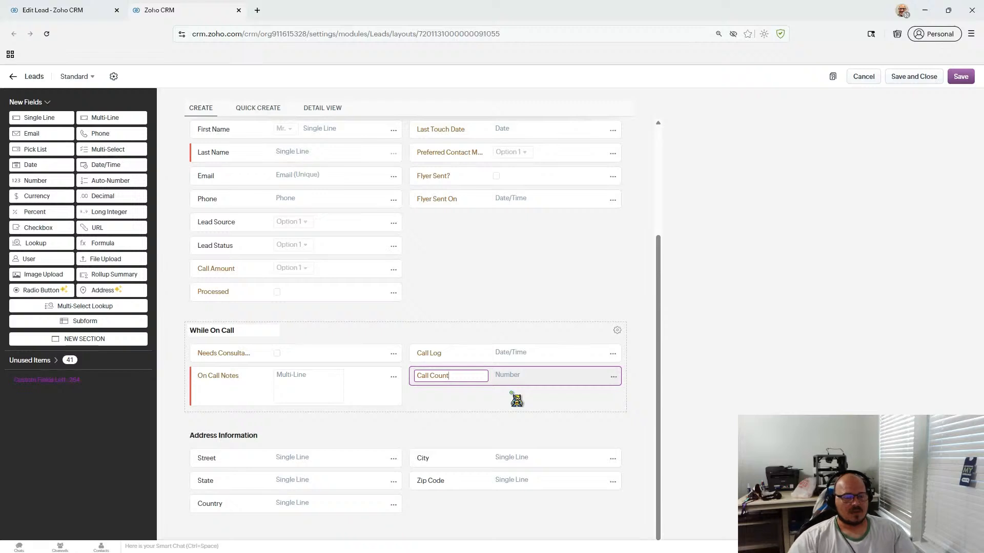
pyautogui.click(517, 400)
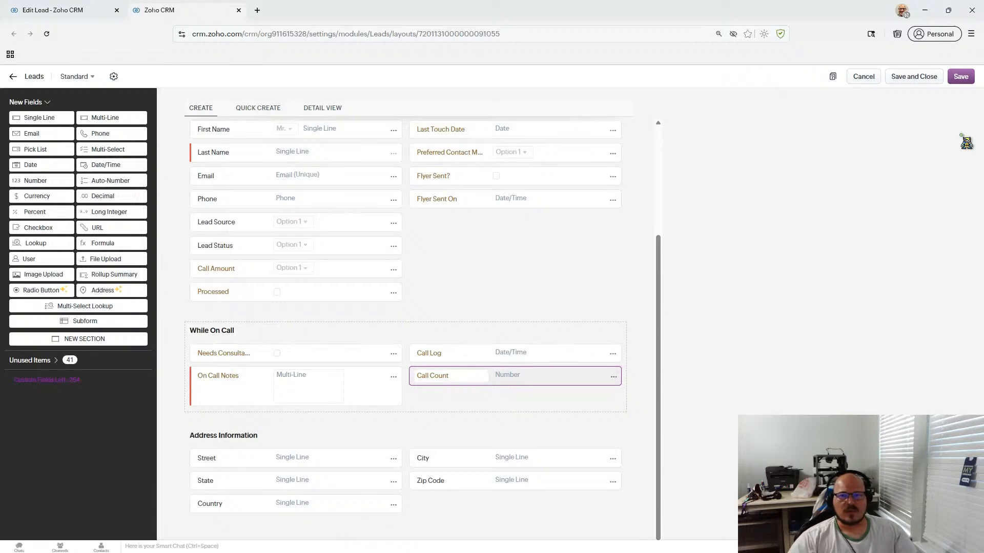
pyautogui.click(928, 80)
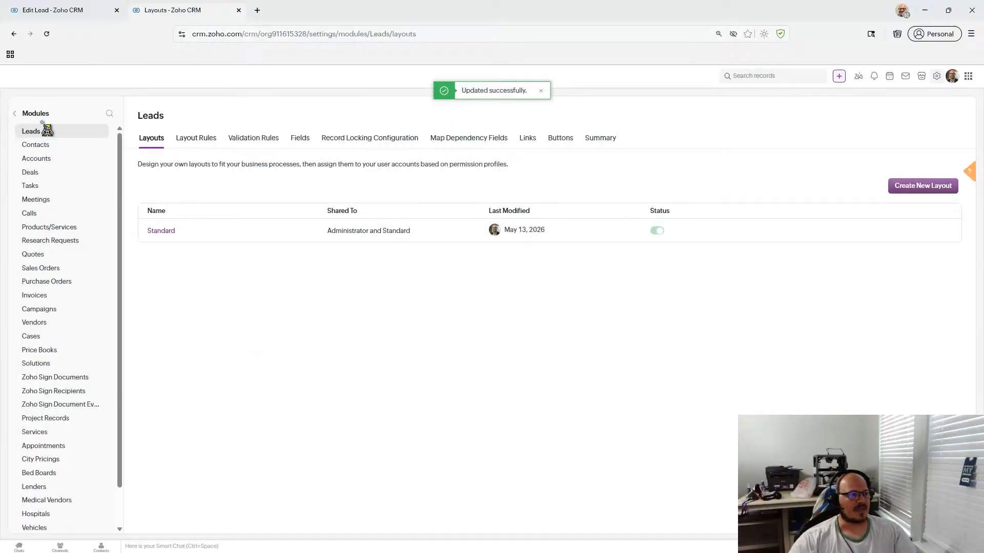
# - Back out through Modules and Setup Home to the Leads list of 87 records
pyautogui.click(16, 114)
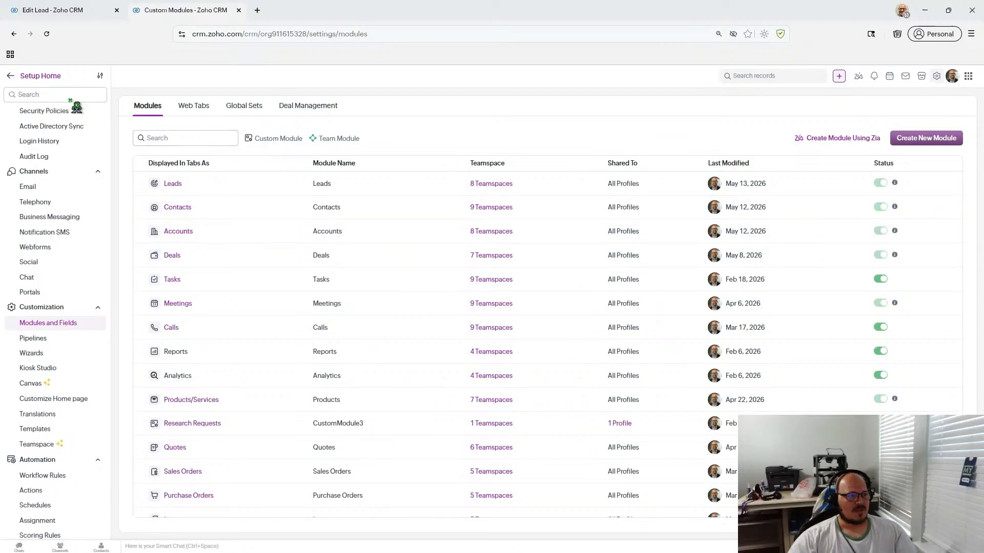
pyautogui.click(10, 77)
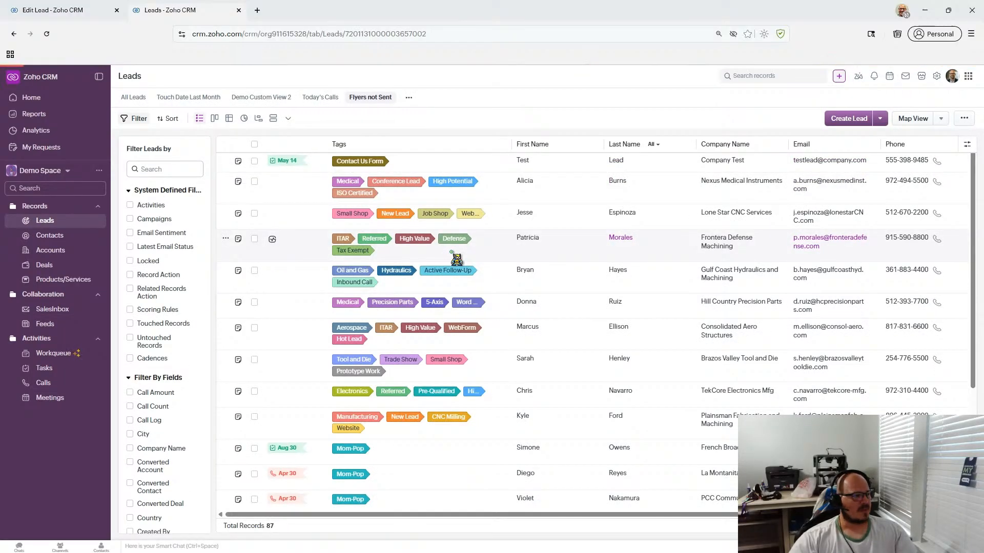
# - From Test Lead's Open Activities, start a new Log a call entry, prefilled as Outbound
pyautogui.scroll(-10, 458, 260)
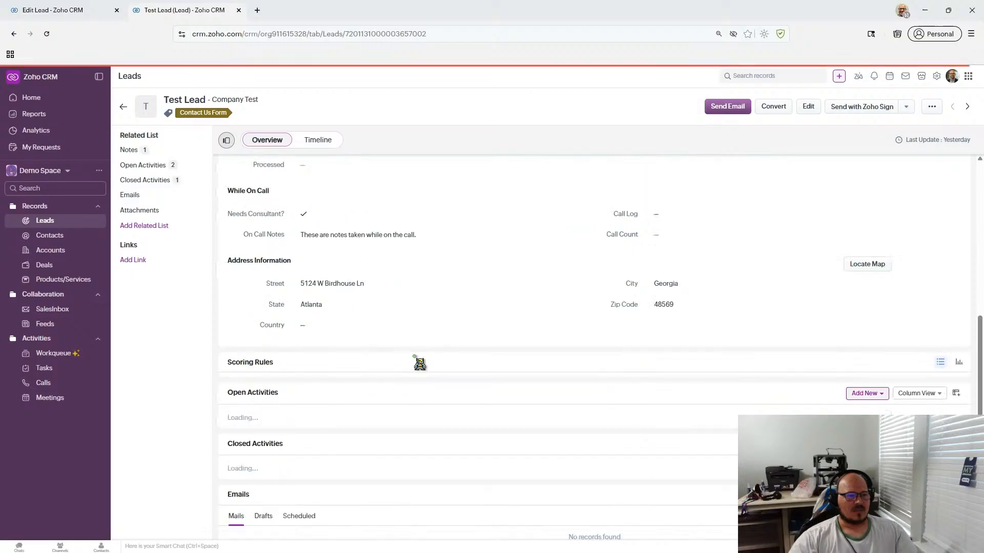
pyautogui.scroll(5, 414, 356)
pyautogui.scroll(-4, 414, 357)
pyautogui.scroll(5, 415, 357)
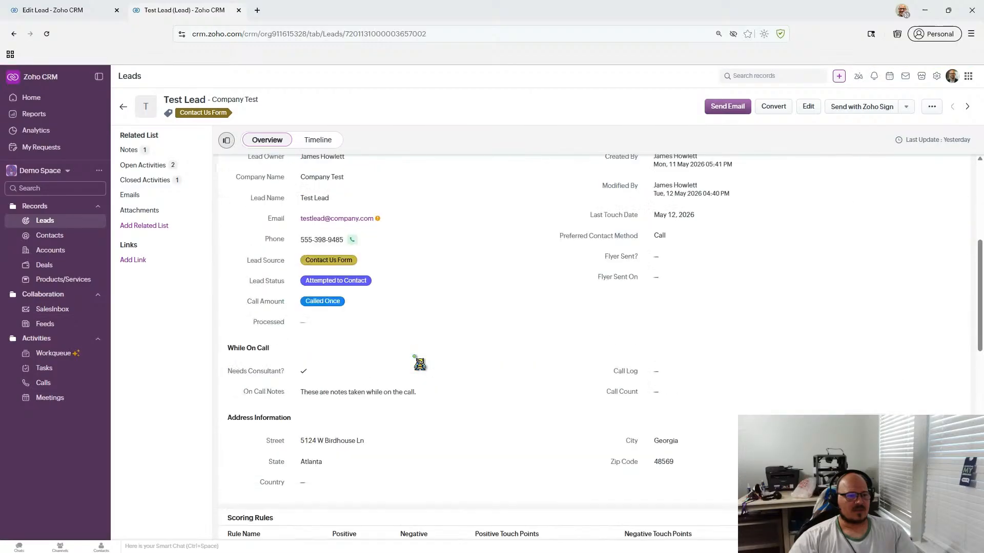
pyautogui.scroll(-7, 414, 357)
pyautogui.scroll(-5, 418, 363)
pyautogui.scroll(6, 417, 362)
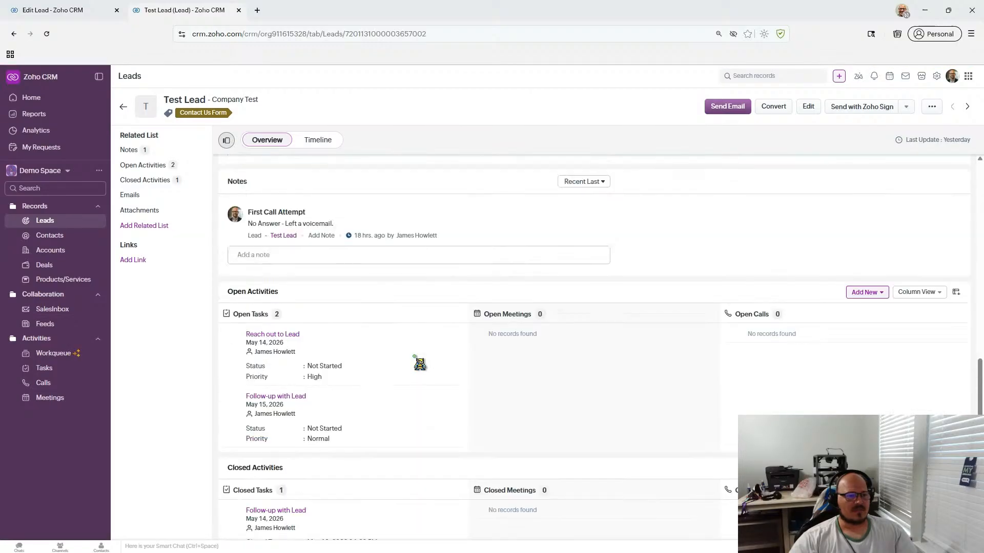
pyautogui.scroll(2, 727, 286)
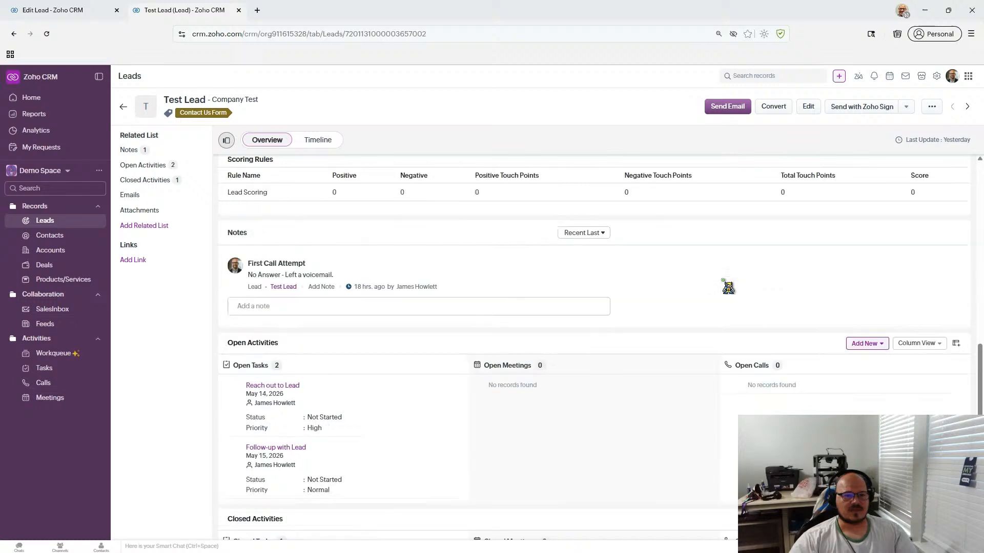
pyautogui.scroll(-5, 727, 286)
pyautogui.click(866, 190)
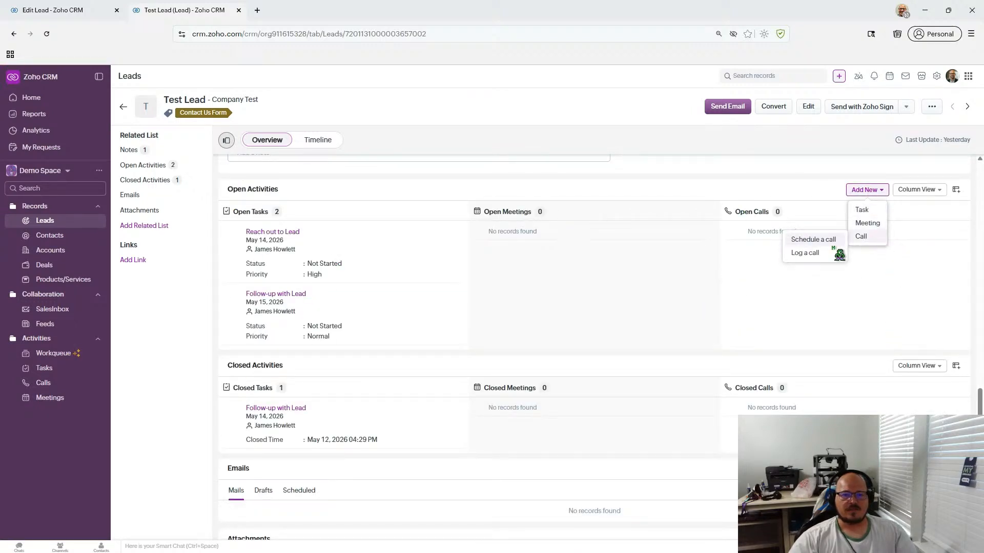
pyautogui.click(873, 351)
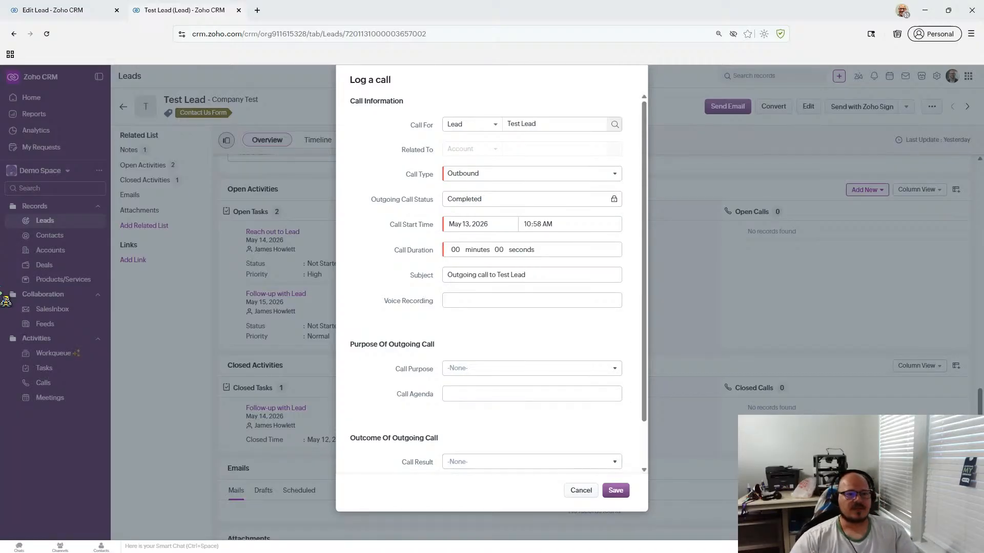
# - Replace the Call For entry with 'First call attempt', keeping the call type Outbound
pyautogui.moveTo(548, 125); pyautogui.dragTo(503, 124)
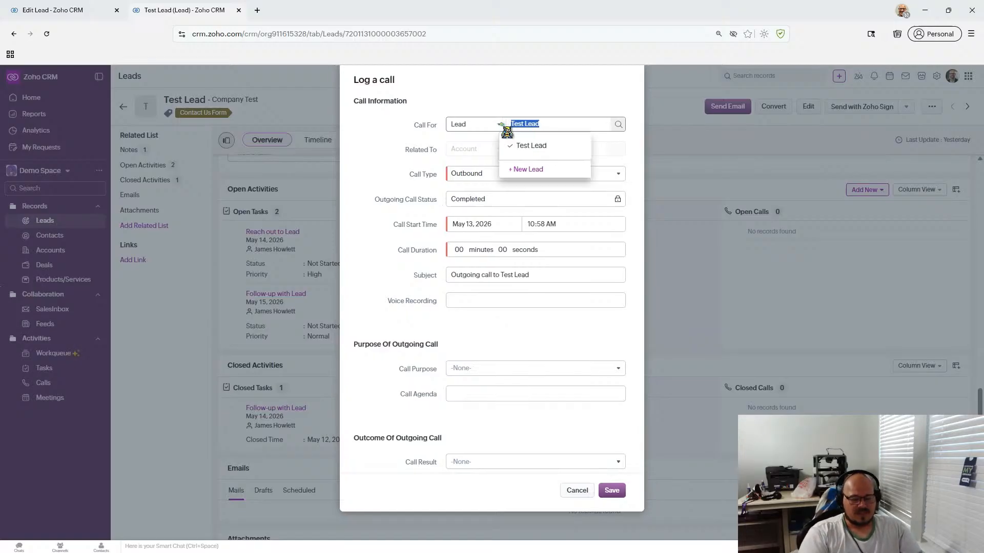
pyautogui.write('First call a')
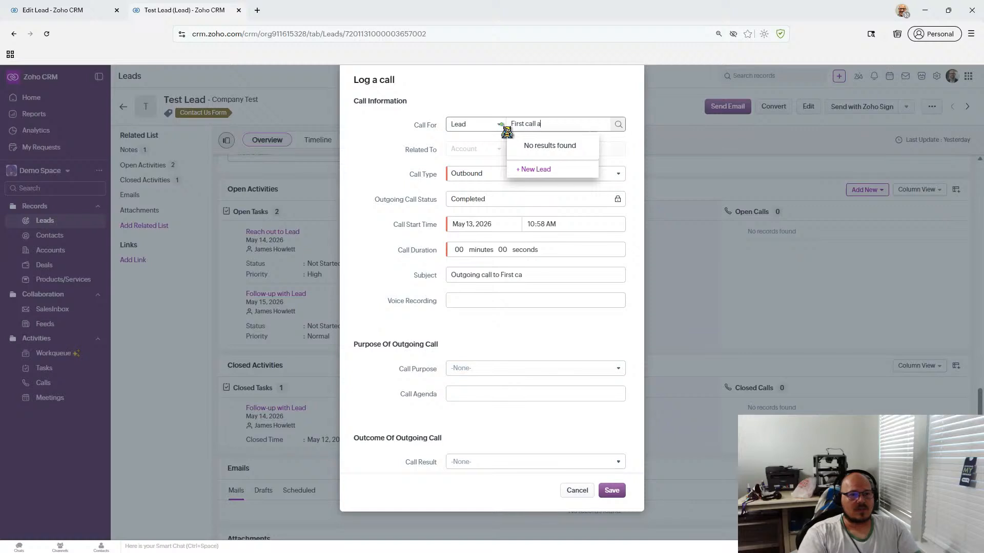
pyautogui.write('ttempt')
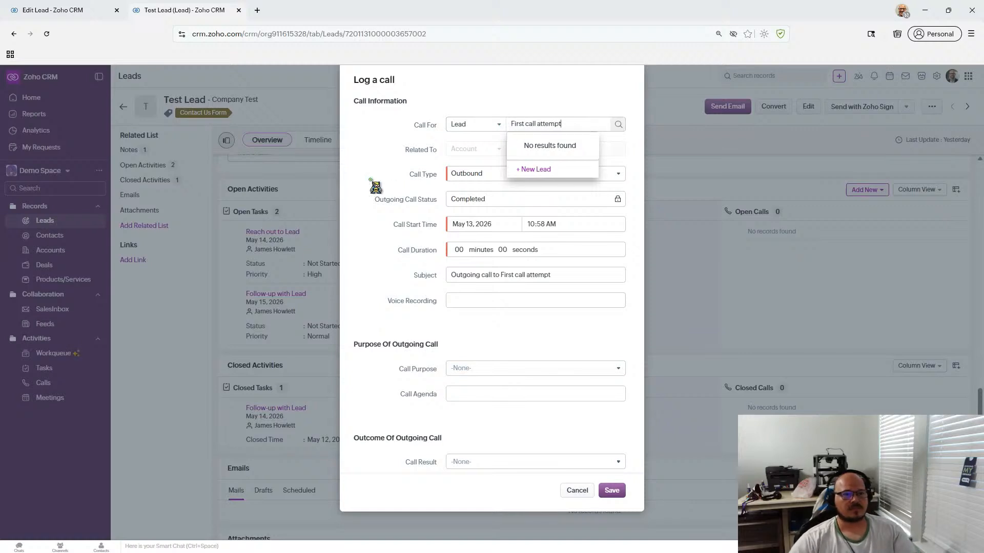
pyautogui.click(354, 178)
pyautogui.click(542, 180)
pyautogui.click(380, 178)
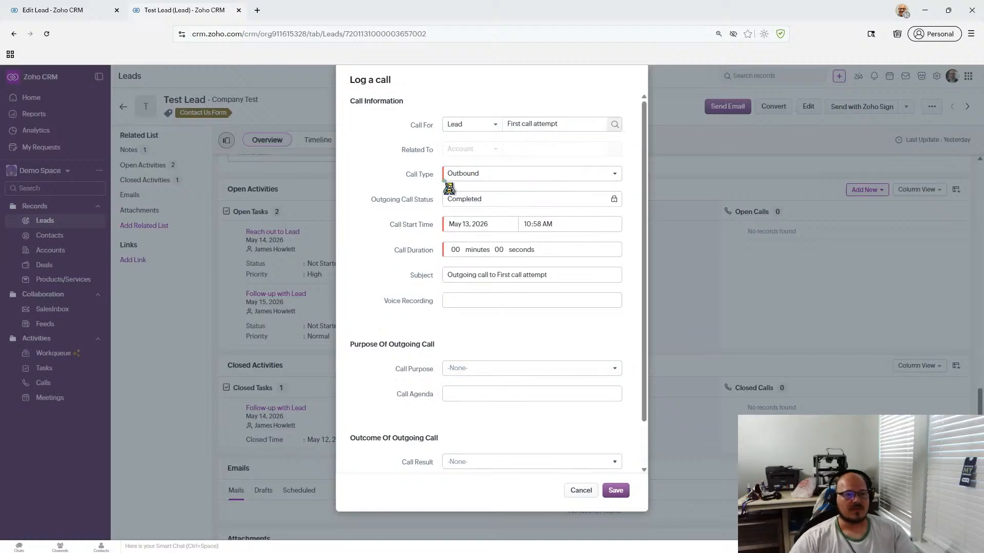
# - Set the call start time to 10:00 AM and the call duration to 5 minutes
pyautogui.click(535, 225)
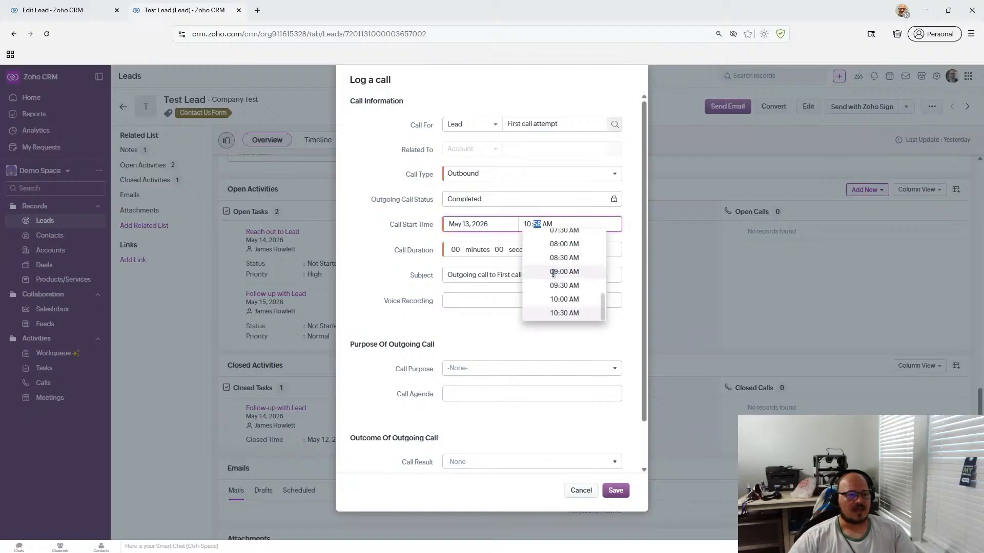
pyautogui.write('00')
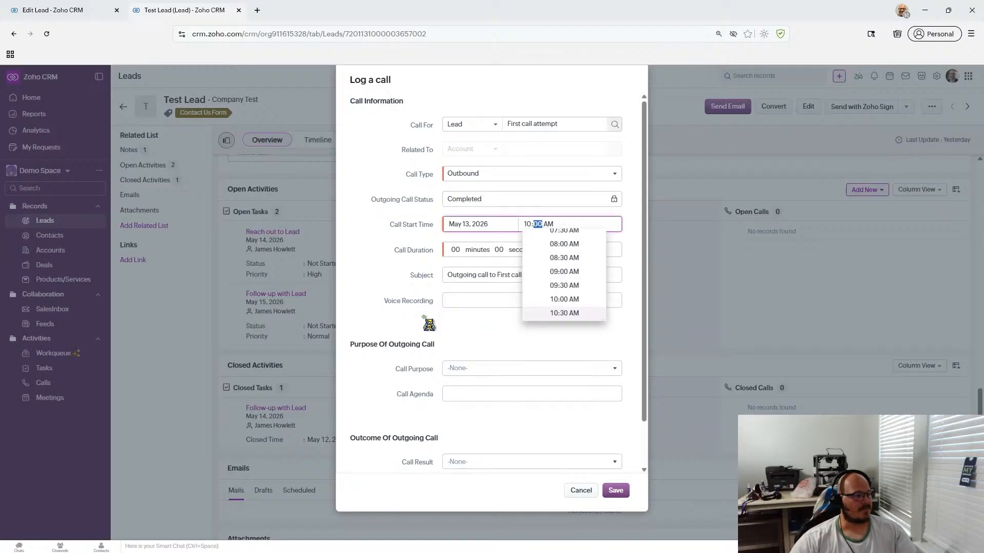
pyautogui.click(357, 295)
pyautogui.click(434, 251)
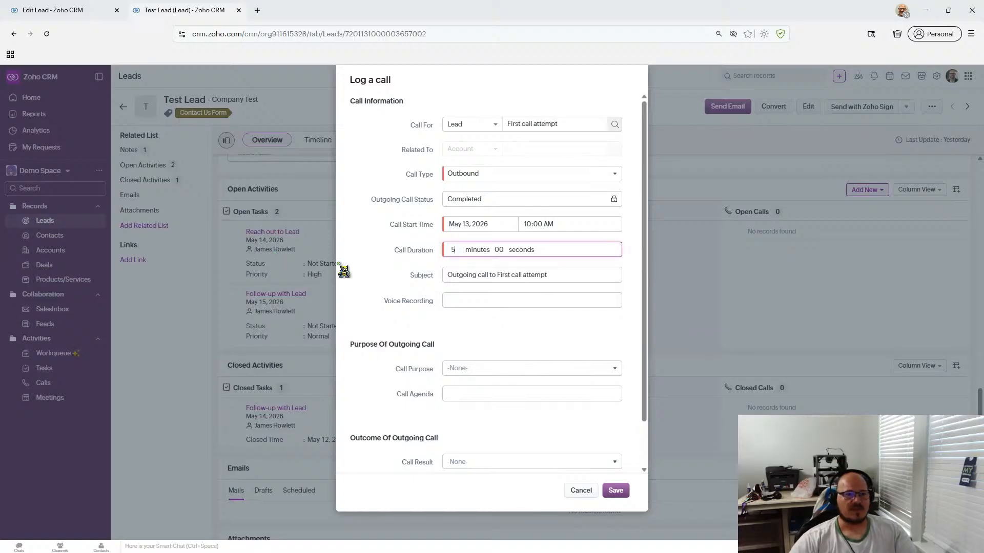
pyautogui.write('5')
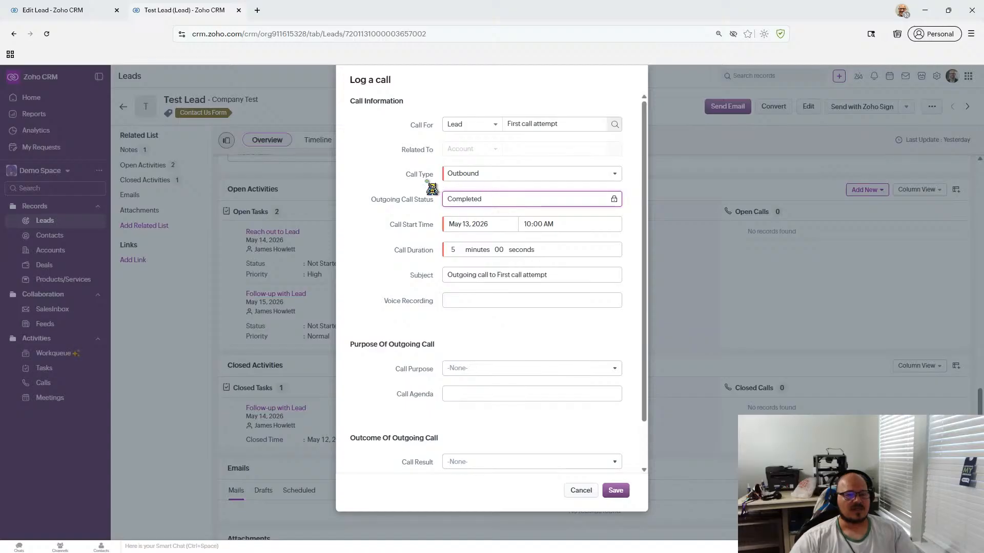
pyautogui.scroll(-1, 426, 198)
pyautogui.click(462, 174)
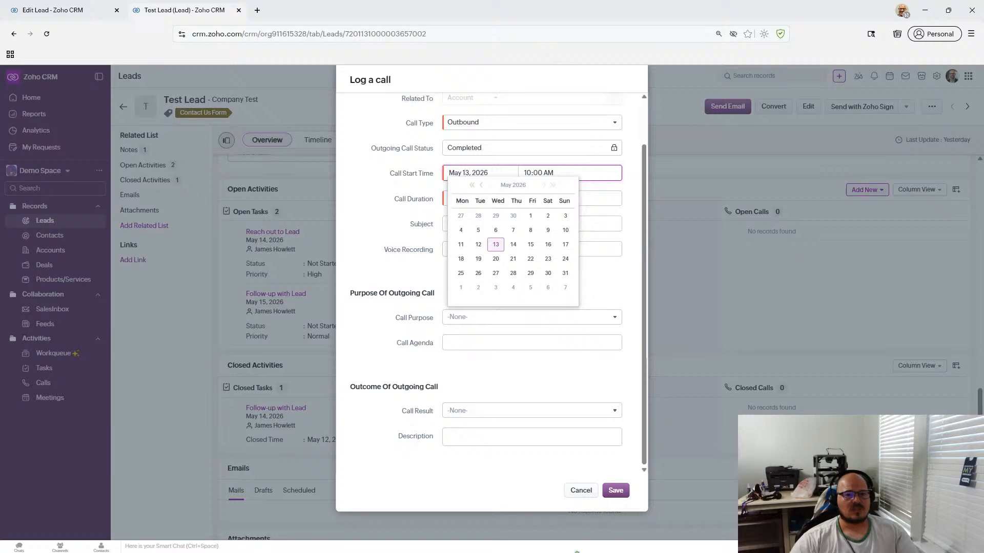
# - Set the call date to May 12, 2026, leaving the call purpose unset
pyautogui.click(478, 245)
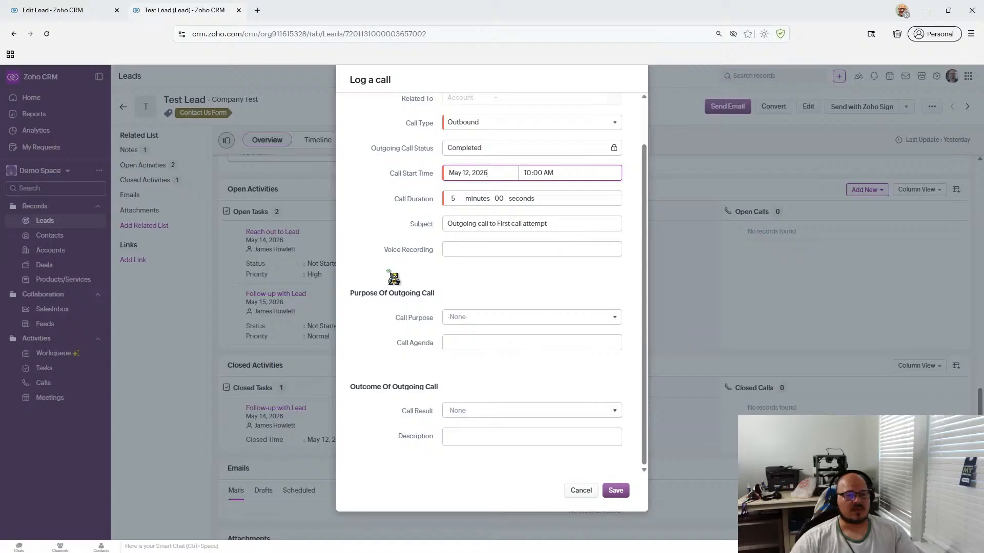
pyautogui.scroll(2, 309, 283)
pyautogui.scroll(-1, 375, 286)
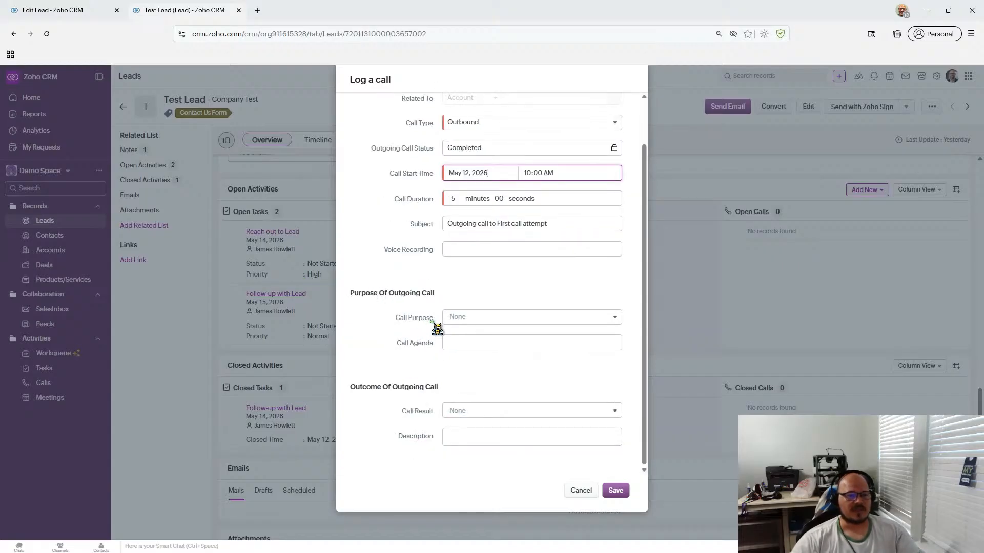
pyautogui.click(495, 317)
pyautogui.click(395, 312)
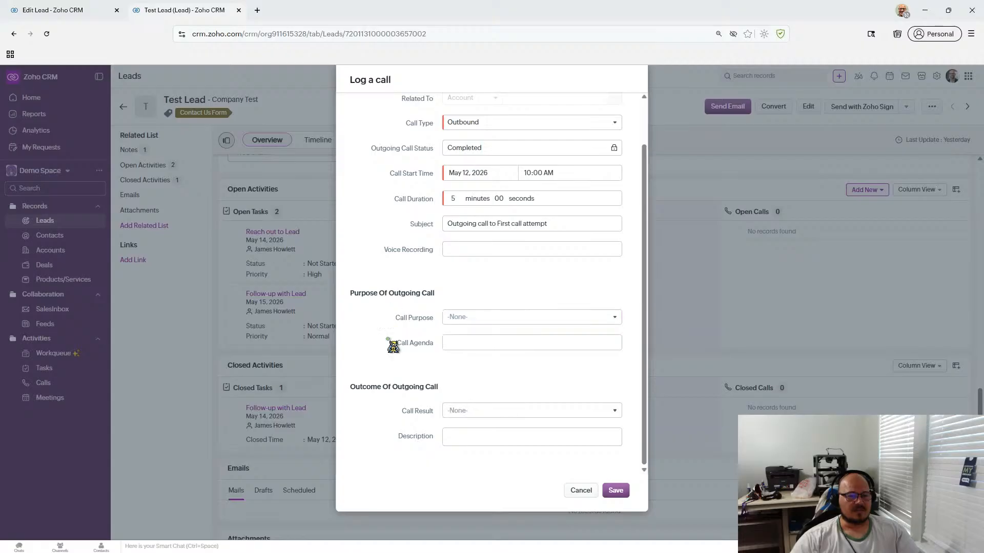
# - Set the call result to No response/Busy, describe it as 'Left a voicemail', and save
pyautogui.click(512, 412)
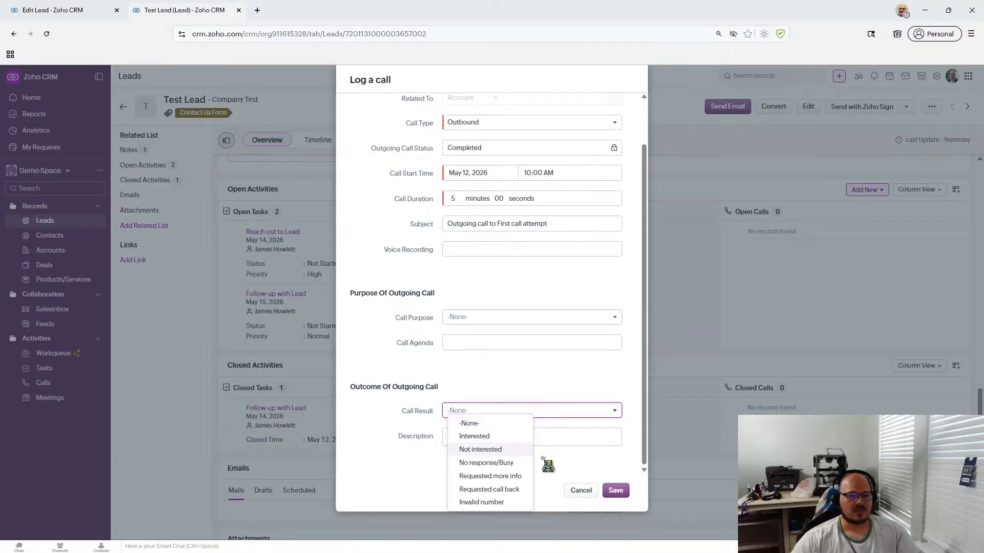
pyautogui.click(515, 463)
pyautogui.click(480, 439)
pyautogui.write('Left a voicemailmail')
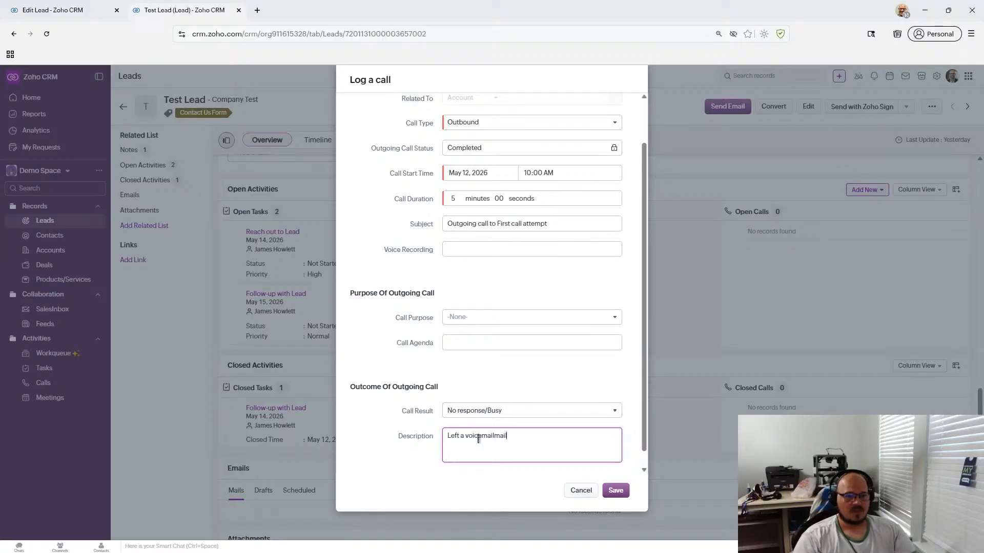
pyautogui.press('BackSpace')
pyautogui.press('BackSpace')
pyautogui.press('BackSpace')
pyautogui.press('BackSpace')
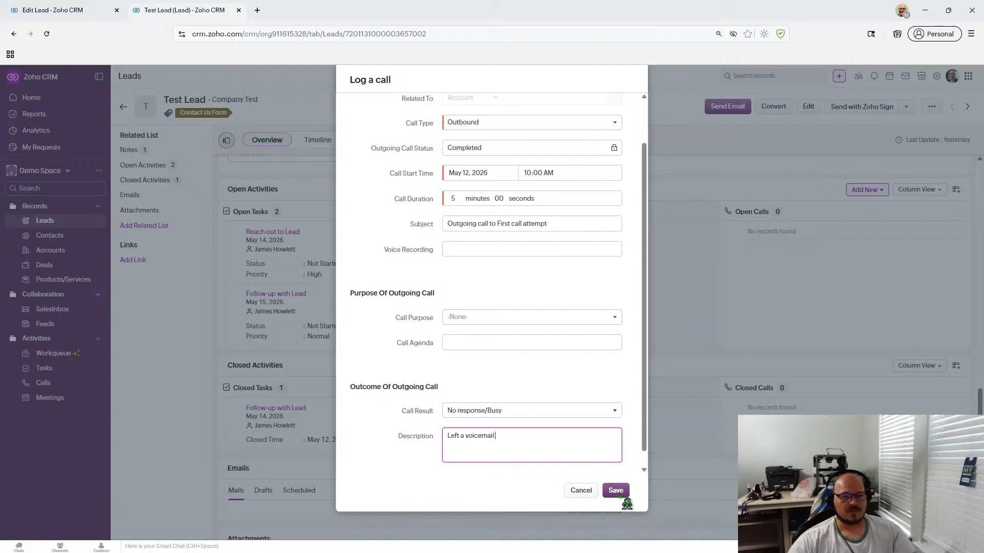
pyautogui.scroll(2, 615, 354)
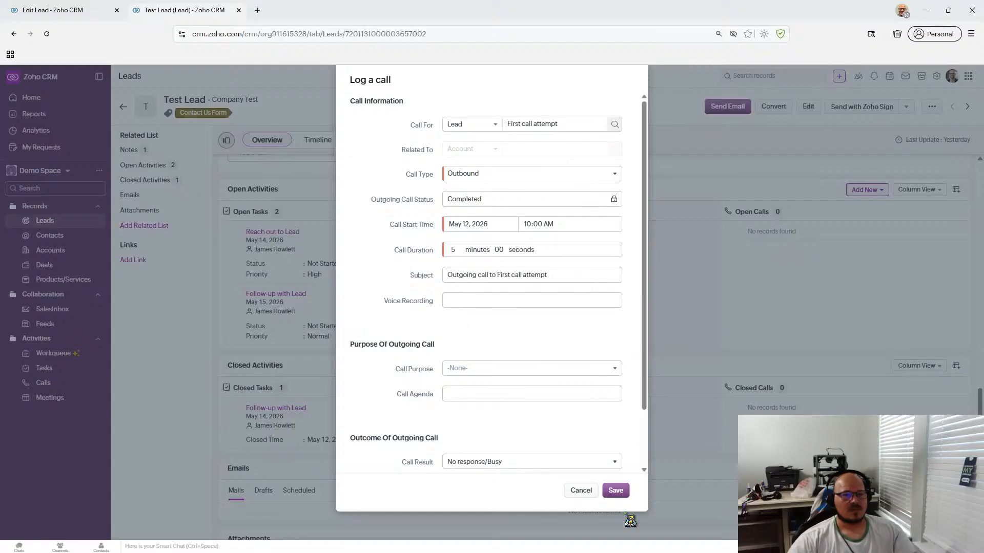
pyautogui.click(615, 491)
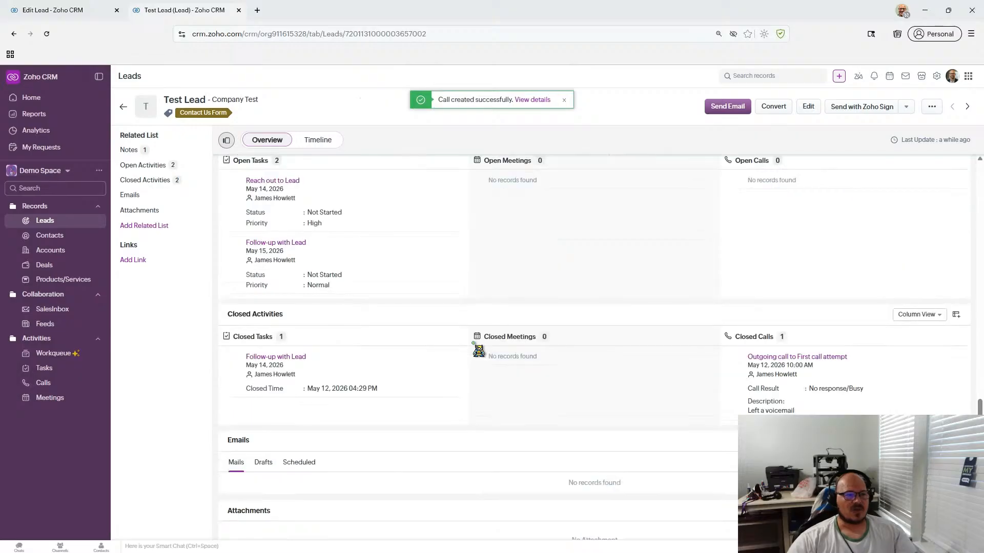
pyautogui.scroll(10, 478, 350)
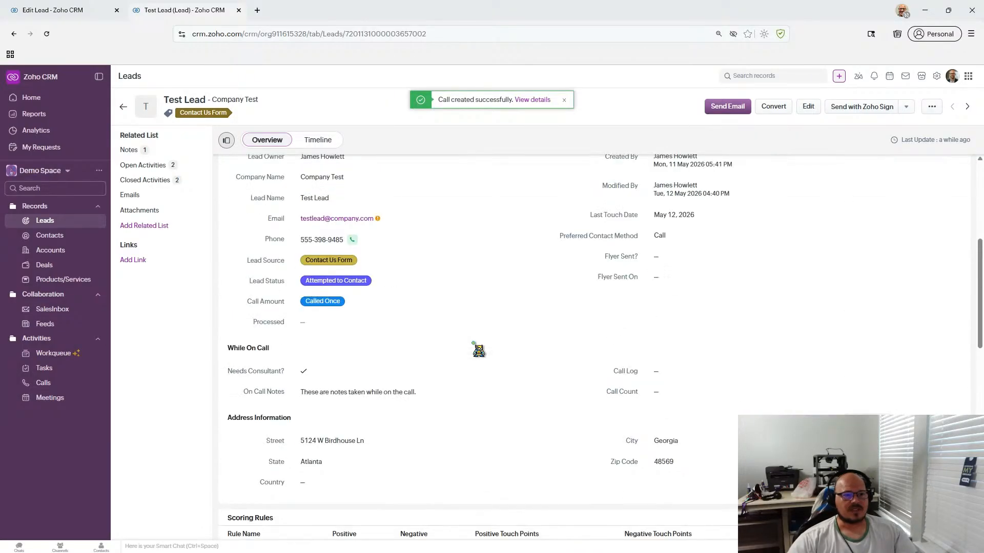
pyautogui.scroll(-3, 478, 350)
pyautogui.scroll(4, 478, 350)
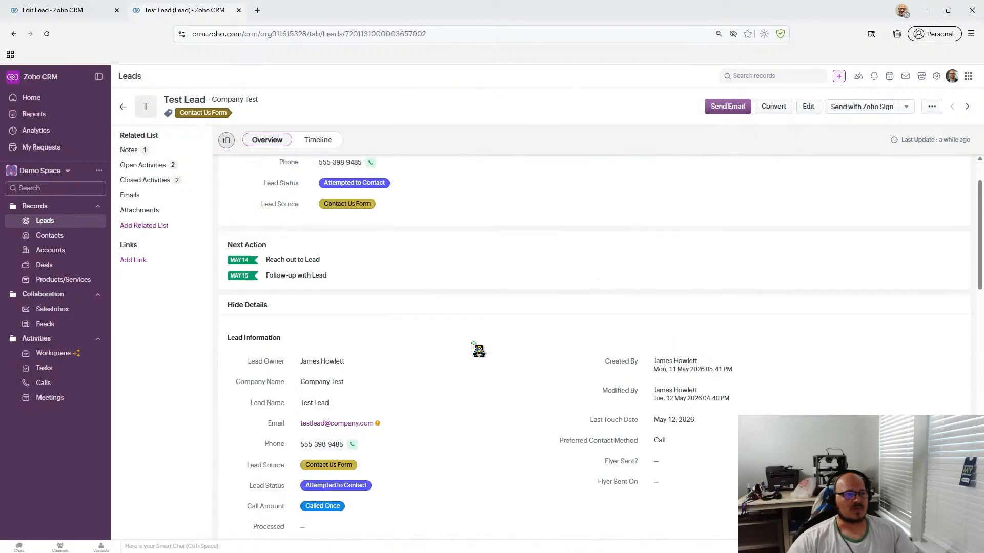
pyautogui.scroll(-4, 478, 350)
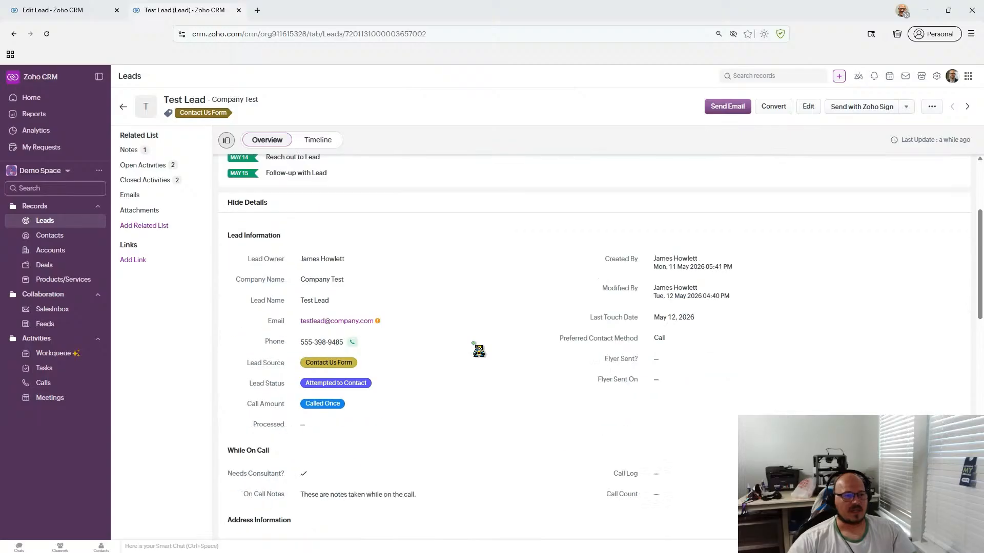
pyautogui.scroll(-6, 478, 350)
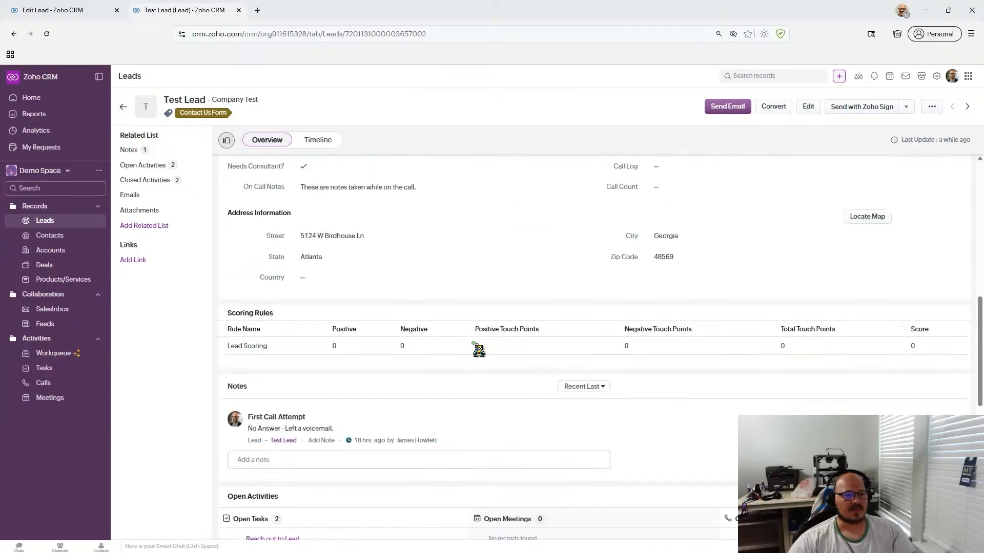
pyautogui.click(318, 140)
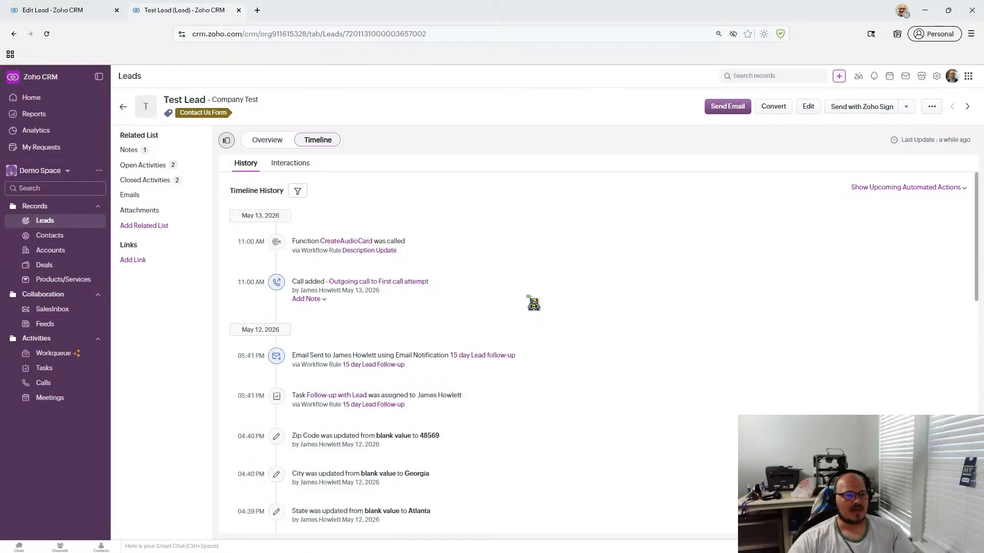
pyautogui.scroll(-1, 528, 296)
pyautogui.scroll(-9, 533, 304)
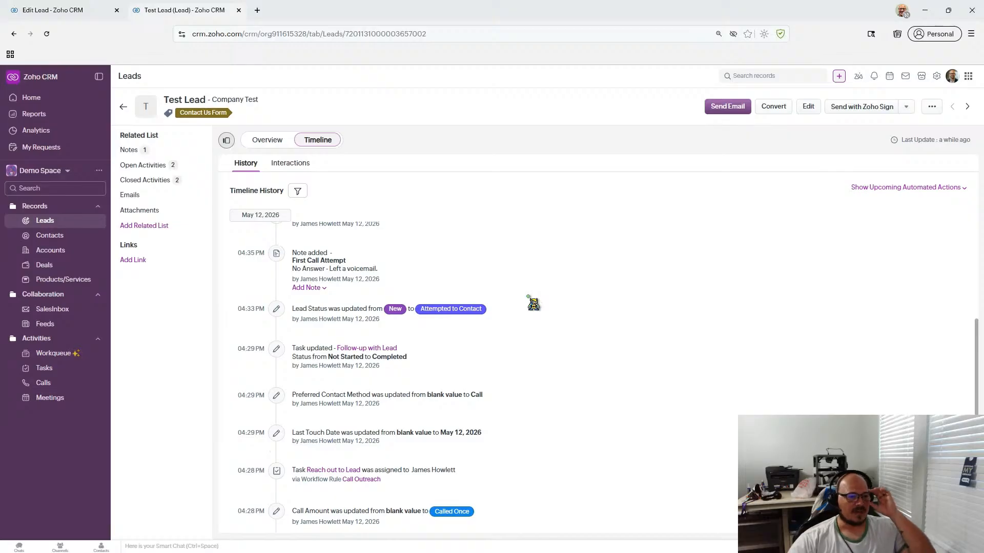
pyautogui.scroll(-5, 534, 303)
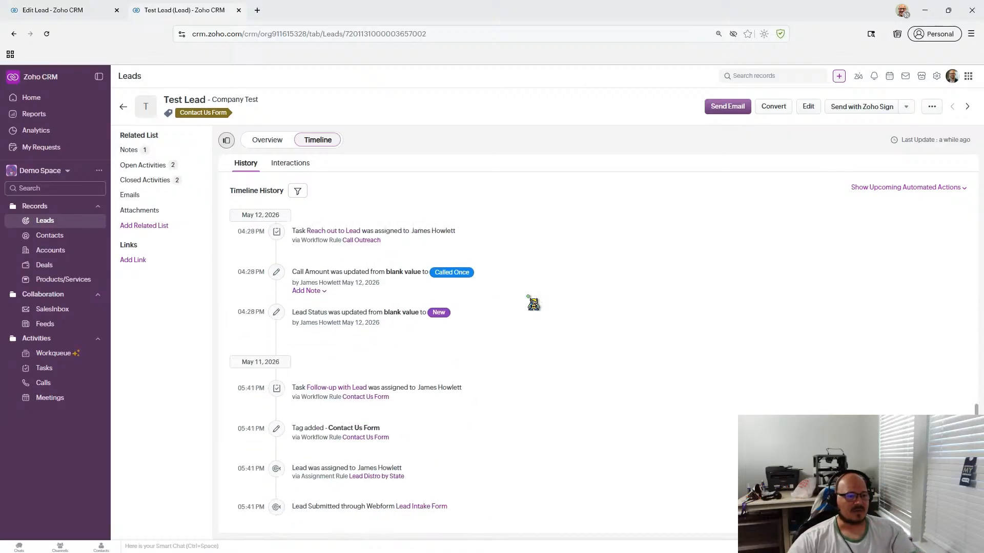
pyautogui.scroll(15, 534, 304)
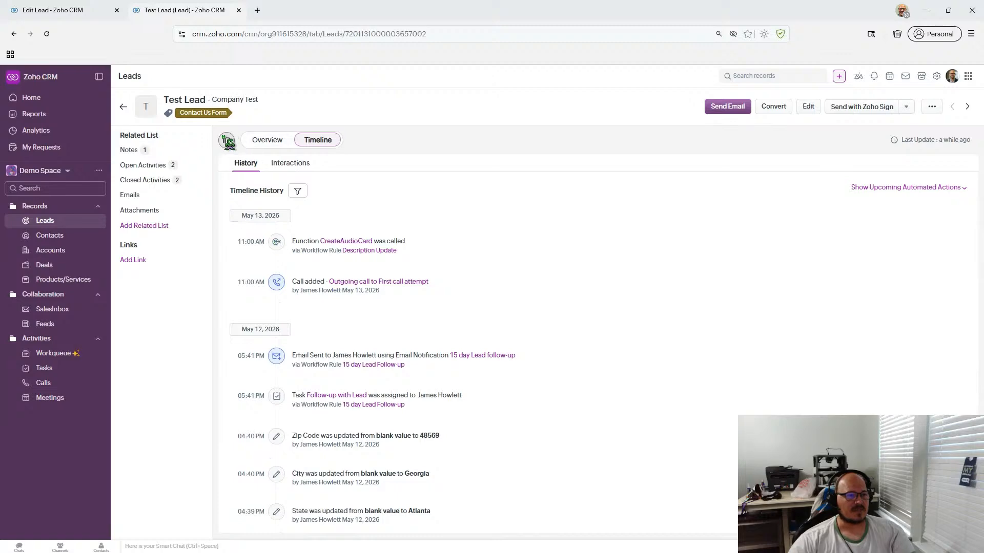
pyautogui.click(264, 142)
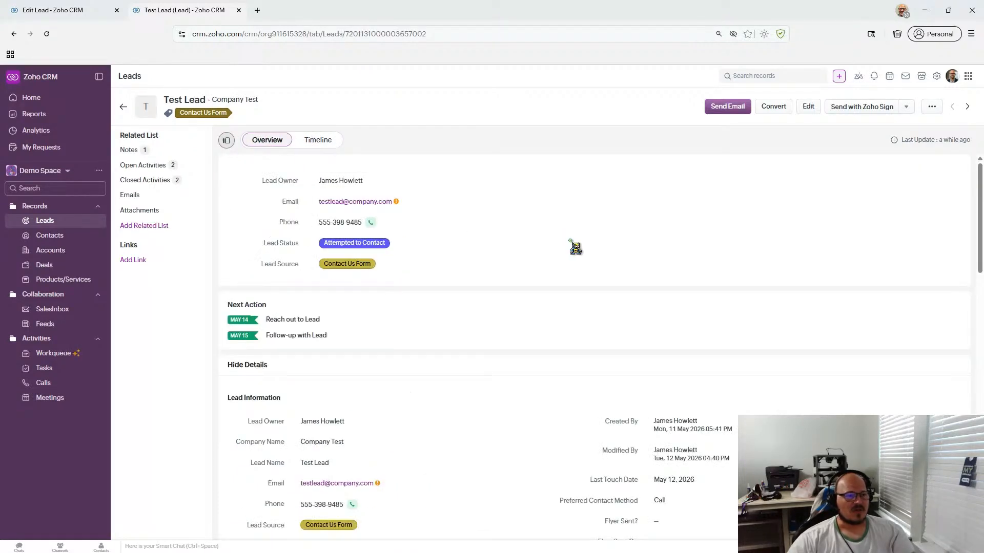
pyautogui.scroll(-10, 574, 248)
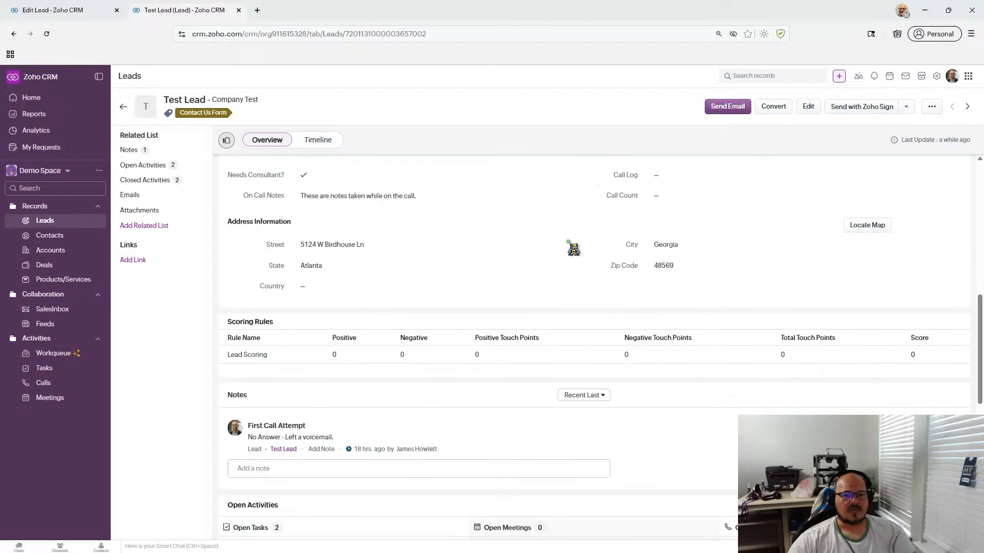
pyautogui.scroll(5, 573, 247)
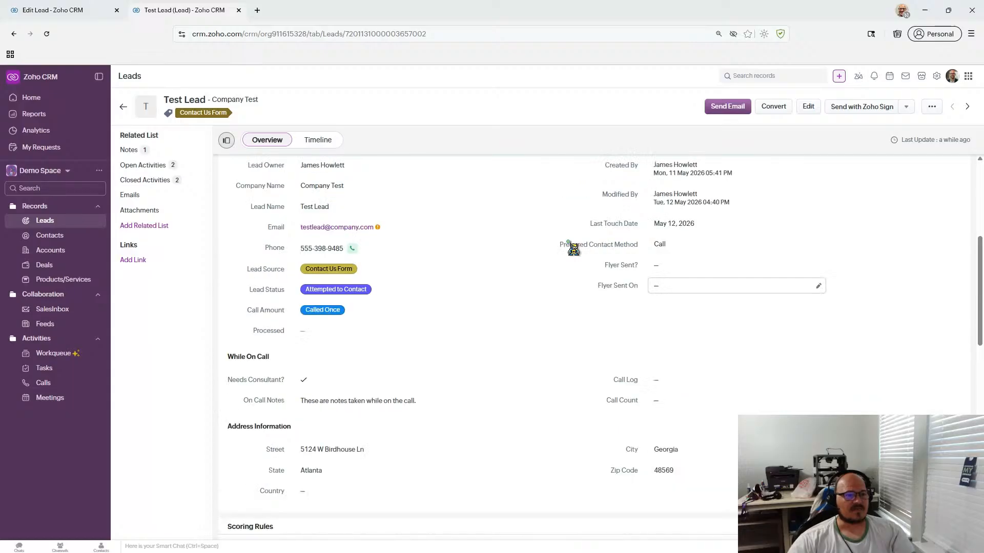
pyautogui.scroll(3, 571, 245)
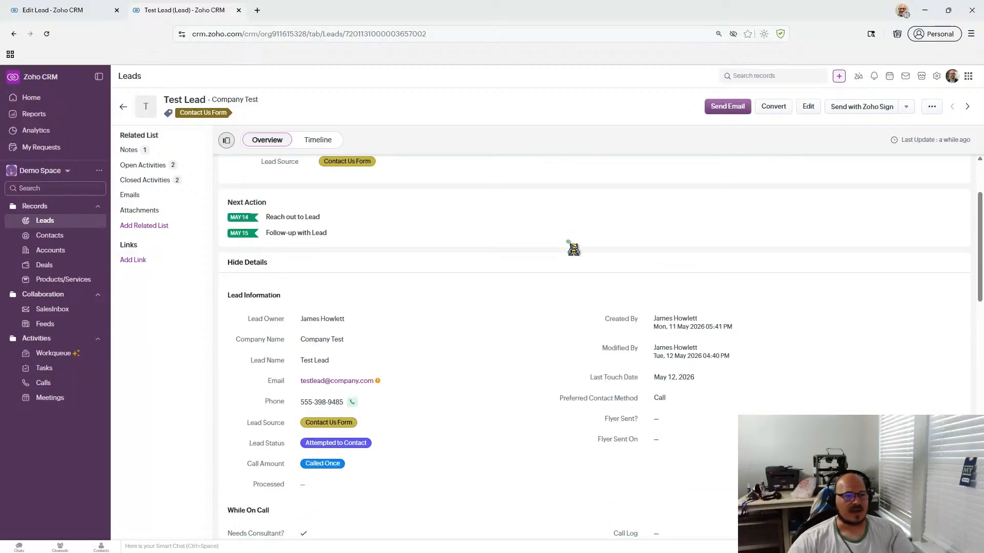
pyautogui.scroll(-3, 569, 242)
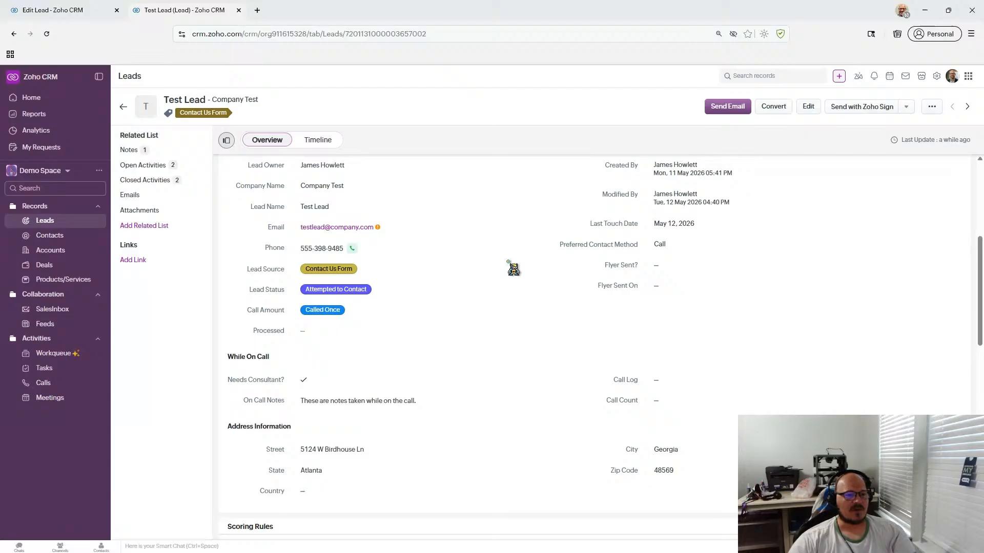
pyautogui.scroll(-1, 503, 286)
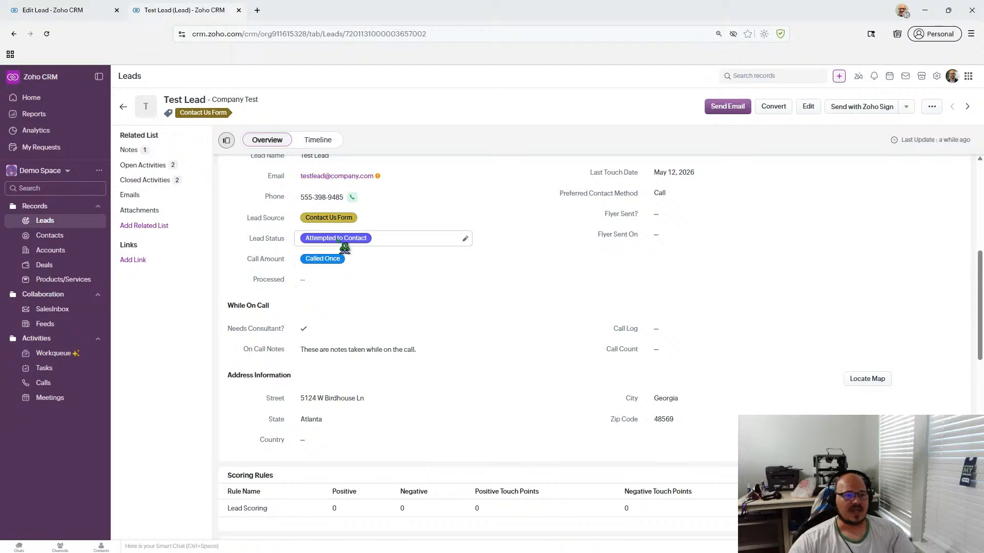
pyautogui.click(358, 238)
pyautogui.scroll(-3, 379, 307)
pyautogui.rightClick(391, 310)
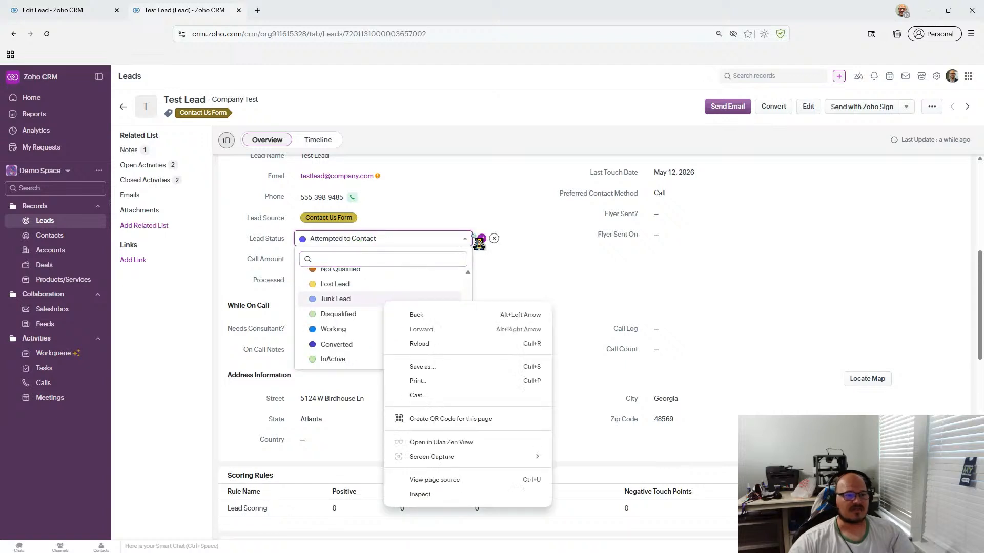
pyautogui.click(493, 238)
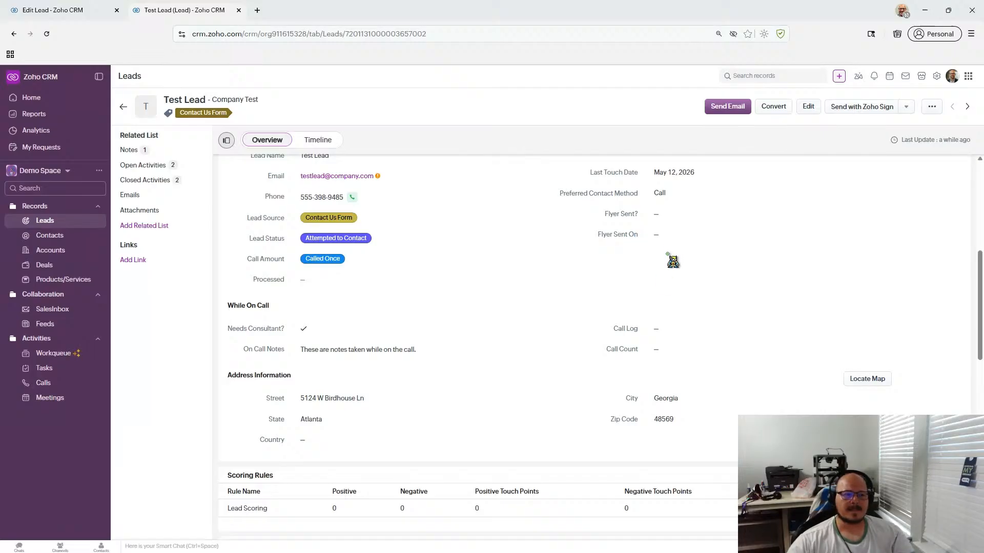
pyautogui.scroll(2, 656, 287)
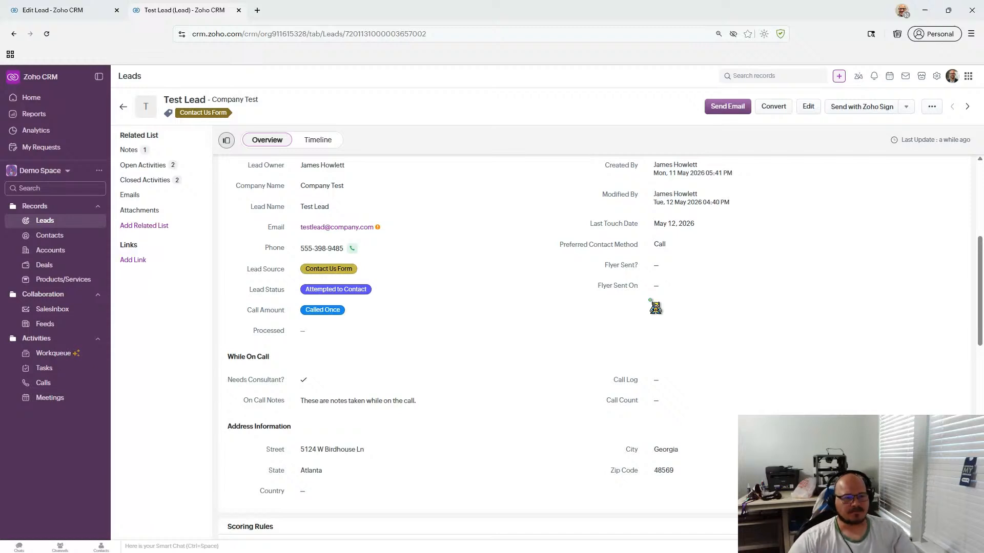
pyautogui.scroll(-3, 656, 308)
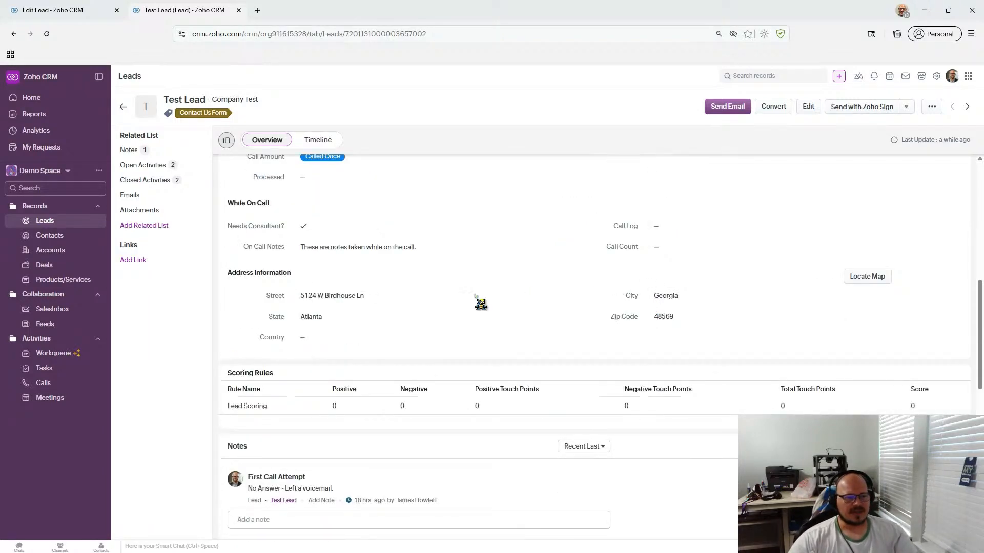
pyautogui.scroll(-3, 479, 307)
pyautogui.scroll(-3, 479, 306)
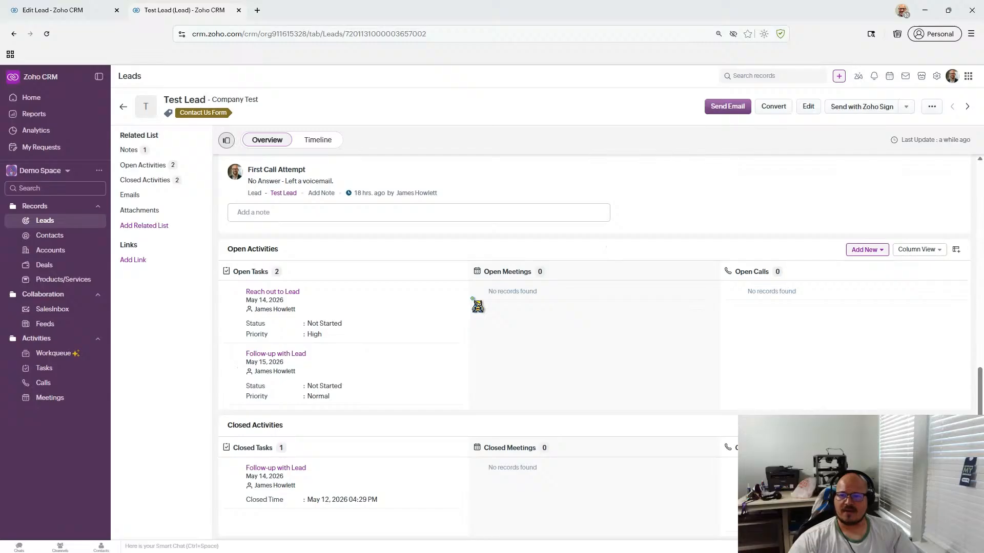
pyautogui.scroll(1, 477, 306)
pyautogui.scroll(7, 477, 305)
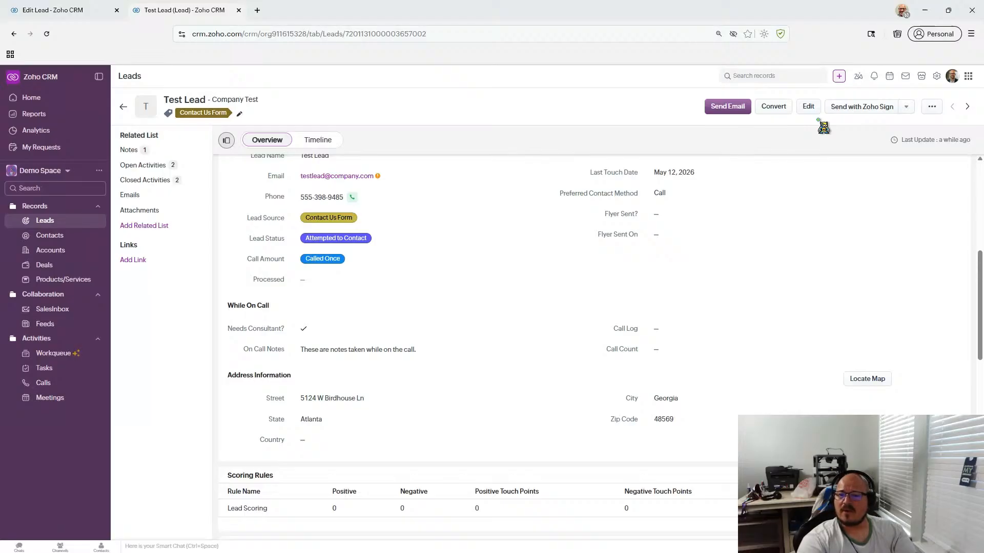
# - Open the Standard Leads layout from Setup's Modules and Fields and scroll to While On Call
pyautogui.click(936, 76)
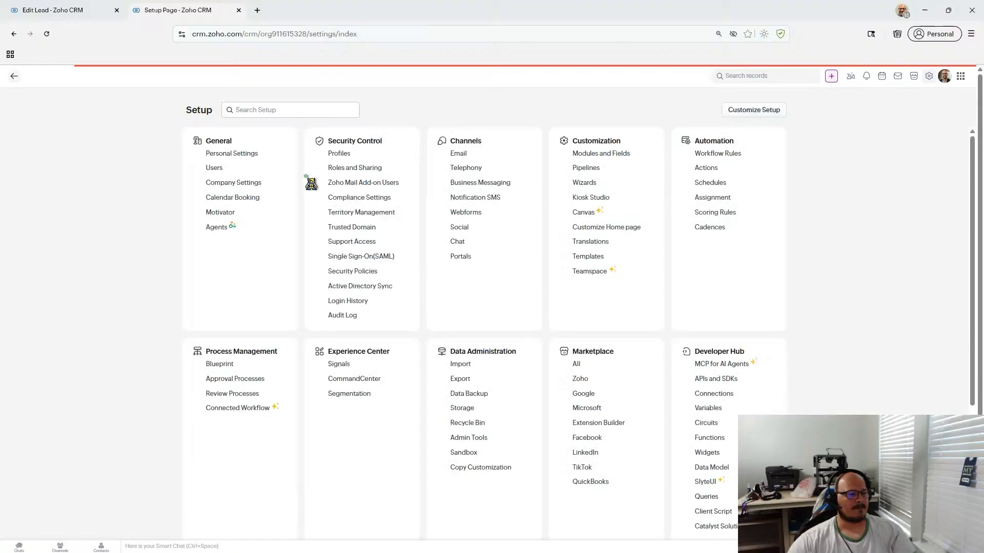
pyautogui.click(596, 153)
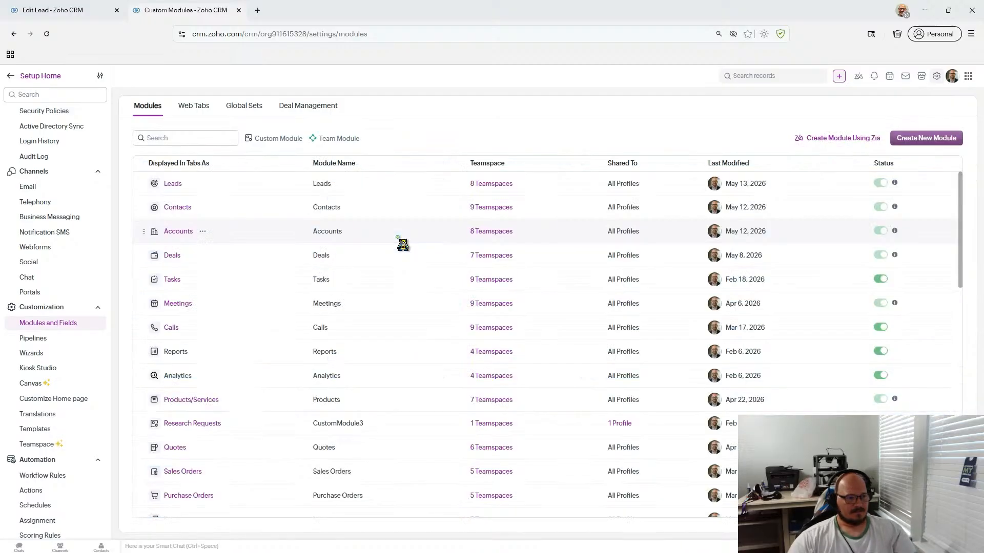
pyautogui.click(177, 184)
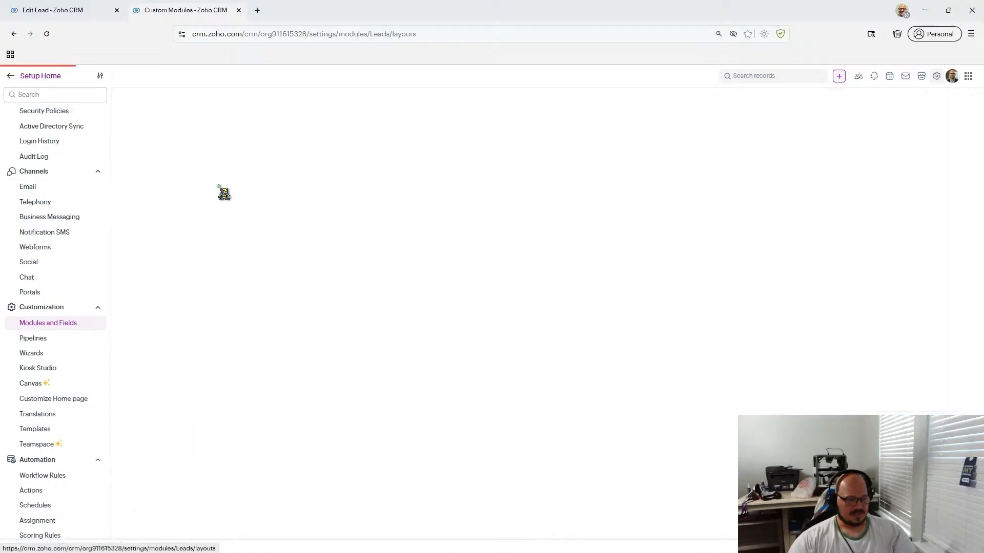
pyautogui.click(165, 231)
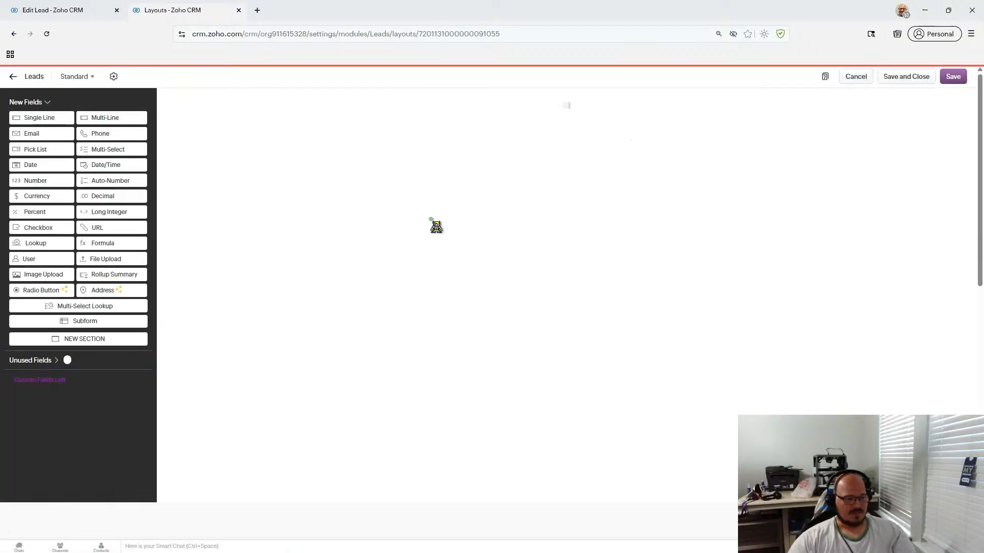
pyautogui.scroll(-3, 435, 226)
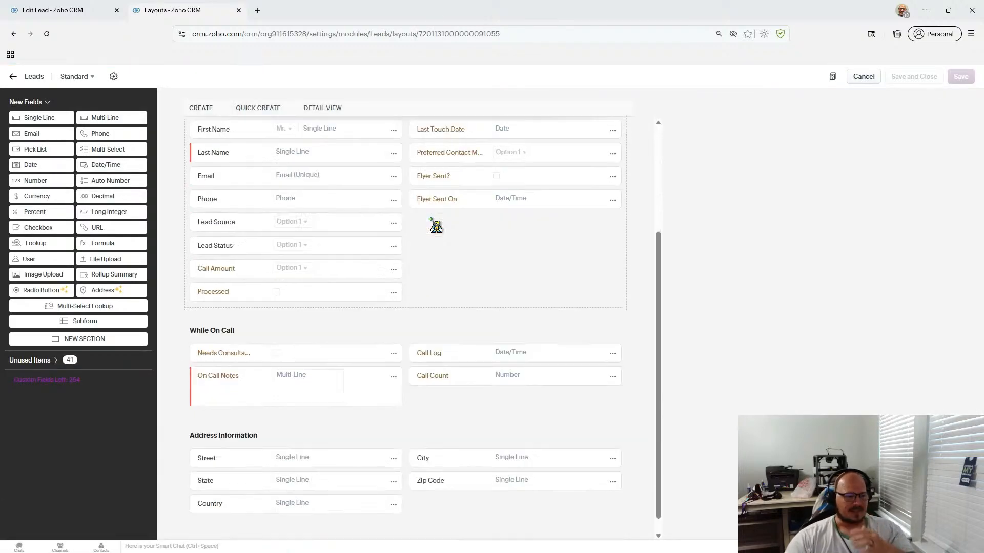
# - Drop a new subform onto the Leads layout and rename it 'Form of Outreach'
pyautogui.moveTo(84, 321); pyautogui.dragTo(312, 389)
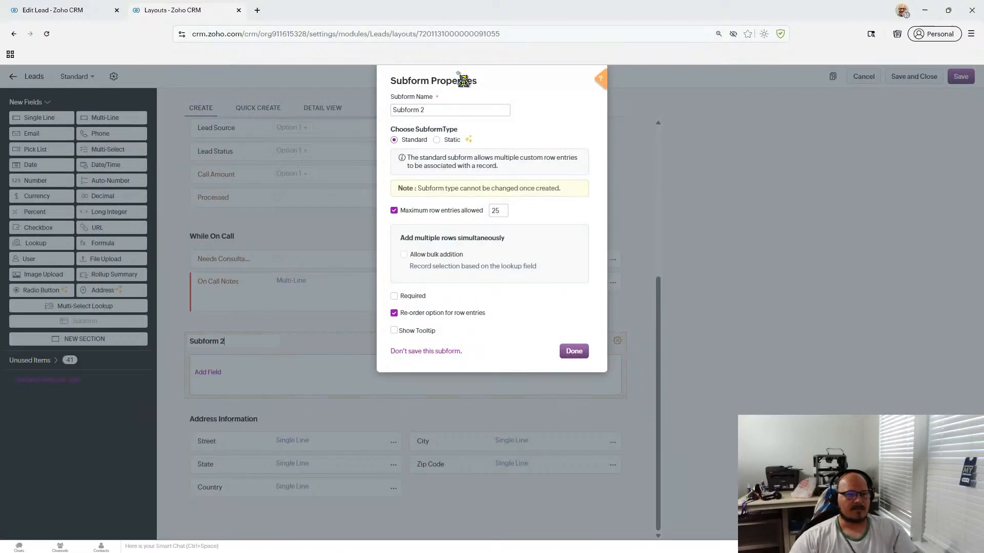
pyautogui.doubleClick(457, 113)
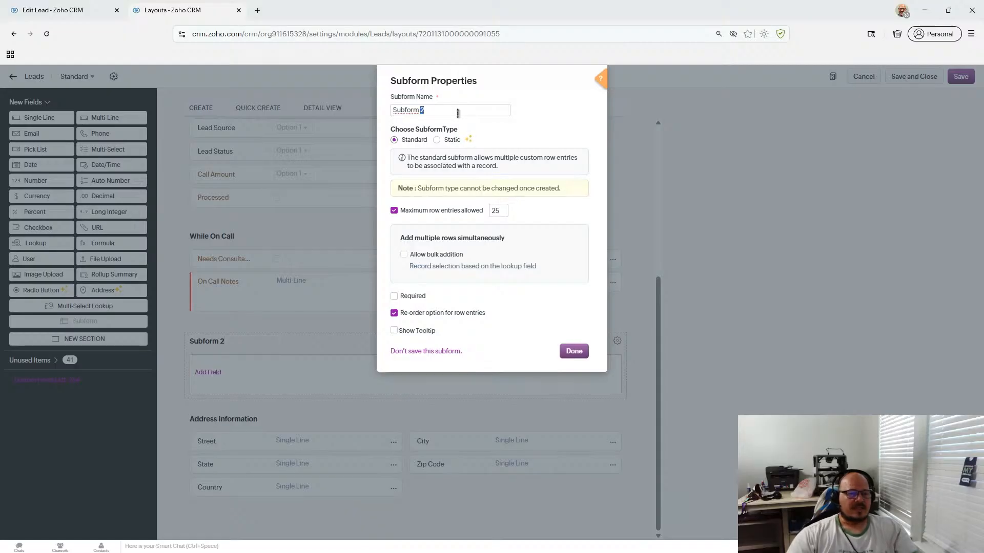
pyautogui.doubleClick(457, 112)
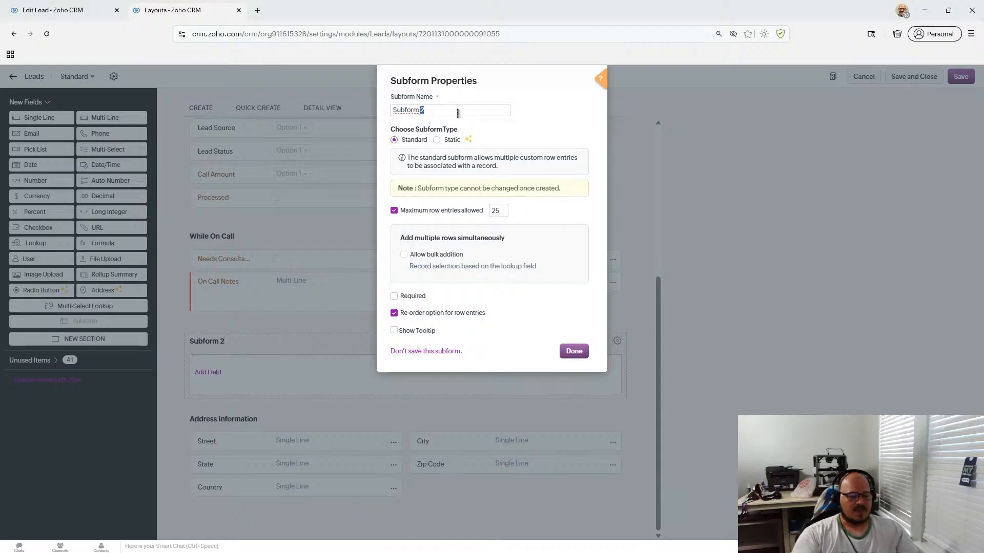
pyautogui.write('A')
pyautogui.hotkey('ctrl', 'a')
pyautogui.write('Outreach')
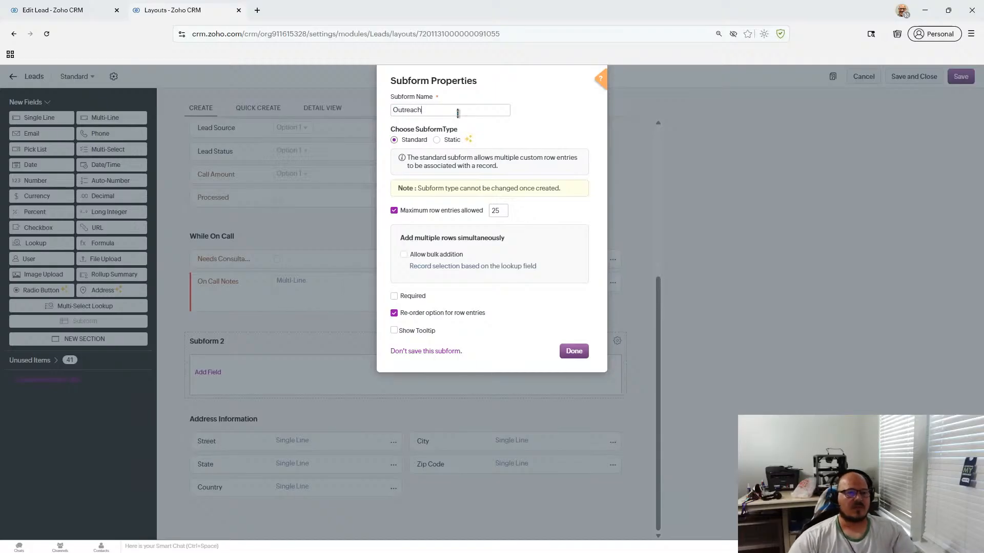
pyautogui.moveTo(457, 113); pyautogui.dragTo(335, 109)
pyautogui.write('Form of Out')
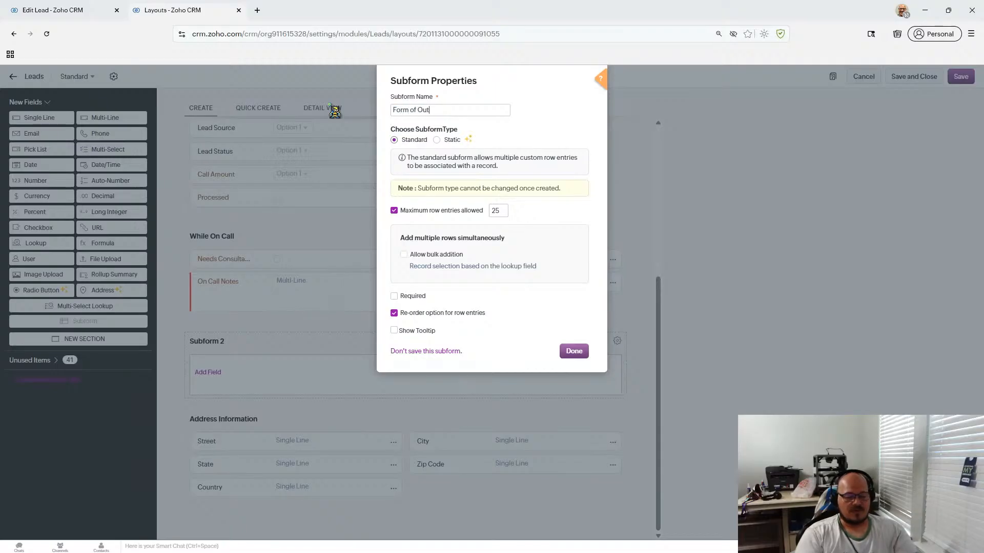
pyautogui.write('reach')
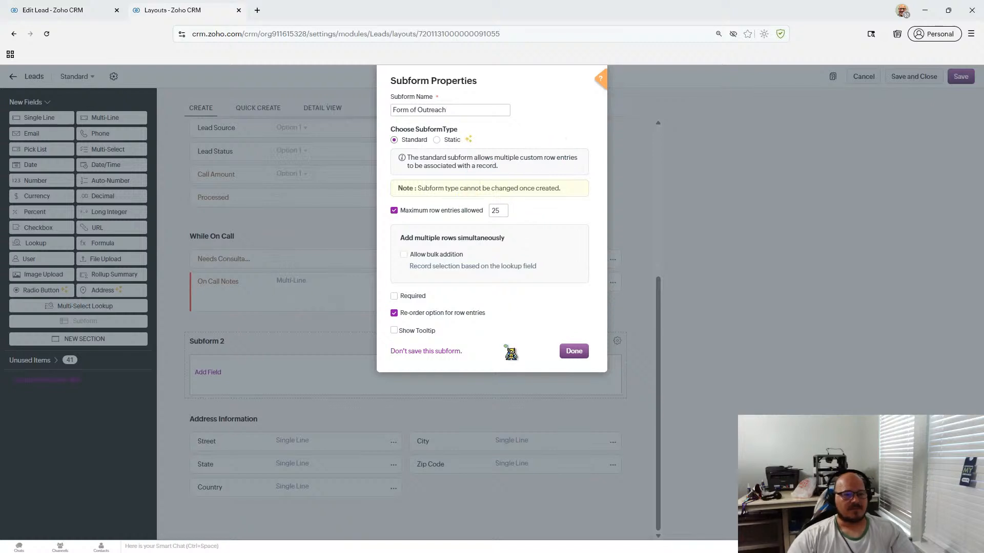
pyautogui.click(573, 351)
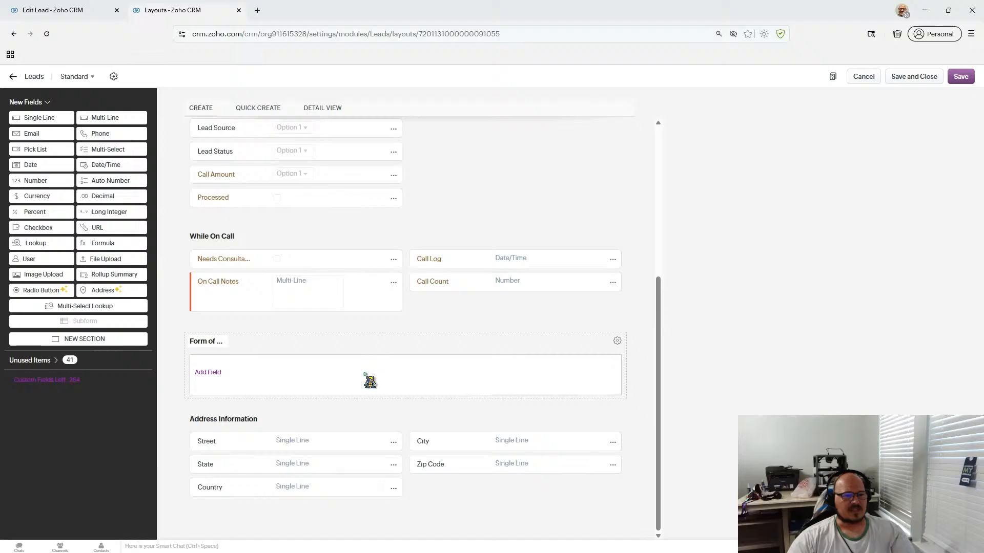
# - Add a Pick List field to the Form of Outreach subform
pyautogui.click(215, 374)
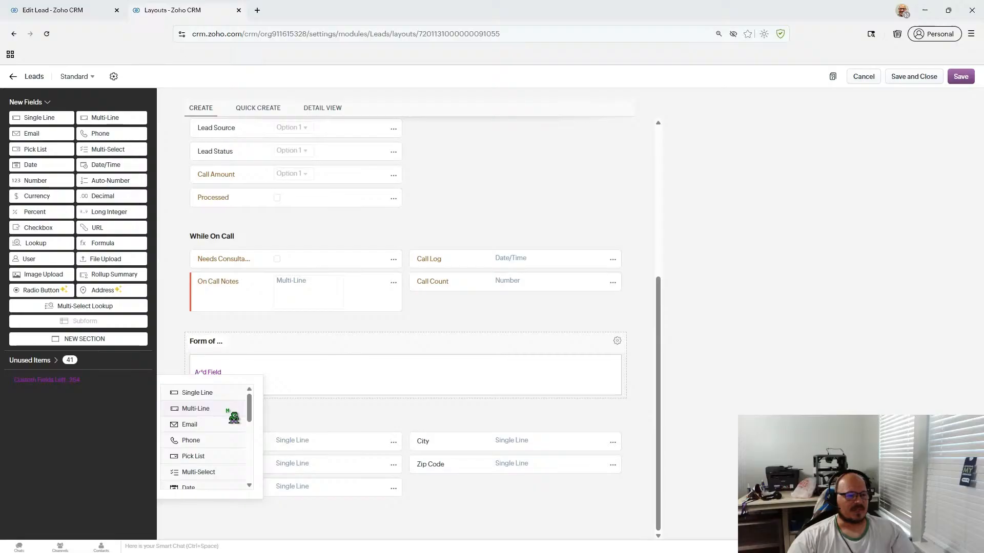
pyautogui.scroll(-1, 224, 434)
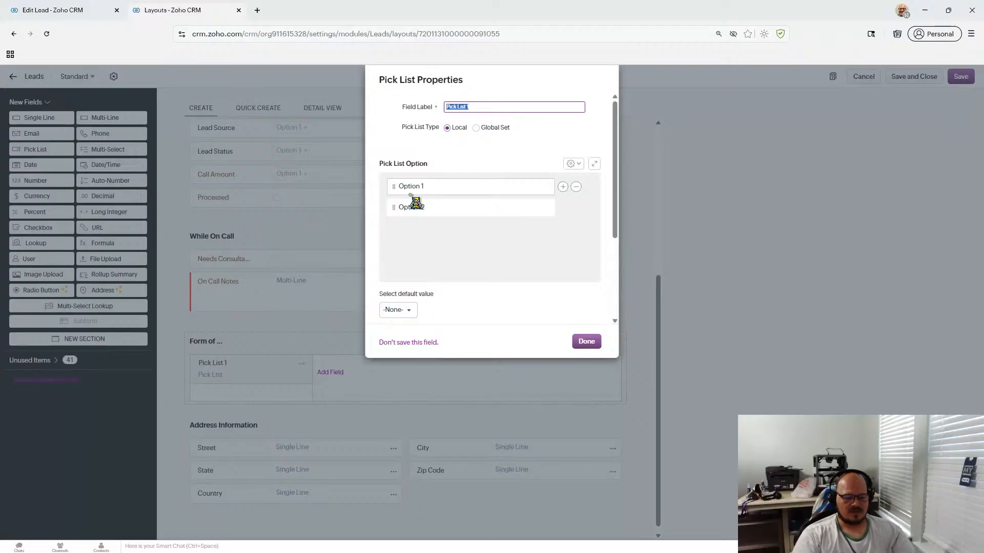
# - Label the pick list 'Medium Type' and rename its first option to Phone Call
pyautogui.write('Medium')
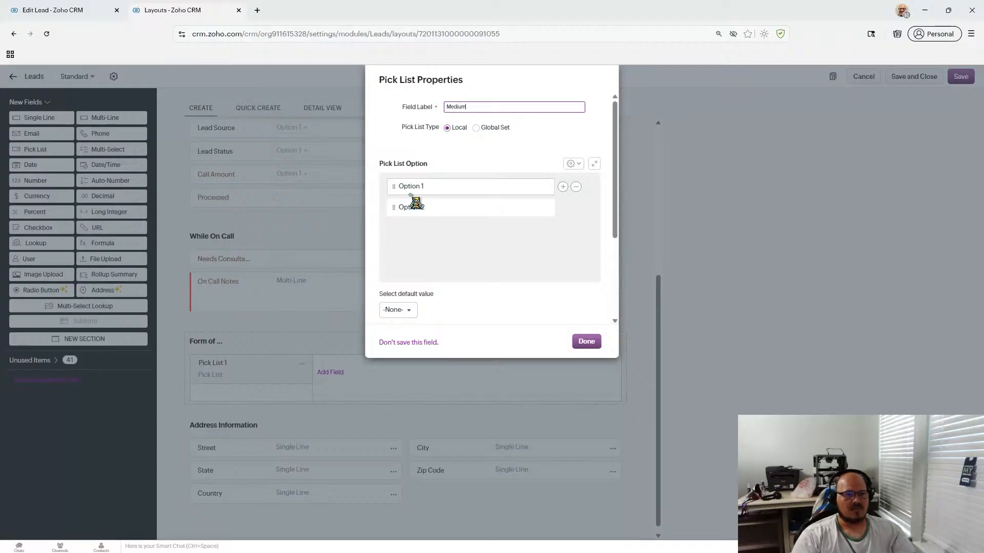
pyautogui.write(' Type')
pyautogui.doubleClick(423, 188)
pyautogui.write('a')
pyautogui.doubleClick(448, 190)
pyautogui.write('Cas')
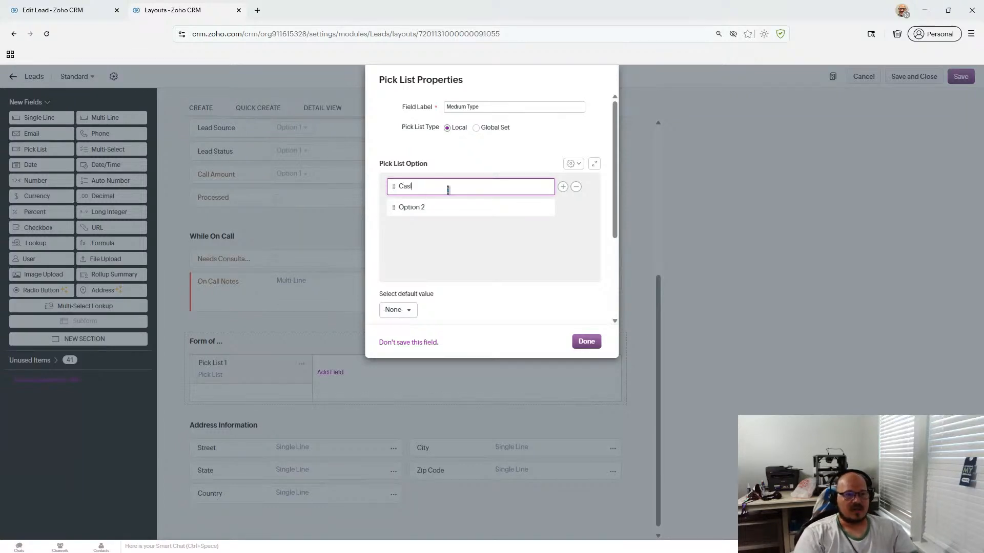
pyautogui.press('BackSpace')
pyautogui.press('BackSpace')
pyautogui.press('BackSpace')
pyautogui.write('P')
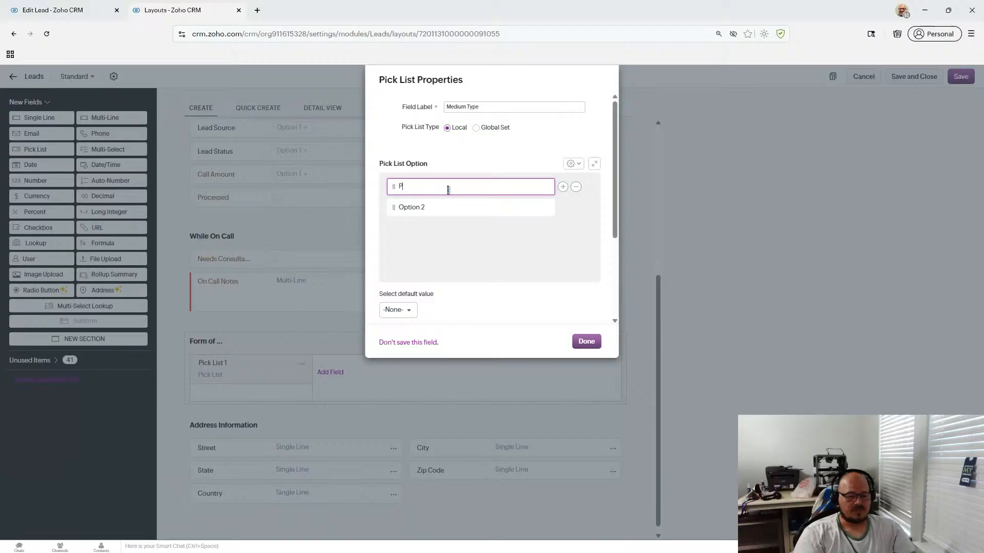
pyautogui.write('hone Call')
# - Rename the second option to Text and add Email and Flyer options
pyautogui.click(448, 208)
pyautogui.doubleClick(451, 207)
pyautogui.tripleClick(452, 206)
pyautogui.write('Text')
pyautogui.click(562, 208)
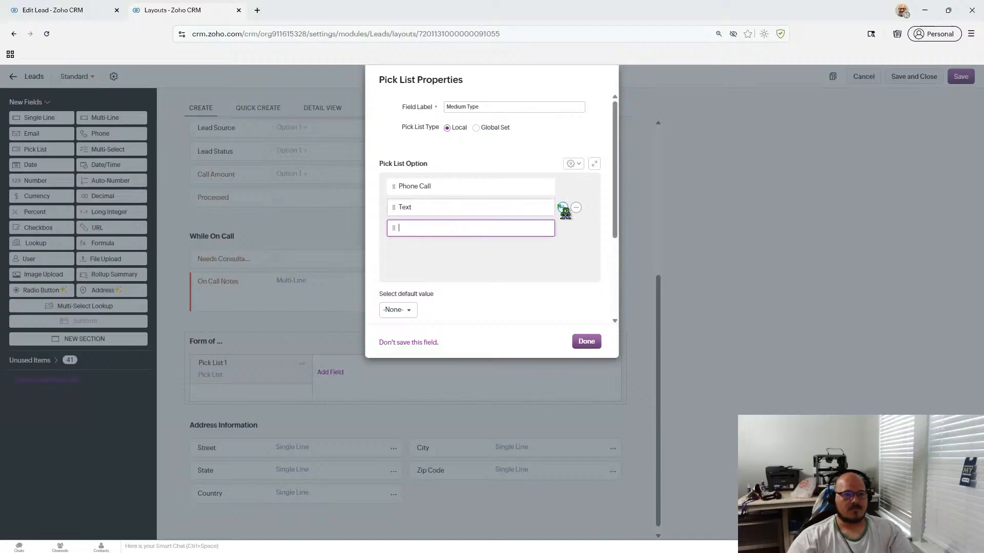
pyautogui.write('Email')
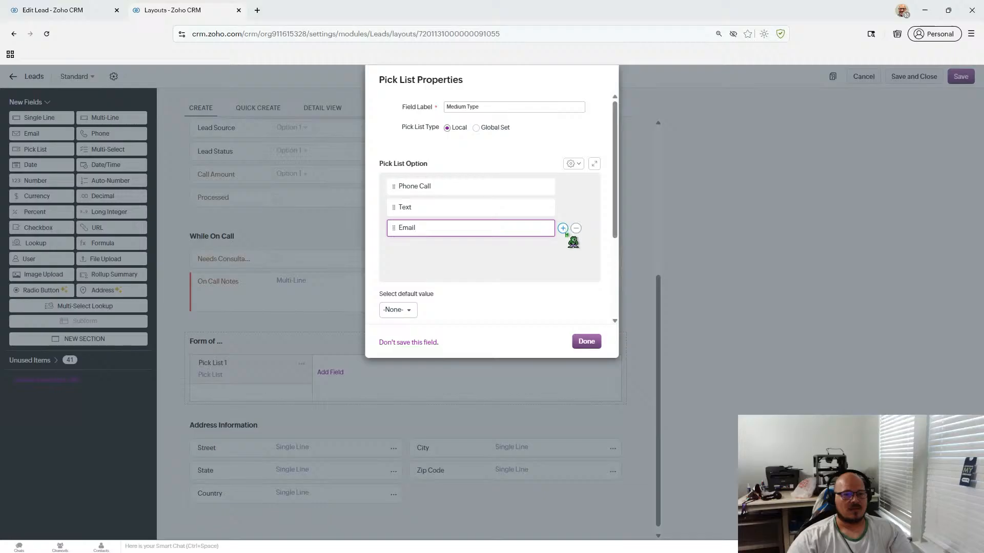
pyautogui.click(562, 228)
pyautogui.write('Flyer')
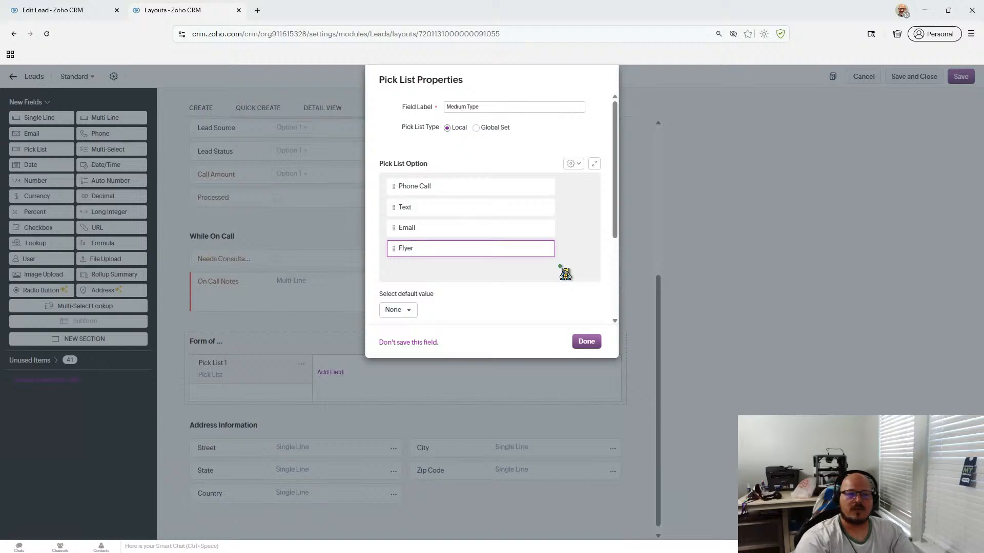
pyautogui.click(506, 279)
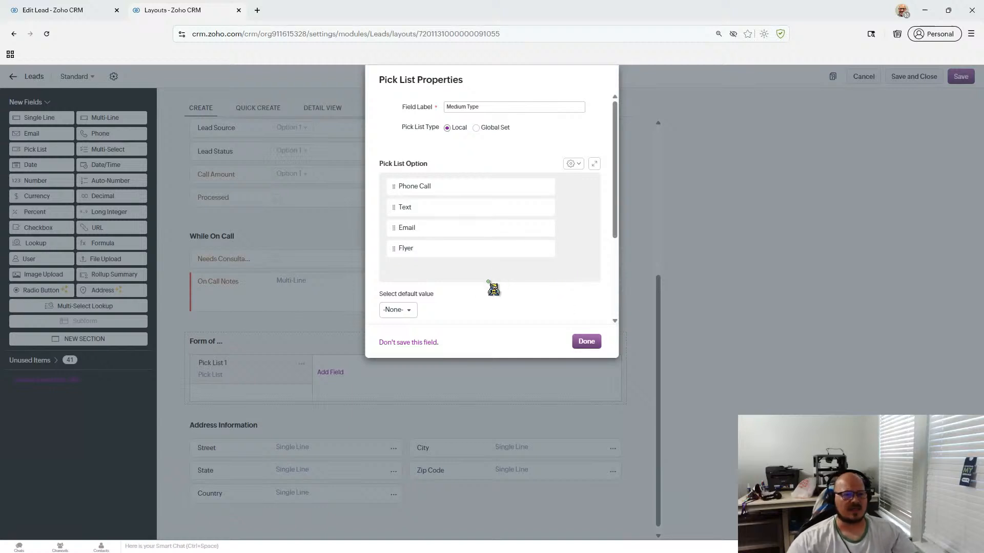
pyautogui.scroll(-3, 492, 290)
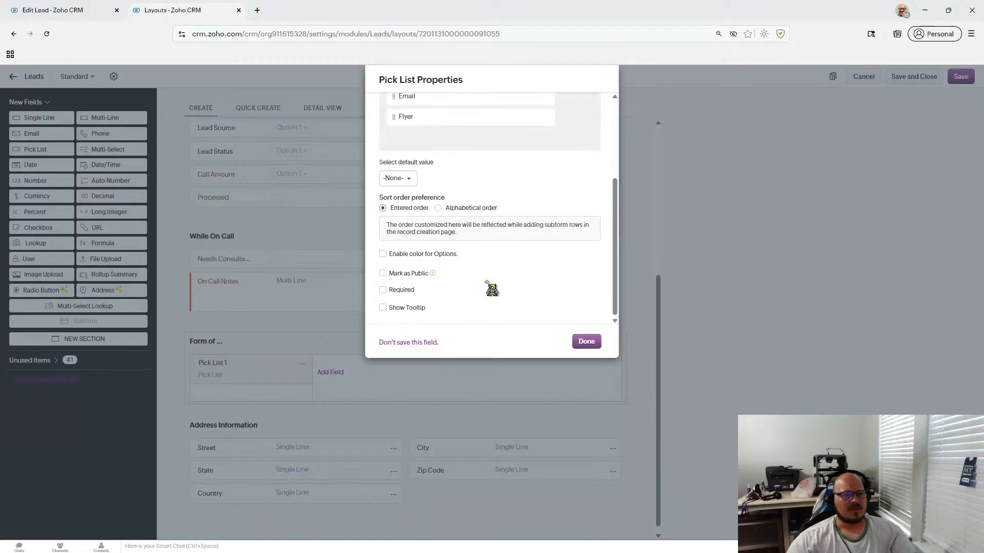
# - Enable option colours and give the Phone Call option a light blue colour
pyautogui.click(427, 254)
pyautogui.scroll(3, 556, 232)
pyautogui.scroll(-1, 555, 233)
pyautogui.scroll(1, 555, 232)
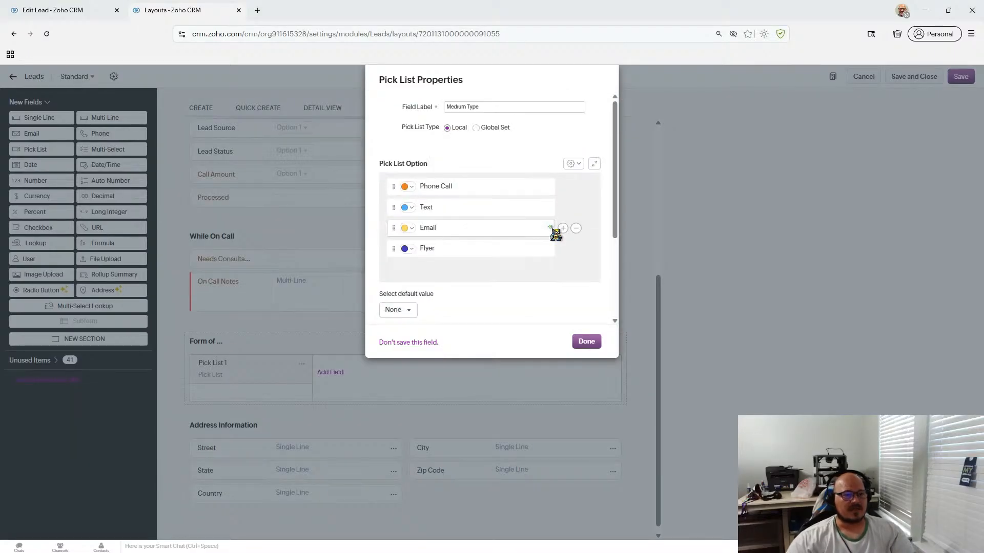
pyautogui.click(413, 188)
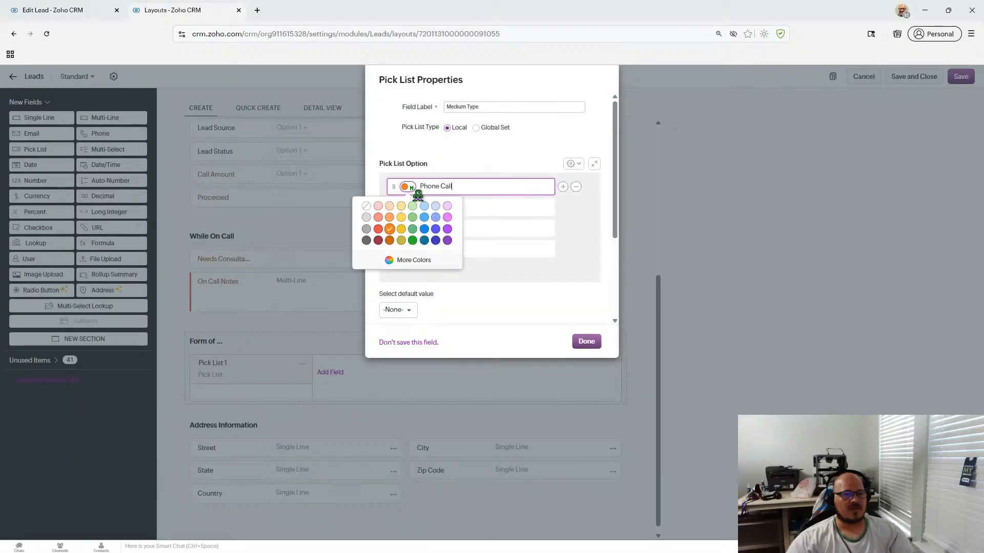
pyautogui.click(413, 261)
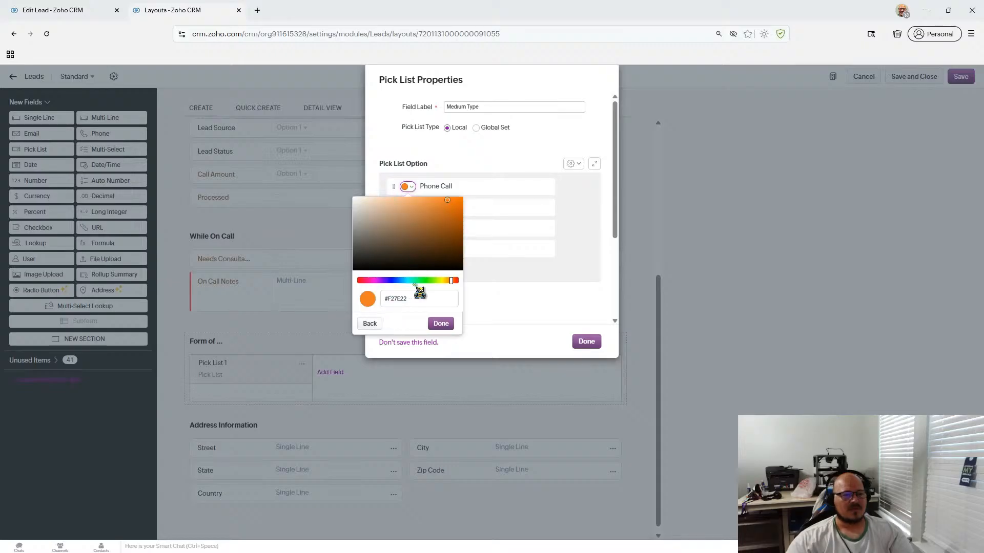
pyautogui.moveTo(437, 281); pyautogui.dragTo(405, 281)
pyautogui.moveTo(444, 202); pyautogui.dragTo(430, 205)
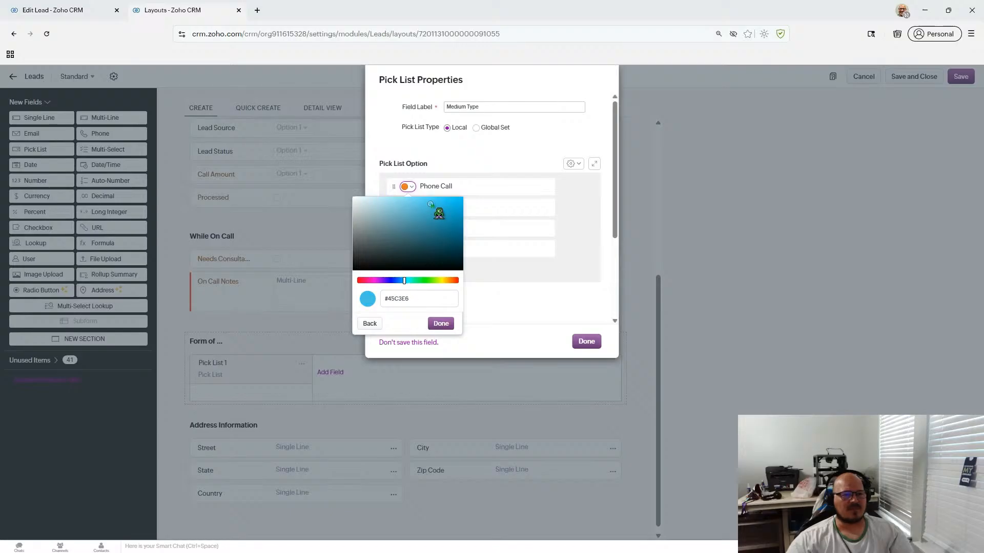
pyautogui.click(442, 323)
# - Colour the Text option dark blue and the Email option darker yellow
pyautogui.click(408, 208)
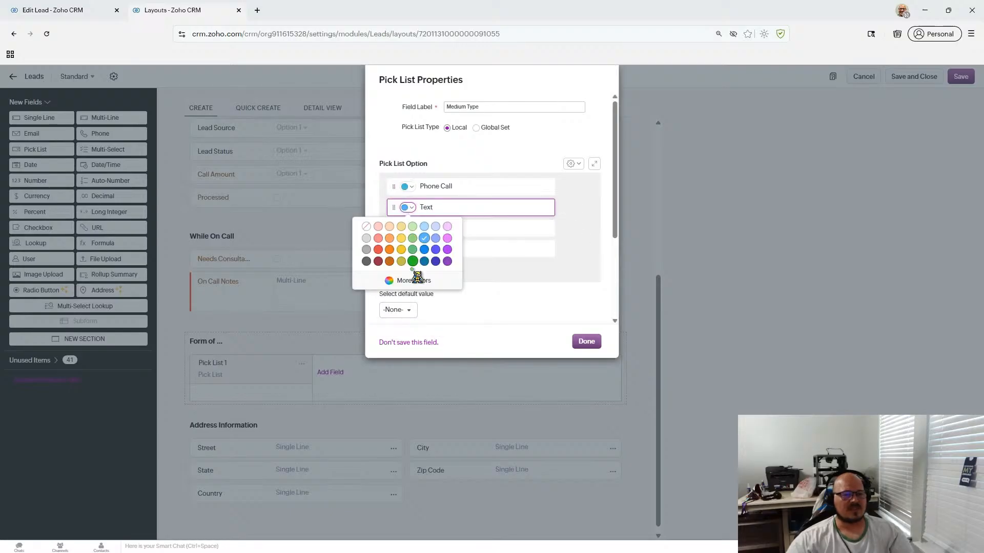
pyautogui.click(426, 281)
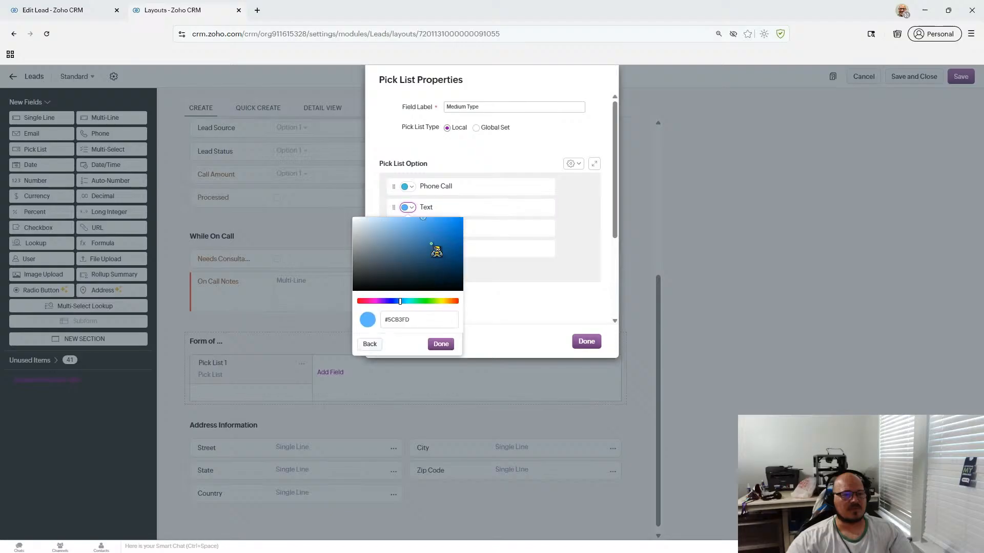
pyautogui.moveTo(433, 247); pyautogui.dragTo(453, 254)
pyautogui.click(440, 344)
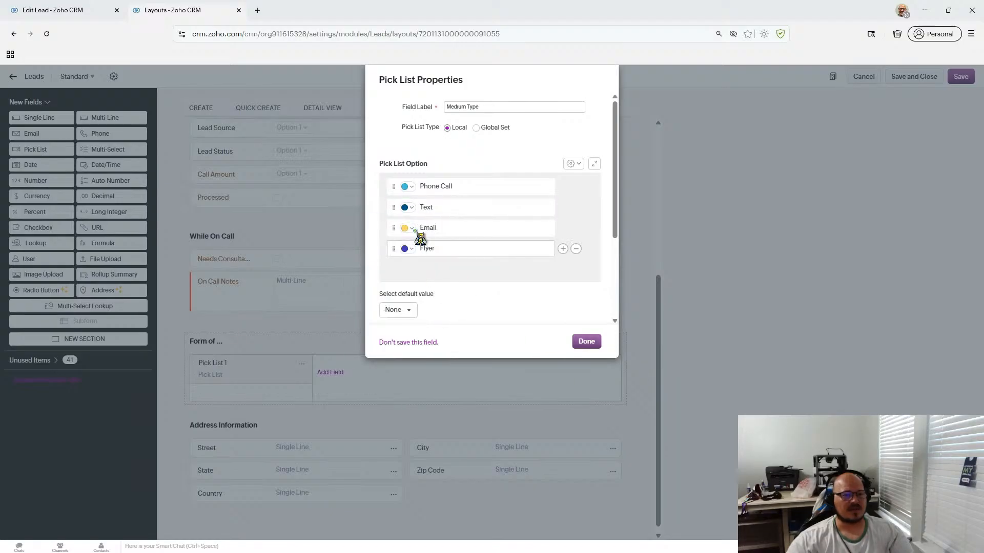
pyautogui.click(406, 228)
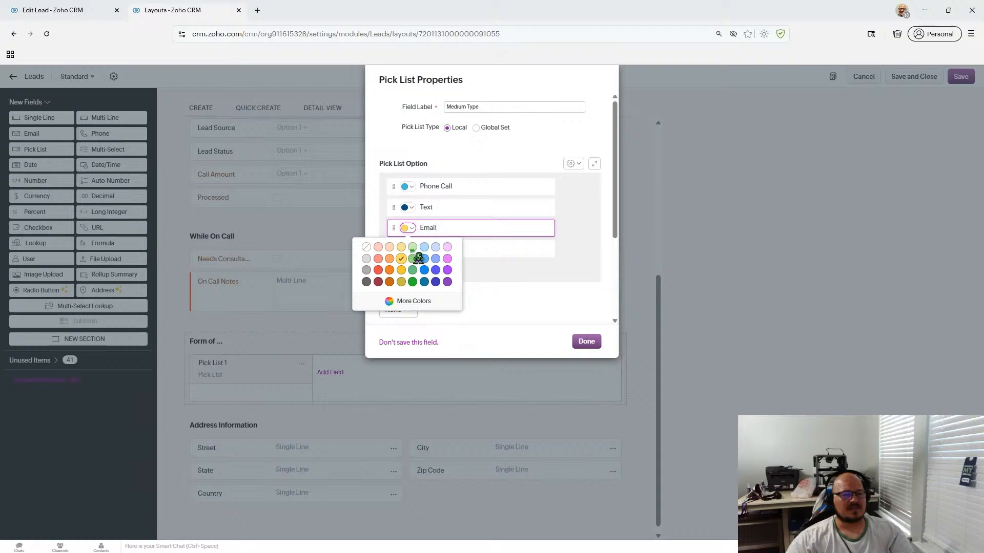
pyautogui.click(405, 301)
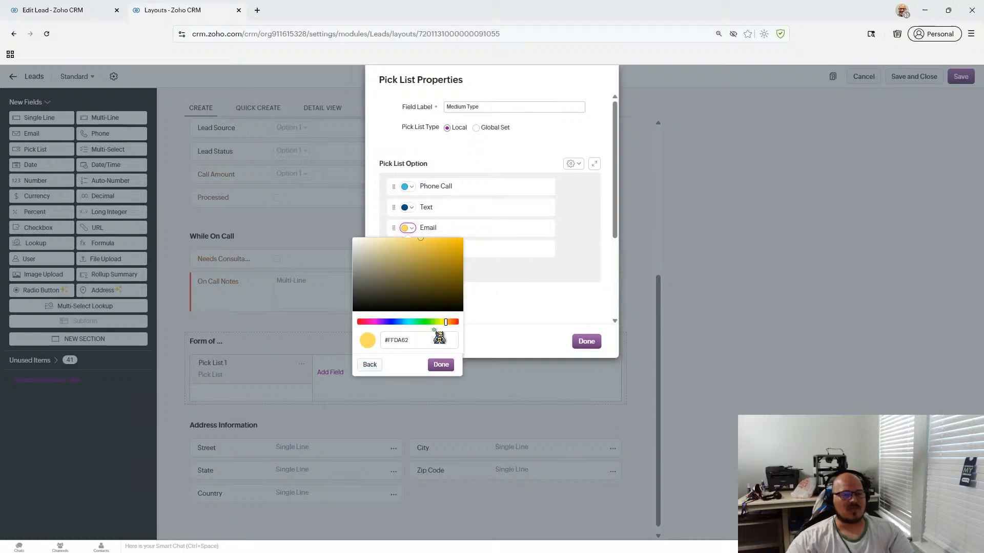
pyautogui.moveTo(445, 321); pyautogui.dragTo(445, 322)
pyautogui.moveTo(440, 257)
pyautogui.mouseDown()
pyautogui.moveTo(400, 248)
pyautogui.moveTo(430, 244)
pyautogui.mouseUp()
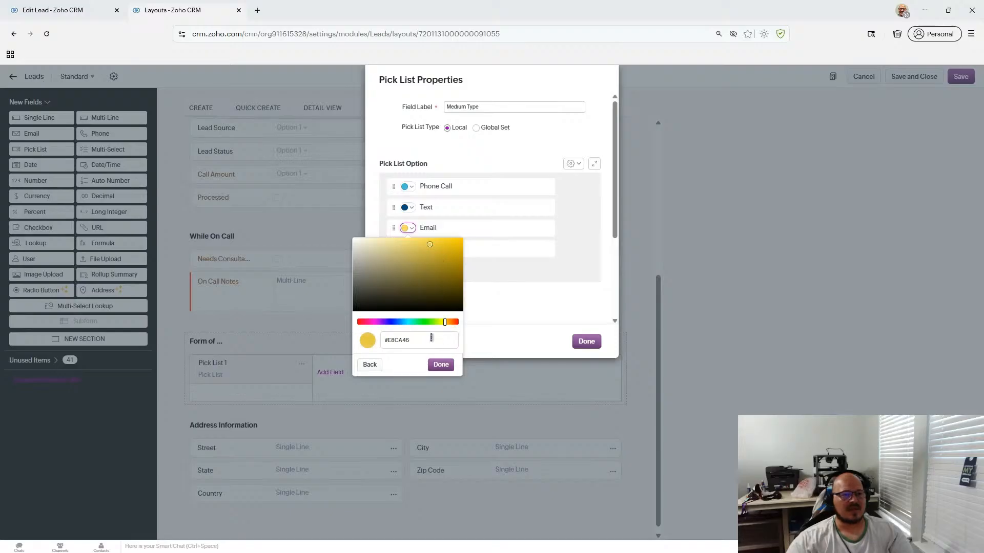
pyautogui.click(440, 364)
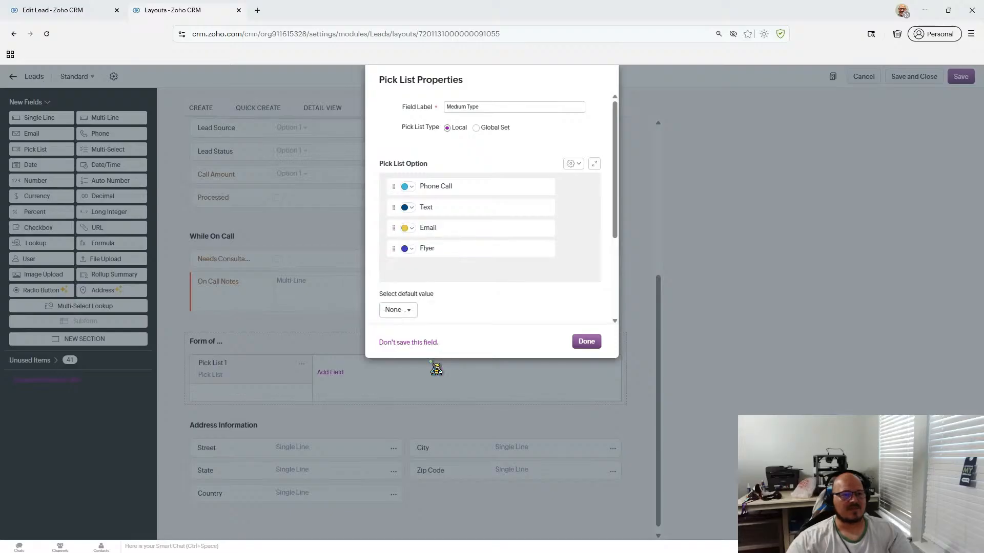
# - Give the Flyer option a muted grey colour
pyautogui.click(407, 249)
pyautogui.click(412, 323)
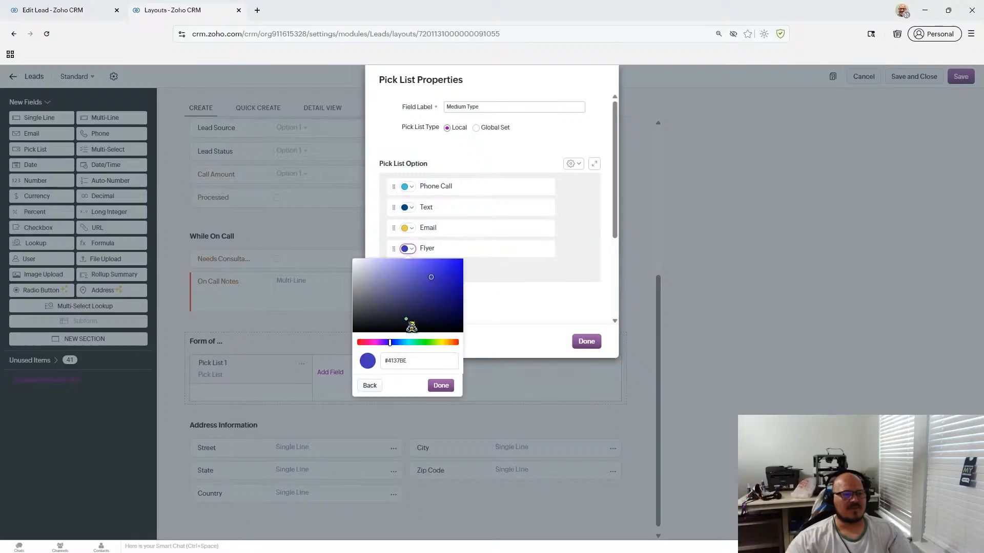
pyautogui.click(430, 343)
pyautogui.moveTo(430, 342); pyautogui.dragTo(358, 343)
pyautogui.click(367, 279)
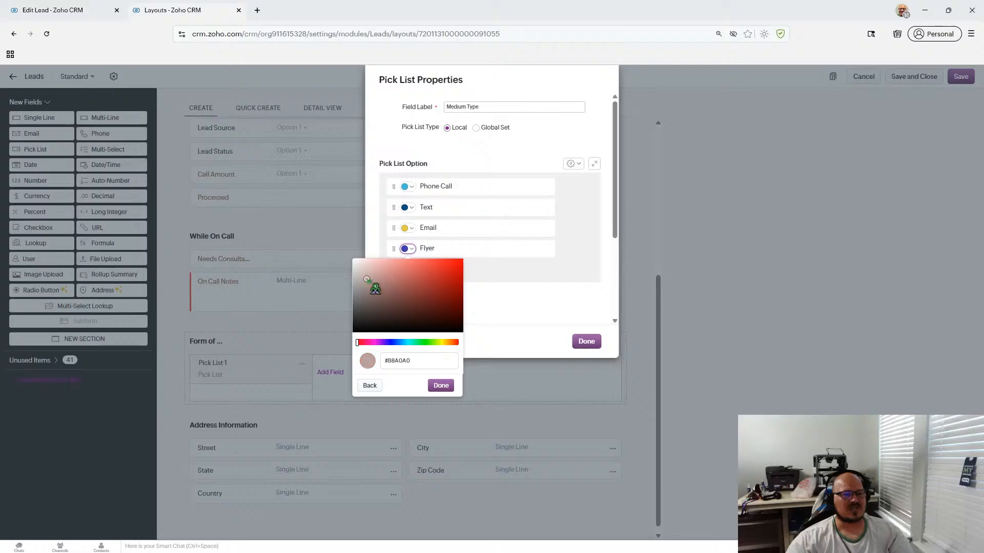
pyautogui.click(440, 386)
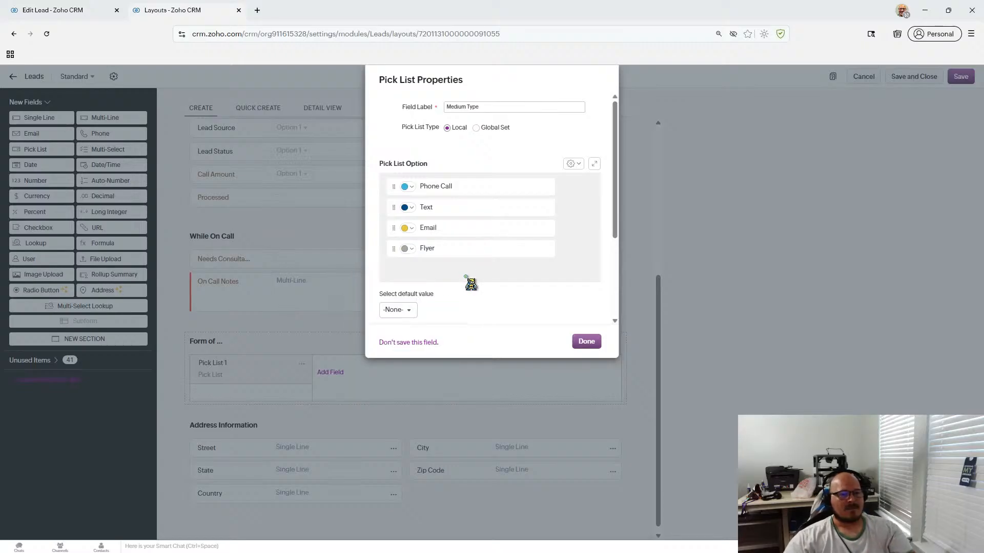
pyautogui.scroll(-3, 471, 284)
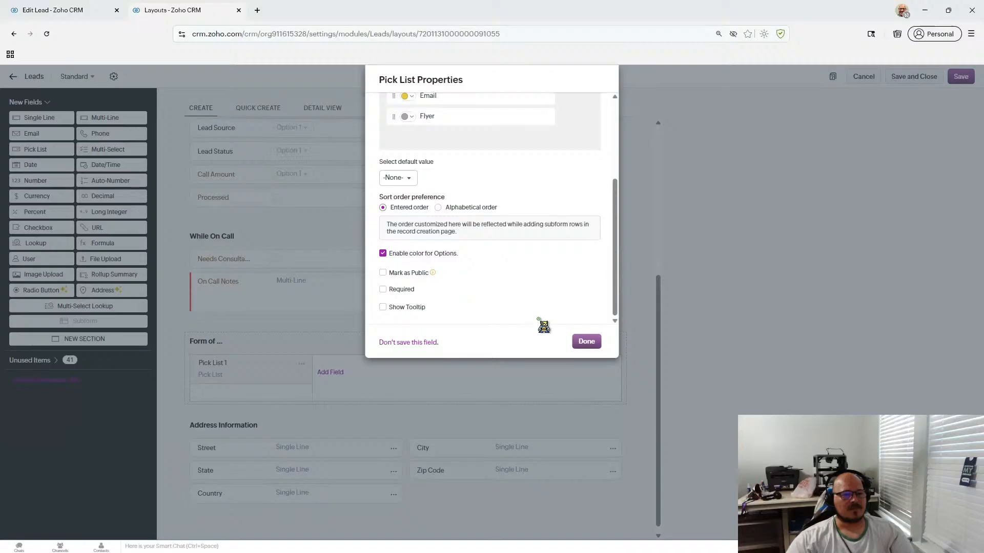
# - Save the Medium Type pick list and add a response-received checkbox column to the subform
pyautogui.click(589, 342)
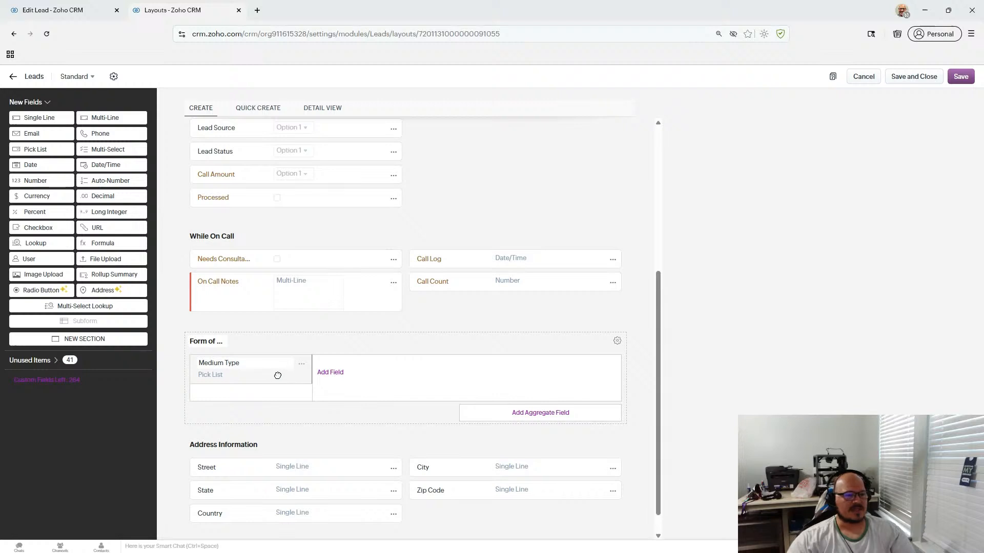
pyautogui.click(330, 372)
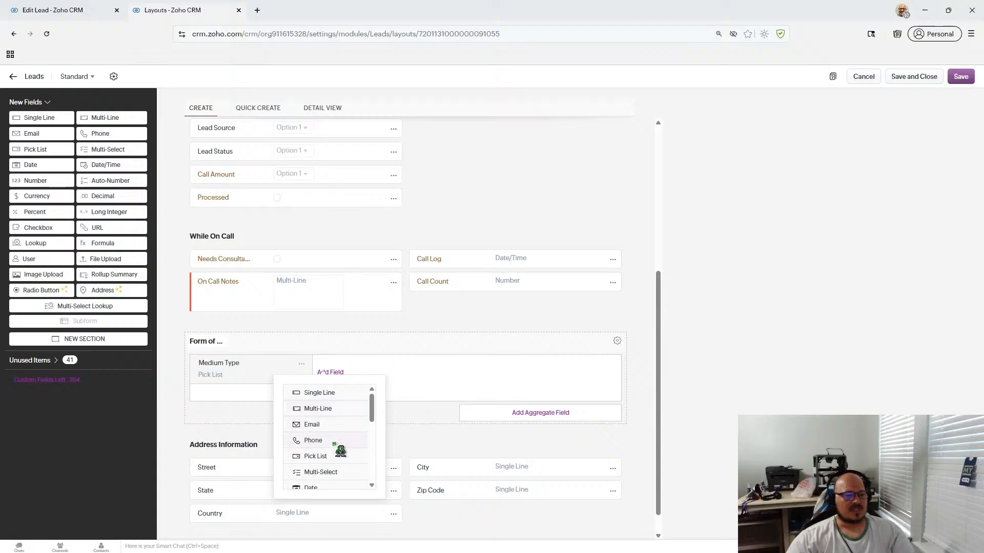
pyautogui.scroll(-1, 340, 452)
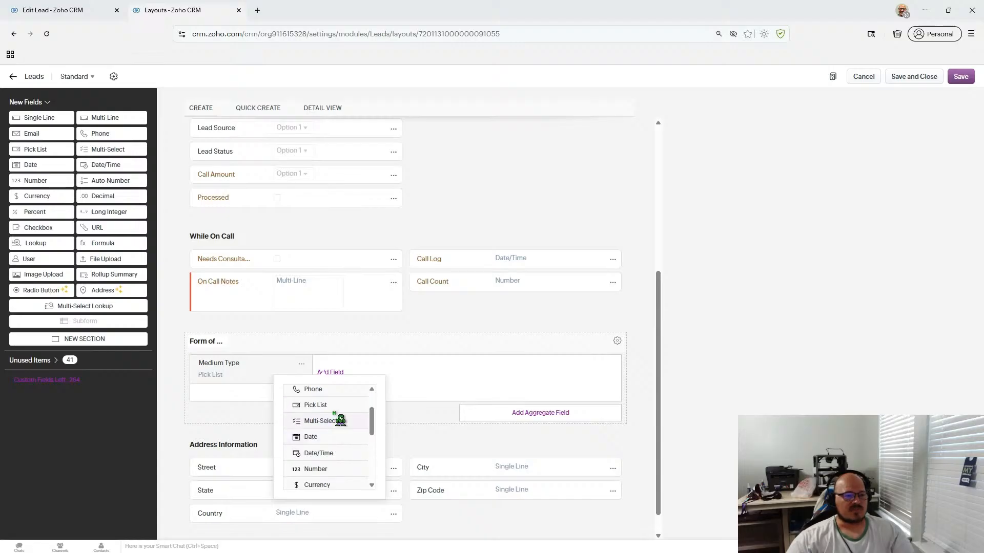
pyautogui.scroll(-2, 343, 472)
pyautogui.scroll(1, 345, 476)
pyautogui.scroll(-1, 345, 476)
pyautogui.click(337, 453)
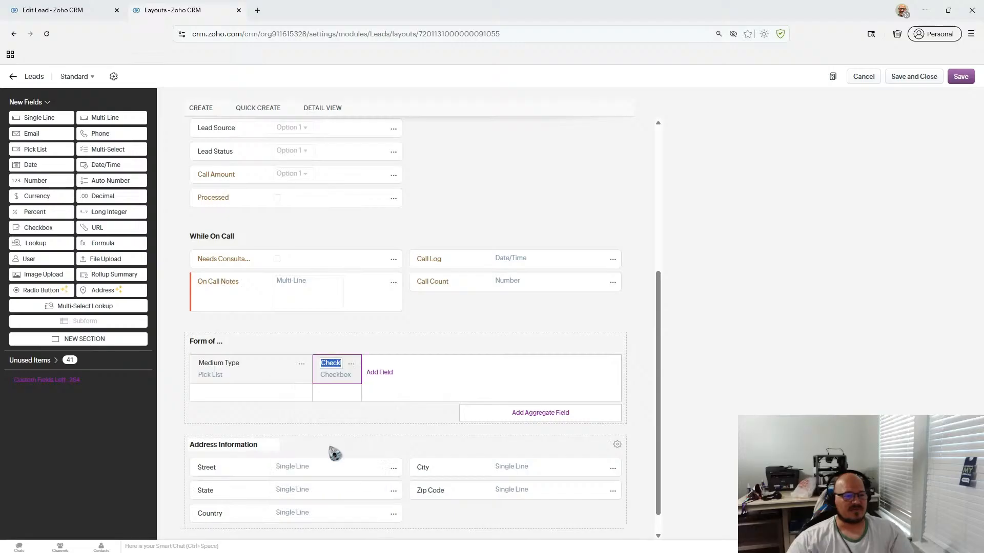
pyautogui.write('Res')
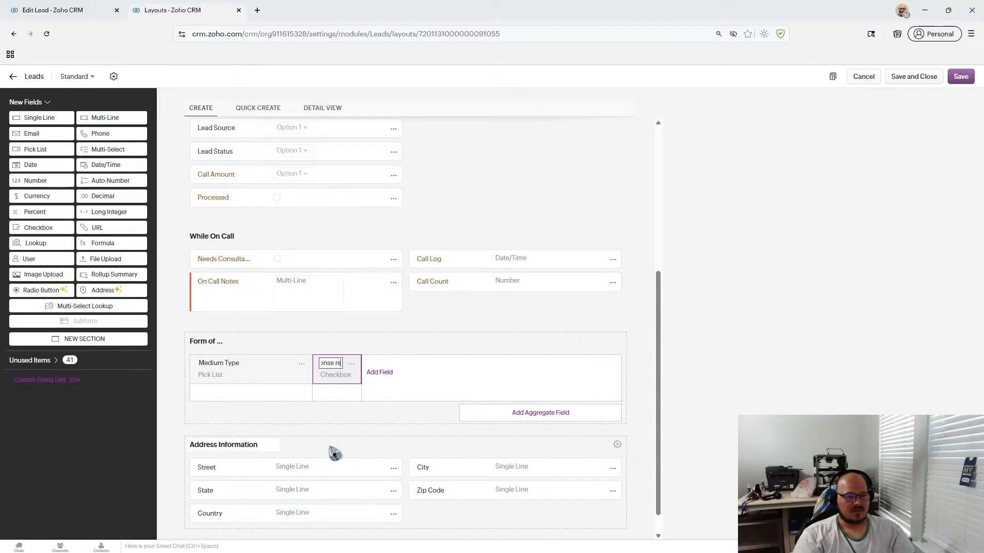
pyautogui.write('ved')
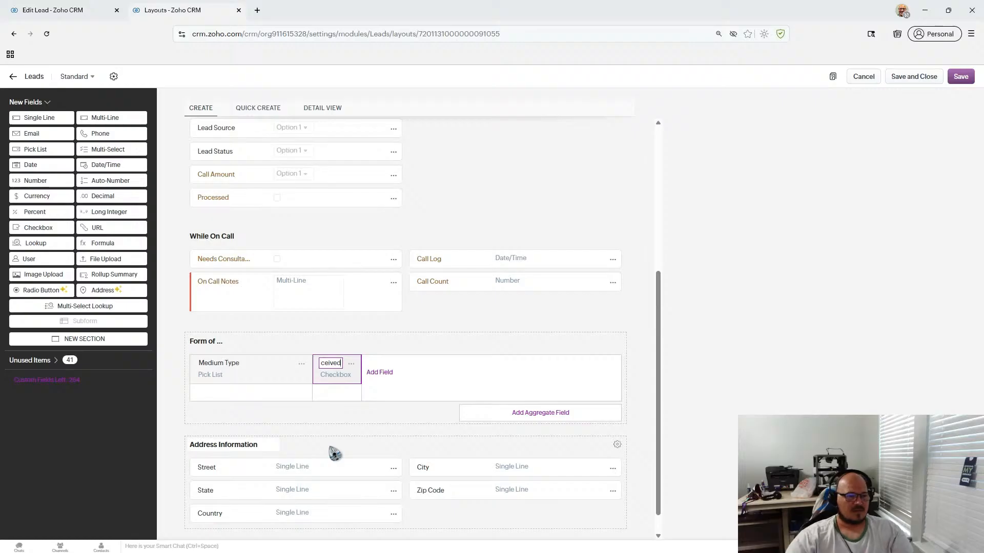
pyautogui.press('Return')
# - Add a Multi-Line column named 'Communication Notes' to the subform
pyautogui.click(380, 373)
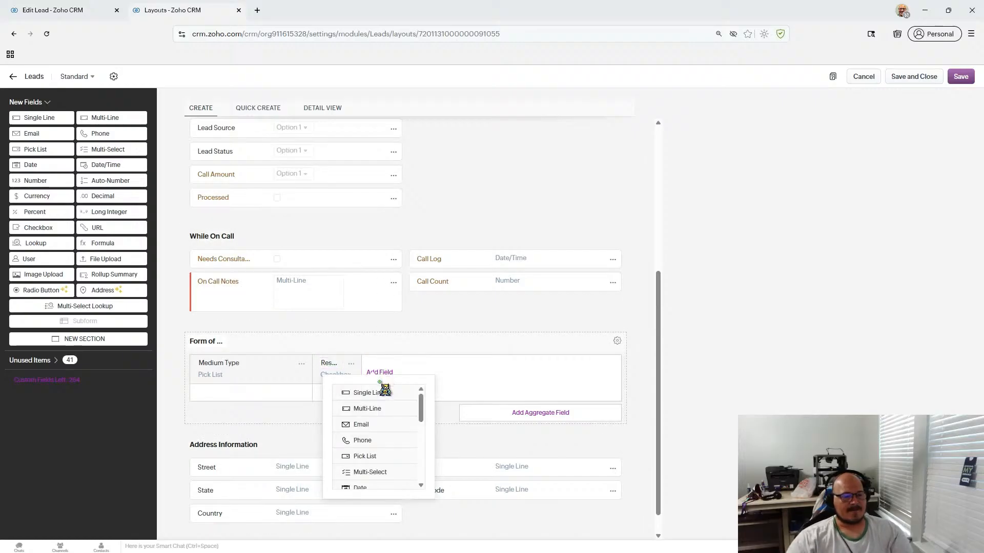
pyautogui.scroll(-5, 404, 435)
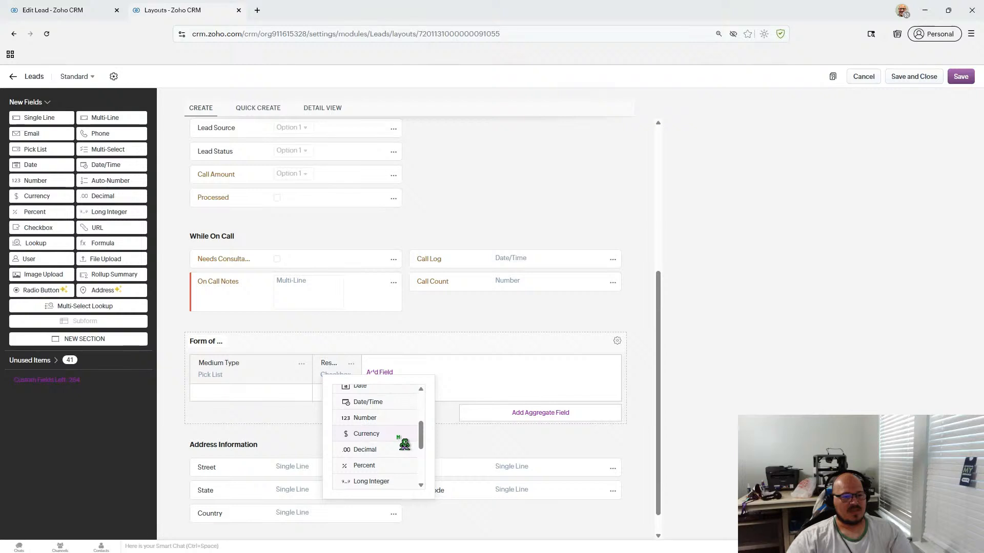
pyautogui.scroll(-1, 404, 443)
pyautogui.scroll(6, 404, 444)
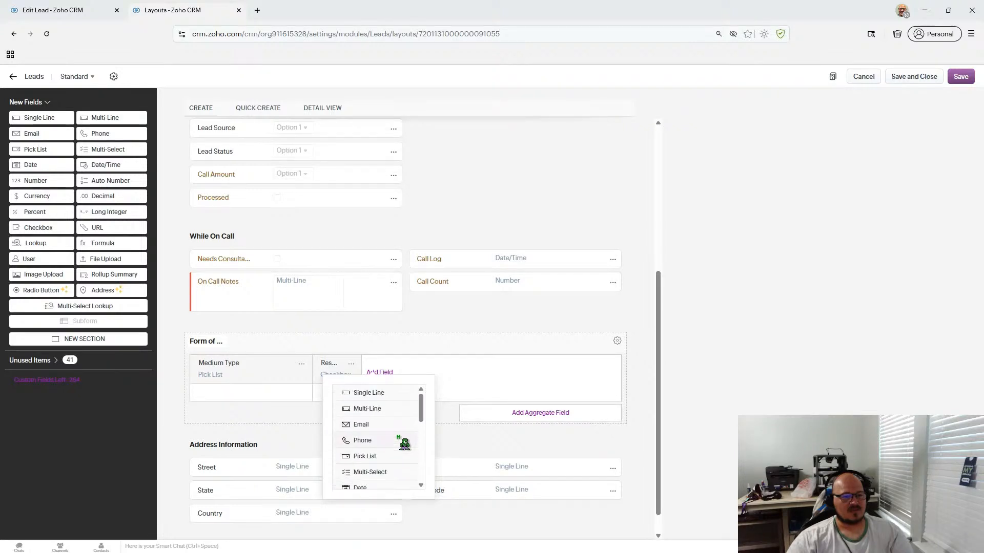
pyautogui.click(398, 409)
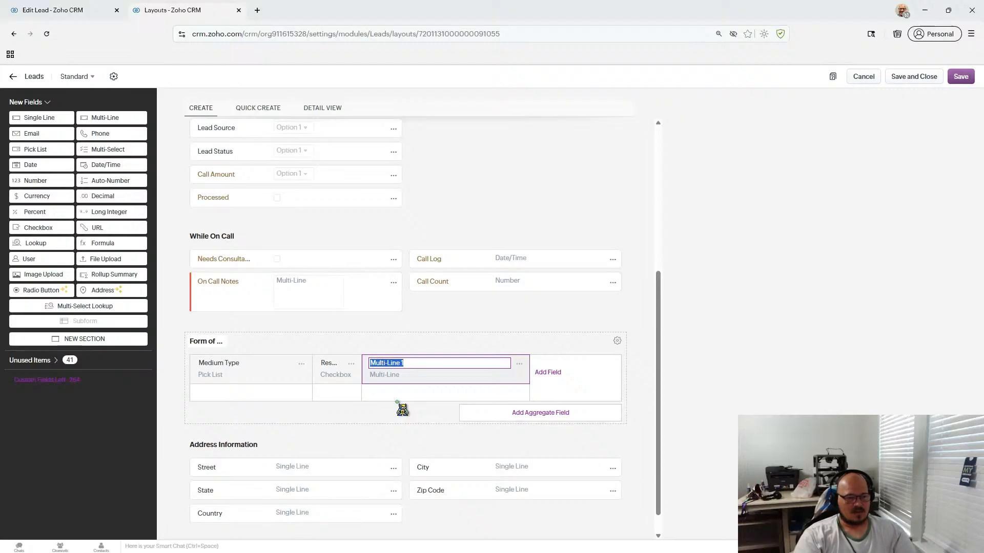
pyautogui.write('Communi')
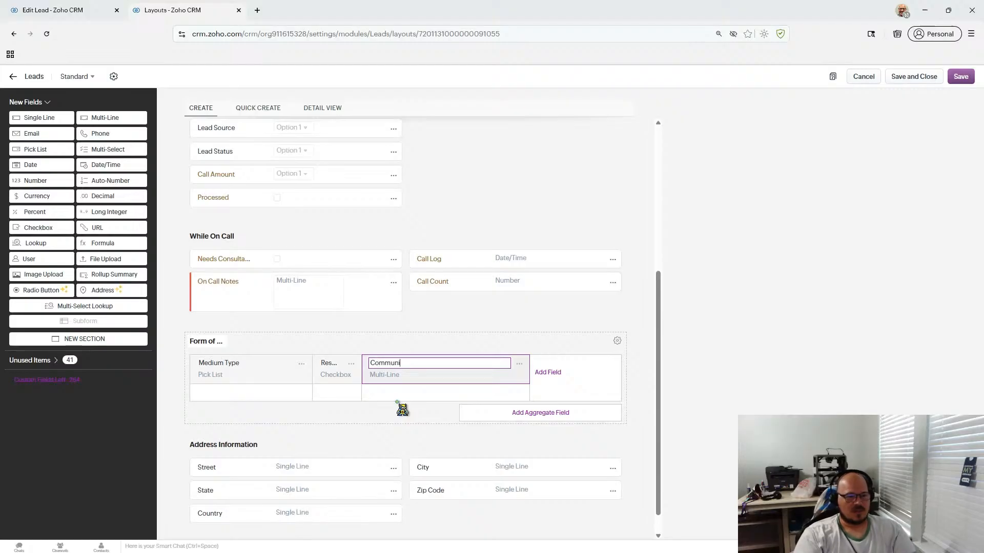
pyautogui.write('cation Notes')
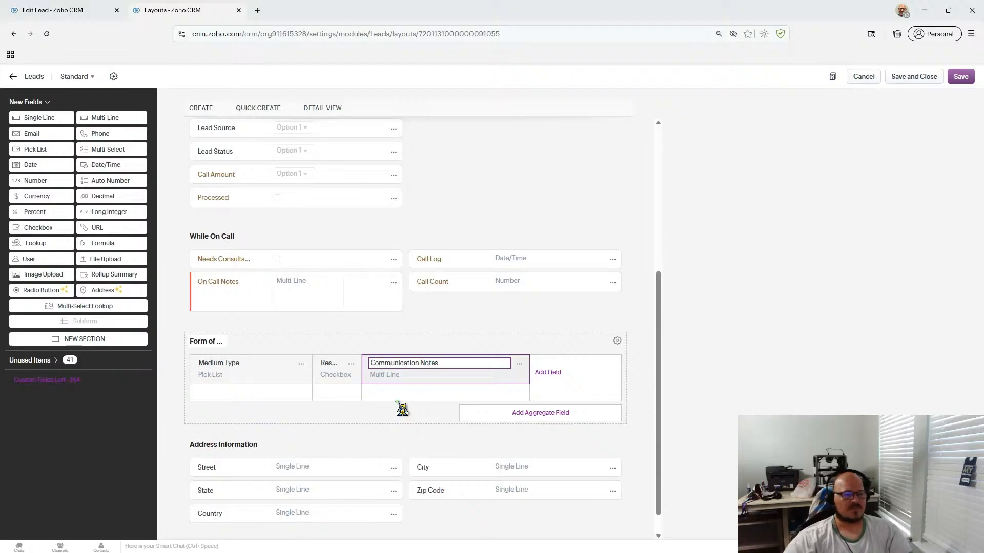
pyautogui.click(403, 420)
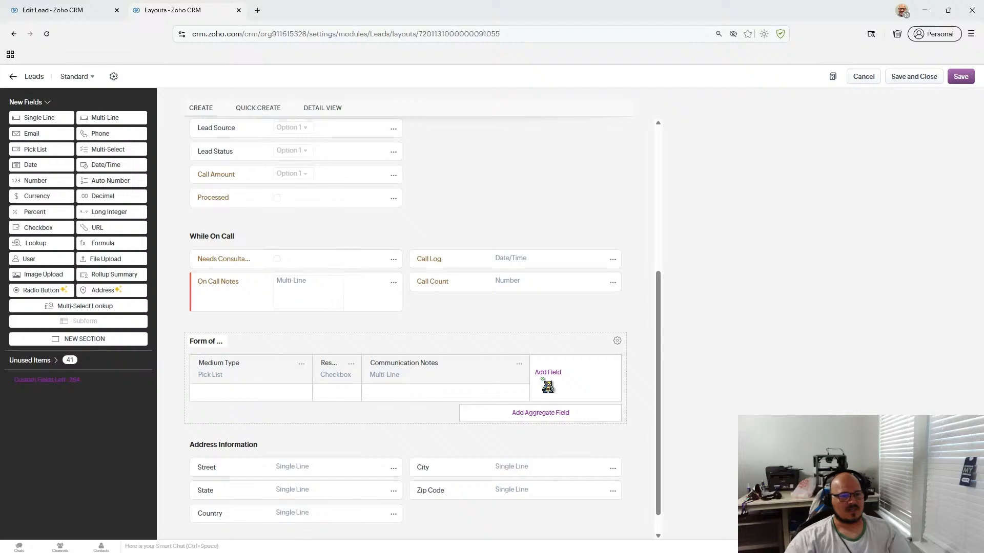
# - Add a 'Needs Consultation' checkbox column and move it just before Communication Notes
pyautogui.click(561, 375)
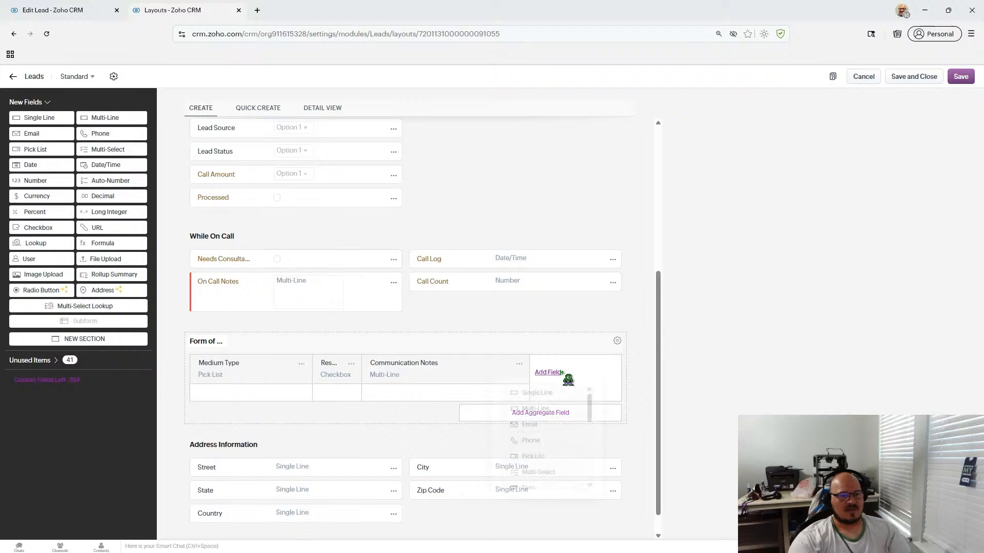
pyautogui.scroll(-3, 572, 470)
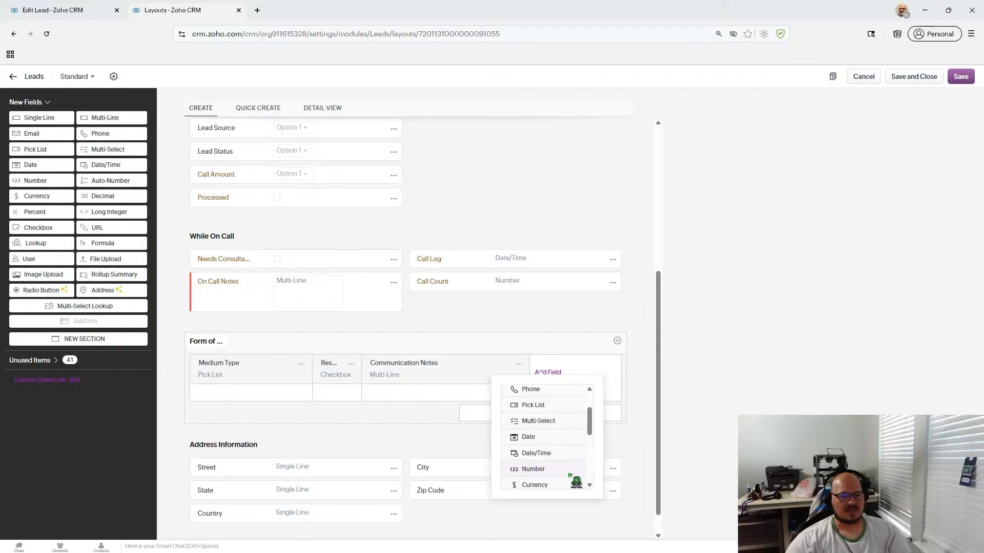
pyautogui.scroll(-1, 561, 468)
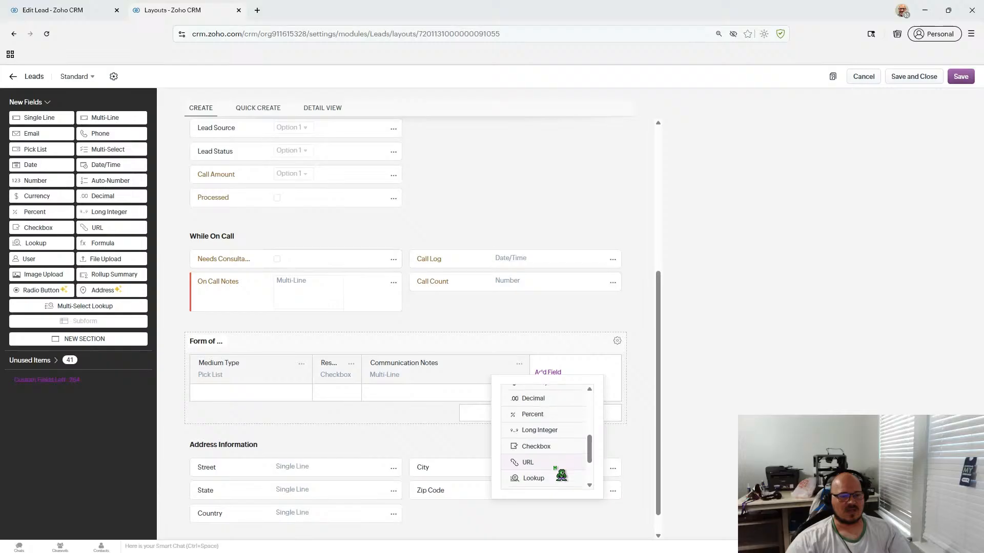
pyautogui.click(555, 451)
pyautogui.write('Ne')
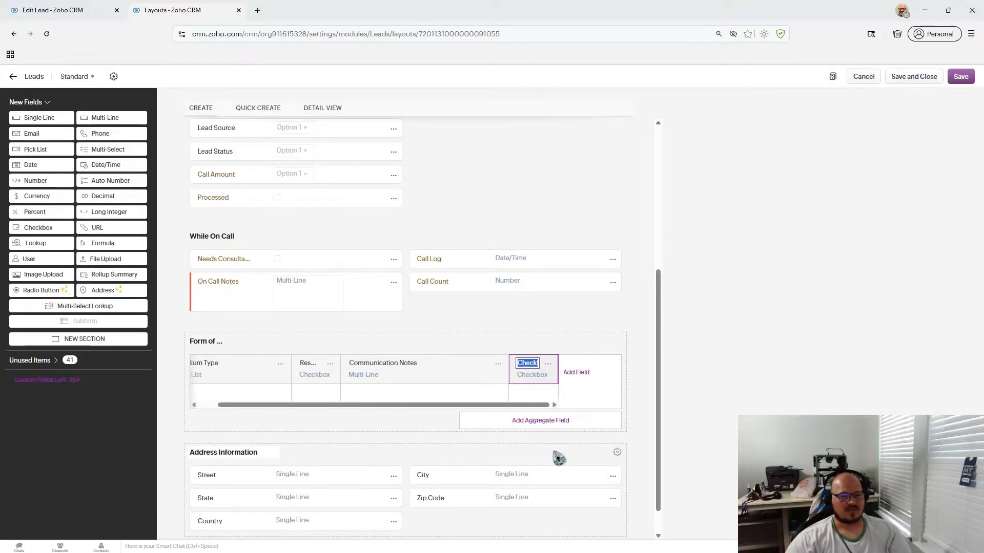
pyautogui.write('e')
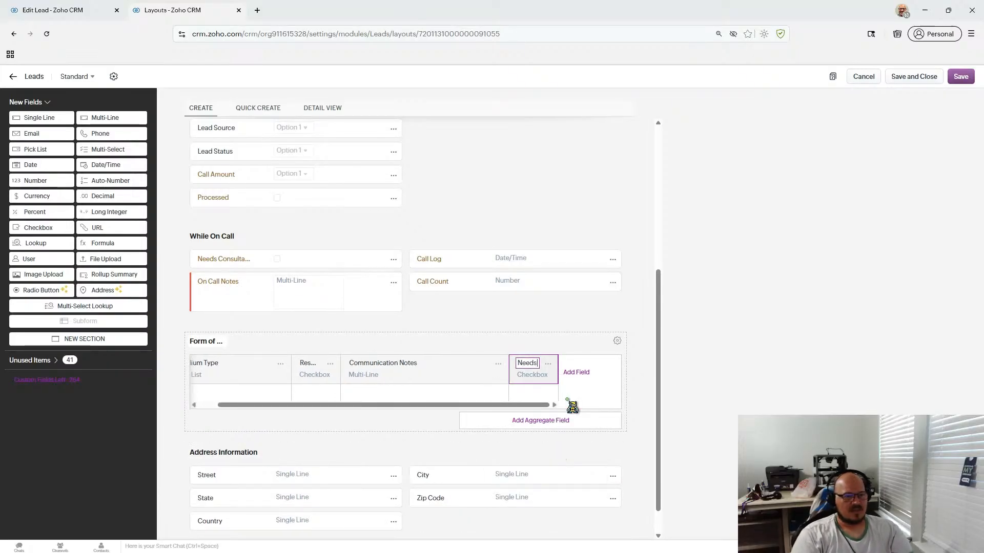
pyautogui.write('ds Consu')
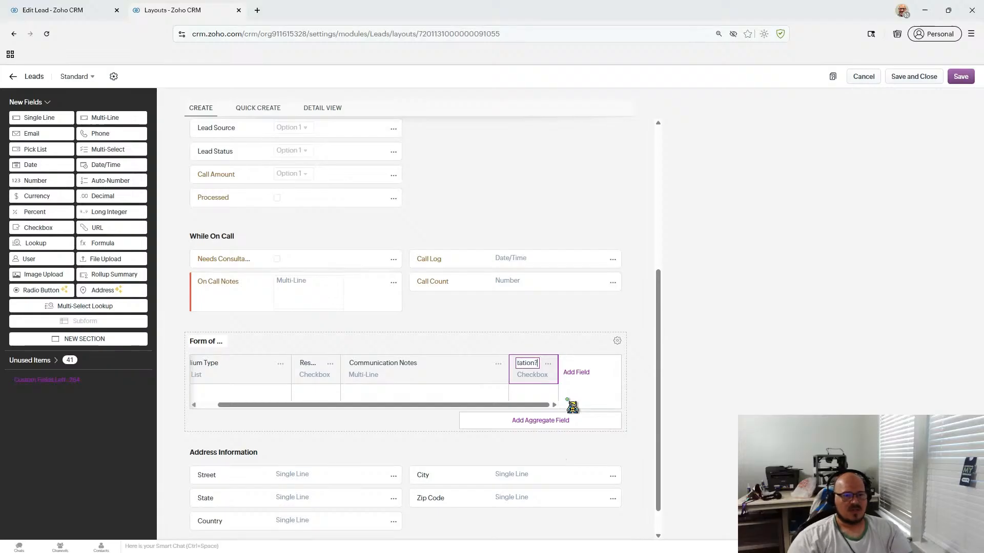
pyautogui.click(533, 338)
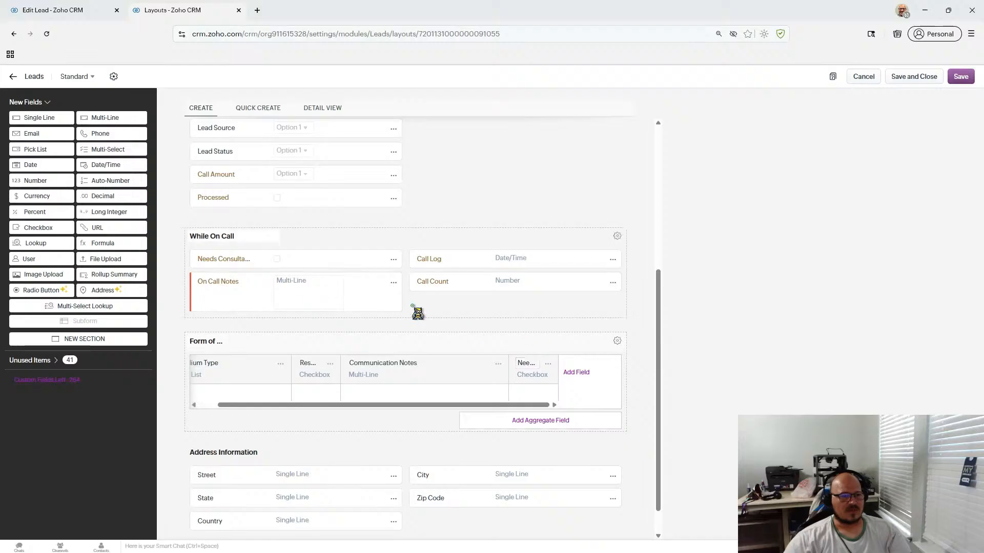
pyautogui.moveTo(521, 362); pyautogui.dragTo(385, 357)
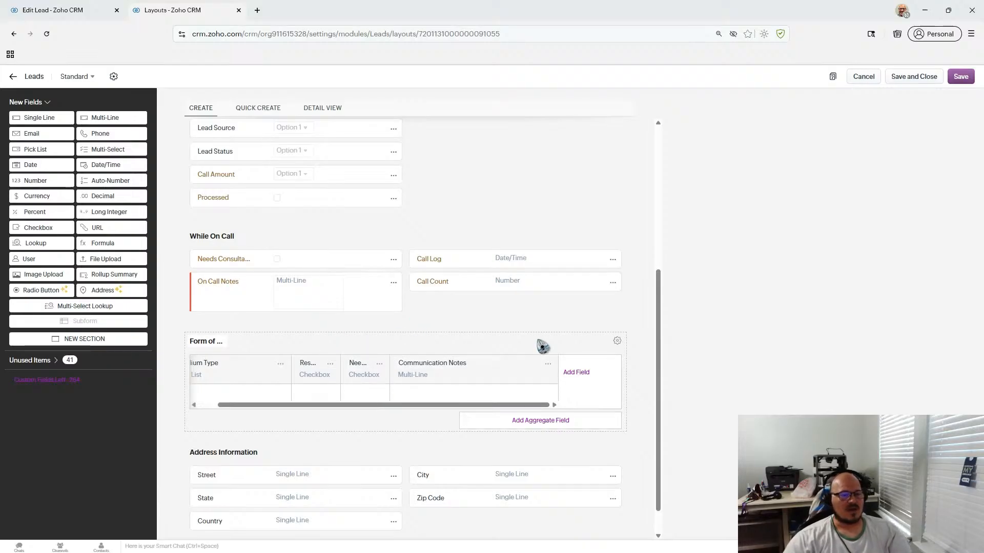
# - Add a Date/Time column labelled 'Call Log' to the subform
pyautogui.click(582, 378)
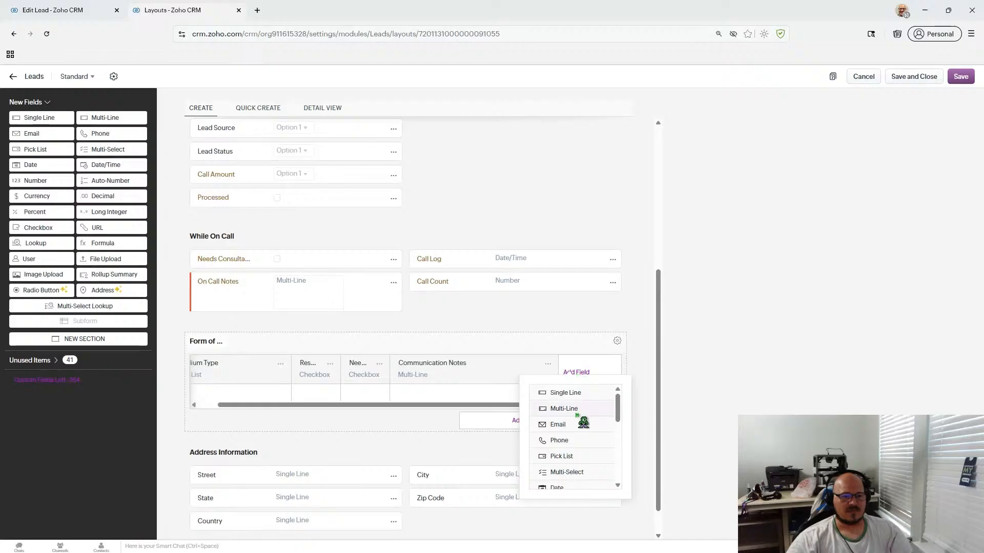
pyautogui.scroll(-3, 583, 421)
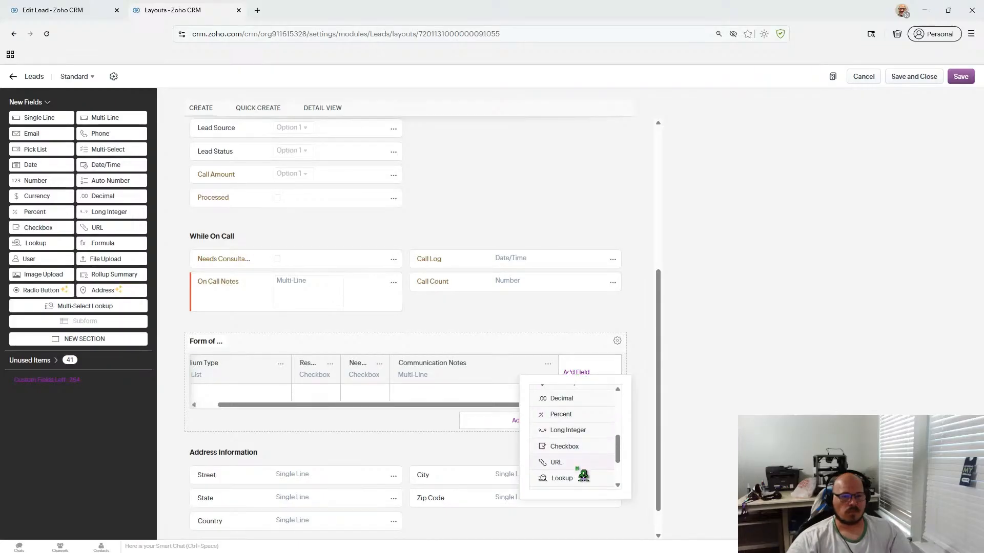
pyautogui.scroll(1, 583, 476)
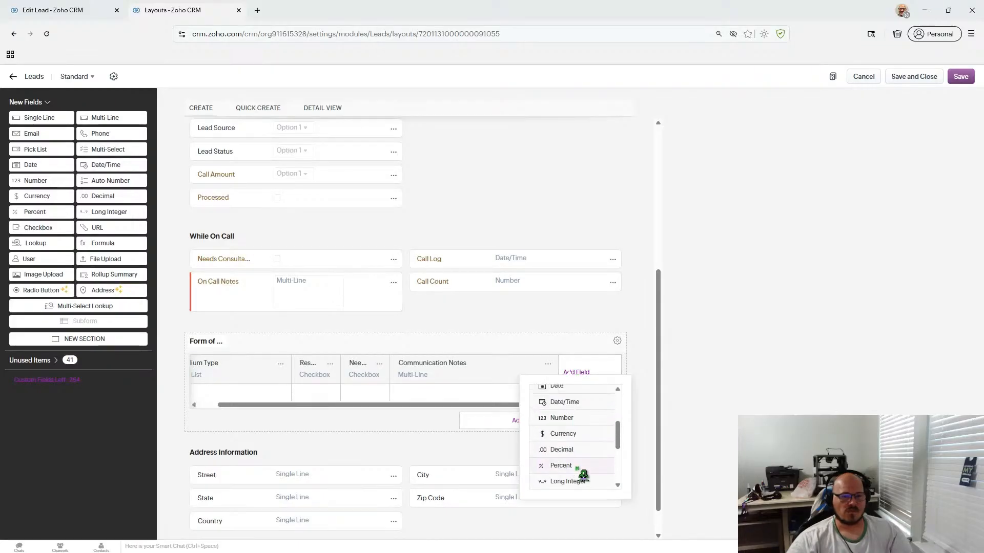
pyautogui.click(583, 407)
pyautogui.write('Cal')
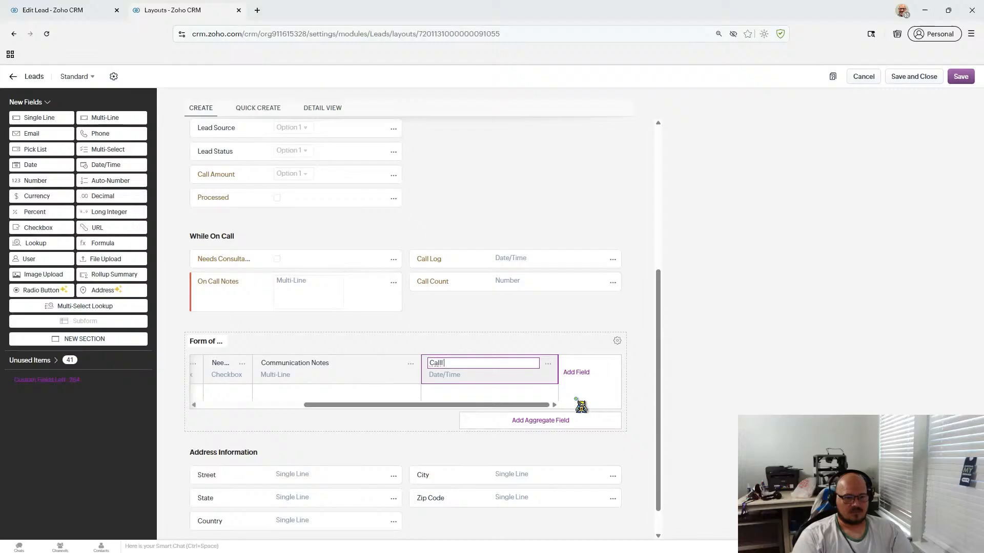
pyautogui.write('l Log')
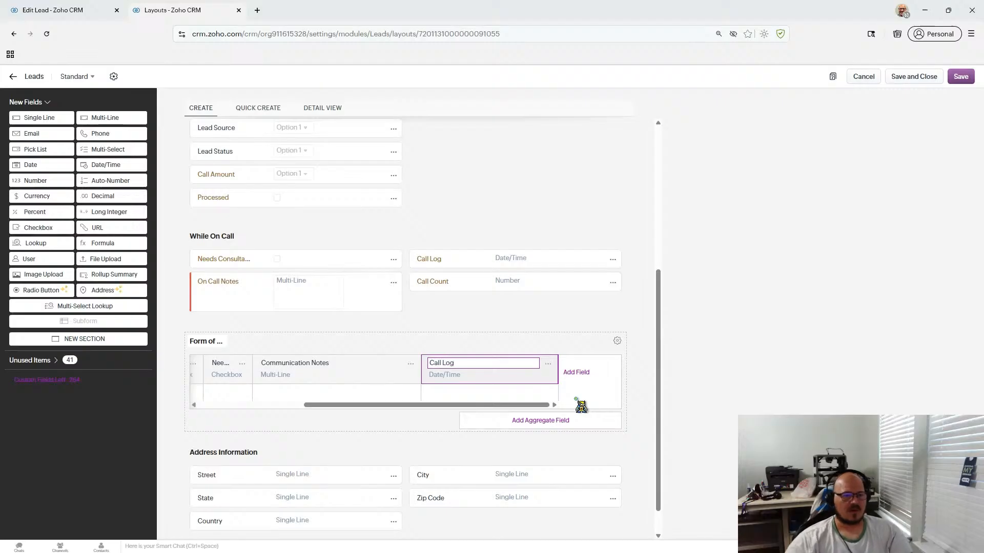
pyautogui.click(560, 345)
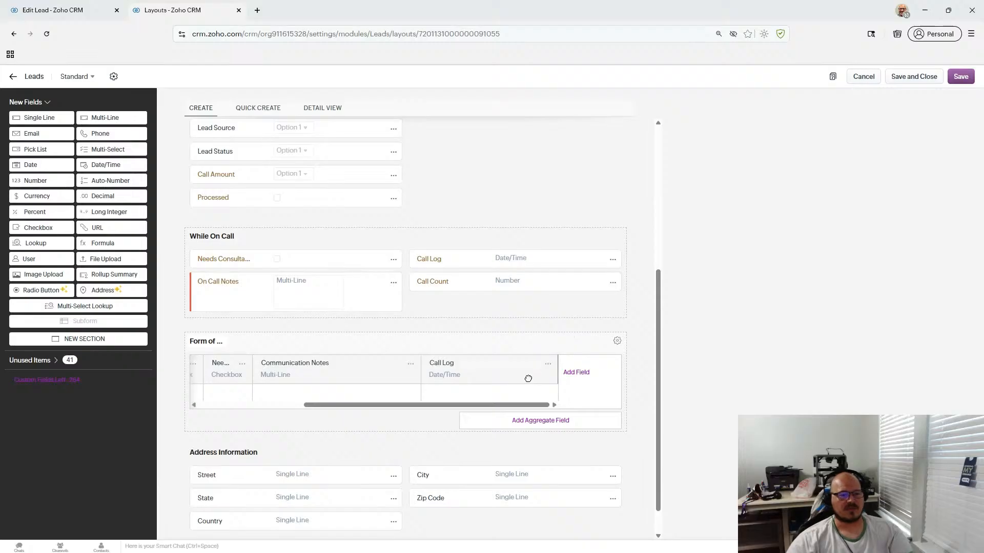
# - Rename the Call Log column to 'Outreach Log'
pyautogui.moveTo(548, 408)
pyautogui.mouseDown()
pyautogui.moveTo(340, 408)
pyautogui.moveTo(547, 409)
pyautogui.mouseUp()
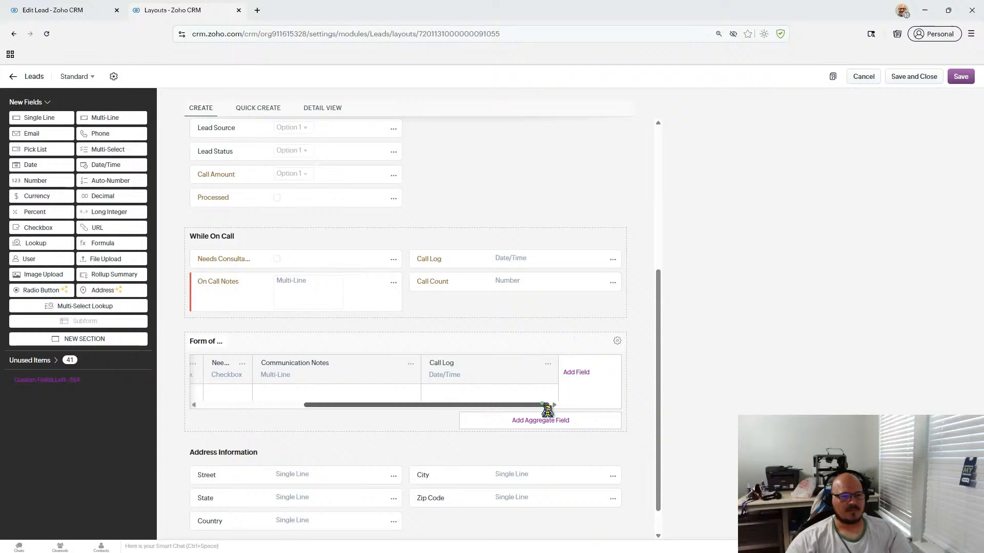
pyautogui.moveTo(547, 410)
pyautogui.mouseDown()
pyautogui.moveTo(521, 411)
pyautogui.moveTo(539, 410)
pyautogui.mouseUp()
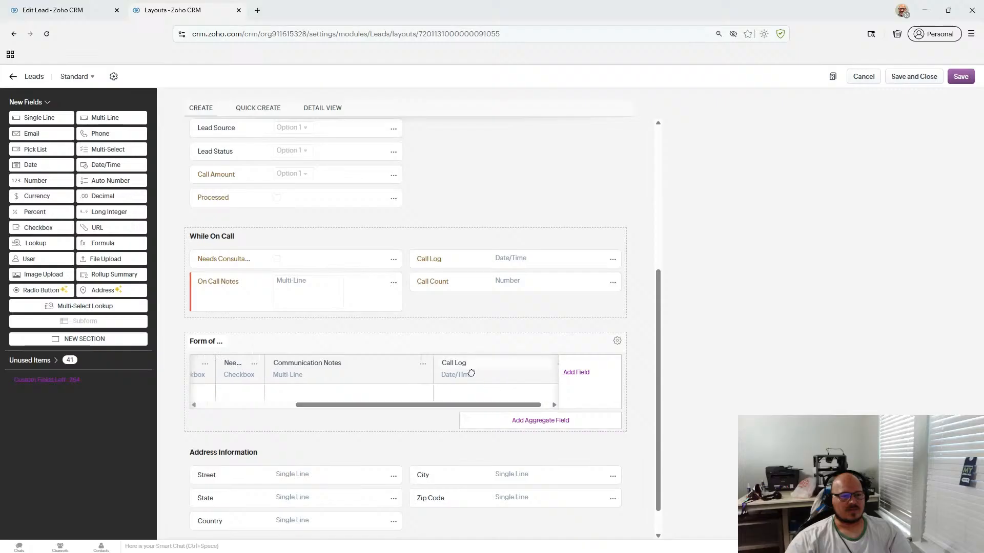
pyautogui.click(454, 363)
pyautogui.press('BackSpace')
pyautogui.press('BackSpace')
pyautogui.press('BackSpace')
pyautogui.press('BackSpace')
pyautogui.press('BackSpace')
pyautogui.write('Outrea')
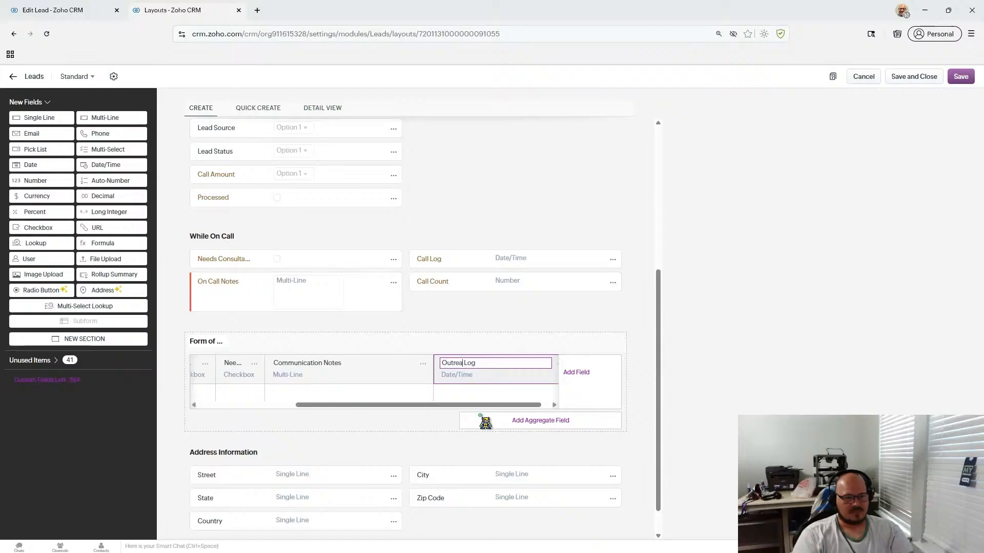
pyautogui.write('ch')
pyautogui.click(413, 427)
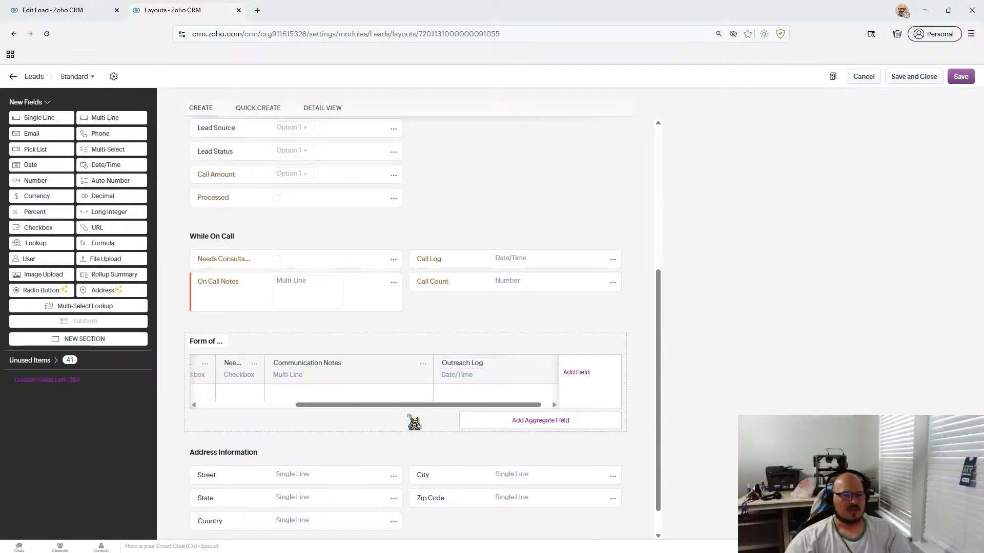
pyautogui.moveTo(401, 405); pyautogui.dragTo(667, 393)
# - Preview the Create Lead layout and scroll down to the Form of Outreach subform
pyautogui.scroll(6, 678, 301)
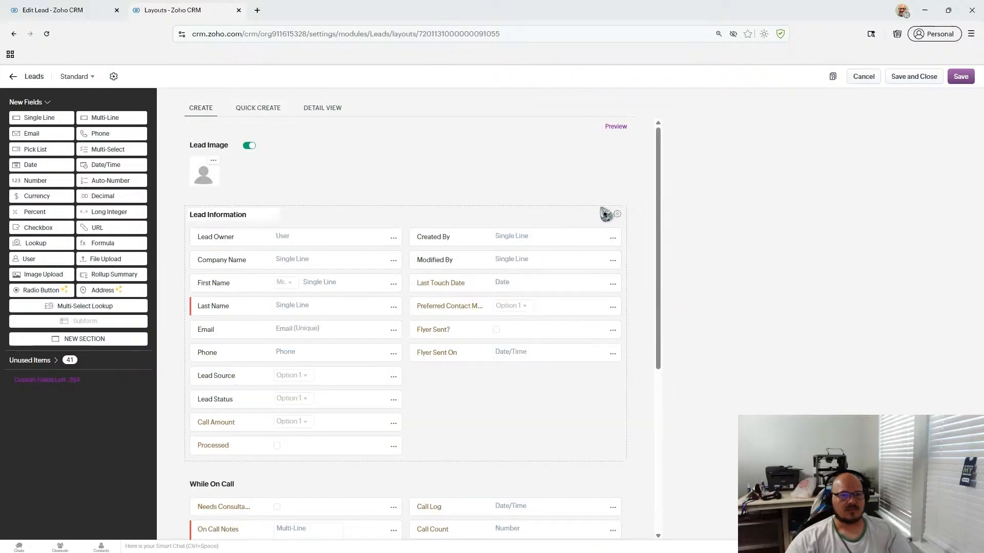
pyautogui.click(614, 128)
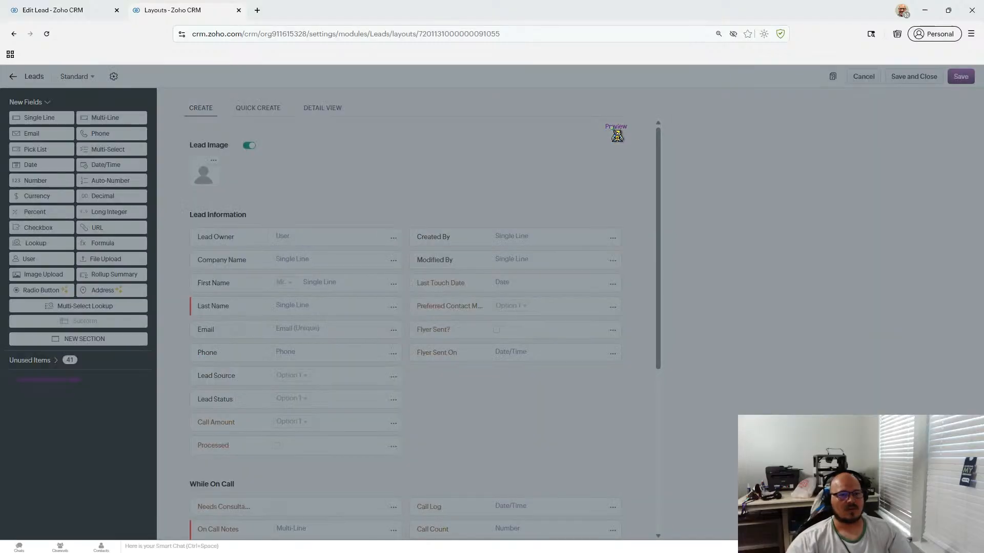
pyautogui.scroll(-5, 536, 211)
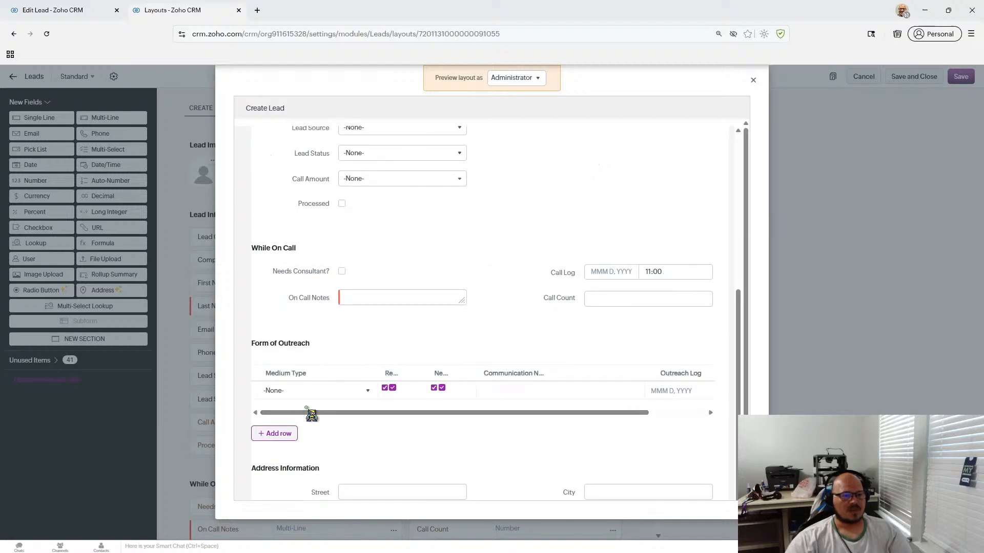
# - Tick a checkbox in the outreach row and set its Medium Type to Text
pyautogui.click(391, 390)
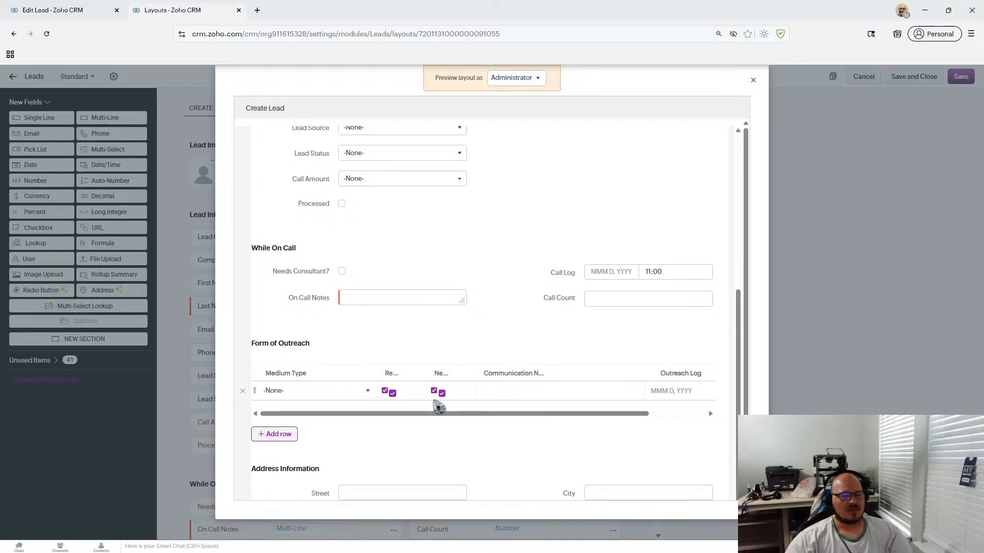
pyautogui.moveTo(373, 412)
pyautogui.mouseDown()
pyautogui.moveTo(456, 413)
pyautogui.moveTo(362, 412)
pyautogui.mouseUp()
pyautogui.click(367, 391)
pyautogui.click(318, 430)
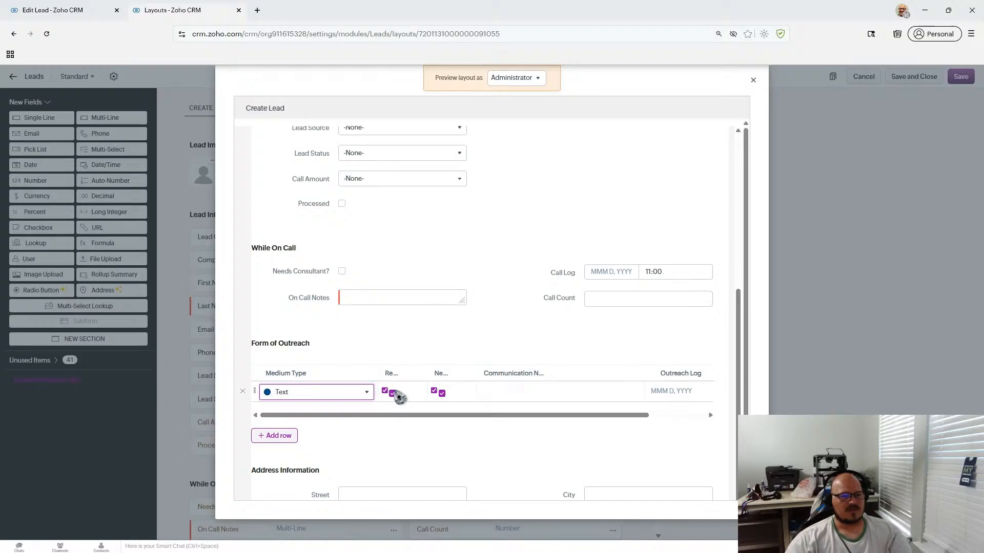
pyautogui.moveTo(407, 422); pyautogui.dragTo(528, 430)
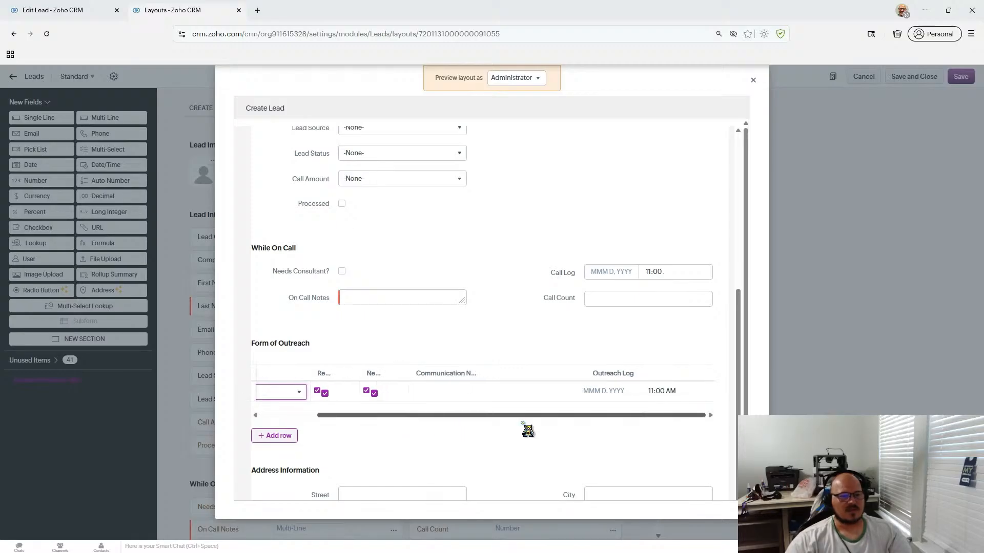
# - Close the layout preview and cancel editing the Test Lead record without saving
pyautogui.click(753, 80)
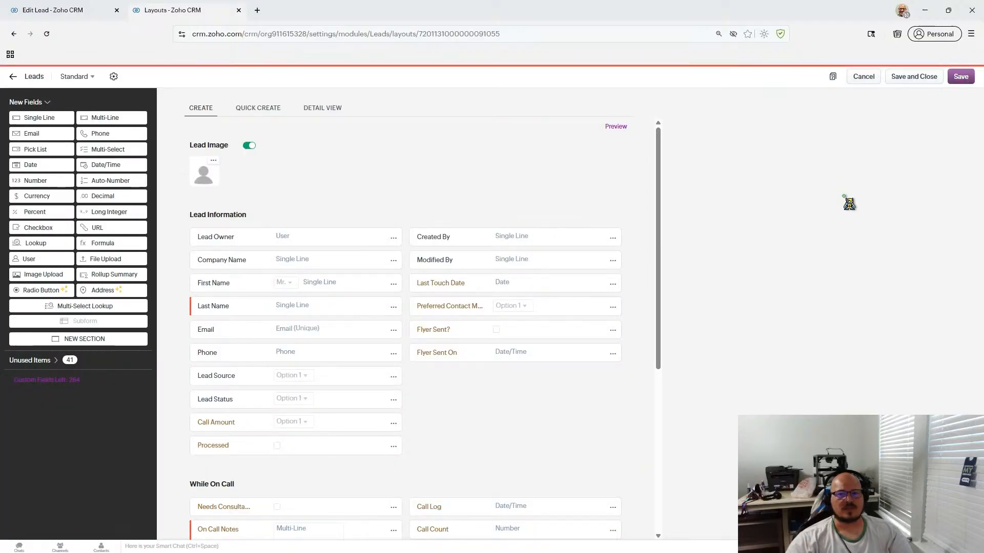
pyautogui.click(85, 11)
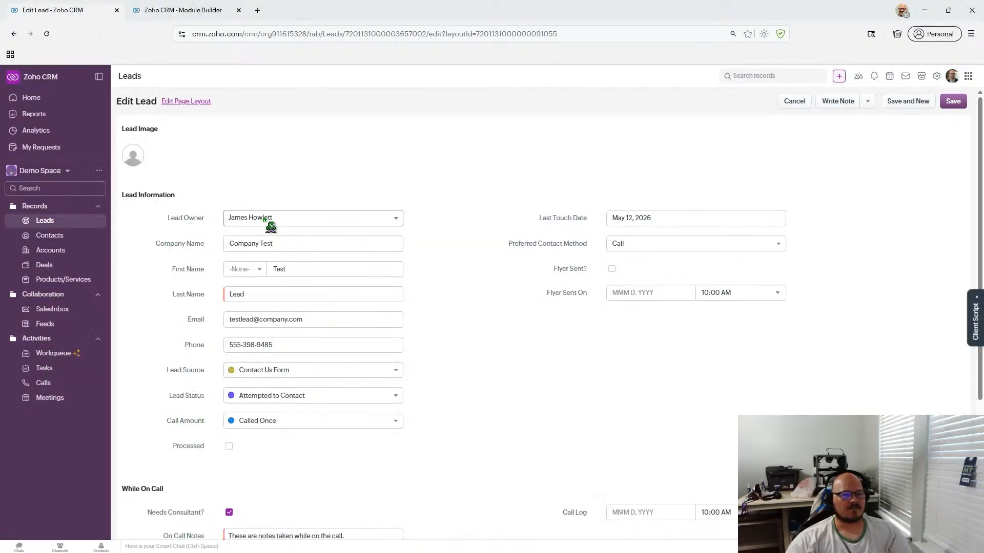
pyautogui.click(797, 101)
# - Review the Test Lead record and reload its page
pyautogui.scroll(-5, 523, 352)
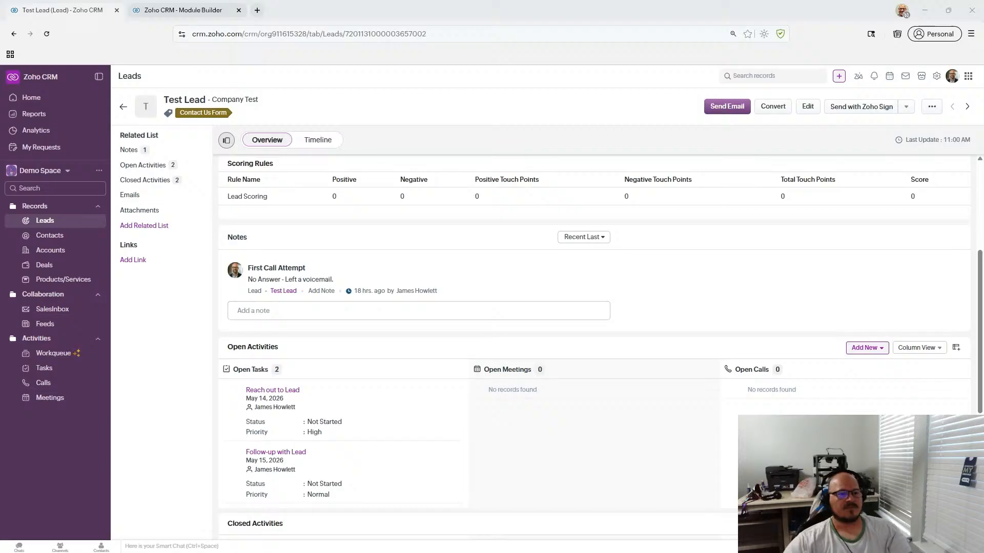
pyautogui.scroll(-5, 466, 261)
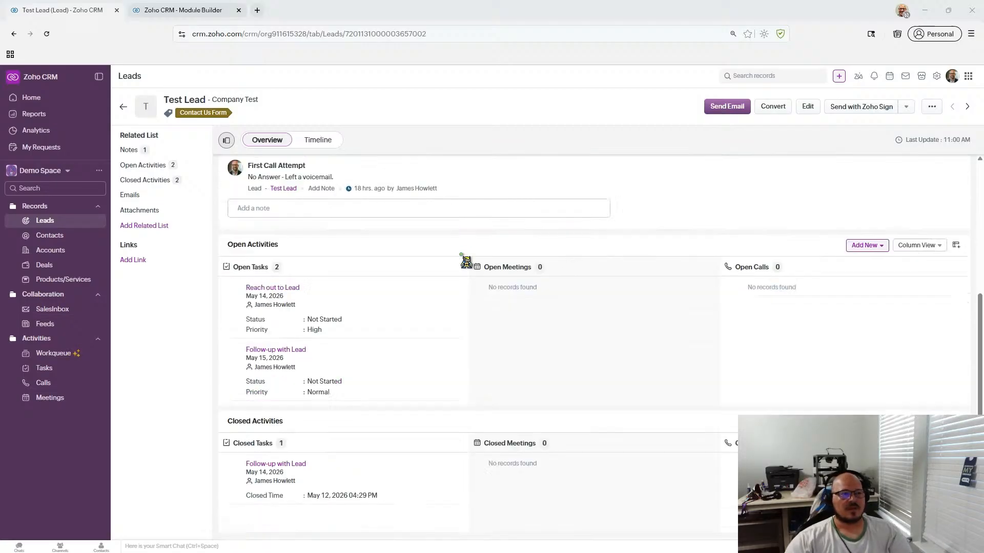
pyautogui.scroll(10, 466, 261)
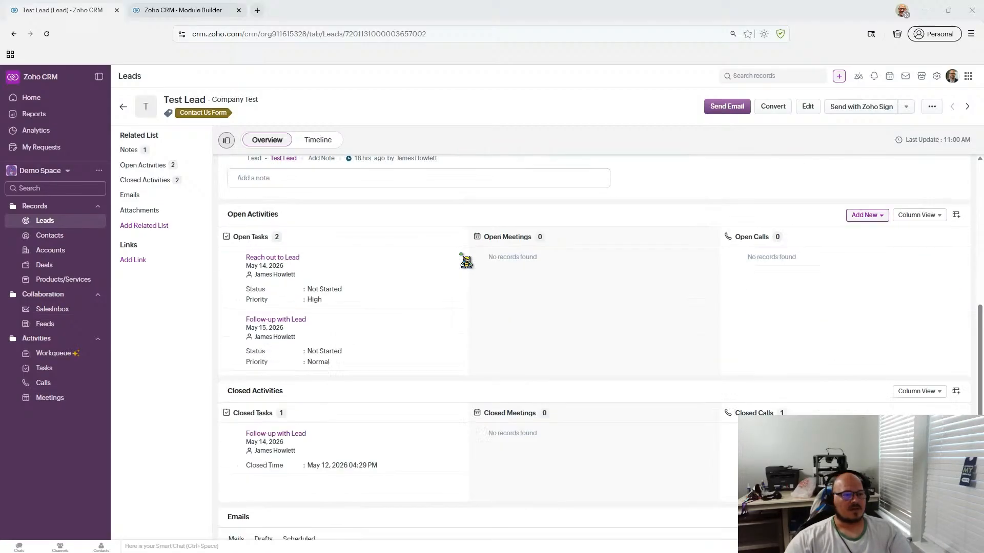
pyautogui.scroll(-5, 467, 261)
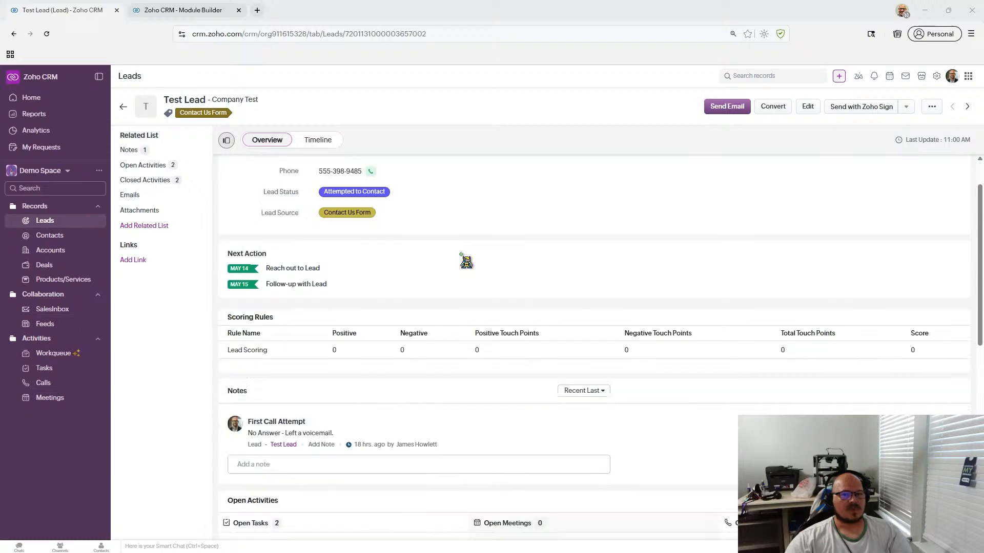
pyautogui.scroll(3, 466, 261)
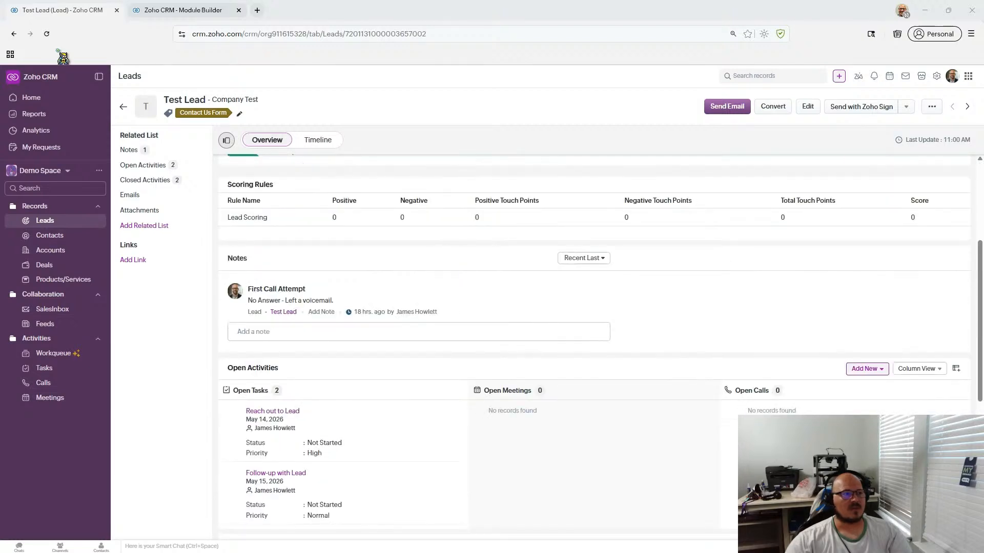
pyautogui.click(47, 34)
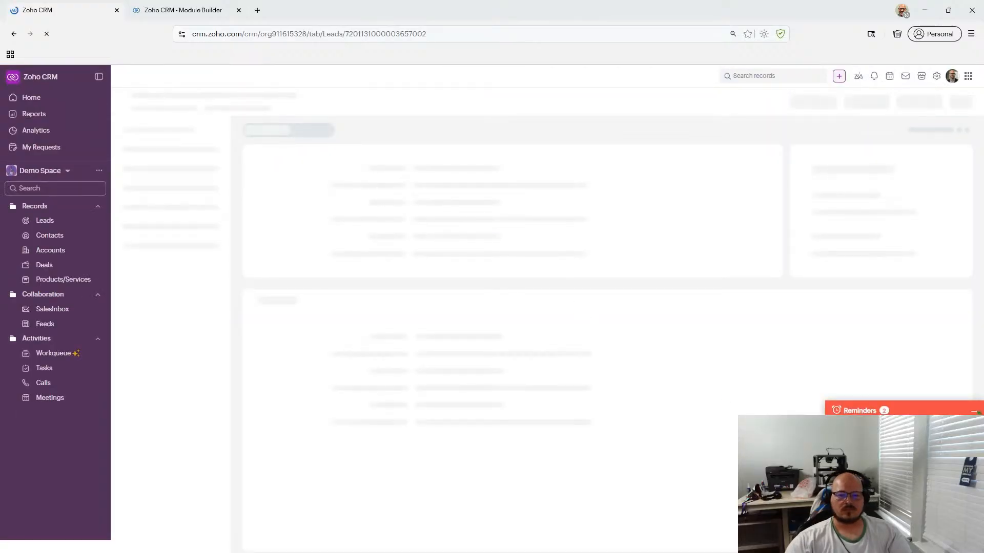
# - Minimize the reminders bar and scroll to the Form of Outreach subform
pyautogui.click(977, 412)
pyautogui.scroll(-8, 705, 319)
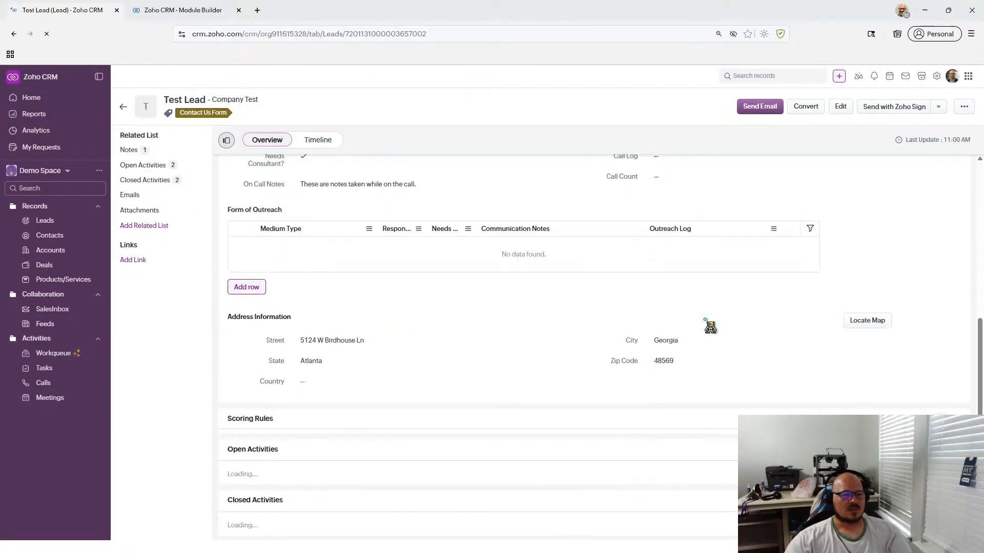
pyautogui.scroll(6, 689, 324)
pyautogui.scroll(-5, 690, 326)
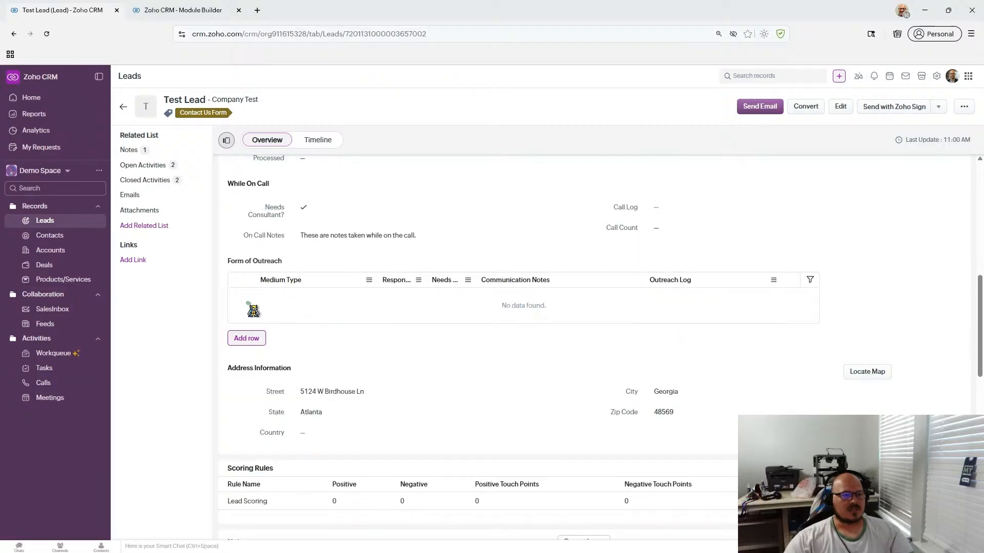
pyautogui.scroll(2, 297, 256)
pyautogui.scroll(2, 296, 256)
pyautogui.scroll(-3, 292, 256)
pyautogui.scroll(1, 331, 275)
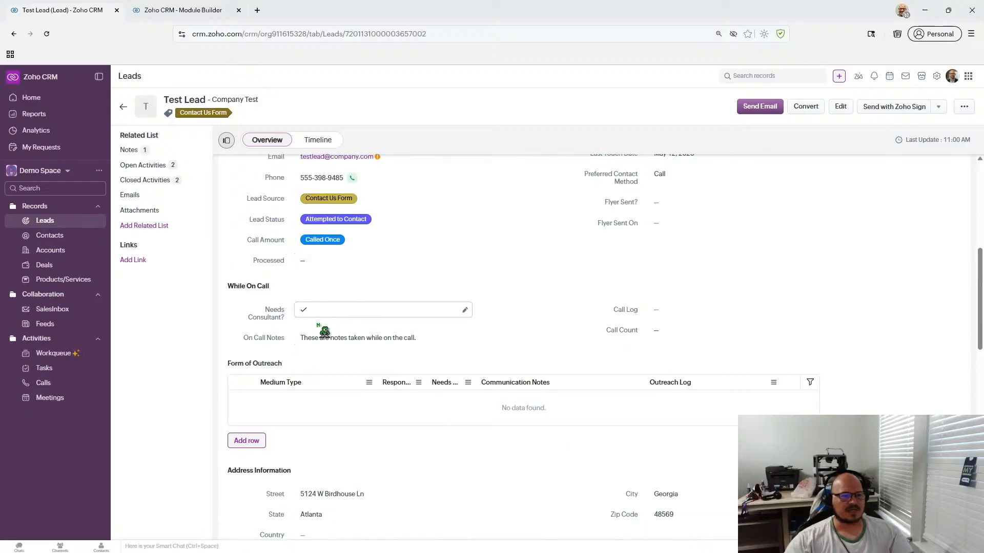
pyautogui.scroll(-2, 570, 340)
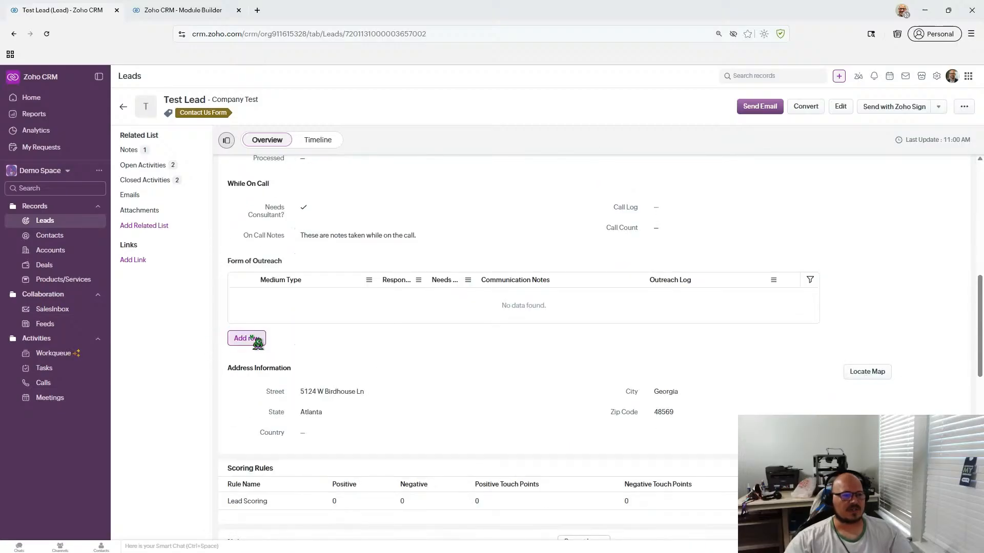
# - Add a Form of Outreach row with Medium Type Phone Call, leaving Response unticked
pyautogui.click(246, 339)
pyautogui.scroll(4, 470, 344)
pyautogui.scroll(-3, 468, 345)
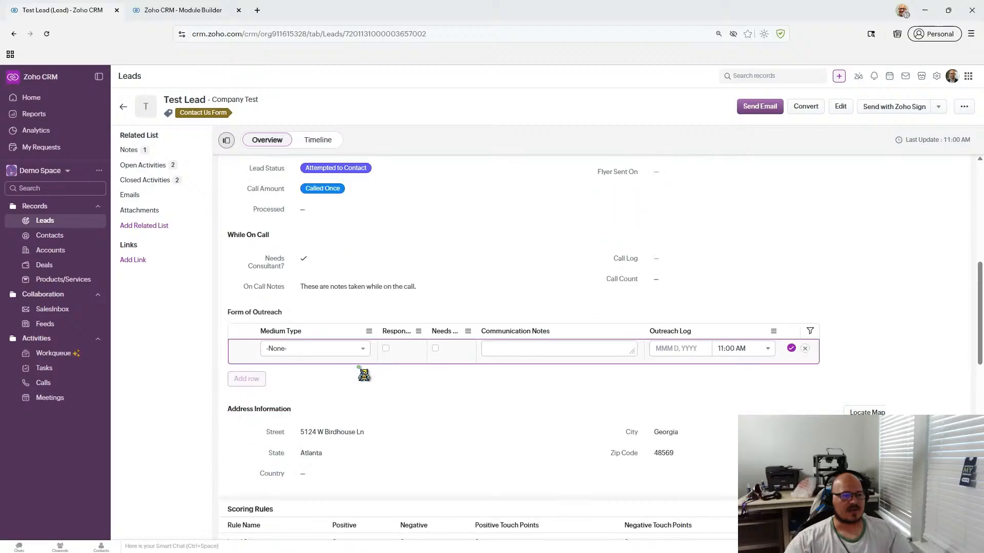
pyautogui.click(332, 353)
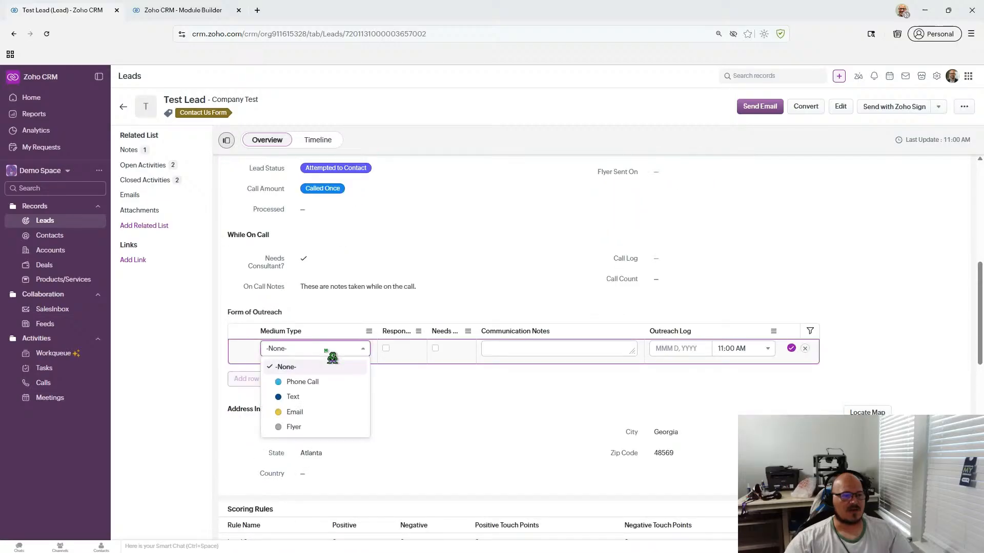
pyautogui.click(334, 380)
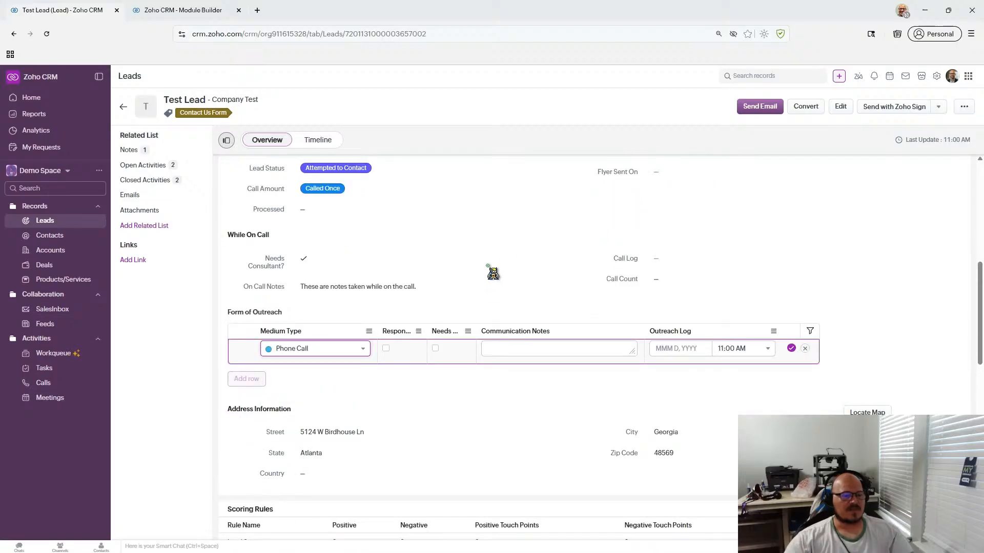
pyautogui.click(387, 349)
pyautogui.click(387, 349)
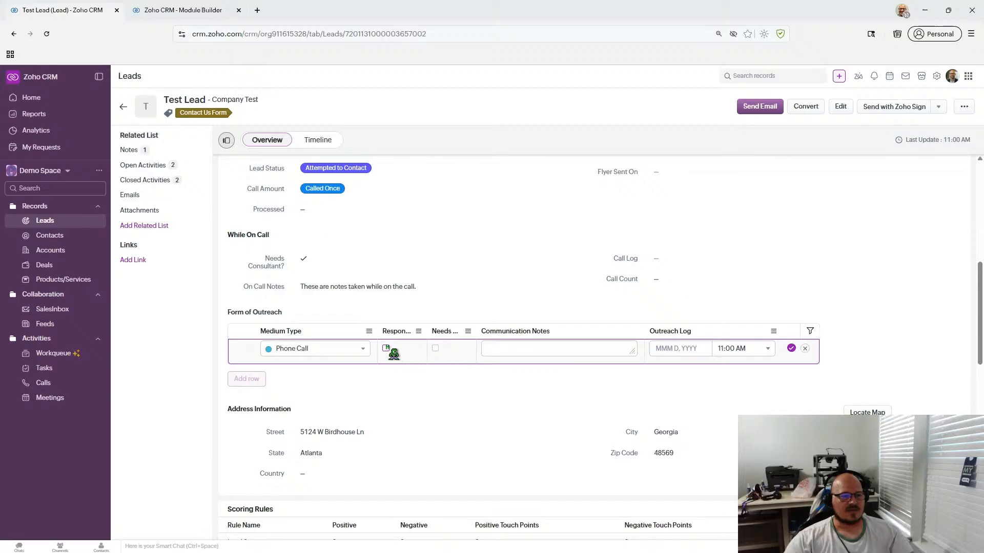
# - Enter the note 'Left voice Mail', date the row May 12, 2026, and save it
pyautogui.click(510, 348)
pyautogui.write('Left voi')
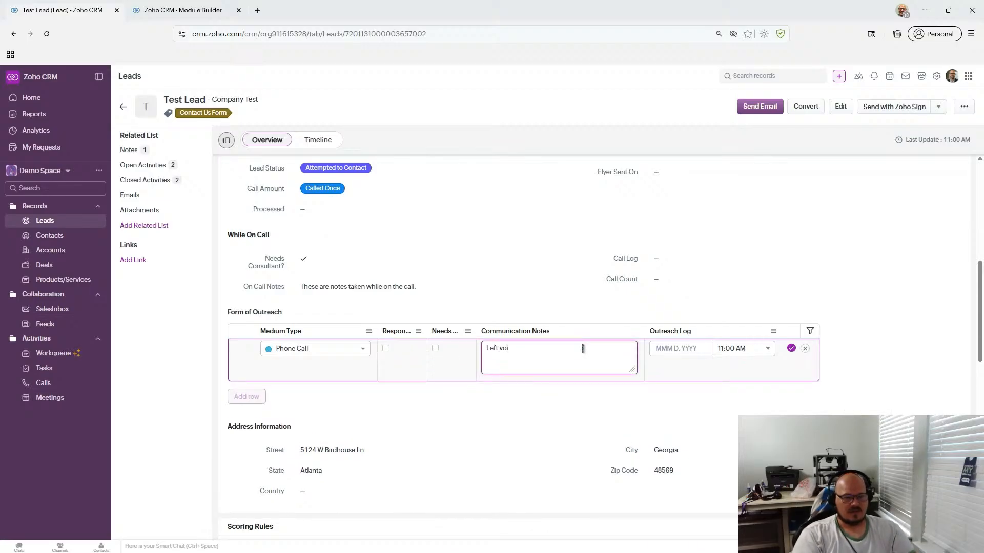
pyautogui.click(681, 349)
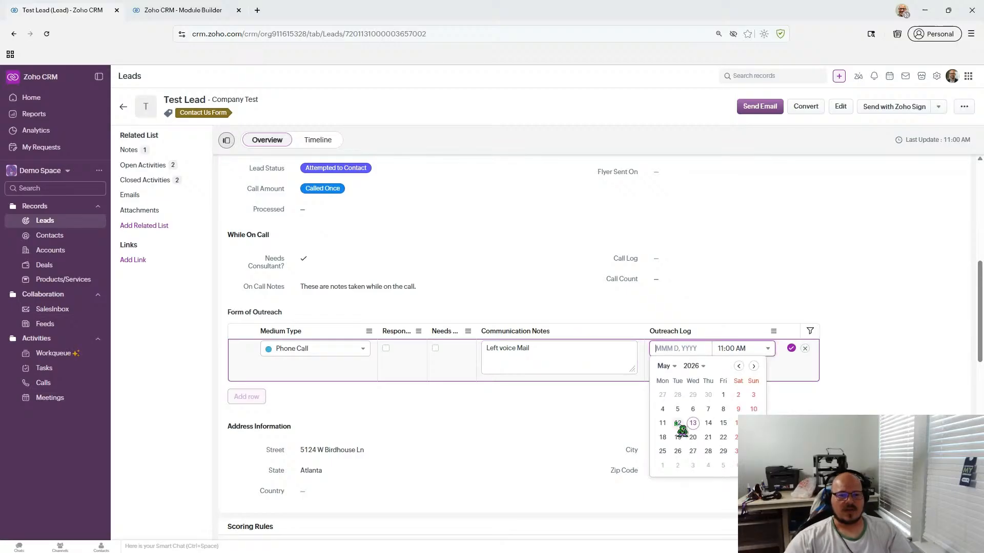
pyautogui.click(677, 423)
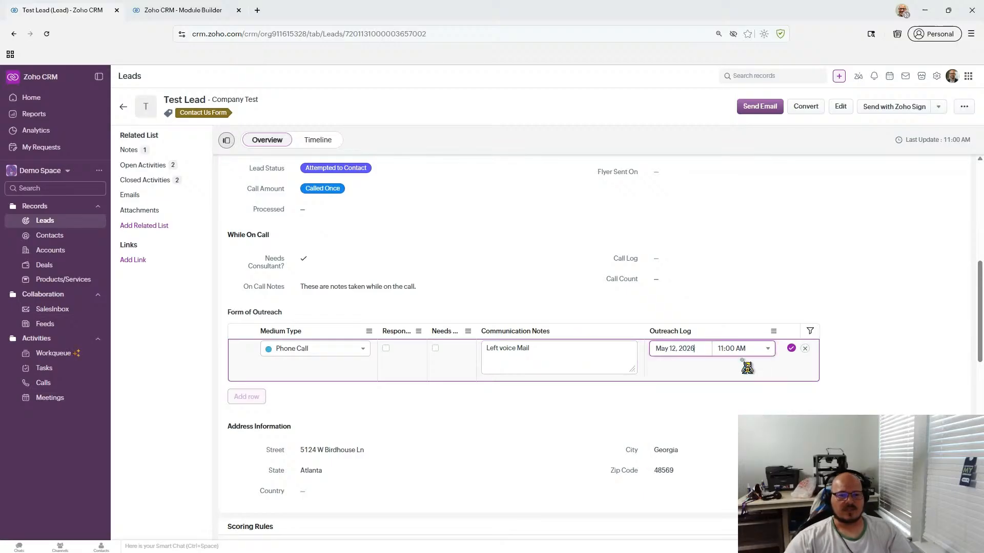
pyautogui.click(791, 349)
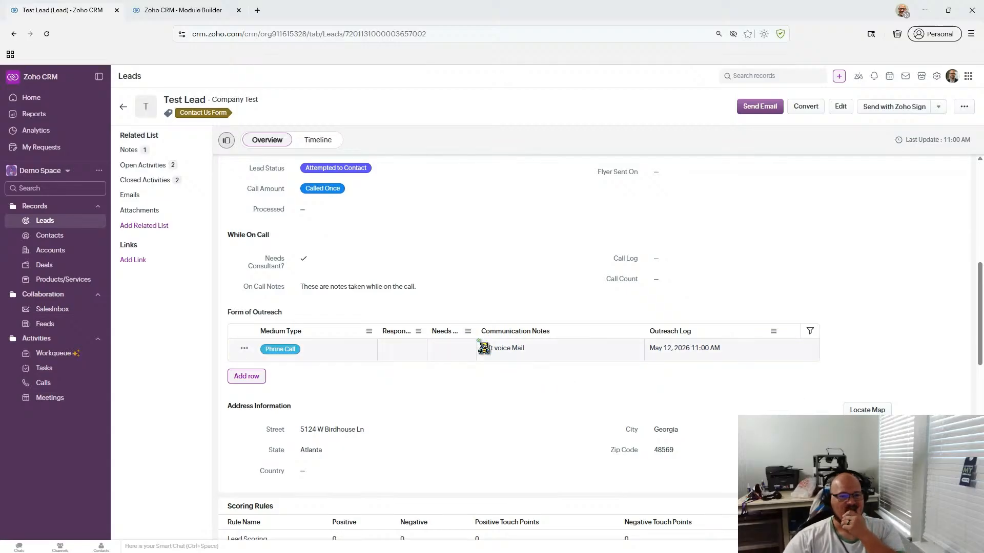
# - Widen the subform columns, Medium Type to 157px, save the Leads layout, and return to Test Lead
pyautogui.click(220, 16)
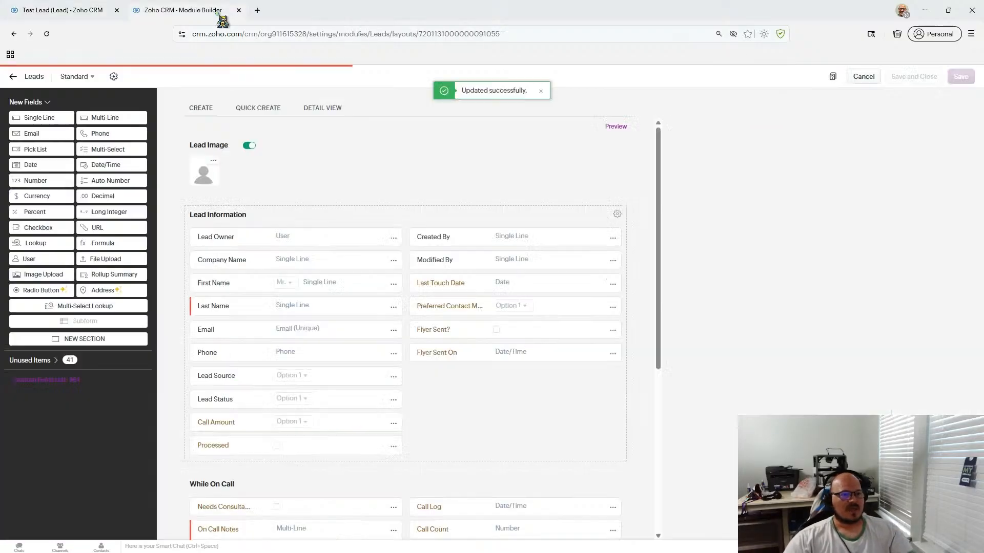
pyautogui.scroll(-5, 410, 328)
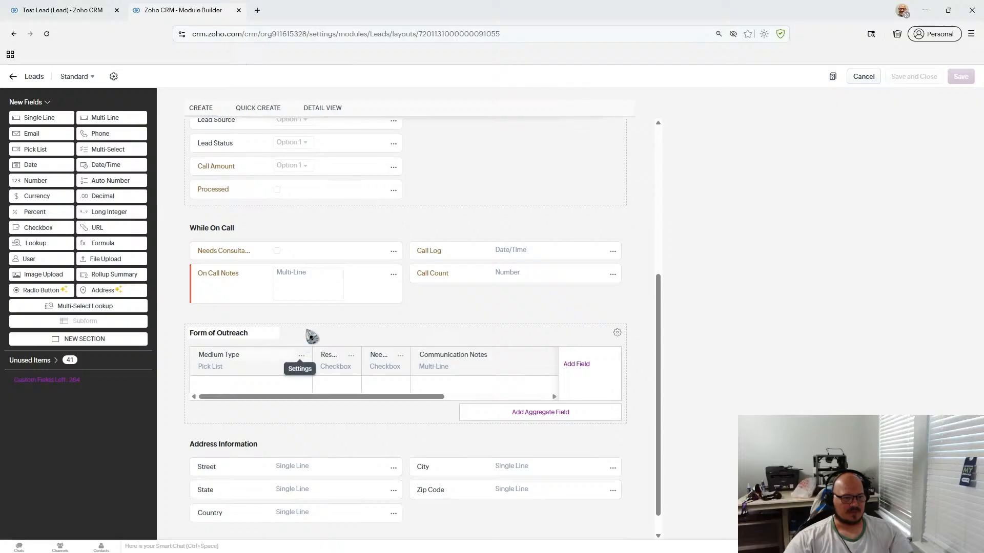
pyautogui.moveTo(311, 357); pyautogui.dragTo(372, 354)
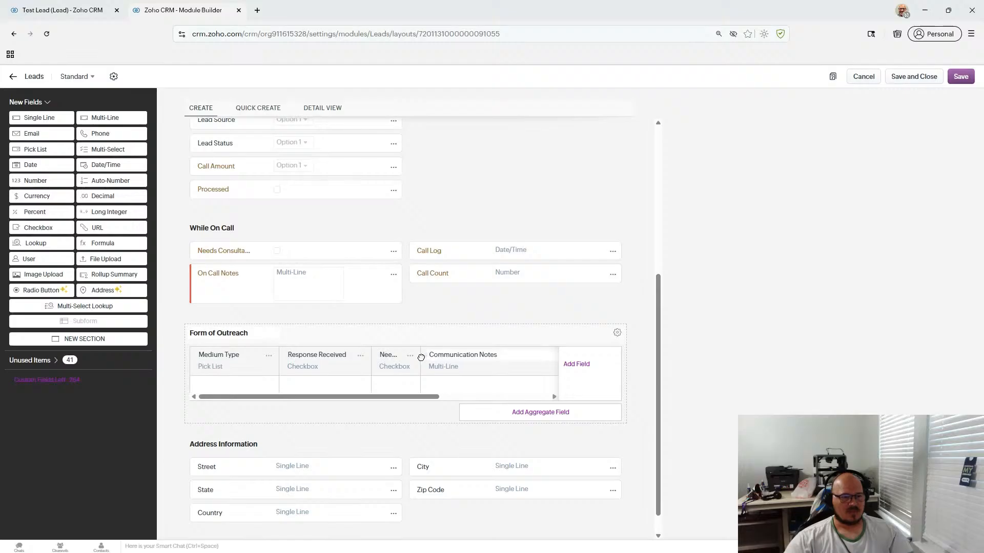
pyautogui.moveTo(419, 354); pyautogui.dragTo(463, 353)
pyautogui.moveTo(406, 397); pyautogui.dragTo(521, 398)
pyautogui.moveTo(433, 360); pyautogui.dragTo(420, 367)
pyautogui.moveTo(444, 399); pyautogui.dragTo(295, 399)
pyautogui.moveTo(278, 366); pyautogui.dragTo(261, 374)
pyautogui.click(960, 76)
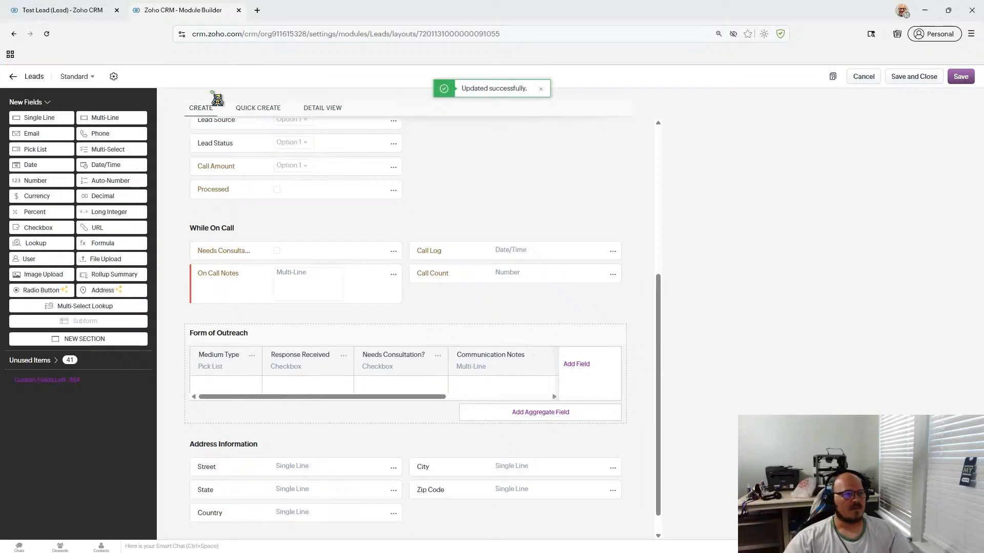
pyautogui.click(90, 11)
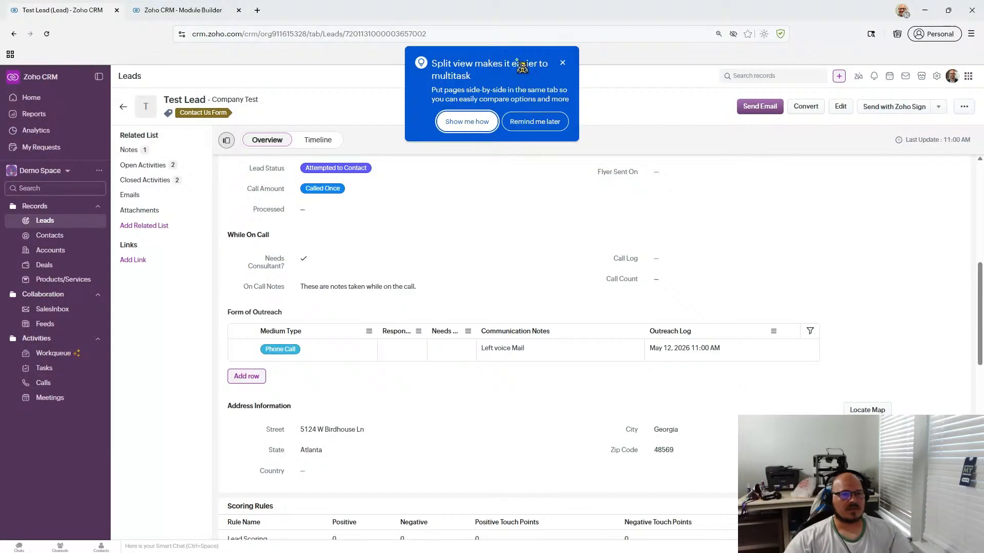
# - Dismiss the split view tip, reload Test Lead, and scroll to the Form of Outreach headers
pyautogui.click(562, 64)
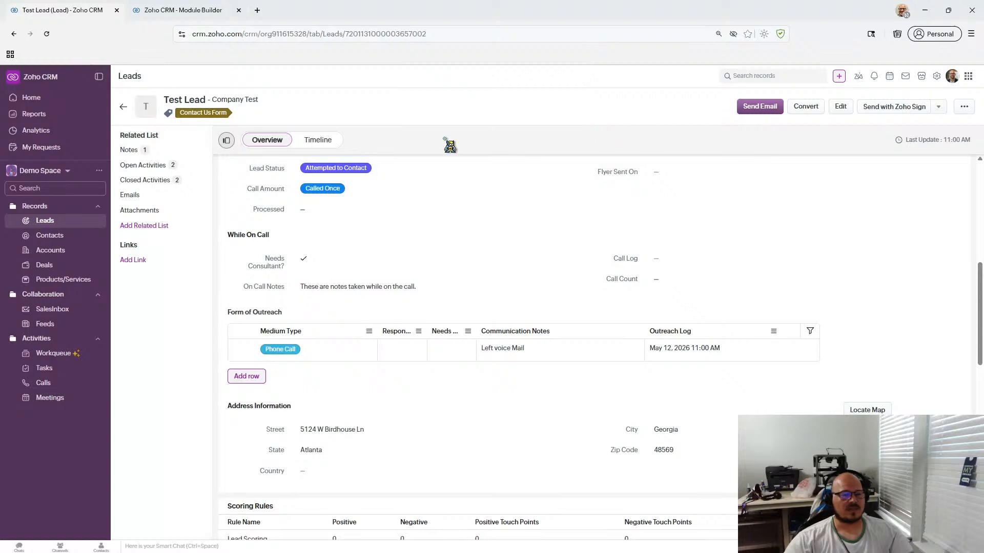
pyautogui.click(47, 34)
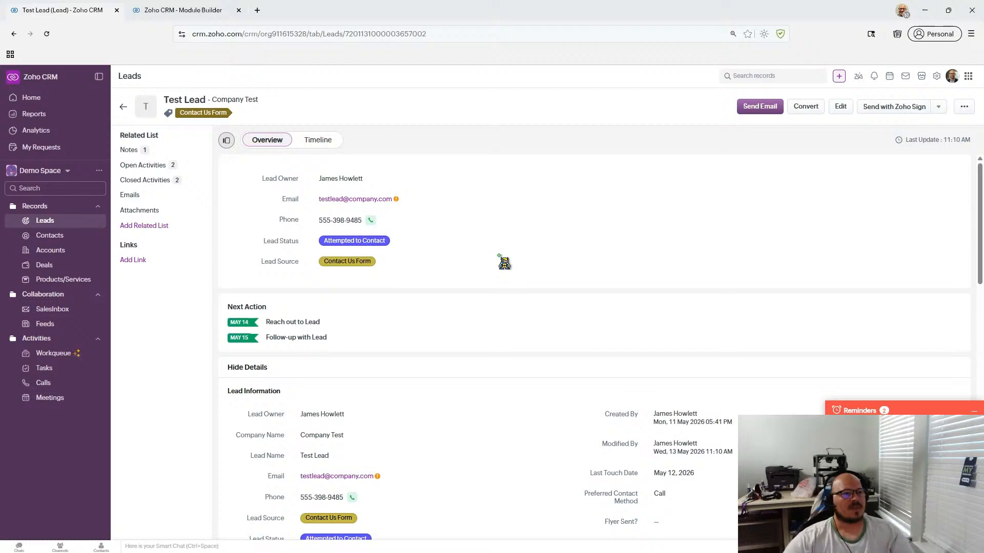
pyautogui.scroll(-8, 504, 263)
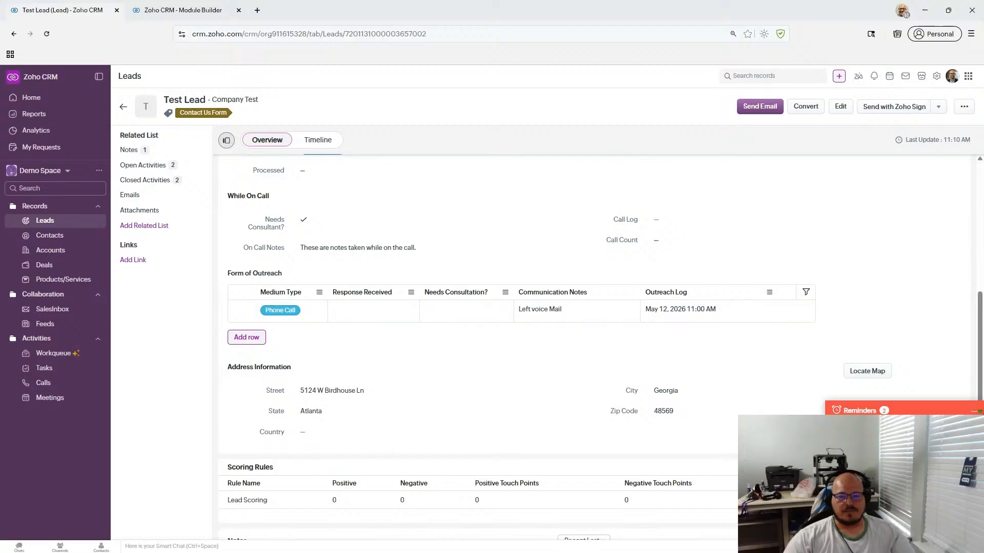
pyautogui.scroll(2, 341, 273)
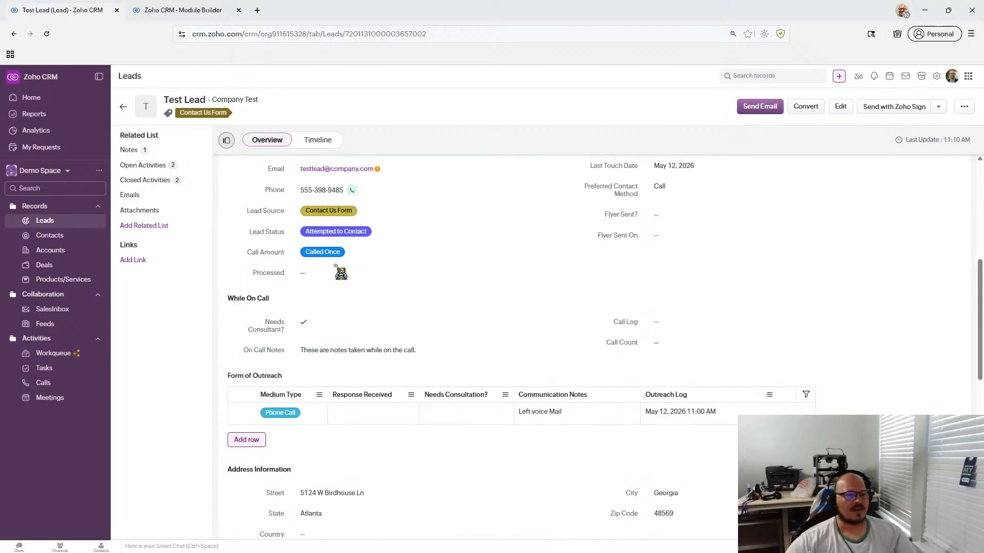
pyautogui.scroll(-1, 341, 273)
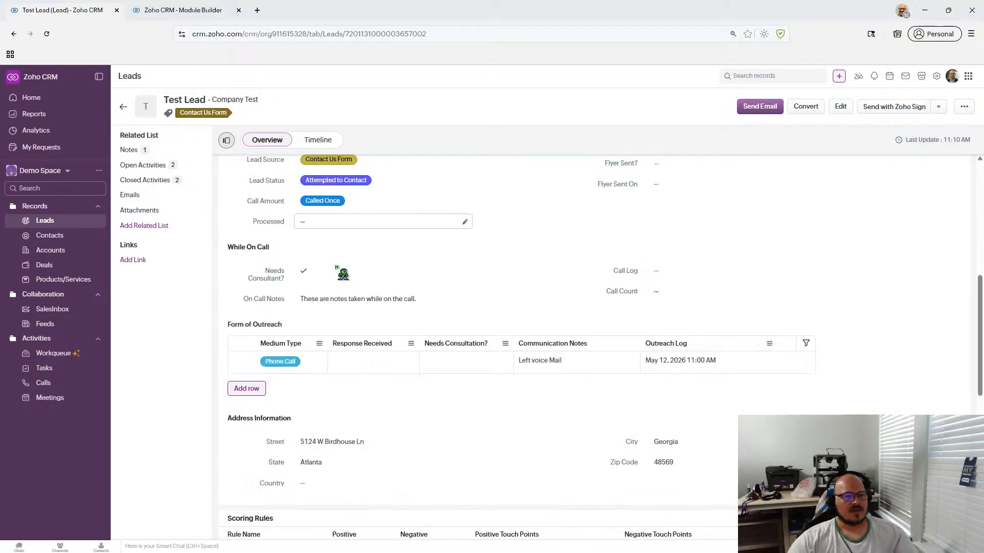
# - Add a second outreach row with Medium Type Phone Call and note '2nd Attempt LV'
pyautogui.click(245, 388)
pyautogui.click(287, 382)
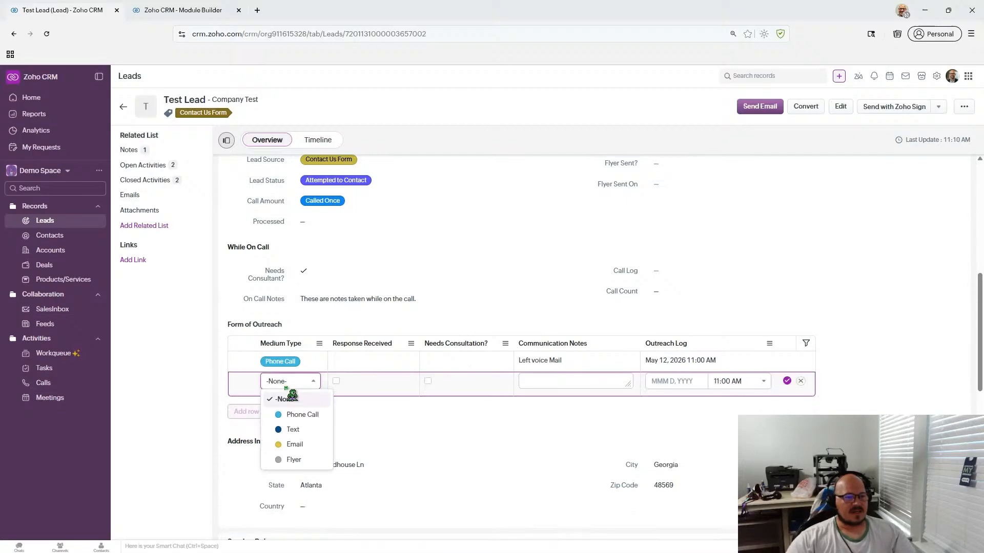
pyautogui.click(287, 416)
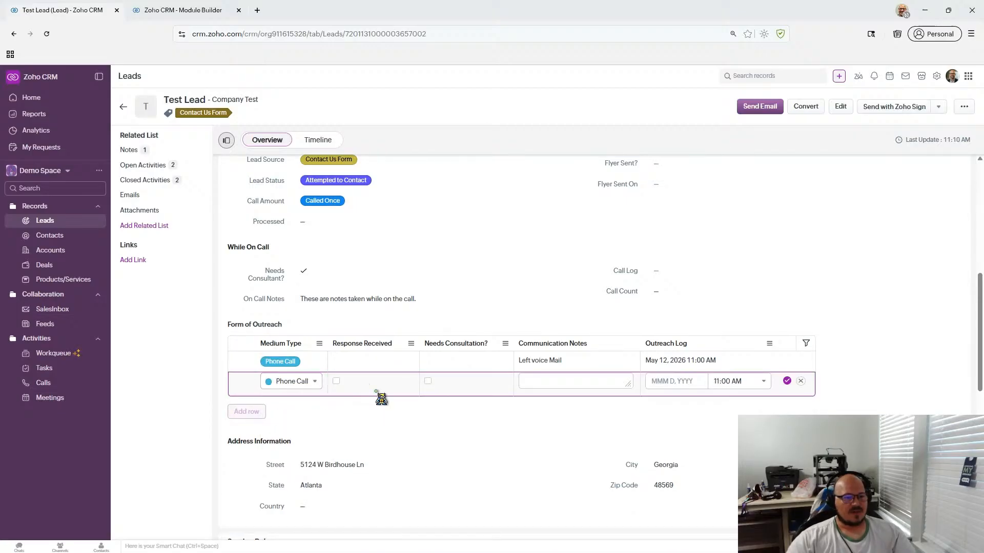
pyautogui.click(577, 387)
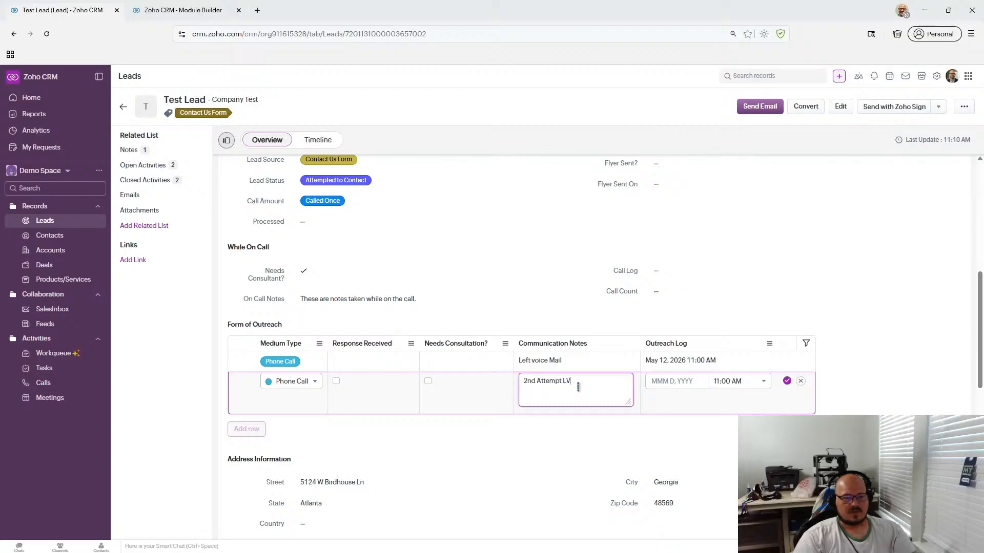
# - Date the row May 13, 2026, save it, and review the subform
pyautogui.click(666, 381)
pyautogui.click(690, 456)
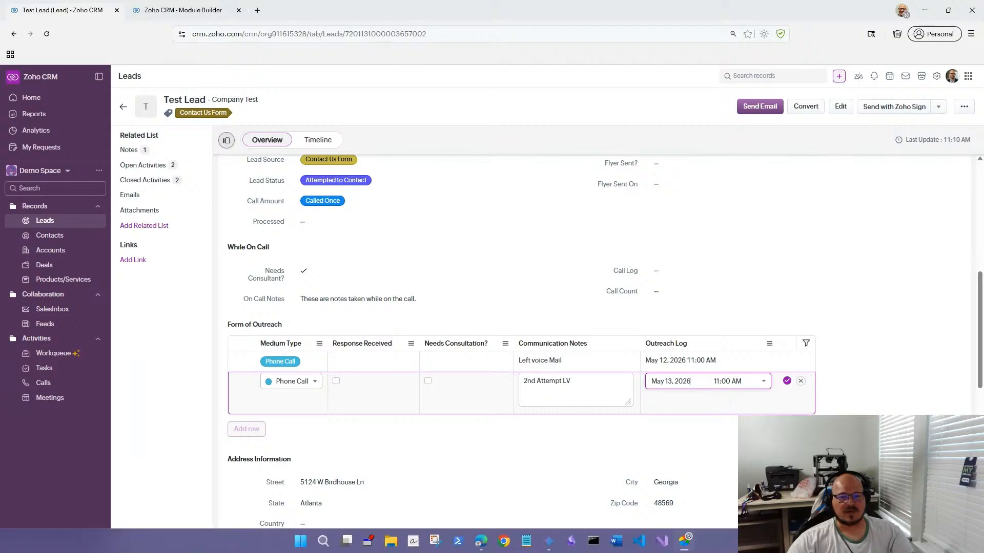
pyautogui.click(786, 382)
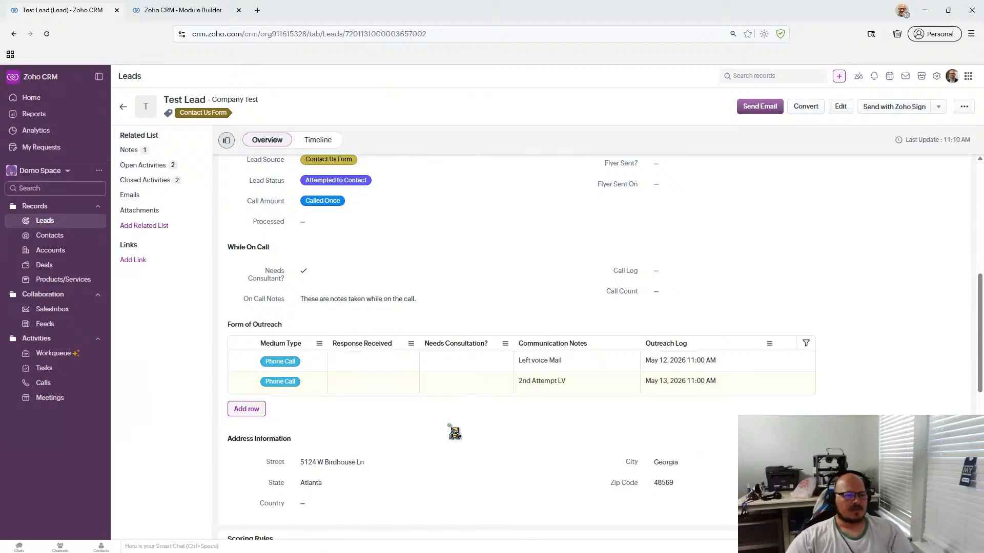
pyautogui.scroll(4, 453, 436)
pyautogui.scroll(-2, 454, 432)
pyautogui.scroll(-2, 454, 432)
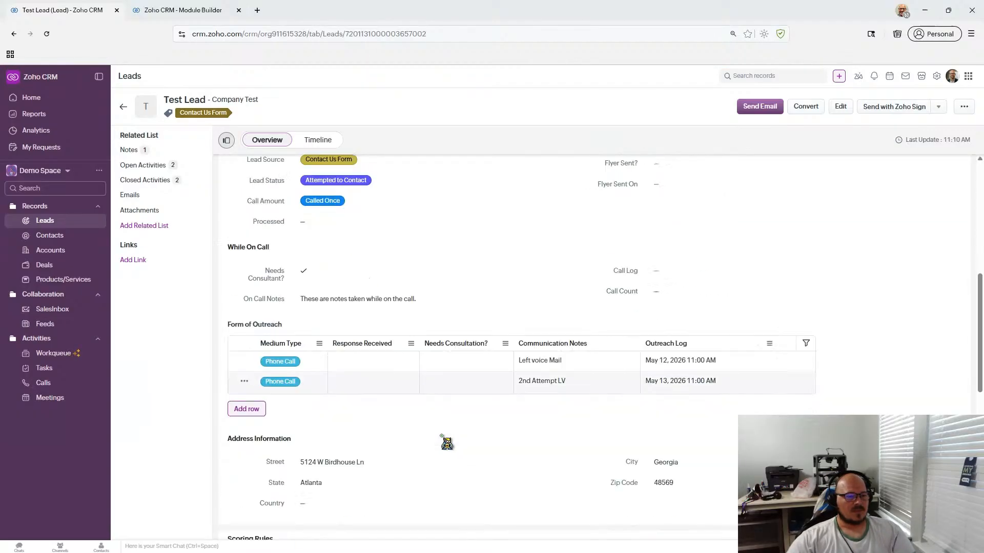
pyautogui.scroll(1, 441, 435)
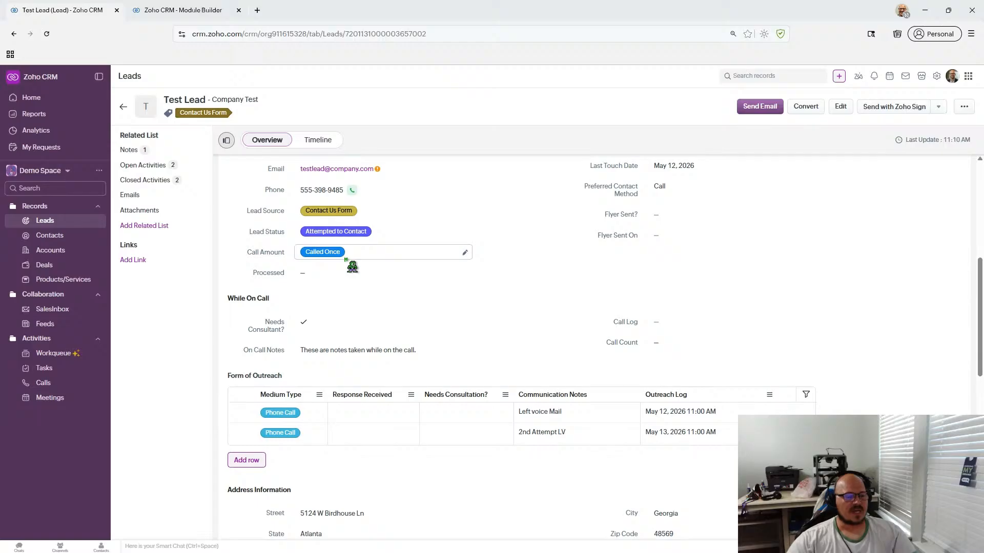
pyautogui.scroll(-3, 352, 267)
pyautogui.scroll(3, 352, 266)
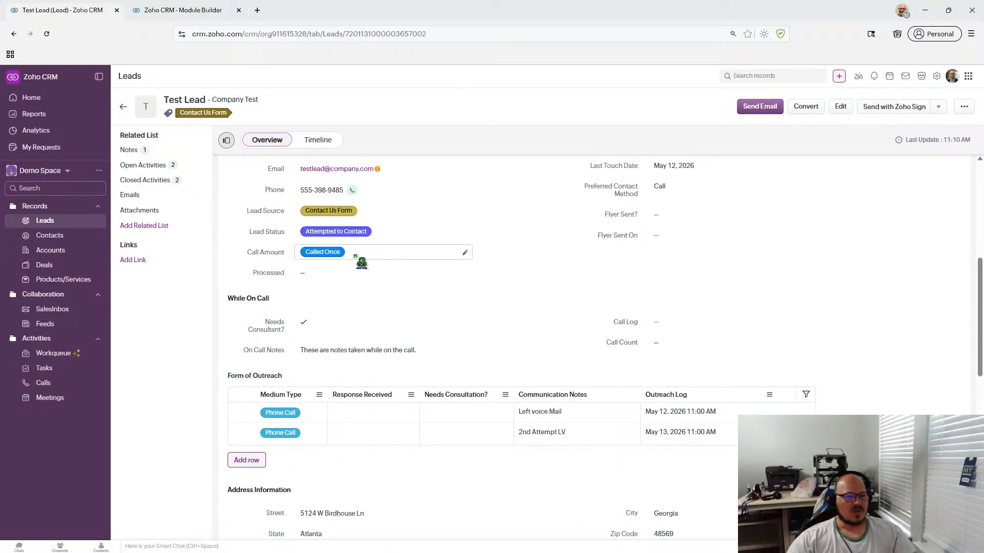
# - Check the lead's Timeline history, then return to its Overview details
pyautogui.scroll(1, 310, 279)
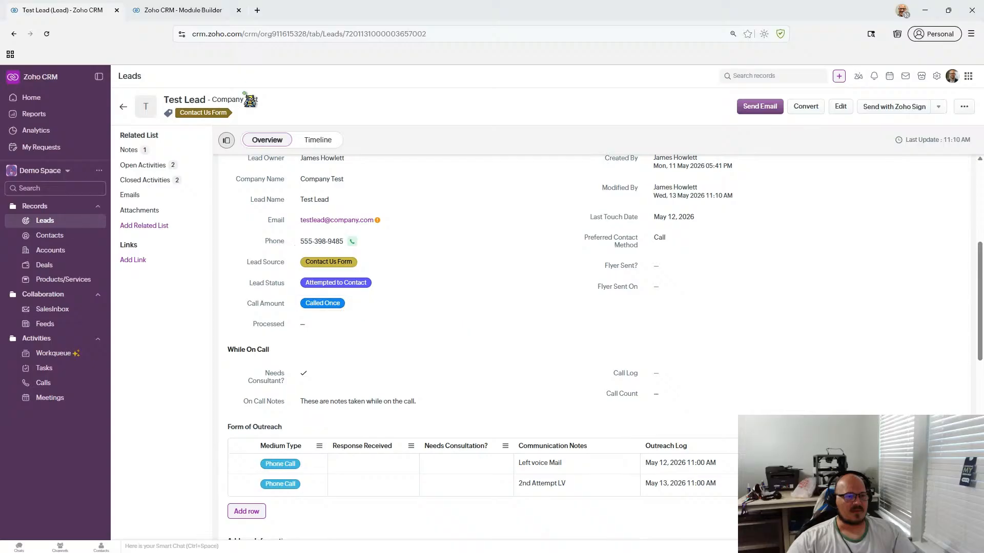
pyautogui.click(324, 145)
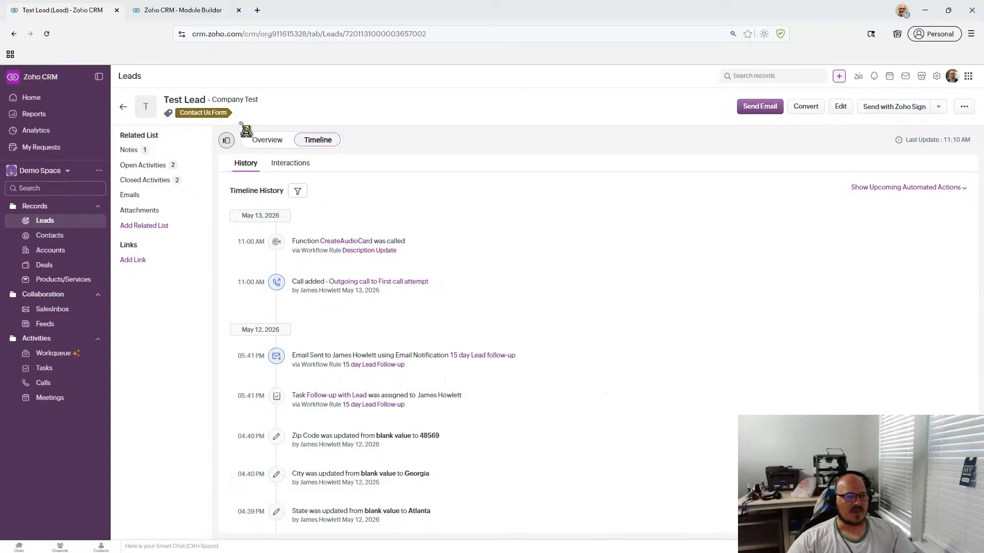
pyautogui.scroll(-15, 330, 440)
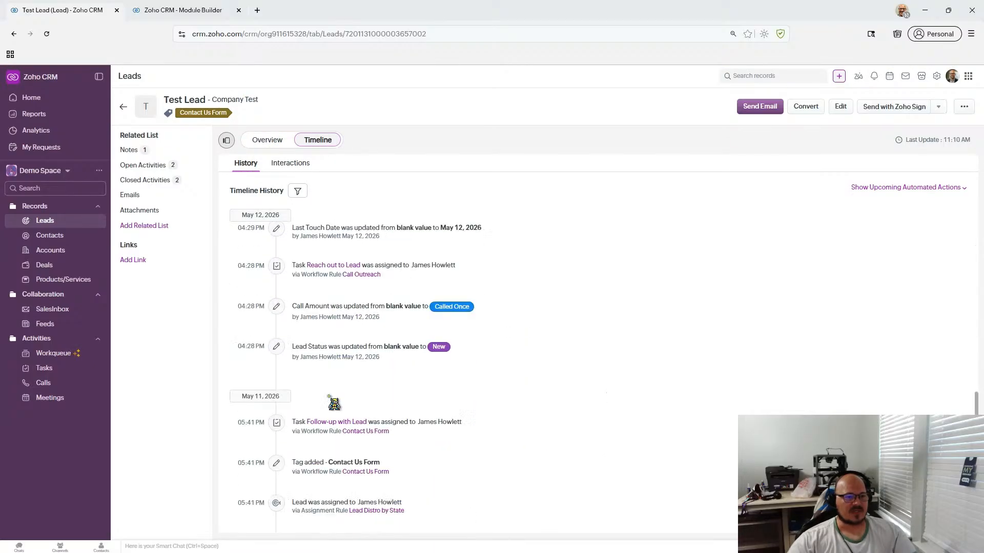
pyautogui.scroll(5, 439, 269)
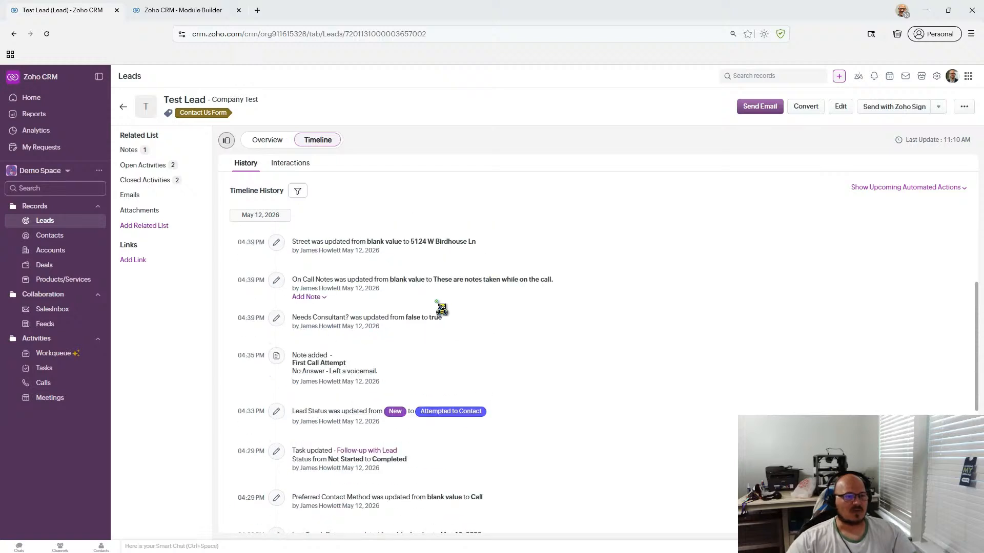
pyautogui.click(263, 144)
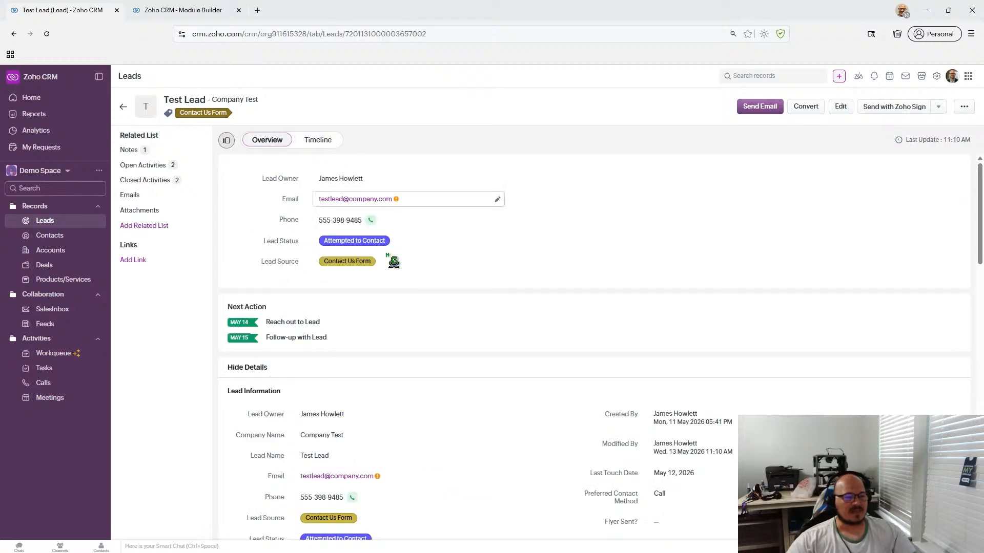
# - Scroll to Form of Outreach and start another outreach row
pyautogui.scroll(-8, 424, 334)
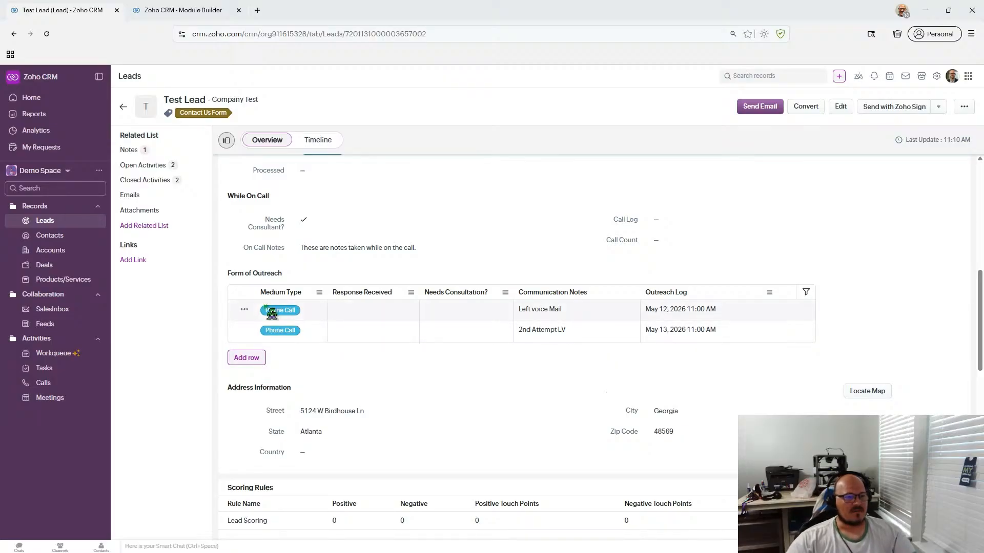
pyautogui.scroll(3, 306, 370)
pyautogui.scroll(-3, 307, 371)
pyautogui.click(247, 357)
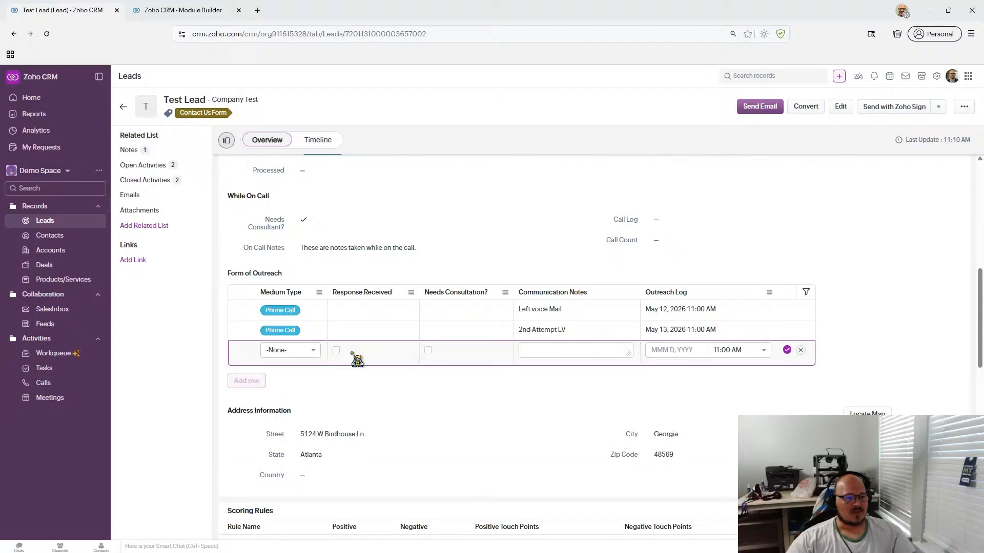
pyautogui.scroll(3, 306, 361)
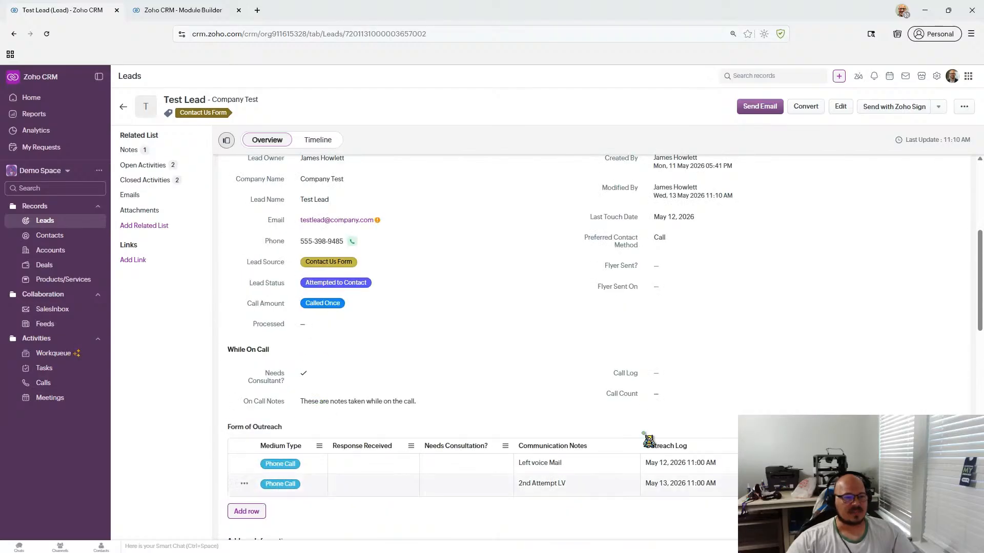
# - Change the Call Amount field to Called Twice and save it
pyautogui.click(362, 304)
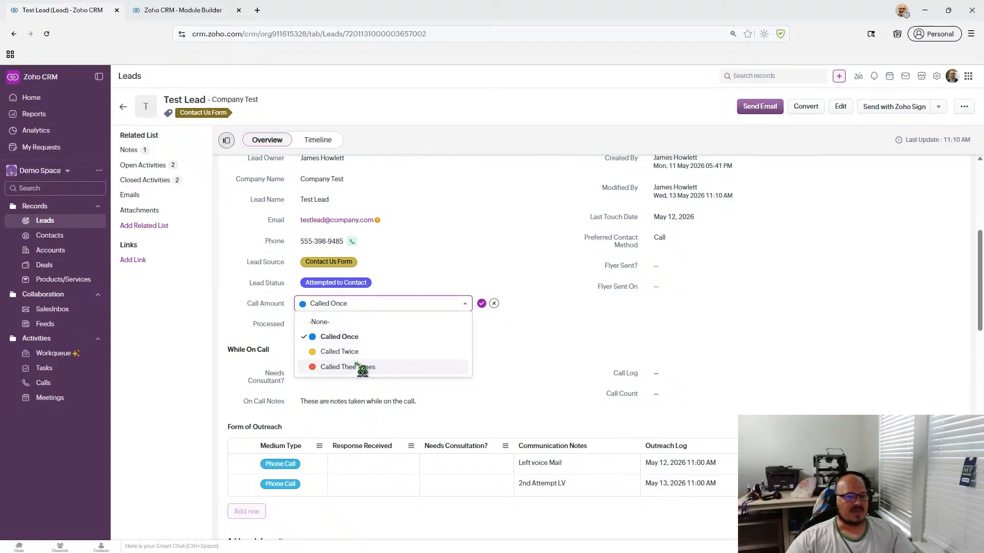
pyautogui.click(361, 353)
pyautogui.click(482, 303)
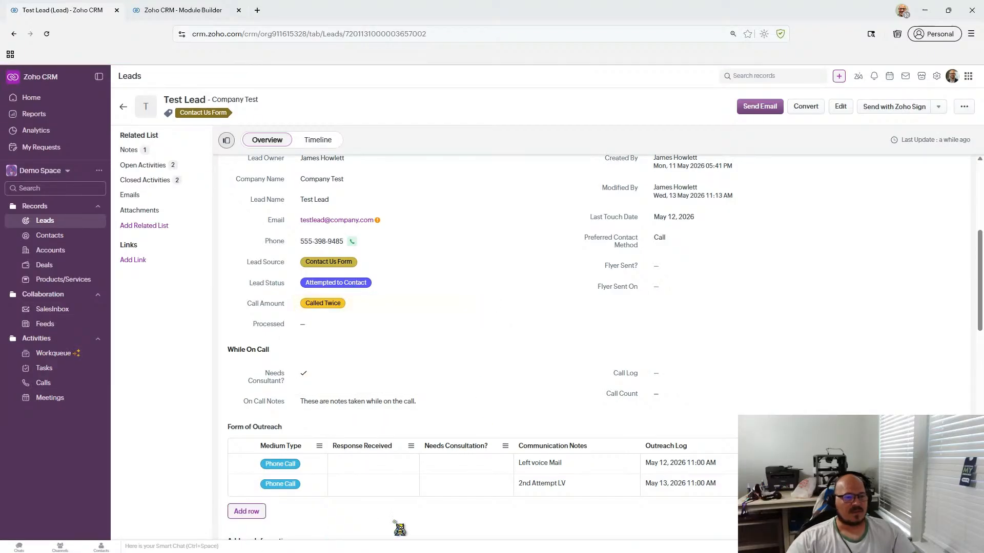
pyautogui.scroll(-2, 359, 297)
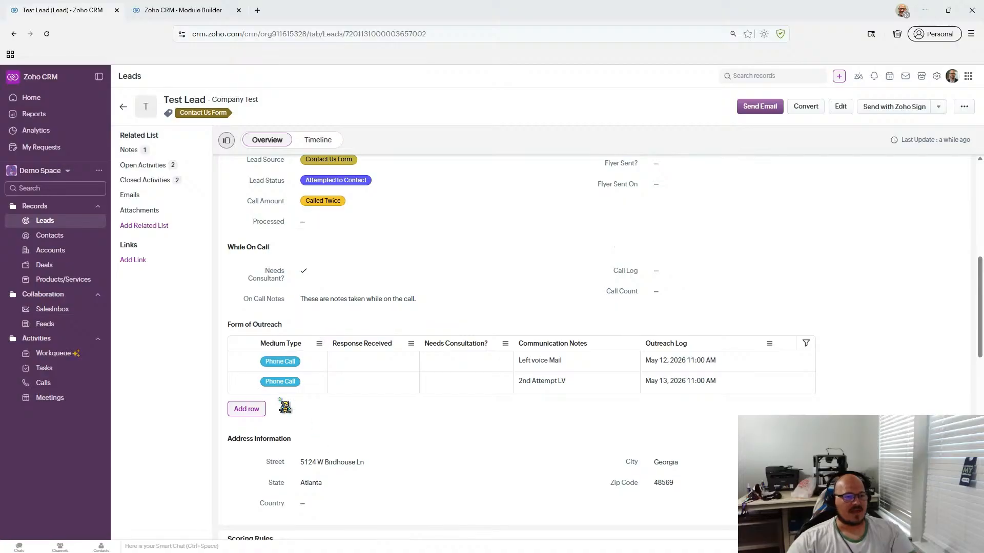
pyautogui.scroll(1, 334, 402)
pyautogui.scroll(1, 334, 403)
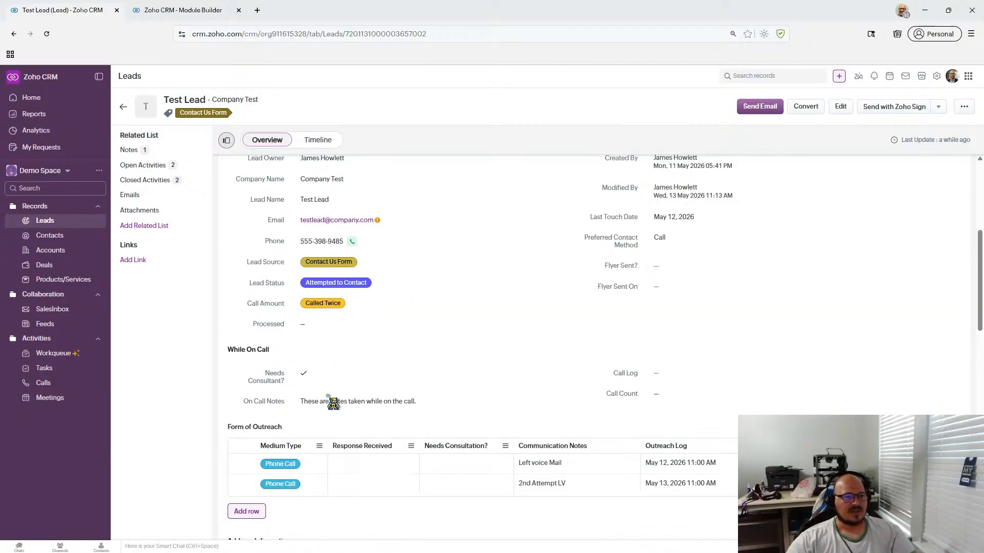
pyautogui.scroll(2, 333, 404)
pyautogui.scroll(-4, 333, 404)
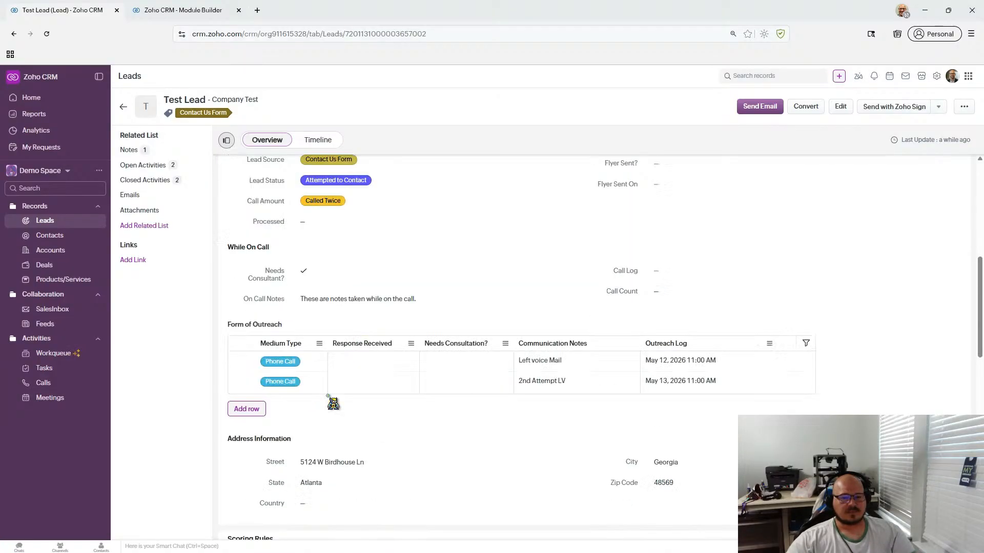
pyautogui.scroll(-1, 334, 404)
pyautogui.scroll(2, 334, 404)
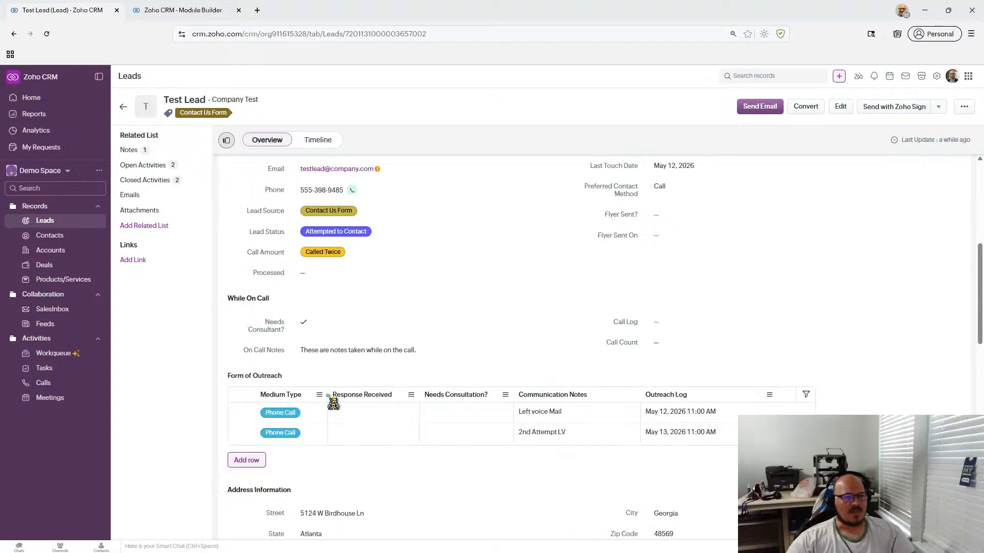
pyautogui.scroll(2, 333, 403)
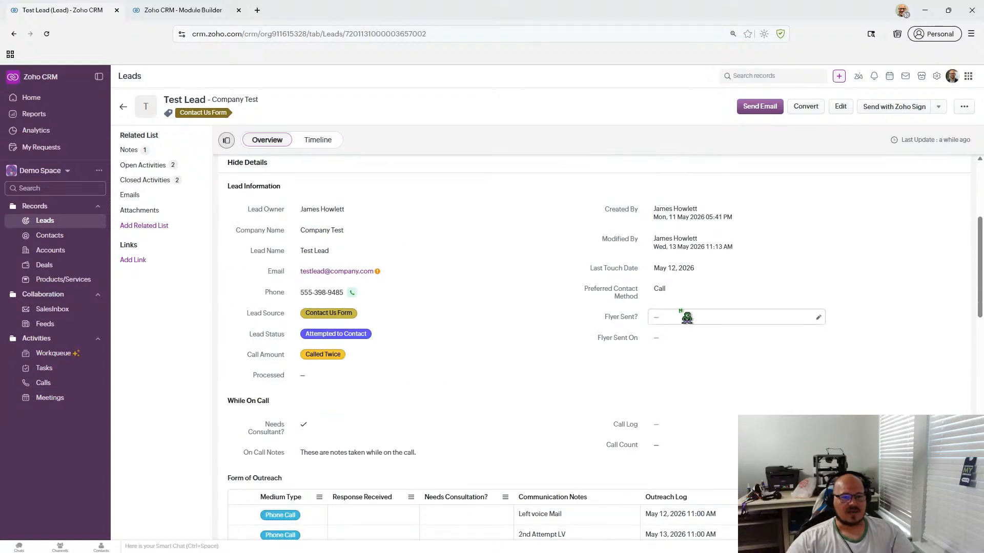
pyautogui.scroll(-3, 471, 345)
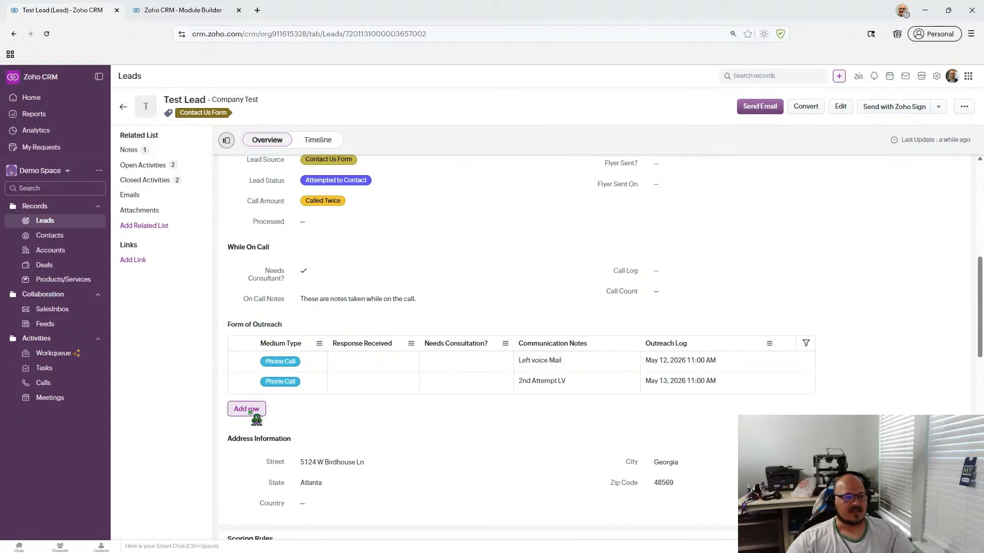
pyautogui.scroll(-8, 347, 410)
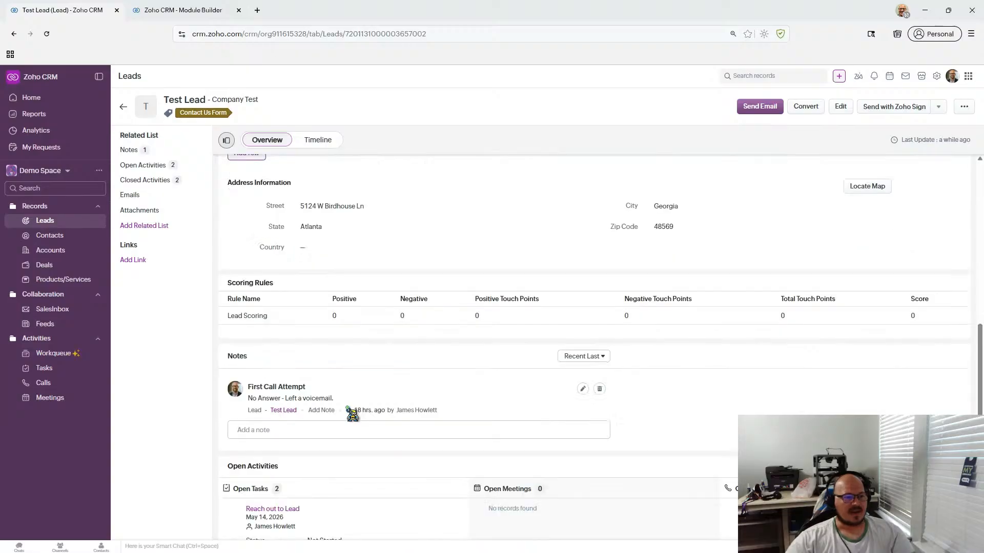
pyautogui.scroll(3, 353, 415)
pyautogui.scroll(-4, 352, 415)
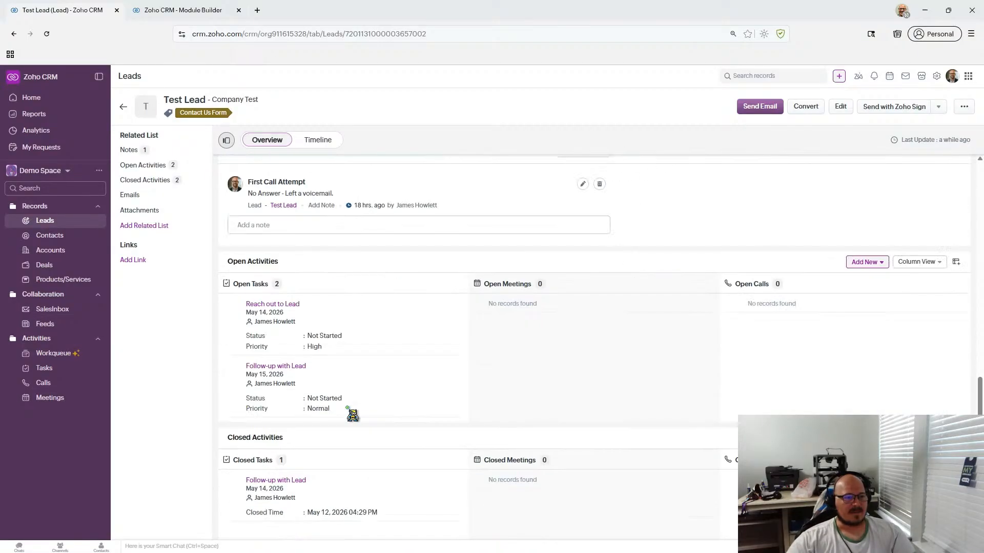
pyautogui.scroll(3, 352, 415)
pyautogui.scroll(-4, 518, 357)
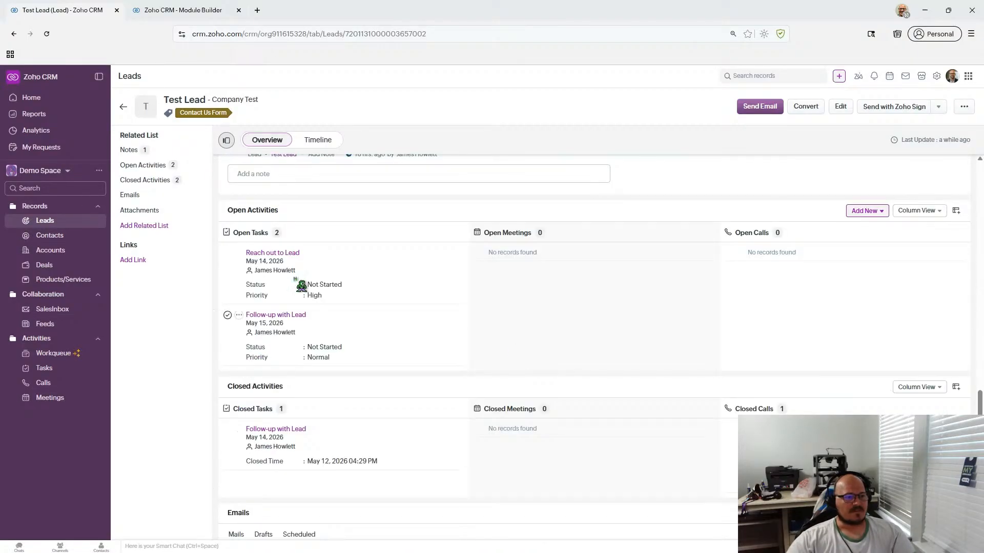
# - Reload the lead page and scroll down to Open Activities
pyautogui.click(46, 33)
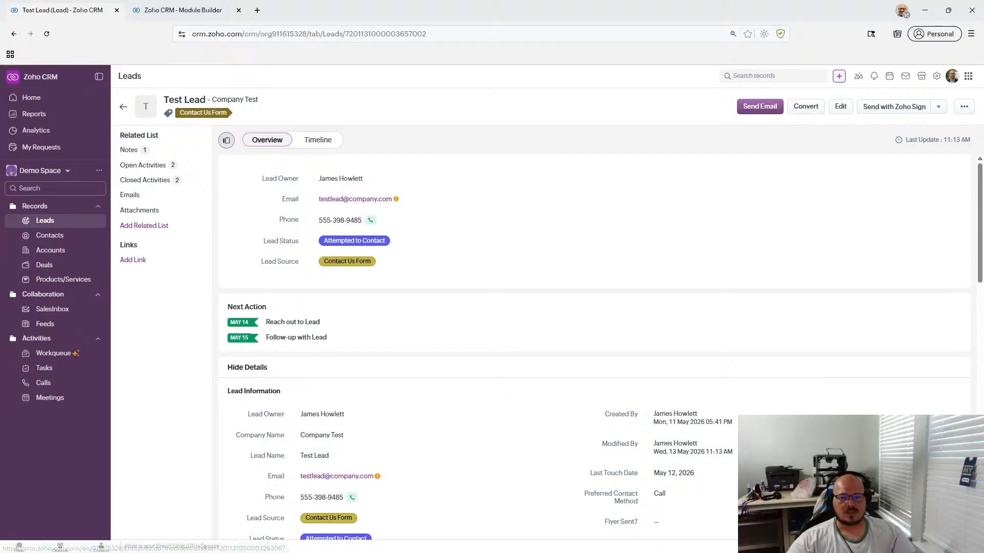
pyautogui.scroll(-5, 518, 286)
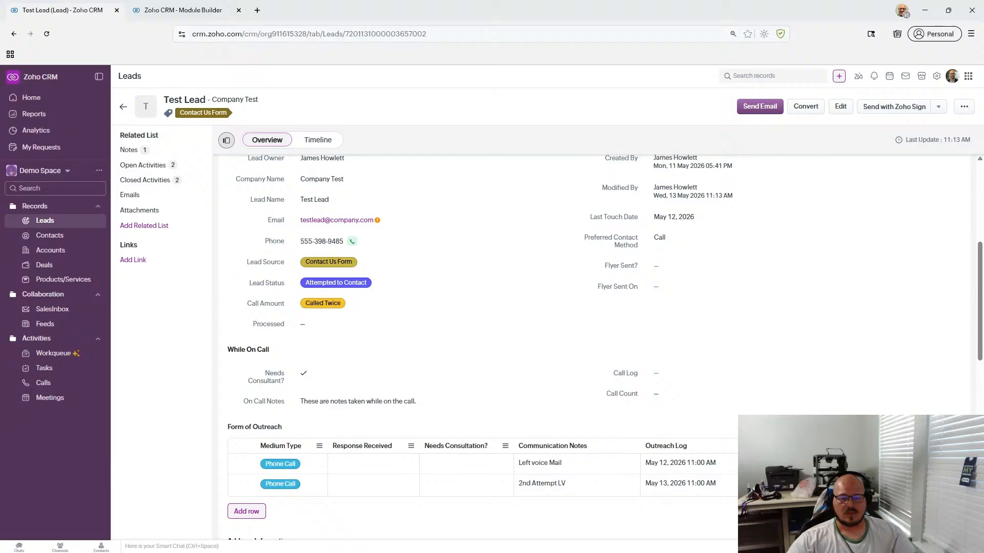
pyautogui.scroll(-10, 369, 369)
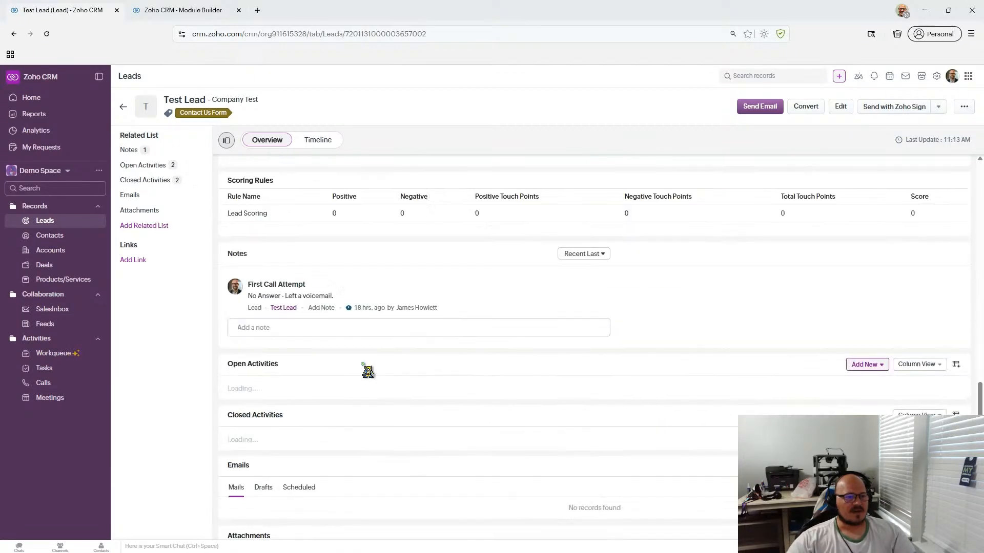
pyautogui.scroll(-3, 368, 372)
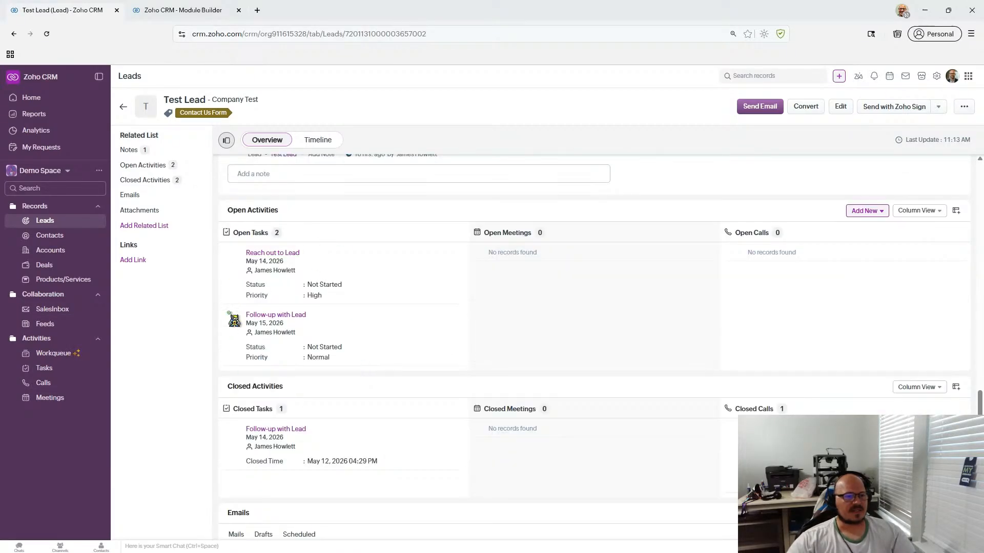
pyautogui.scroll(1, 574, 391)
pyautogui.scroll(2, 574, 390)
pyautogui.scroll(-3, 574, 389)
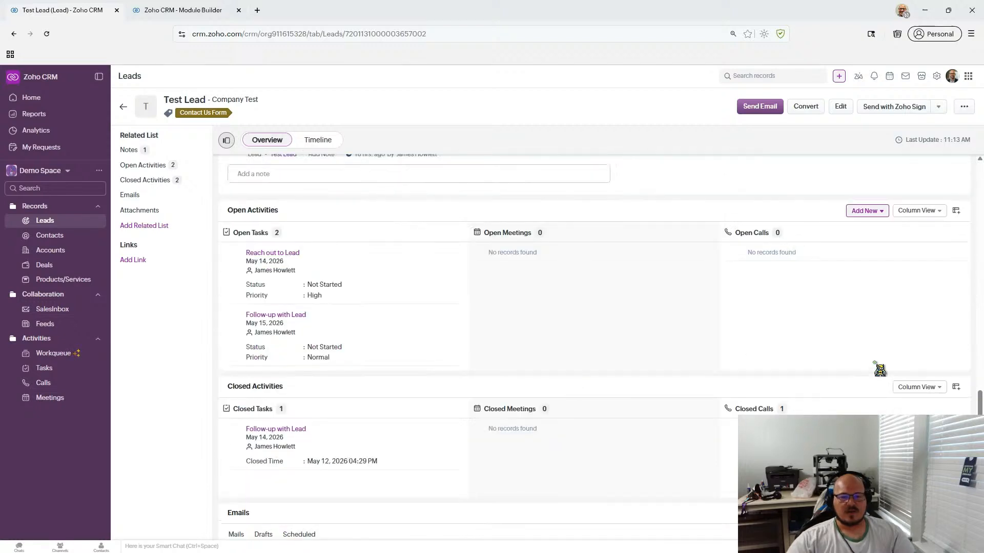
# - Start logging a completed call and replace the Call For box text, starting with '2nd'
pyautogui.click(879, 212)
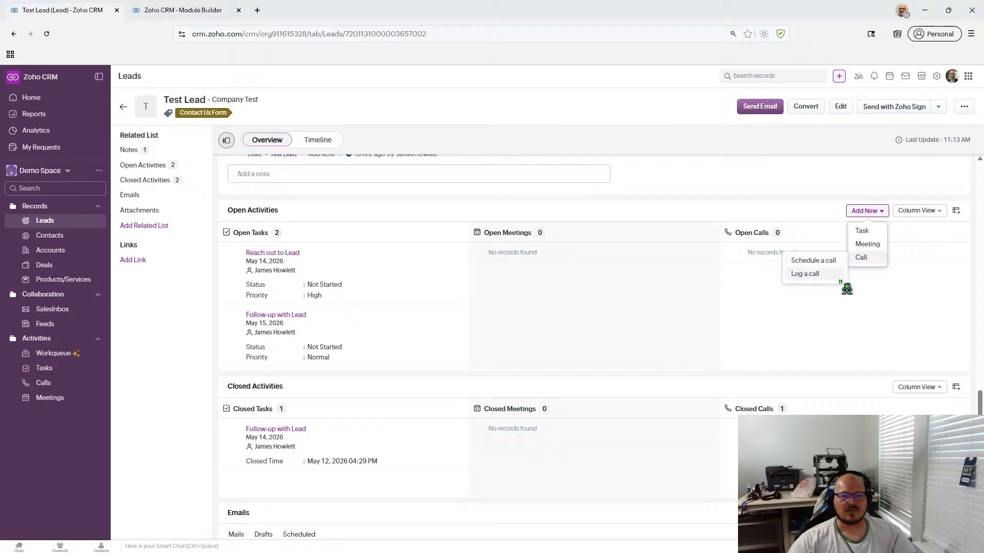
pyautogui.click(821, 277)
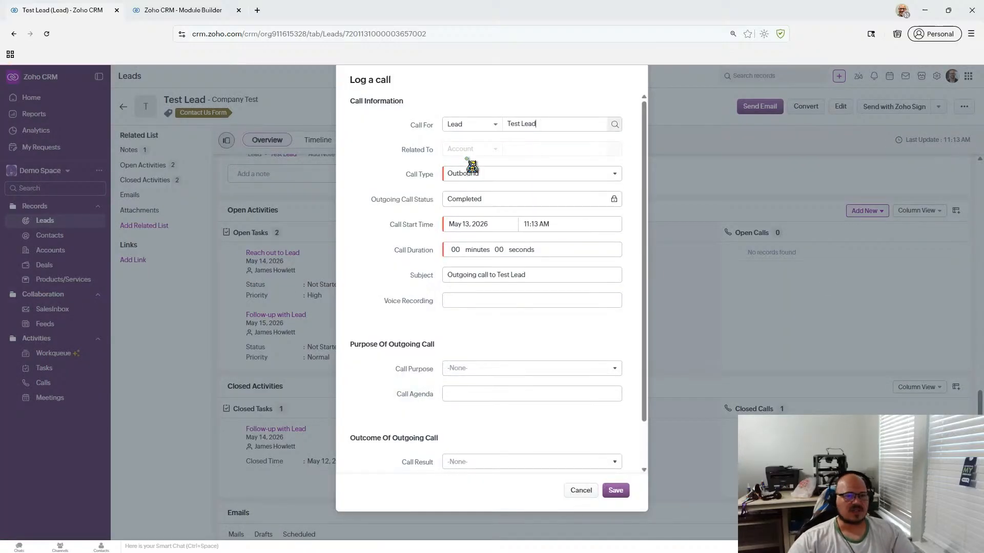
pyautogui.moveTo(554, 124); pyautogui.dragTo(493, 128)
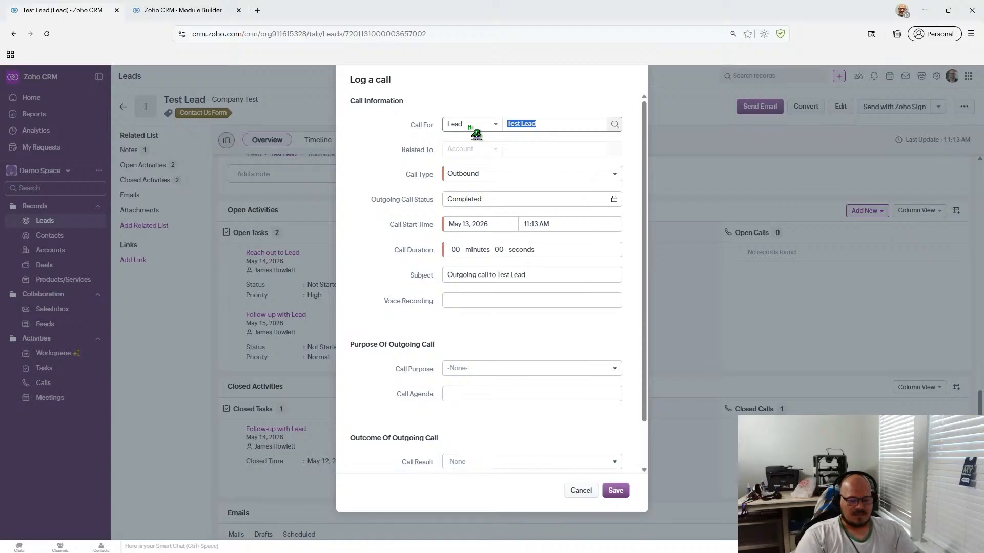
pyautogui.write('2nd Call')
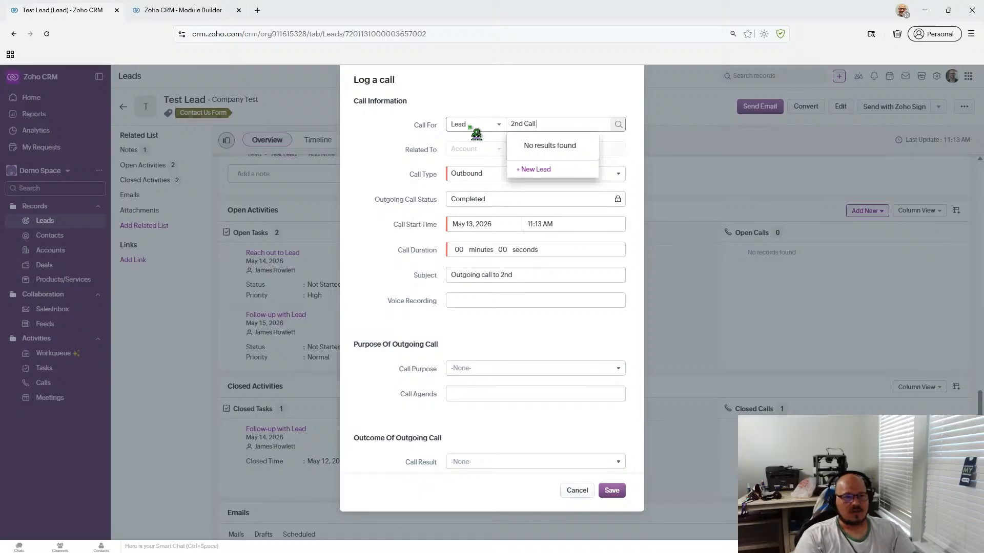
pyautogui.write('ttempt')
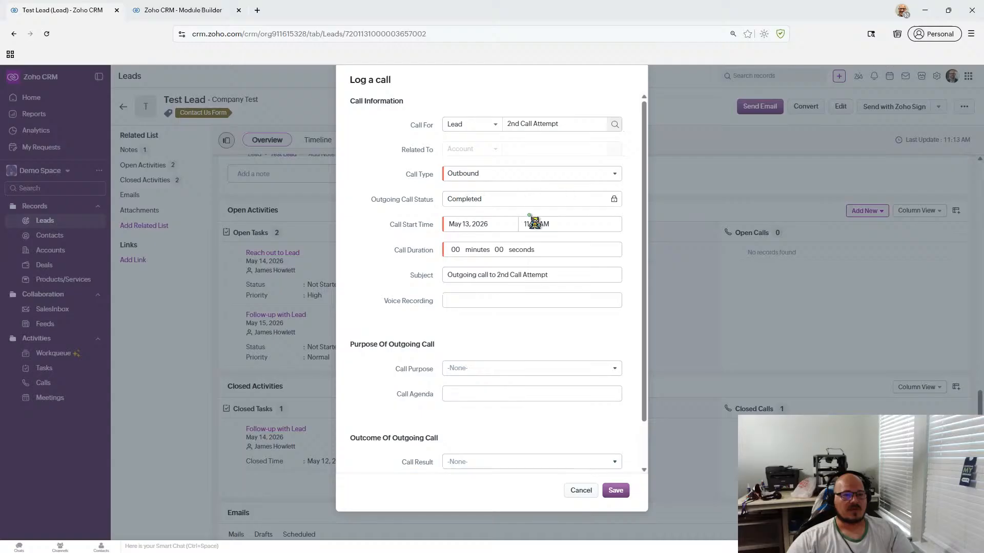
# - Set the call start time to 11:00 AM and the duration to 5 minutes
pyautogui.click(529, 226)
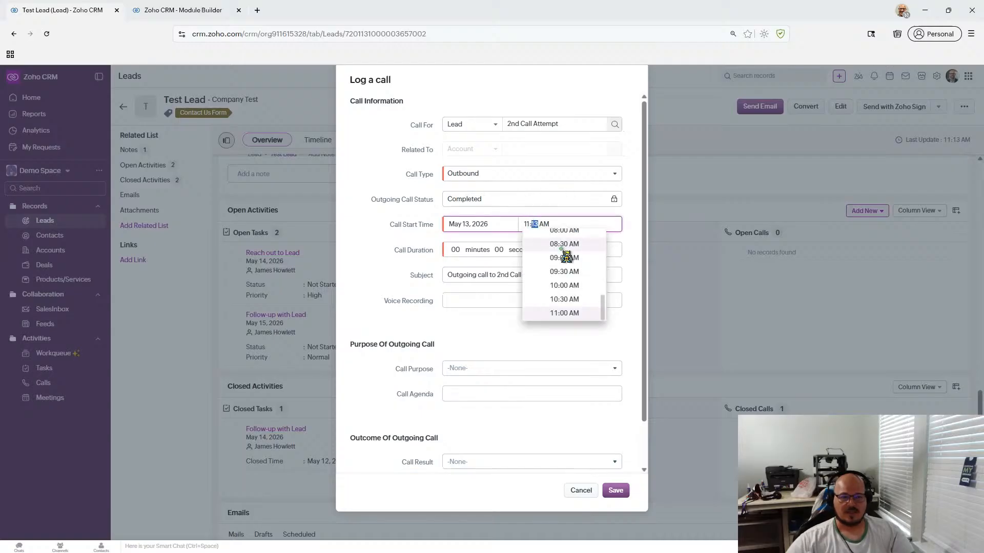
pyautogui.click(373, 233)
pyautogui.click(455, 251)
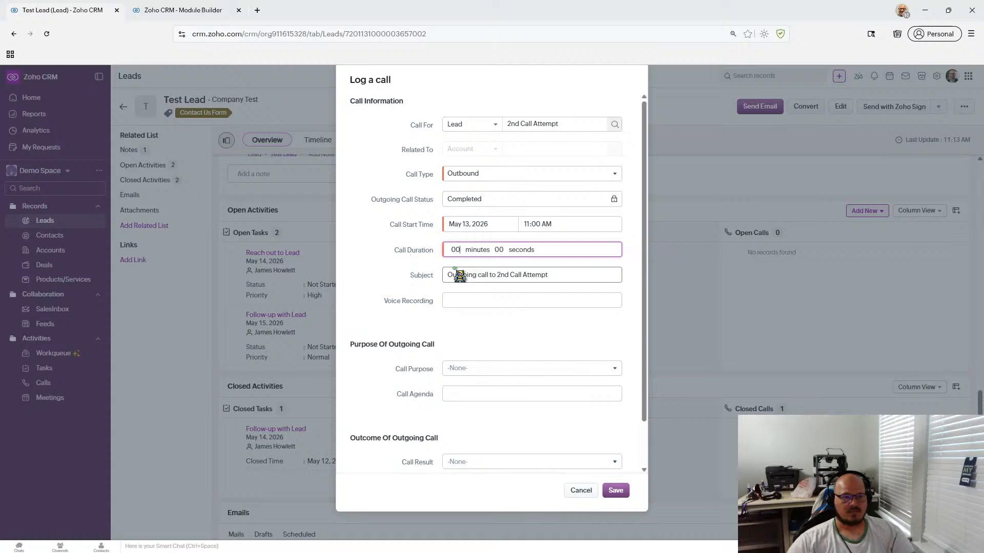
pyautogui.click(342, 269)
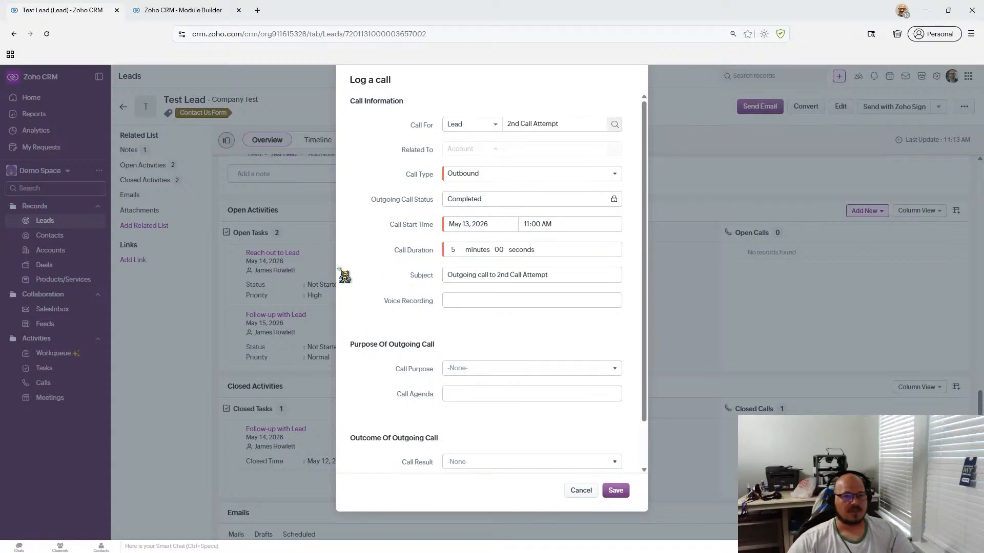
pyautogui.scroll(-2, 432, 300)
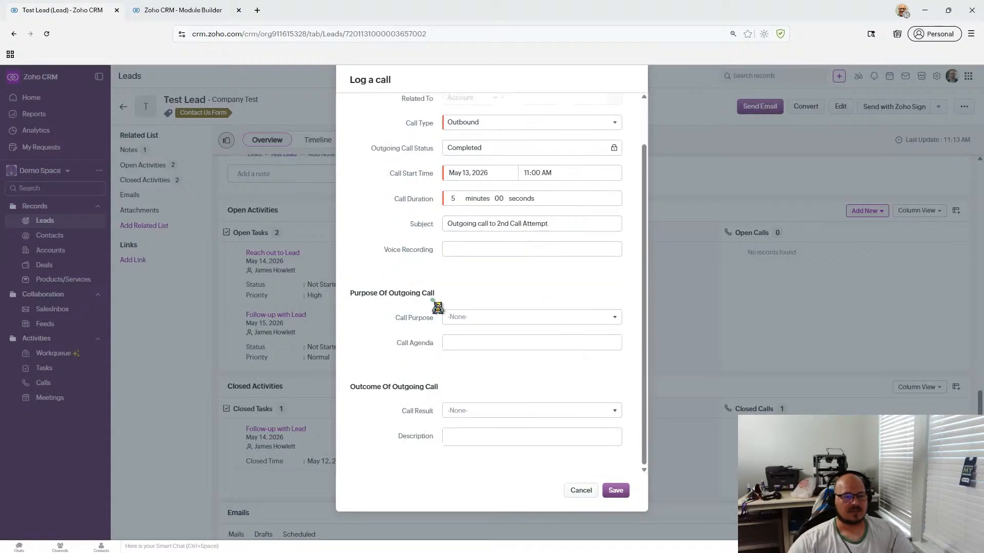
# - Set Call Result to No response/Busy, describe it as '2nd call attempt LV', and save
pyautogui.click(482, 413)
pyautogui.click(510, 463)
pyautogui.click(476, 434)
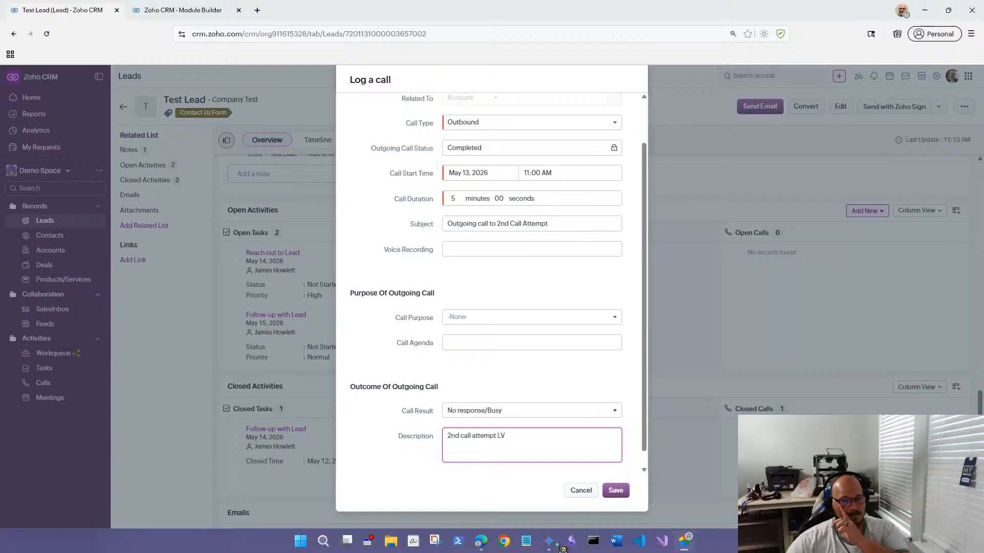
pyautogui.click(615, 490)
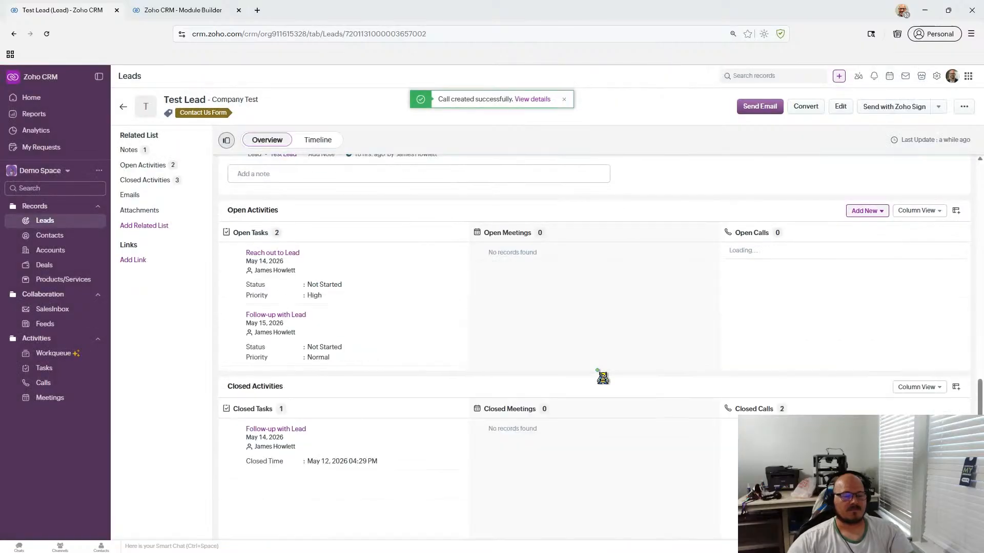
pyautogui.scroll(-1, 584, 269)
pyautogui.scroll(-2, 589, 277)
pyautogui.scroll(10, 590, 277)
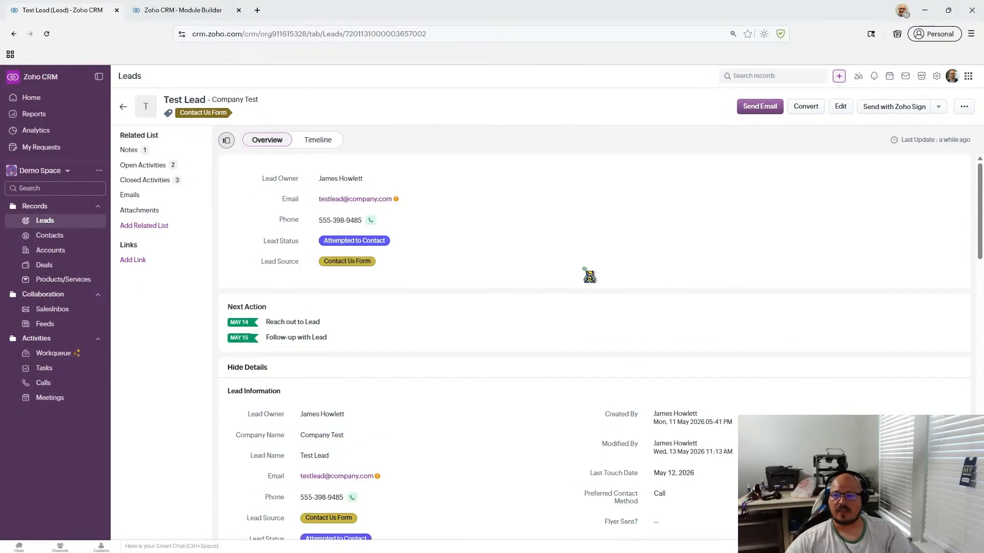
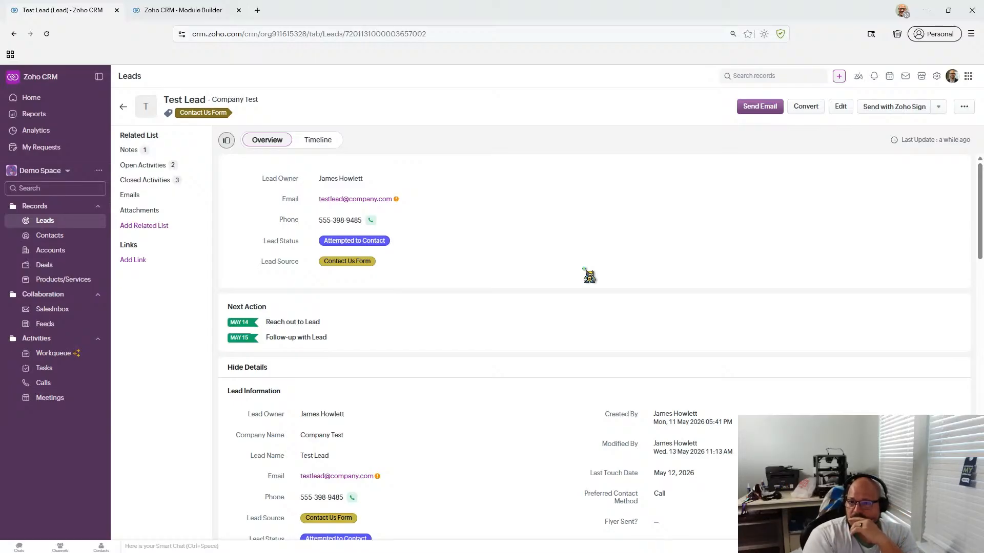
# - Add a Text outreach row with response received and consultation needed checked, plus a call-next-week note
pyautogui.scroll(-8, 287, 277)
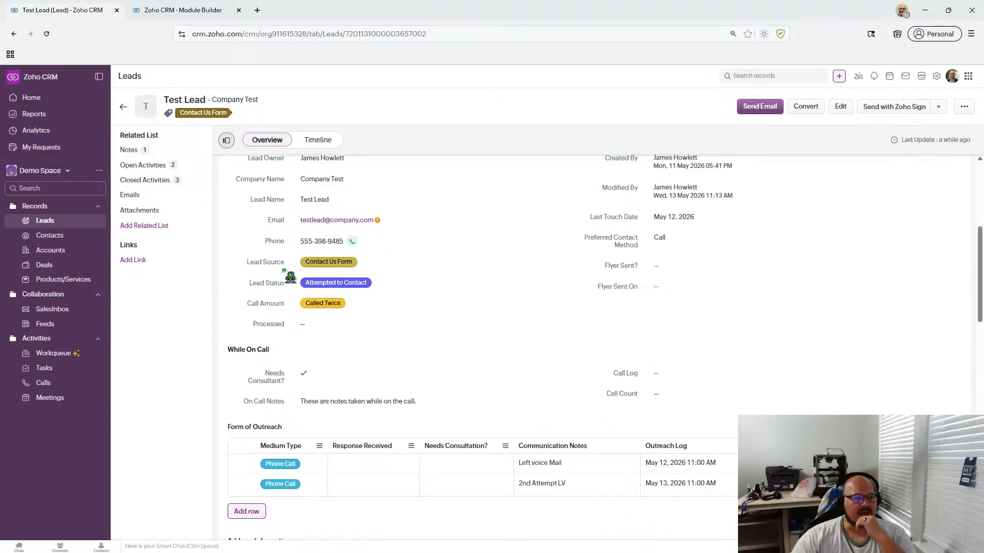
pyautogui.click(248, 358)
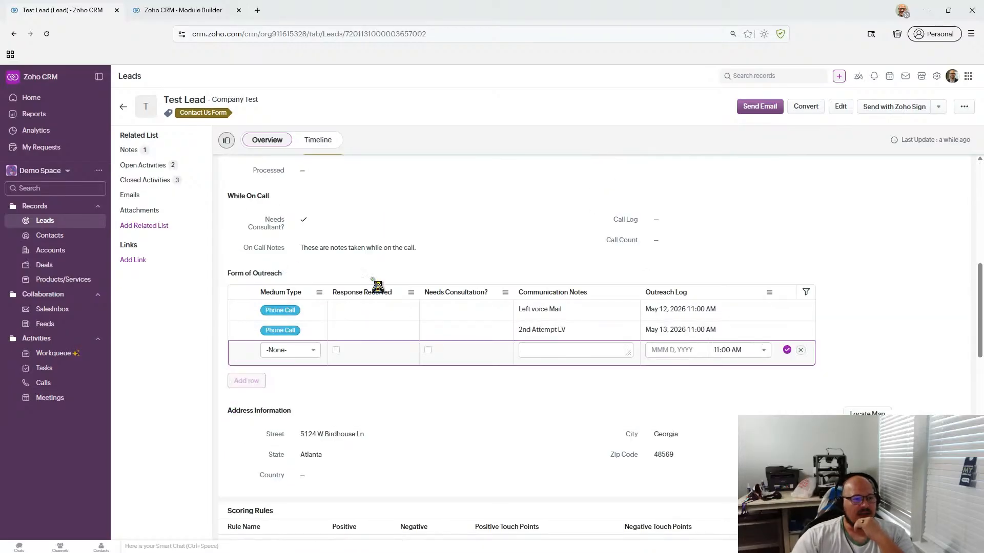
pyautogui.click(302, 351)
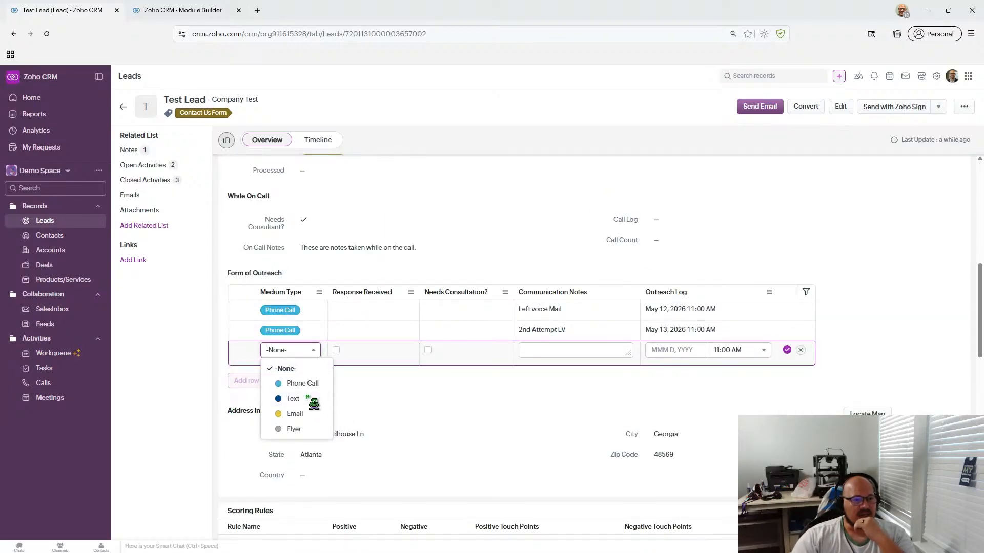
pyautogui.click(317, 399)
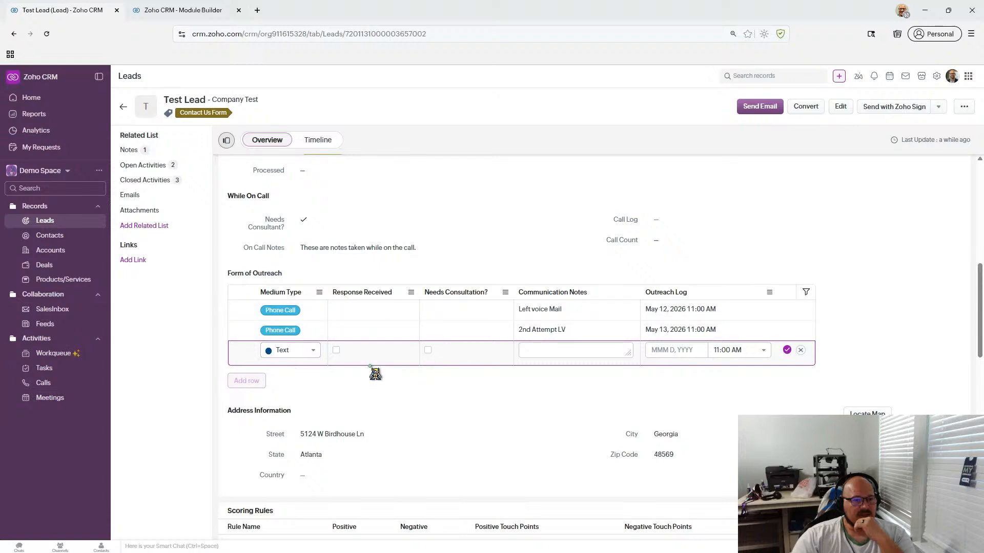
pyautogui.click(336, 350)
pyautogui.click(427, 351)
pyautogui.click(596, 354)
pyautogui.write('Responded to text message -')
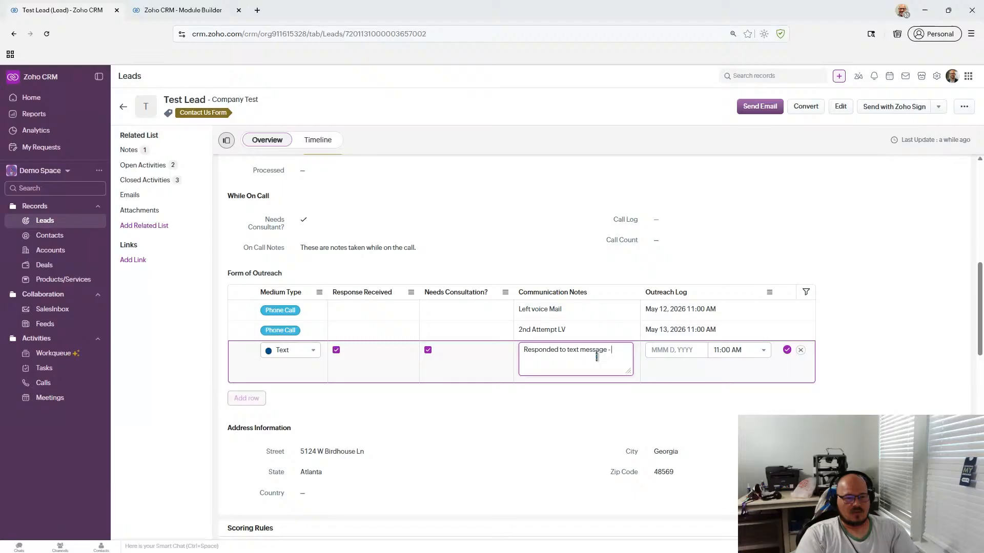
pyautogui.write('Woul')
pyautogui.write('set up a call next wee')
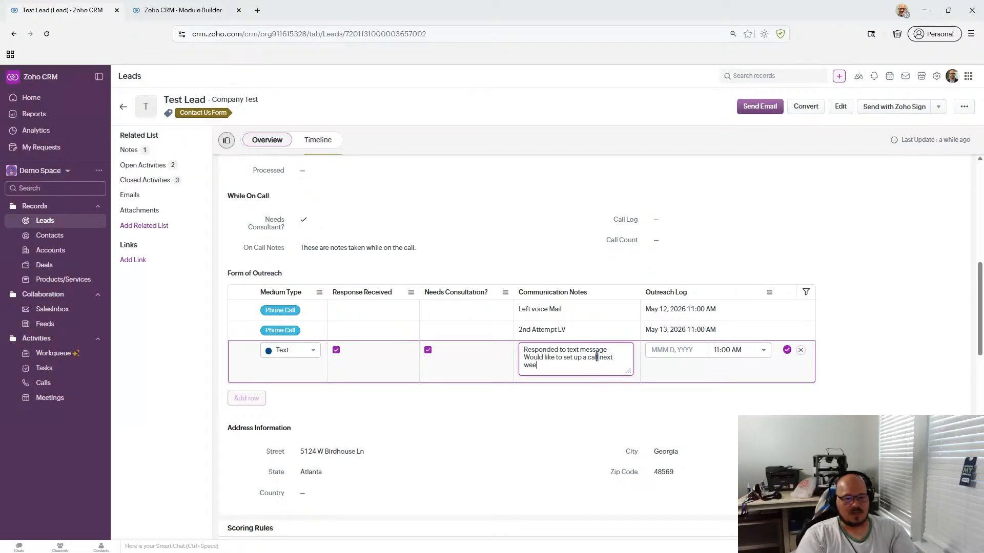
# - Log the row's date as May 13, 2026 at 11:15 AM and save it
pyautogui.click(686, 350)
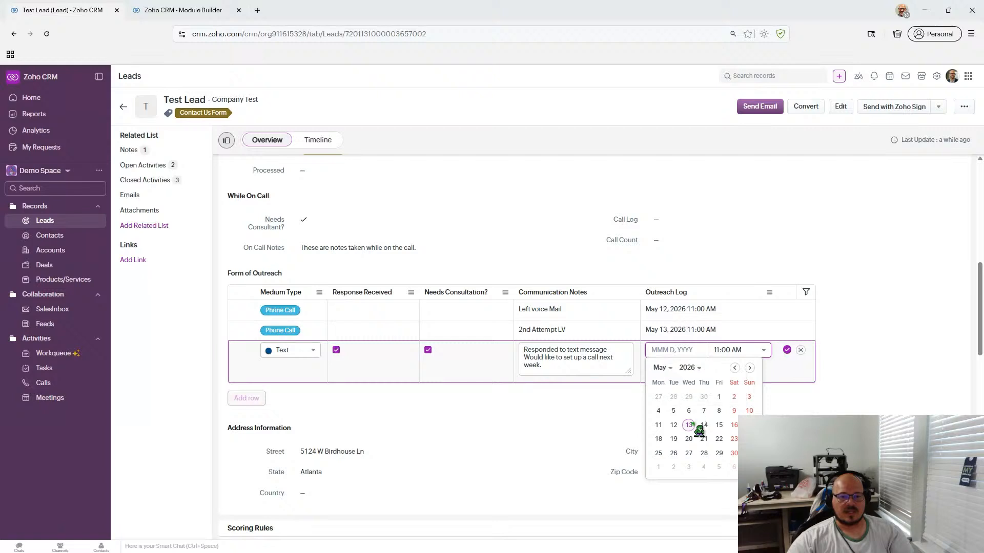
pyautogui.click(689, 425)
pyautogui.moveTo(679, 552)
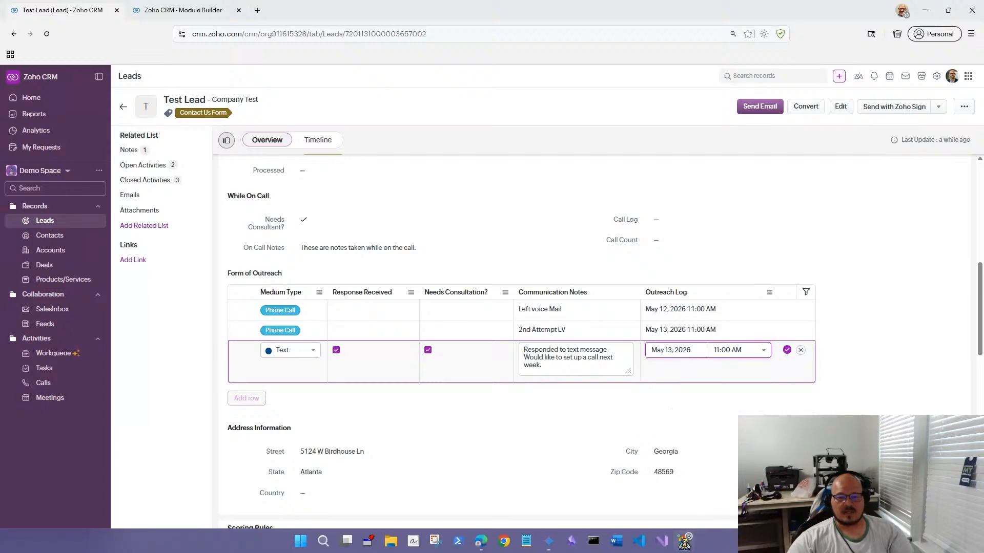
pyautogui.click(728, 350)
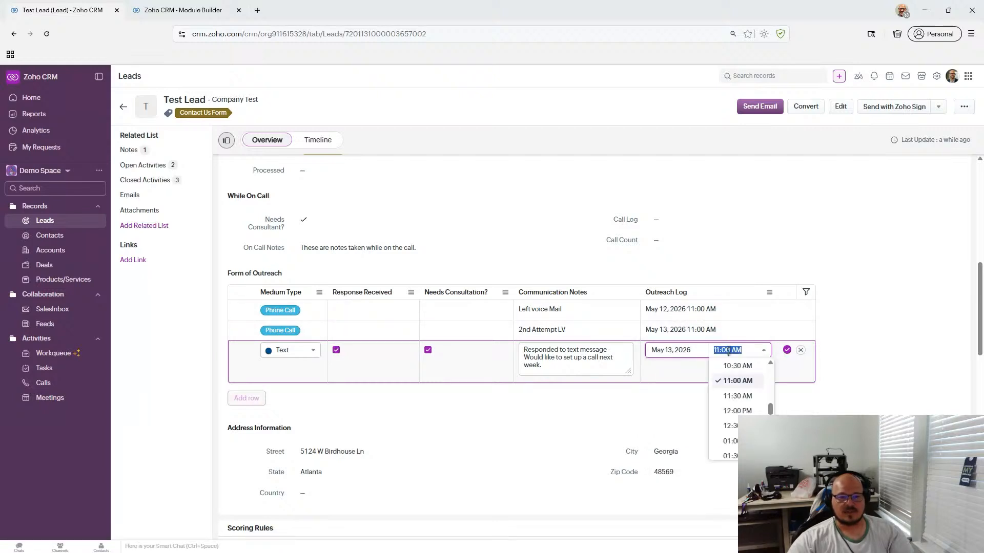
pyautogui.doubleClick(728, 351)
pyautogui.write('15')
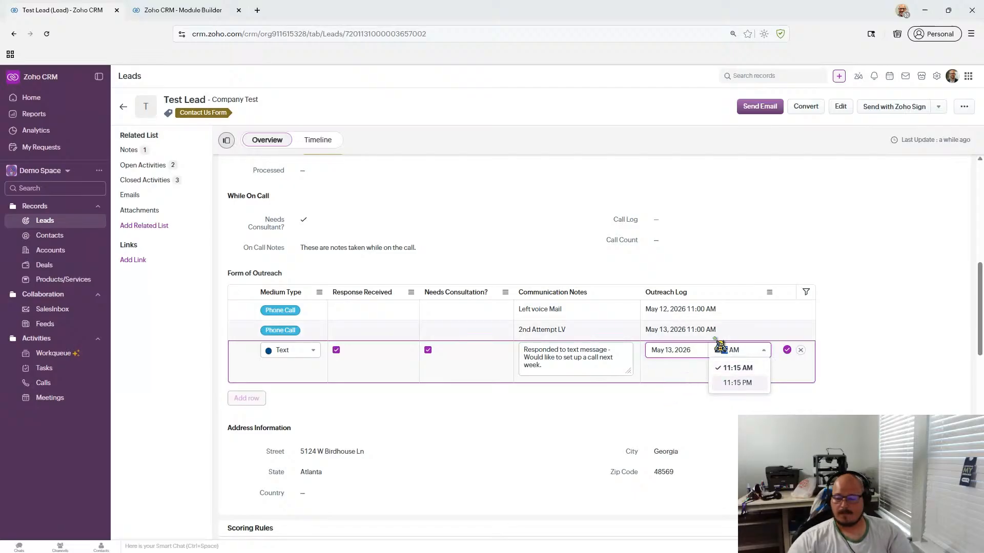
pyautogui.click(788, 351)
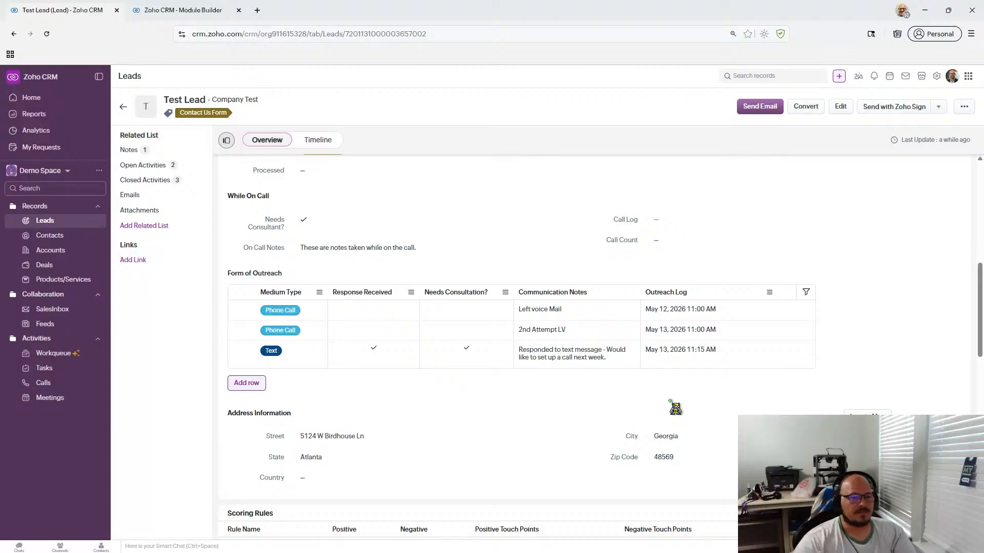
pyautogui.scroll(-2, 420, 428)
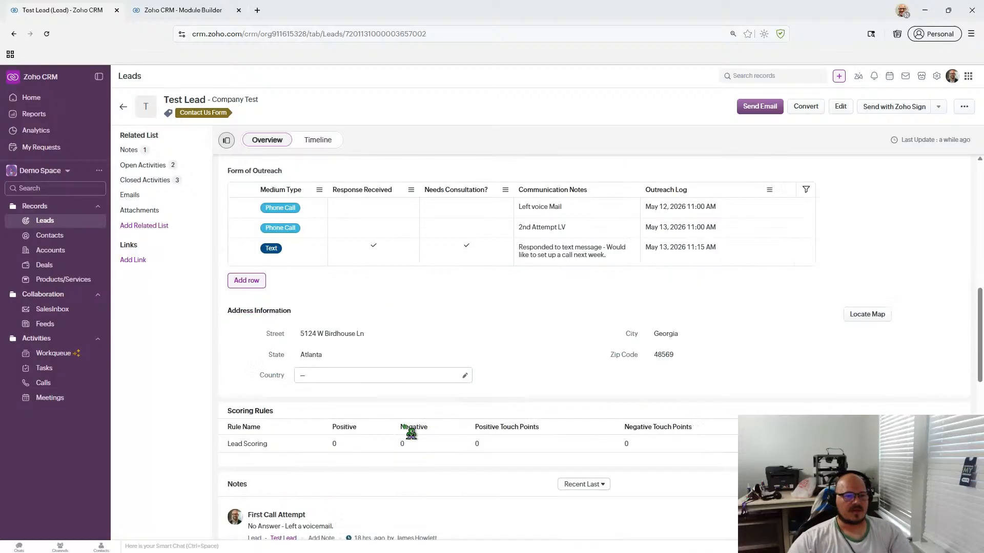
pyautogui.scroll(2, 541, 307)
pyautogui.scroll(-3, 558, 382)
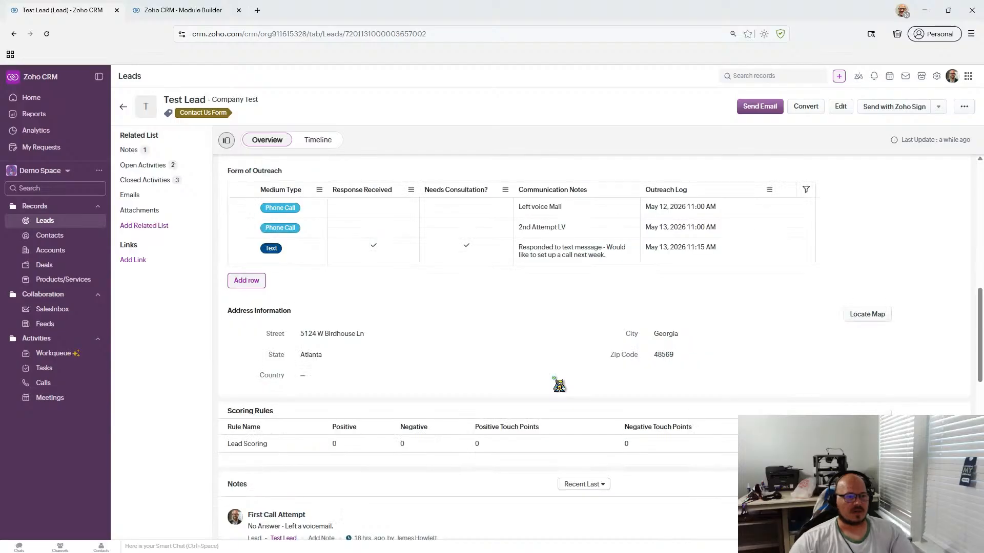
pyautogui.scroll(2, 559, 384)
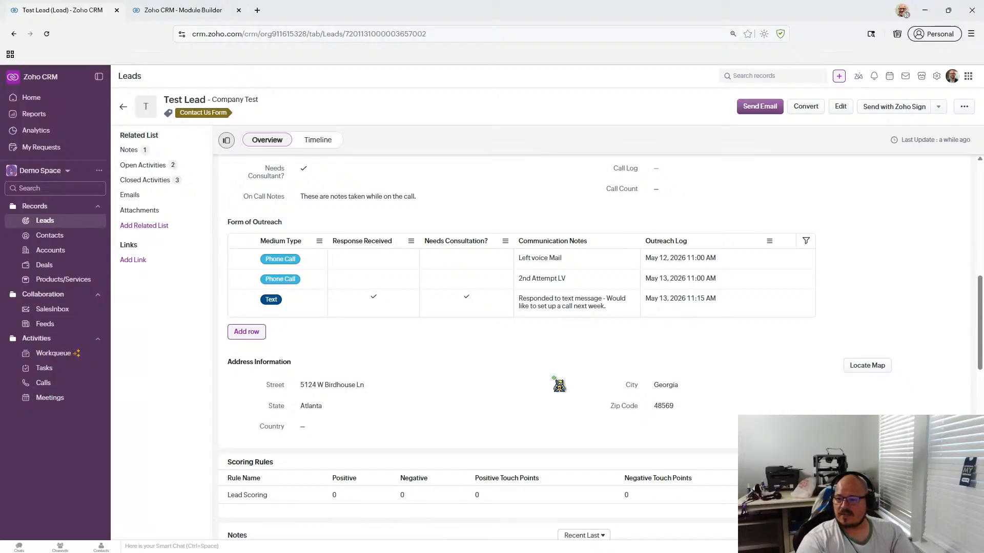
pyautogui.scroll(2, 463, 351)
pyautogui.scroll(-2, 466, 353)
pyautogui.scroll(-8, 466, 352)
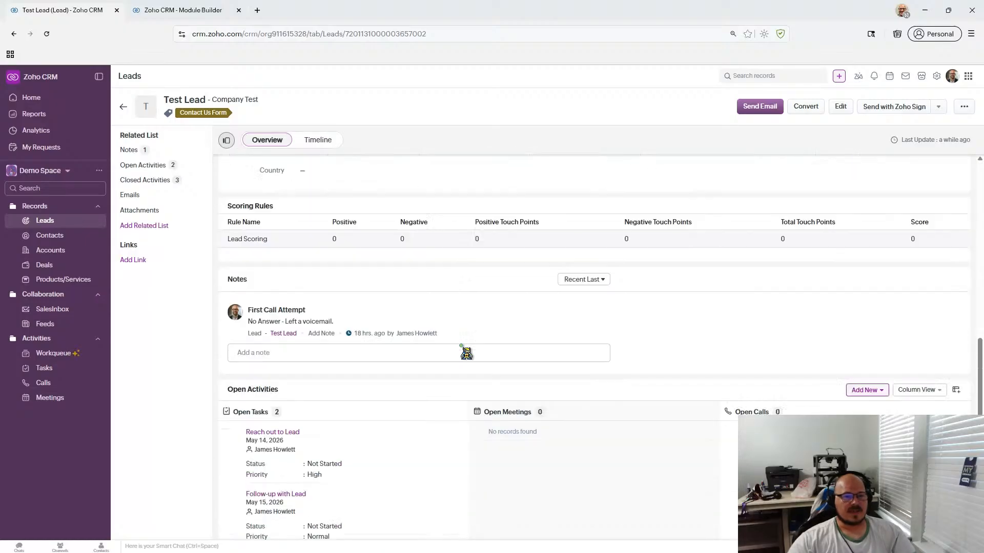
pyautogui.scroll(8, 466, 353)
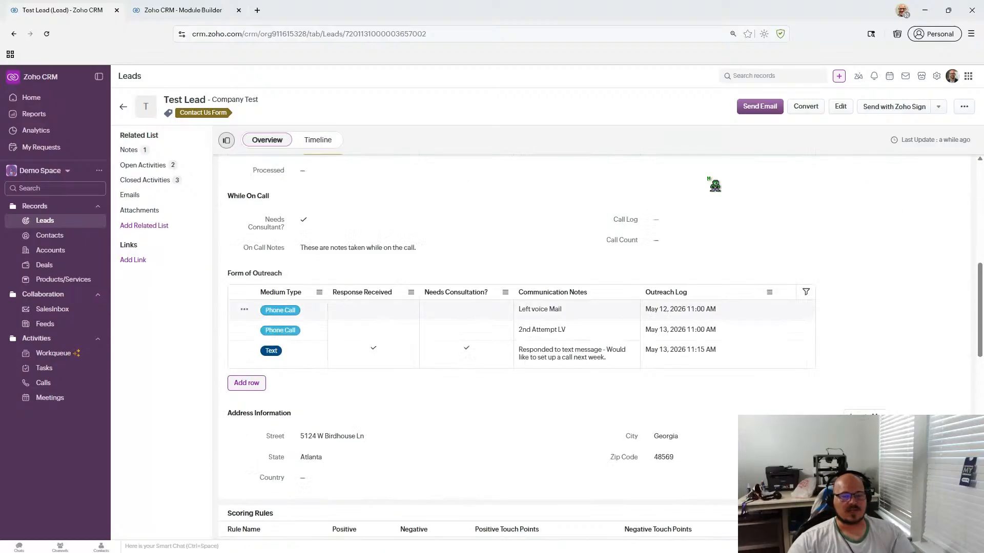
# - Email Test Lead the New Retailer Outreach template, 'Let's put Peak Protein on your shelves.'
pyautogui.click(765, 108)
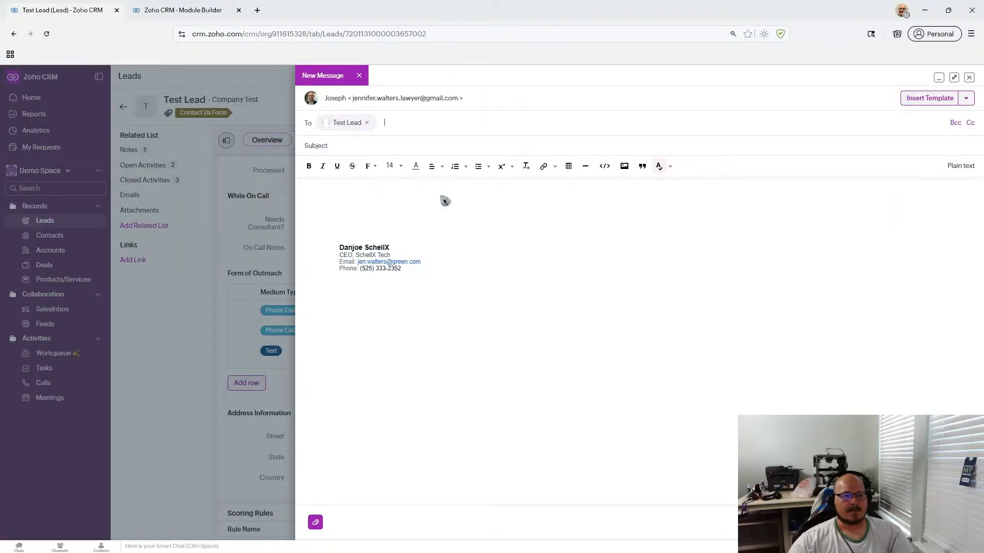
pyautogui.click(926, 100)
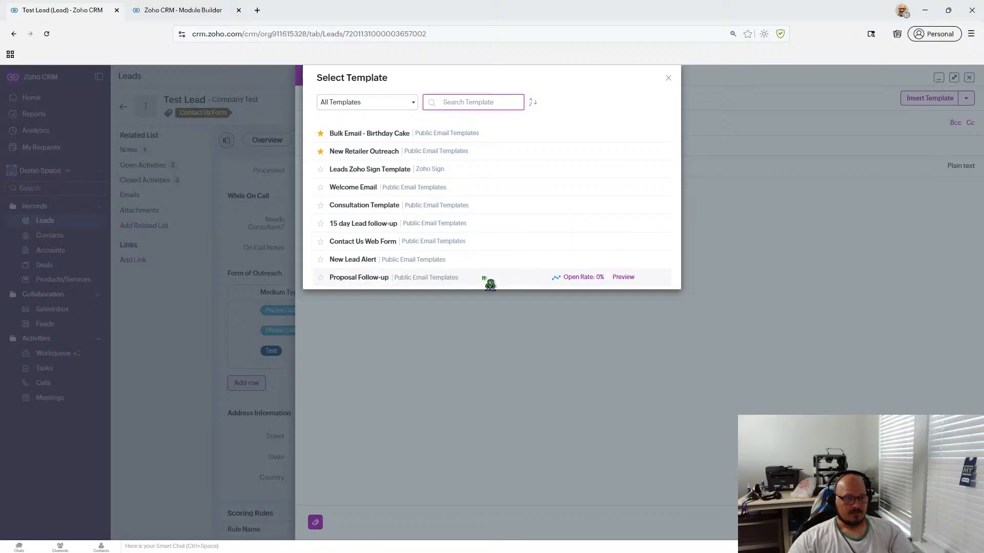
pyautogui.click(517, 153)
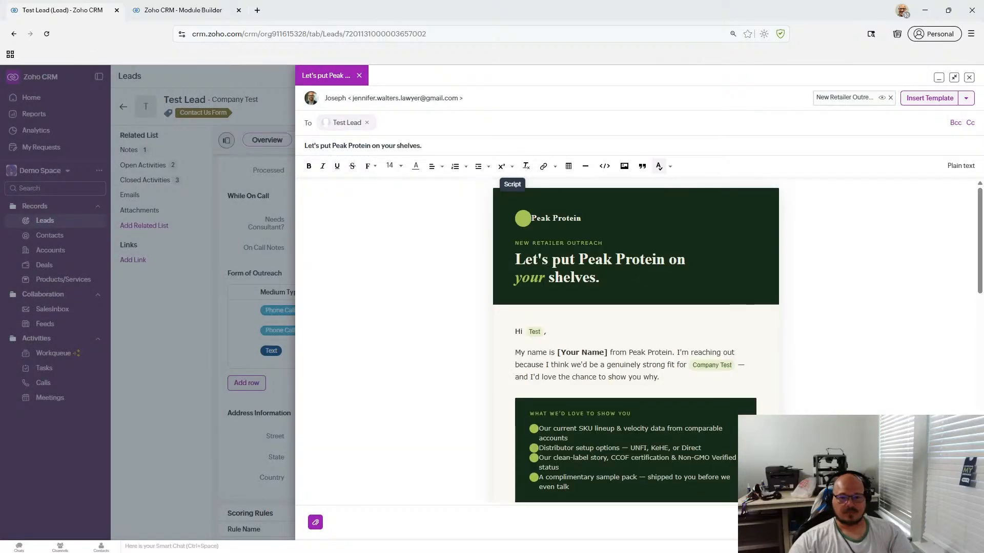
pyautogui.click(957, 522)
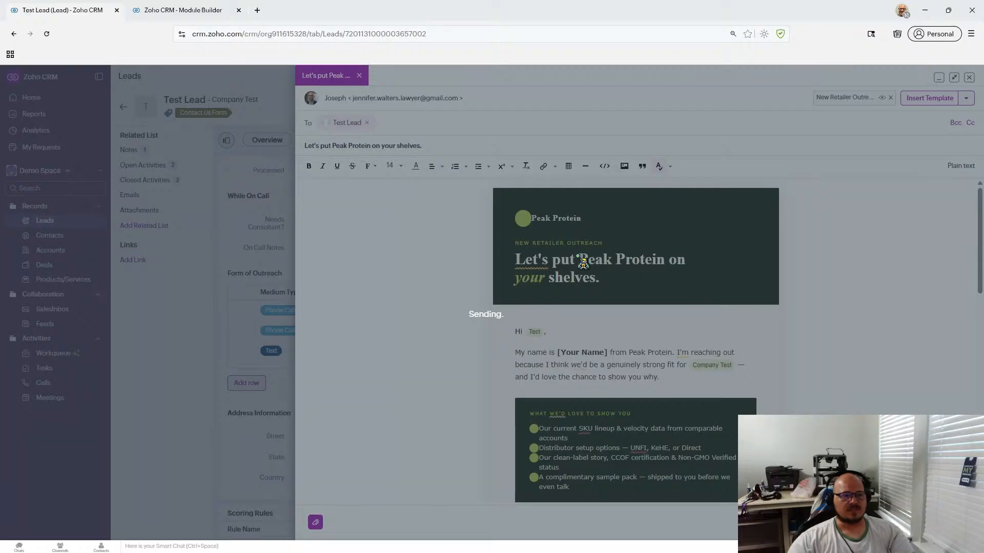
pyautogui.scroll(-5, 548, 247)
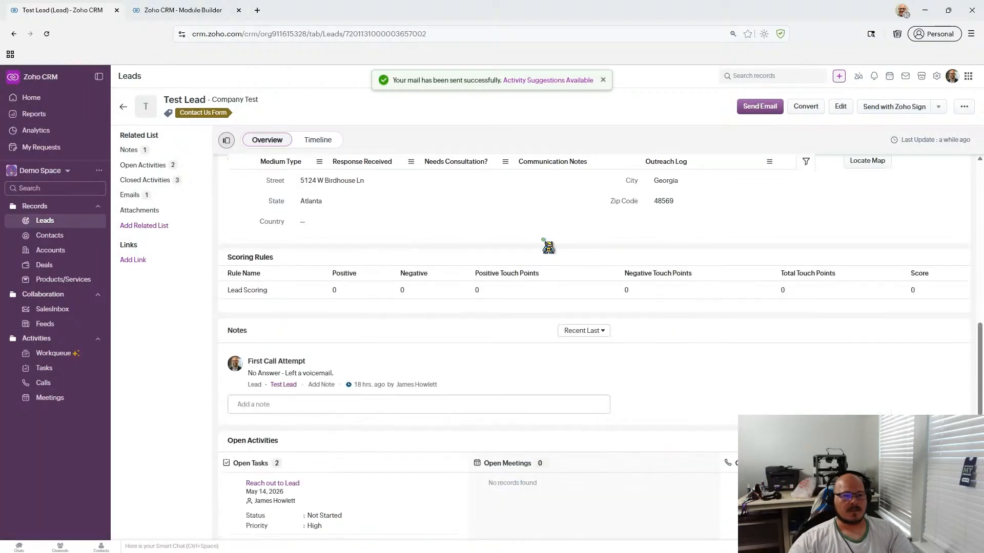
pyautogui.scroll(5, 548, 247)
pyautogui.scroll(-5, 549, 247)
pyautogui.scroll(5, 548, 247)
pyautogui.scroll(-10, 548, 247)
pyautogui.scroll(5, 548, 247)
pyautogui.scroll(-3, 548, 246)
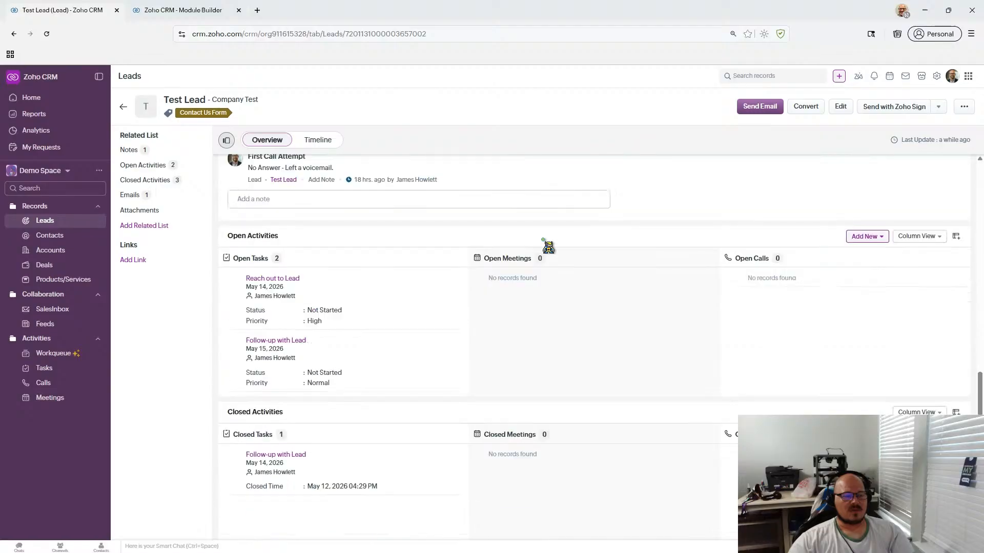
pyautogui.scroll(3, 548, 247)
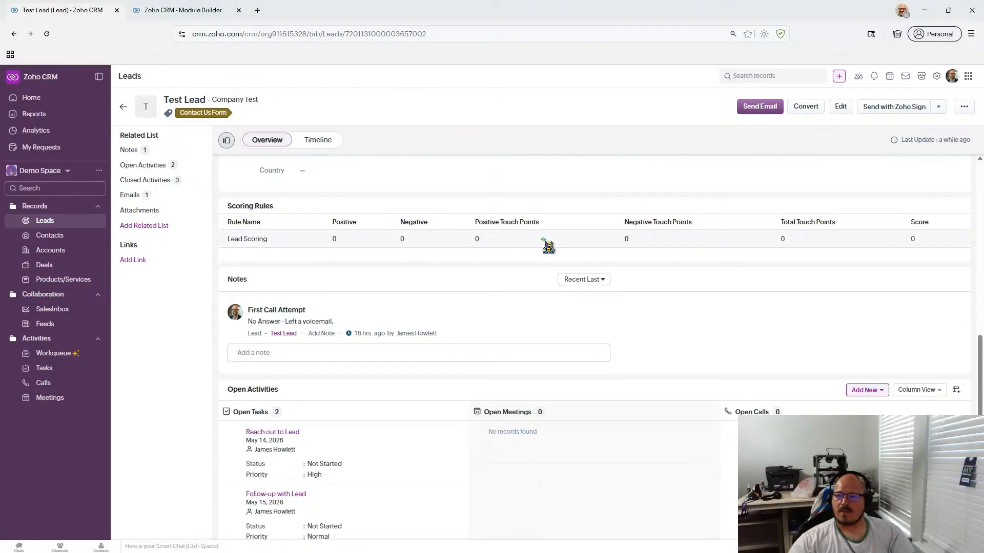
pyautogui.scroll(4, 548, 247)
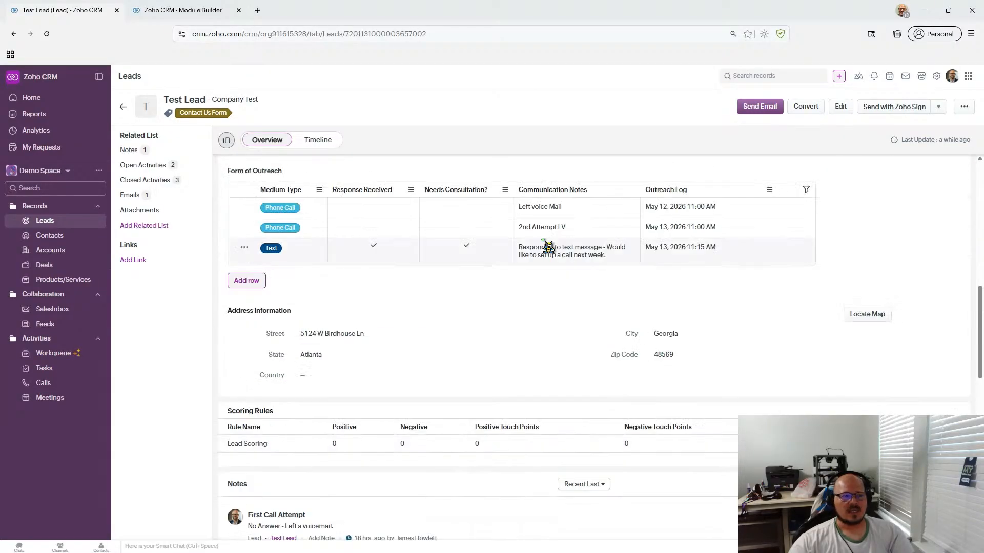
pyautogui.click(257, 281)
pyautogui.click(288, 273)
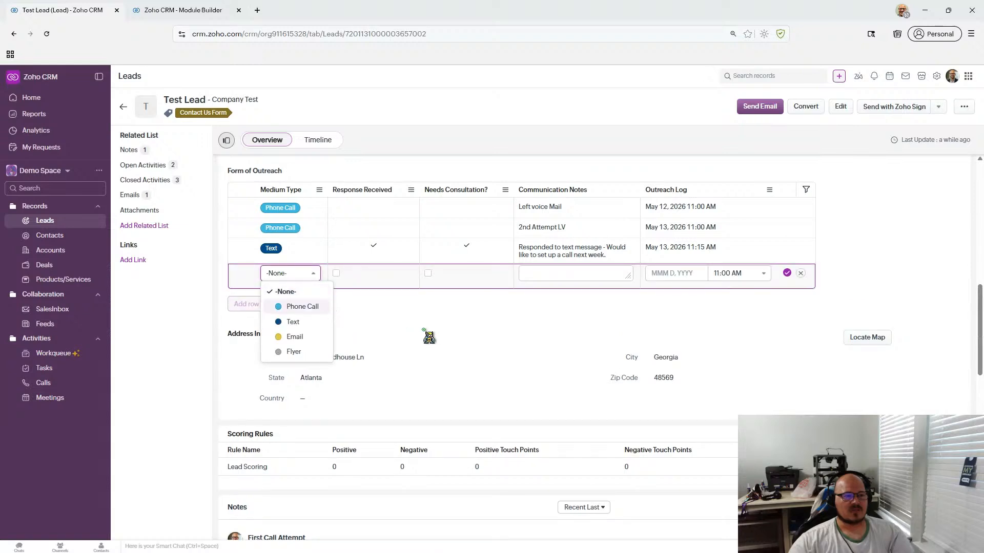
pyautogui.click(855, 272)
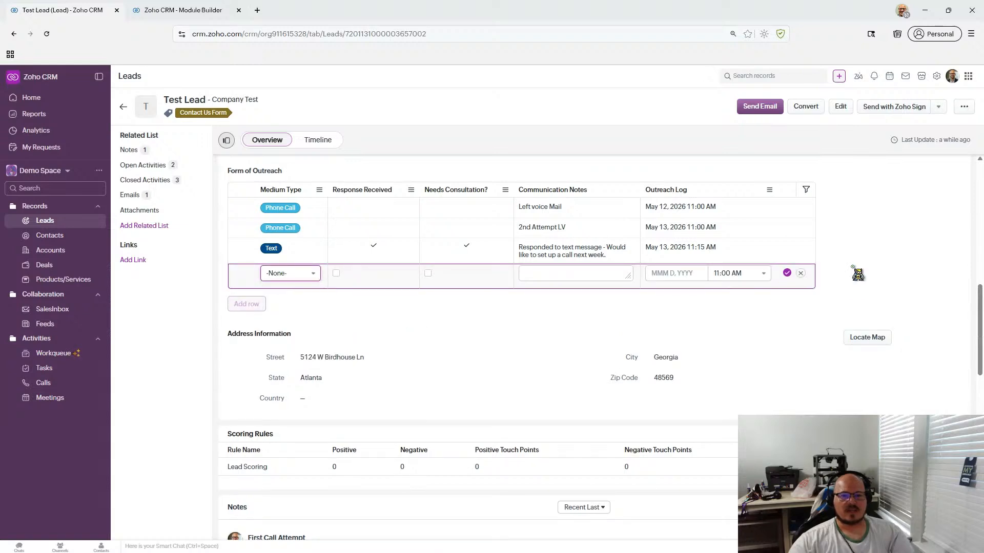
pyautogui.click(801, 273)
pyautogui.scroll(-5, 623, 303)
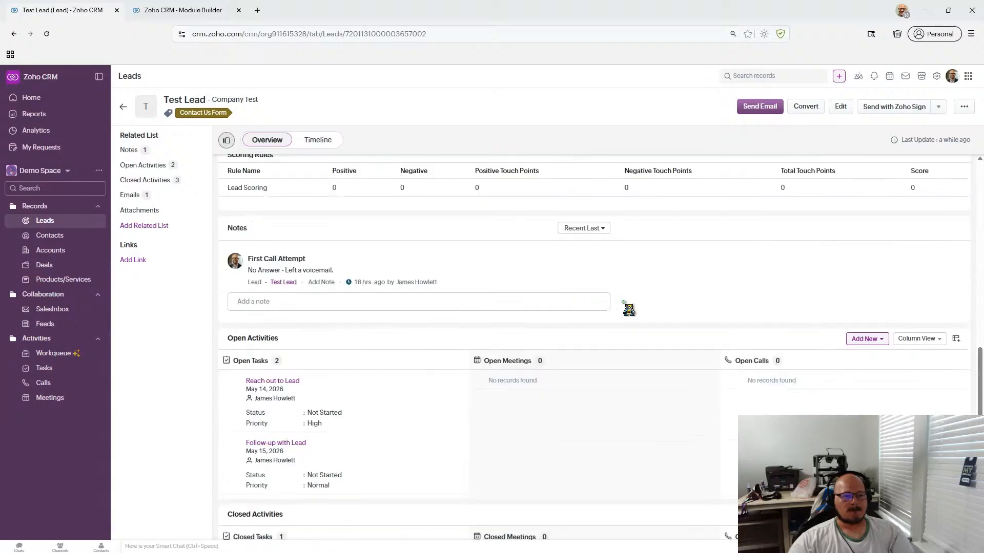
pyautogui.scroll(-4, 629, 309)
pyautogui.scroll(12, 628, 308)
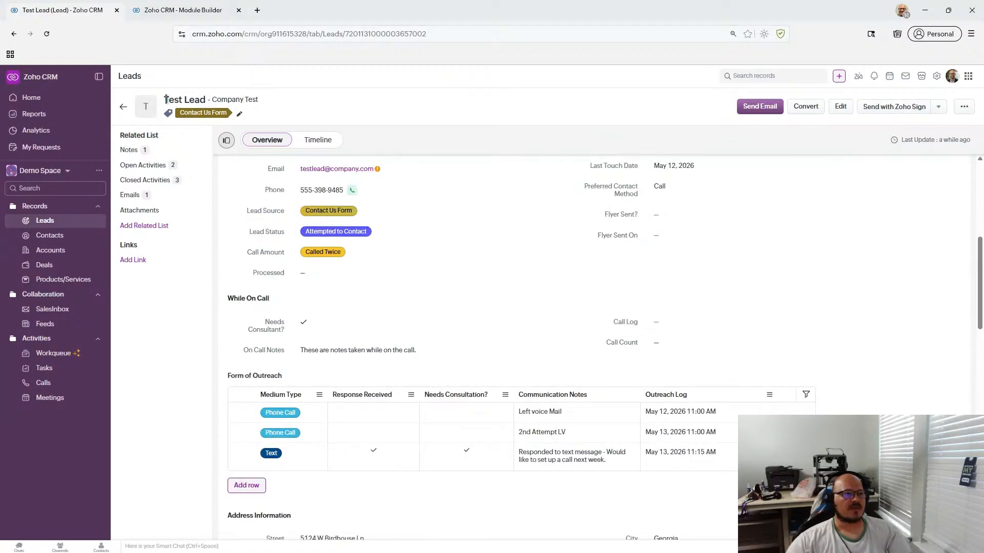
# - From Setup's workflow rules, create a Leads rule named 'Email Sent Trigger test' and continue
pyautogui.click(936, 76)
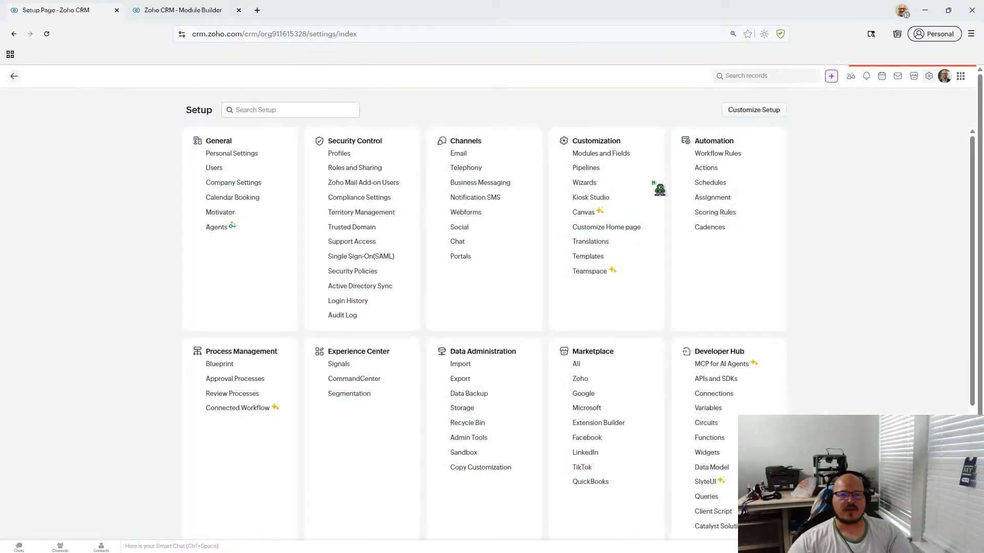
pyautogui.click(722, 154)
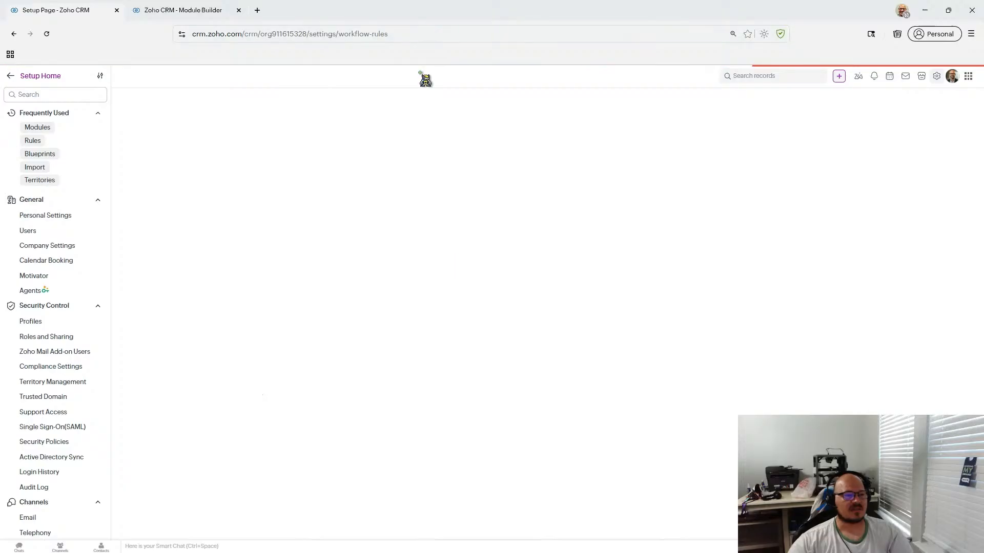
pyautogui.click(900, 204)
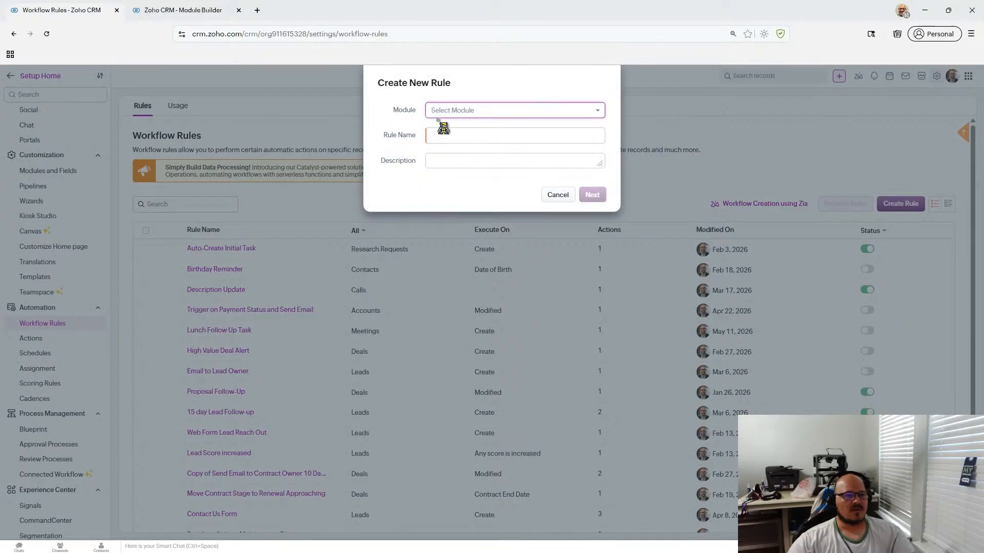
pyautogui.click(461, 110)
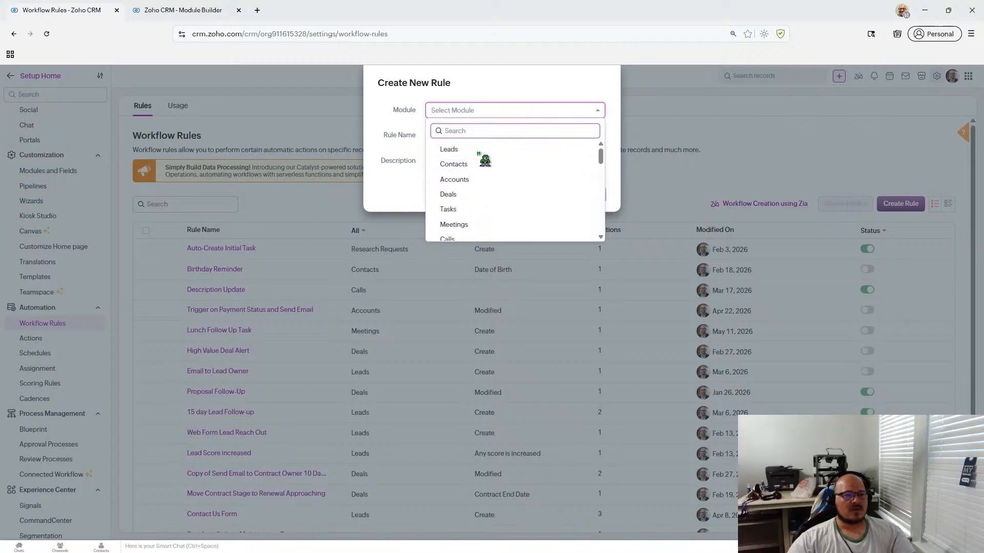
pyautogui.click(461, 150)
pyautogui.click(463, 134)
pyautogui.write('E')
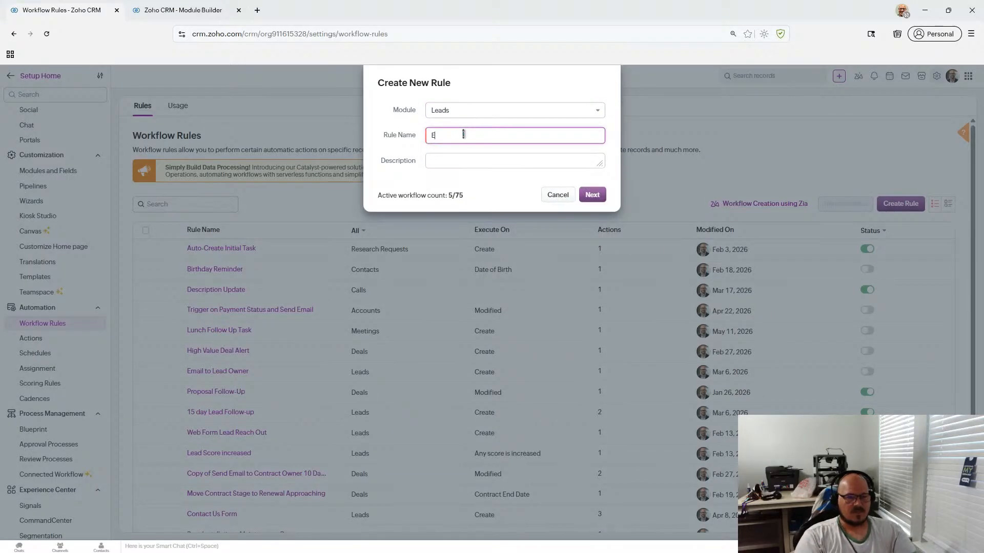
pyautogui.write('mail Sent Trigger test')
pyautogui.click(592, 195)
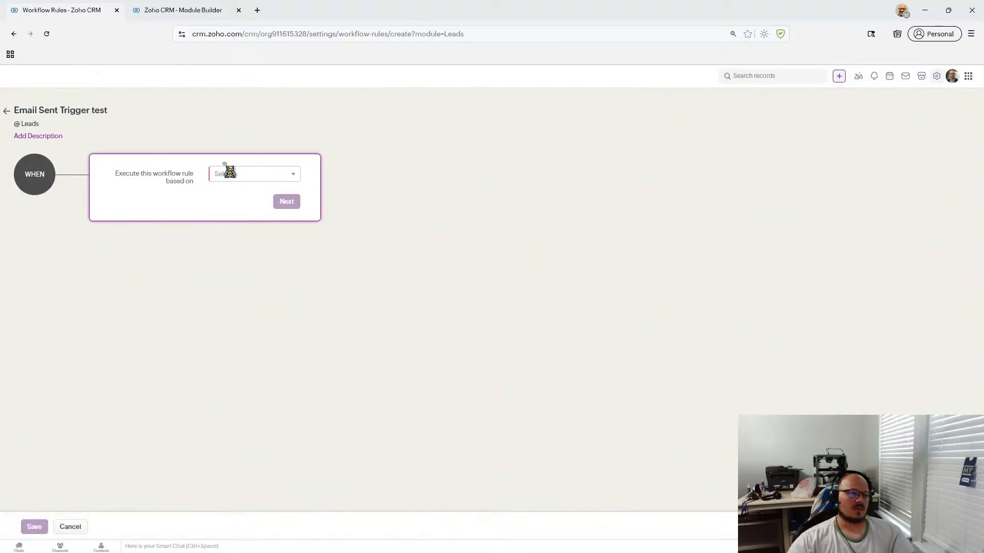
# - Base the rule on the record Edit action, firing on edits within specific sections
pyautogui.click(237, 177)
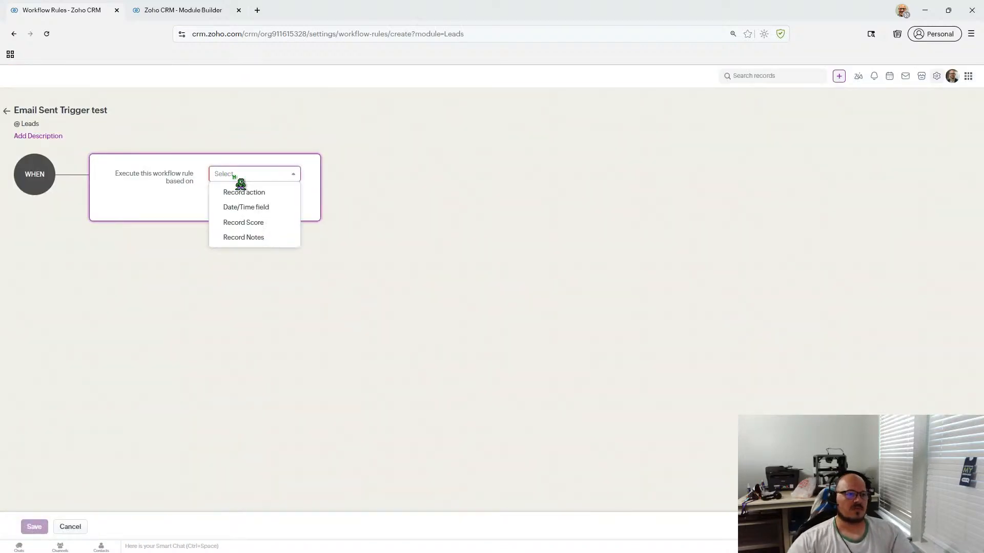
pyautogui.click(295, 194)
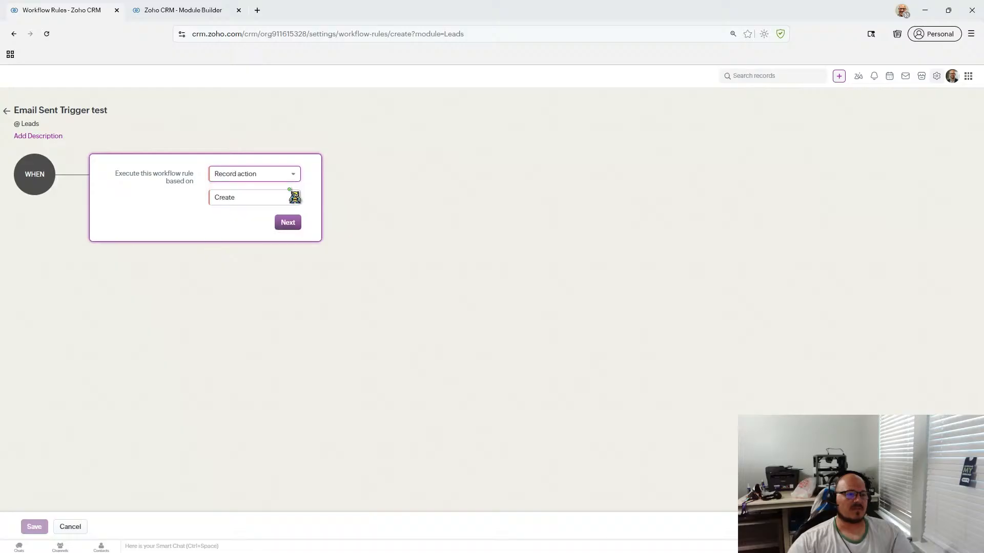
pyautogui.click(262, 201)
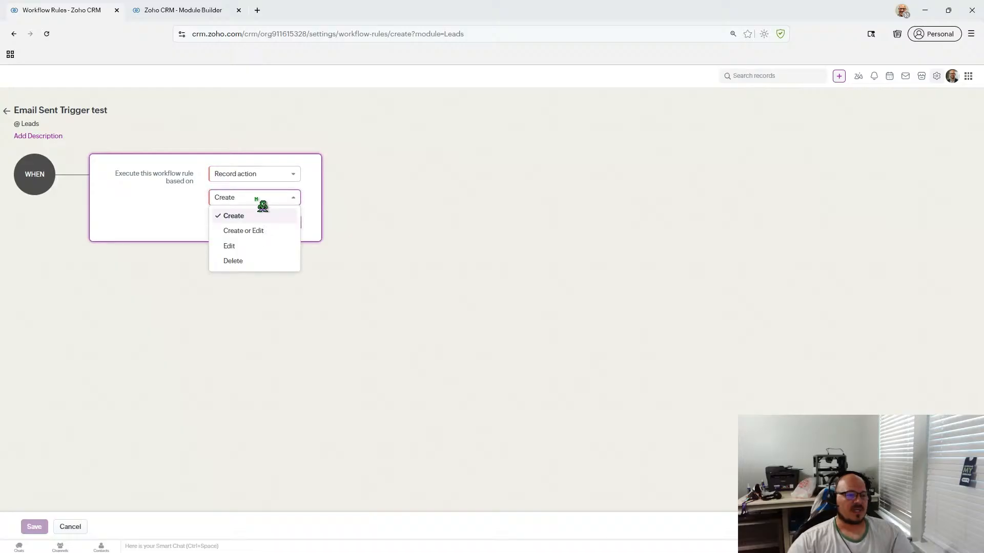
pyautogui.click(257, 251)
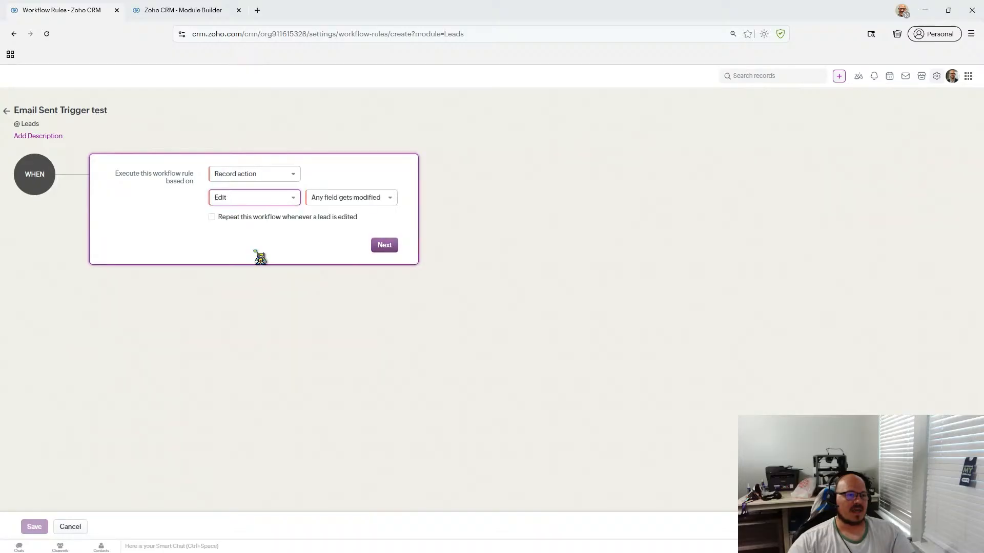
pyautogui.click(361, 200)
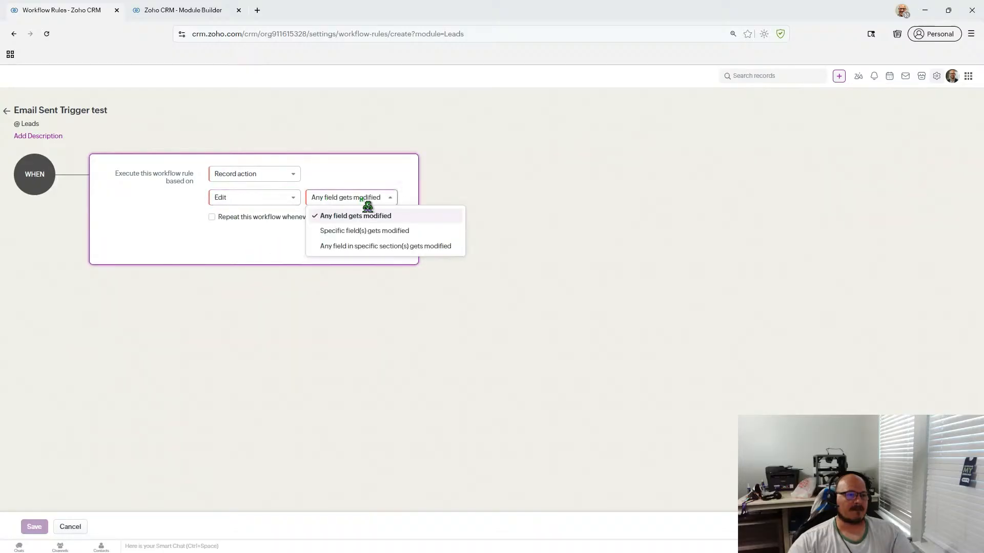
pyautogui.click(458, 248)
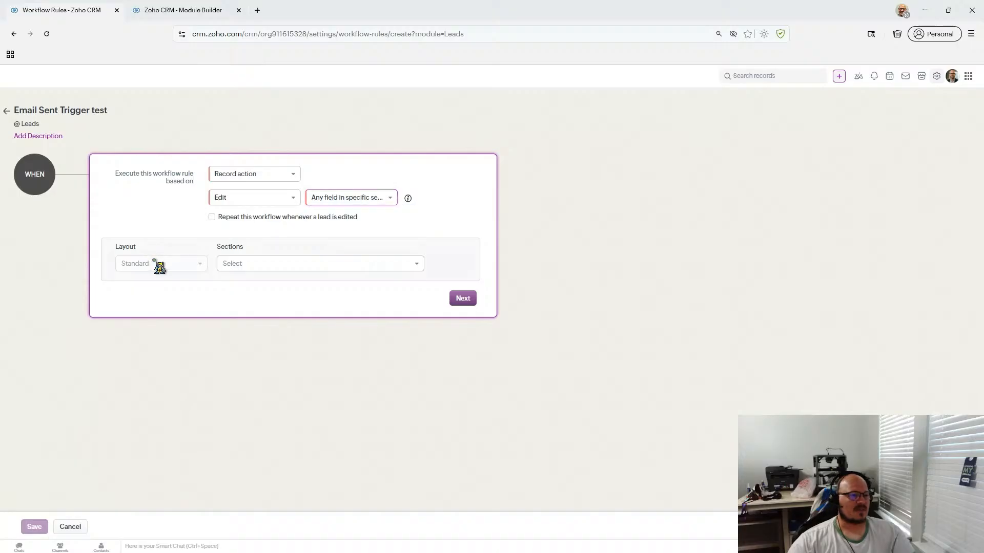
# - Add then remove three lead sections, and switch the condition to 'Specific field(s) gets modified'
pyautogui.click(233, 263)
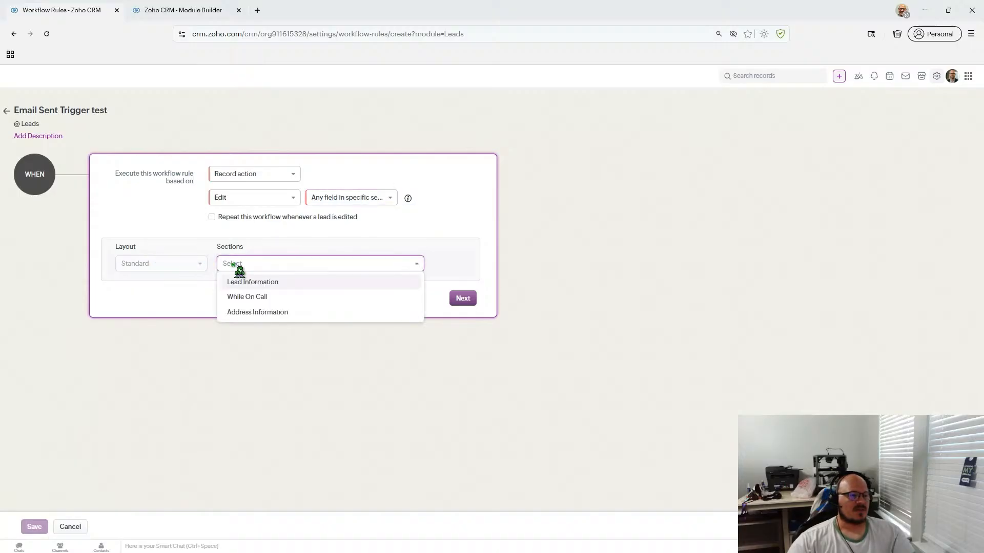
pyautogui.click(342, 300)
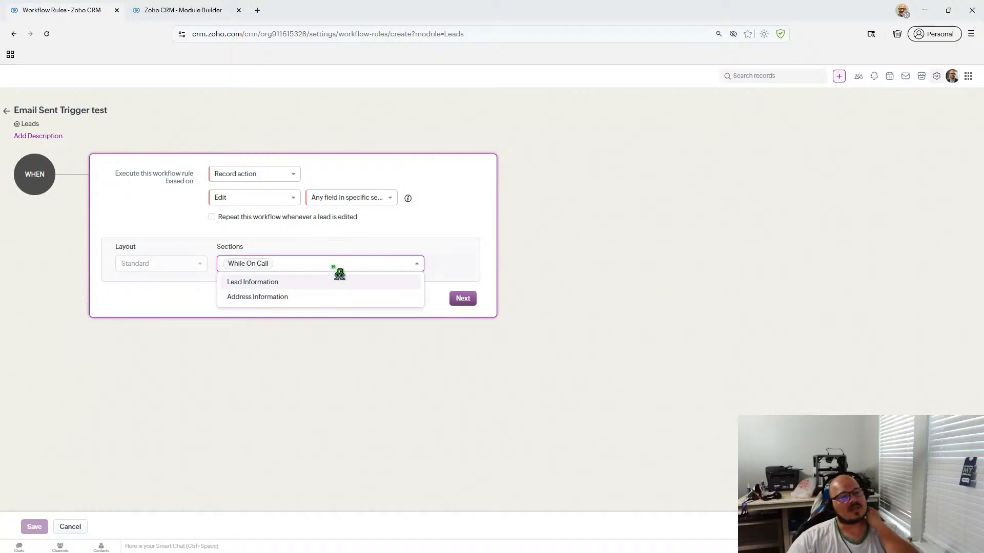
pyautogui.click(337, 282)
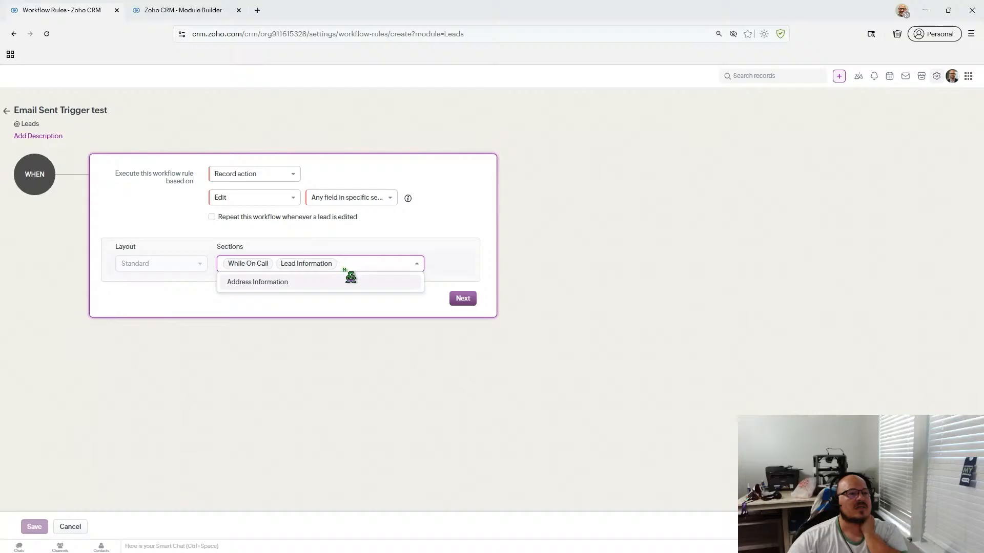
pyautogui.click(350, 279)
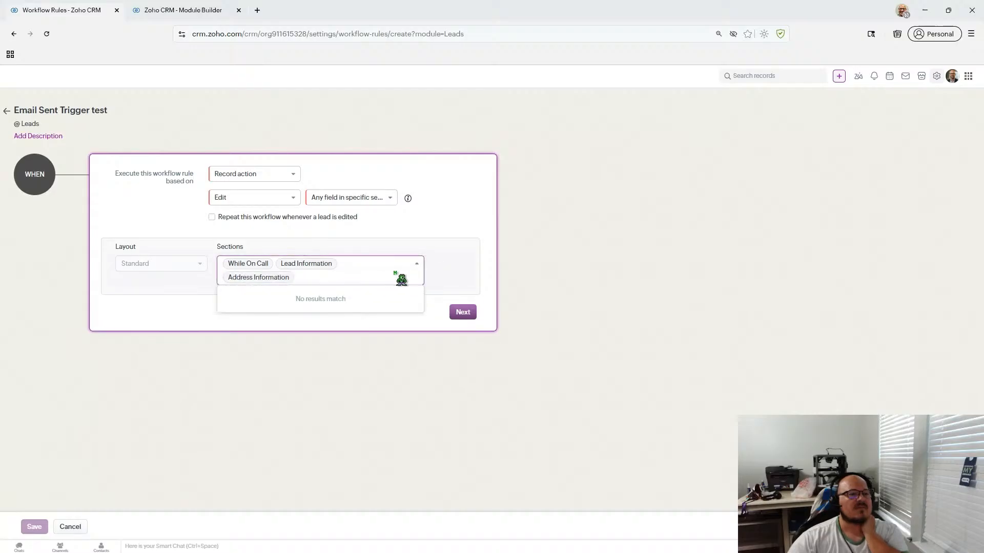
pyautogui.click(289, 278)
pyautogui.click(268, 265)
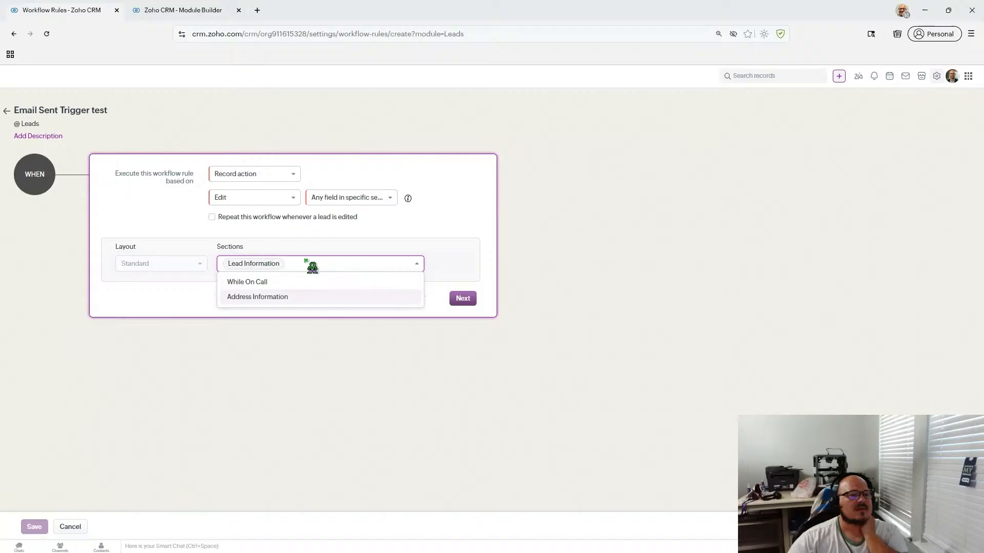
pyautogui.click(279, 264)
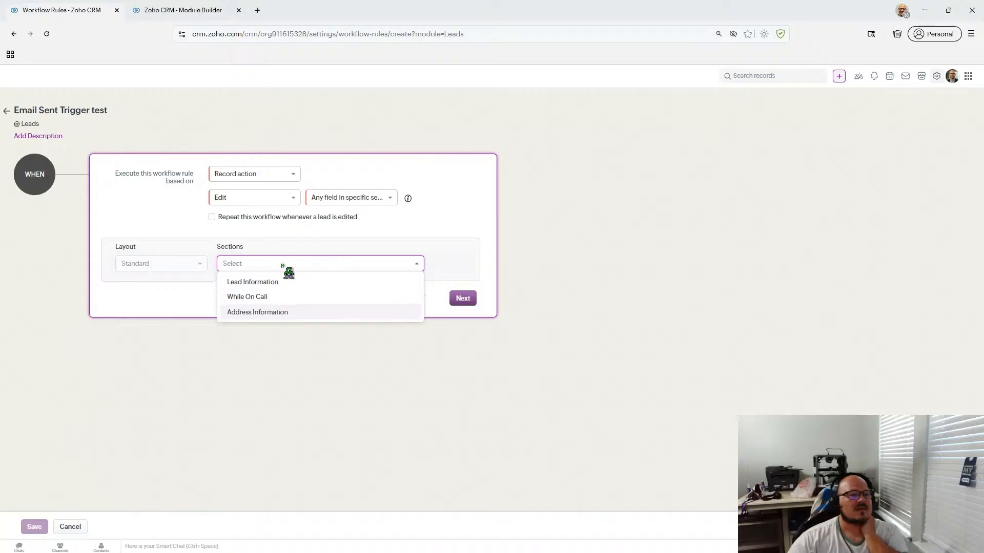
pyautogui.click(360, 199)
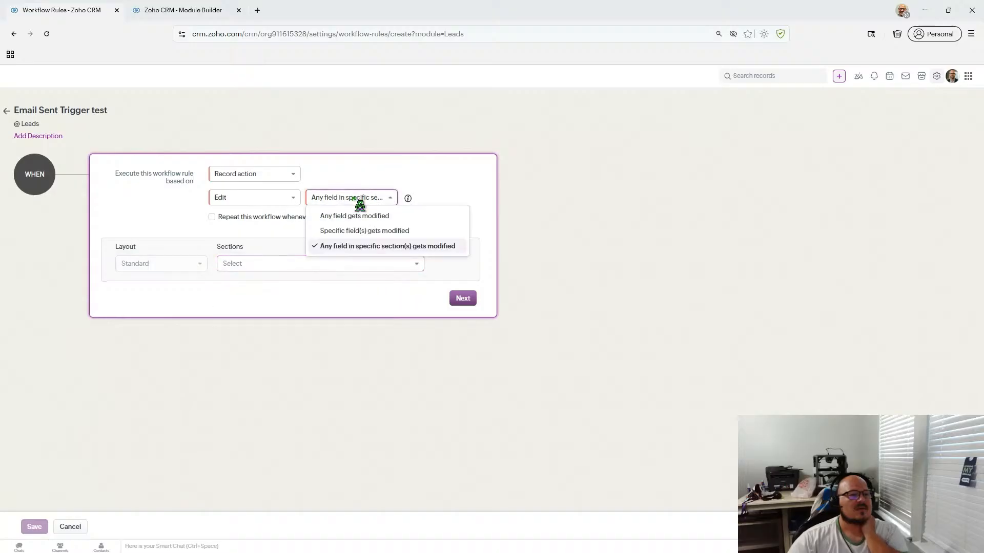
pyautogui.click(357, 247)
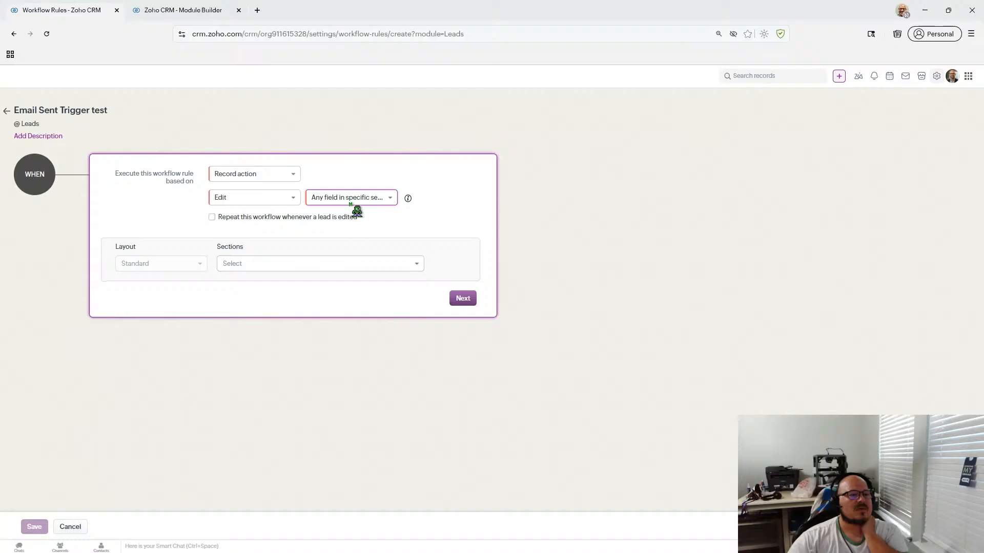
pyautogui.click(333, 262)
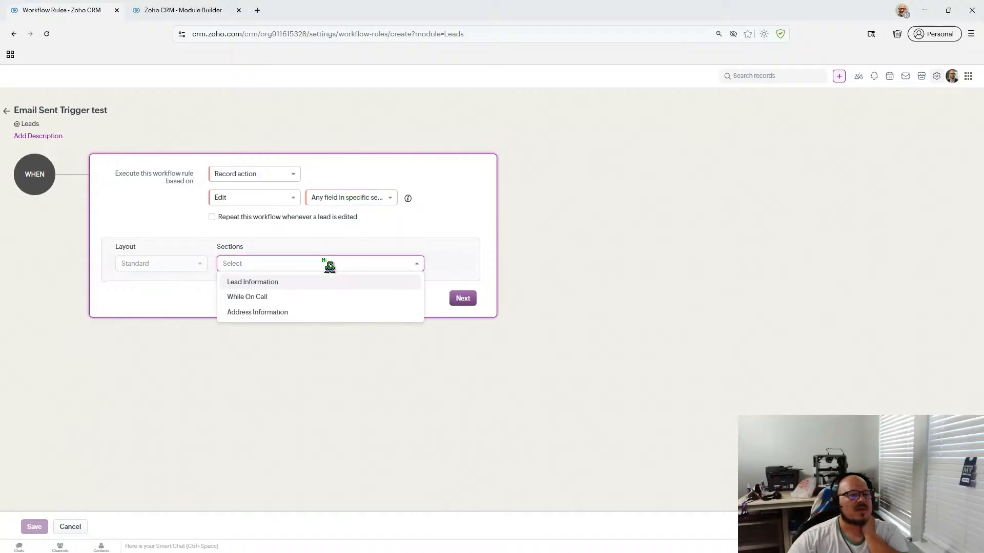
pyautogui.click(342, 201)
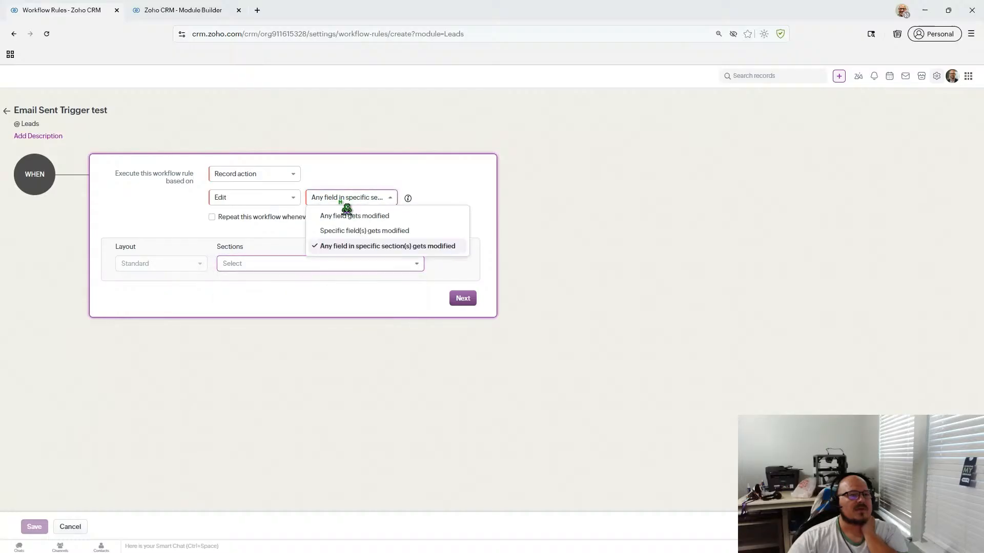
pyautogui.click(352, 246)
pyautogui.click(346, 200)
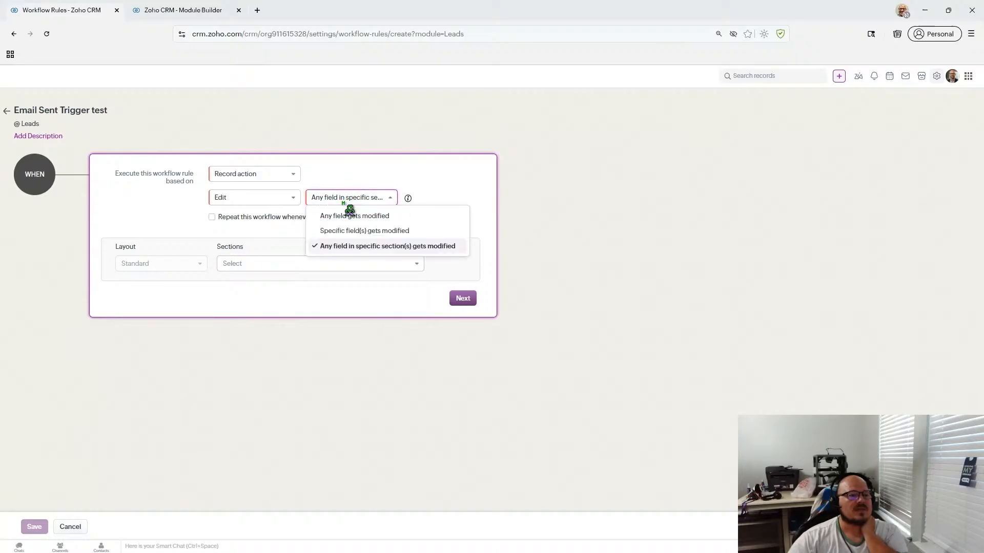
pyautogui.click(343, 231)
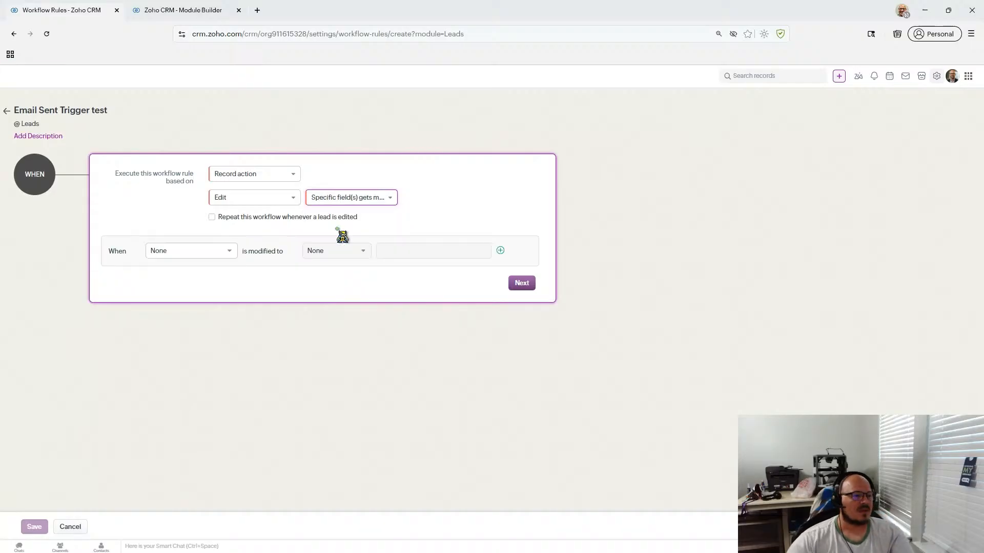
# - Watch the Email field for changes to a specific value, leaving the value blank
pyautogui.click(223, 255)
pyautogui.write('em')
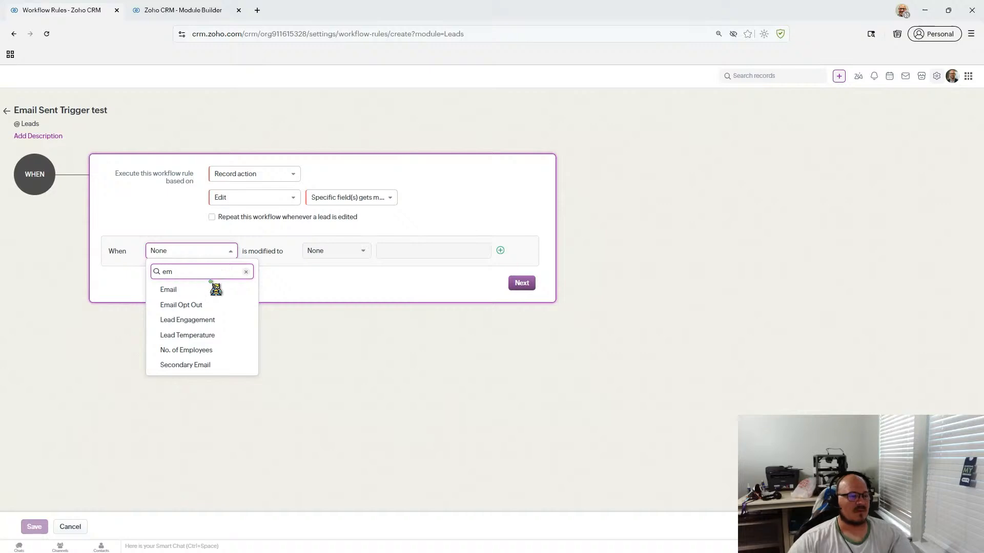
pyautogui.click(211, 289)
pyautogui.click(320, 253)
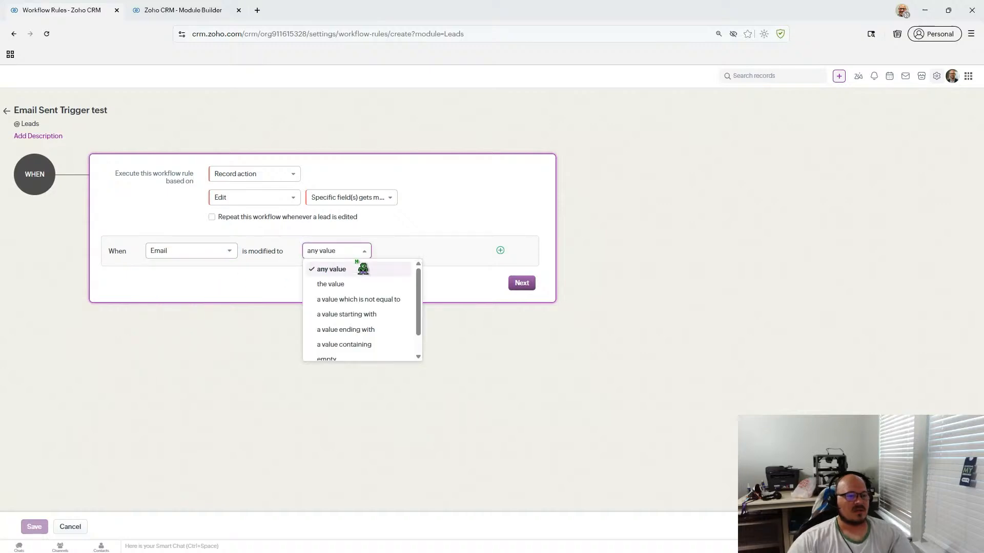
pyautogui.scroll(-1, 421, 306)
pyautogui.scroll(1, 424, 284)
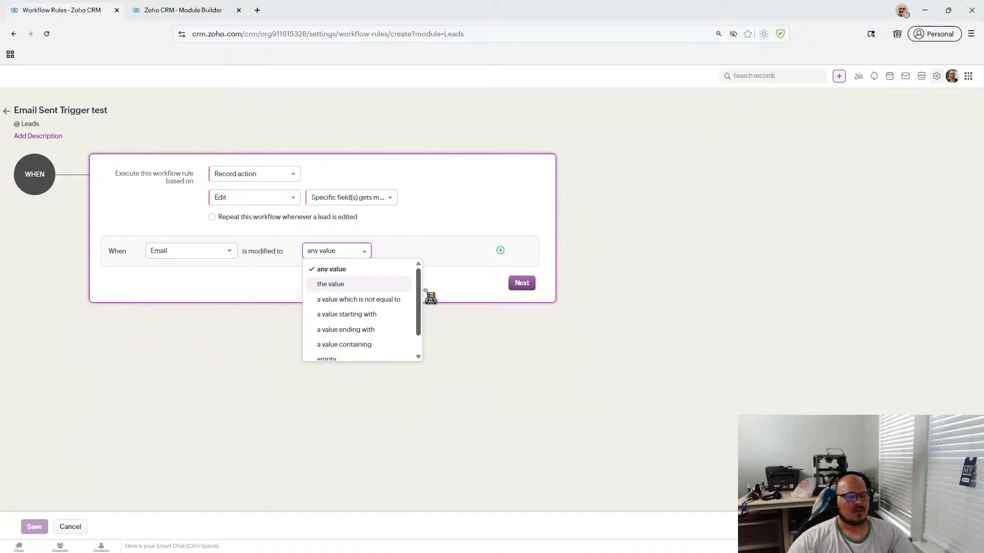
pyautogui.scroll(-1, 432, 308)
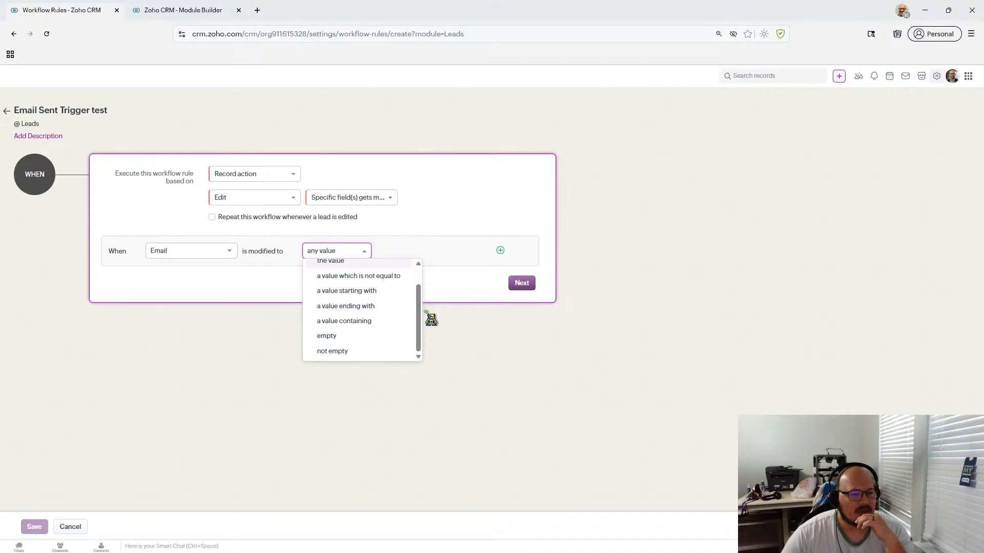
pyautogui.scroll(1, 396, 322)
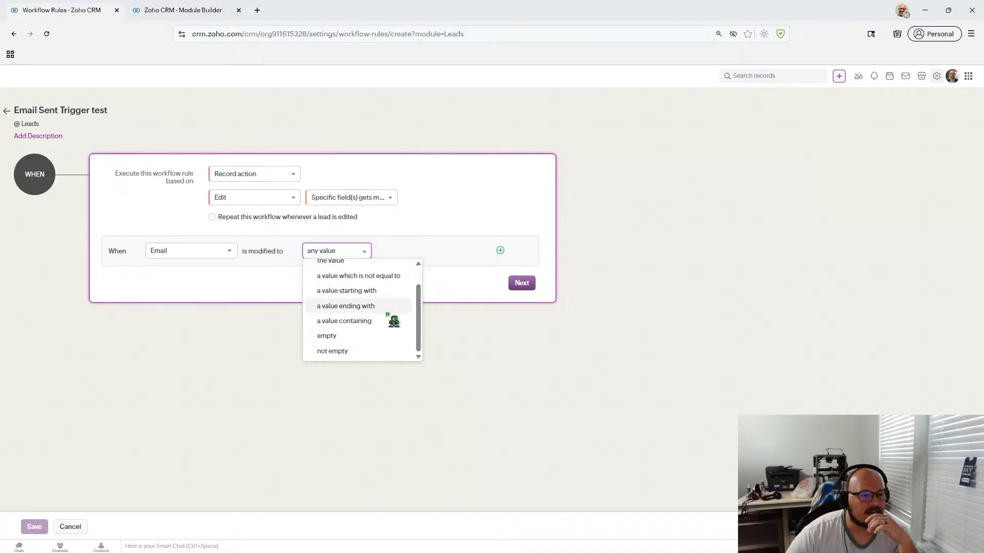
pyautogui.click(393, 284)
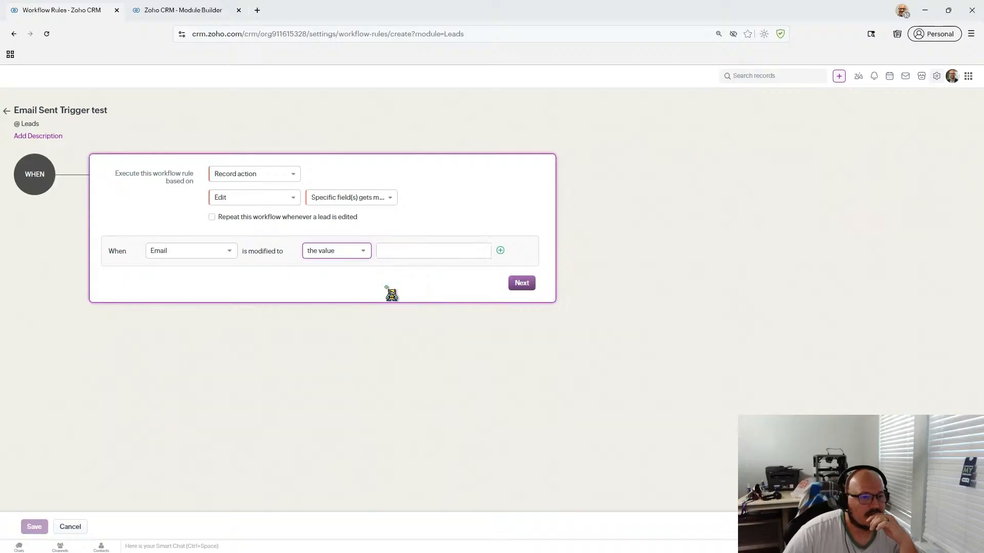
pyautogui.click(420, 248)
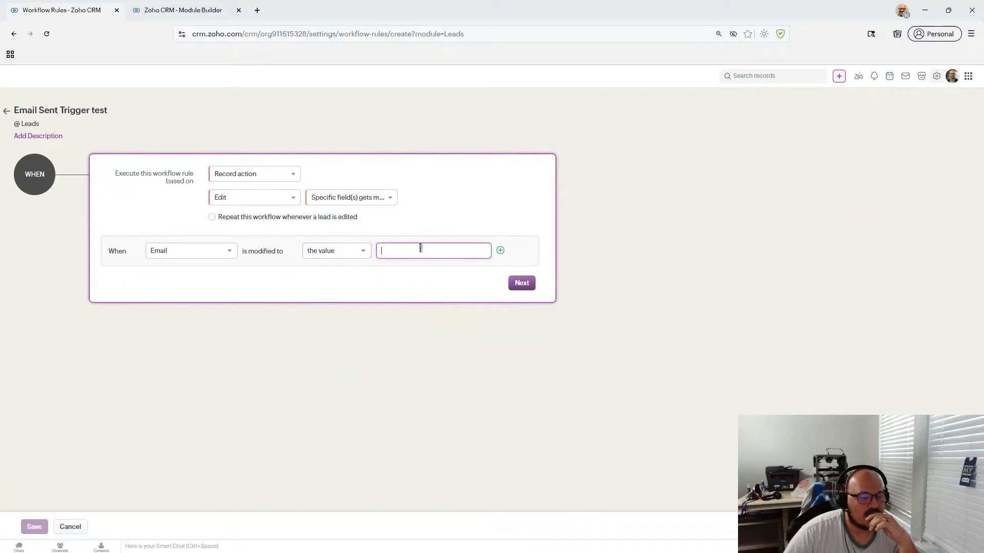
pyautogui.click(364, 256)
pyautogui.click(363, 255)
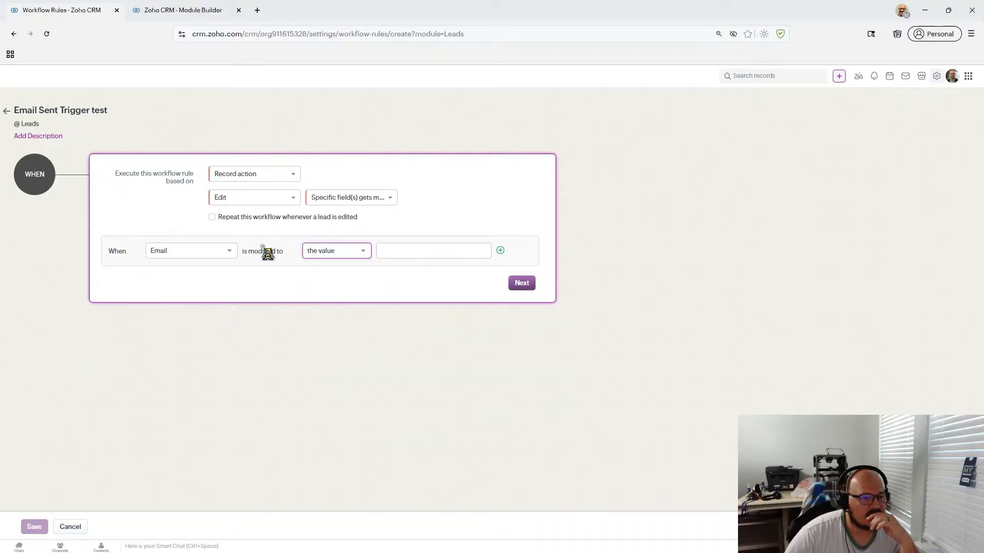
# - Review the field list keeping Email, then cancel the unsaved workflow rule
pyautogui.click(229, 252)
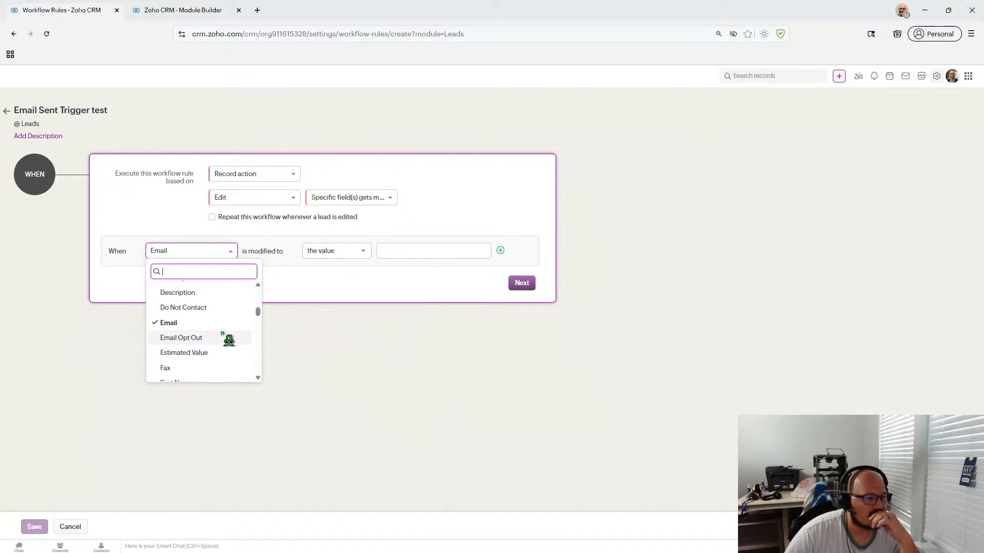
pyautogui.scroll(-1, 229, 340)
pyautogui.scroll(-2, 229, 340)
pyautogui.scroll(3, 229, 340)
pyautogui.scroll(-1, 229, 340)
pyautogui.scroll(1, 229, 339)
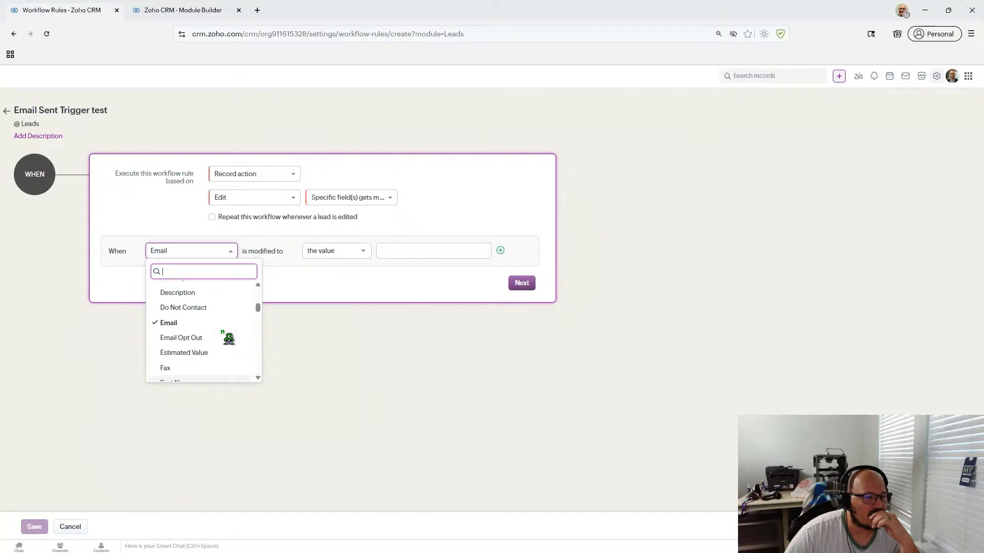
pyautogui.scroll(-1, 228, 339)
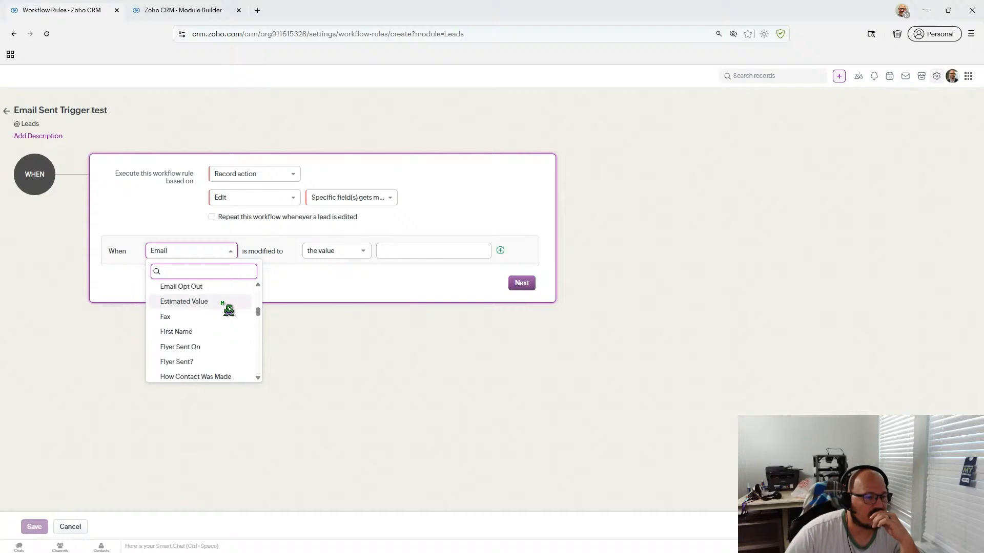
pyautogui.click(345, 288)
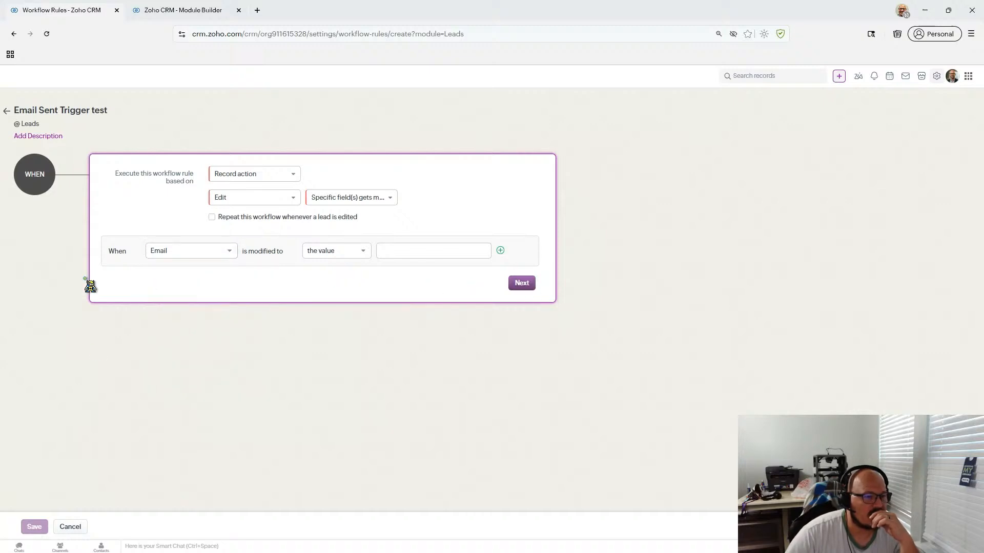
pyautogui.click(61, 528)
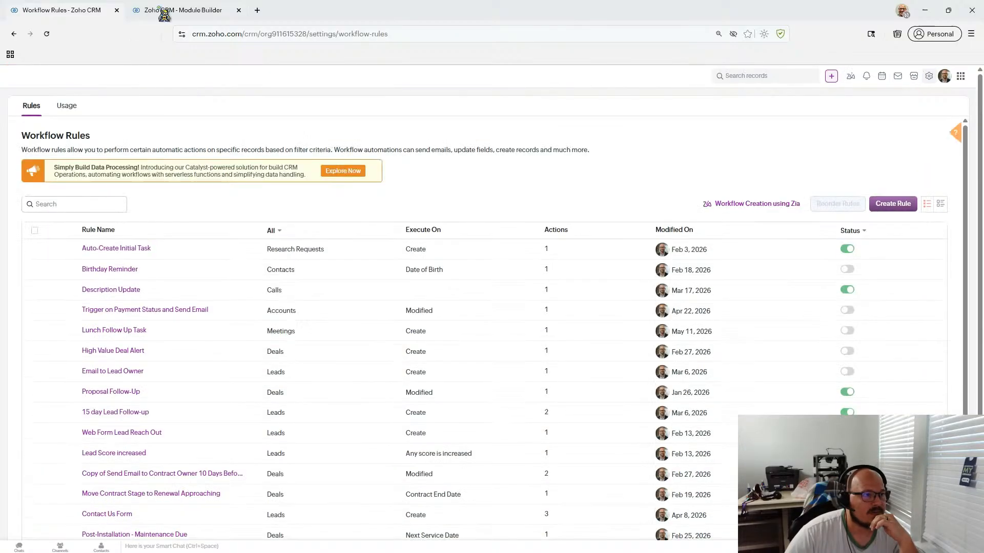
# - Open Map Dependency Fields from the Leads layout settings in the Module Builder
pyautogui.click(159, 7)
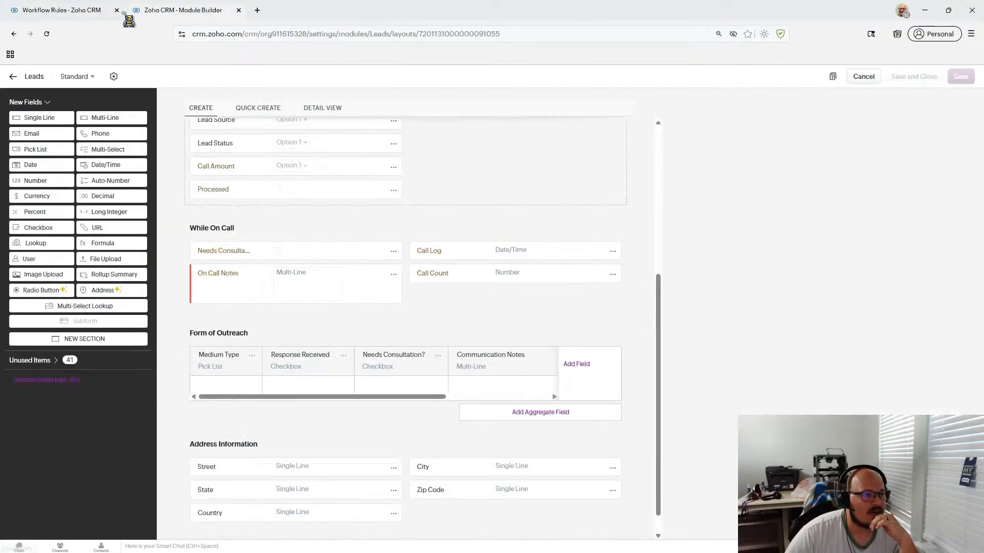
pyautogui.click(76, 12)
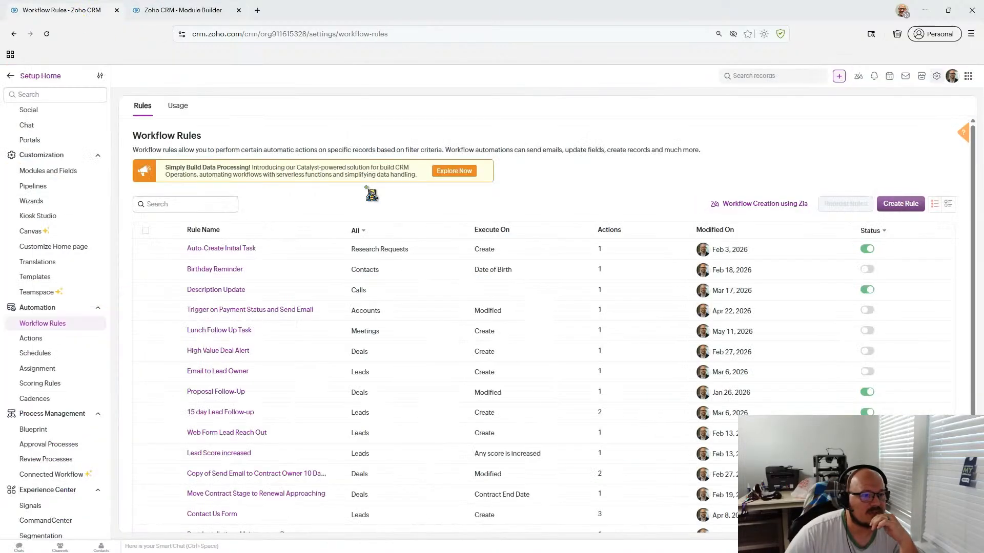
pyautogui.click(189, 13)
pyautogui.scroll(-1, 375, 261)
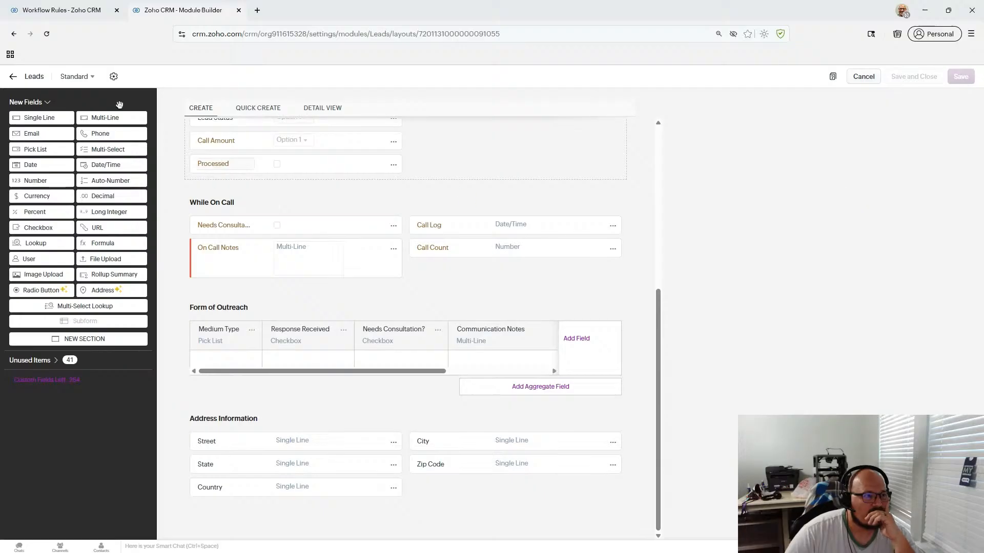
pyautogui.click(113, 76)
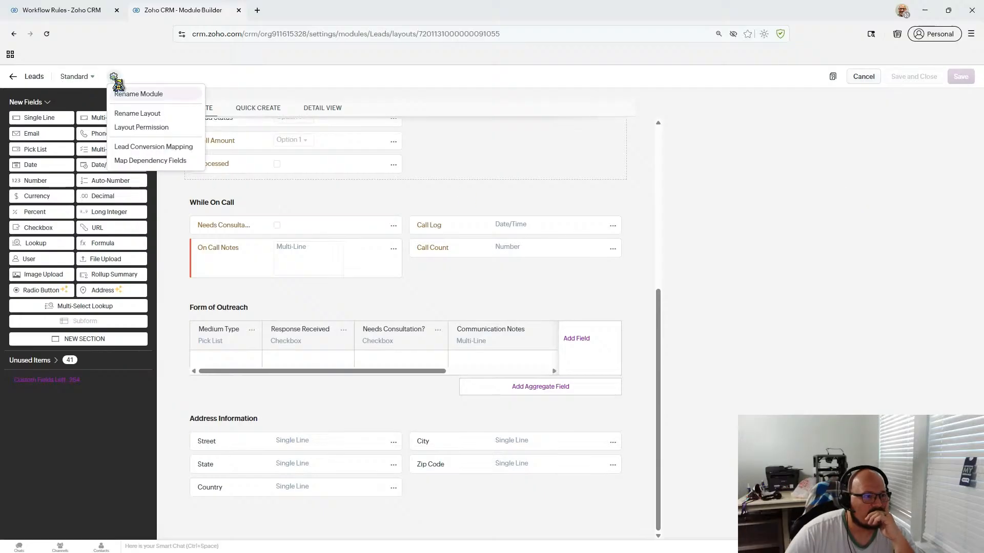
pyautogui.click(163, 161)
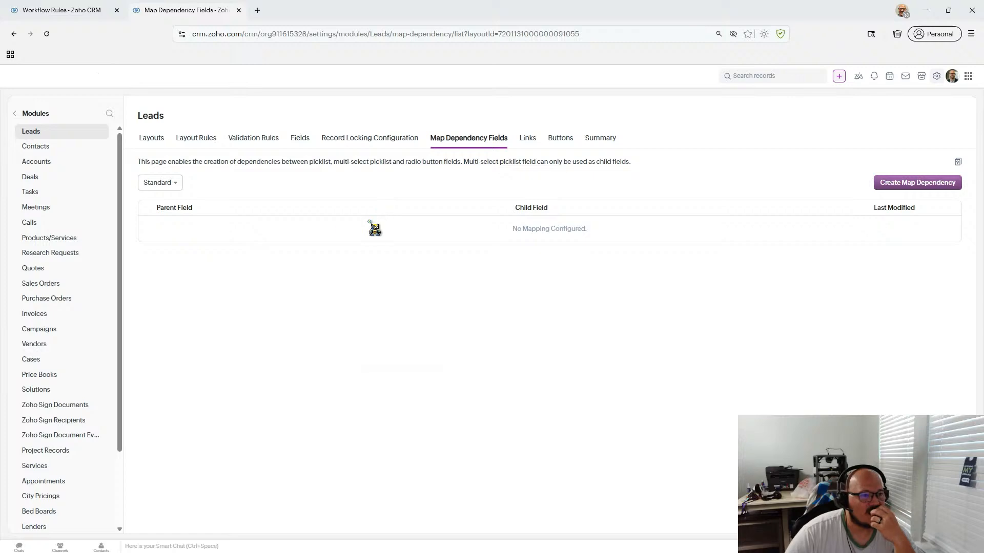
# - Try a Standard-layout map dependency, find no Medium Type parent, cancel, and go to Leads layouts
pyautogui.click(881, 183)
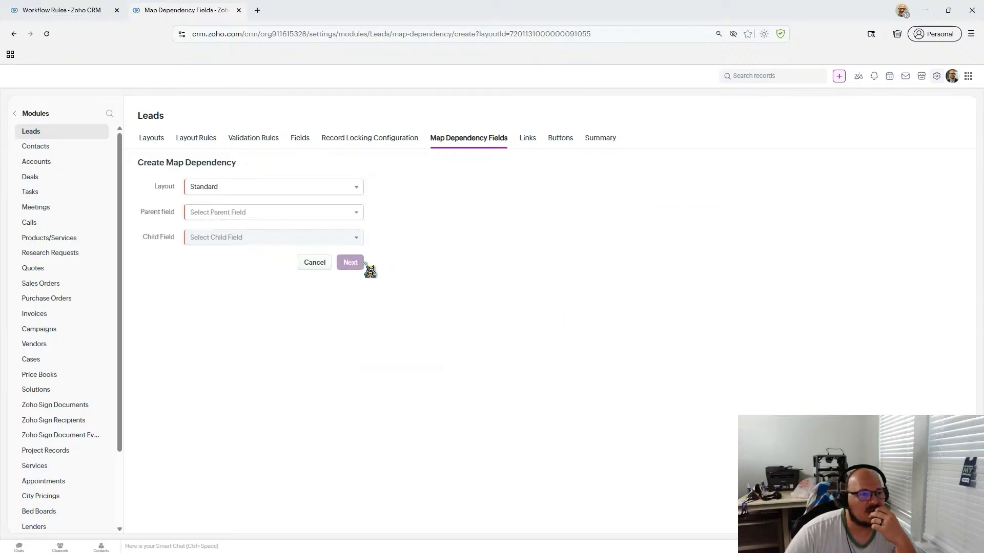
pyautogui.click(309, 192)
pyautogui.click(348, 201)
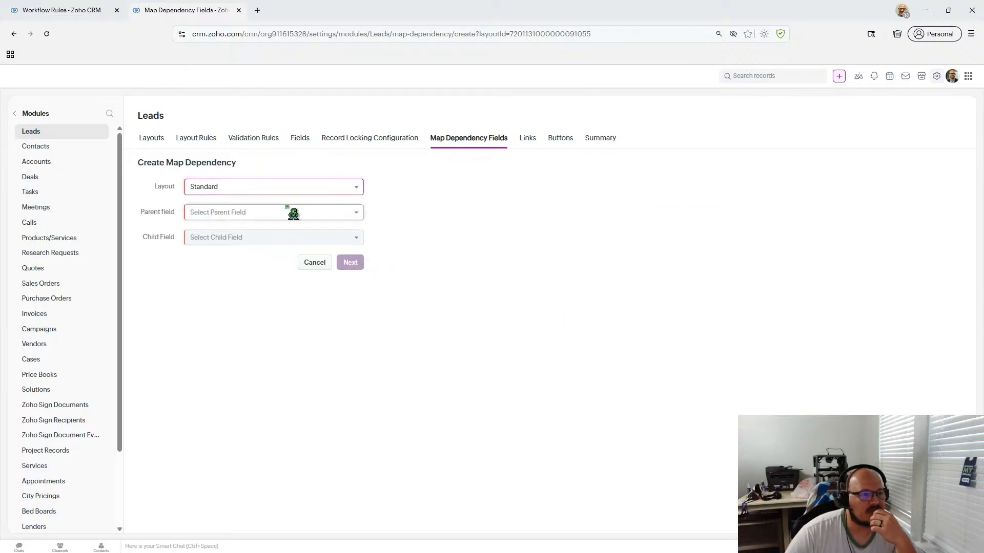
pyautogui.click(293, 213)
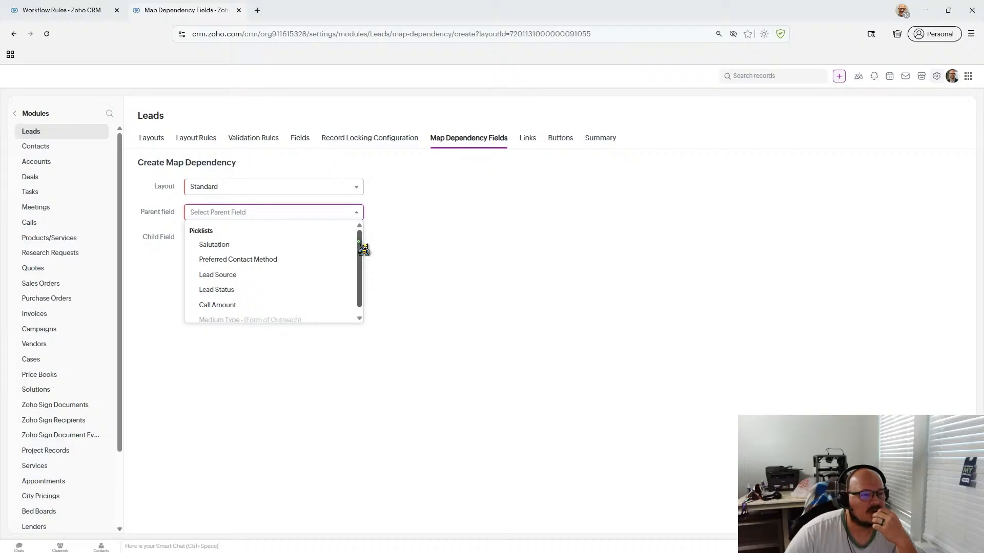
pyautogui.scroll(-1, 364, 250)
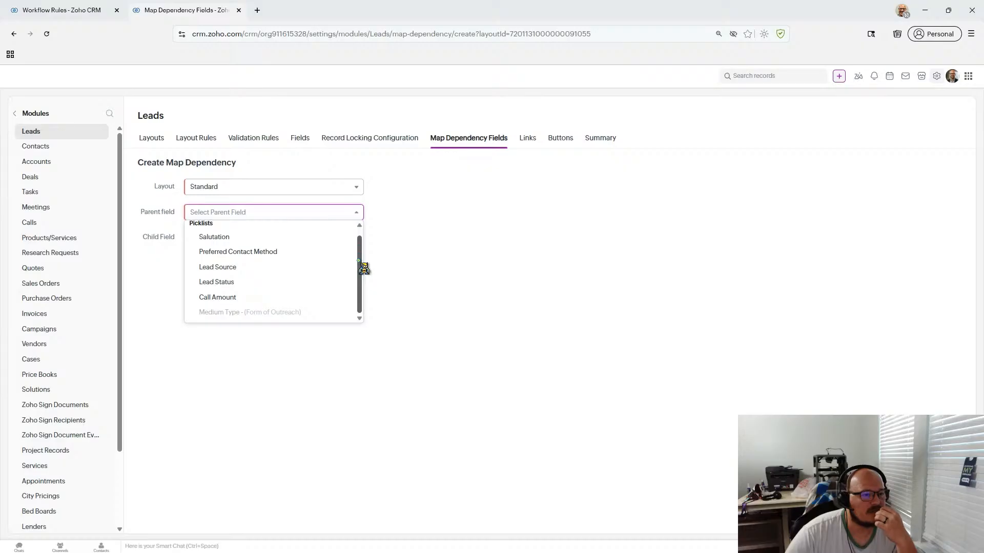
pyautogui.moveTo(304, 319)
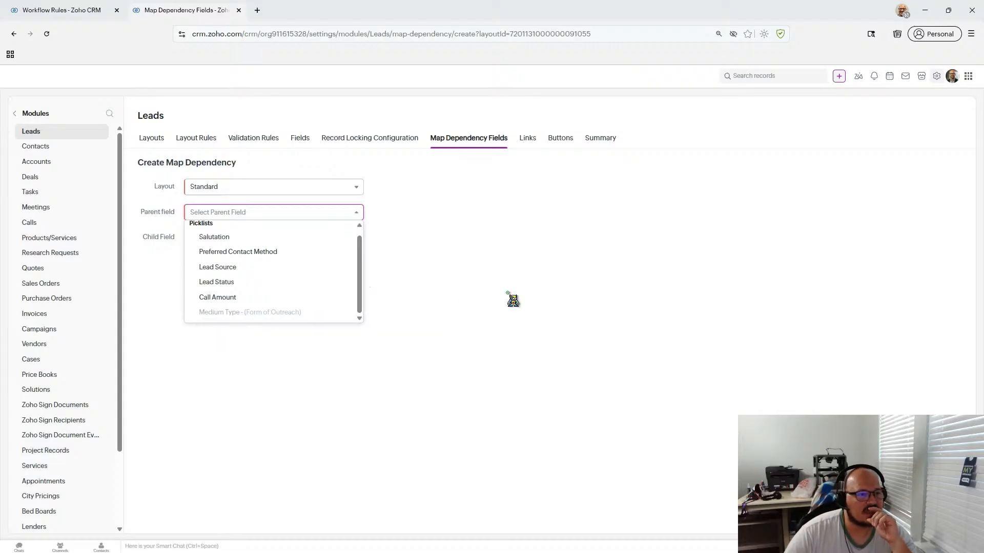
pyautogui.click(509, 294)
pyautogui.click(314, 264)
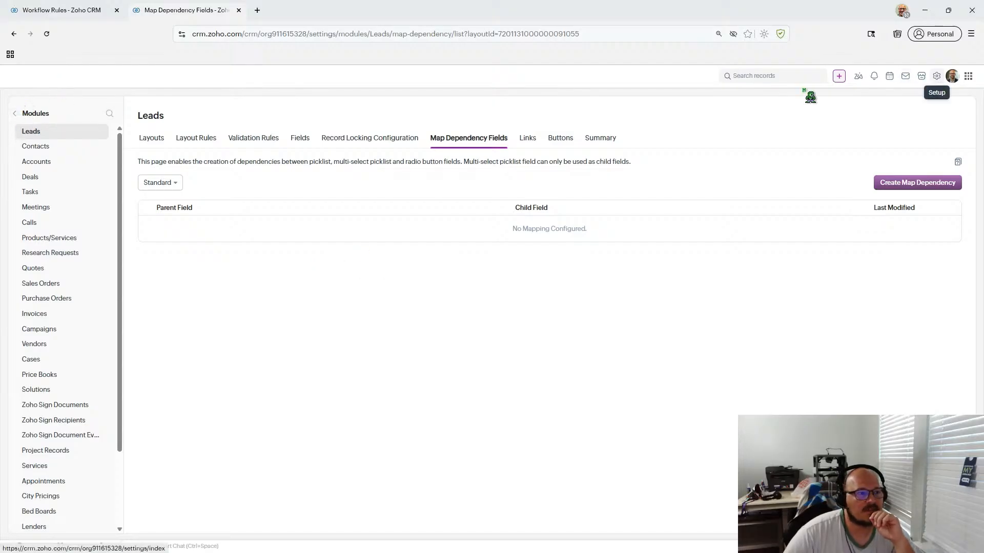
pyautogui.click(151, 138)
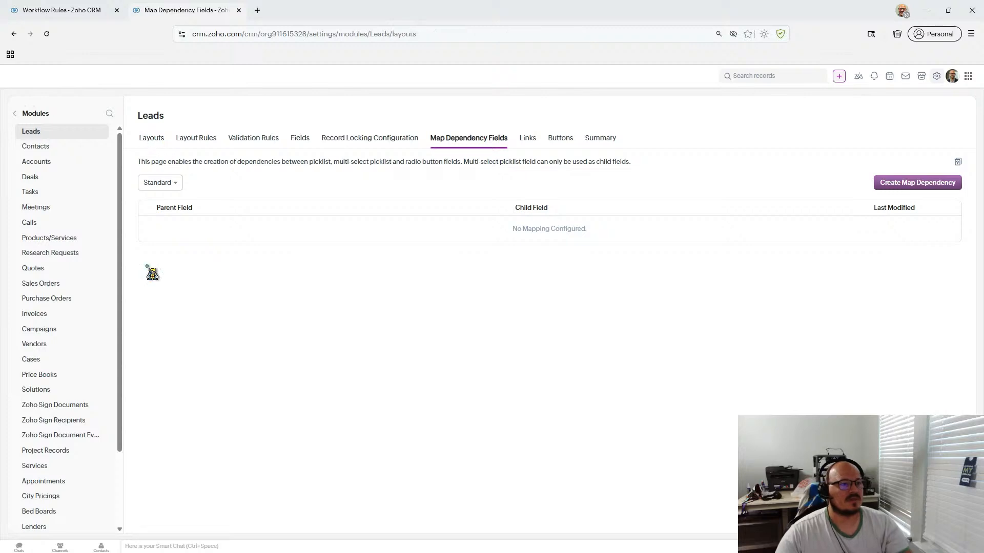
# - Review the Form of Outreach subform in the Standard Leads layout, then return to Workflow Rules
pyautogui.click(162, 231)
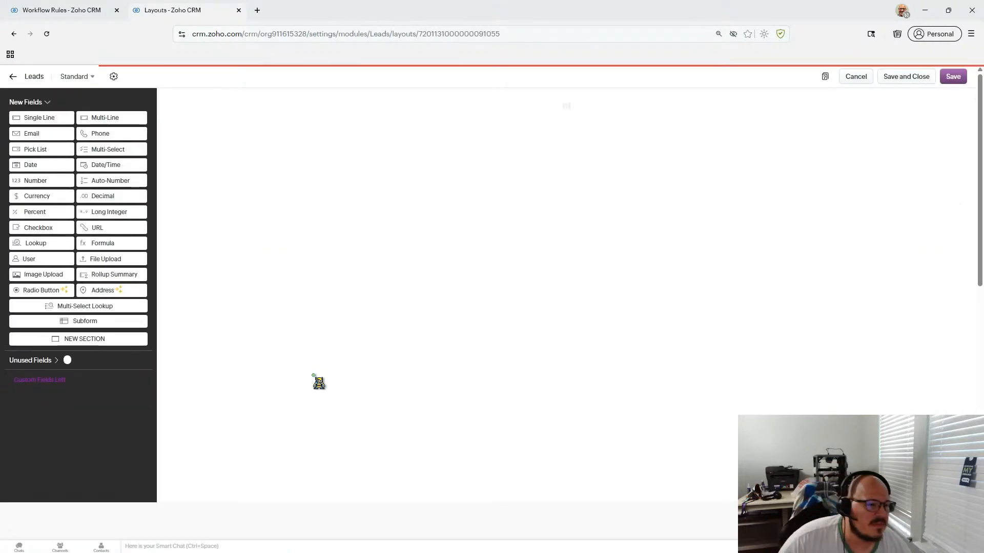
pyautogui.scroll(-5, 237, 424)
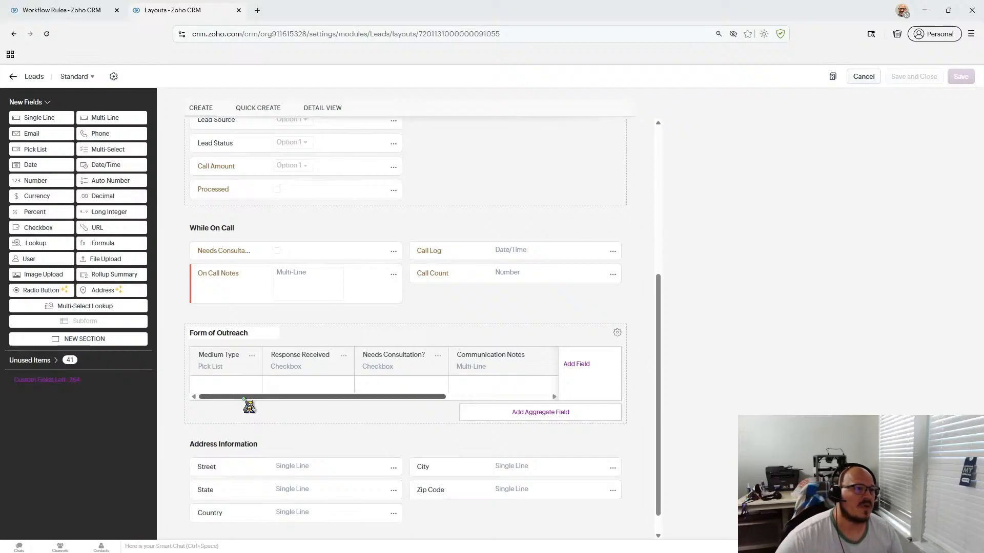
pyautogui.click(84, 15)
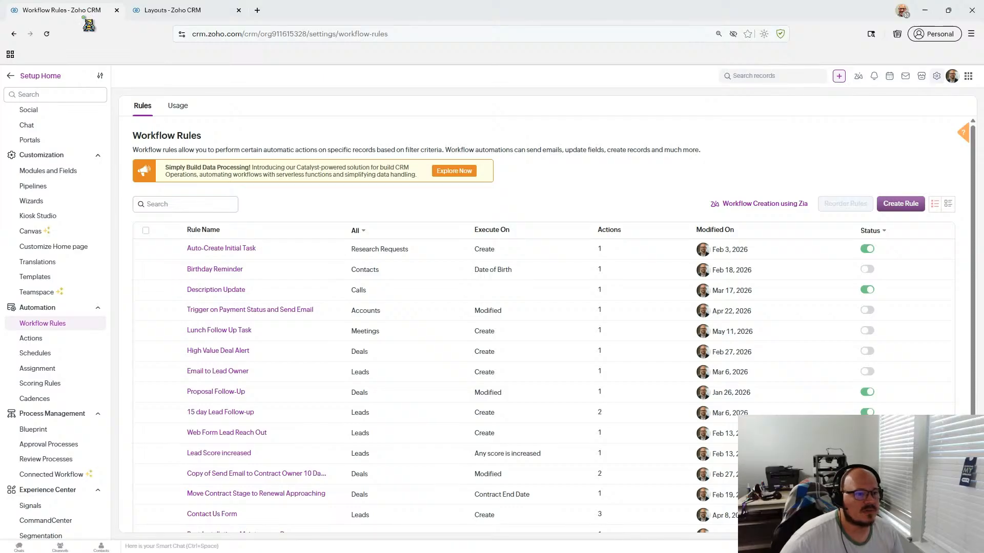
# - Go to Leads and open Test Lead, showing two phone calls and one text in Form of Outreach
pyautogui.click(23, 77)
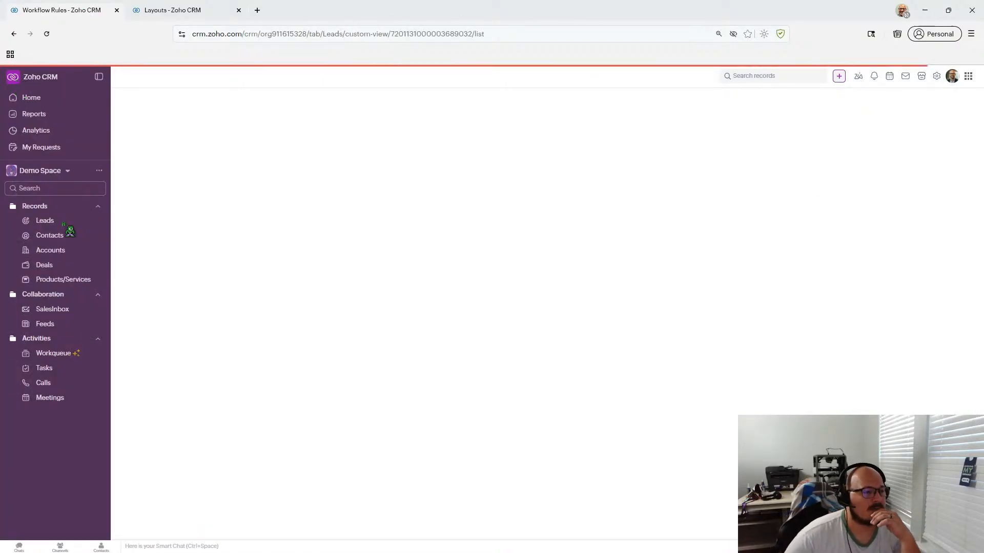
pyautogui.scroll(-1, 461, 169)
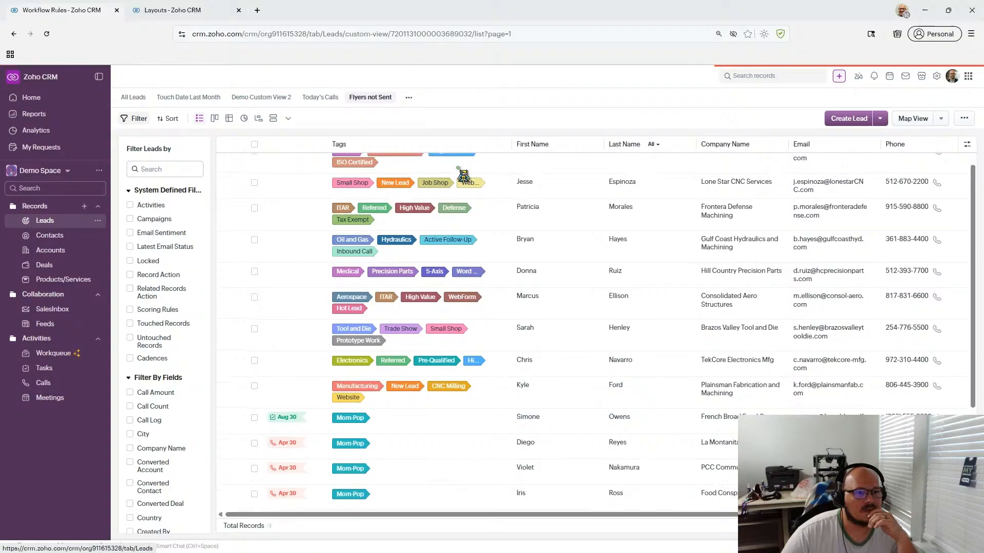
pyautogui.click(461, 161)
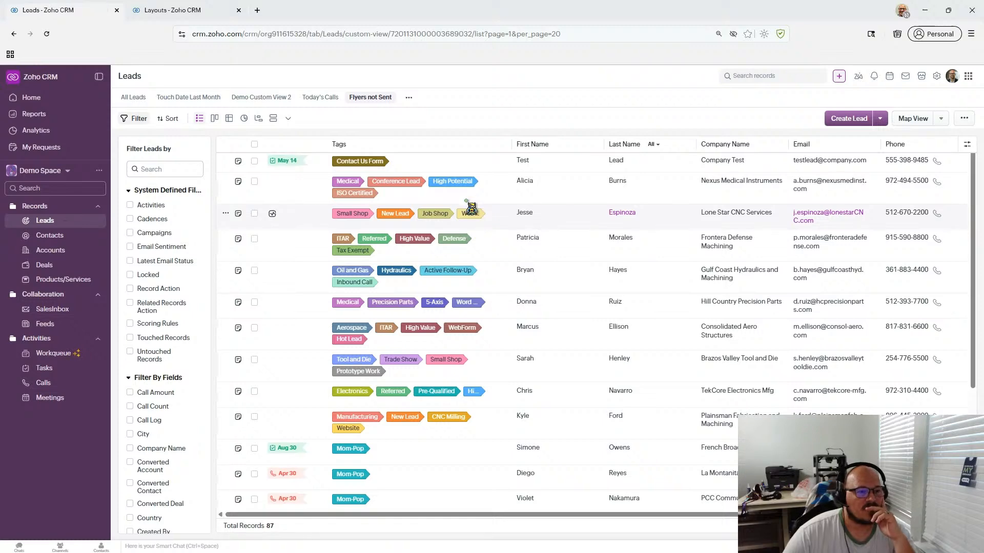
pyautogui.click(503, 167)
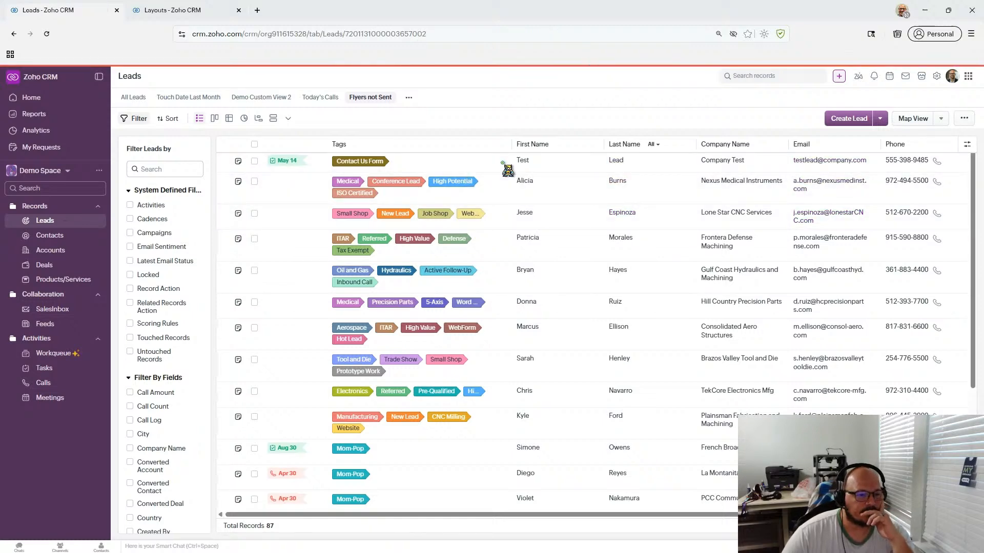
pyautogui.scroll(-7, 506, 170)
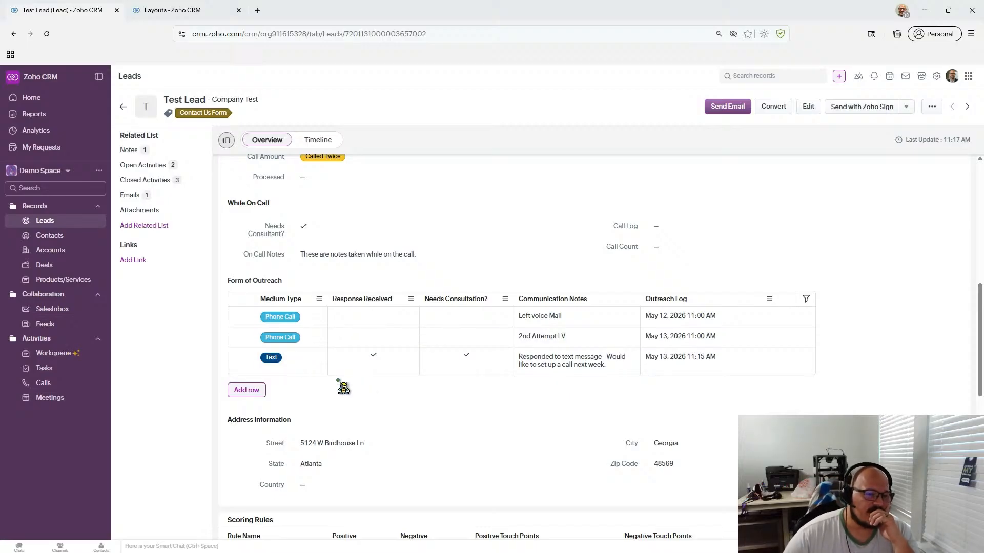
pyautogui.scroll(2, 342, 388)
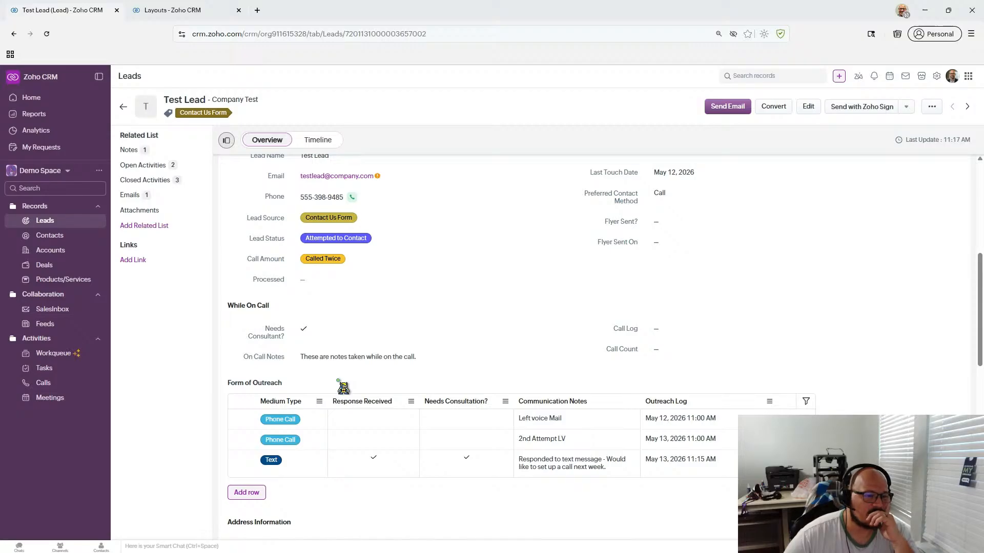
pyautogui.scroll(-1, 342, 388)
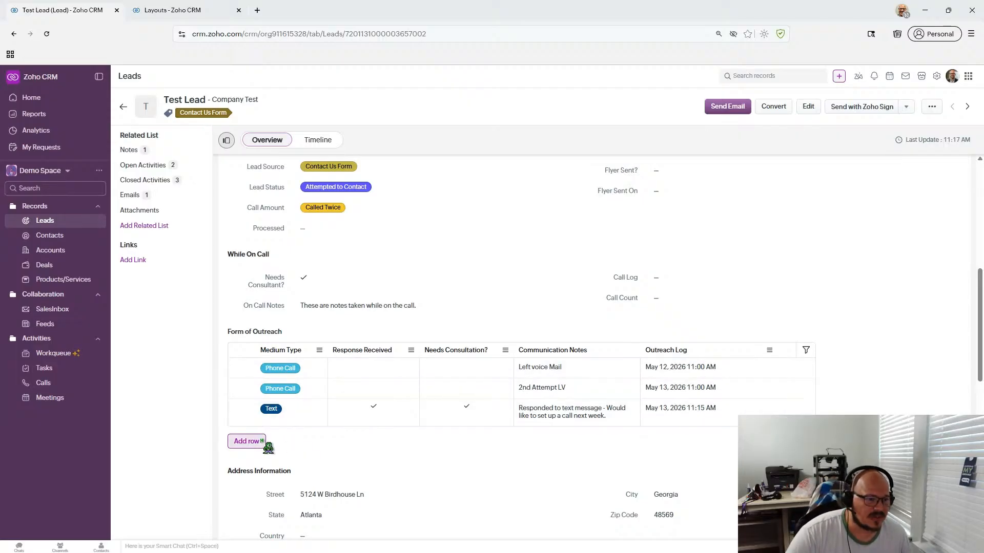
pyautogui.click(261, 441)
pyautogui.click(291, 436)
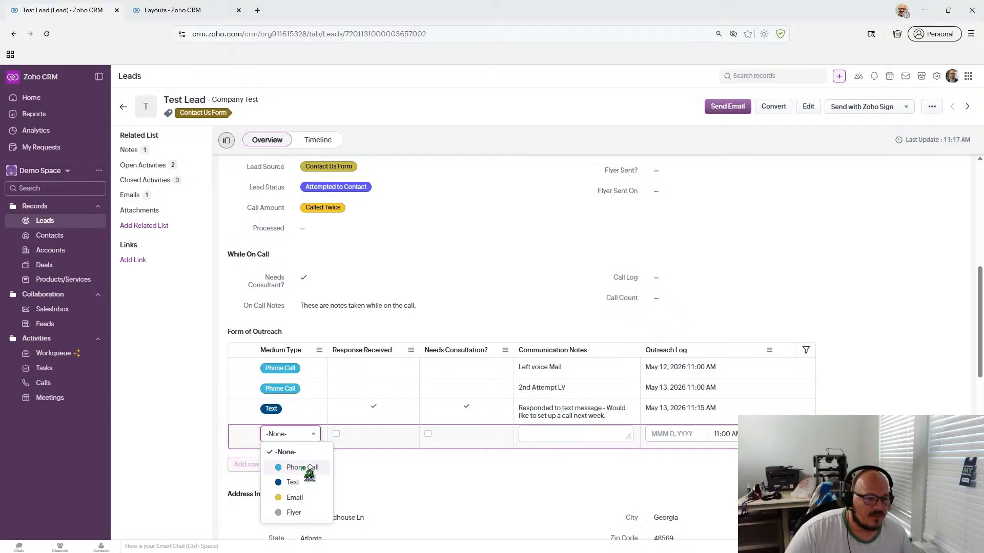
pyautogui.click(371, 458)
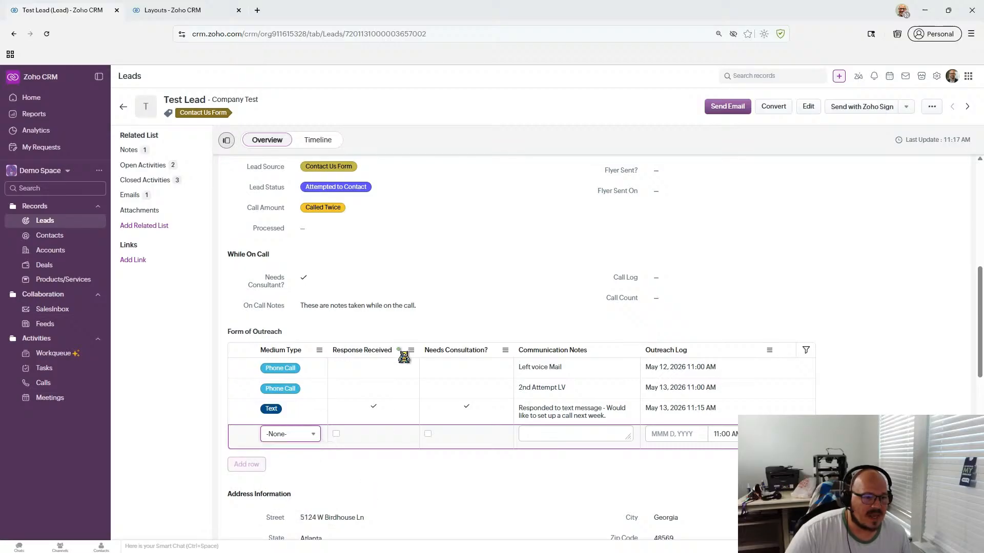
pyautogui.click(308, 436)
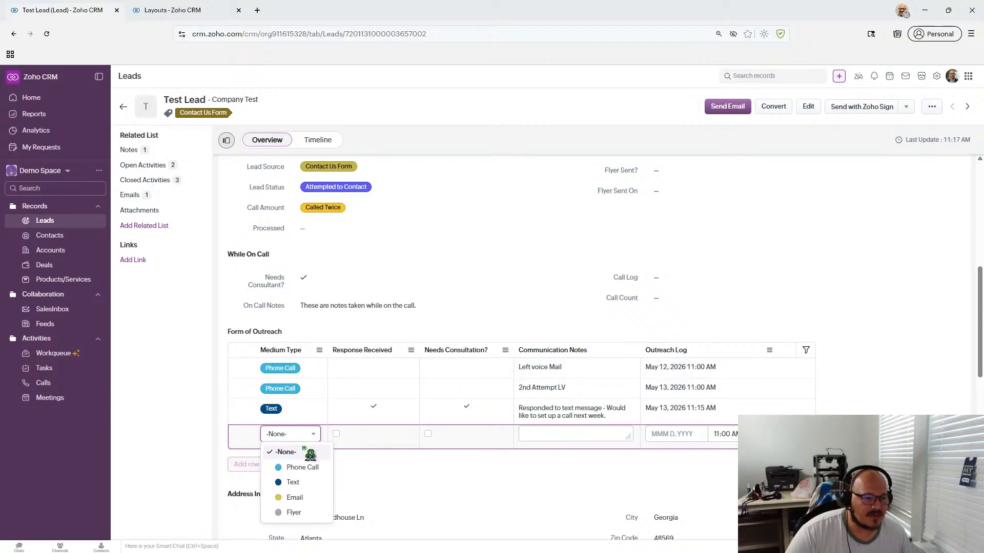
pyautogui.click(389, 504)
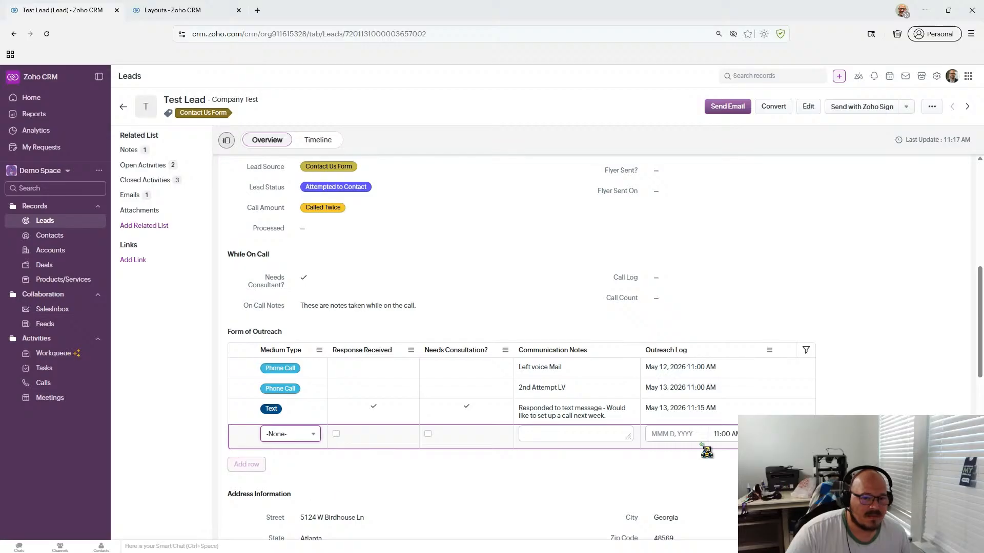
pyautogui.click(805, 452)
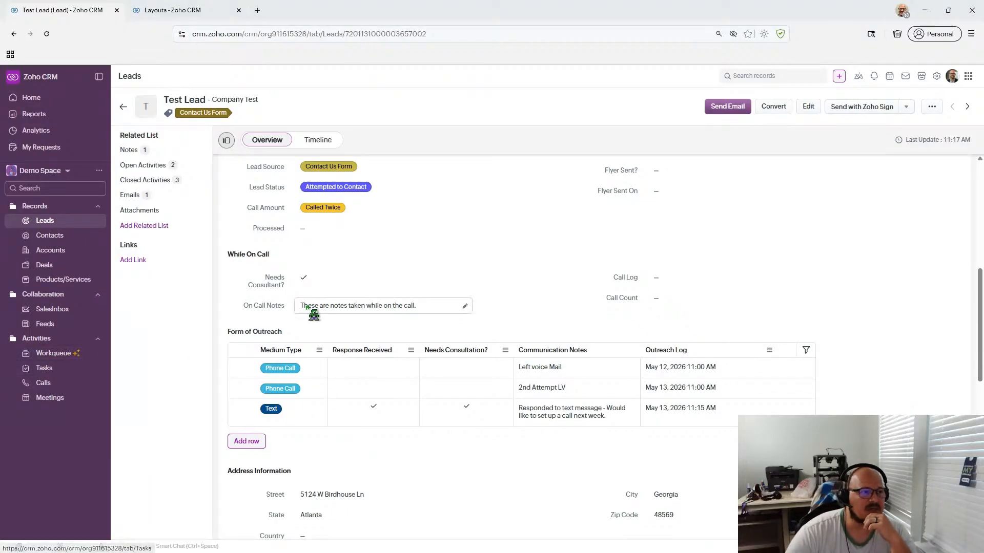
# - In the Standard Leads layout, bring up field types for a new Form of Outreach column
pyautogui.click(179, 12)
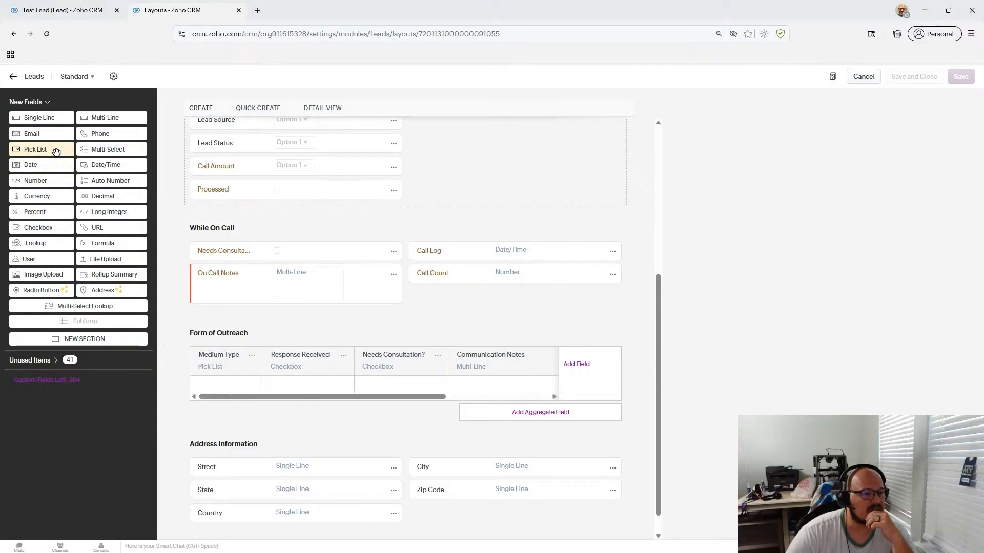
pyautogui.moveTo(56, 152)
pyautogui.mouseDown()
pyautogui.moveTo(222, 358)
pyautogui.moveTo(274, 370)
pyautogui.moveTo(161, 227)
pyautogui.moveTo(49, 143)
pyautogui.mouseUp()
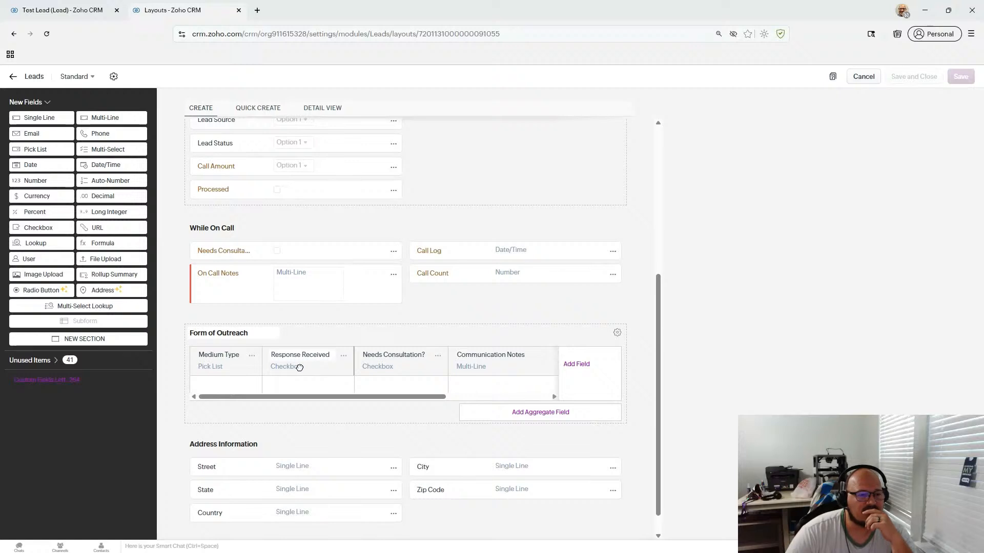
pyautogui.click(590, 366)
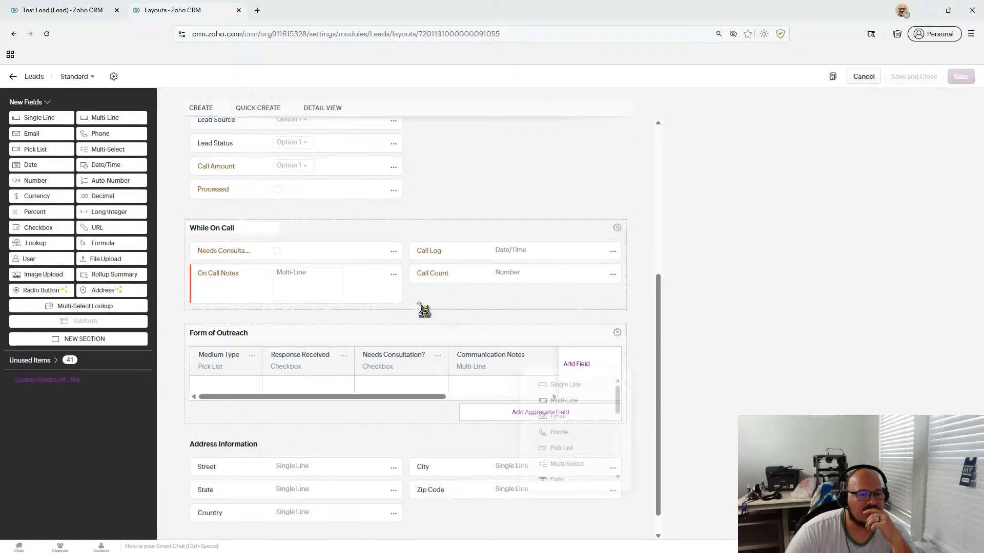
# - Add a pick list column to Form of Outreach labelled 'Attempt Count'
pyautogui.click(584, 449)
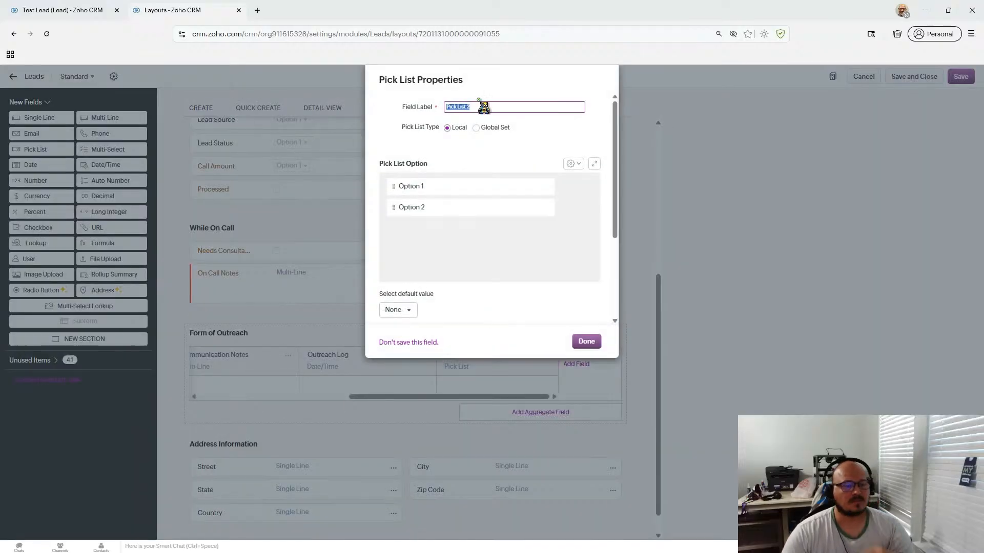
pyautogui.write('Attewmpt')
pyautogui.press('BackSpace')
pyautogui.press('BackSpace')
pyautogui.press('BackSpace')
pyautogui.press('BackSpace')
pyautogui.press('BackSpace')
pyautogui.write('empt')
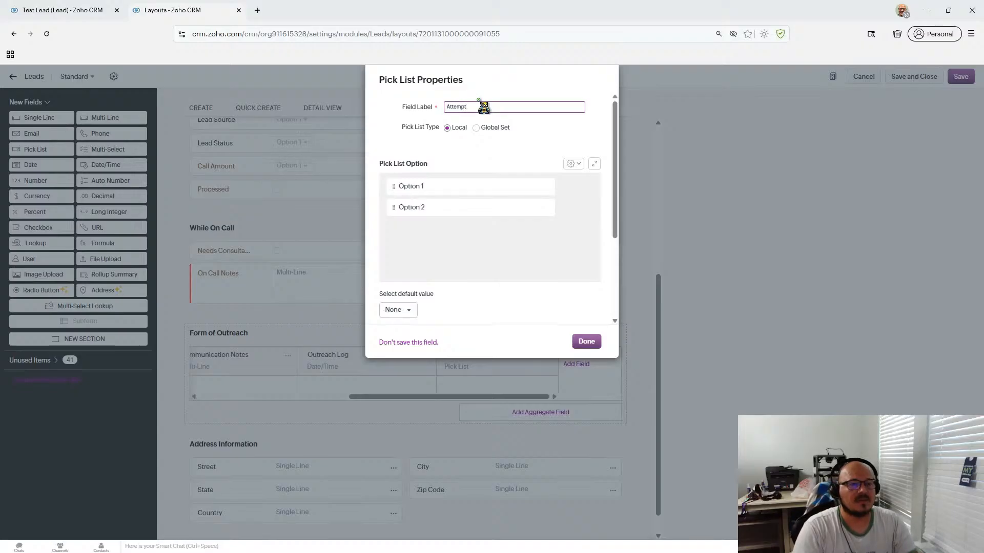
pyautogui.write(' Count')
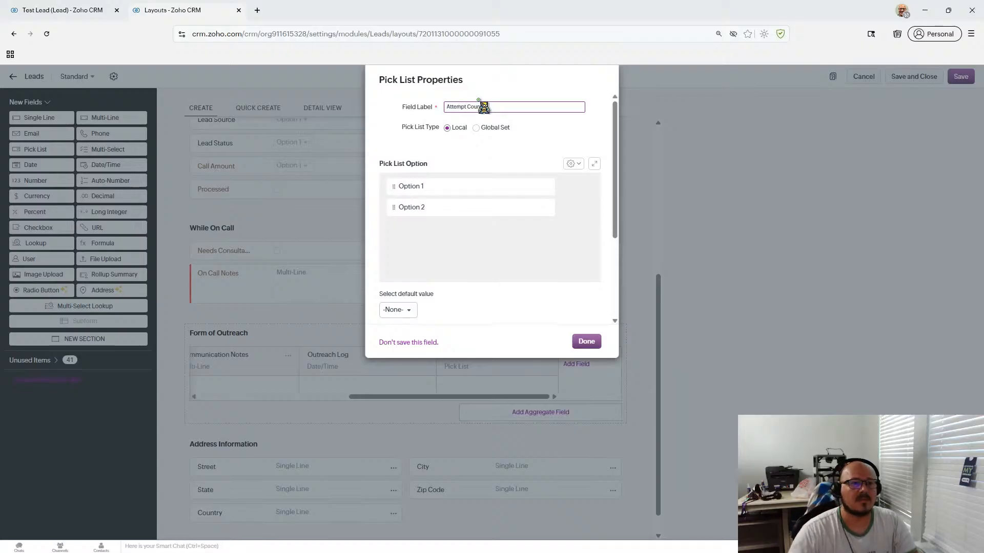
# - Enter the options 1st Attempt, 2nd Attempt and a new third option, 3rd Attempt
pyautogui.click(424, 186)
pyautogui.moveTo(446, 186); pyautogui.dragTo(337, 198)
pyautogui.write('1st ')
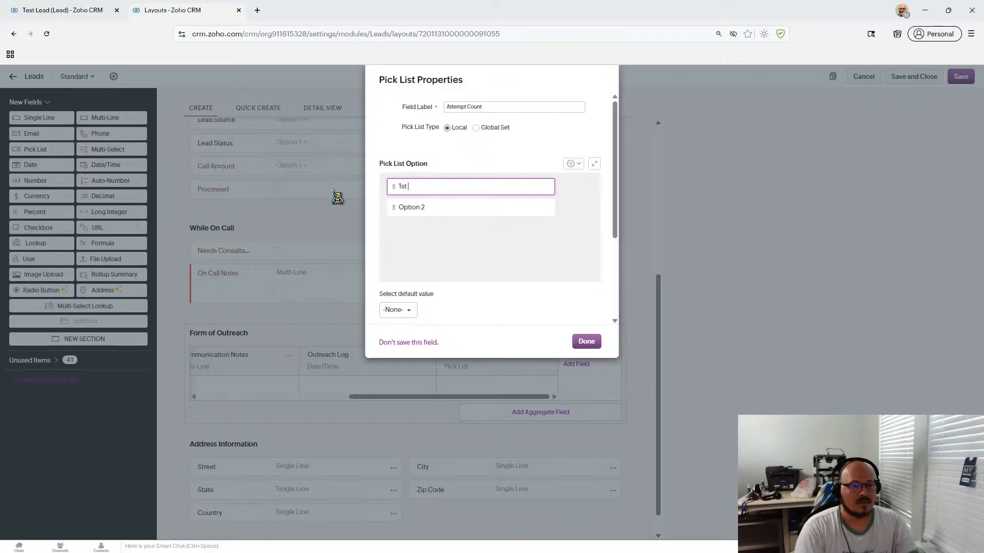
pyautogui.write('Attempt')
pyautogui.press('Tab')
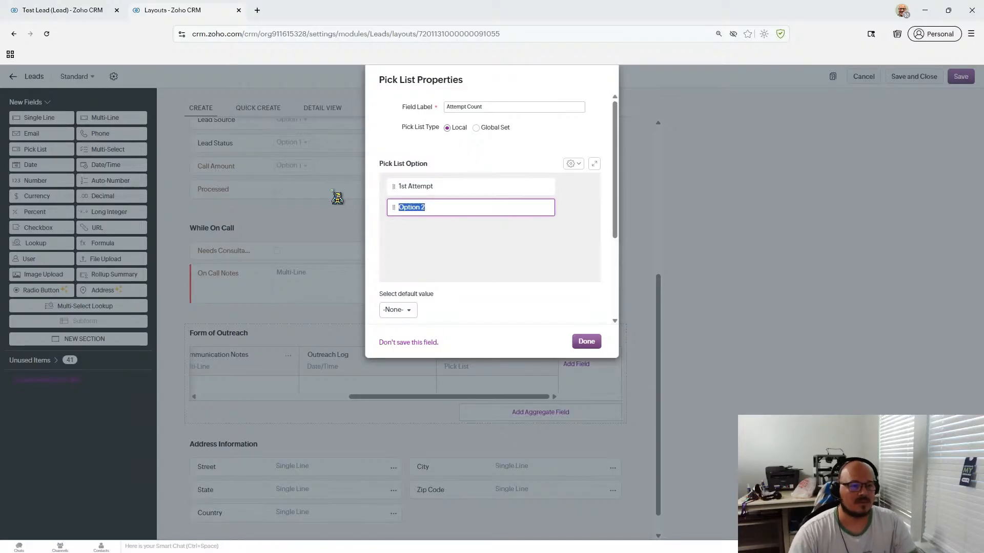
pyautogui.write('2nd')
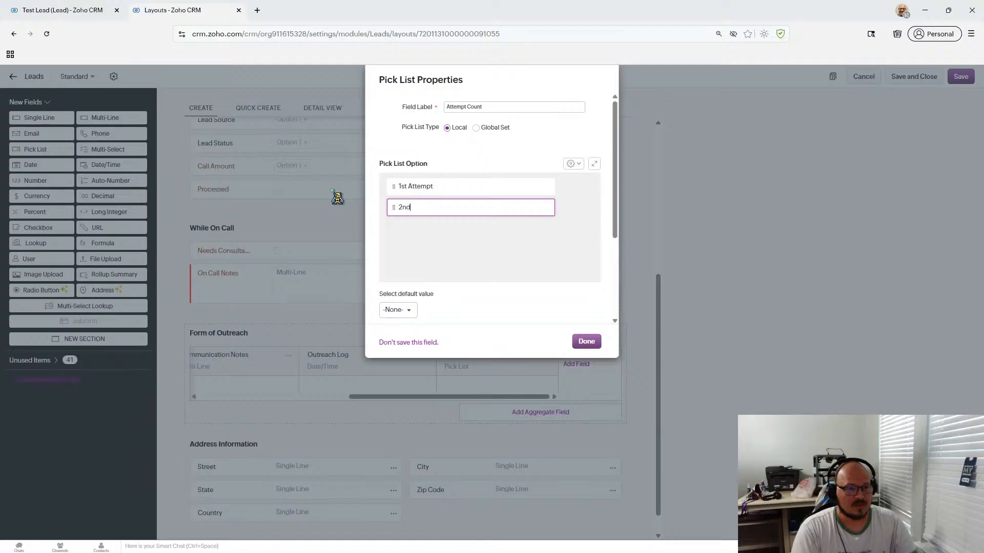
pyautogui.write(' AS')
pyautogui.write('tempt')
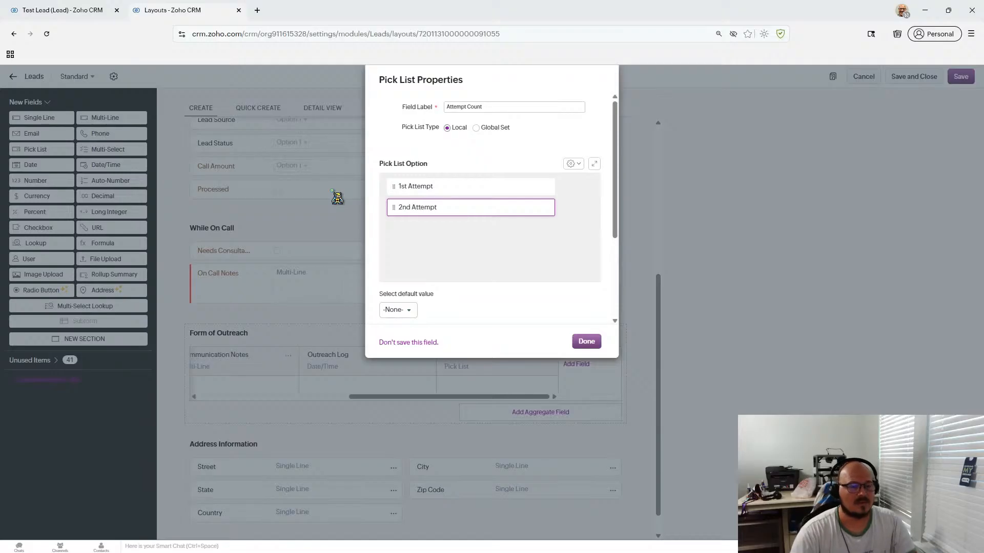
pyautogui.click(563, 208)
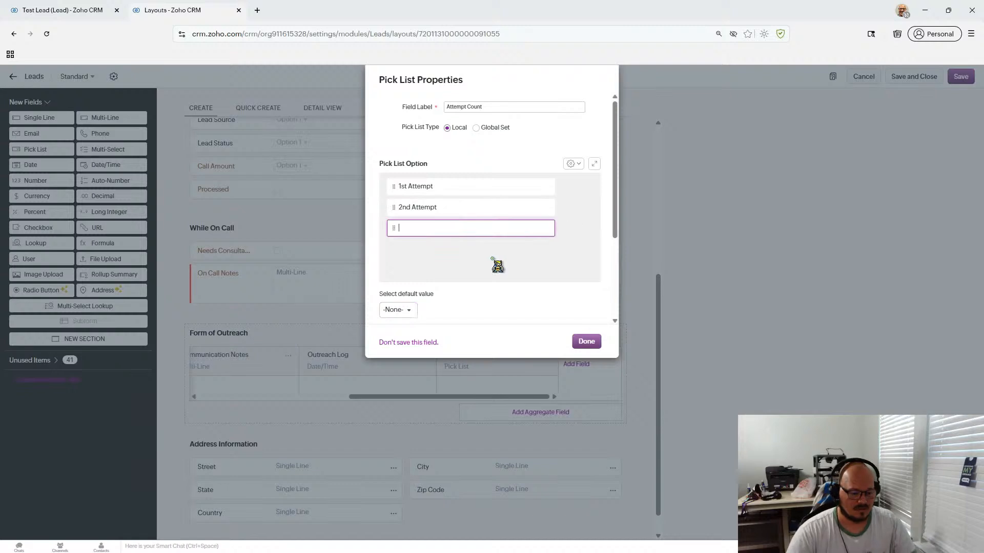
pyautogui.write('3rd Attempt')
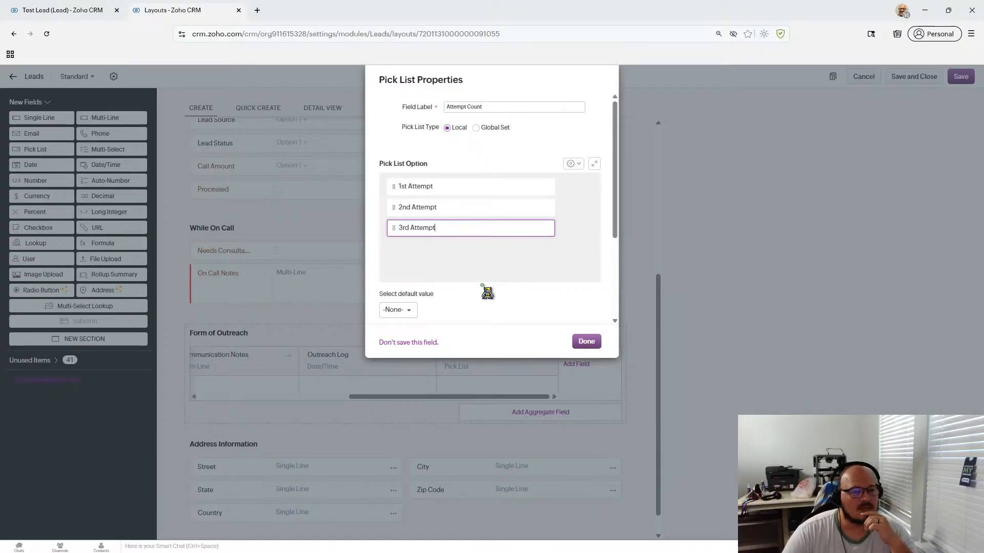
pyautogui.scroll(-1, 524, 262)
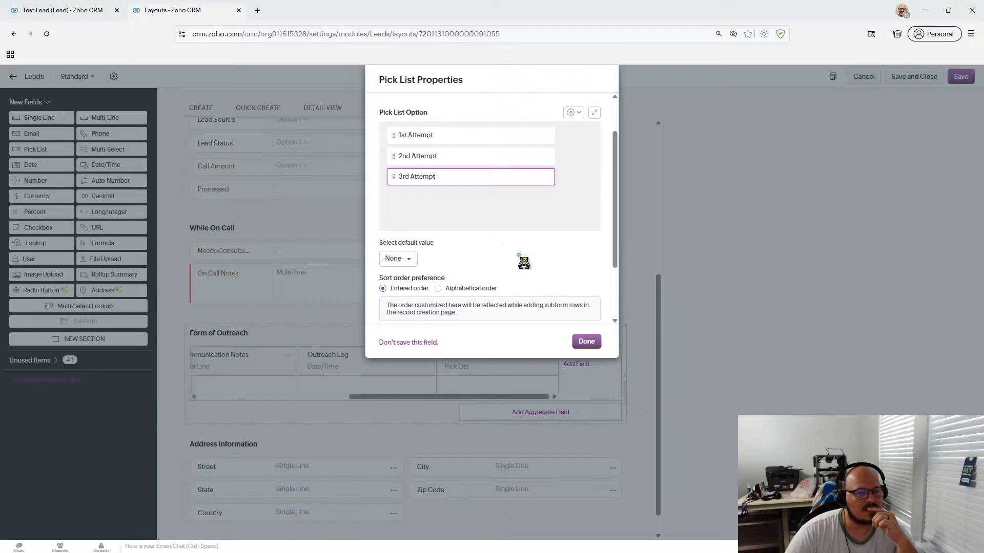
pyautogui.scroll(1, 524, 262)
pyautogui.scroll(-1, 524, 262)
pyautogui.scroll(-2, 519, 255)
# - Enable option colours, make 1st Attempt green, 2nd olive, 3rd dark red, and finish the field
pyautogui.click(452, 252)
pyautogui.scroll(3, 512, 257)
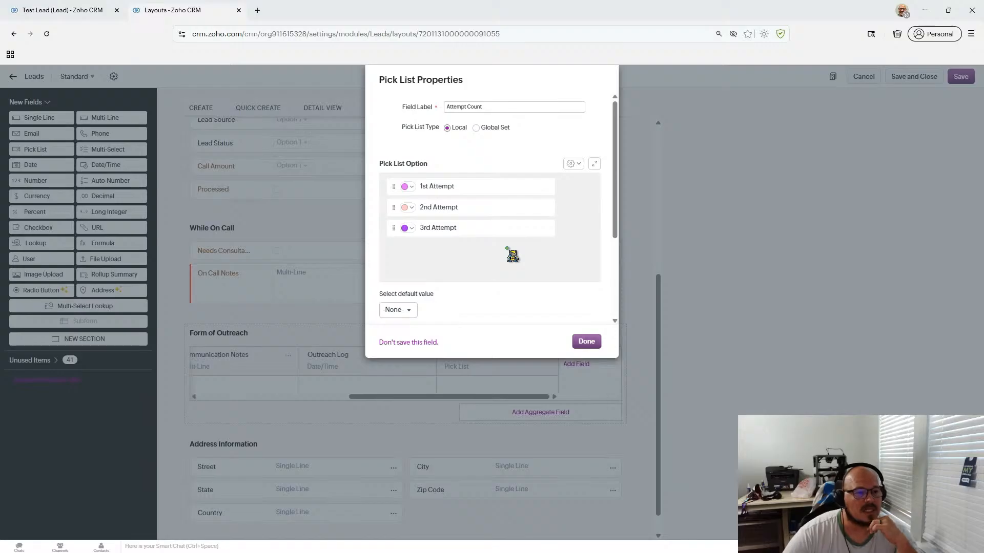
pyautogui.click(405, 187)
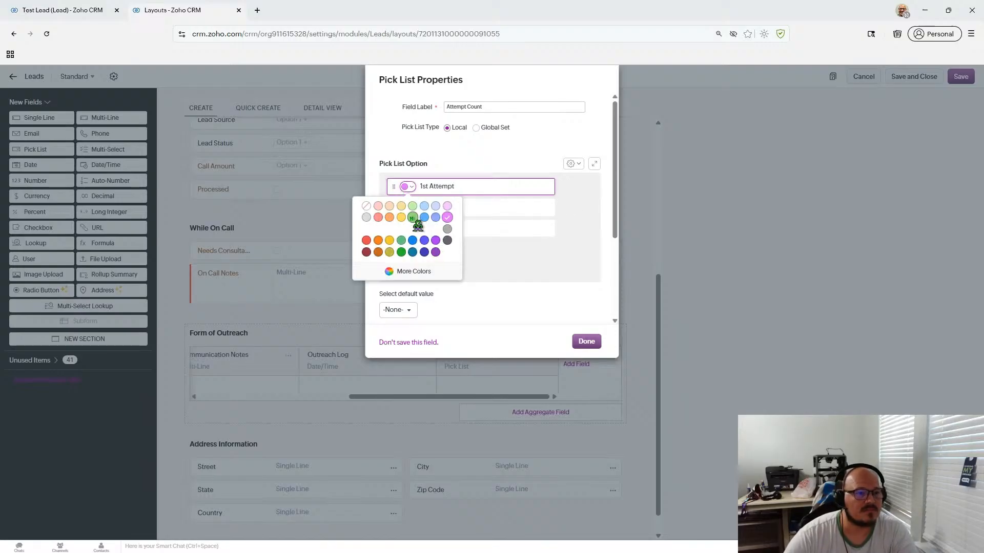
pyautogui.click(402, 252)
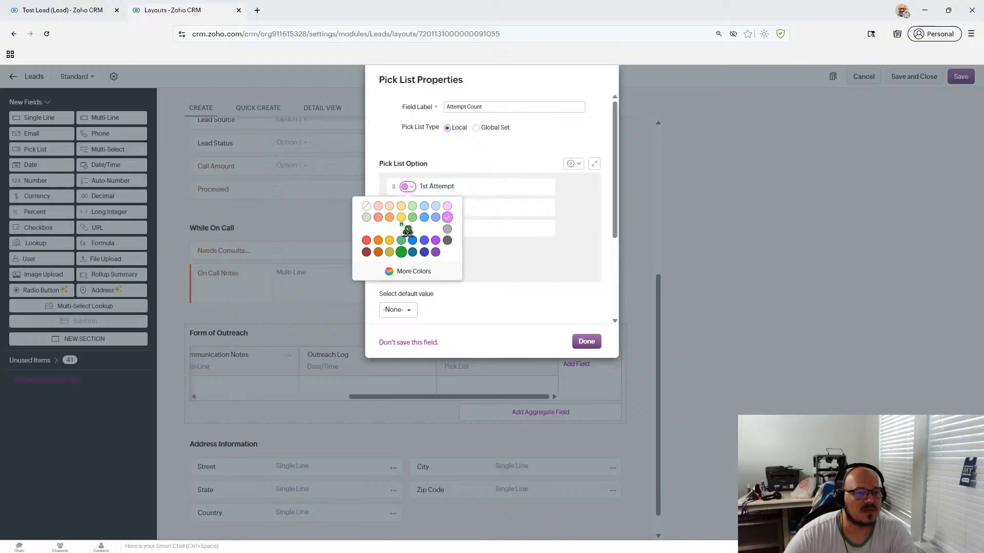
pyautogui.click(414, 210)
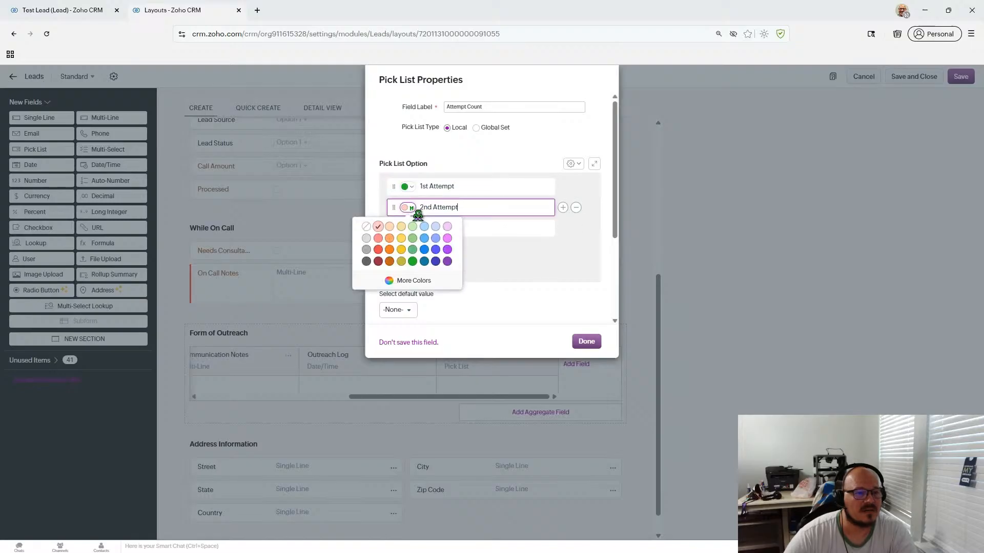
pyautogui.click(402, 261)
pyautogui.click(406, 228)
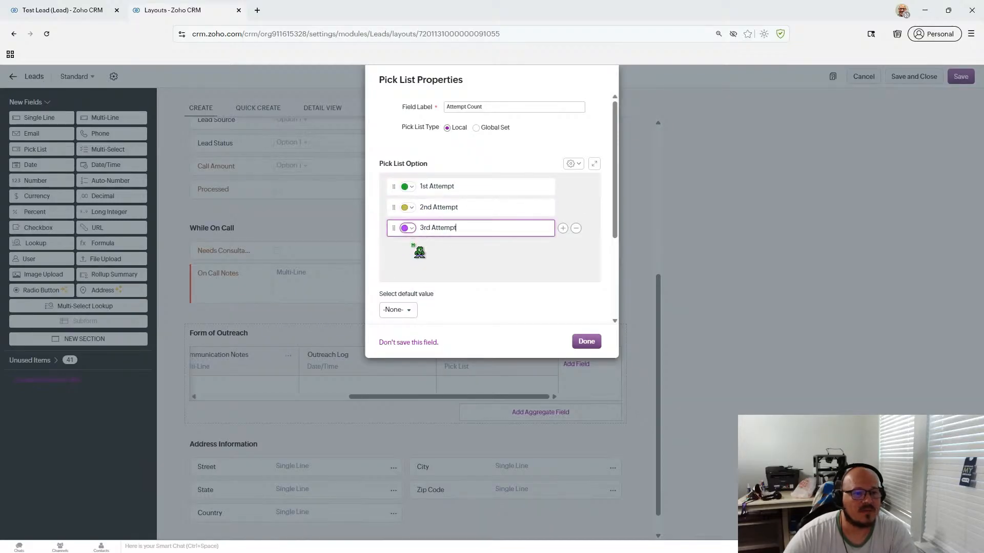
pyautogui.click(367, 293)
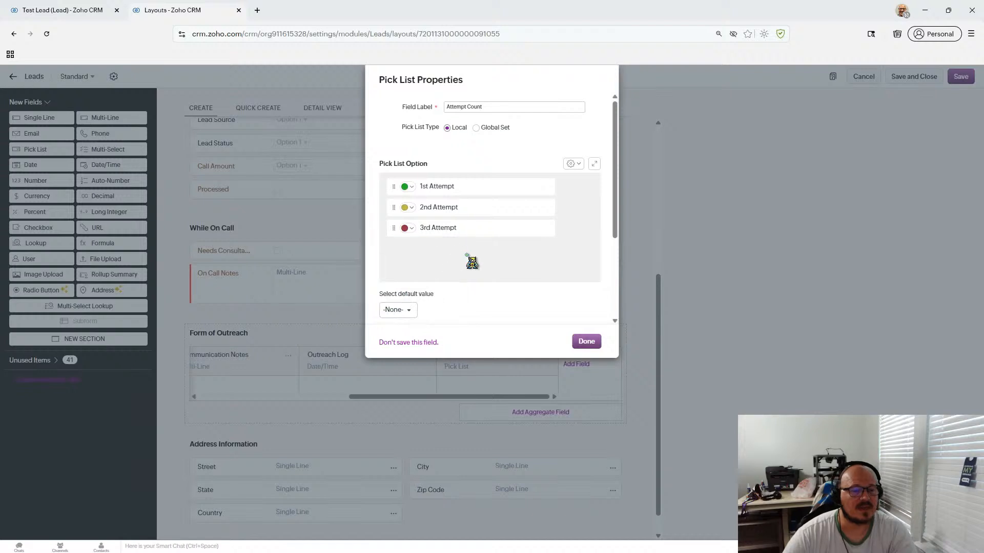
pyautogui.click(596, 342)
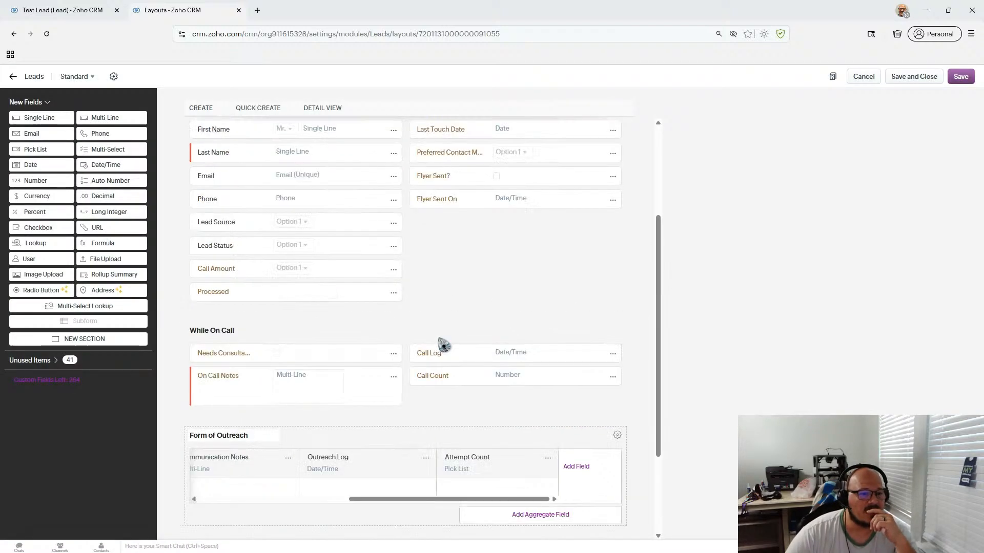
# - Move the Attempt Count column next to Medium Type, slightly adjusting Response Received's width
pyautogui.scroll(5, 393, 329)
pyautogui.scroll(-2, 296, 308)
pyautogui.scroll(-1, 334, 338)
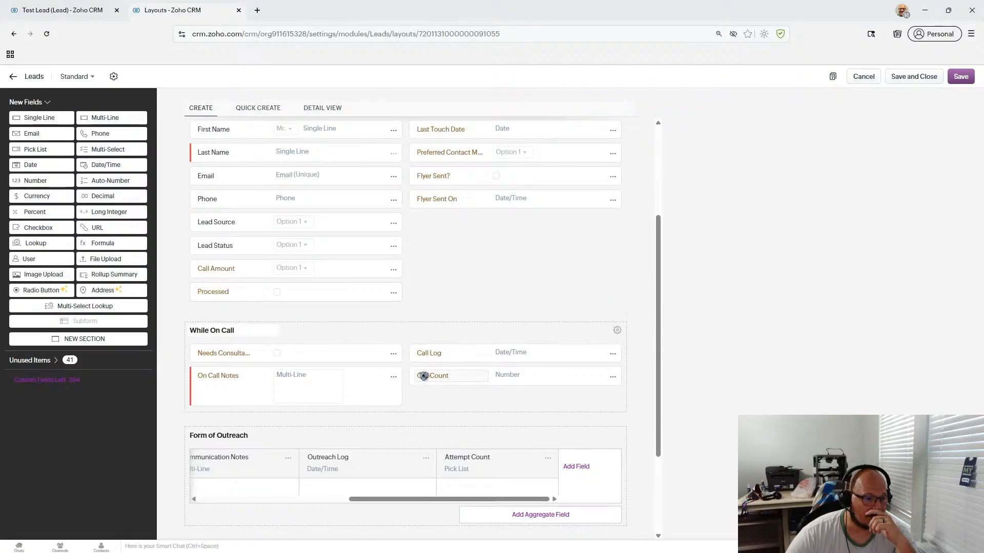
pyautogui.moveTo(367, 502); pyautogui.dragTo(193, 501)
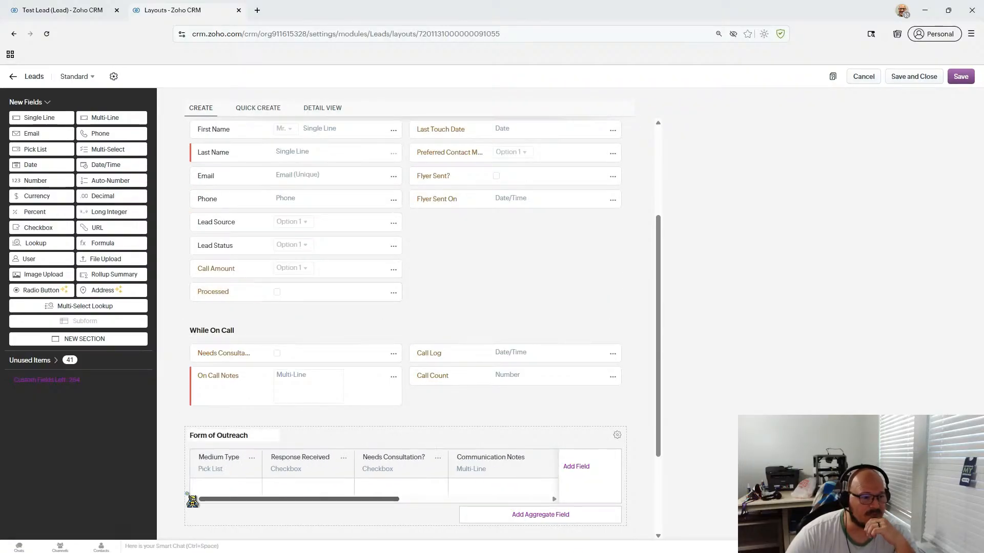
pyautogui.scroll(-2, 273, 415)
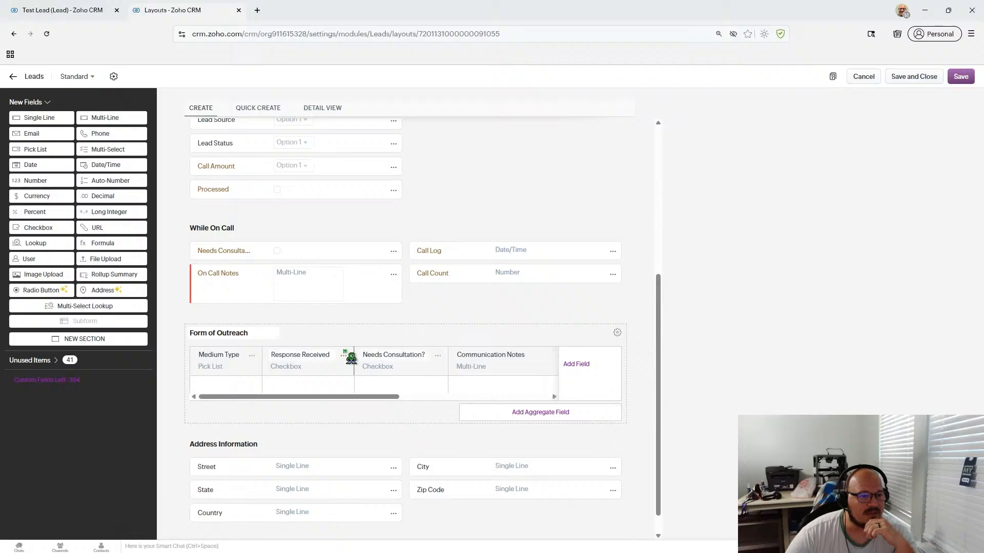
pyautogui.scroll(3, 341, 379)
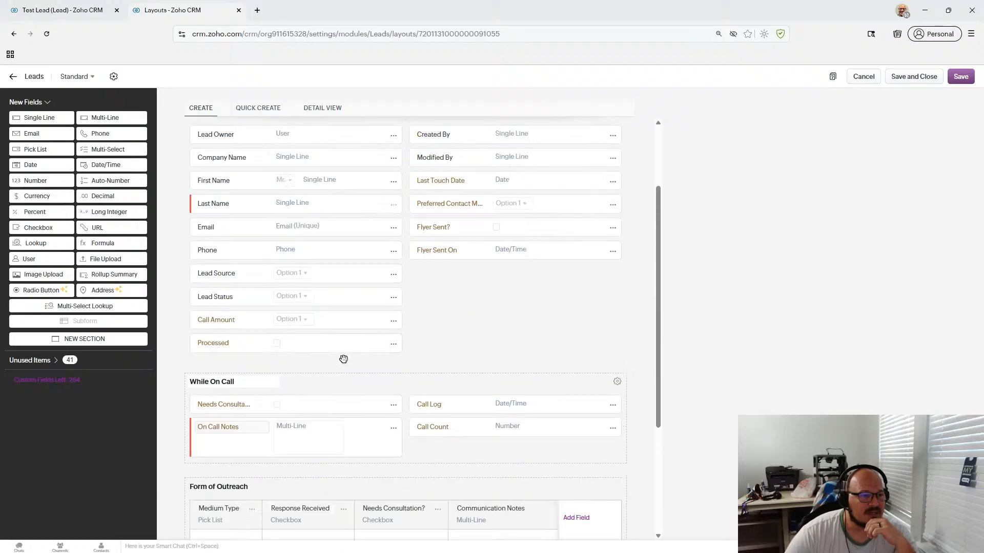
pyautogui.scroll(-1, 343, 363)
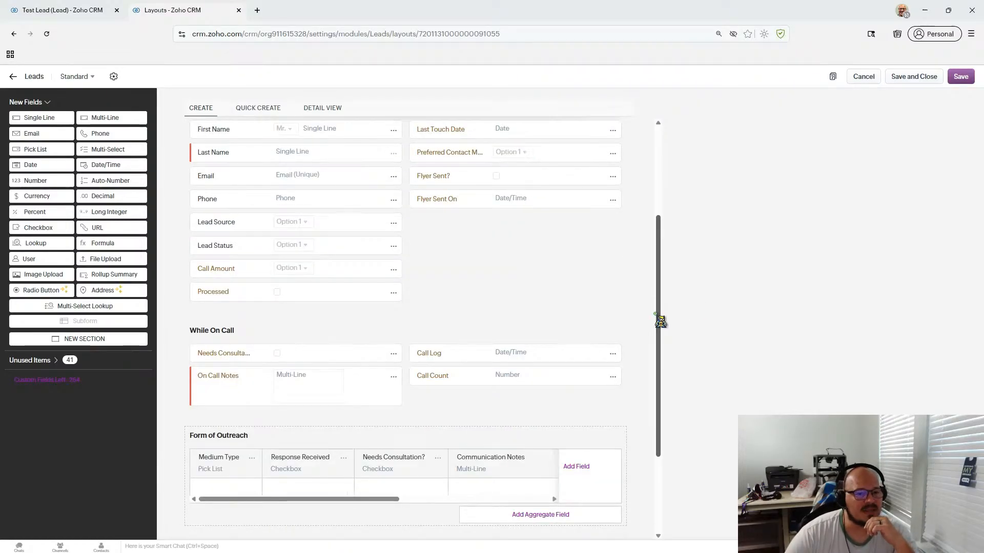
pyautogui.scroll(-1, 660, 327)
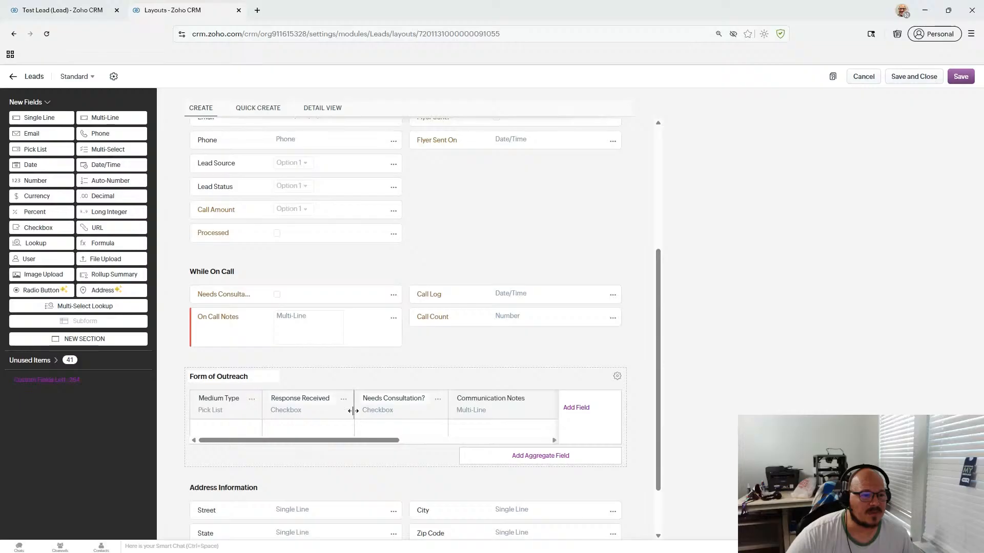
pyautogui.moveTo(353, 411); pyautogui.dragTo(373, 419)
pyautogui.click(514, 403)
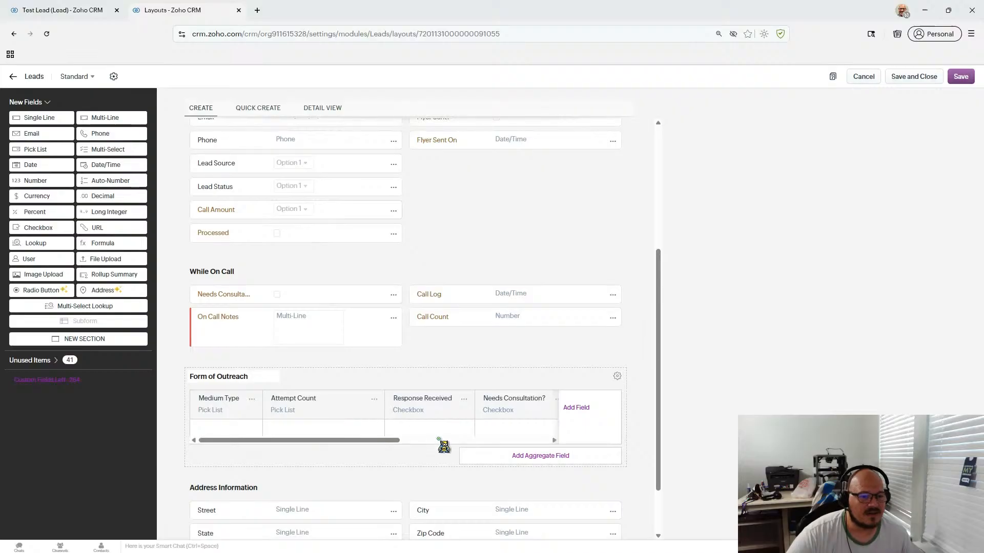
# - Narrow the Attempt Count column to 158px and save the Standard Leads layout
pyautogui.moveTo(384, 406); pyautogui.dragTo(337, 411)
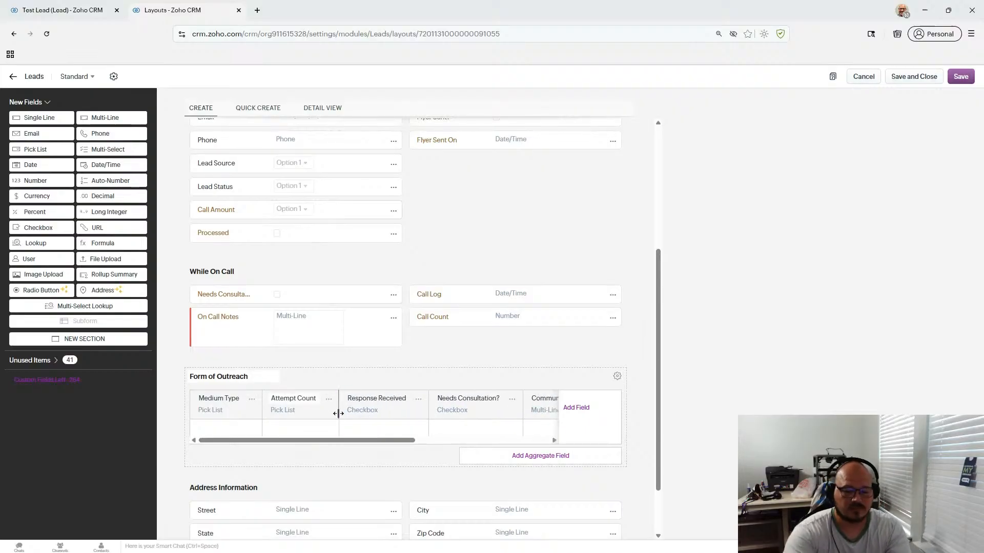
pyautogui.moveTo(338, 414)
pyautogui.mouseDown()
pyautogui.moveTo(359, 415)
pyautogui.moveTo(331, 415)
pyautogui.moveTo(341, 415)
pyautogui.mouseUp()
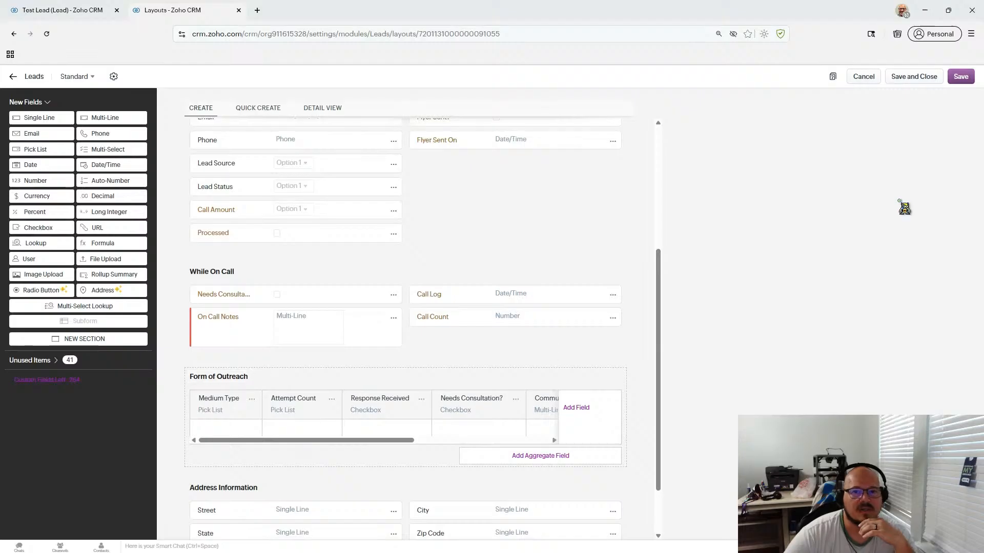
pyautogui.click(959, 77)
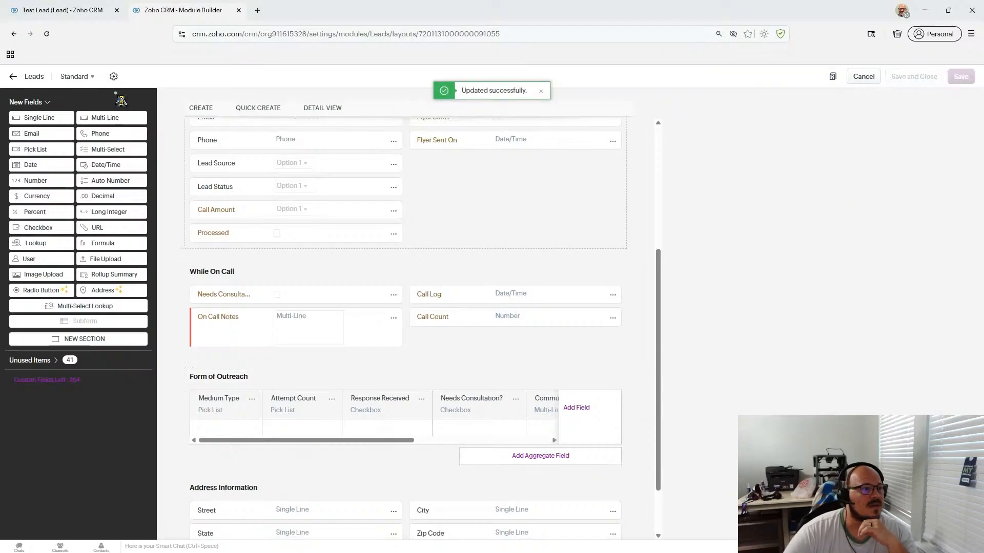
# - Start a Leads map dependency, check the parent field list, then return to Test Lead
pyautogui.click(114, 76)
pyautogui.click(154, 161)
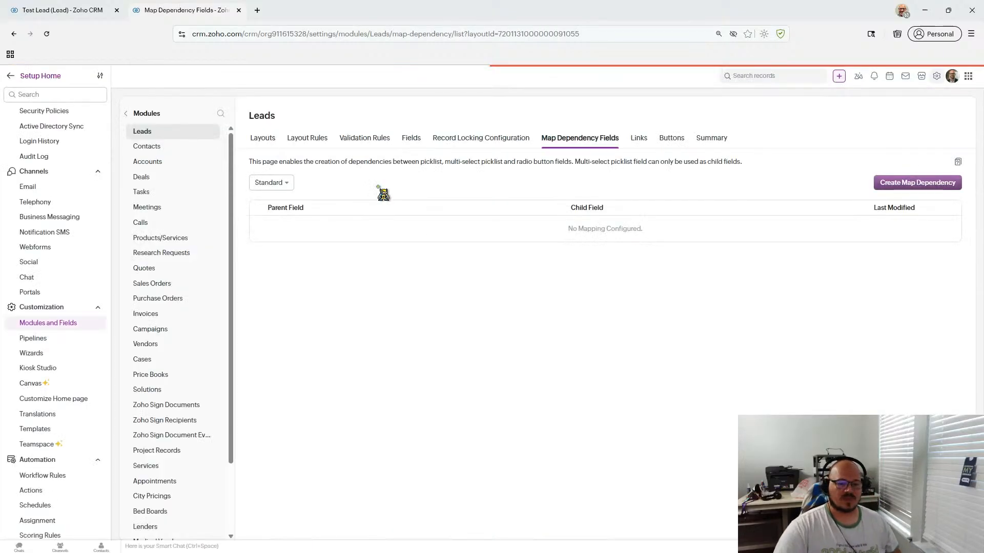
pyautogui.click(906, 185)
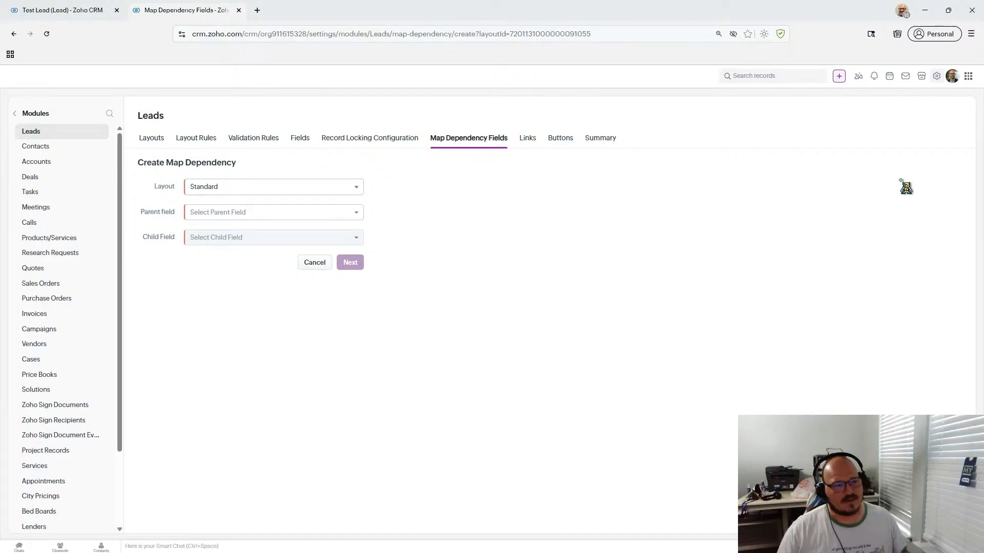
pyautogui.click(253, 217)
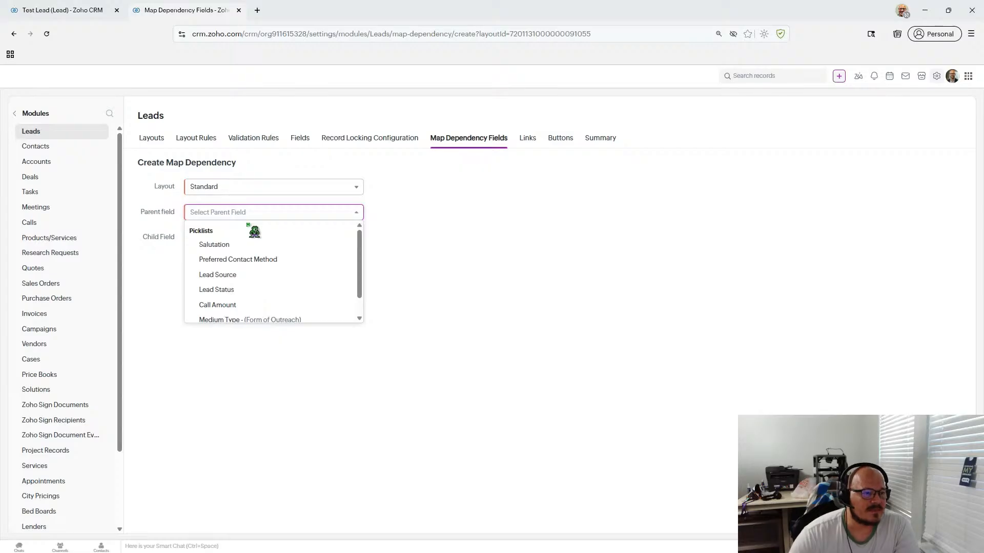
pyautogui.click(39, 12)
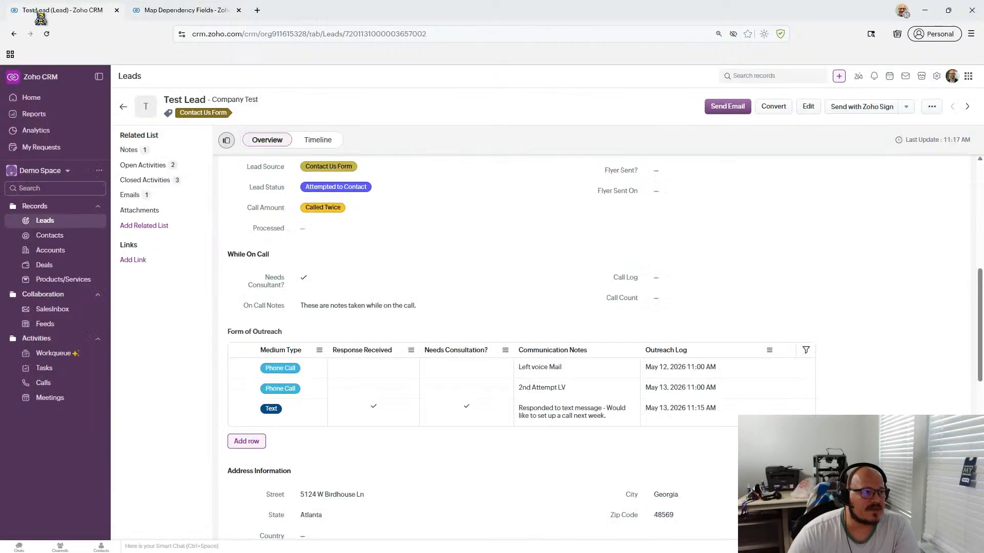
# - Add a Form of Outreach row set to Flyer, then discard it unsaved
pyautogui.click(253, 443)
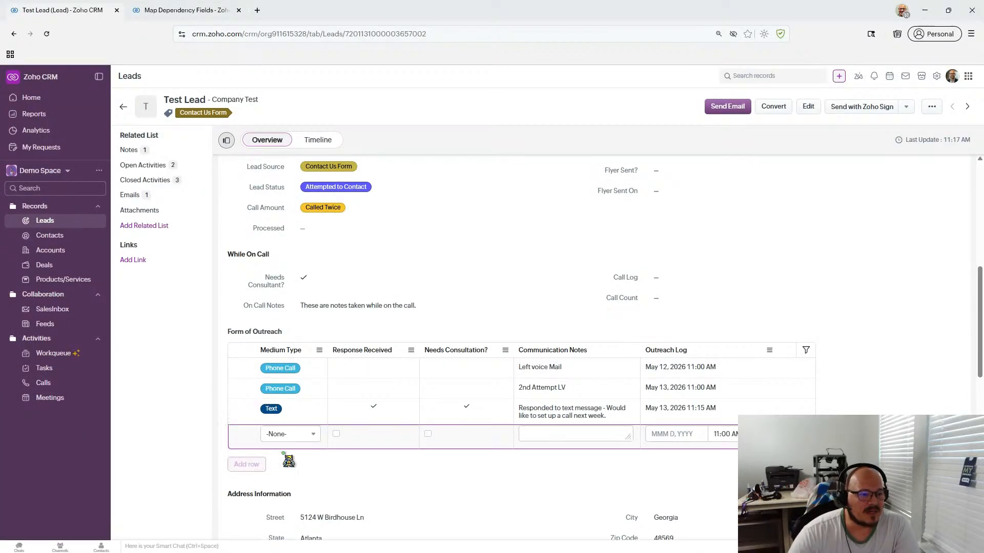
pyautogui.scroll(-1, 289, 461)
pyautogui.click(314, 383)
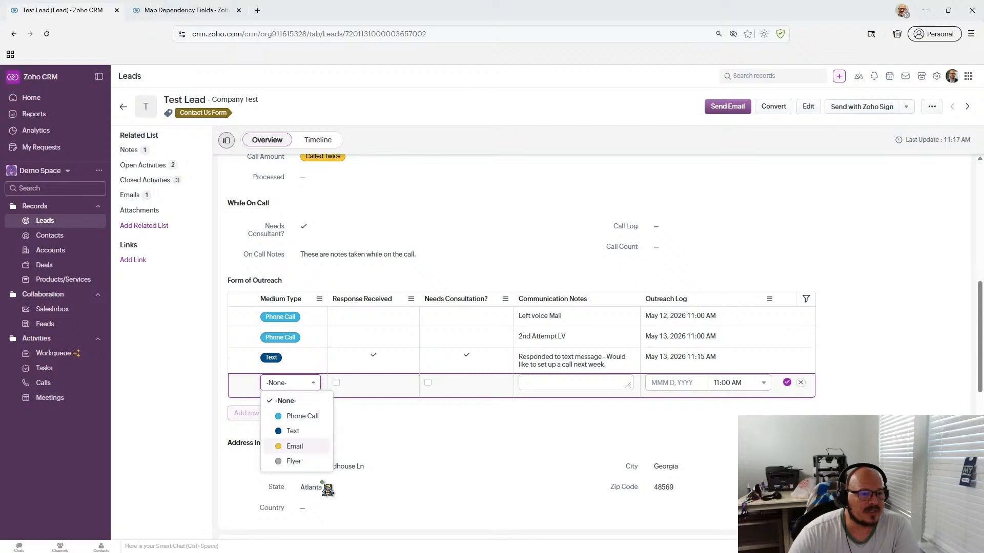
pyautogui.click(297, 461)
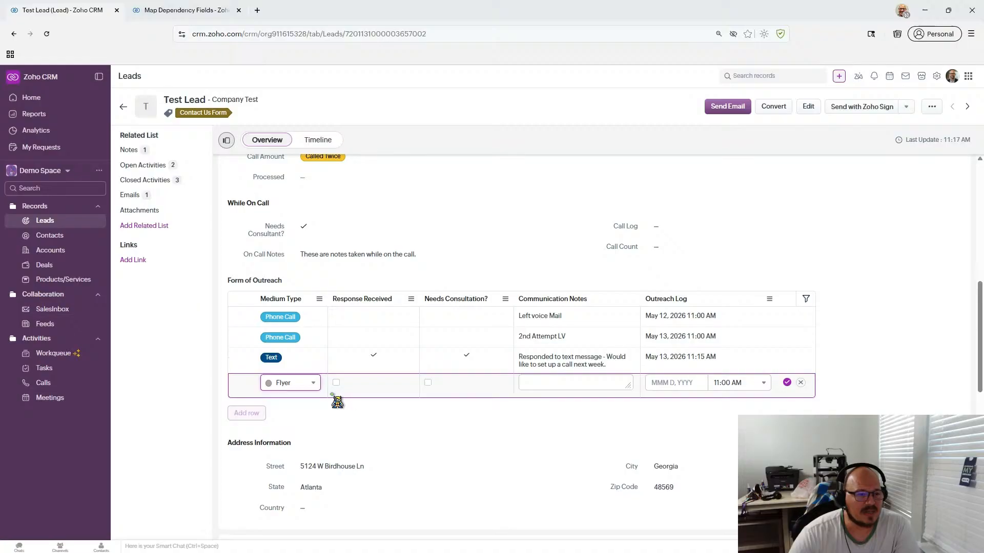
pyautogui.scroll(2, 538, 392)
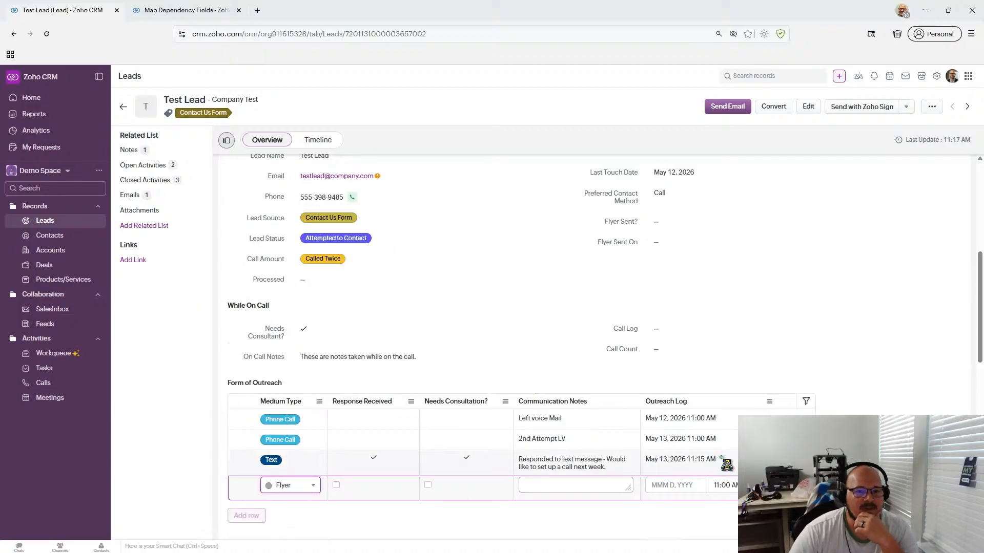
pyautogui.click(805, 506)
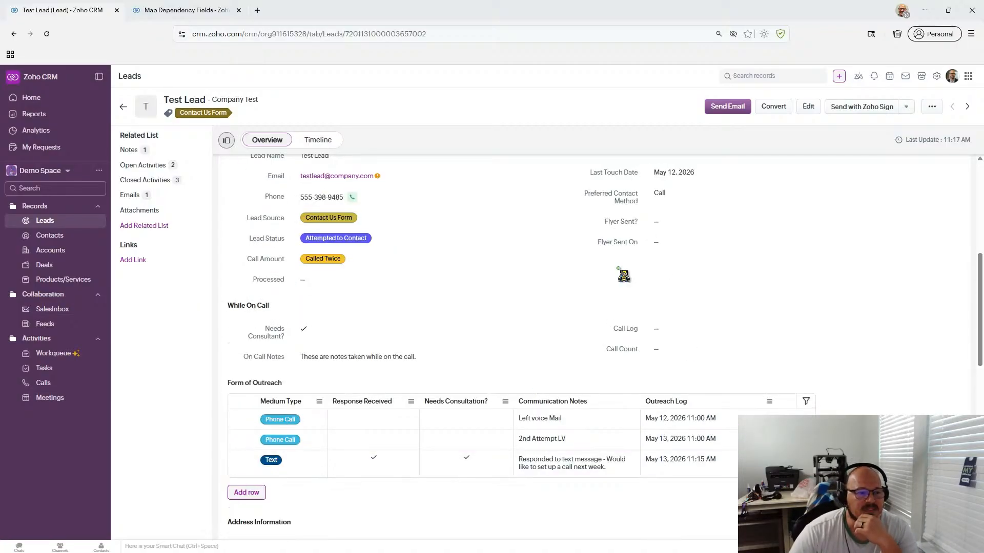
pyautogui.click(666, 229)
pyautogui.click(853, 222)
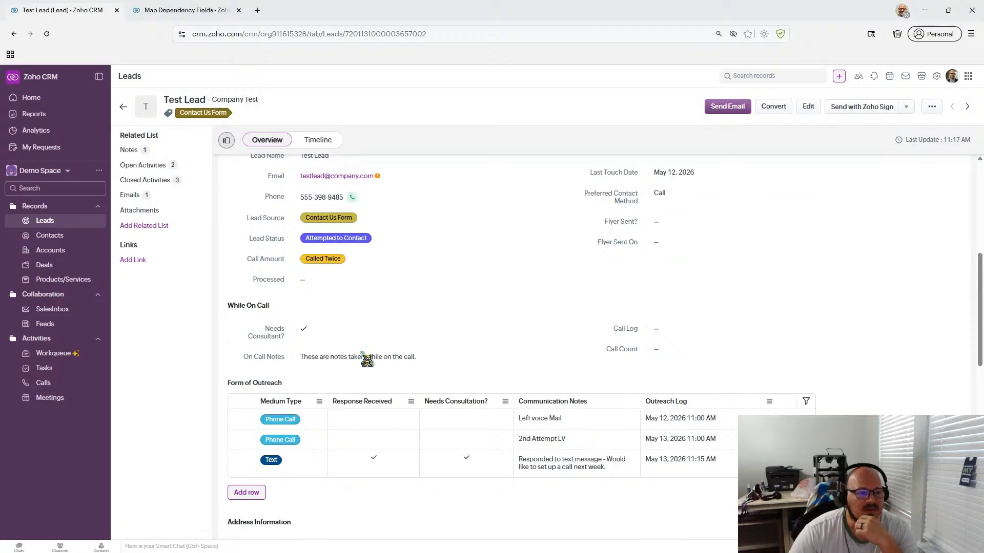
# - Add another outreach row, leave Medium Type at -None-, and discard that row too
pyautogui.click(247, 492)
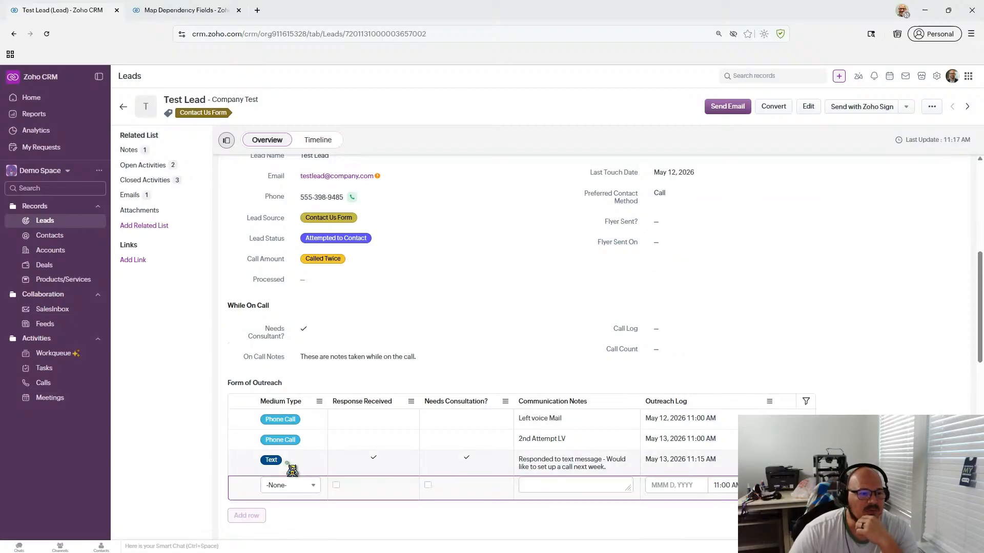
pyautogui.click(288, 487)
pyautogui.click(729, 268)
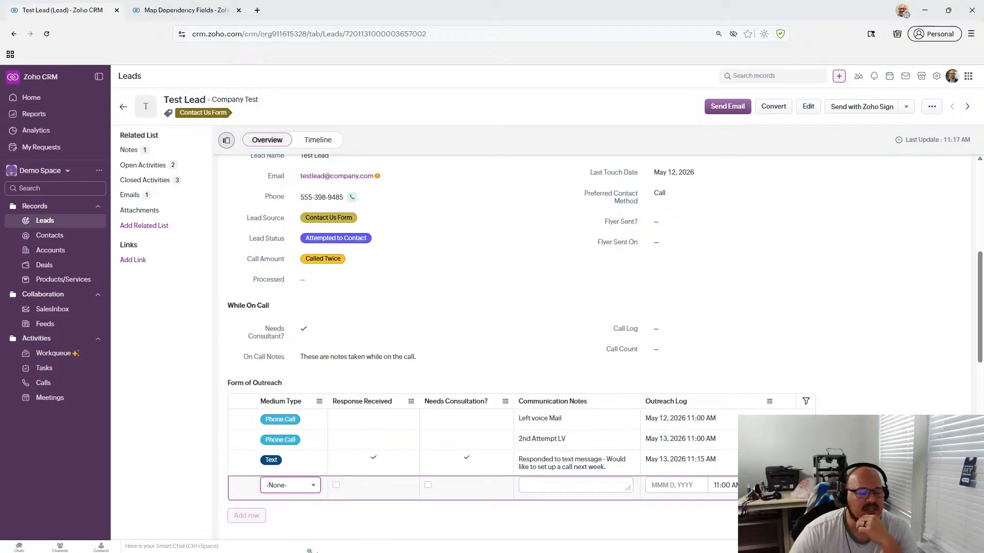
pyautogui.click(307, 485)
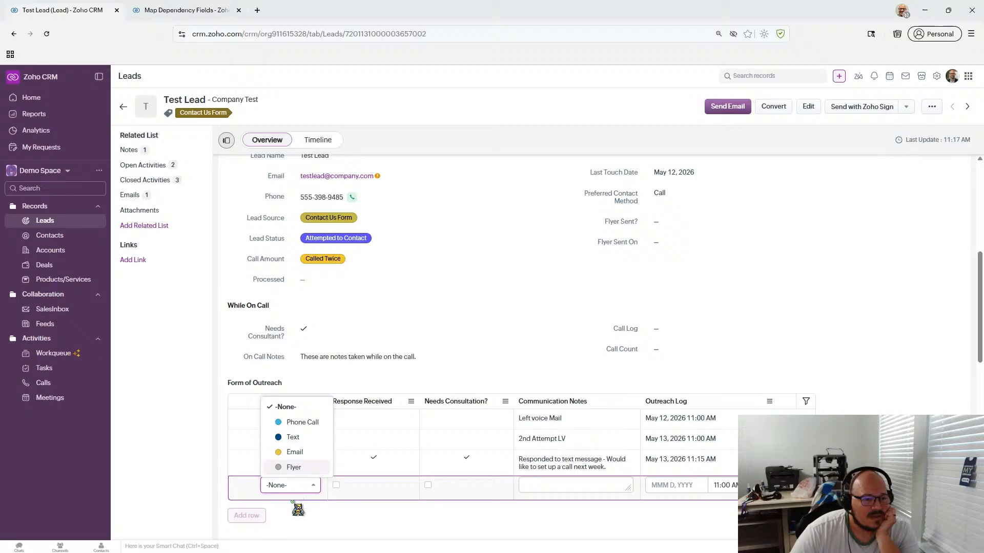
pyautogui.click(295, 507)
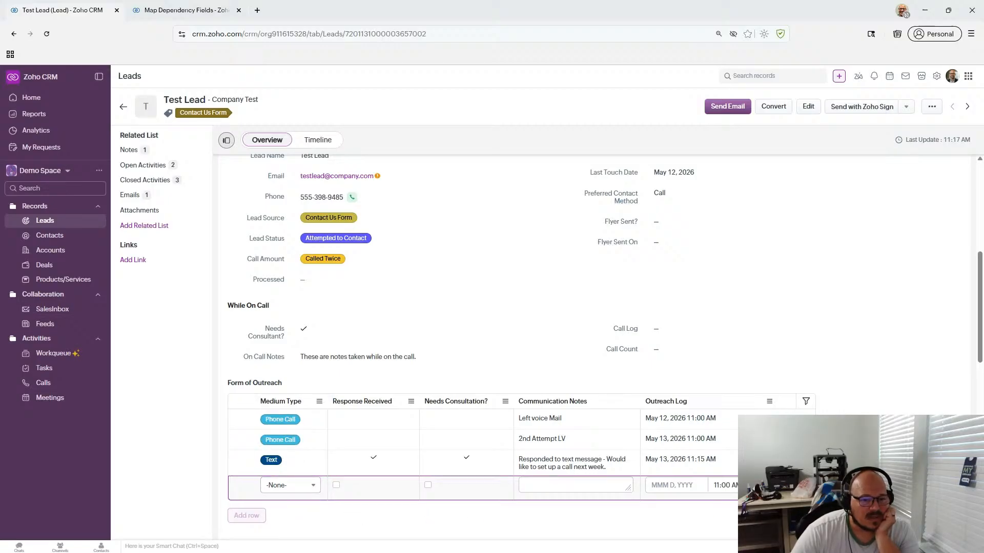
pyautogui.click(806, 508)
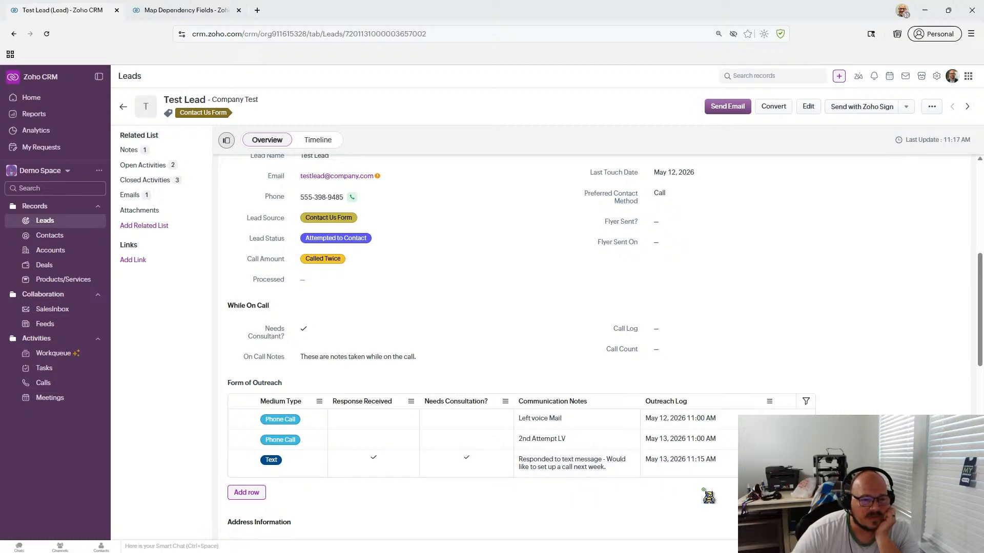
# - Tick Test Lead's Flyer Sent? checkbox and save it
pyautogui.click(661, 222)
pyautogui.click(657, 222)
pyautogui.click(834, 222)
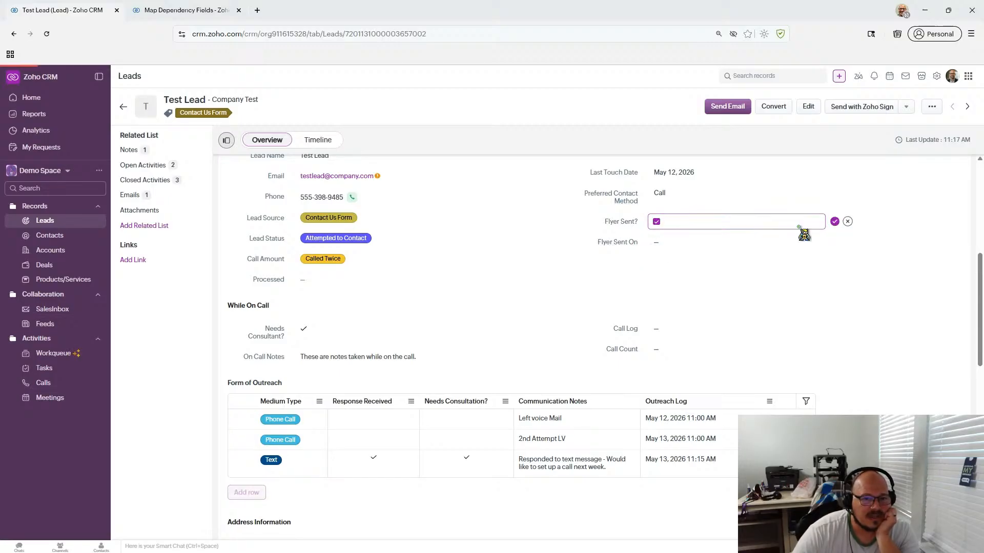
# - Set Flyer Sent On to May 8, 2026 at 08:00 AM
pyautogui.click(705, 246)
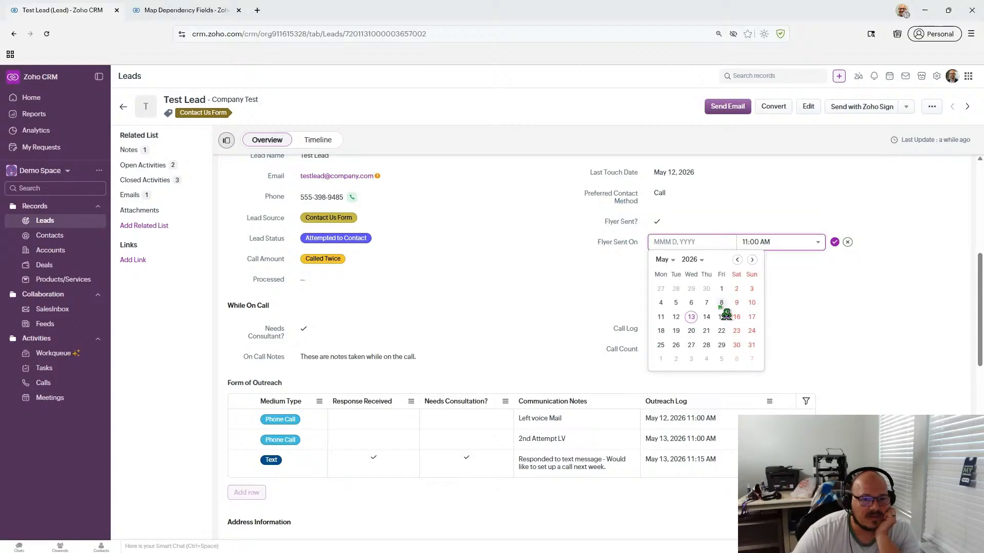
pyautogui.click(721, 303)
pyautogui.click(835, 242)
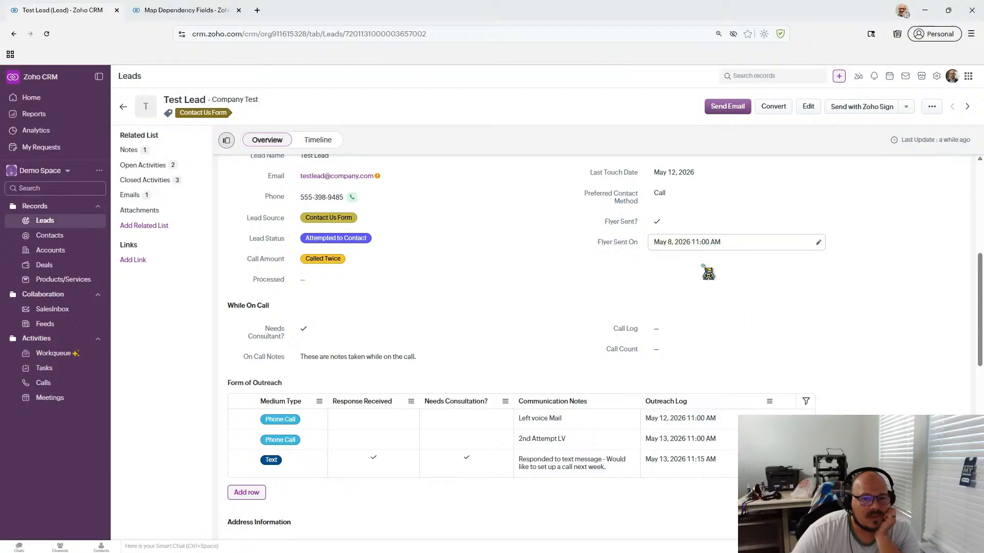
pyautogui.click(702, 246)
pyautogui.click(746, 242)
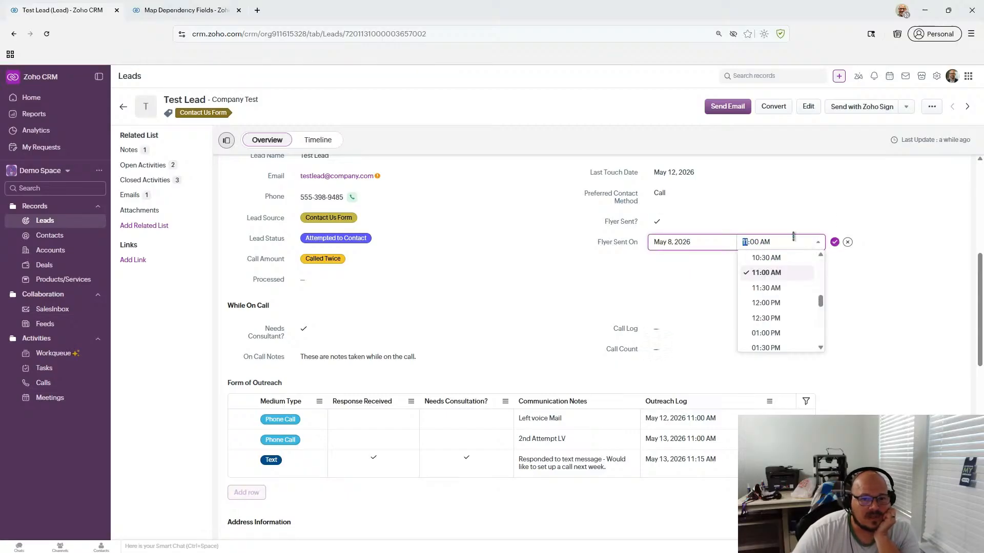
pyautogui.write('7')
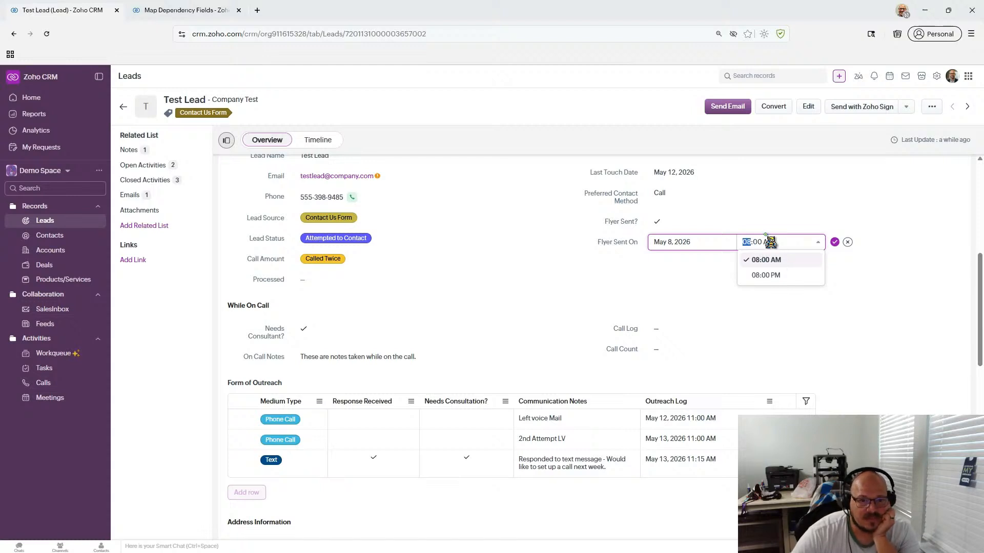
pyautogui.click(835, 241)
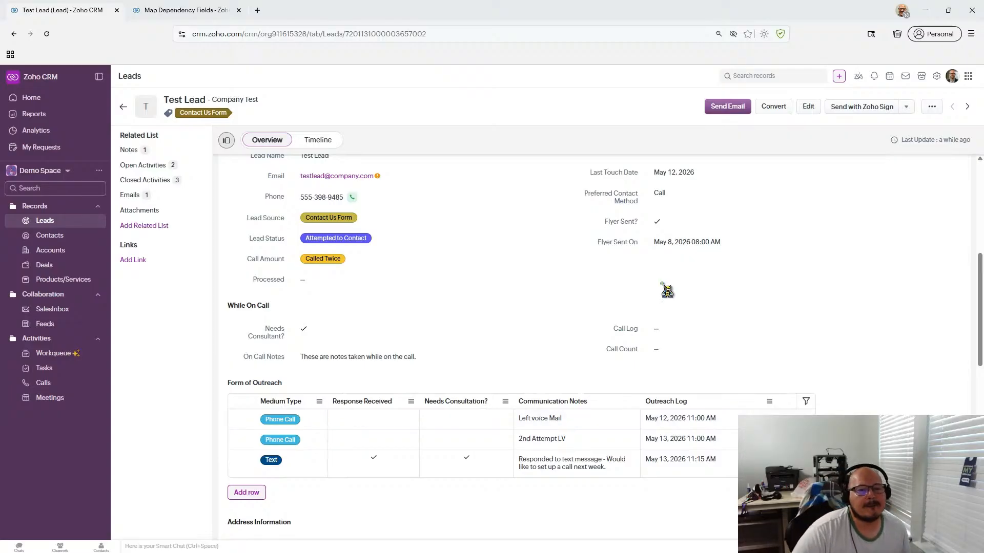
pyautogui.scroll(2, 661, 287)
pyautogui.scroll(-1, 661, 289)
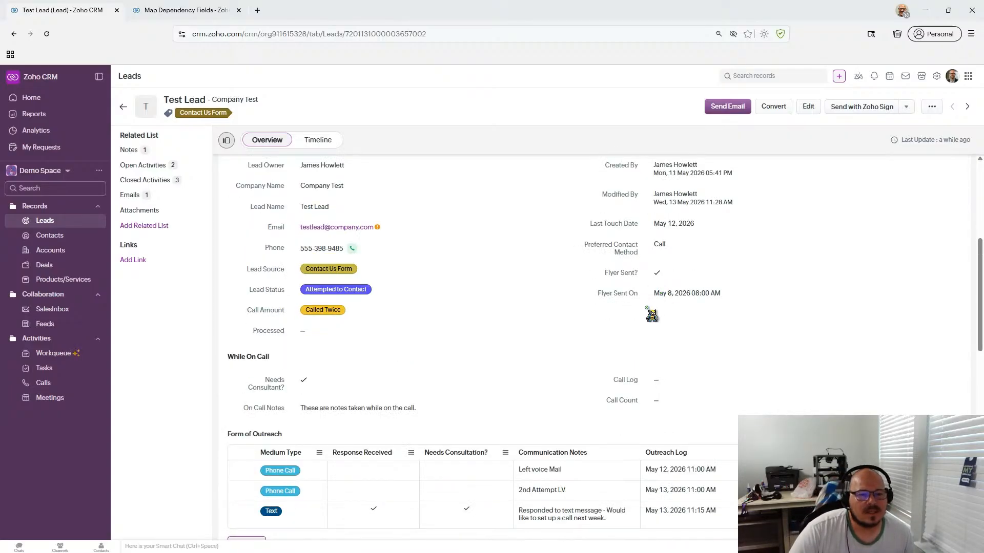
pyautogui.scroll(-1, 652, 315)
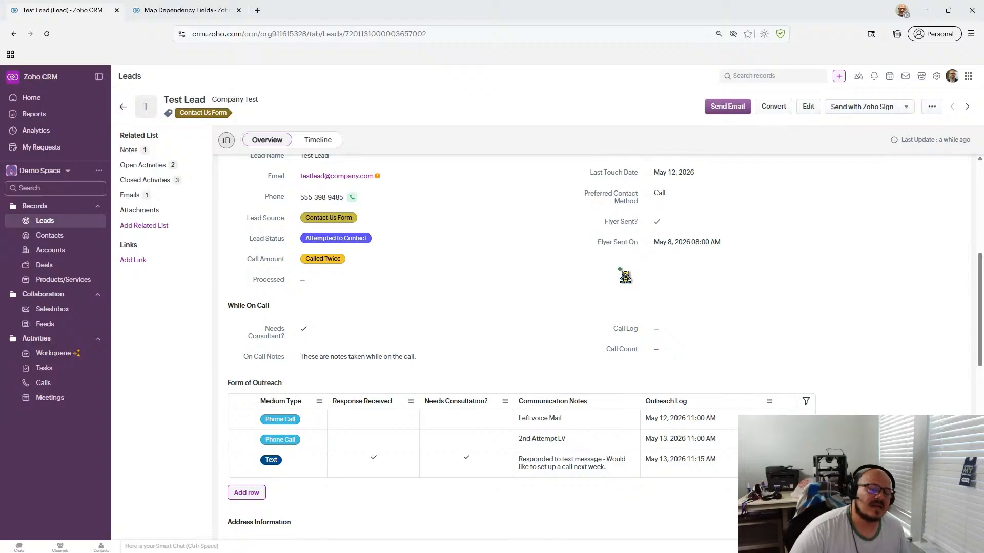
pyautogui.scroll(1, 625, 277)
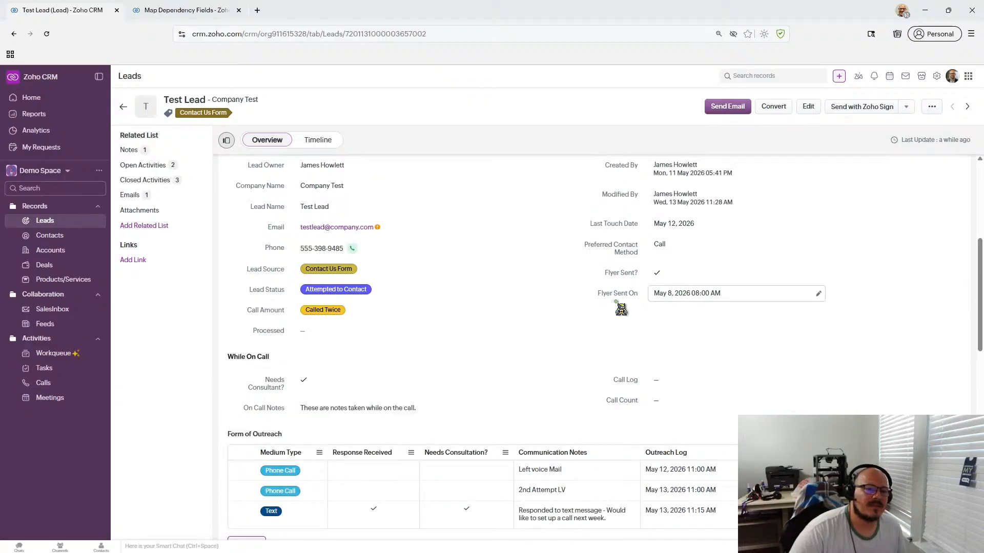
pyautogui.scroll(-1, 621, 309)
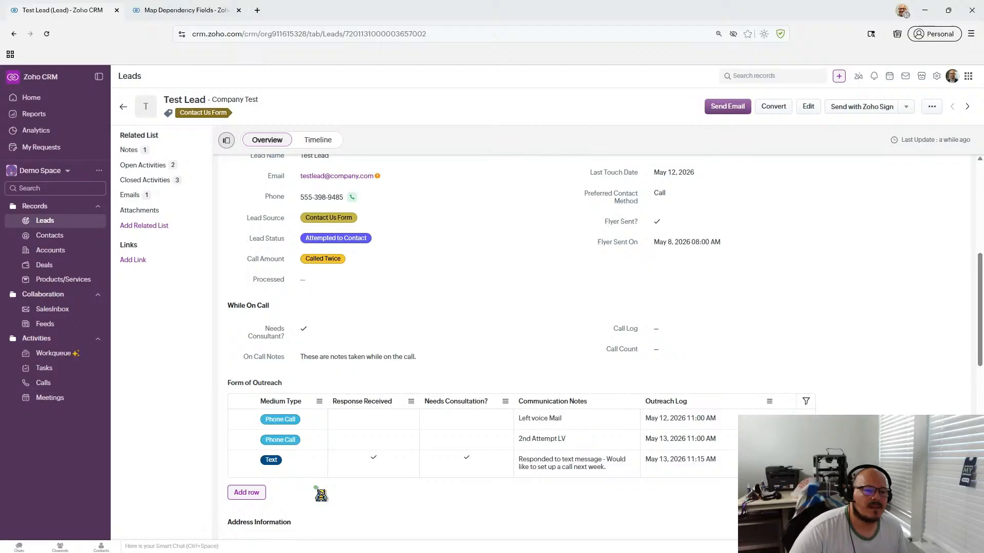
# - Untick Test Lead's Flyer Sent? checkbox and save it
pyautogui.click(660, 225)
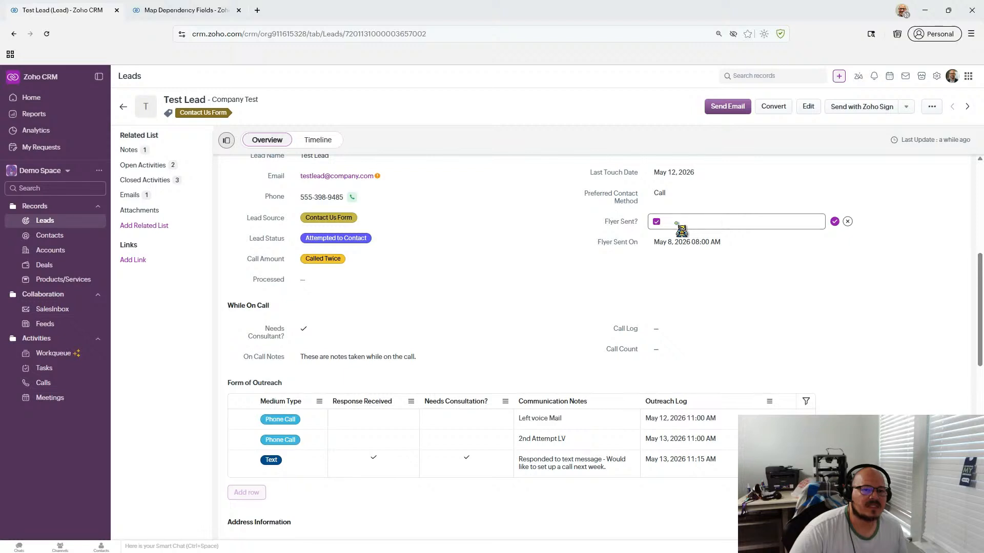
pyautogui.click(657, 223)
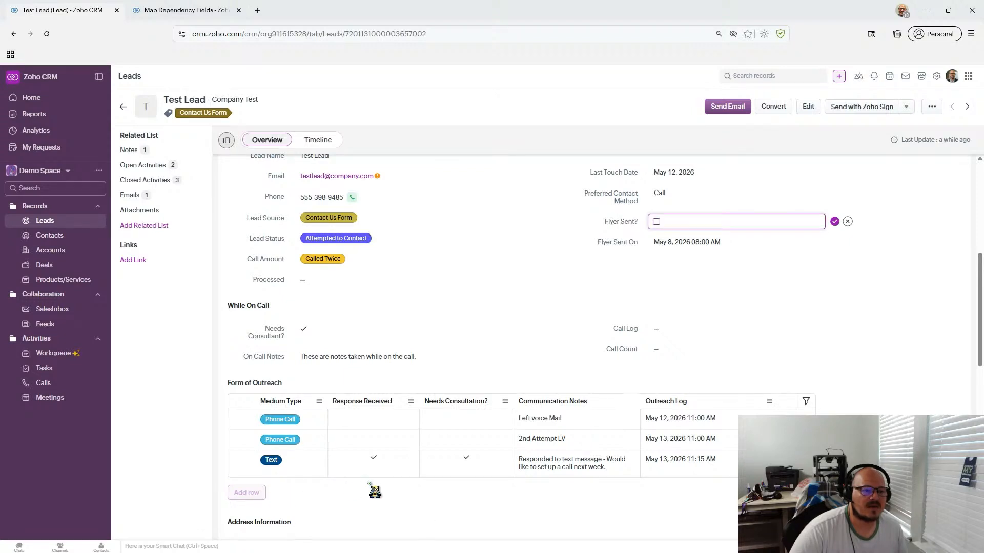
pyautogui.click(830, 221)
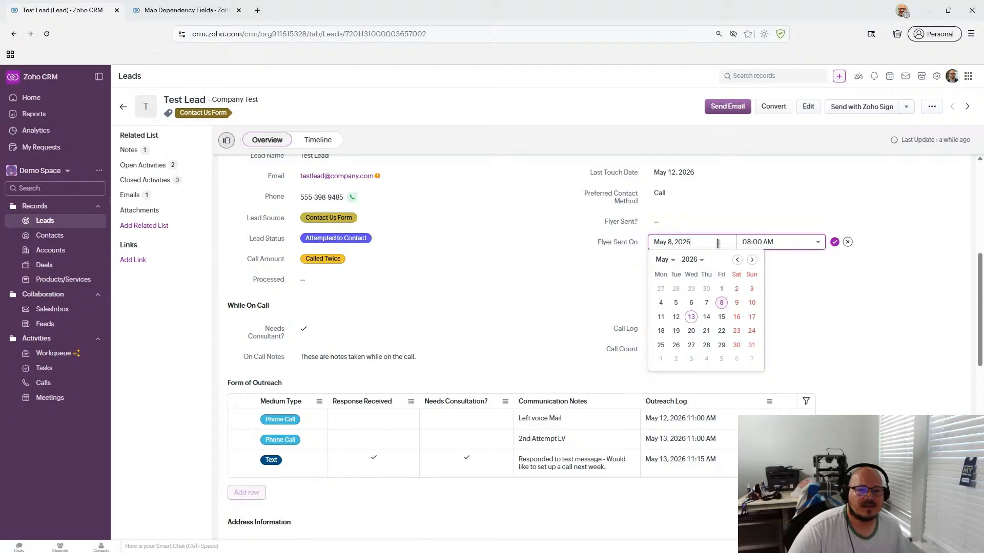
# - Clear the Flyer Sent On date, cancel the edit, and return to Map Dependency Fields
pyautogui.hotkey('ctrl', 'a')
pyautogui.press('BackSpace')
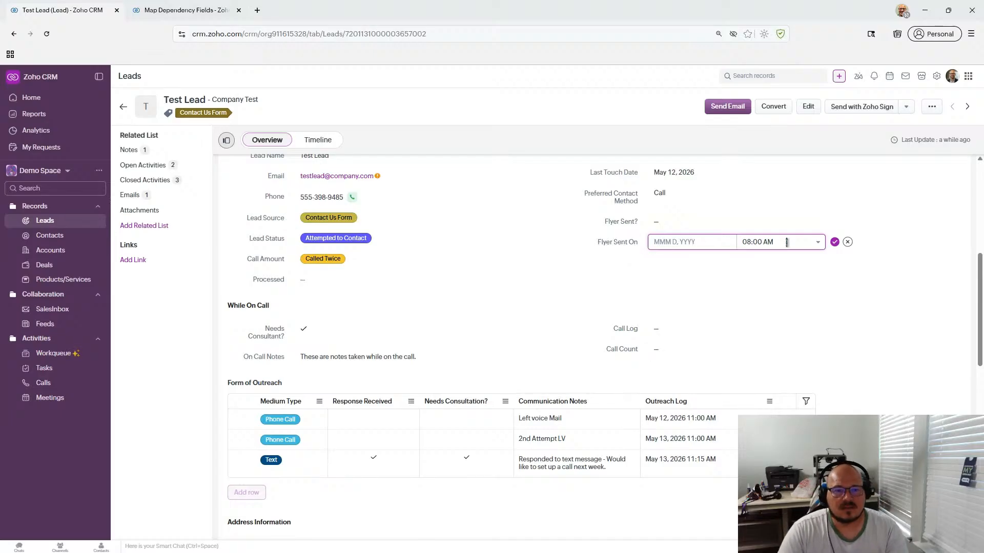
pyautogui.click(763, 243)
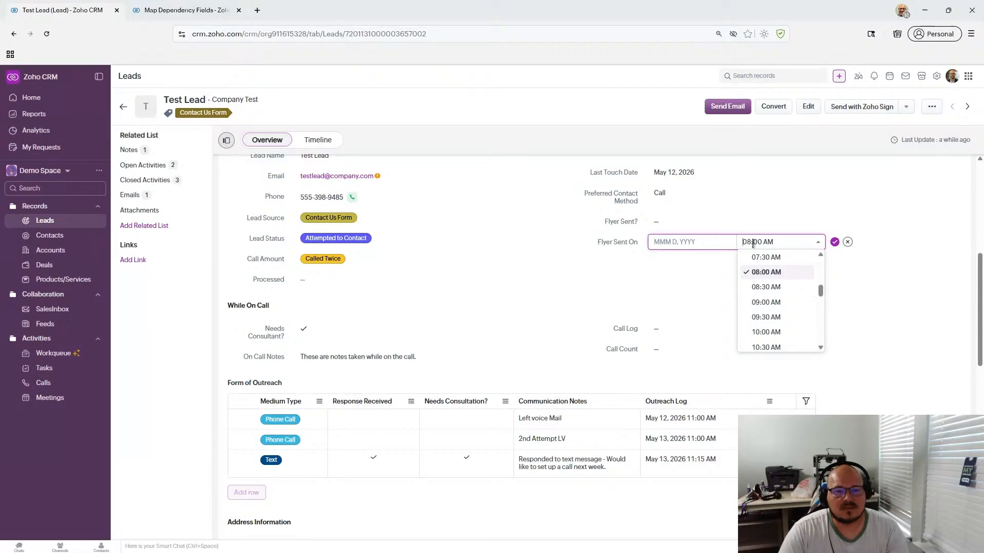
pyautogui.click(846, 251)
pyautogui.click(848, 242)
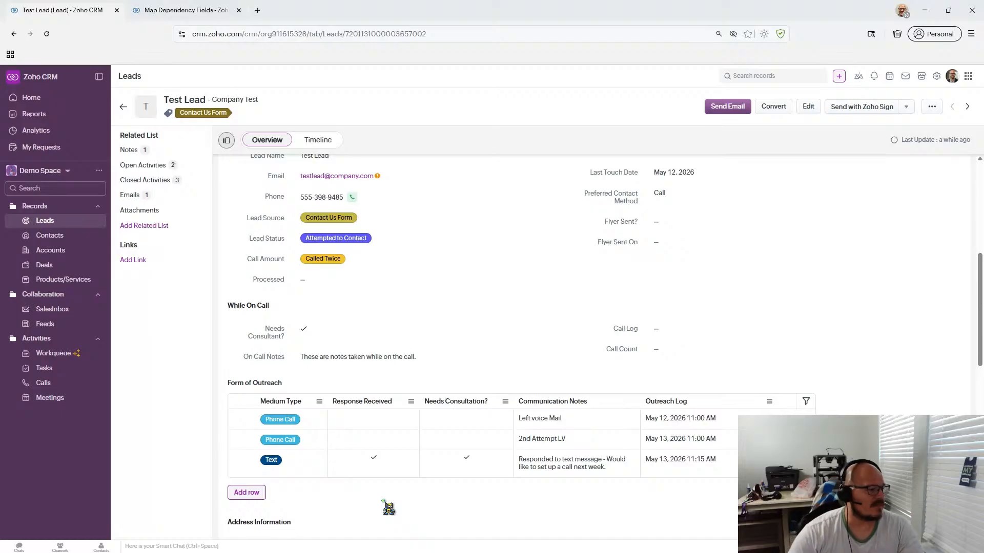
pyautogui.click(194, 15)
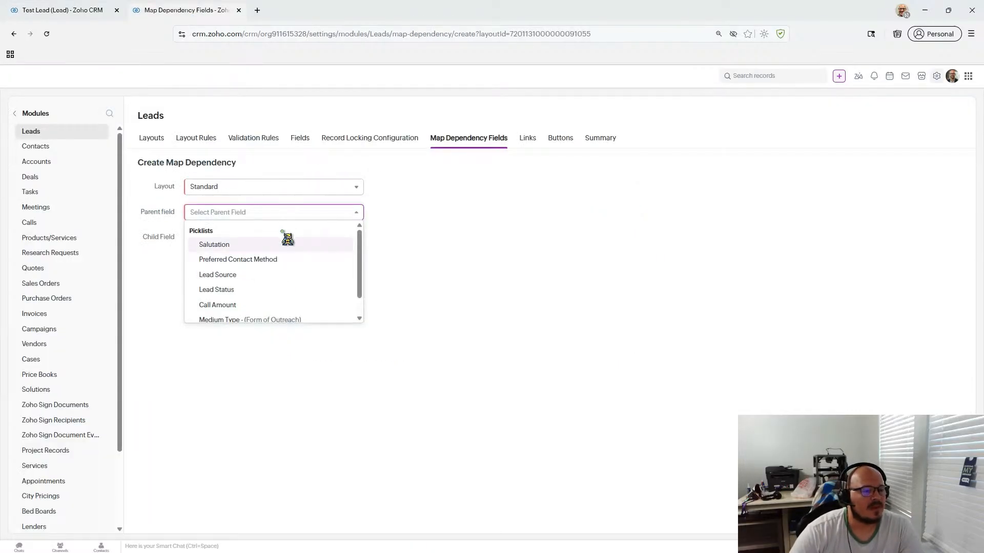
# - Pick Medium Type as parent and Attempt Count as child, then continue to value mapping
pyautogui.scroll(-1, 292, 253)
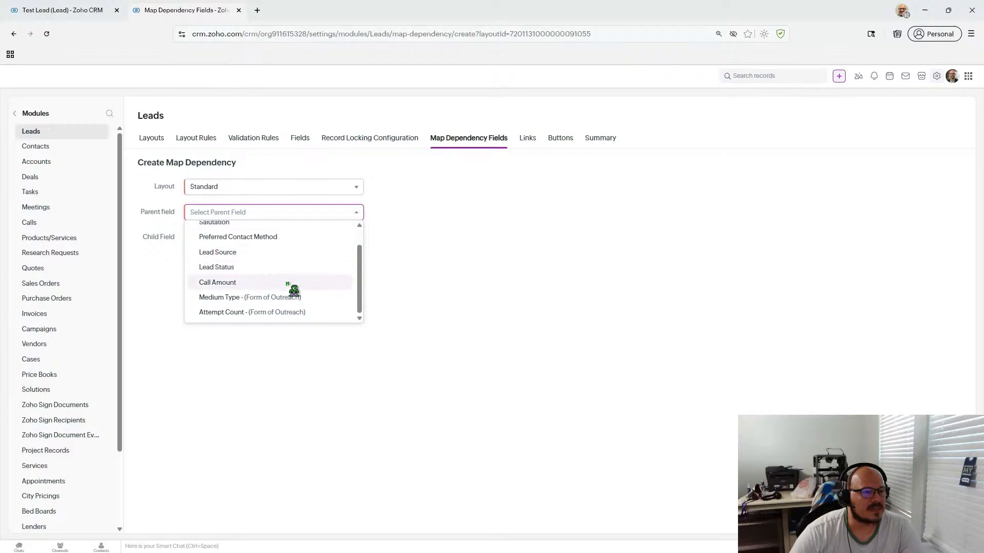
pyautogui.click(328, 300)
pyautogui.click(348, 240)
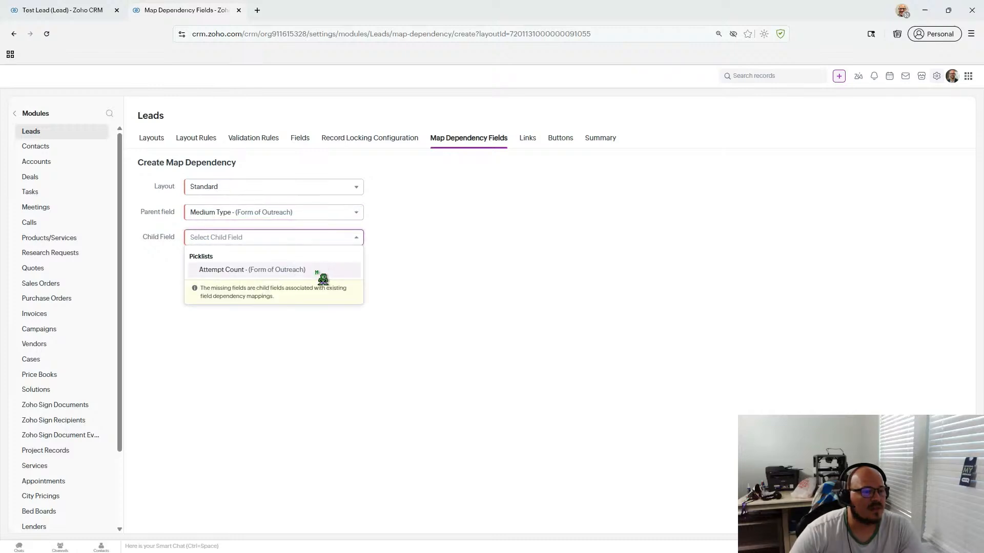
pyautogui.click(279, 215)
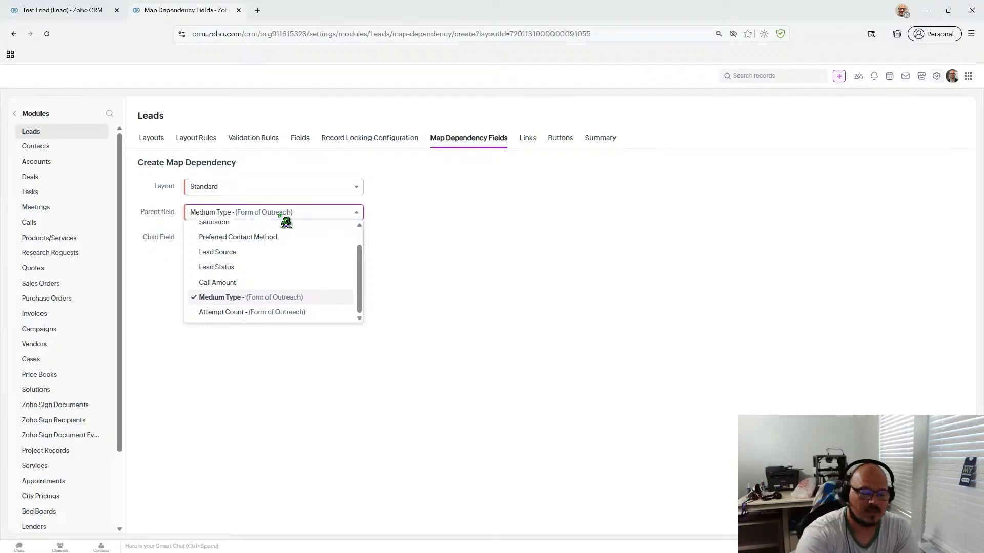
pyautogui.click(168, 258)
pyautogui.click(251, 215)
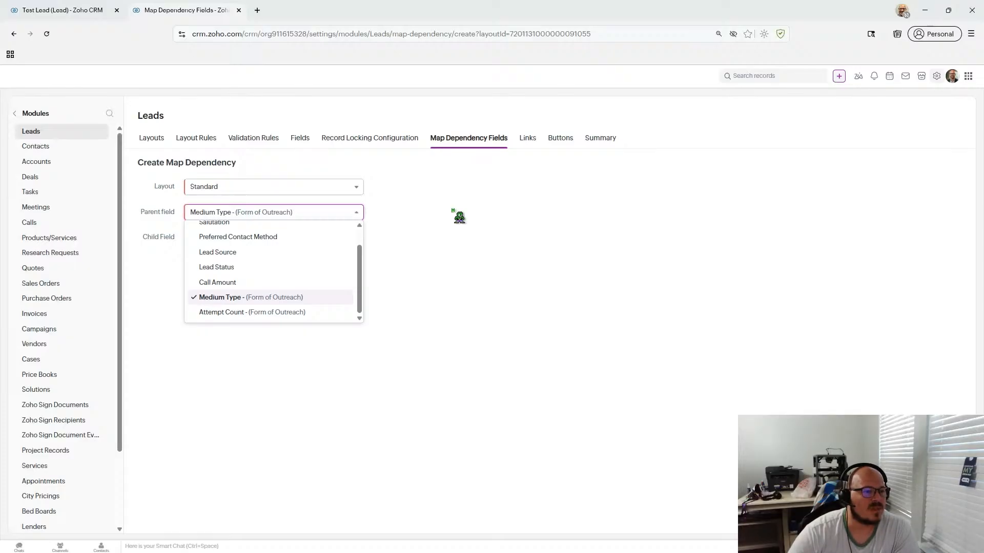
pyautogui.moveTo(361, 265); pyautogui.dragTo(369, 320)
pyautogui.click(497, 292)
pyautogui.click(275, 237)
pyautogui.click(274, 270)
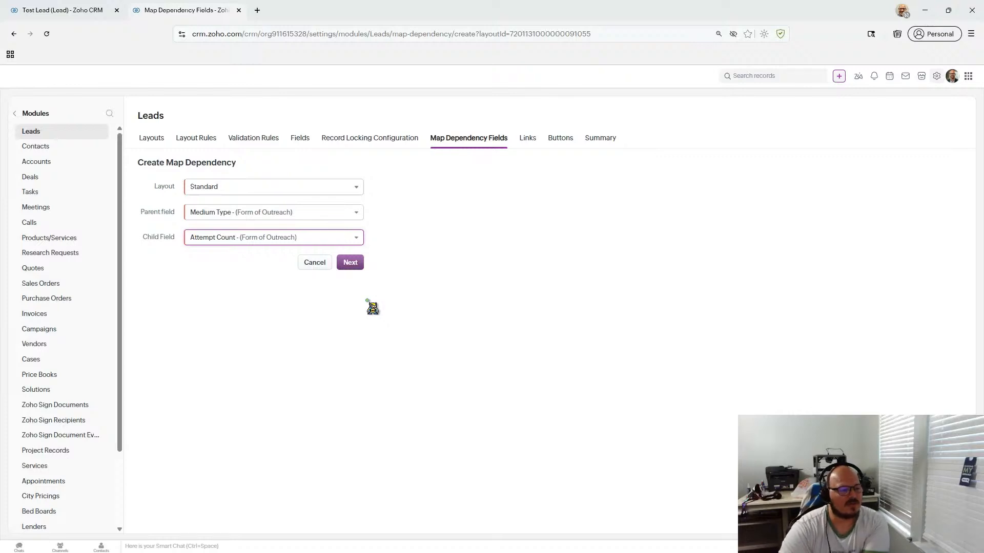
pyautogui.click(349, 263)
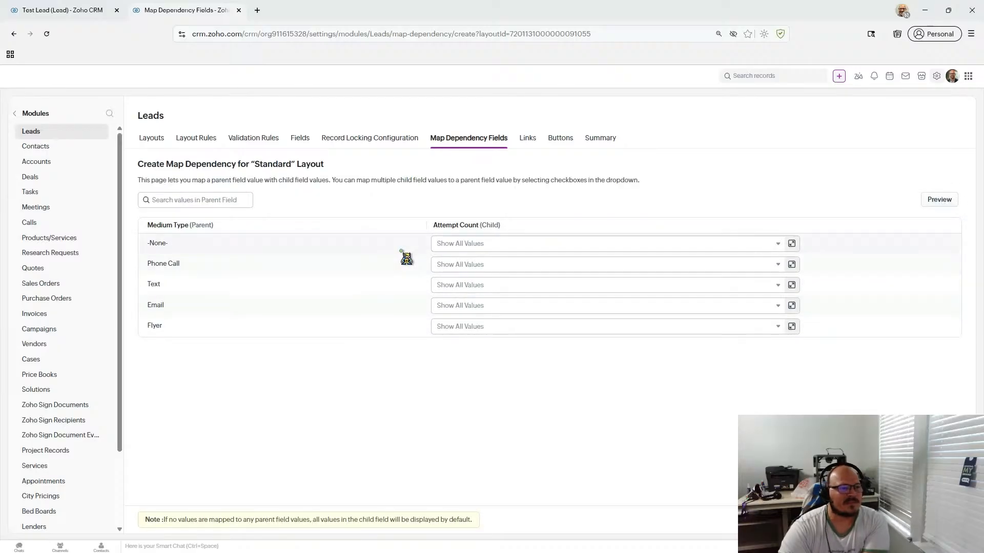
# - Map Flyer to the -None- Attempt Count in its value picker and preview the dependency
pyautogui.click(455, 263)
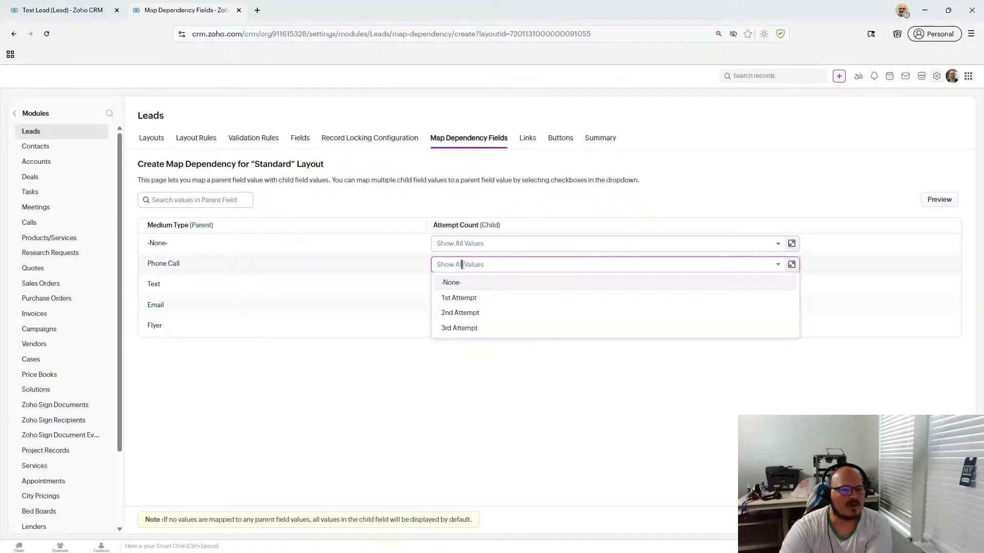
pyautogui.click(396, 265)
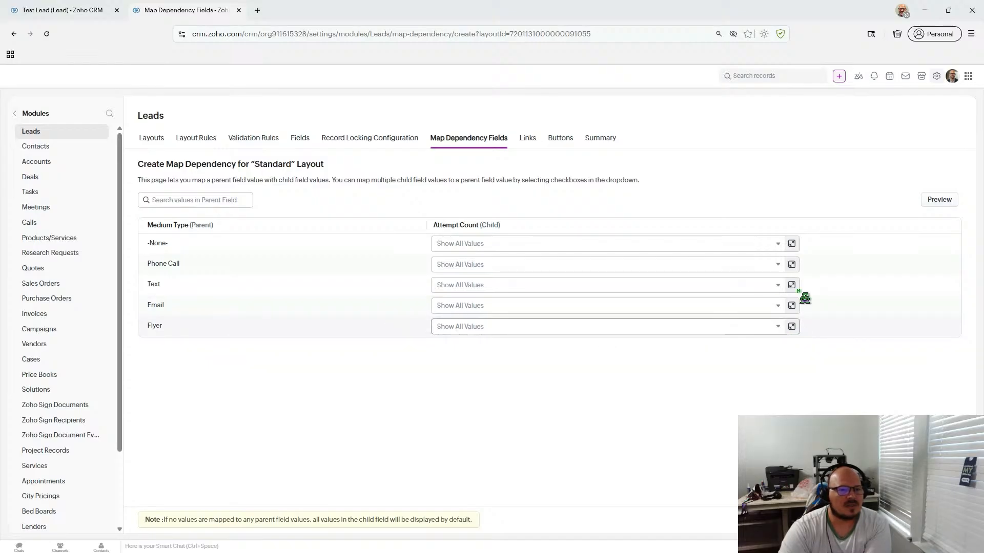
pyautogui.click(778, 243)
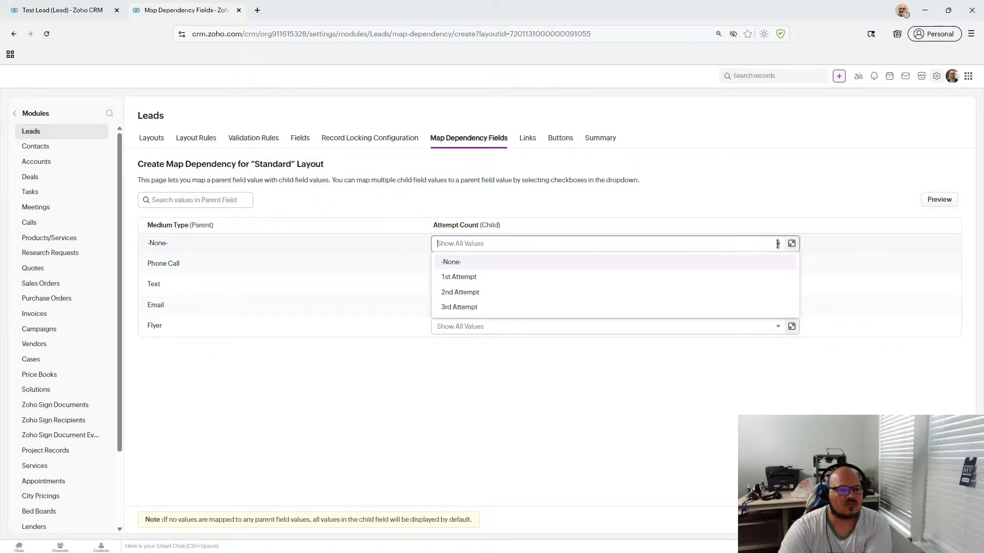
pyautogui.click(786, 219)
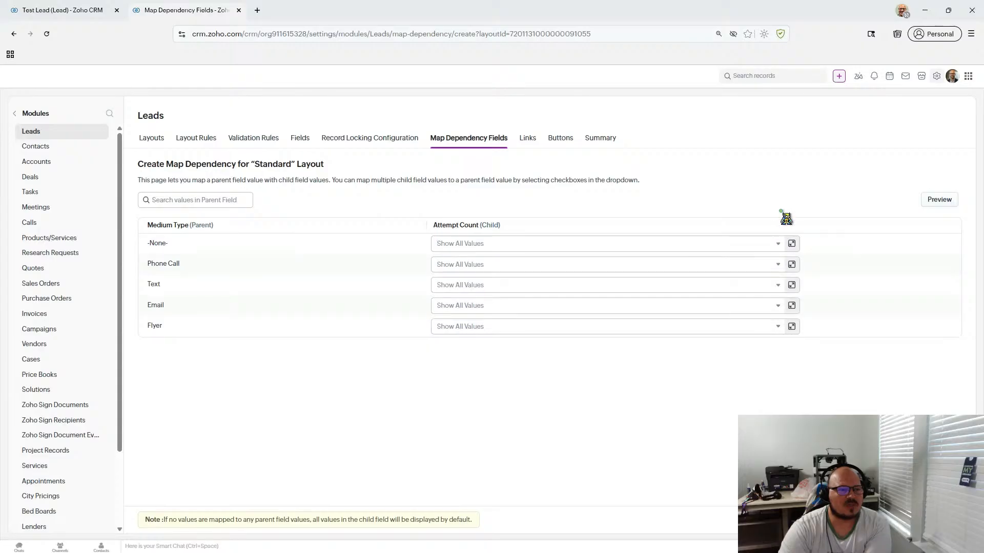
pyautogui.click(791, 264)
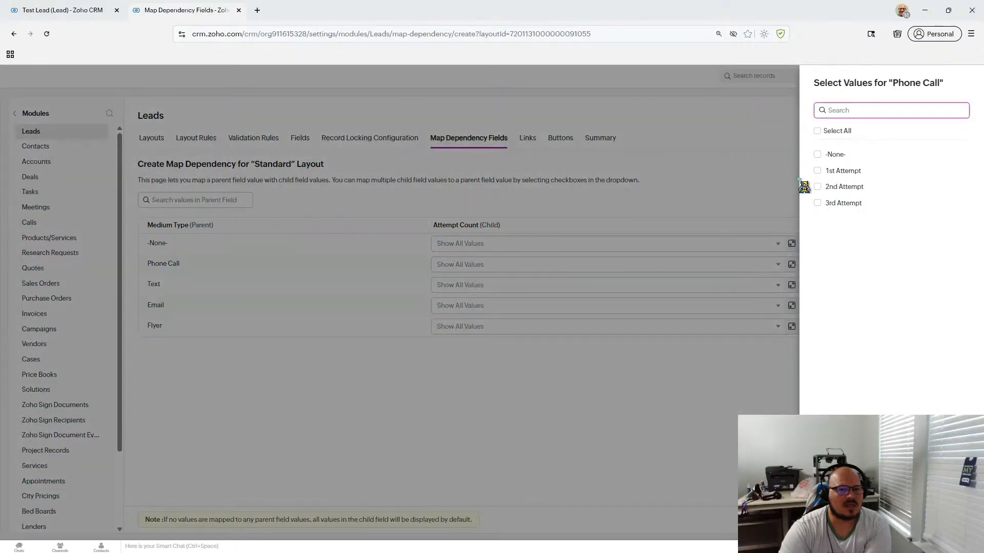
pyautogui.click(743, 345)
pyautogui.click(792, 327)
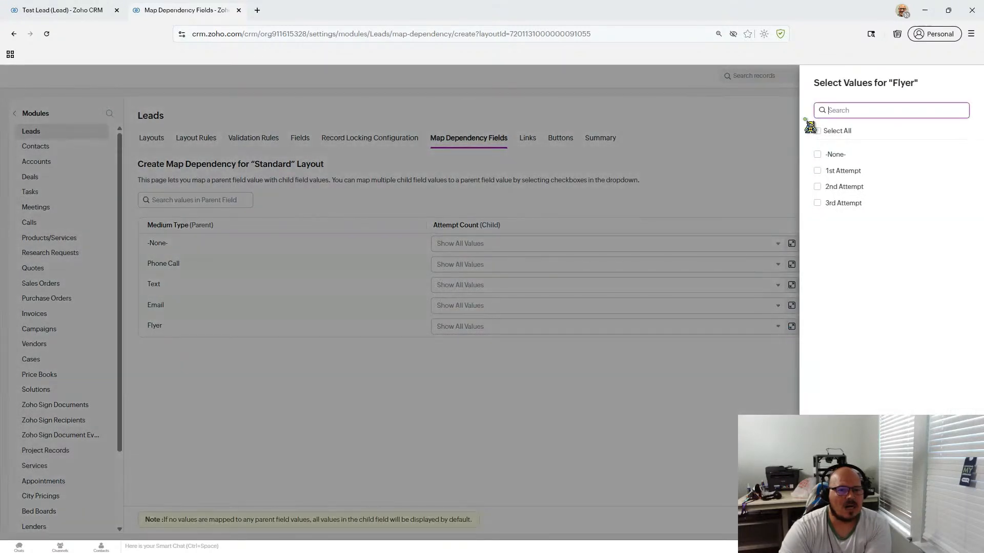
pyautogui.click(818, 155)
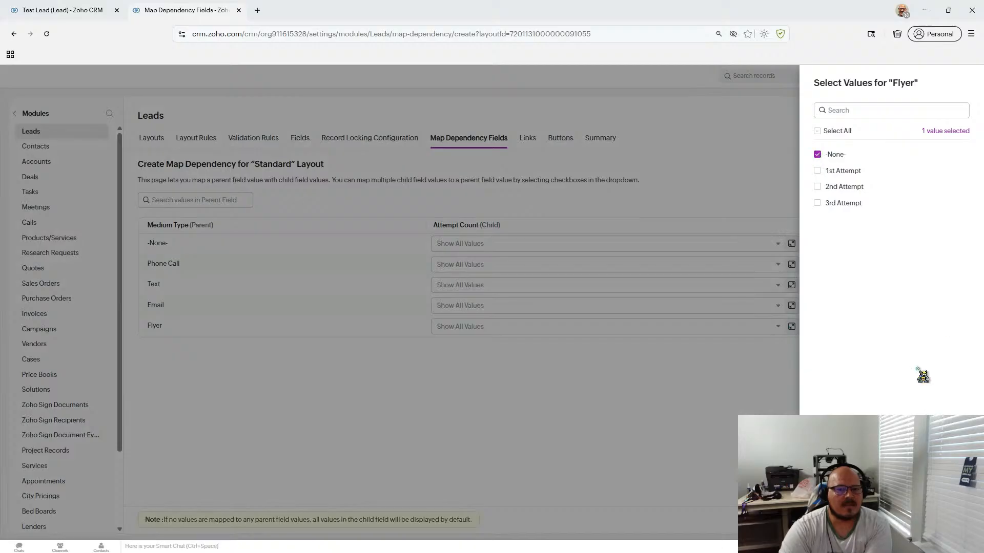
pyautogui.click(952, 525)
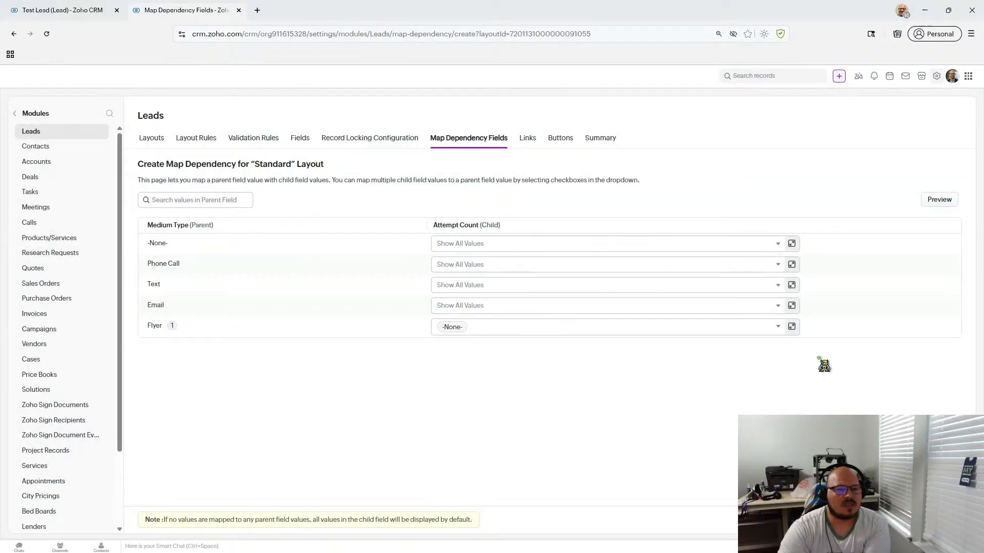
pyautogui.click(933, 201)
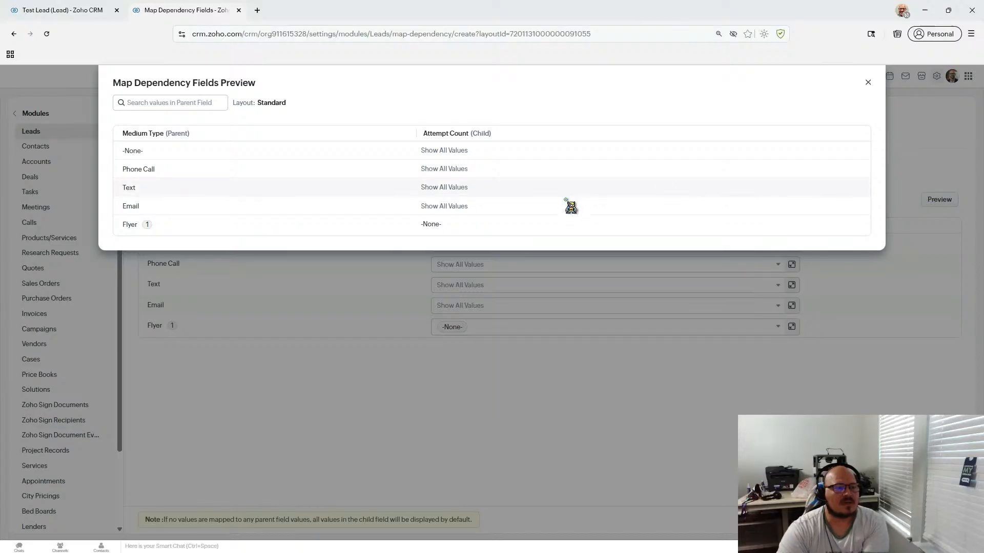
# - Clear the Flyer row's mapped values and recheck the preview
pyautogui.click(866, 83)
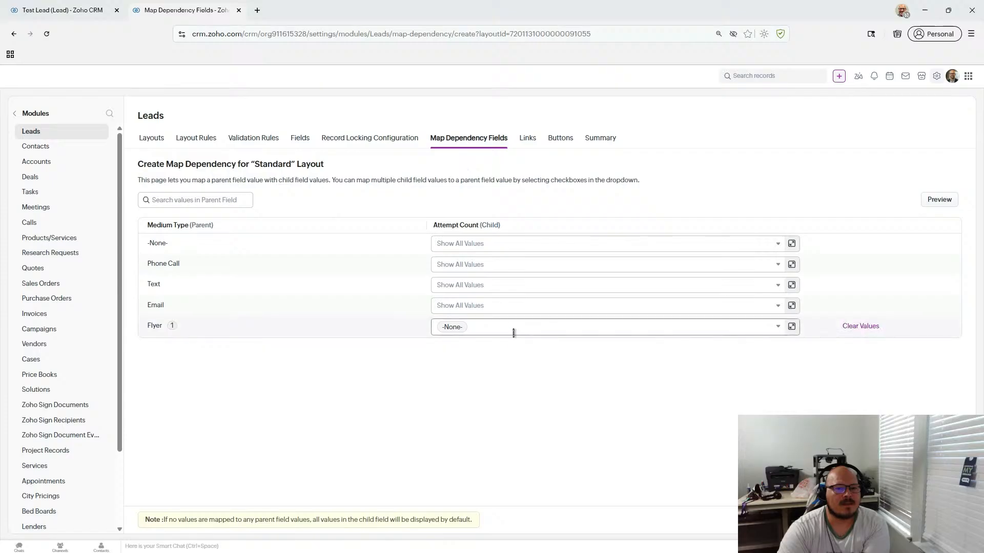
pyautogui.click(860, 326)
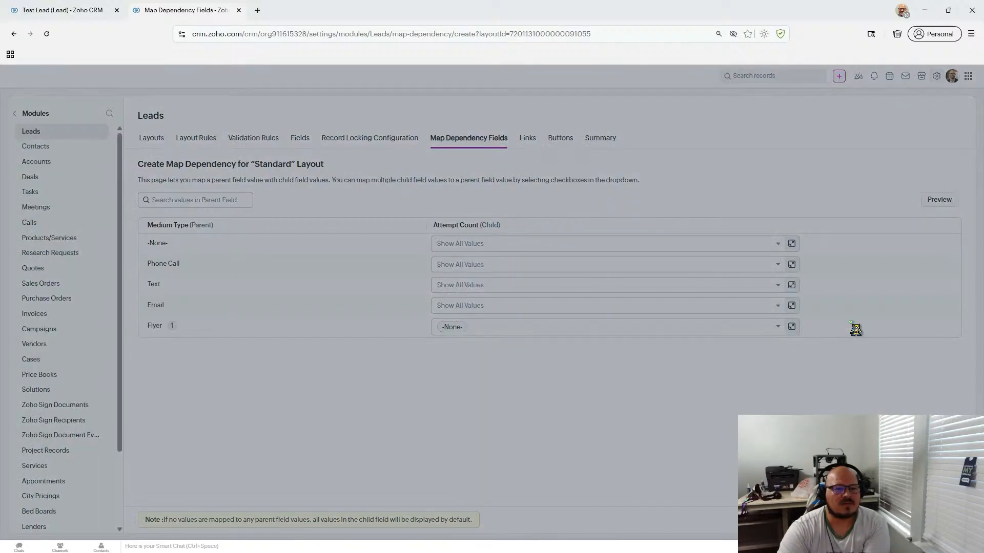
pyautogui.click(591, 125)
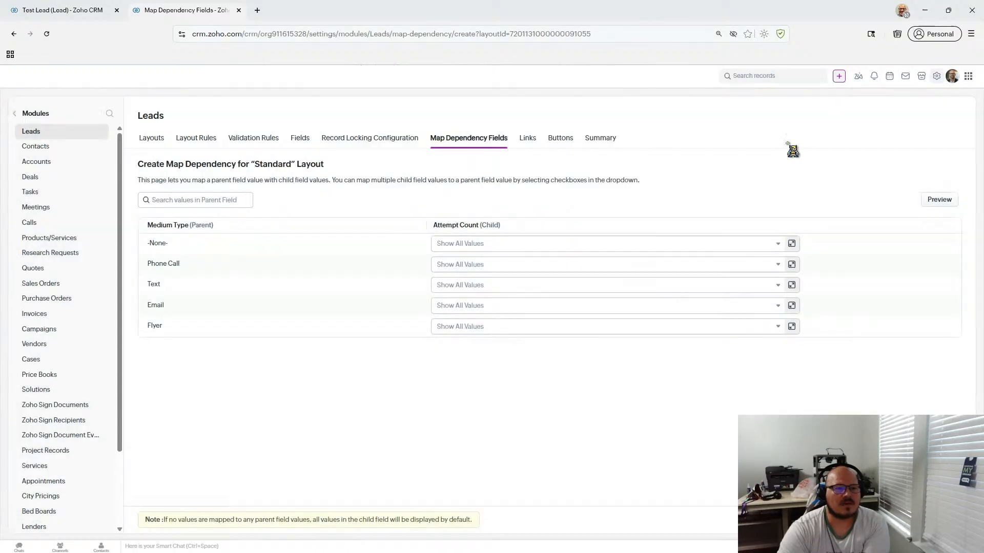
pyautogui.click(943, 200)
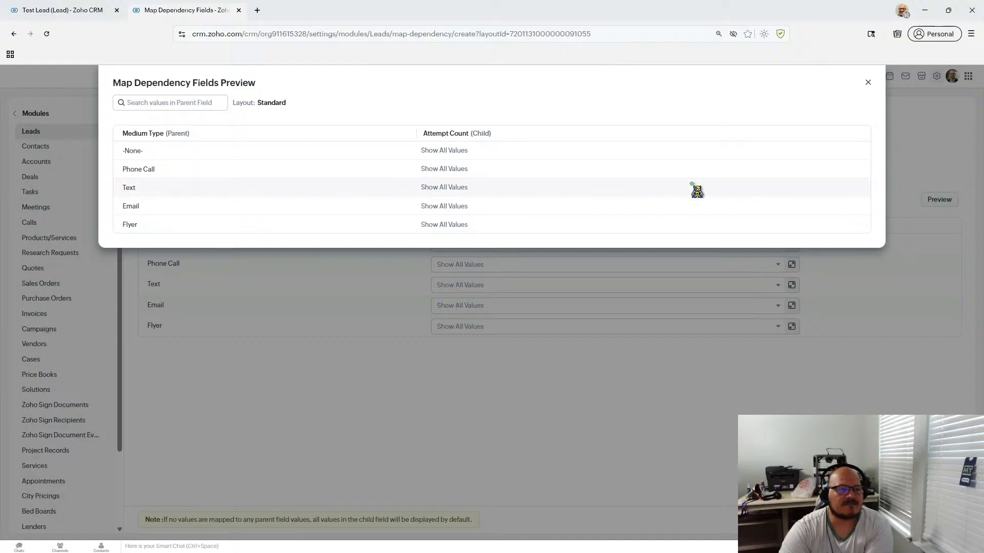
pyautogui.click(868, 83)
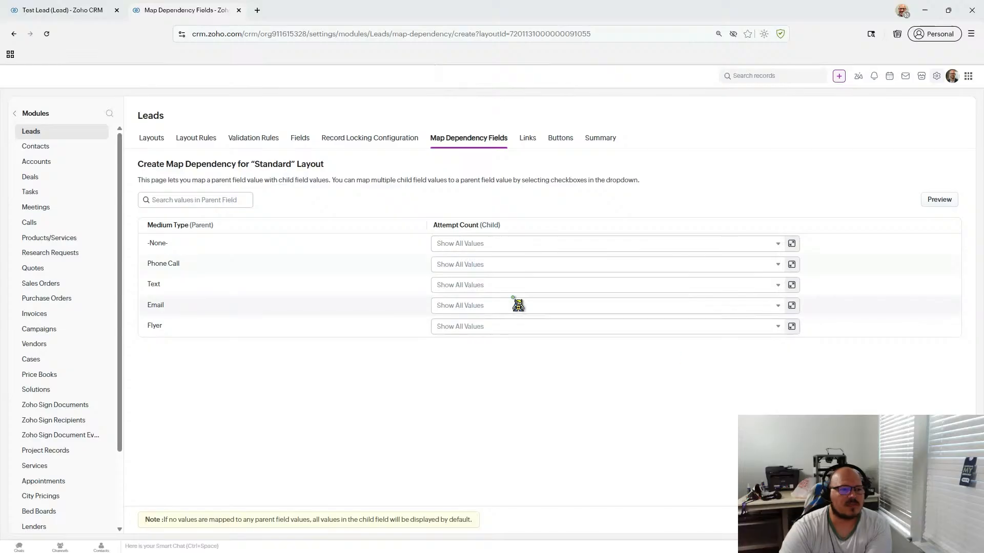
# - Map -None- to -None- and Phone Call to 1st, 2nd and 3rd Attempt
pyautogui.click(511, 247)
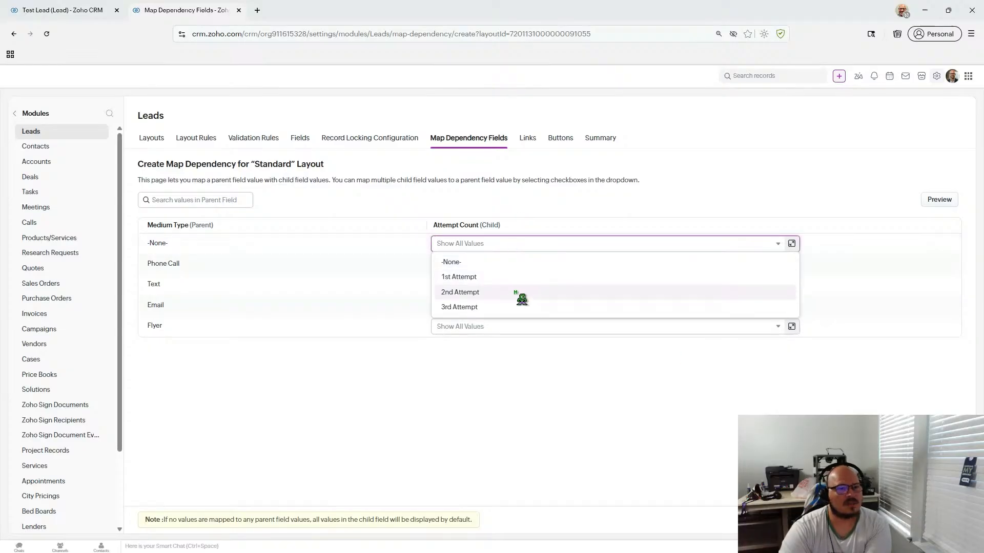
pyautogui.click(506, 263)
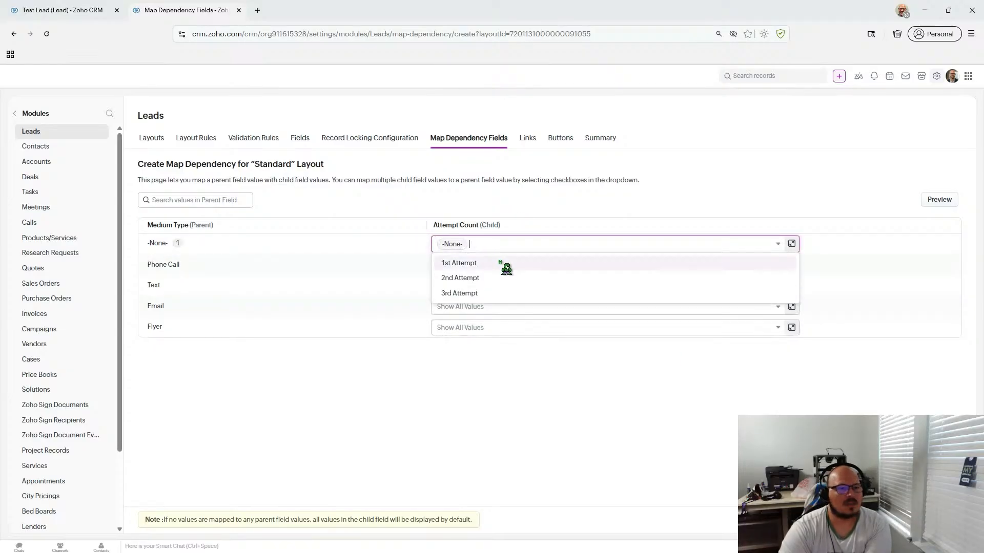
pyautogui.click(504, 348)
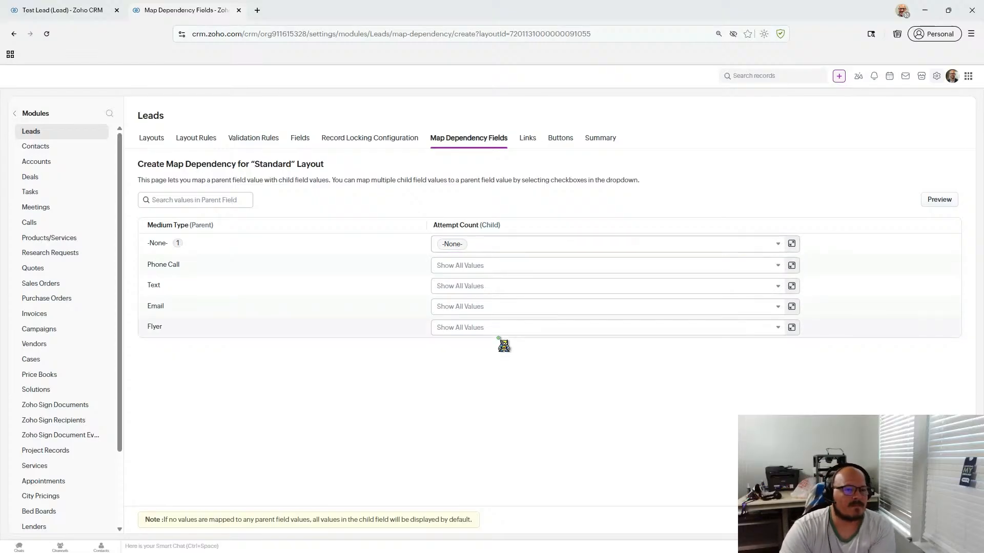
pyautogui.click(498, 266)
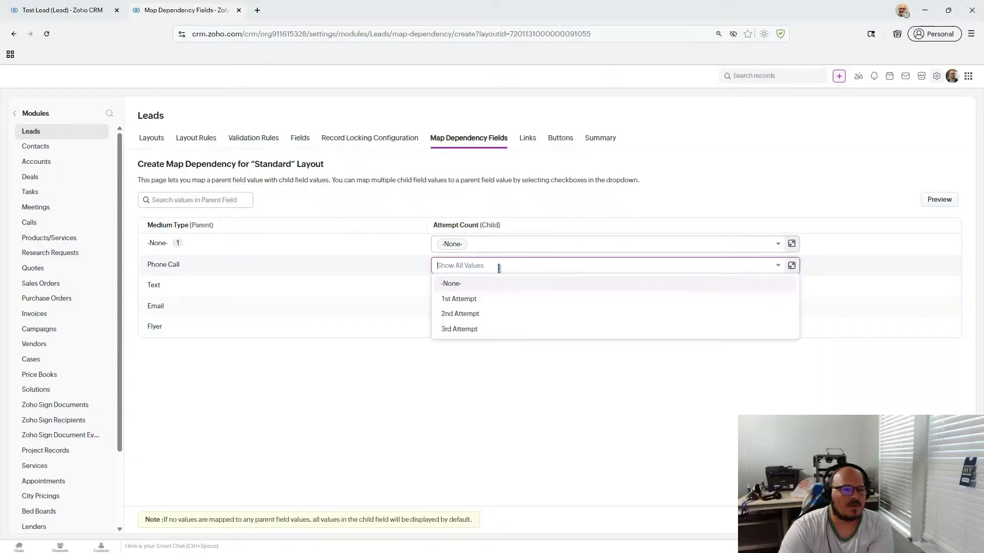
pyautogui.click(506, 301)
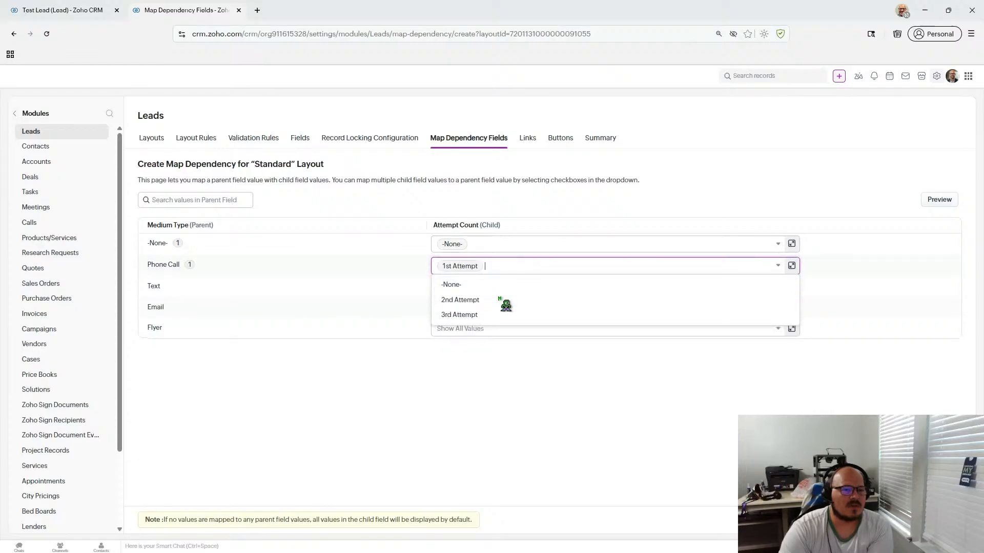
pyautogui.click(505, 301)
pyautogui.click(505, 302)
pyautogui.click(469, 422)
# - Map Text and Email each to 1st, 2nd and 3rd Attempt
pyautogui.click(451, 287)
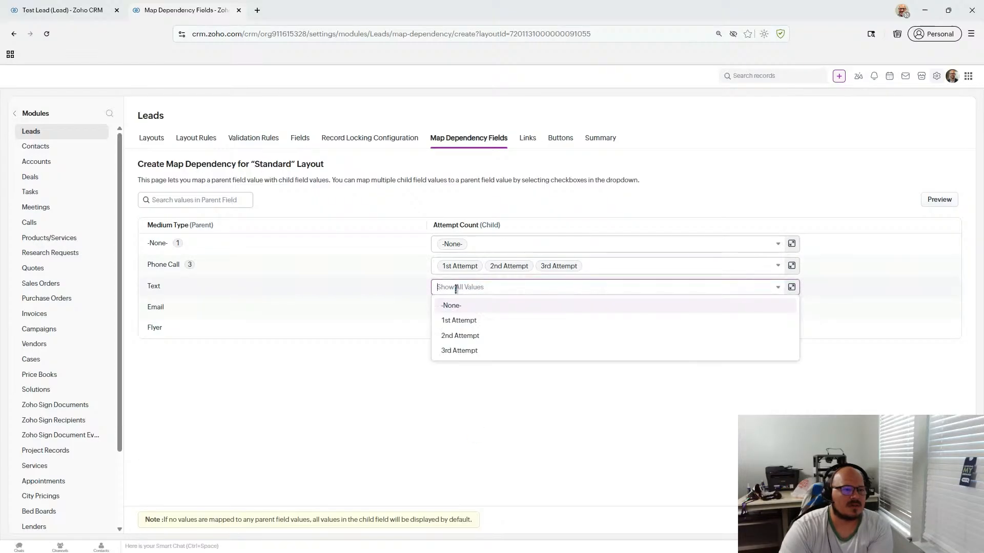
pyautogui.click(459, 321)
pyautogui.click(460, 321)
pyautogui.click(459, 321)
pyautogui.click(461, 352)
pyautogui.click(460, 308)
pyautogui.click(461, 340)
pyautogui.click(462, 342)
pyautogui.click(463, 343)
# - Map Flyer to 1st Attempt and review the finished mapping in the preview
pyautogui.click(456, 330)
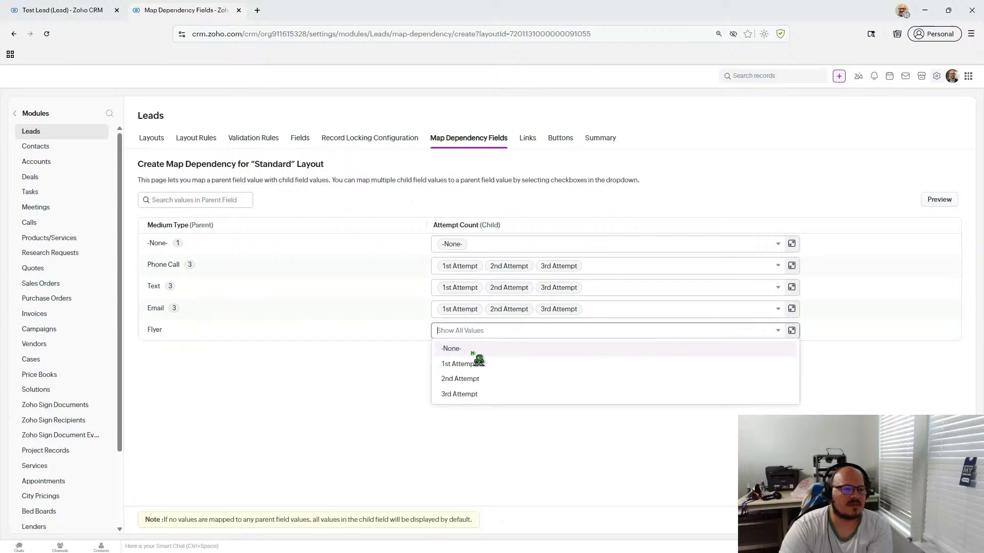
pyautogui.click(478, 365)
pyautogui.click(939, 200)
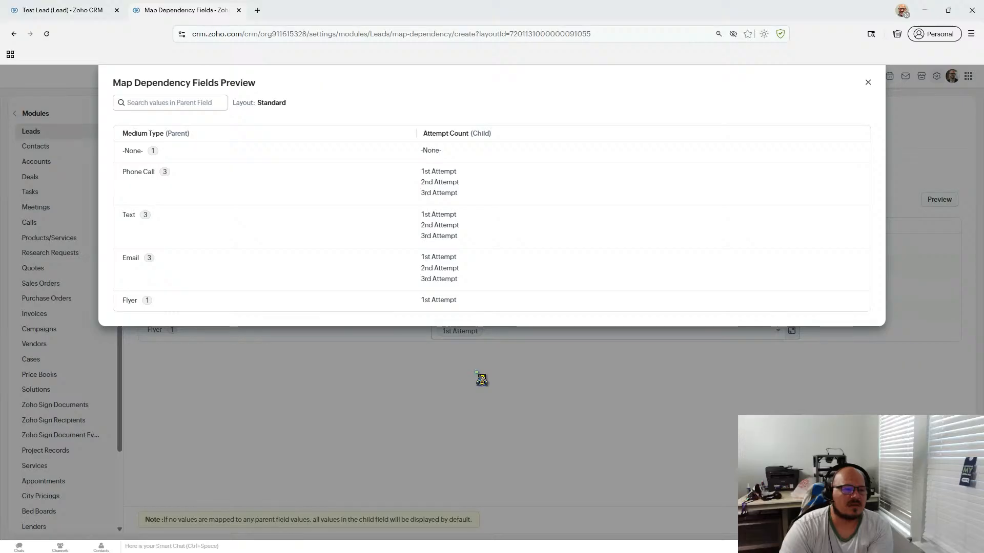
pyautogui.click(868, 82)
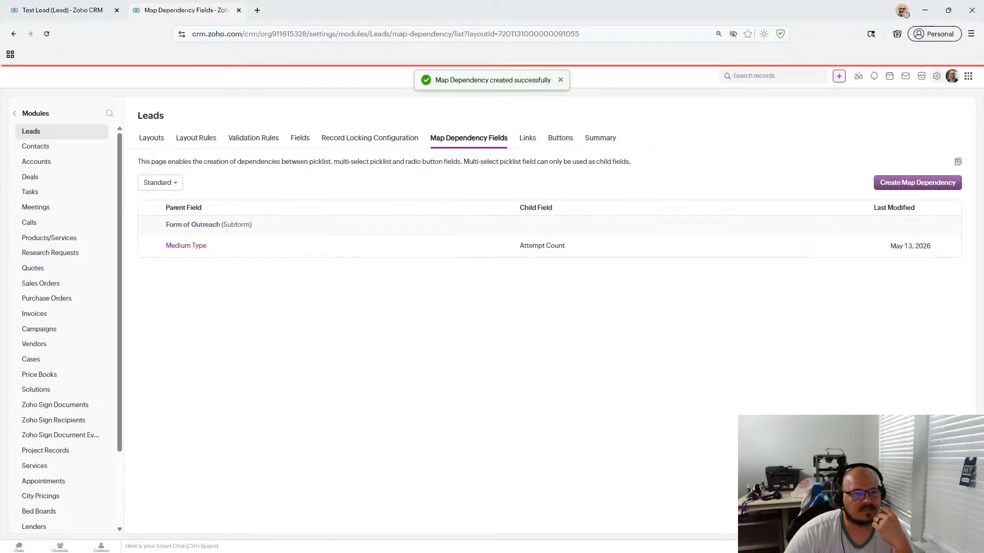
# - Reload the Test Lead record and scroll down to its Form of Outreach subform
pyautogui.click(88, 12)
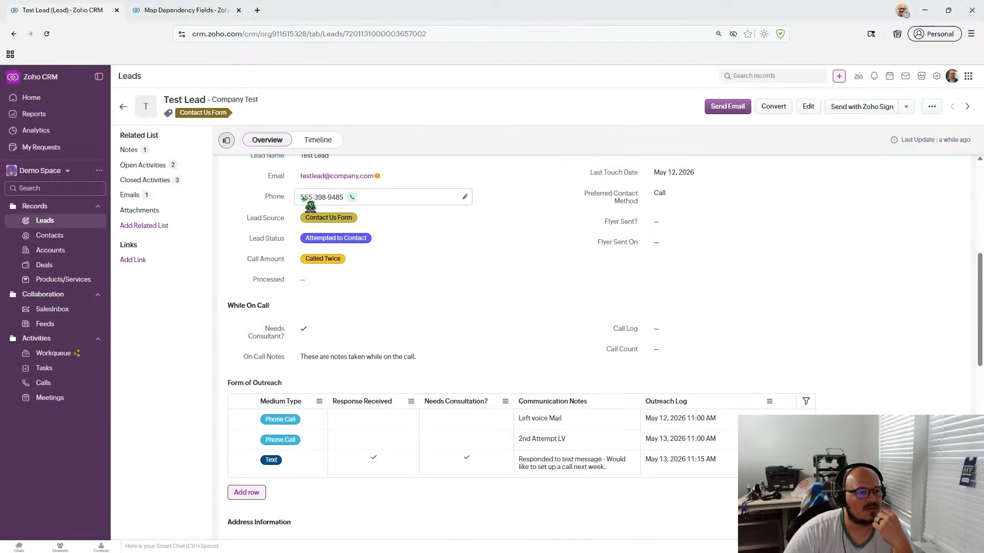
pyautogui.click(47, 33)
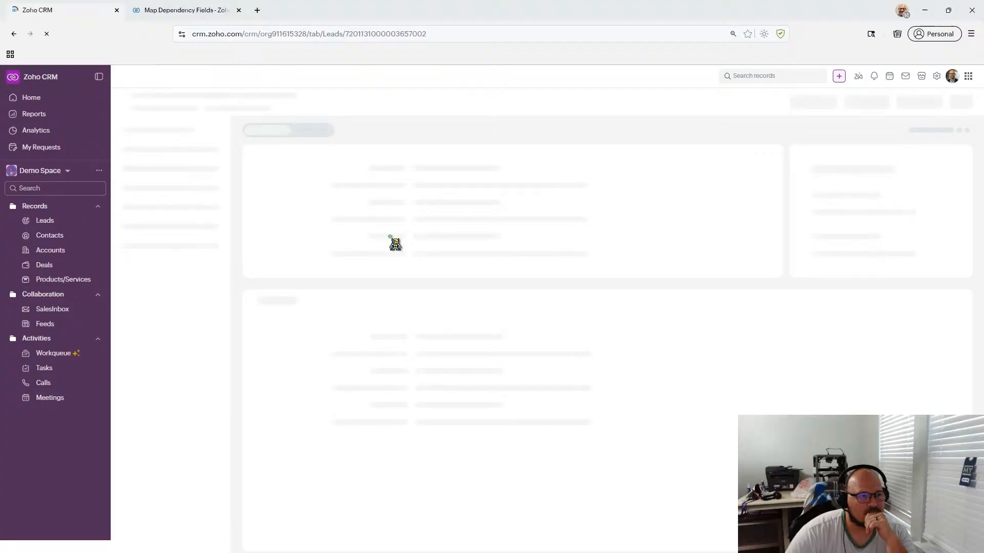
pyautogui.click(174, 12)
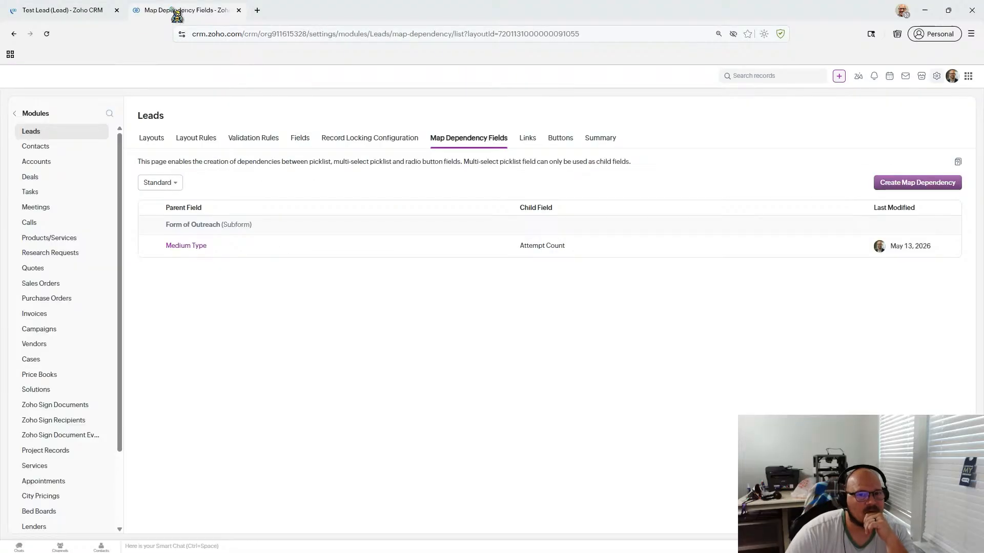
pyautogui.click(105, 10)
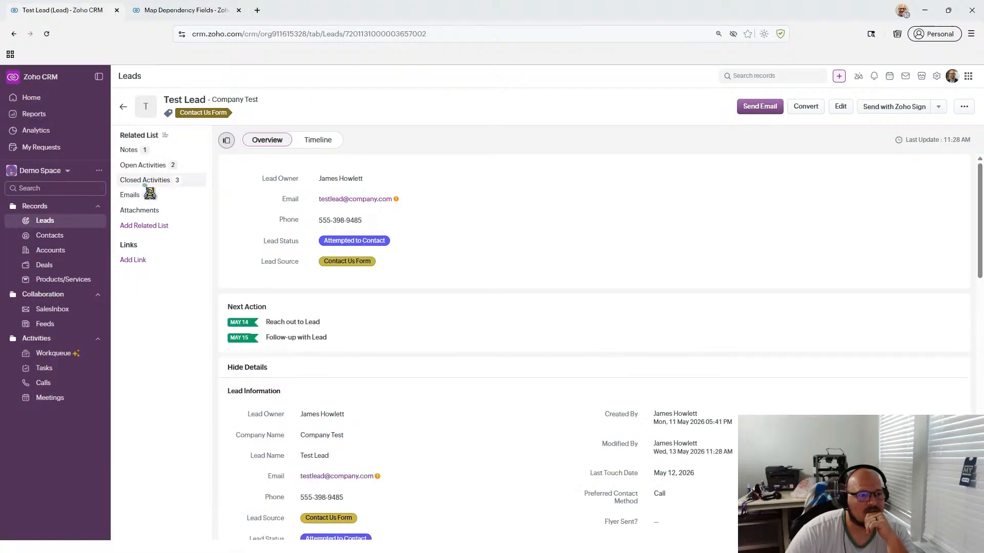
pyautogui.scroll(-2, 383, 367)
pyautogui.scroll(-5, 383, 367)
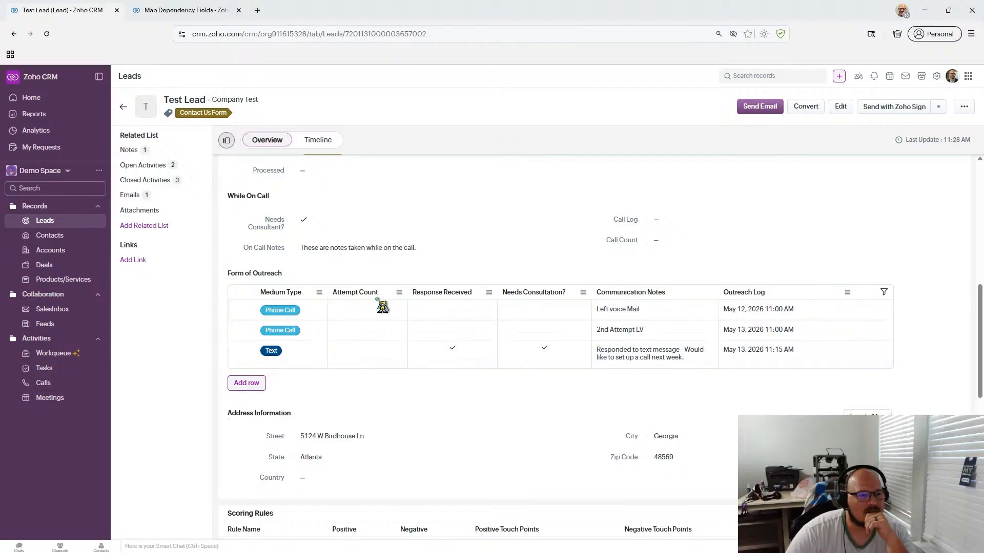
# - Try a Phone Call row showing 1st Attempt, then discard it unsaved
pyautogui.click(244, 383)
pyautogui.click(307, 376)
pyautogui.click(300, 409)
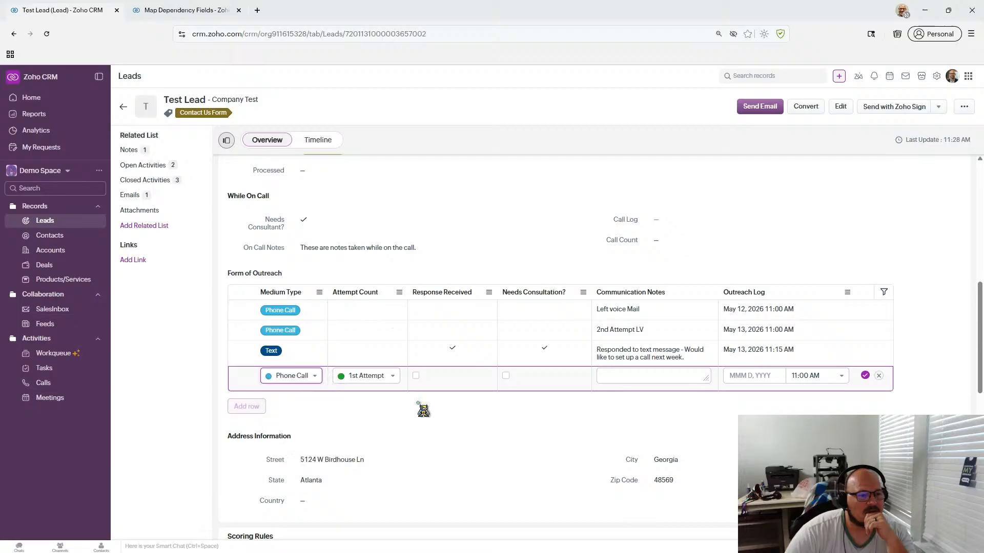
pyautogui.click(371, 380)
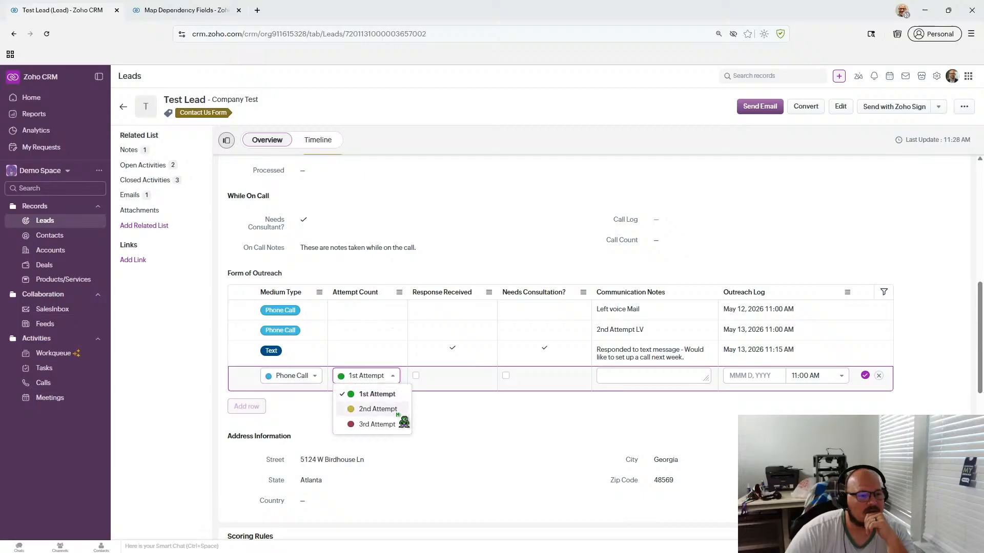
pyautogui.click(426, 411)
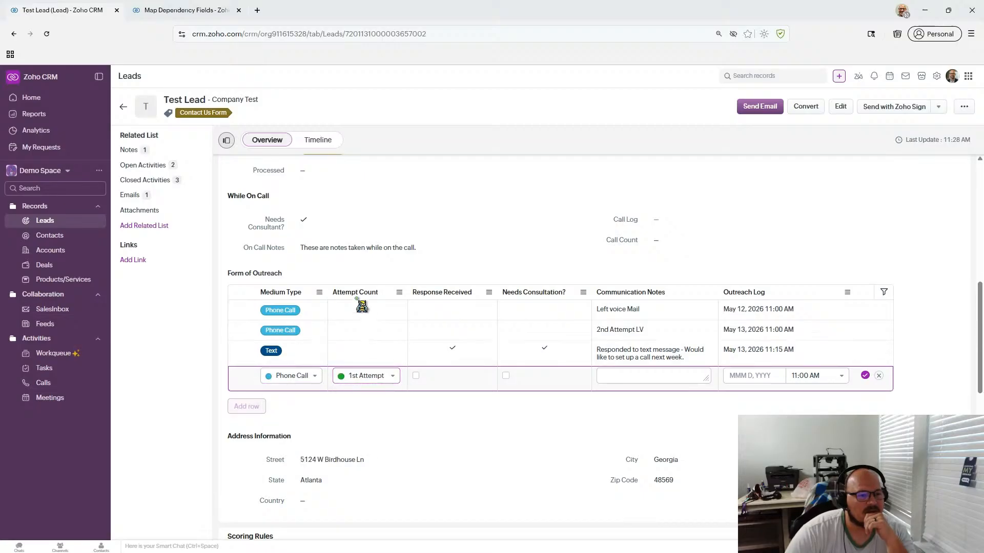
pyautogui.click(879, 377)
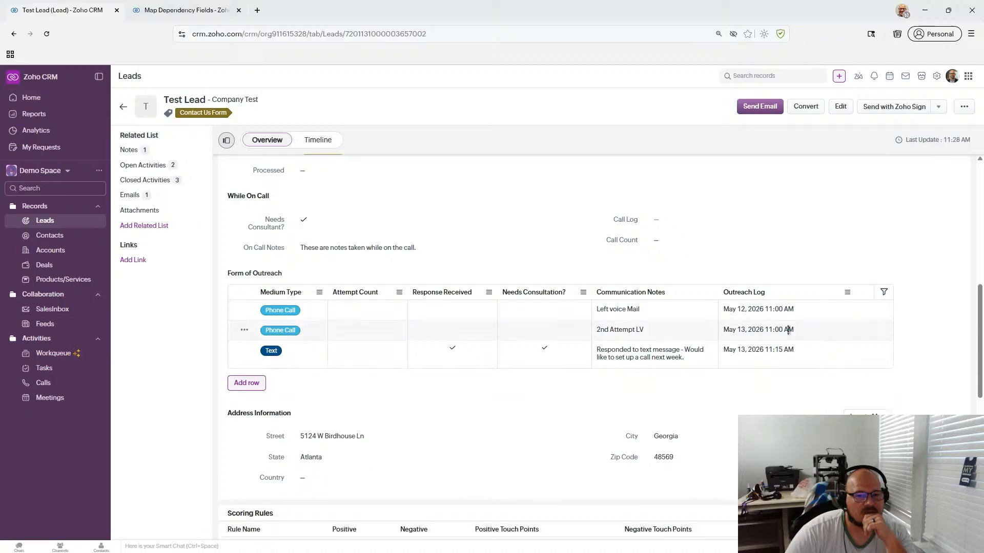
# - Delete the Left voice Mail, Phone Call and Text outreach rows
pyautogui.click(244, 310)
pyautogui.click(254, 351)
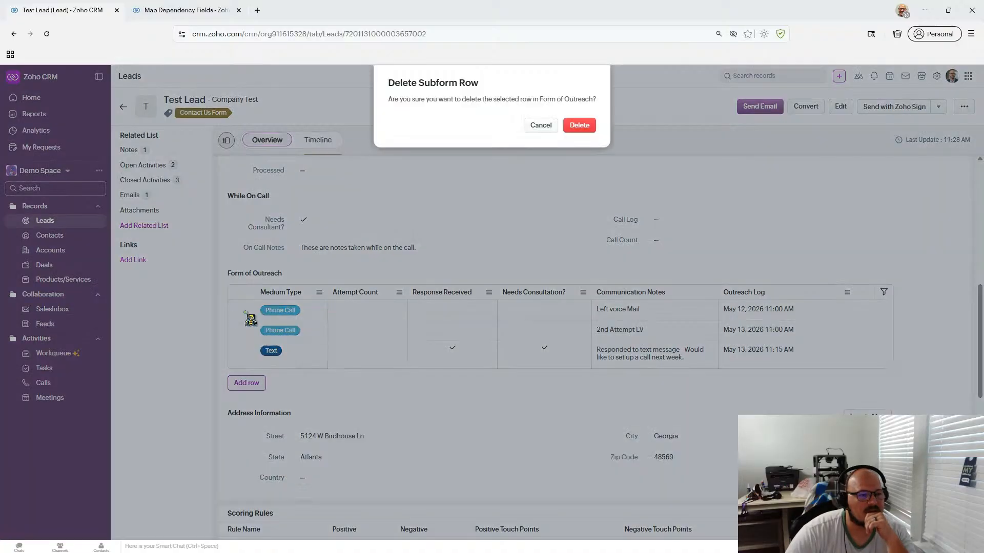
pyautogui.click(579, 123)
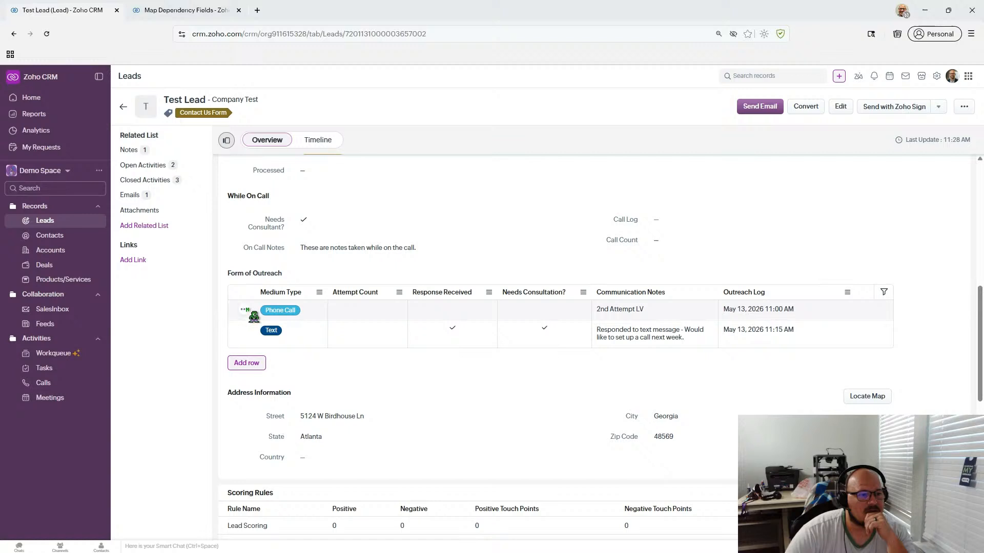
pyautogui.click(244, 309)
pyautogui.click(254, 351)
pyautogui.click(579, 124)
pyautogui.click(246, 310)
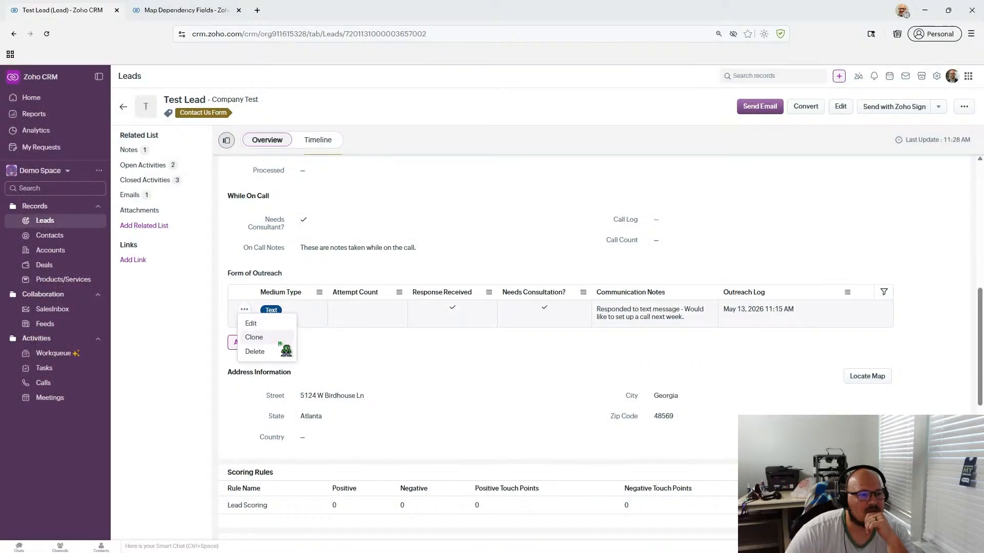
pyautogui.click(254, 350)
pyautogui.click(584, 126)
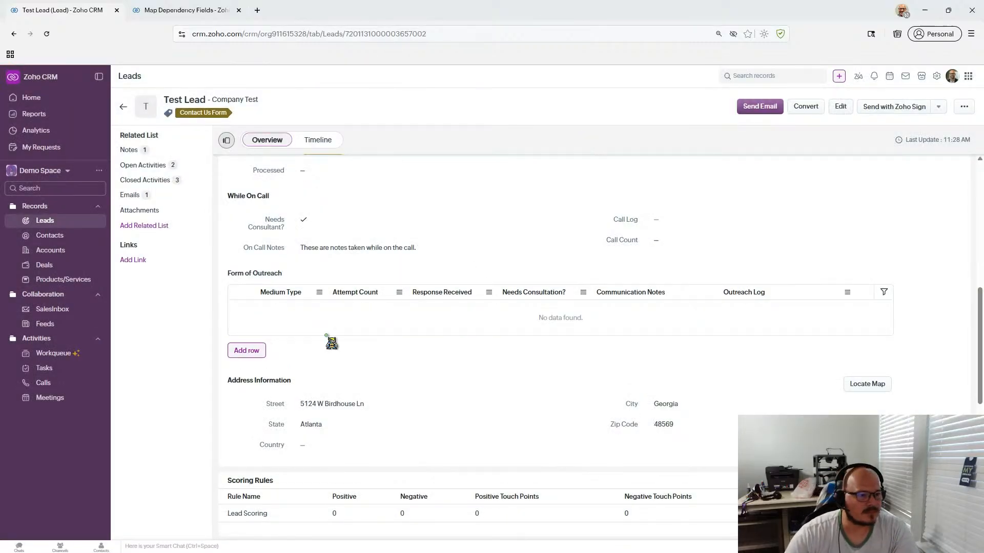
# - Add an outreach row set to Phone Call with 1st Attempt
pyautogui.click(248, 351)
pyautogui.click(313, 310)
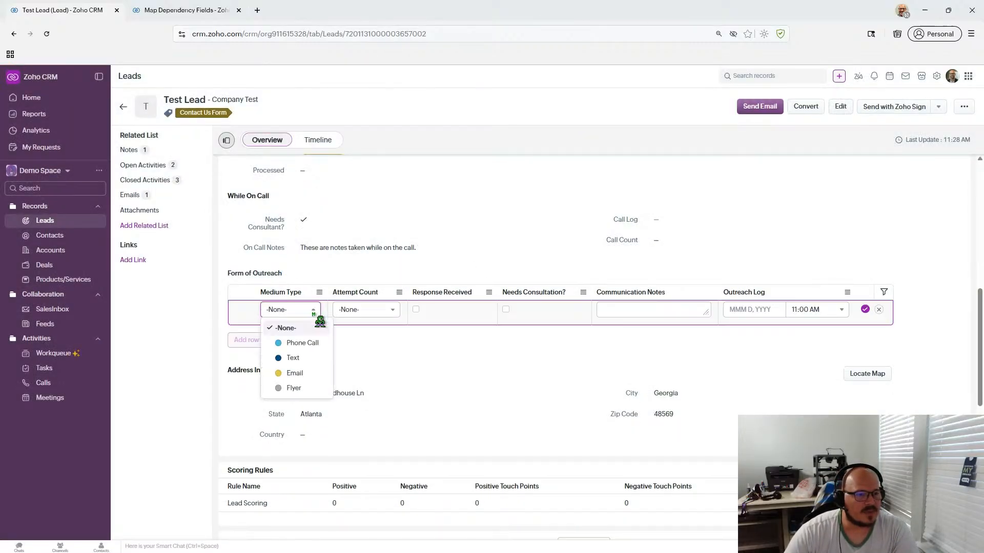
pyautogui.click(313, 311)
pyautogui.click(392, 309)
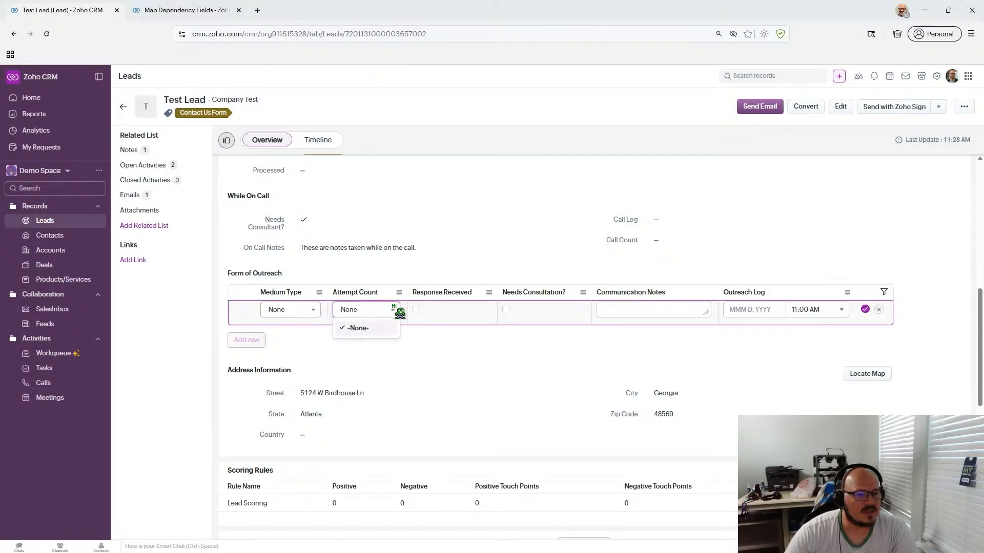
pyautogui.click(399, 359)
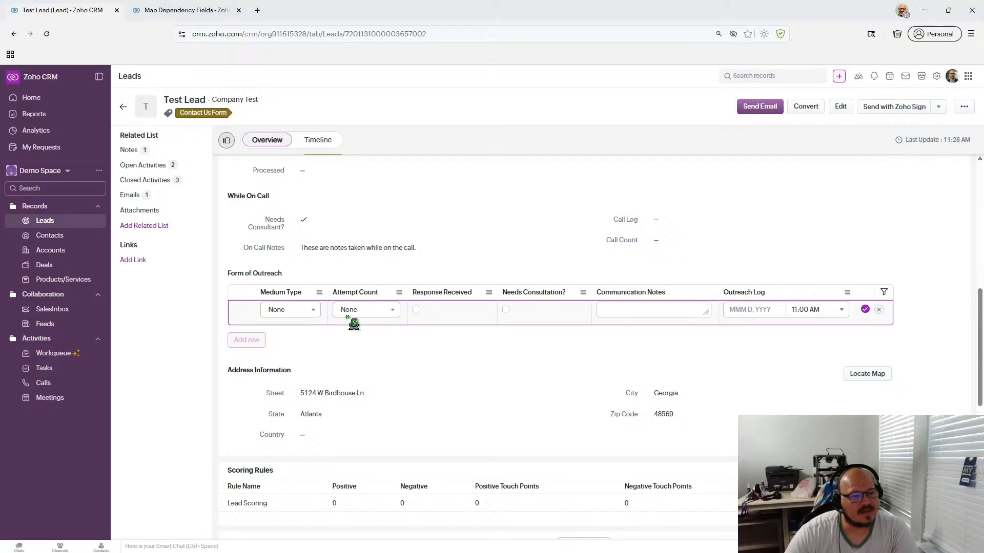
pyautogui.click(380, 310)
pyautogui.click(361, 328)
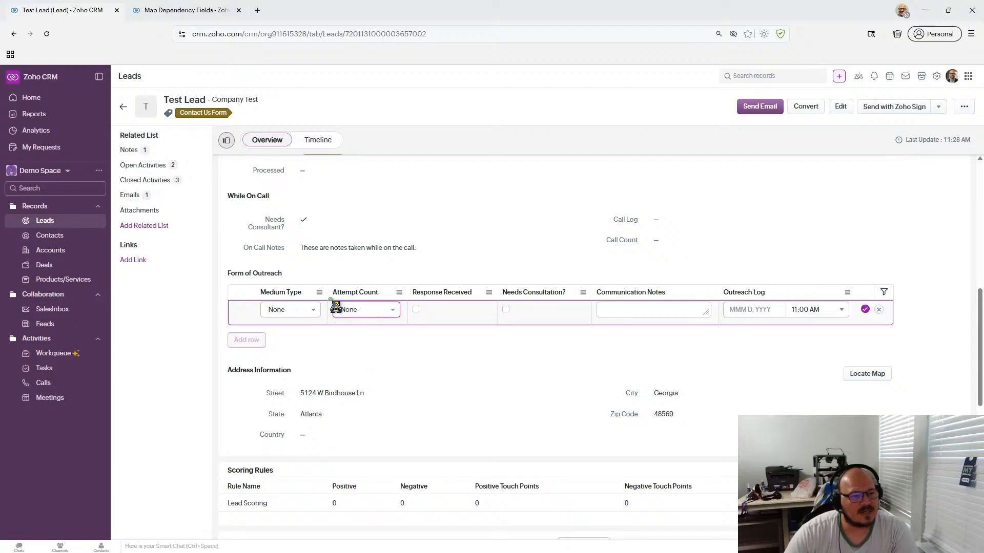
pyautogui.click(301, 310)
pyautogui.click(302, 342)
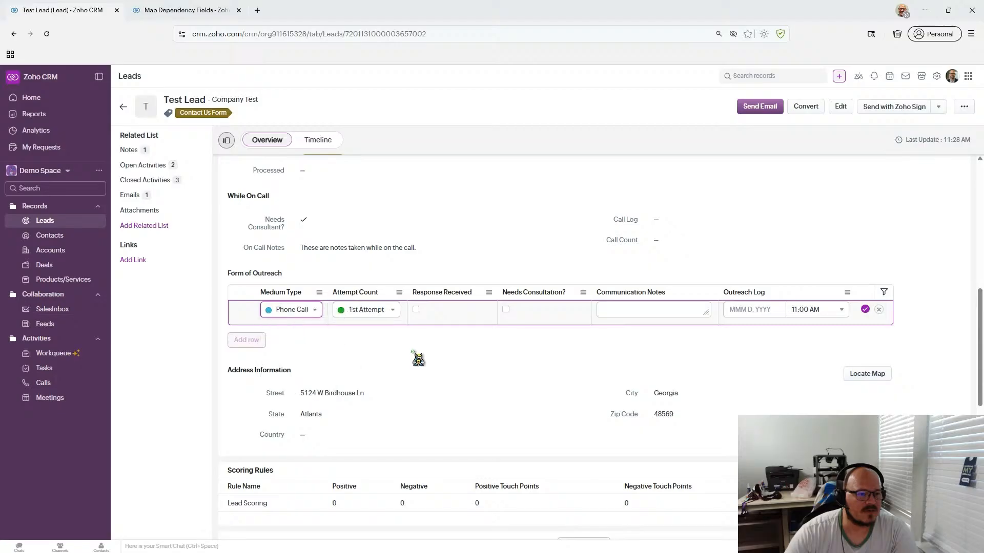
pyautogui.click(373, 310)
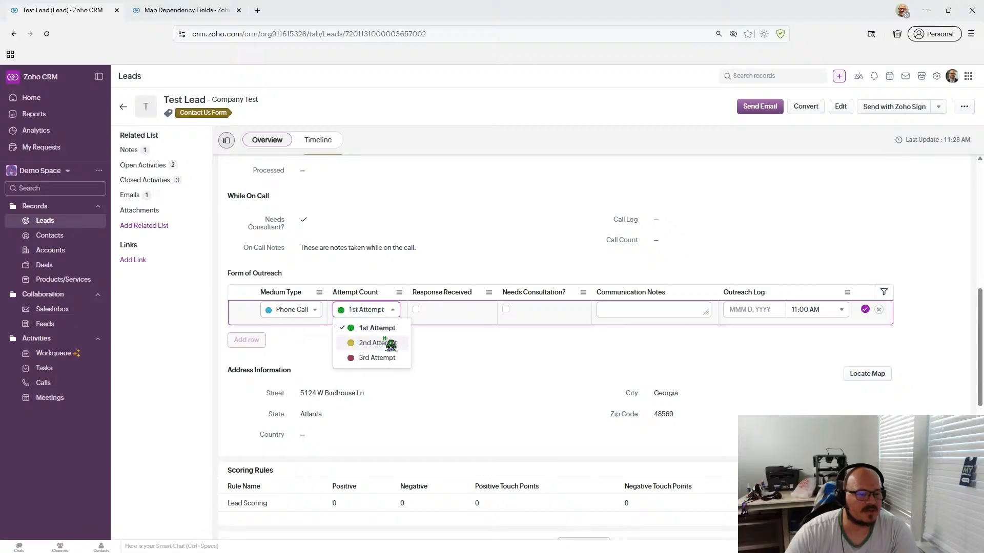
pyautogui.click(414, 318)
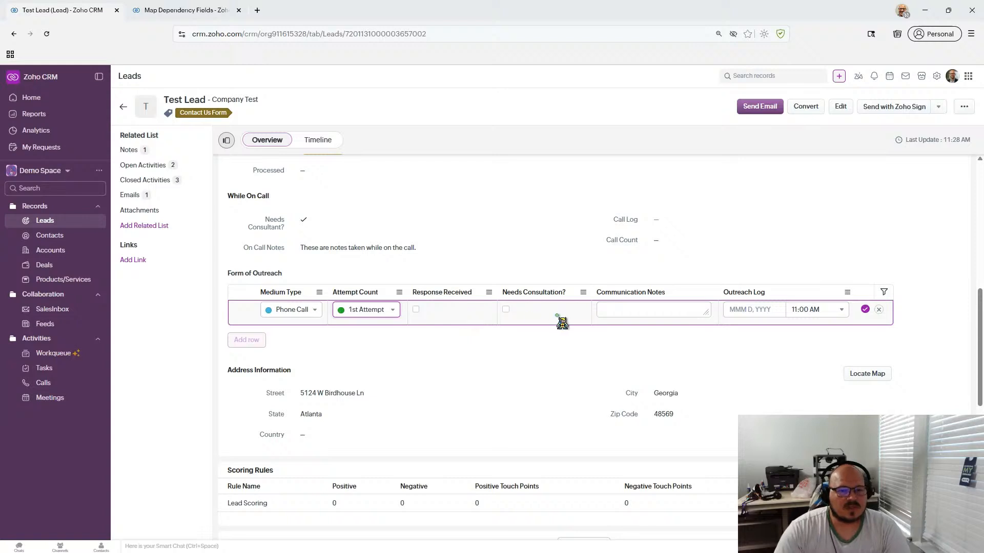
# - Note 'No answer - LVM', date the row May 12, 2026, and save it
pyautogui.click(669, 308)
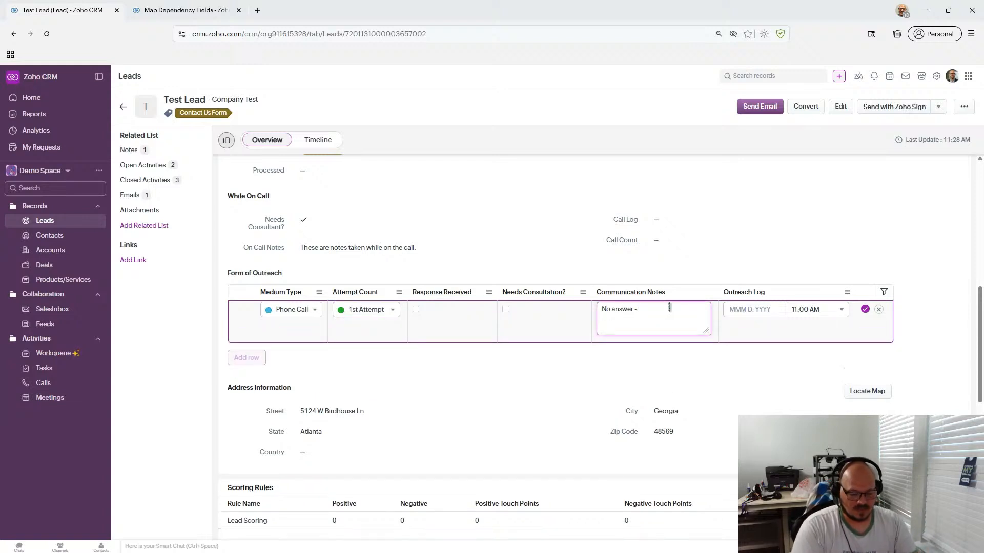
pyautogui.click(750, 309)
pyautogui.click(766, 384)
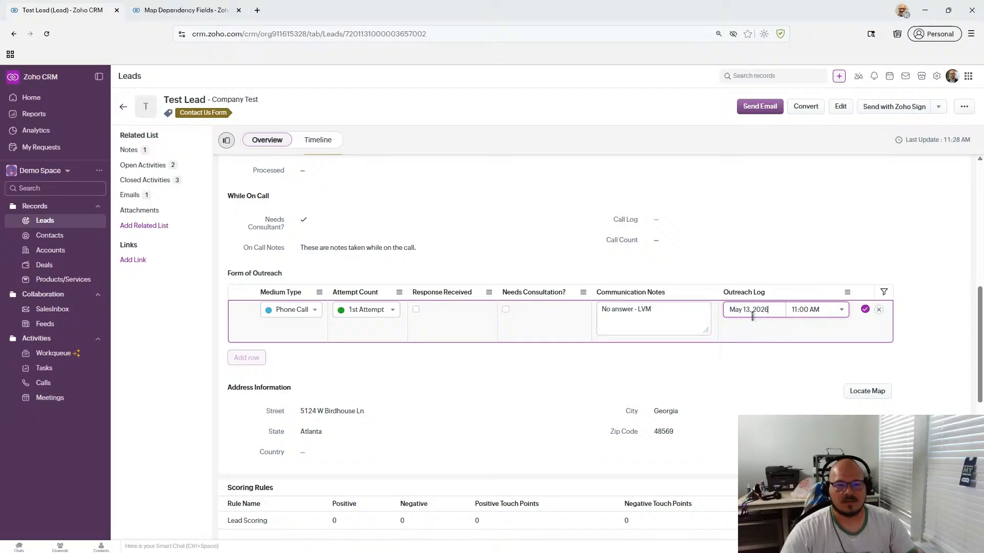
pyautogui.click(745, 309)
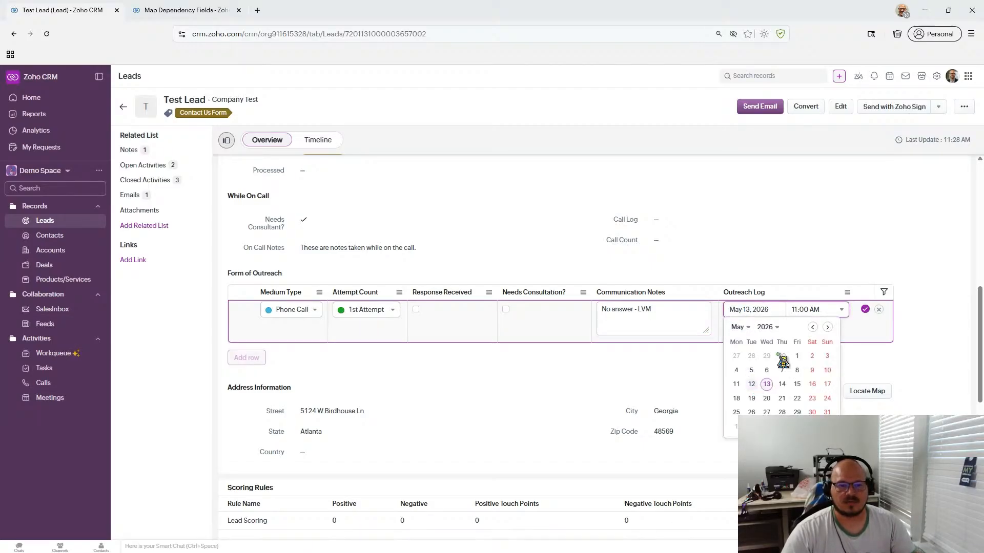
pyautogui.click(751, 386)
pyautogui.click(864, 309)
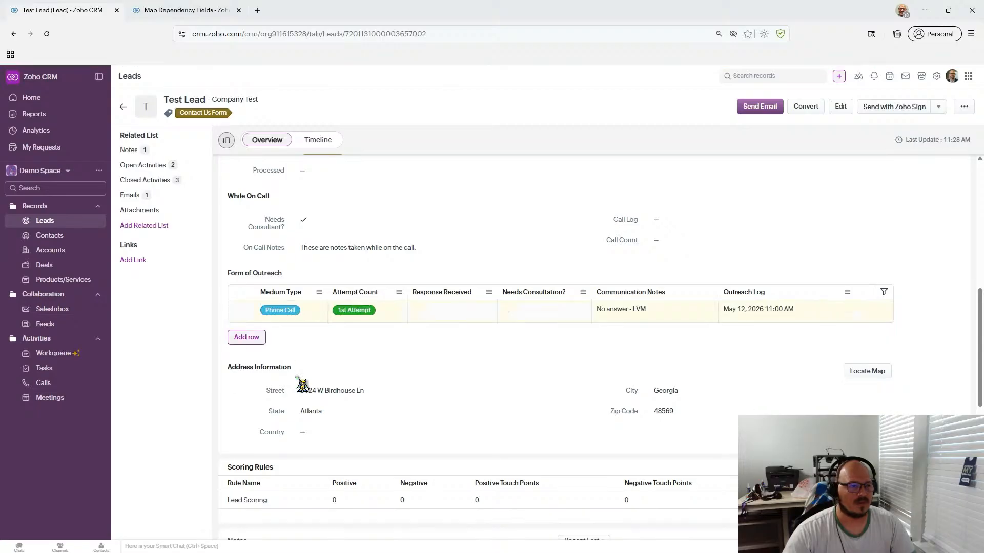
pyautogui.click(245, 336)
# - Set the new row to Phone Call, 2nd Attempt, with response received and consultation needed
pyautogui.click(296, 336)
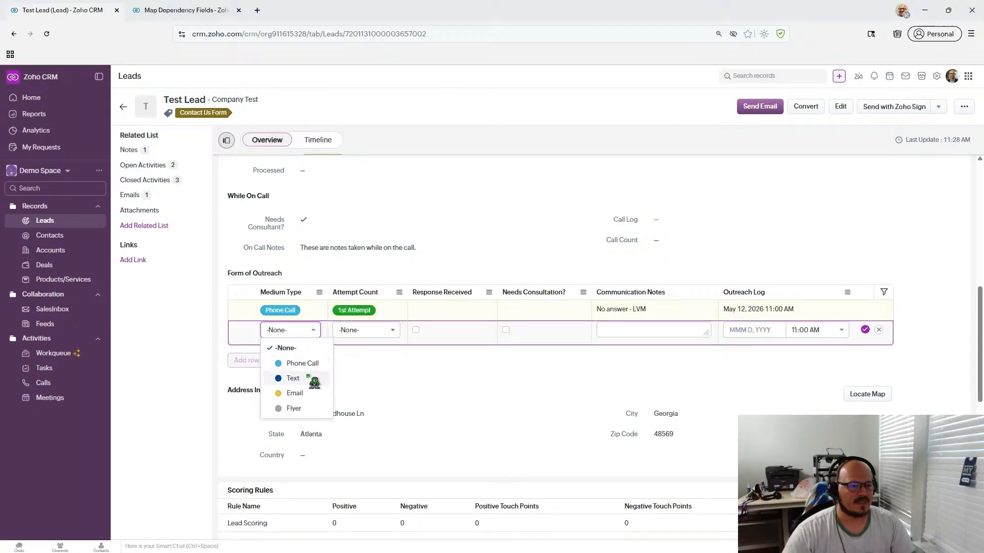
pyautogui.click(313, 363)
pyautogui.click(372, 331)
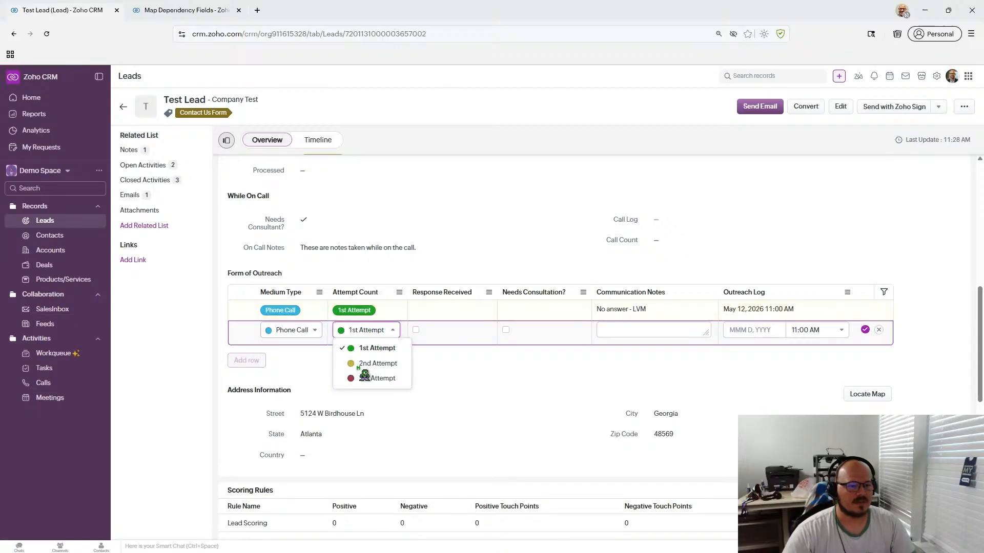
pyautogui.click(365, 363)
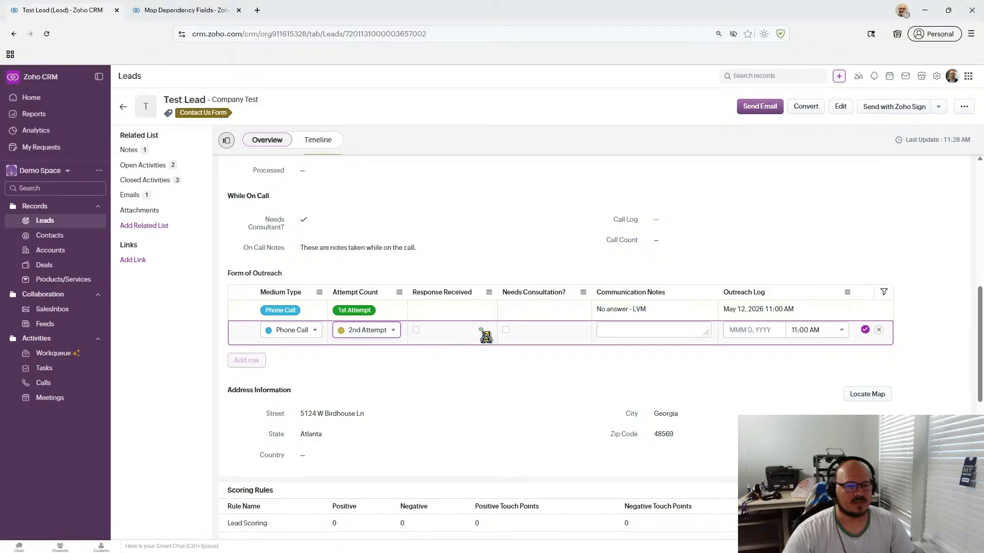
pyautogui.click(417, 330)
pyautogui.click(506, 330)
# - Add the communication notes, date the call May 13, 2026, and save the row
pyautogui.click(655, 332)
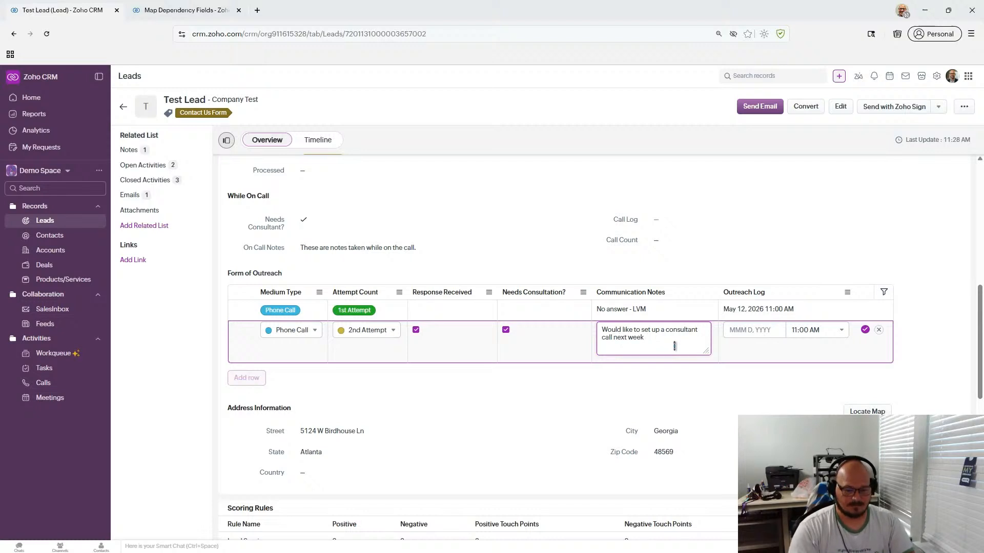
pyautogui.click(749, 330)
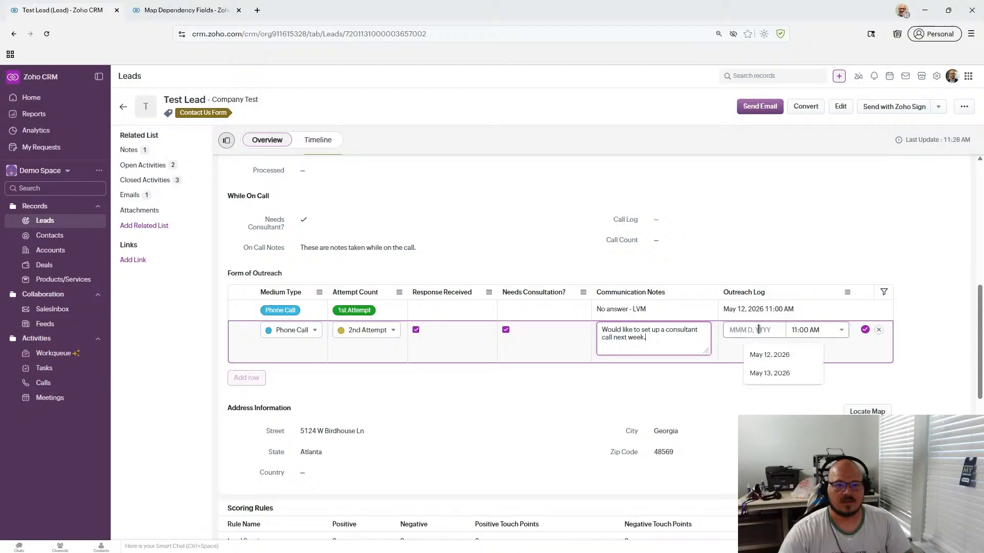
pyautogui.click(762, 374)
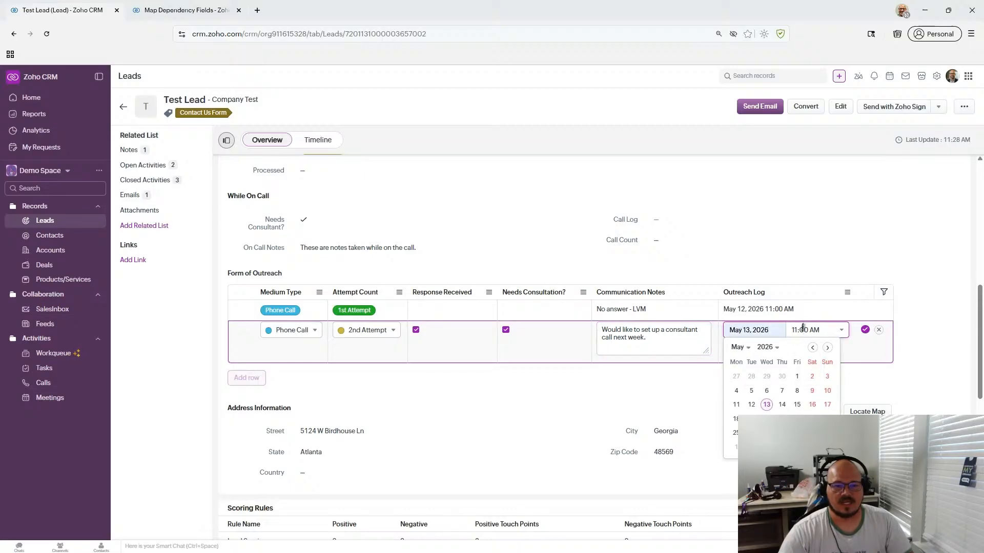
pyautogui.click(865, 330)
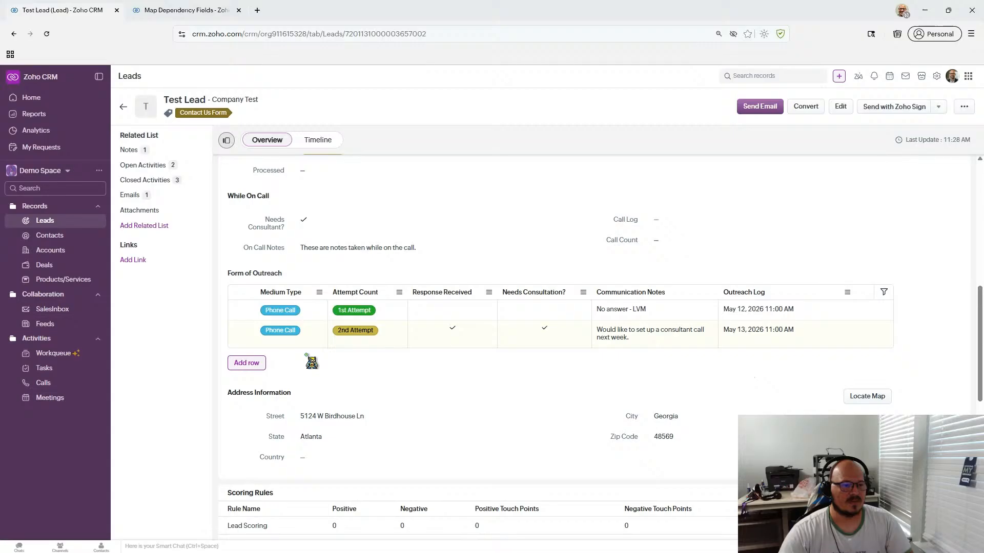
# - Start a third outreach row with medium type Flyer
pyautogui.click(247, 363)
pyautogui.click(293, 355)
pyautogui.click(301, 434)
# - Confirm the Flyer row's Attempt Count offers only 1st Attempt
pyautogui.click(388, 359)
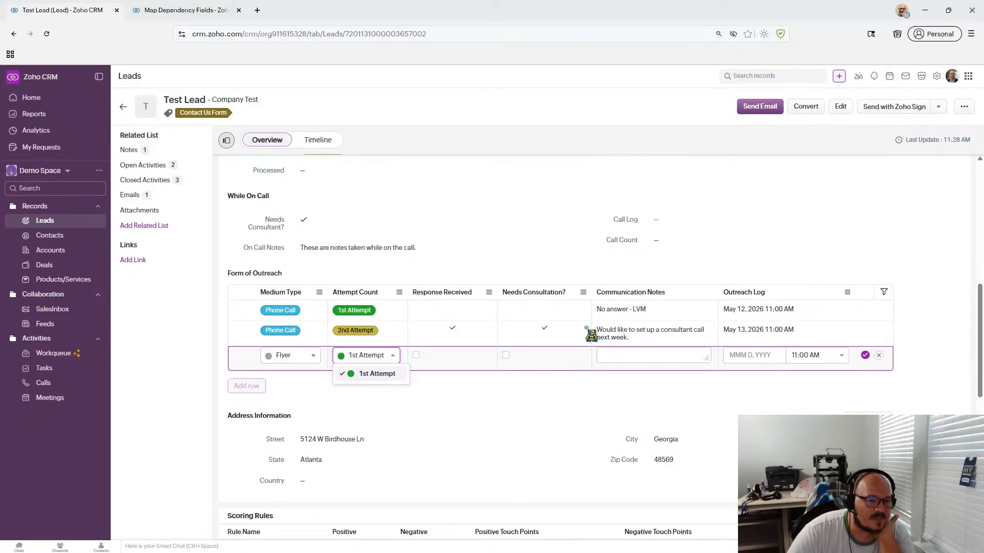
pyautogui.scroll(3, 509, 391)
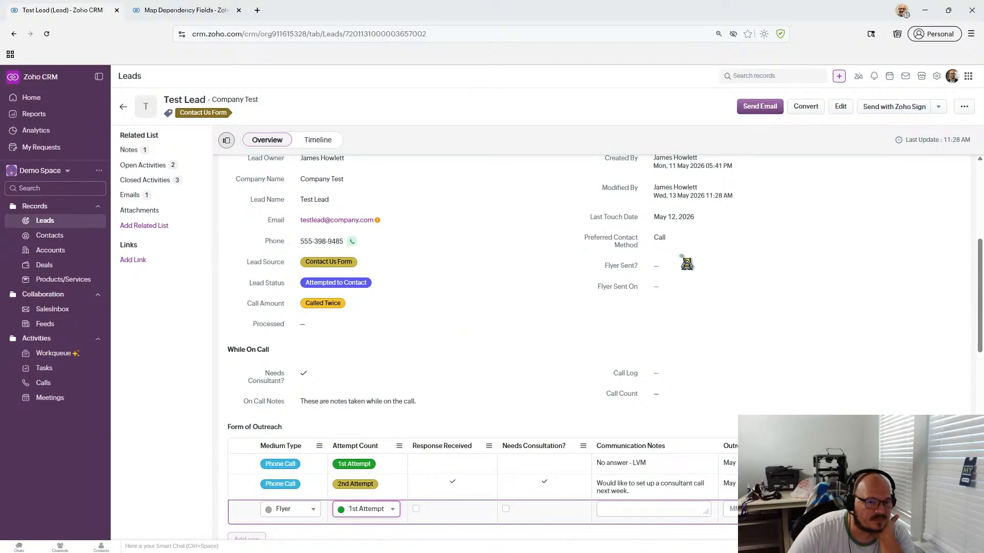
pyautogui.scroll(-1, 657, 280)
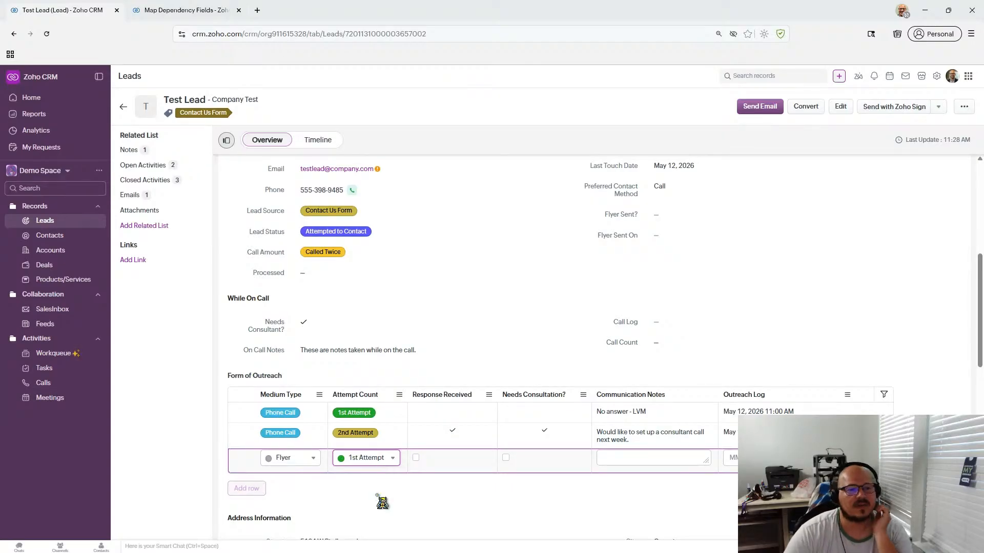
# - Discard the unsaved Flyer row, leaving the two Phone Call entries
pyautogui.click(617, 461)
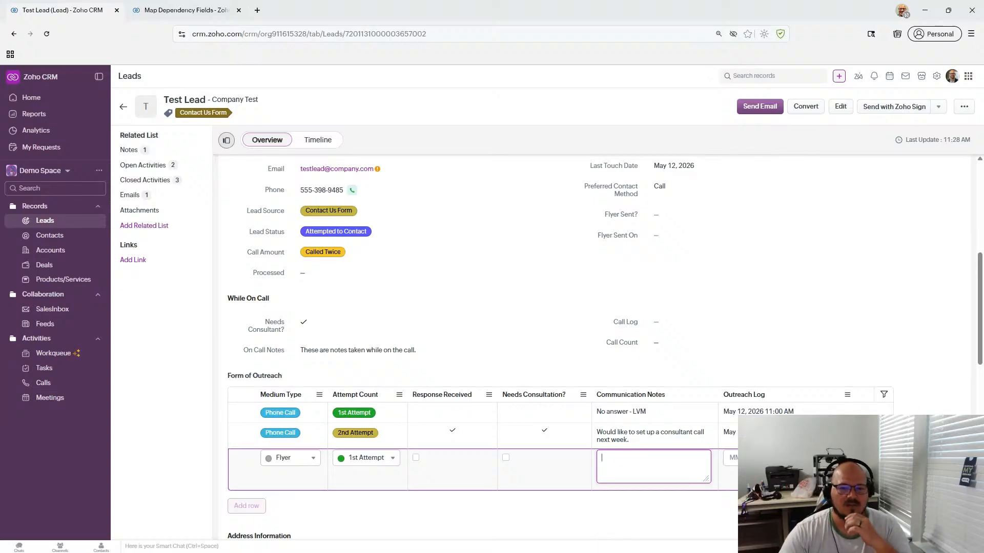
pyautogui.press('Escape')
pyautogui.scroll(-2, 709, 487)
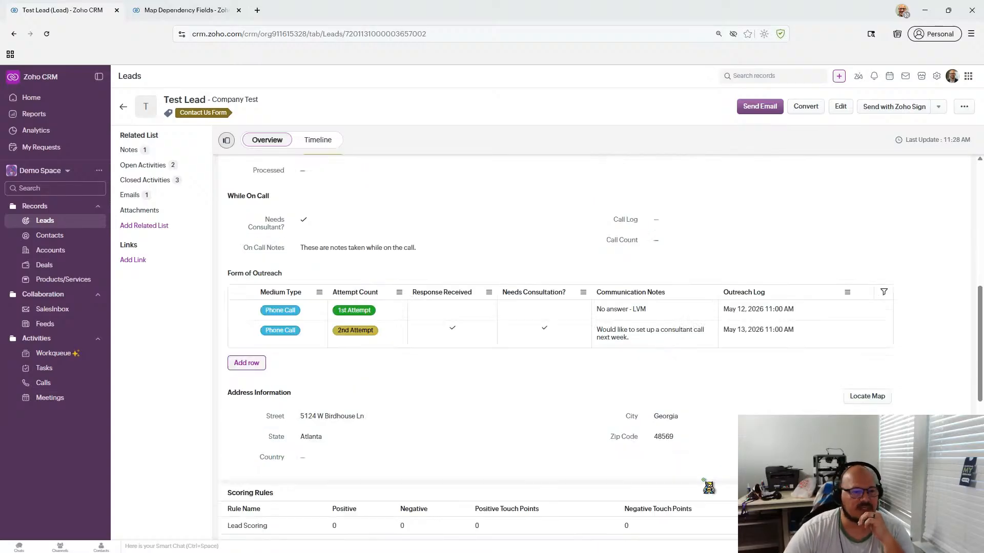
pyautogui.scroll(3, 708, 487)
pyautogui.scroll(1, 708, 488)
pyautogui.scroll(-2, 708, 487)
pyautogui.scroll(-1, 709, 487)
pyautogui.scroll(2, 644, 483)
pyautogui.scroll(-2, 644, 483)
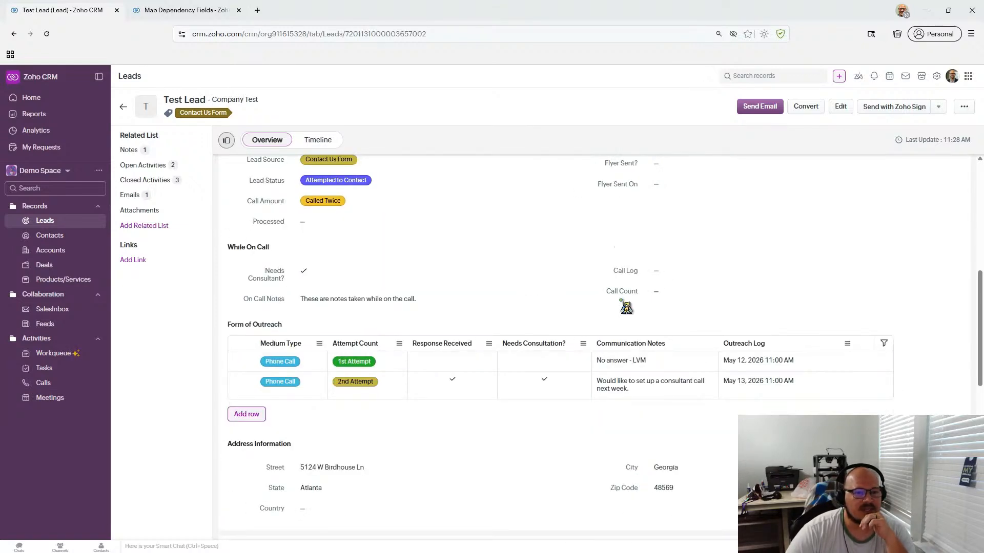
# - Open the Call Log date for inline editing, then cancel without changes
pyautogui.click(698, 270)
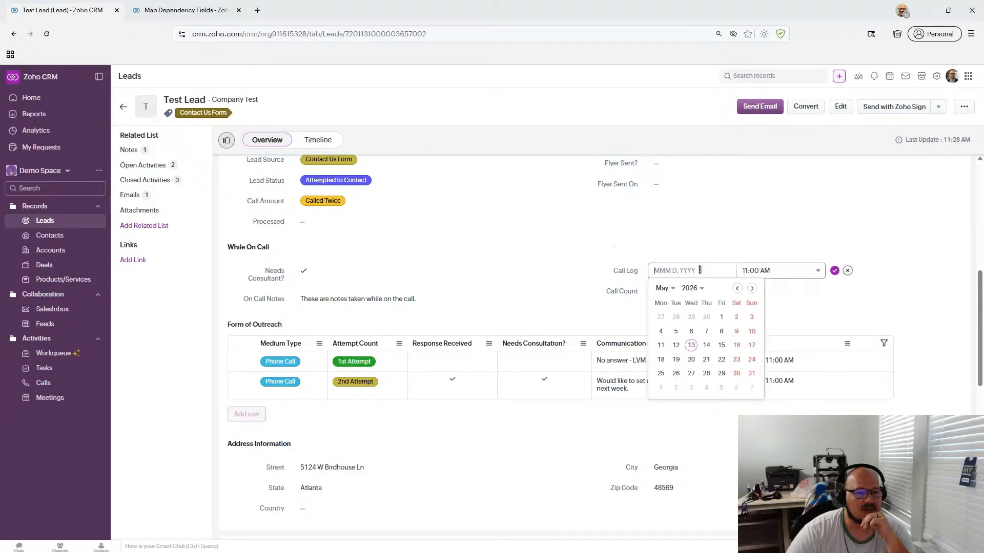
pyautogui.click(573, 273)
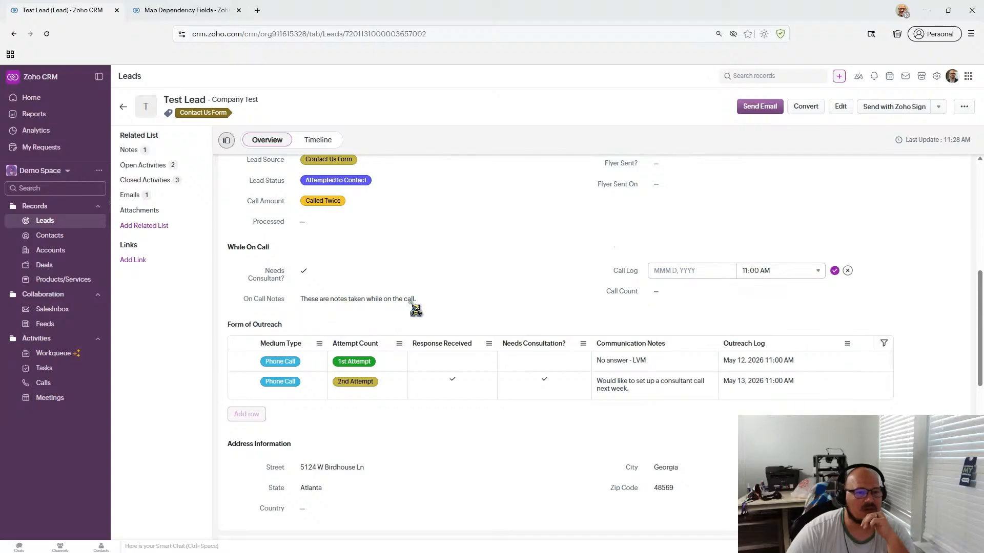
pyautogui.click(848, 271)
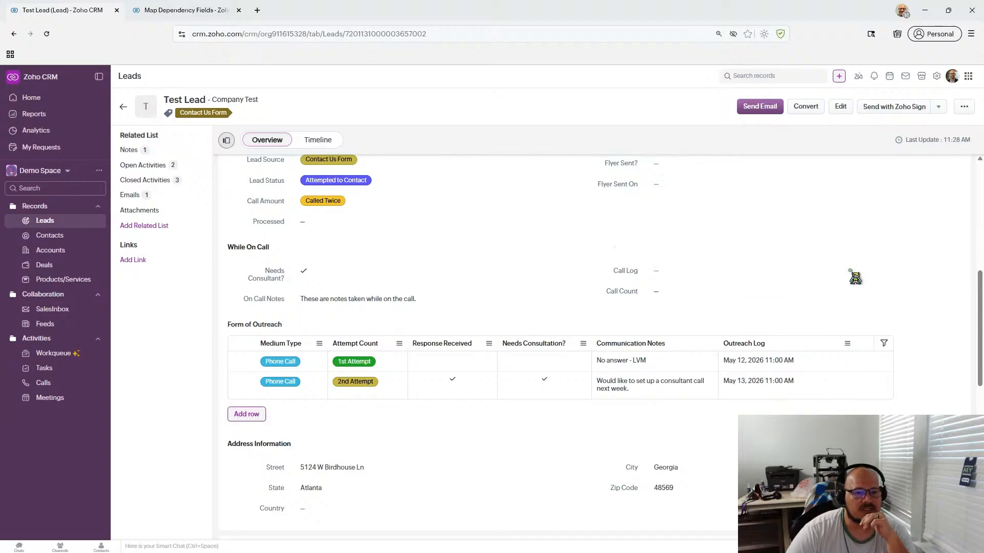
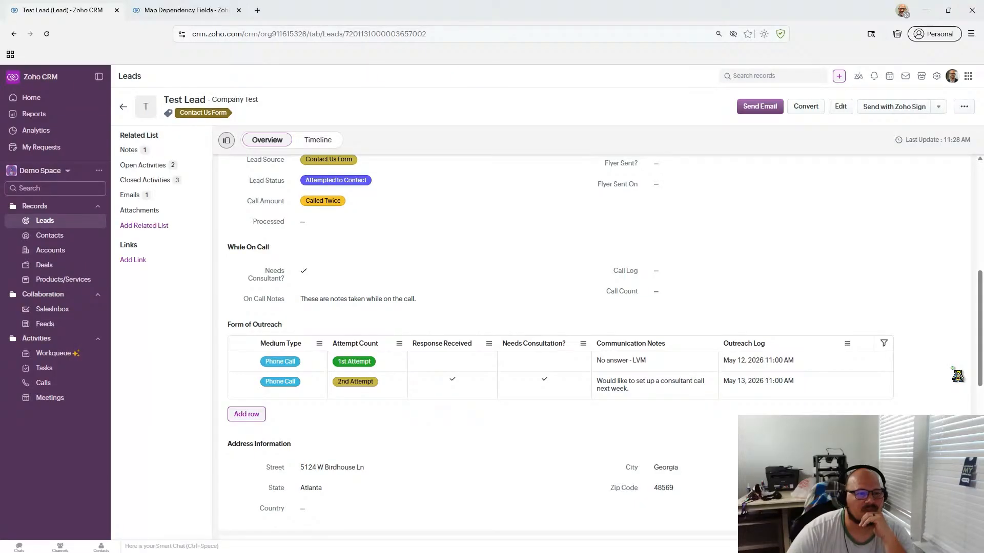
# - Go to Workflow Rules in Setup and start creating a new rule
pyautogui.scroll(1, 957, 376)
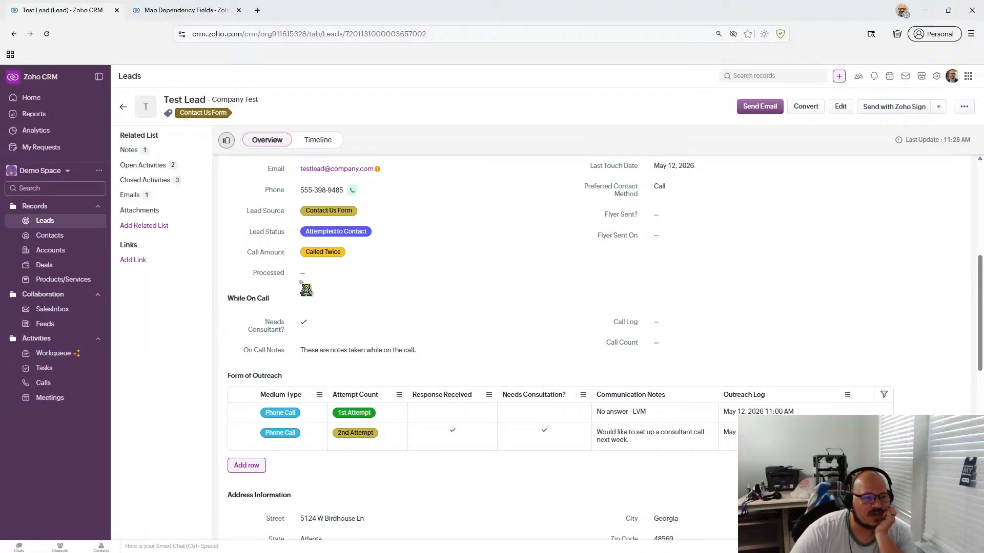
pyautogui.scroll(-1, 516, 306)
pyautogui.scroll(4, 516, 306)
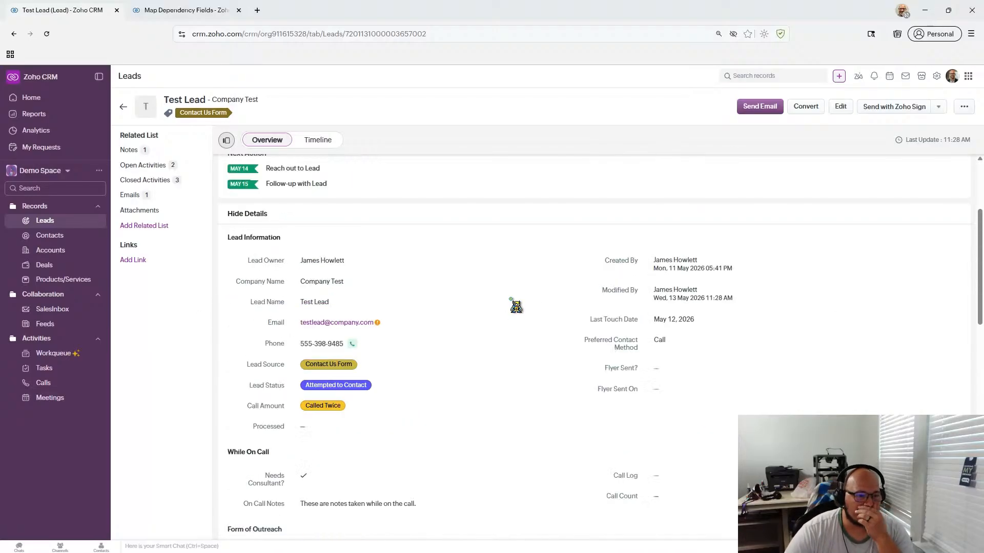
pyautogui.scroll(-2, 516, 306)
pyautogui.scroll(-4, 516, 306)
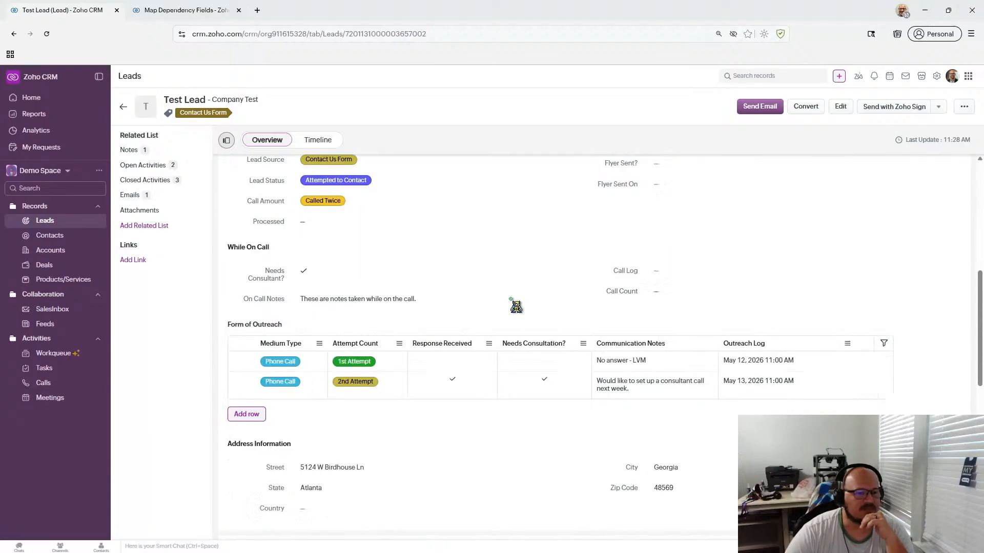
pyautogui.scroll(3, 516, 305)
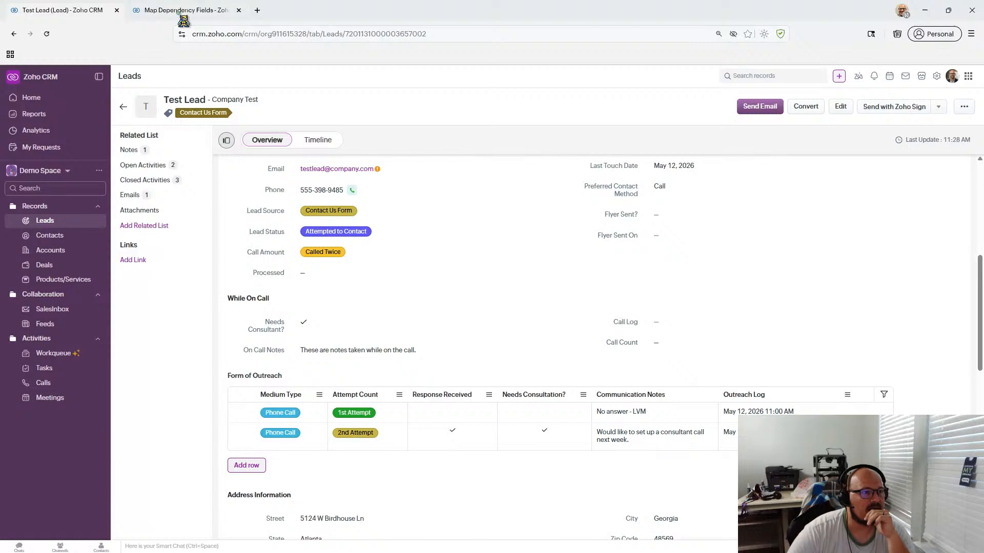
pyautogui.click(937, 75)
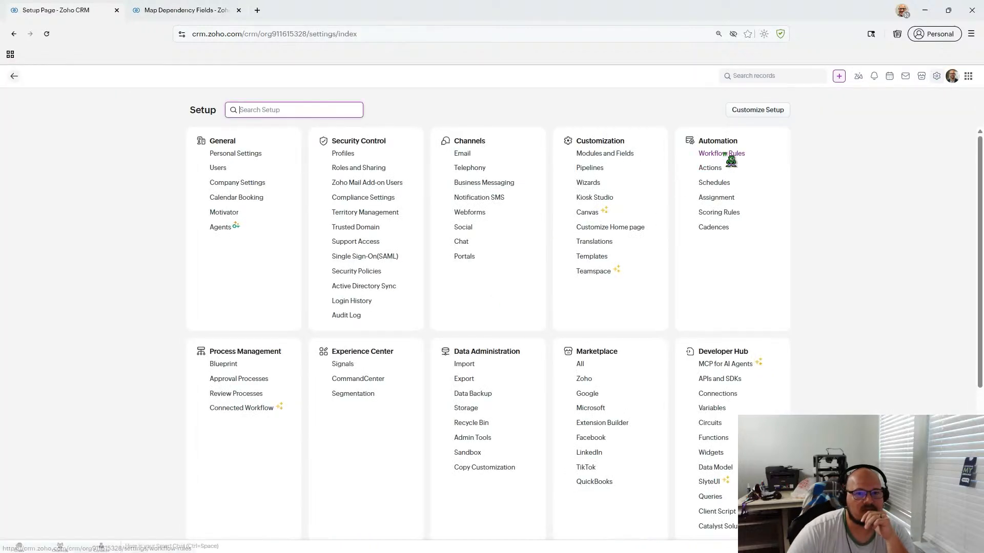
pyautogui.click(728, 153)
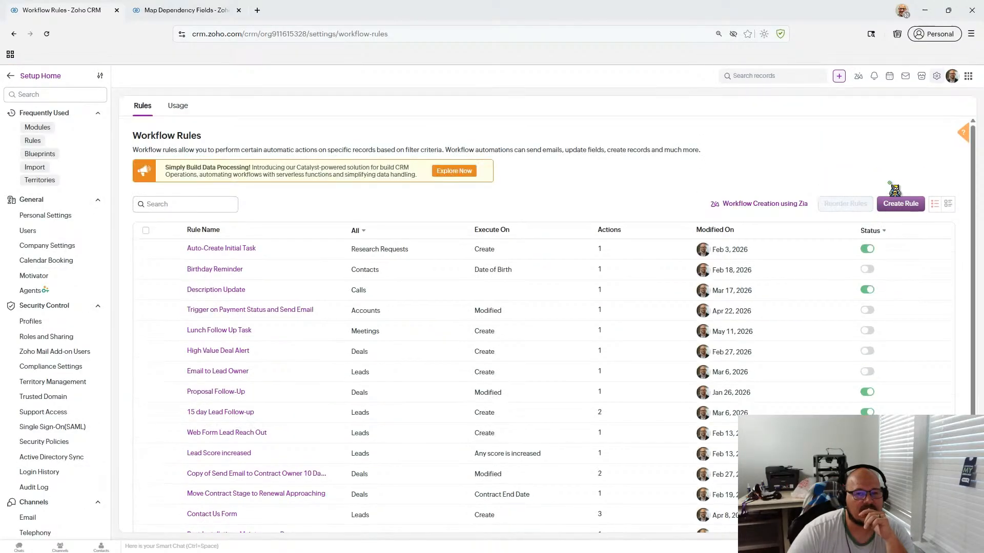
pyautogui.click(901, 205)
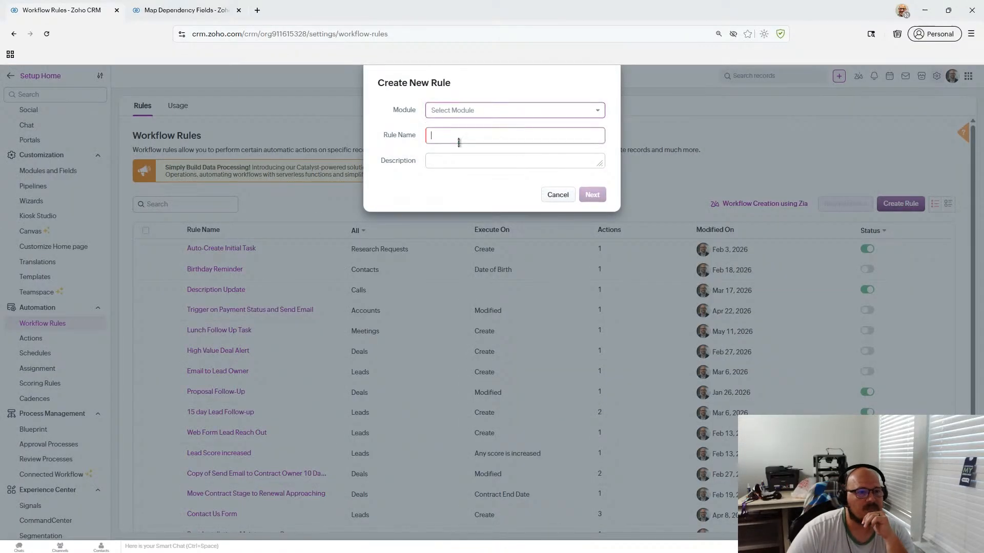
# - Create the rule for the Leads module named 'Email Attempts' and continue to its editor
pyautogui.click(474, 113)
pyautogui.click(477, 148)
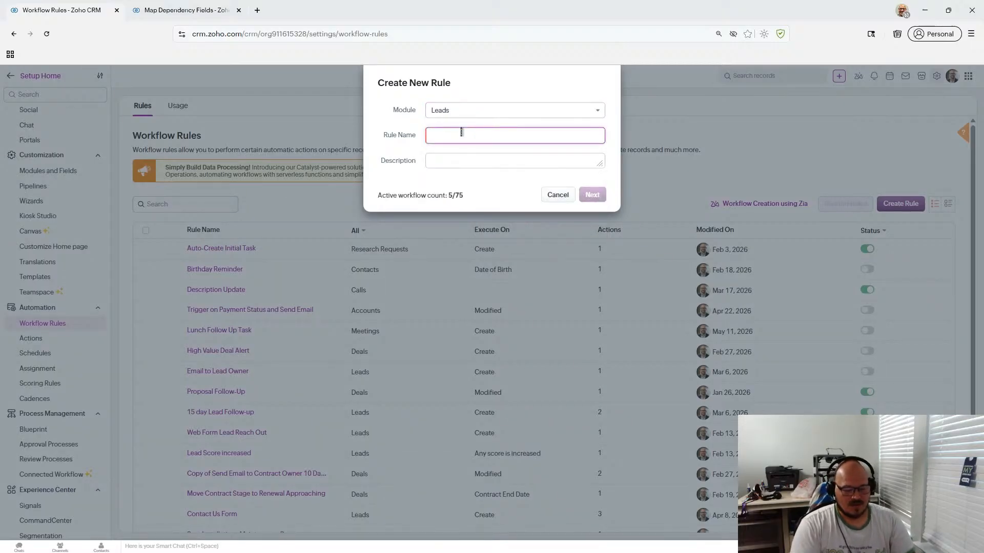
pyautogui.write('Email Attemp')
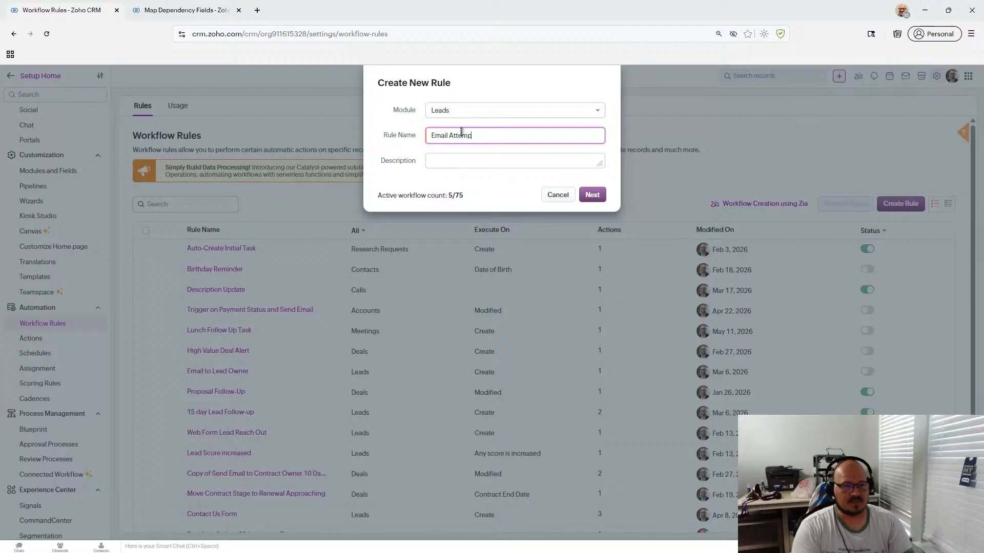
pyautogui.write('ts')
pyautogui.click(592, 195)
pyautogui.click(279, 175)
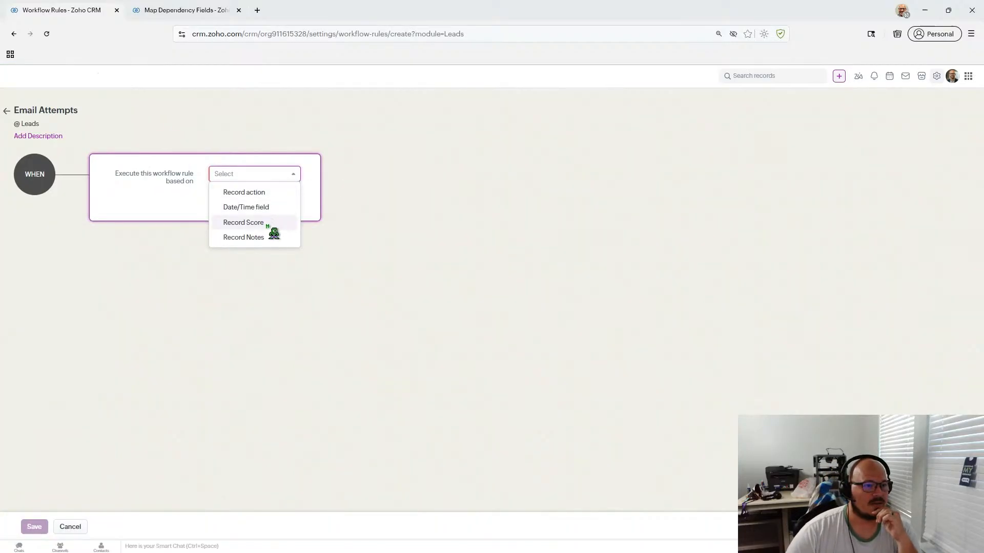
# - Trigger the rule on the Edit record action when specific fields get modified
pyautogui.click(272, 197)
pyautogui.click(274, 199)
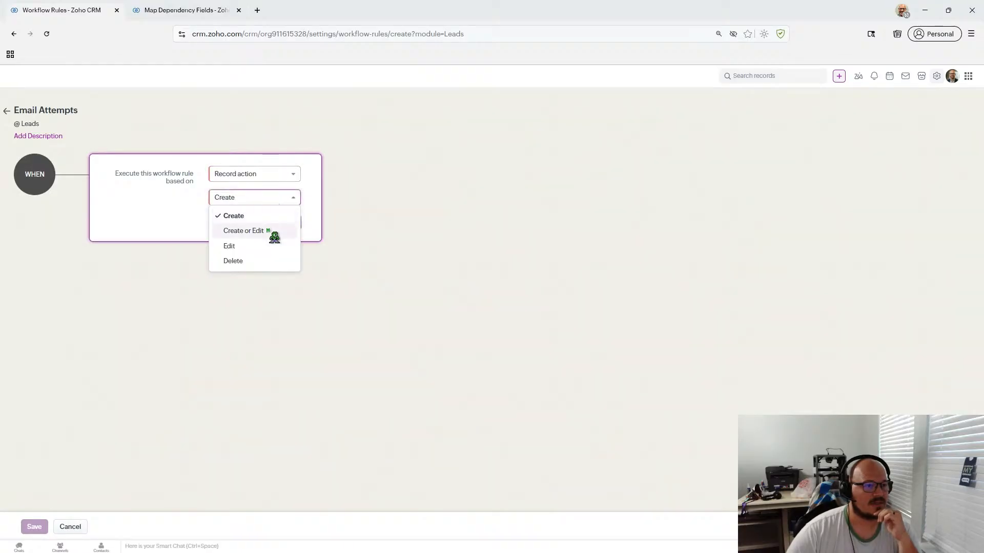
pyautogui.click(270, 247)
pyautogui.click(340, 200)
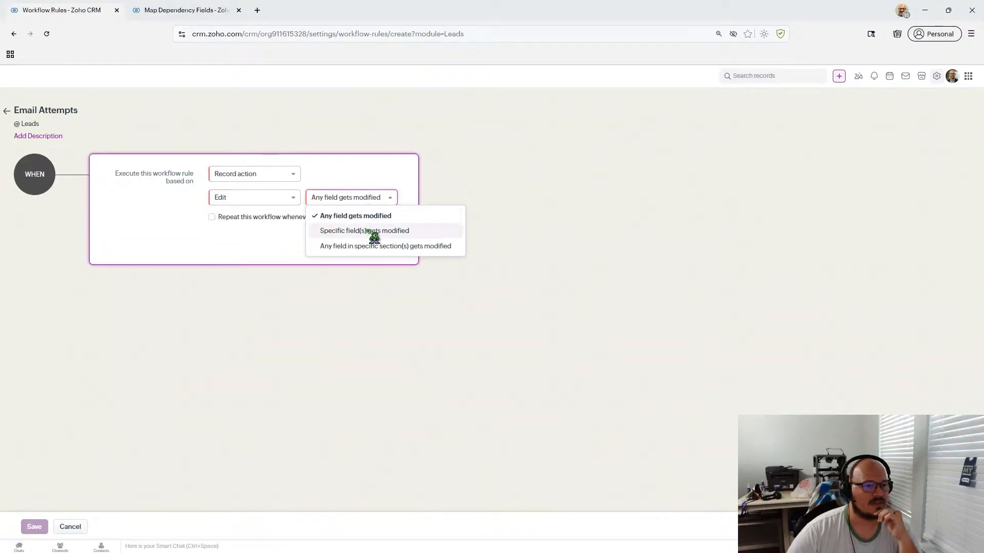
pyautogui.click(370, 231)
# - Browse the lead field list, briefly searching 'med', without choosing a field
pyautogui.click(231, 253)
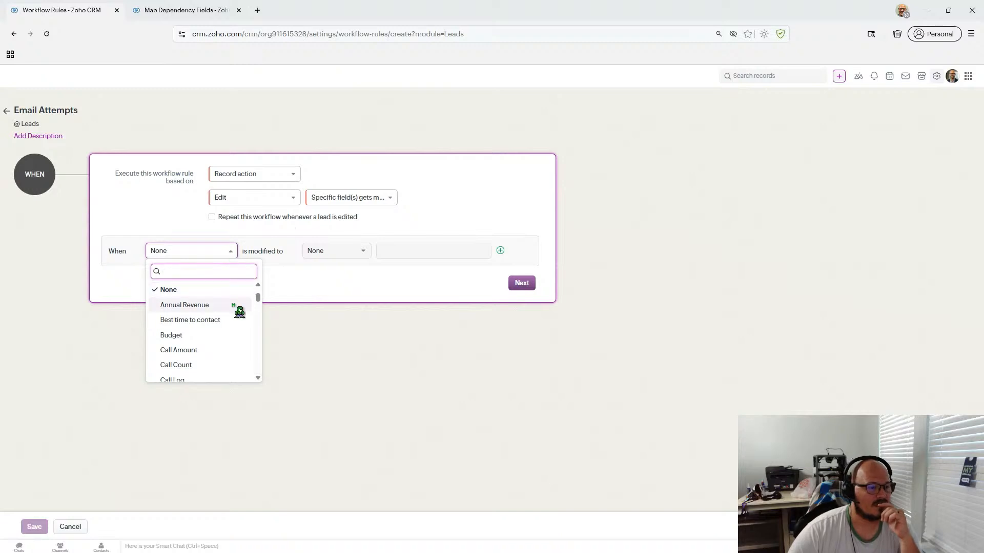
pyautogui.scroll(-3, 239, 313)
pyautogui.scroll(-3, 239, 313)
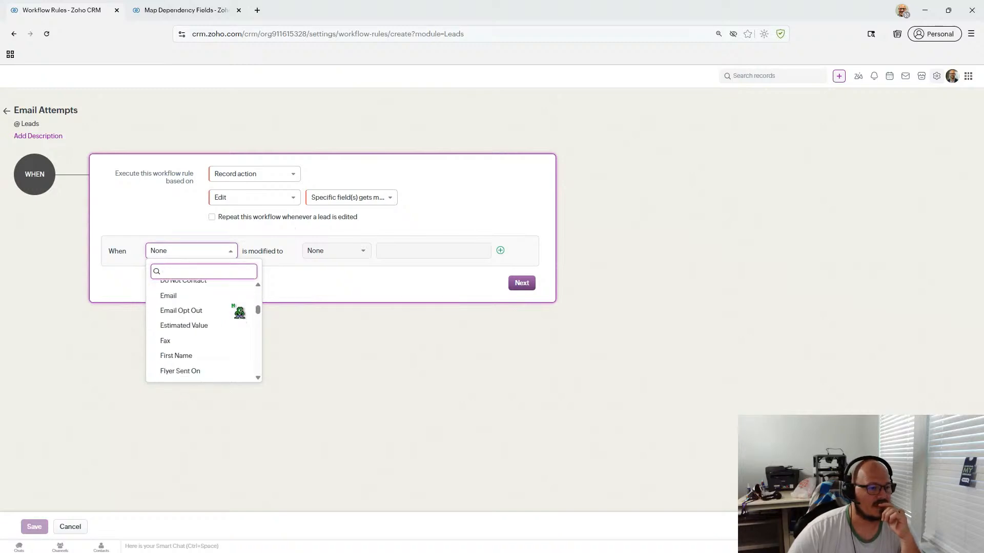
pyautogui.scroll(3, 238, 326)
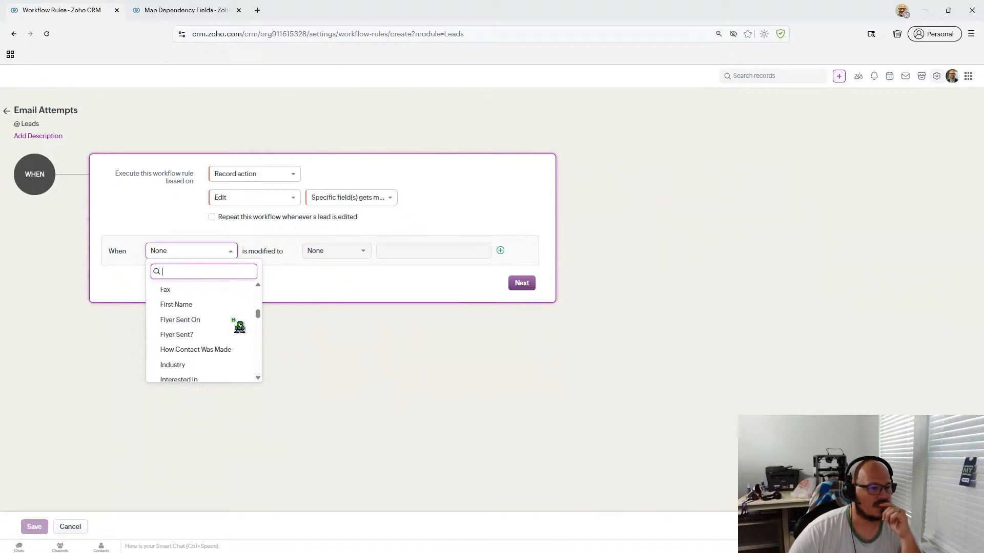
pyautogui.scroll(-3, 242, 331)
pyautogui.scroll(-6, 242, 331)
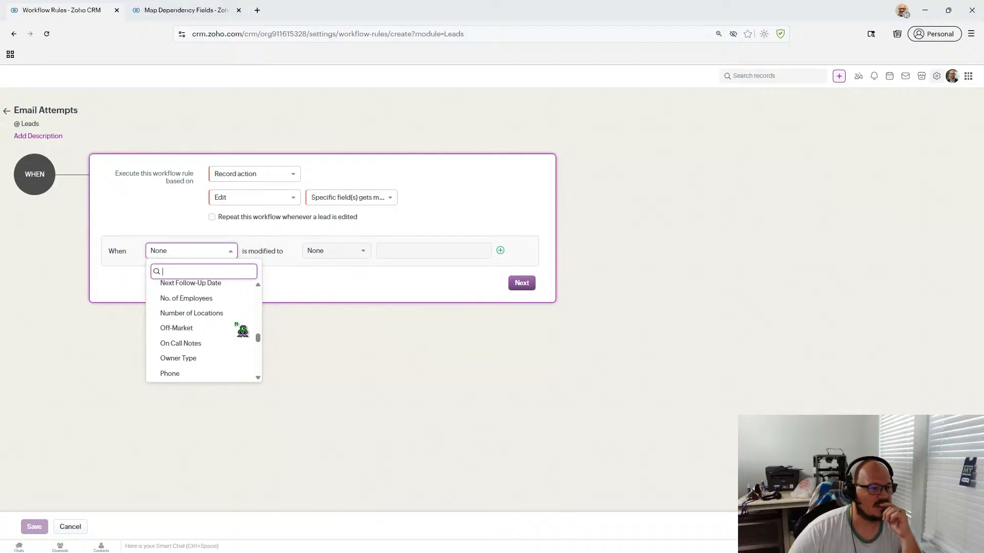
pyautogui.scroll(-10, 242, 330)
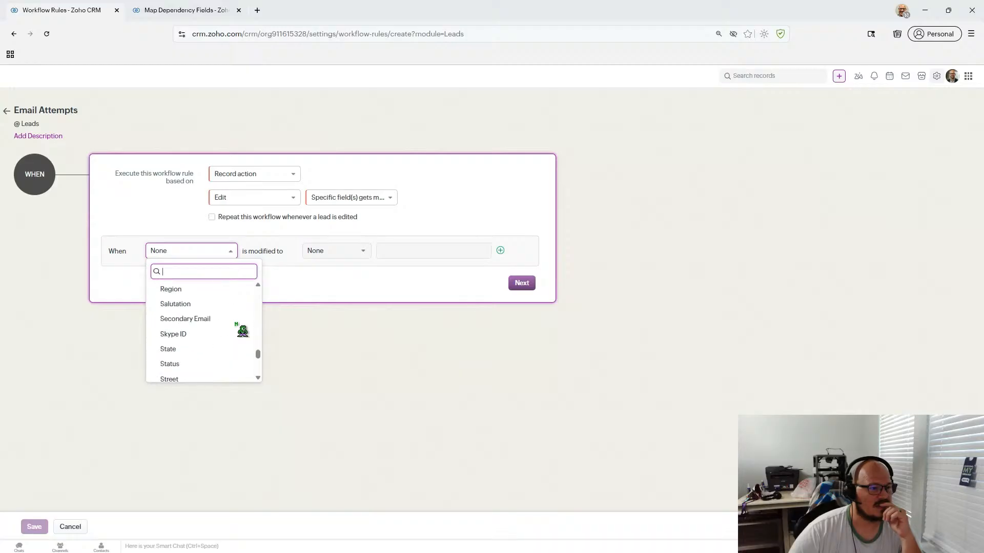
pyautogui.scroll(12, 243, 331)
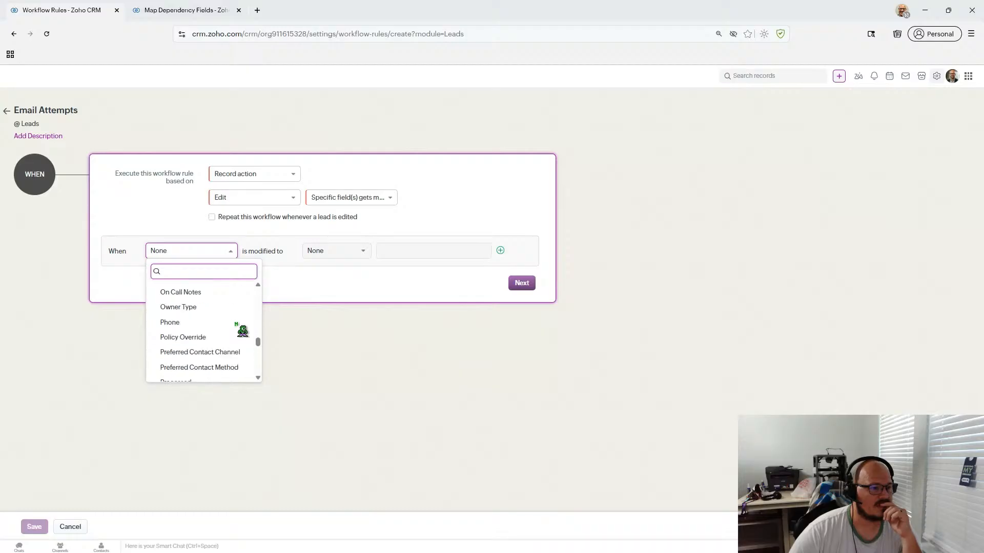
pyautogui.scroll(-2, 242, 330)
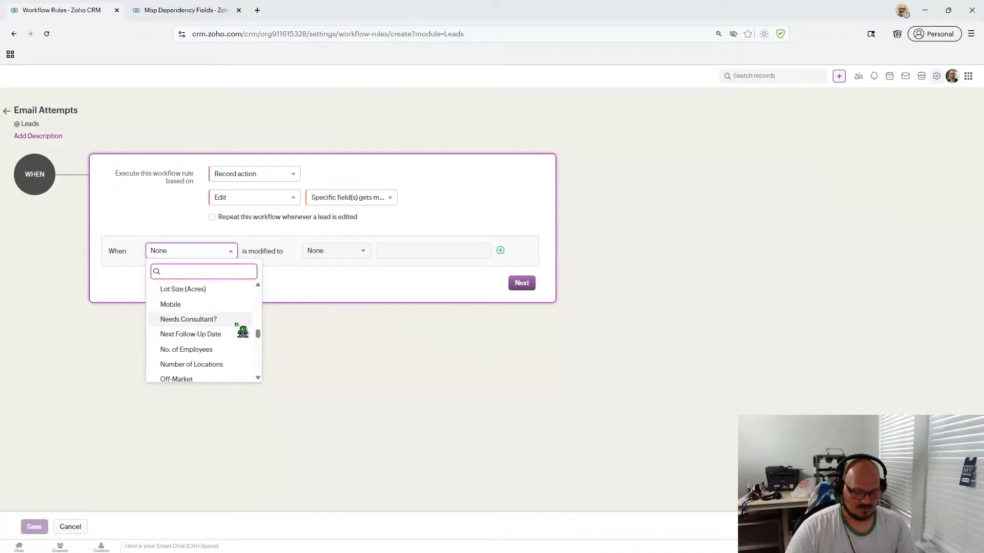
pyautogui.write('med')
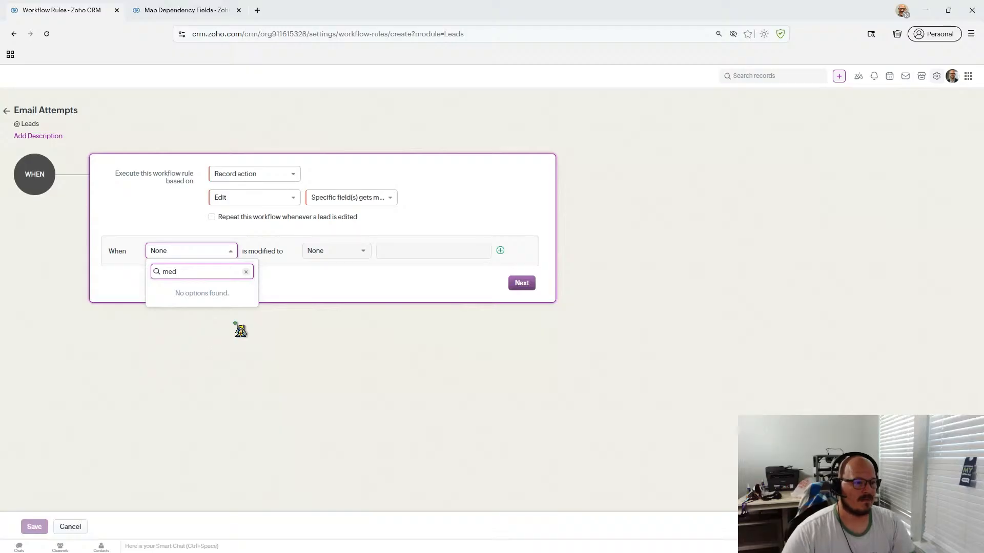
pyautogui.press('BackSpace')
pyautogui.press('BackSpace')
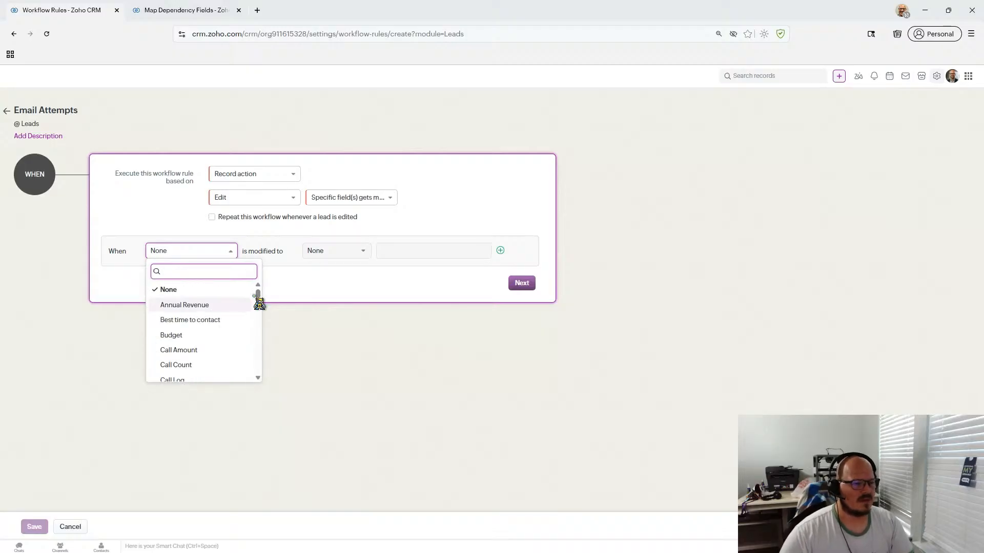
pyautogui.scroll(-1, 238, 331)
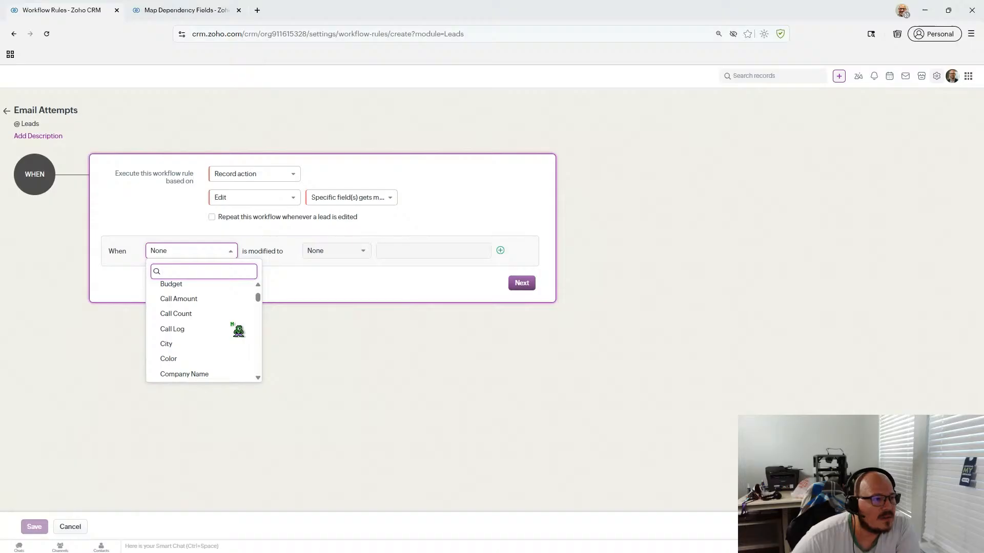
pyautogui.scroll(-1, 238, 330)
pyautogui.scroll(1, 239, 331)
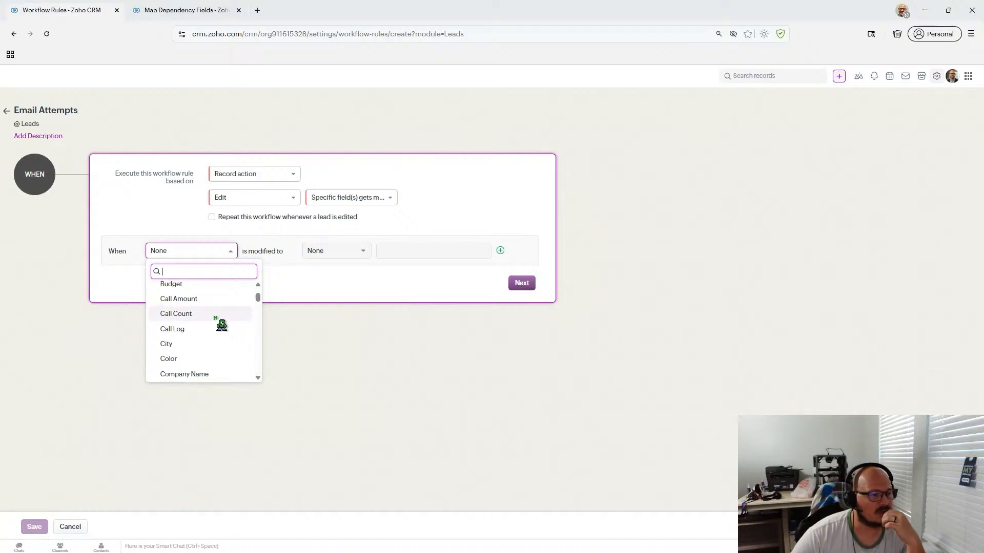
pyautogui.scroll(-1, 221, 325)
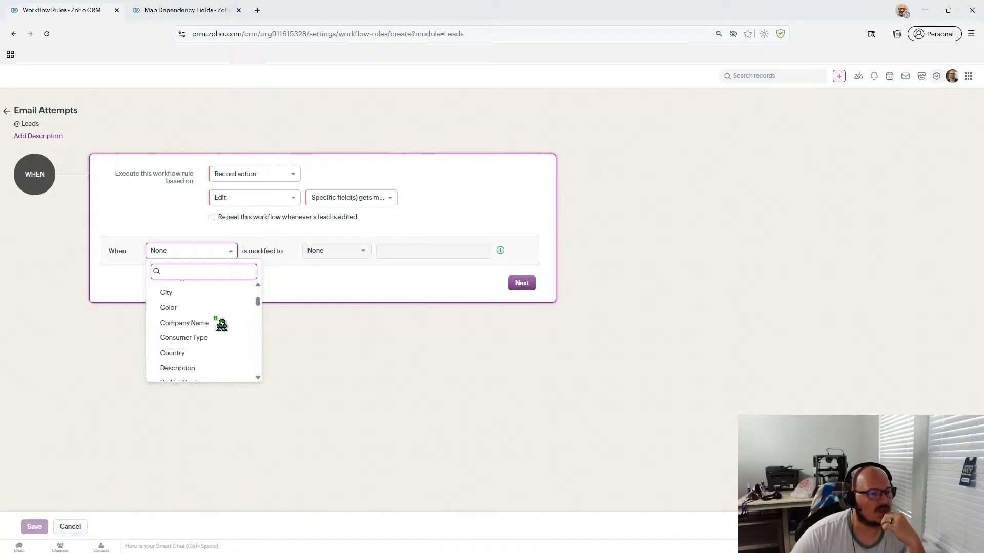
pyautogui.scroll(-1, 222, 324)
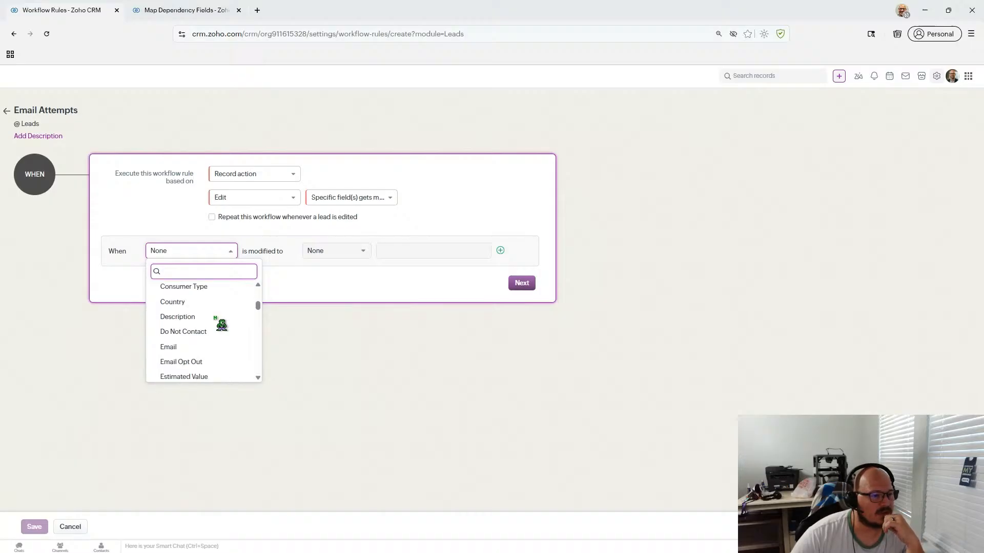
pyautogui.scroll(-1, 221, 325)
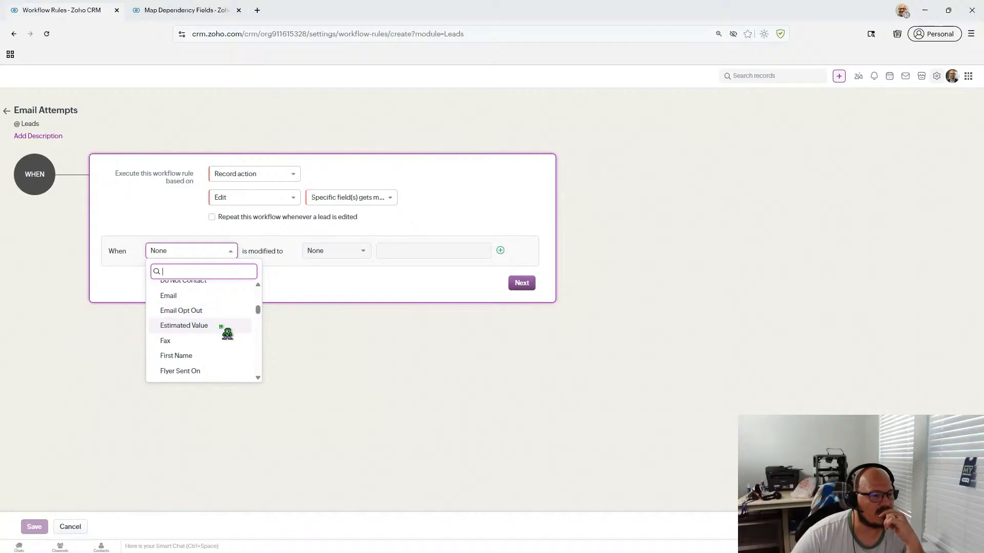
# - Pick Email as the watched field, then replace it with How Contact Was Made
pyautogui.click(219, 297)
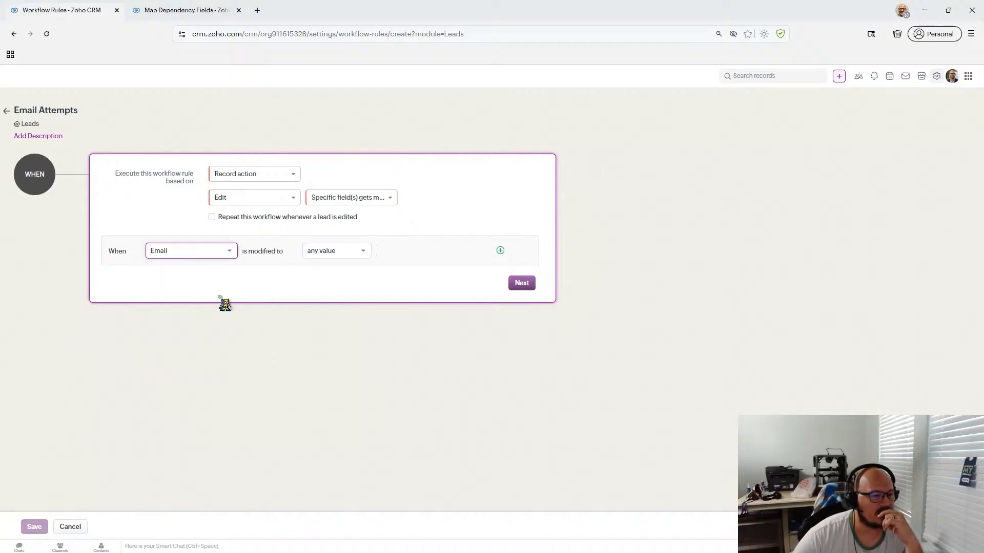
pyautogui.click(363, 255)
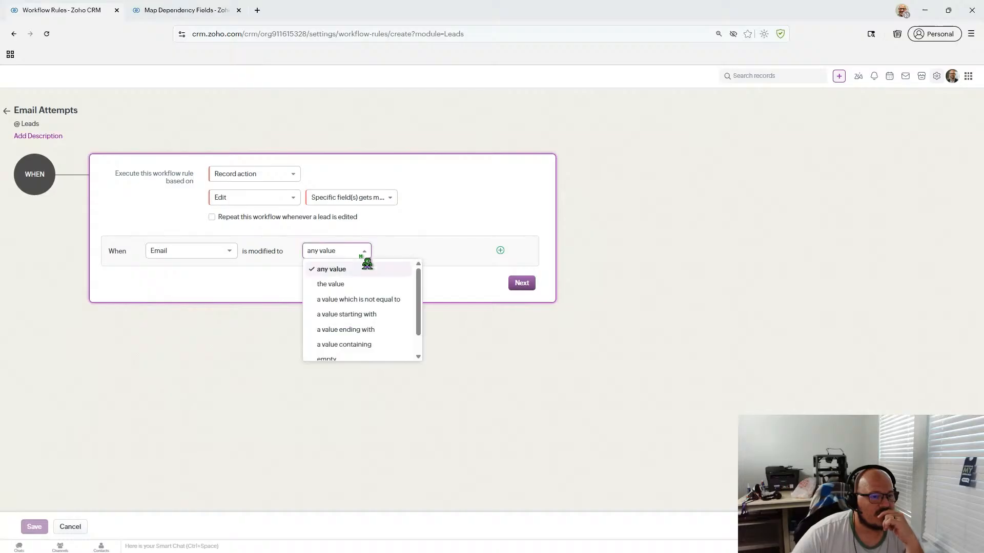
pyautogui.scroll(-1, 367, 264)
pyautogui.click(206, 252)
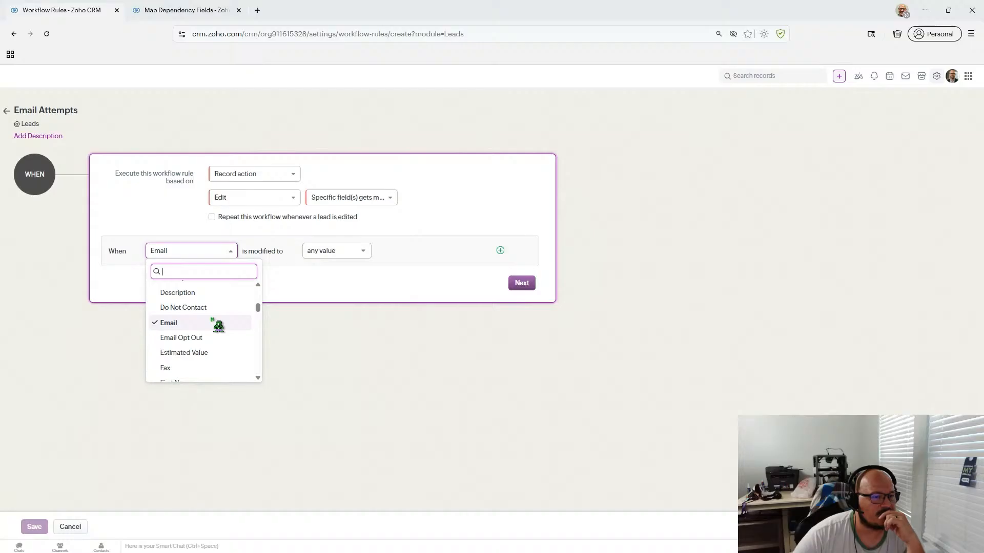
pyautogui.scroll(-1, 219, 324)
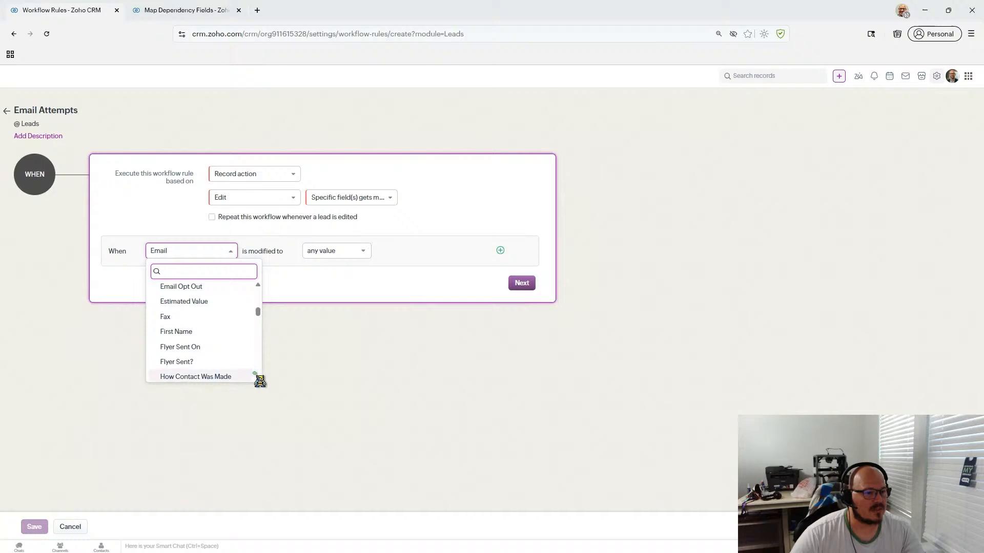
pyautogui.click(259, 380)
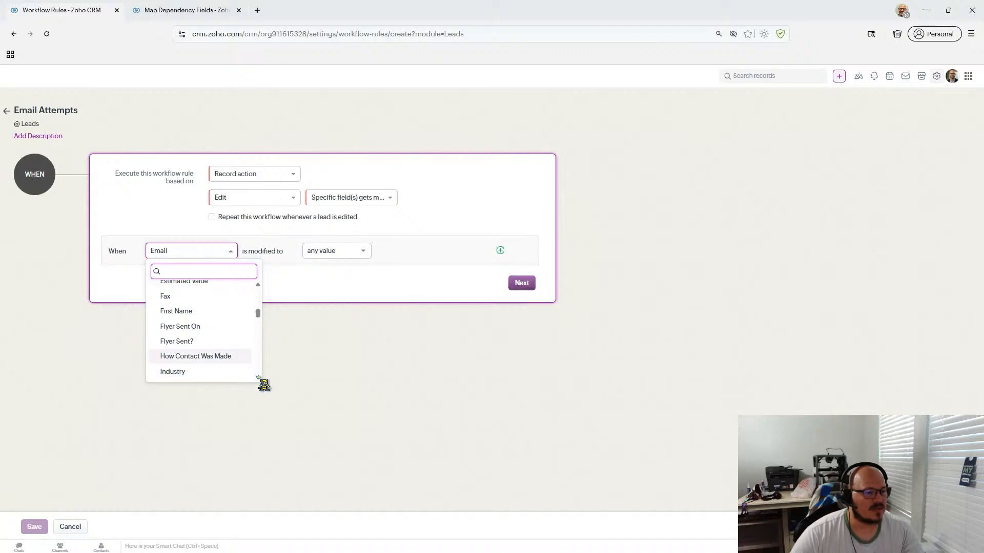
pyautogui.click(259, 380)
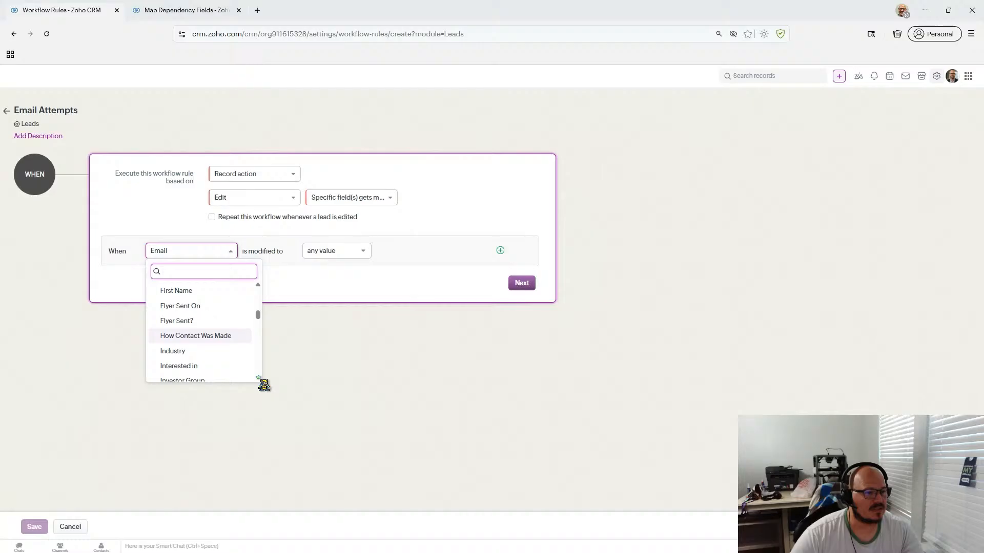
pyautogui.click(259, 380)
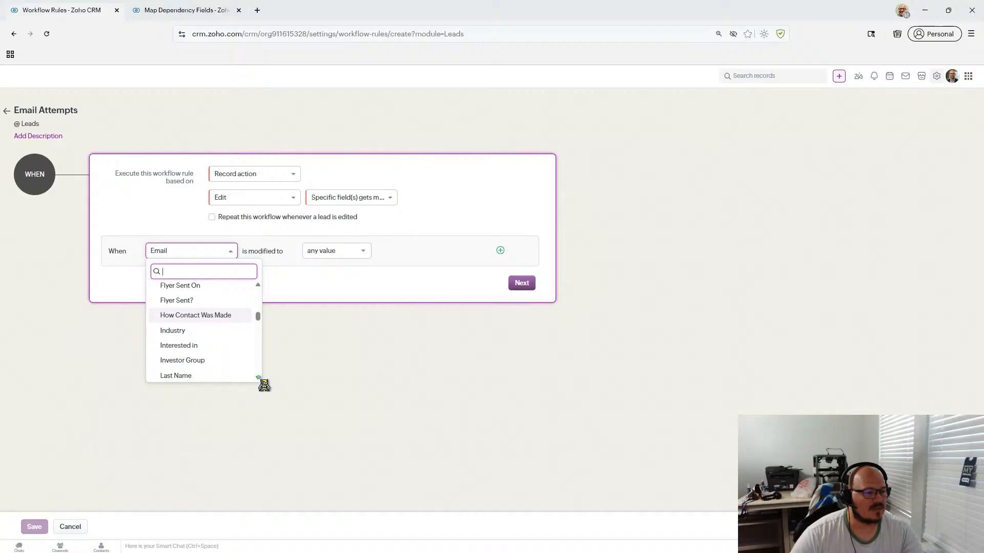
pyautogui.click(233, 316)
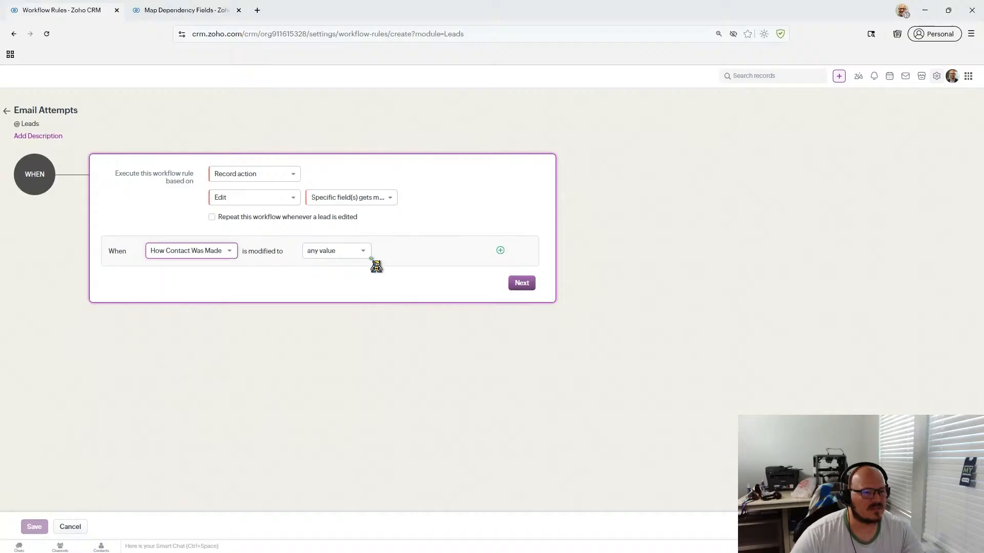
# - Change 'is modified to' from 'any value' to 'the value', leaving the value unselected
pyautogui.click(364, 252)
pyautogui.click(377, 285)
pyautogui.click(422, 251)
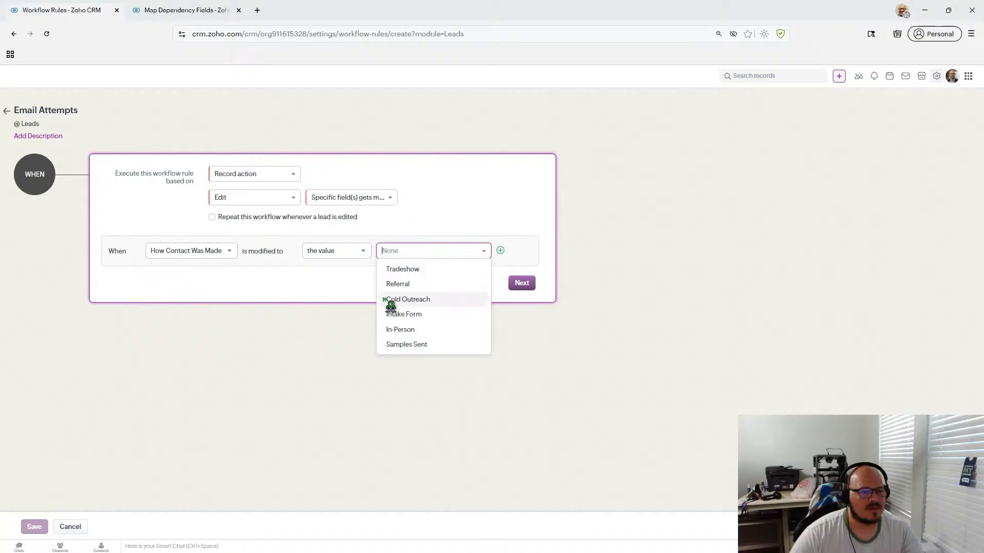
pyautogui.click(253, 290)
# - Browse the full field list and close it, keeping How Contact Was Made
pyautogui.click(222, 251)
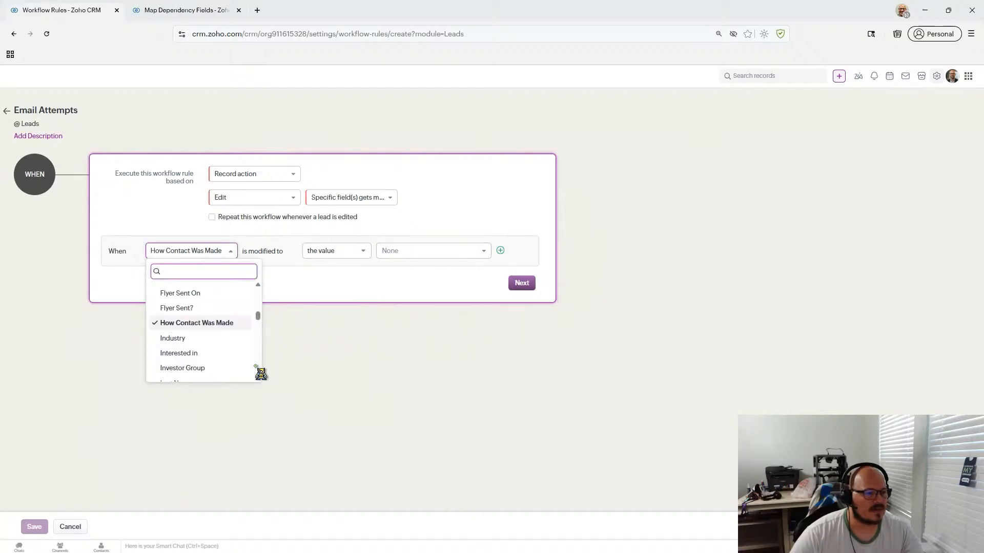
pyautogui.scroll(-5, 258, 381)
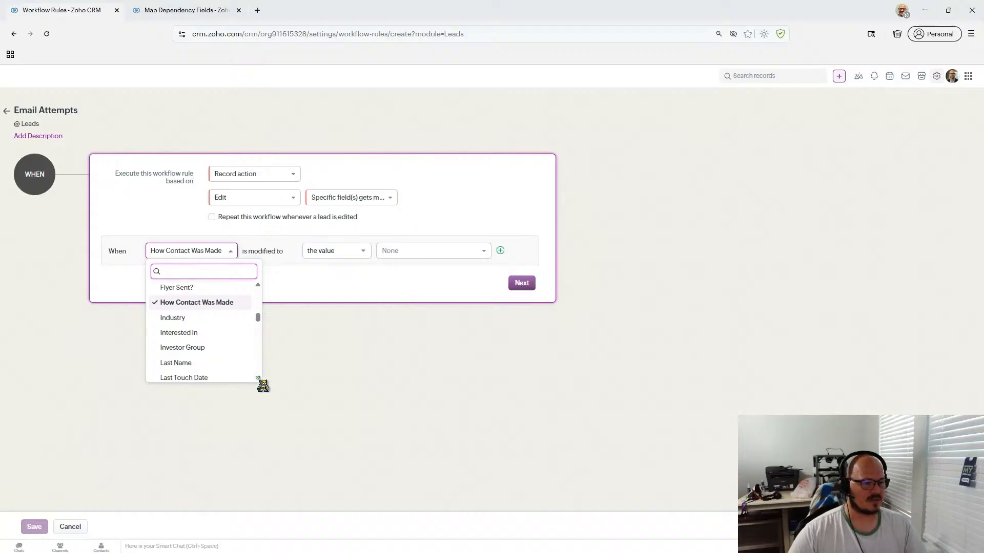
pyautogui.scroll(-5, 257, 382)
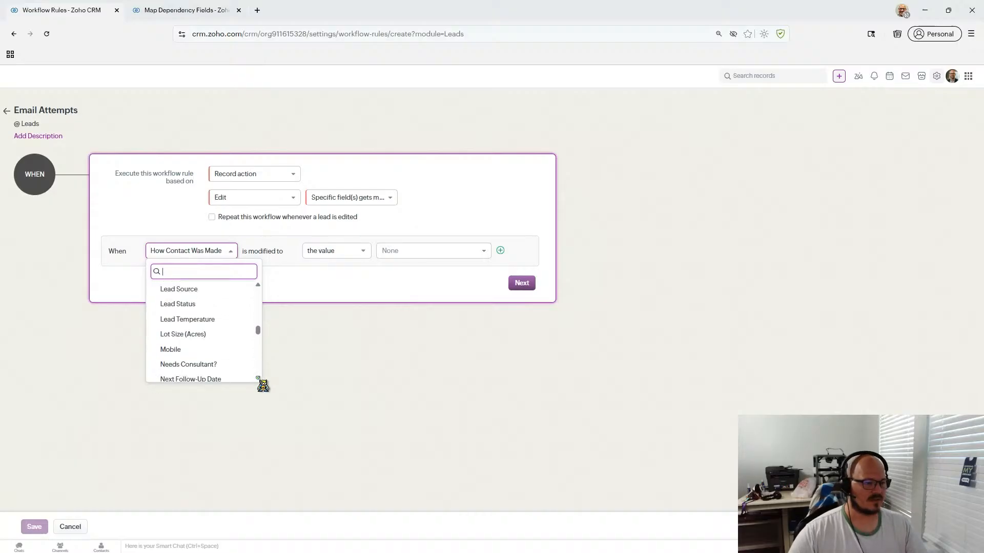
pyautogui.scroll(-3, 258, 381)
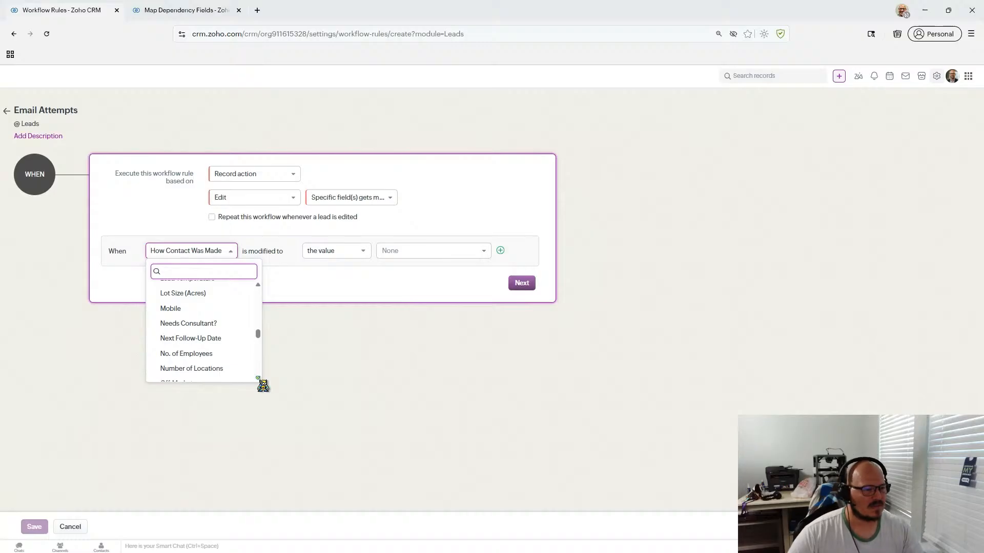
pyautogui.scroll(-1, 258, 382)
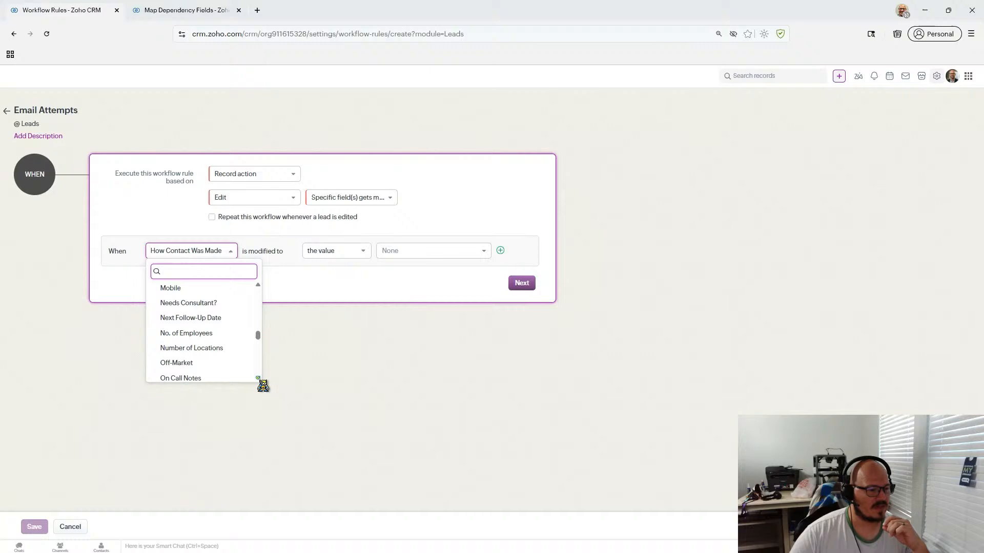
pyautogui.scroll(-1, 262, 385)
pyautogui.scroll(-1, 263, 385)
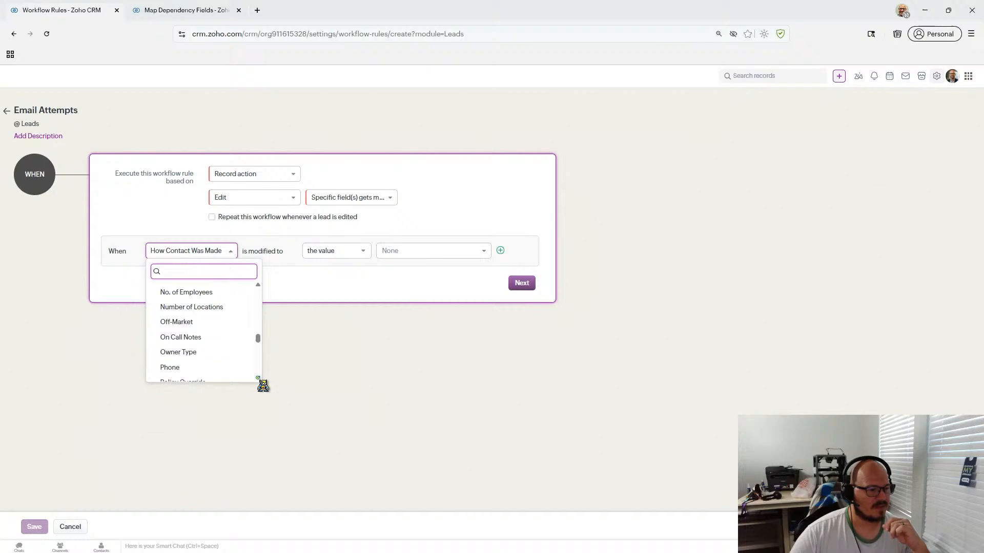
pyautogui.scroll(-1, 263, 386)
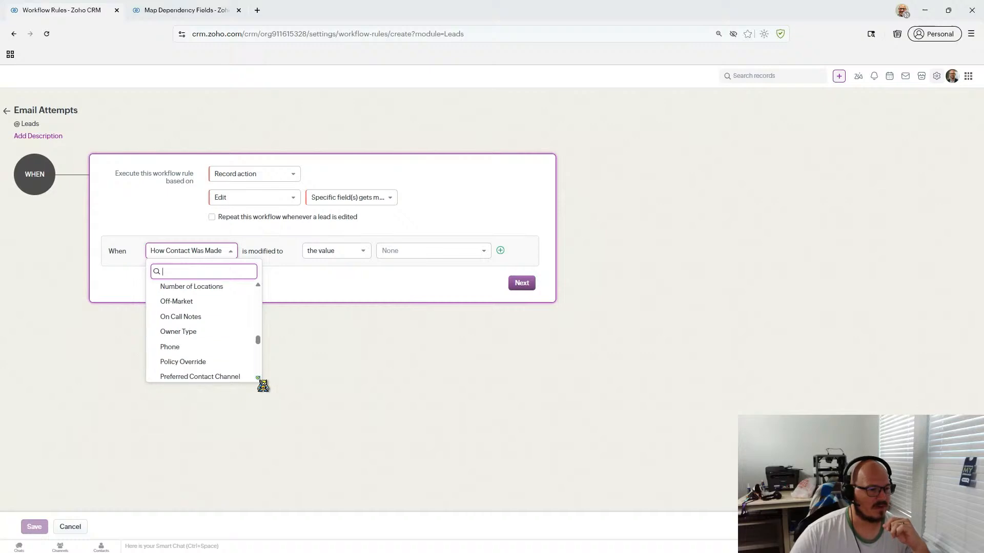
pyautogui.scroll(-1, 263, 386)
pyautogui.scroll(-1, 262, 385)
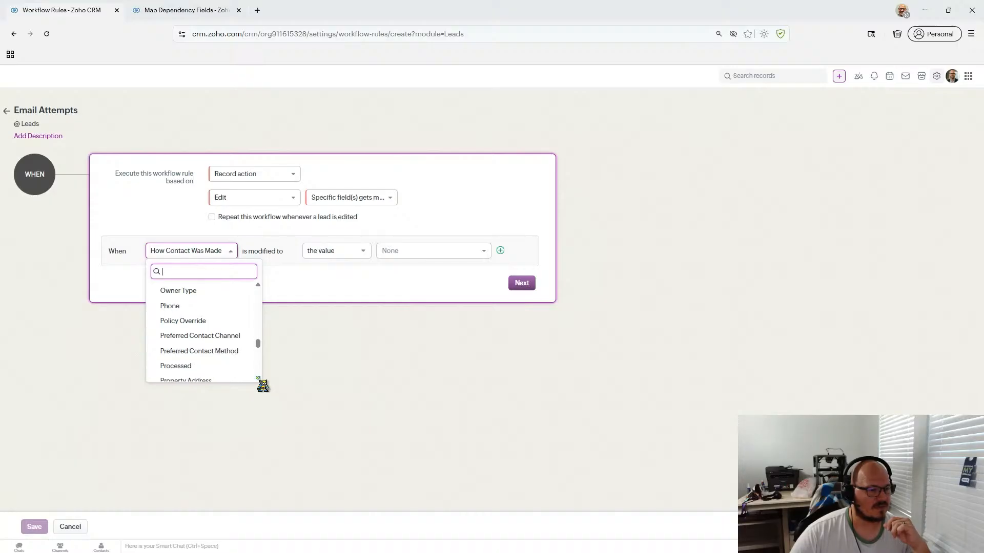
pyautogui.scroll(-1, 262, 385)
pyautogui.scroll(-1, 262, 385)
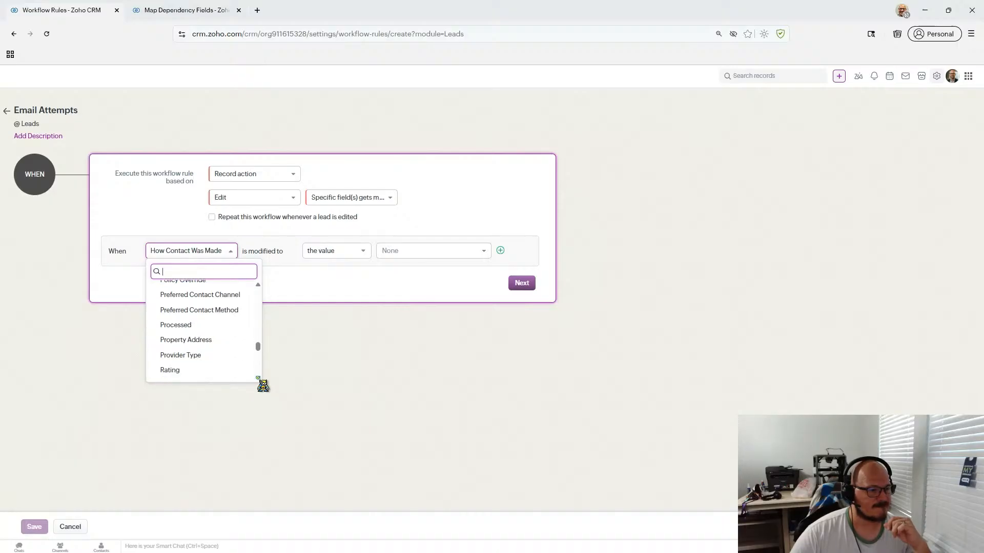
pyautogui.scroll(-5, 263, 385)
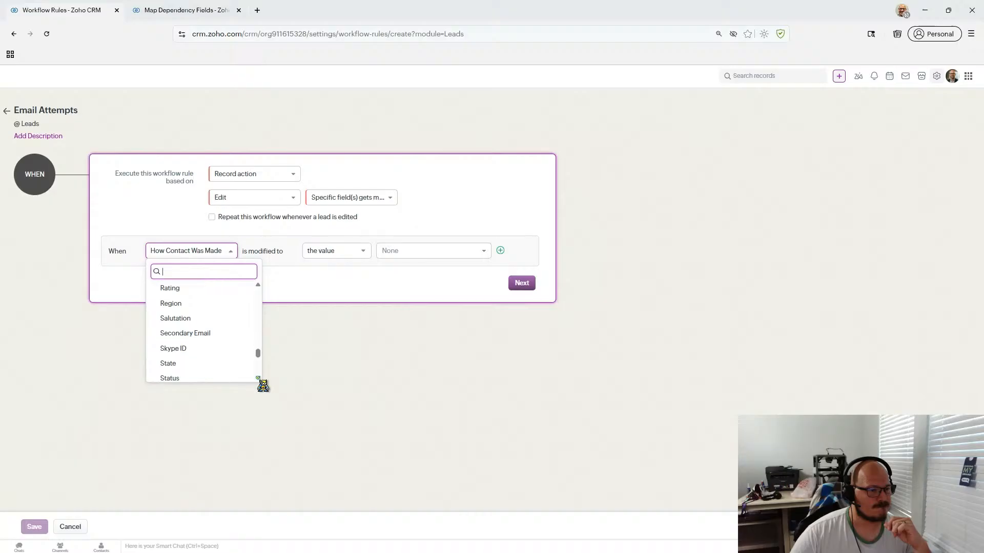
pyautogui.scroll(-7, 262, 385)
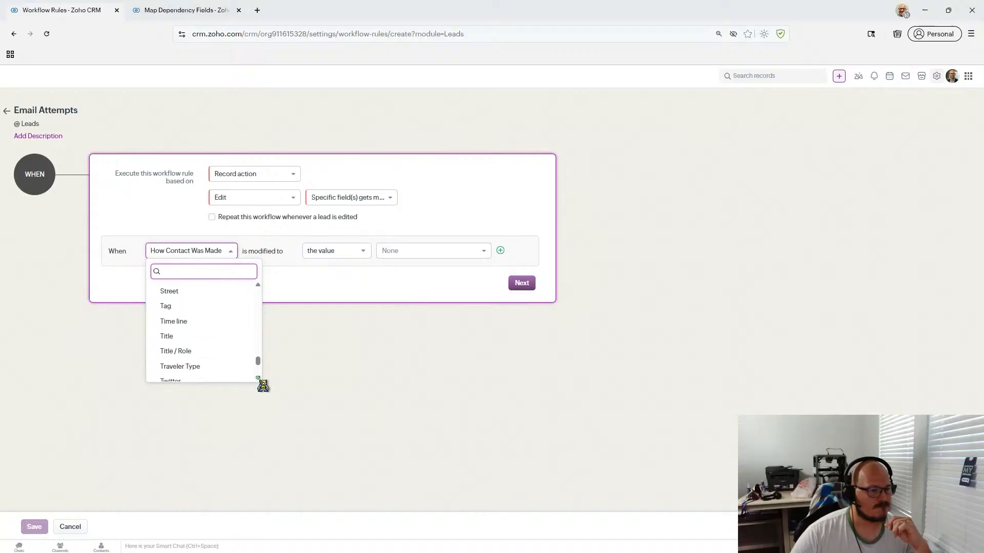
pyautogui.scroll(-2, 263, 385)
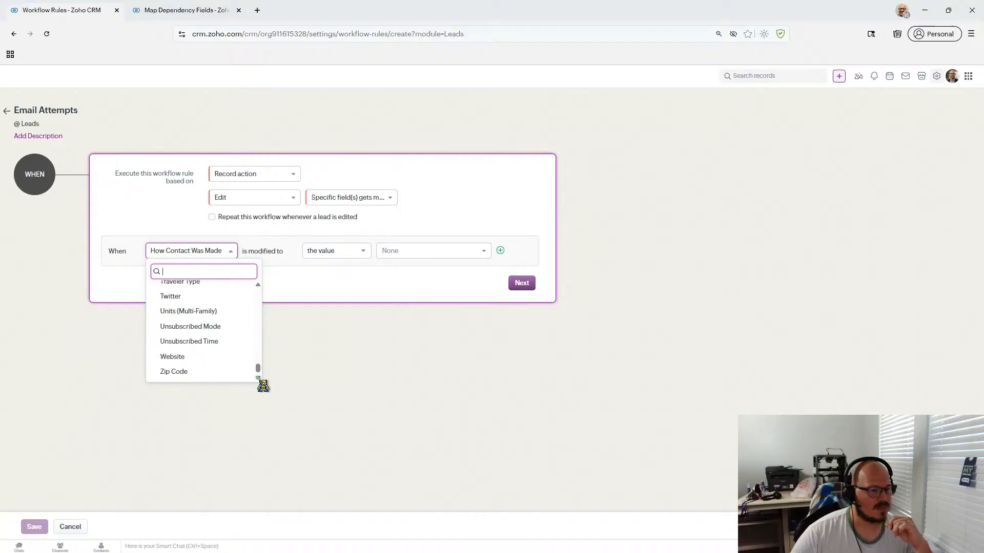
pyautogui.click(288, 365)
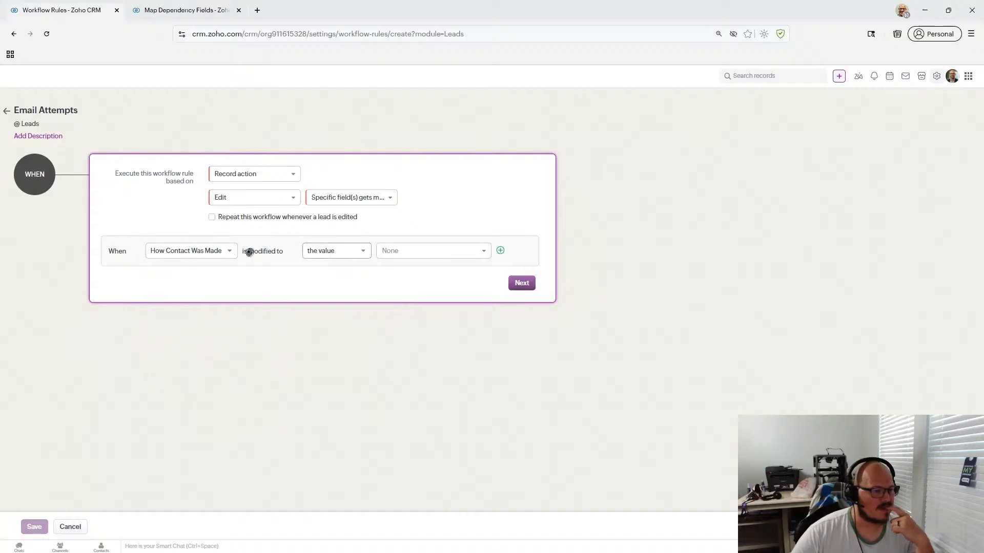
# - Try triggering on any field in the While On Call section
pyautogui.click(335, 200)
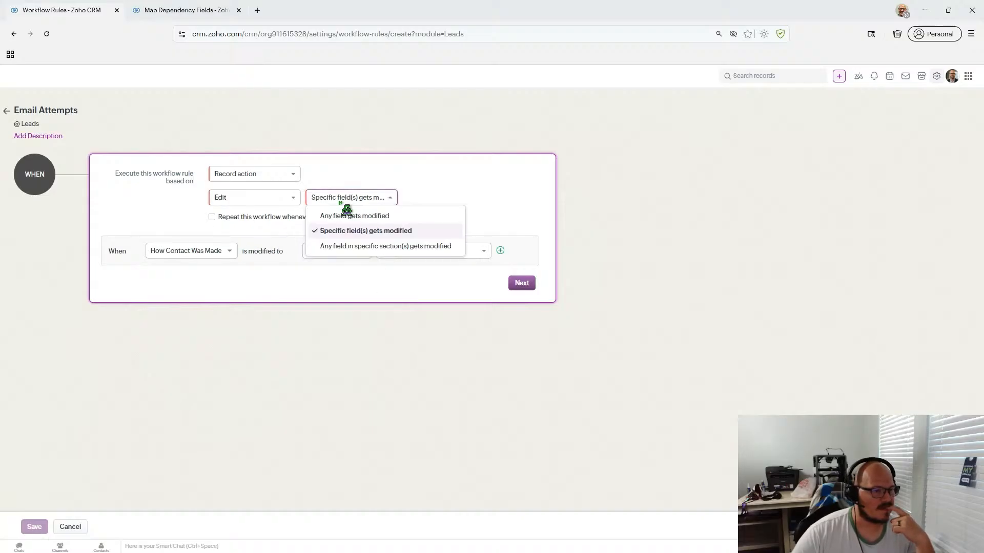
pyautogui.click(345, 247)
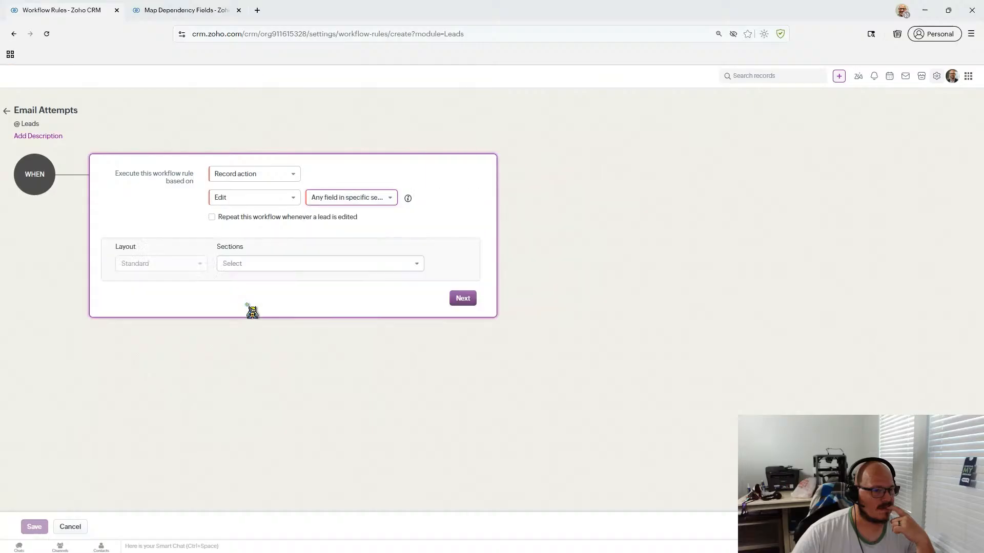
pyautogui.click(273, 264)
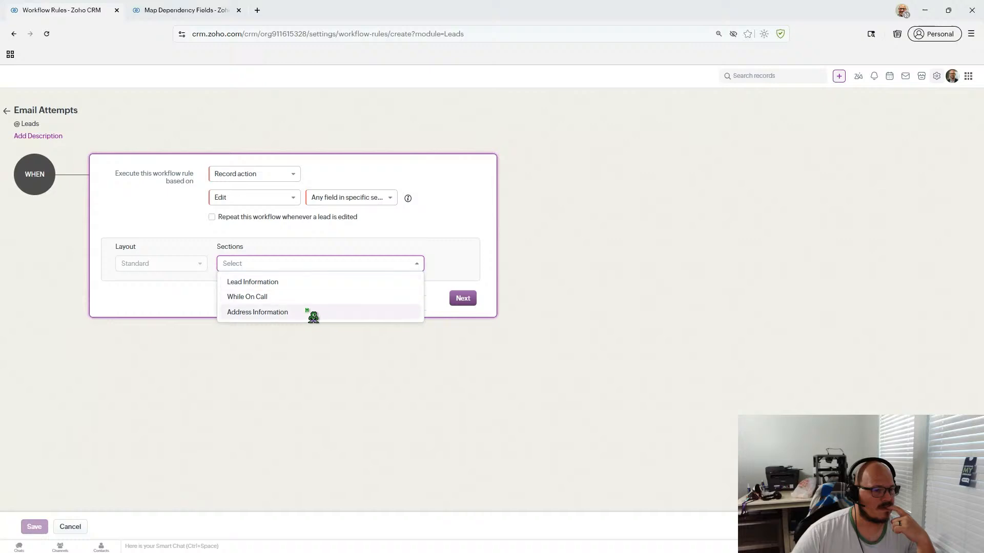
pyautogui.click(307, 298)
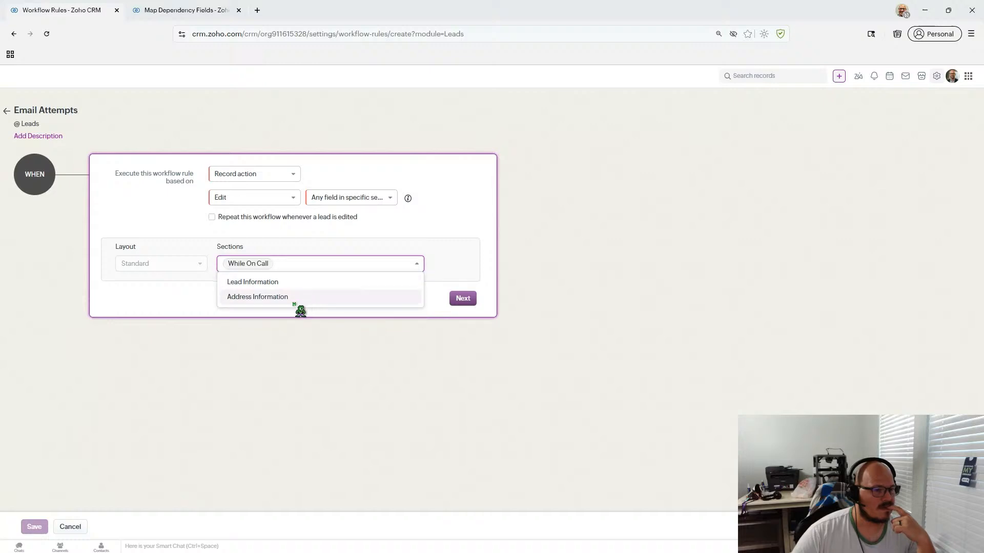
# - Revert to specific fields modified, then switch to the Leads Map Dependency Fields page
pyautogui.click(182, 308)
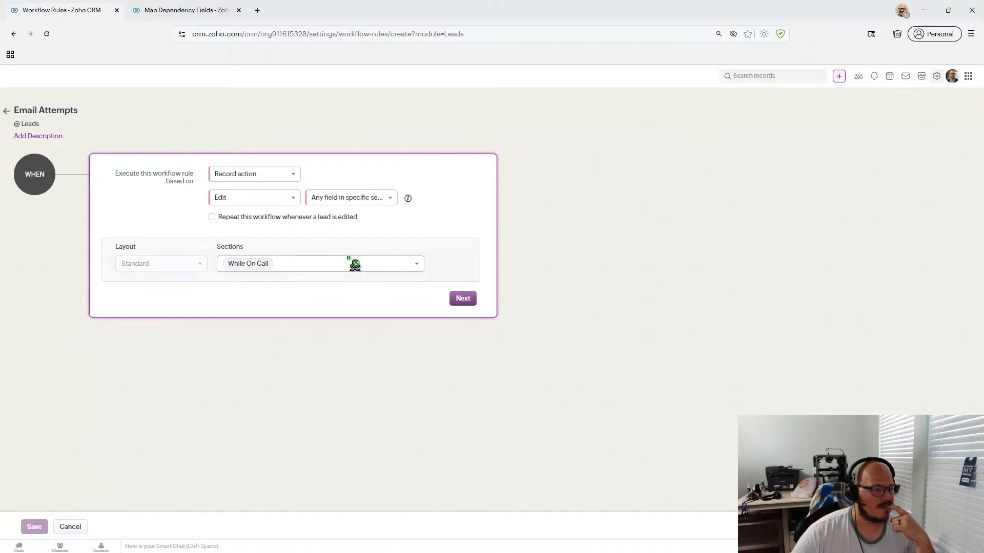
pyautogui.click(337, 200)
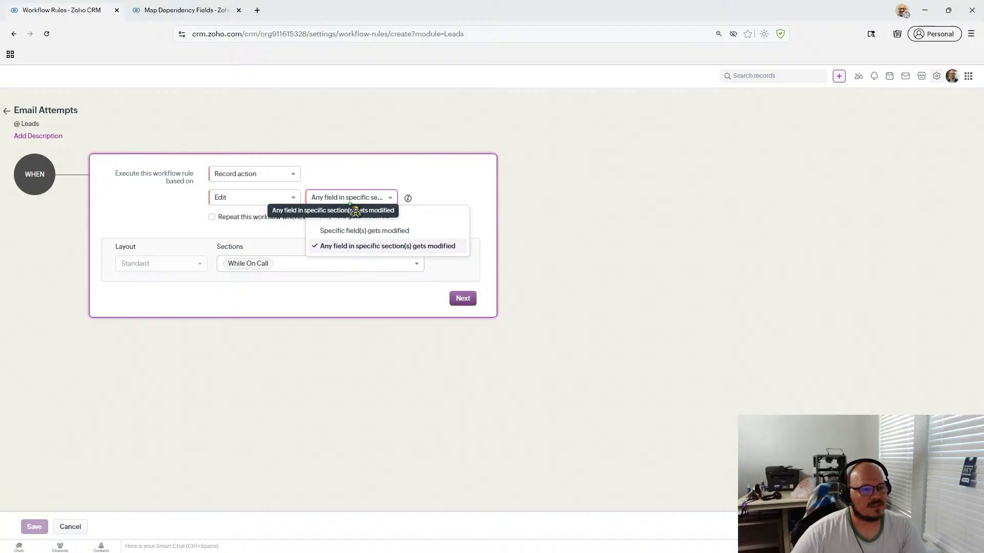
pyautogui.click(364, 232)
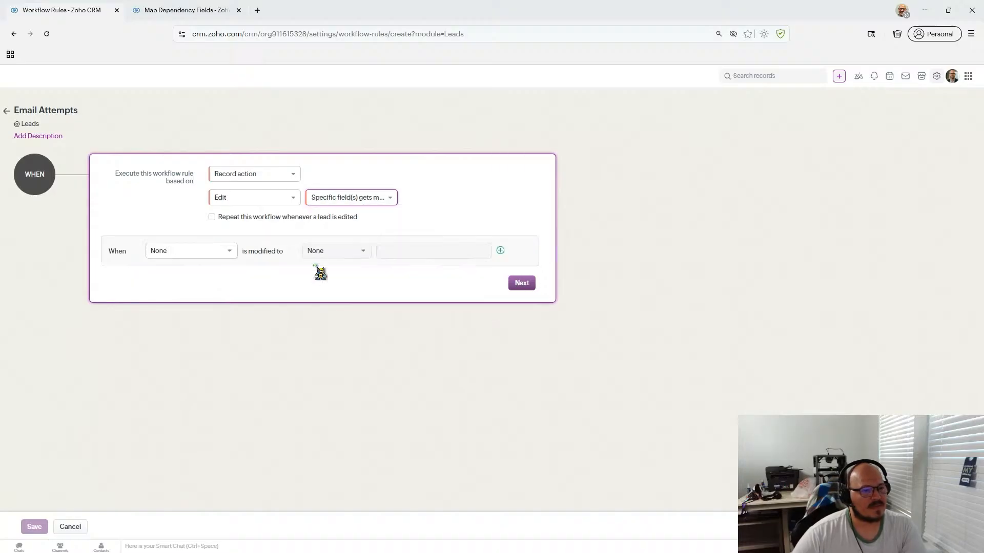
pyautogui.click(208, 257)
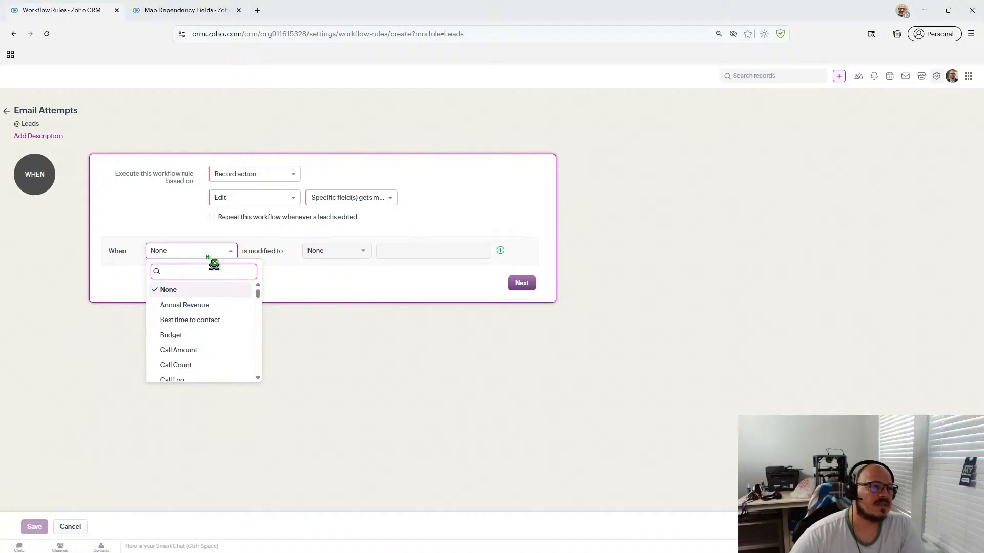
pyautogui.click(157, 11)
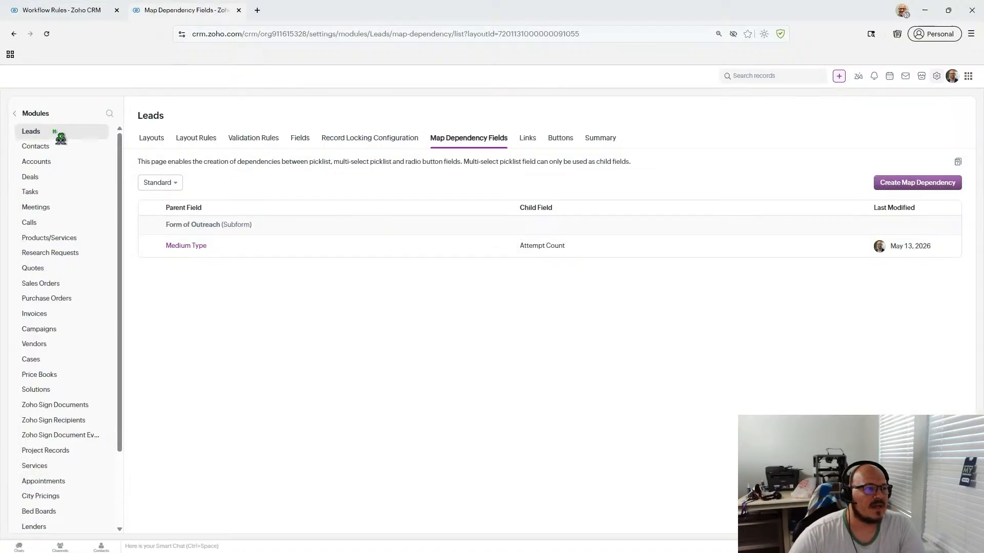
# - Return from Setup to the Leads list and open the Test Lead record
pyautogui.click(18, 114)
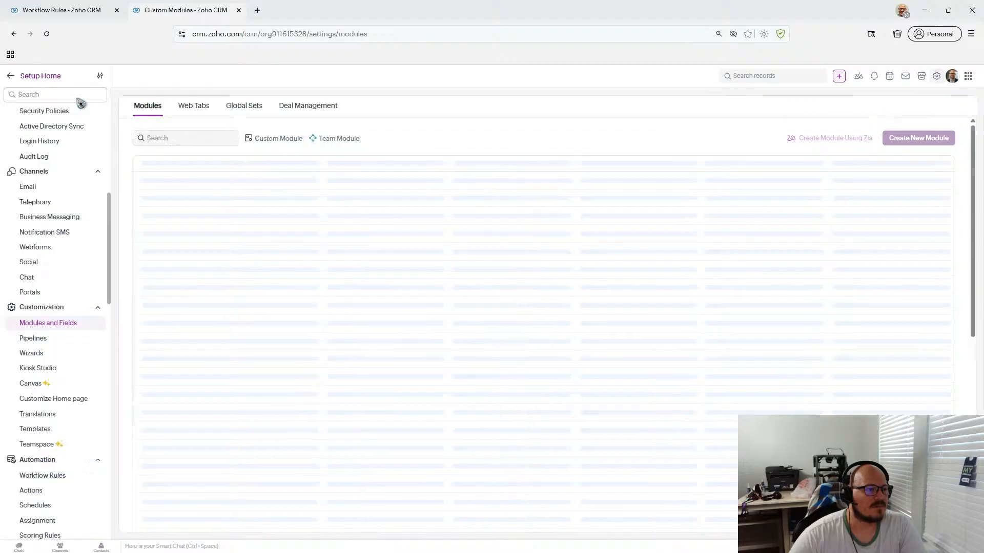
pyautogui.click(11, 75)
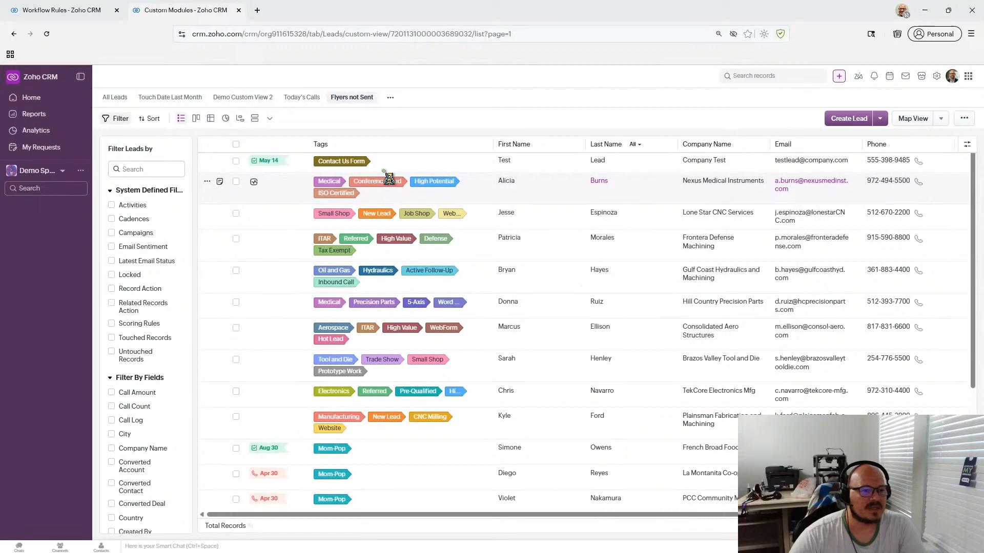
pyautogui.scroll(-2, 397, 174)
pyautogui.click(405, 165)
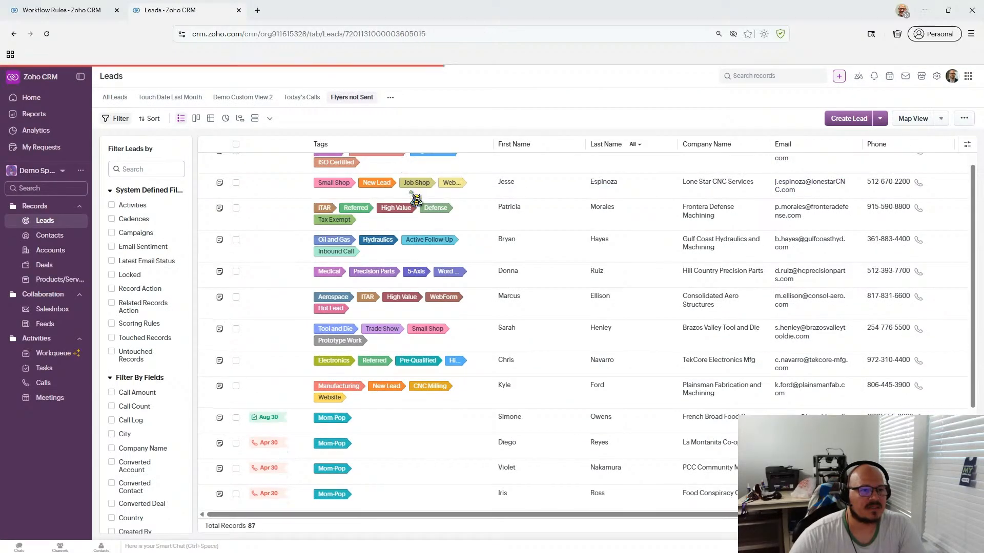
pyautogui.click(104, 105)
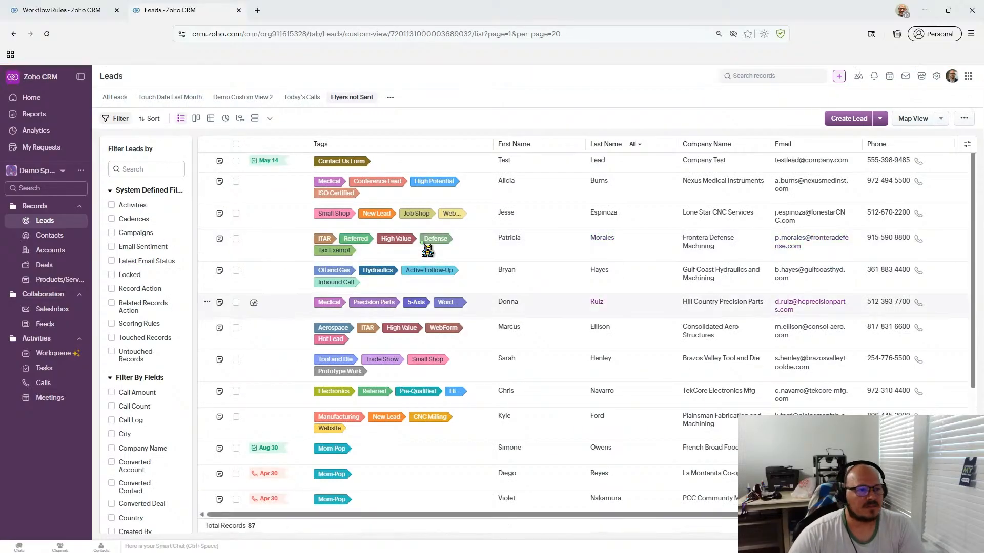
pyautogui.click(438, 168)
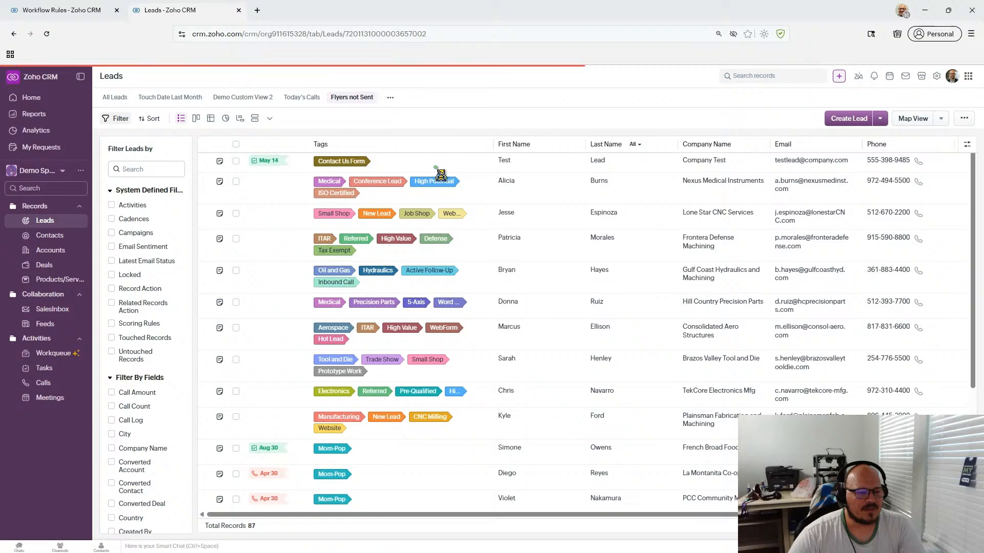
# - Scroll down to the Form of Outreach subform with the 1st and 2nd Attempt calls
pyautogui.scroll(-10, 622, 253)
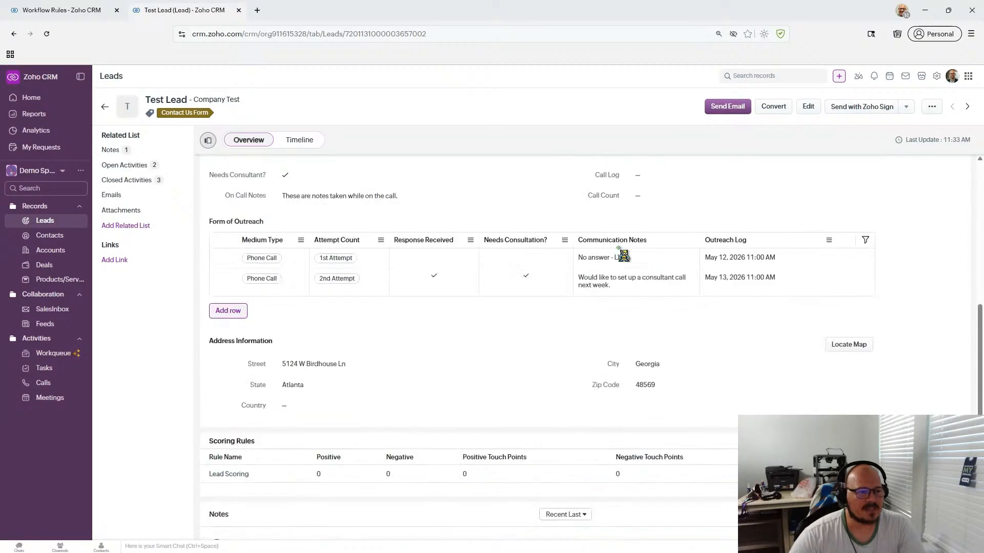
pyautogui.scroll(1, 292, 406)
pyautogui.scroll(-1, 237, 464)
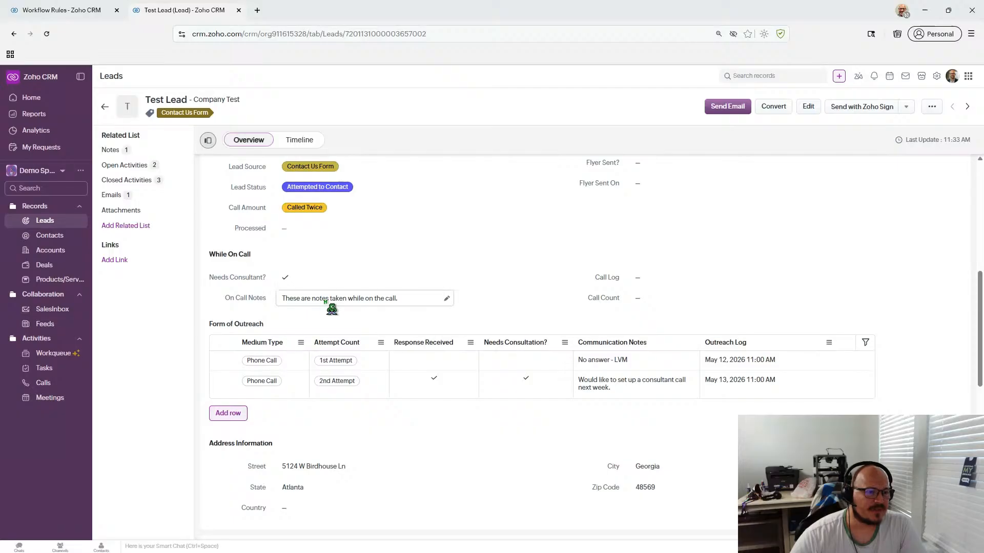
pyautogui.scroll(2, 328, 312)
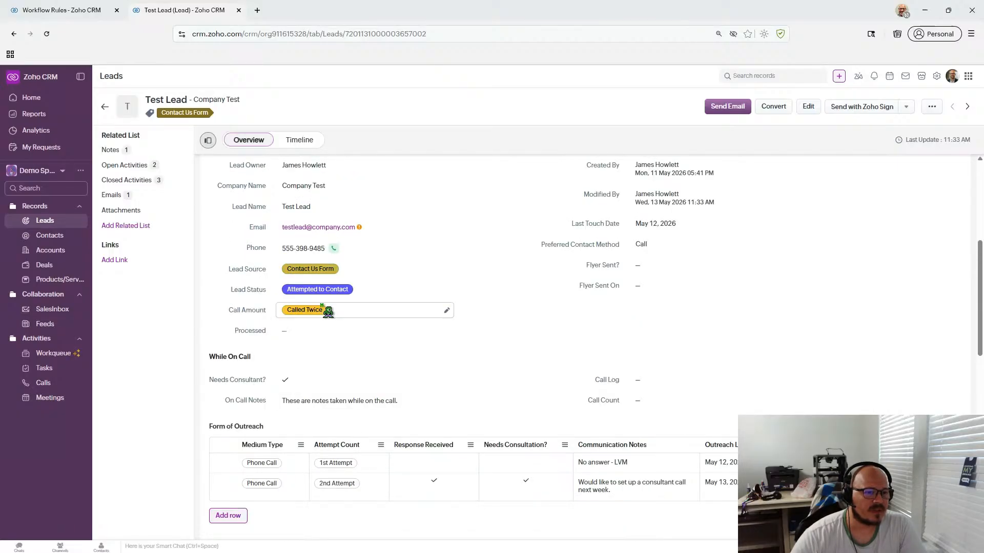
pyautogui.scroll(-2, 346, 333)
pyautogui.scroll(3, 346, 339)
pyautogui.scroll(-2, 404, 256)
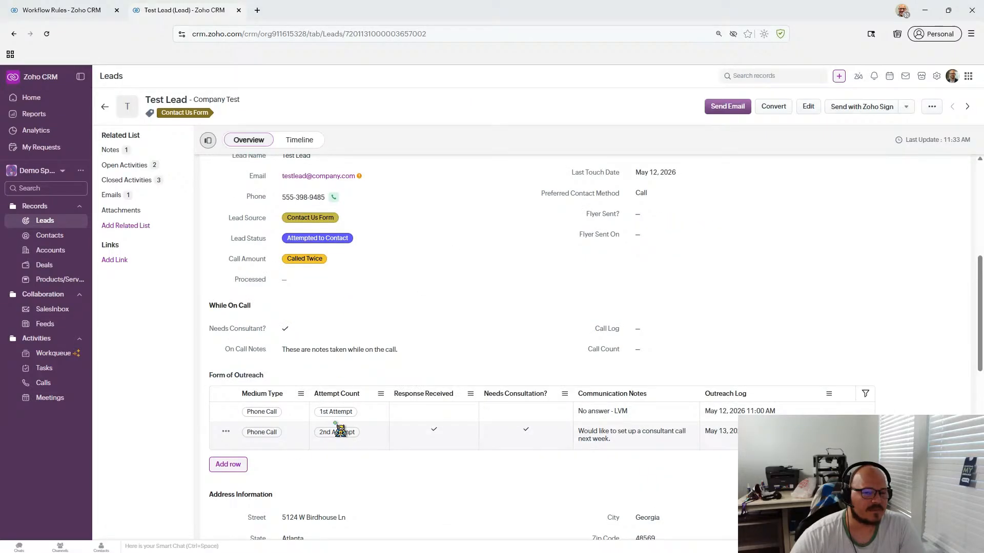
pyautogui.scroll(-1, 339, 430)
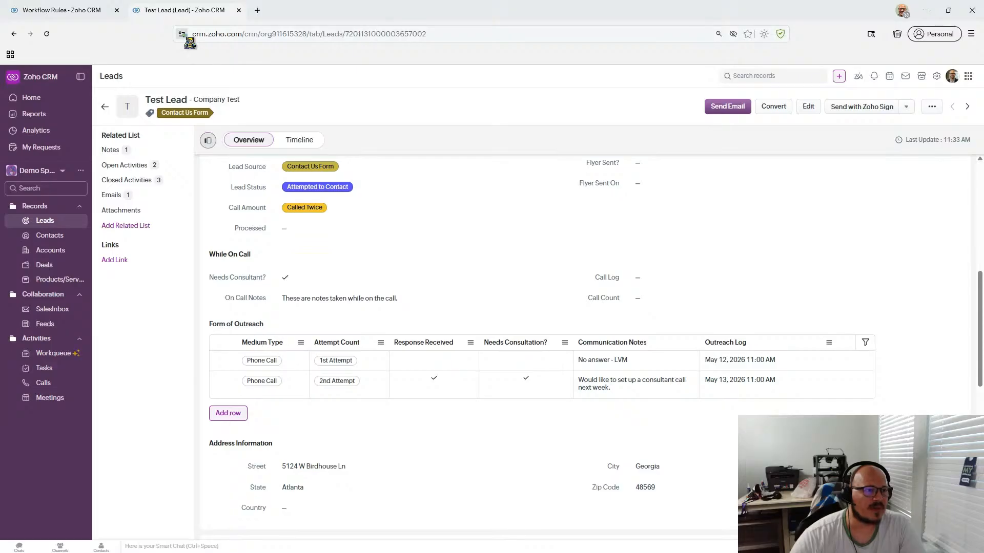
# - In the Email Attempts rule, try section and specific-field triggers, searching fields for 'form'
pyautogui.click(100, 19)
pyautogui.click(354, 199)
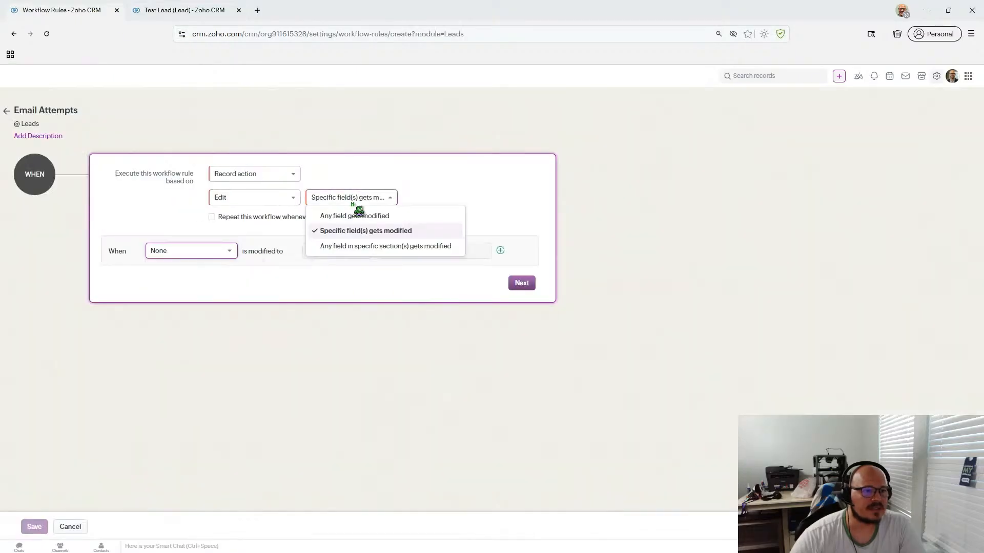
pyautogui.click(364, 247)
pyautogui.click(288, 265)
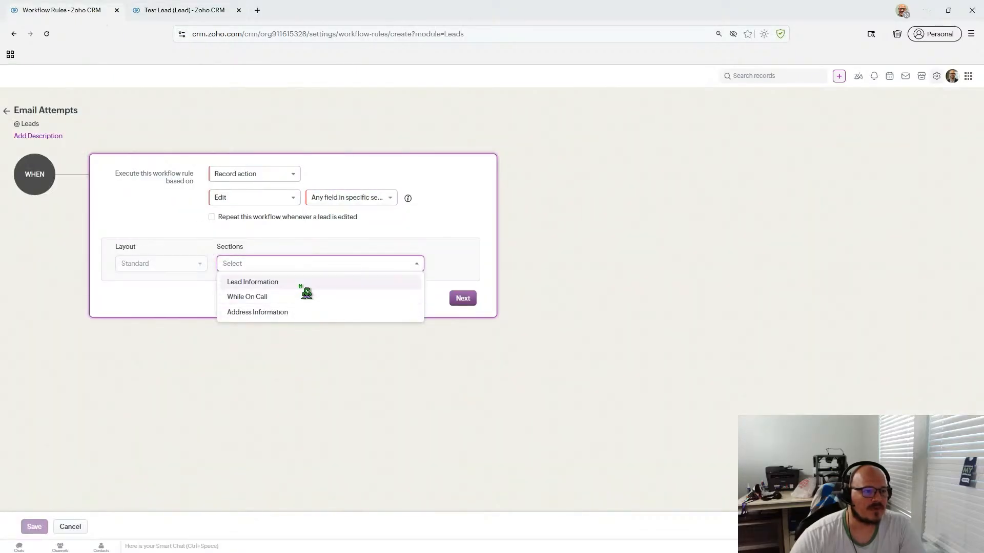
pyautogui.click(197, 314)
pyautogui.click(335, 200)
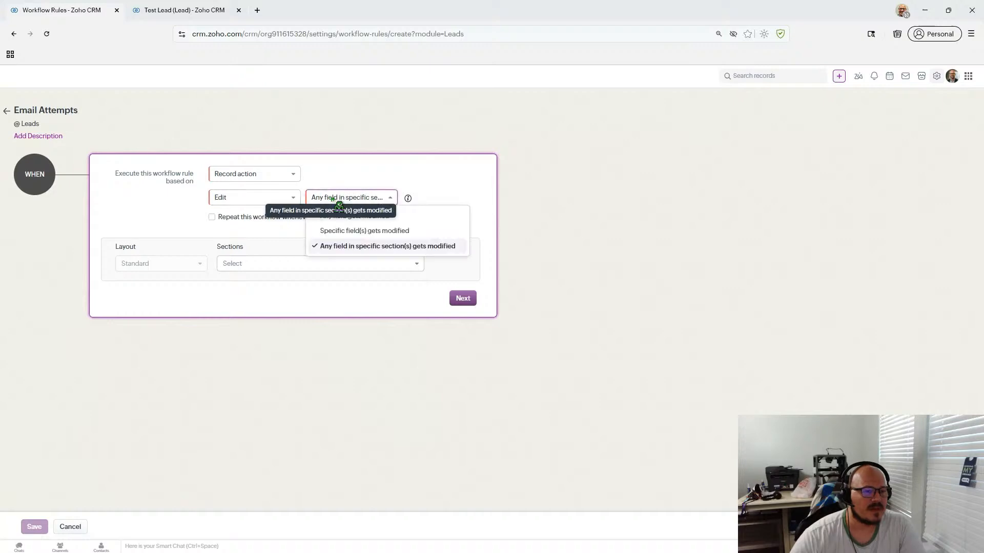
pyautogui.click(349, 231)
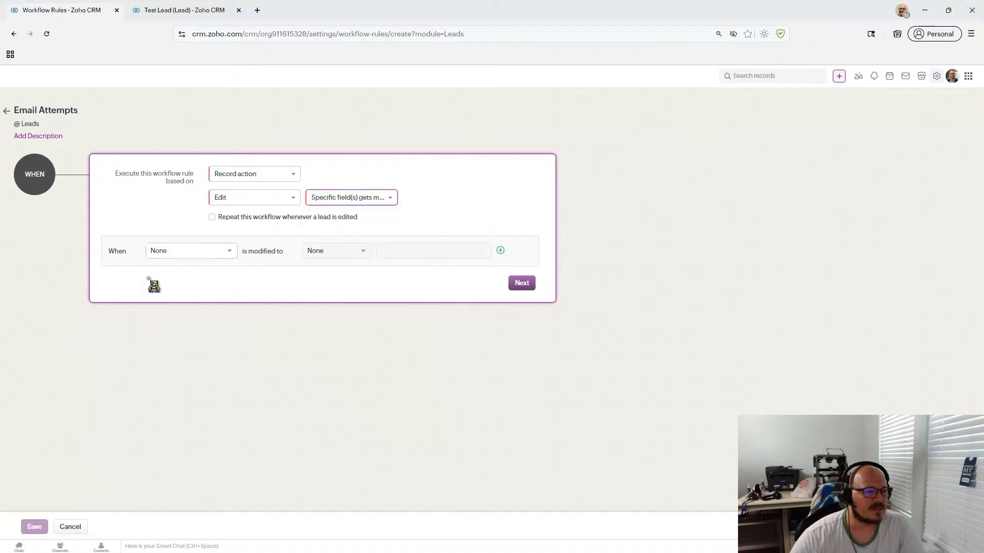
pyautogui.click(175, 256)
pyautogui.write('form')
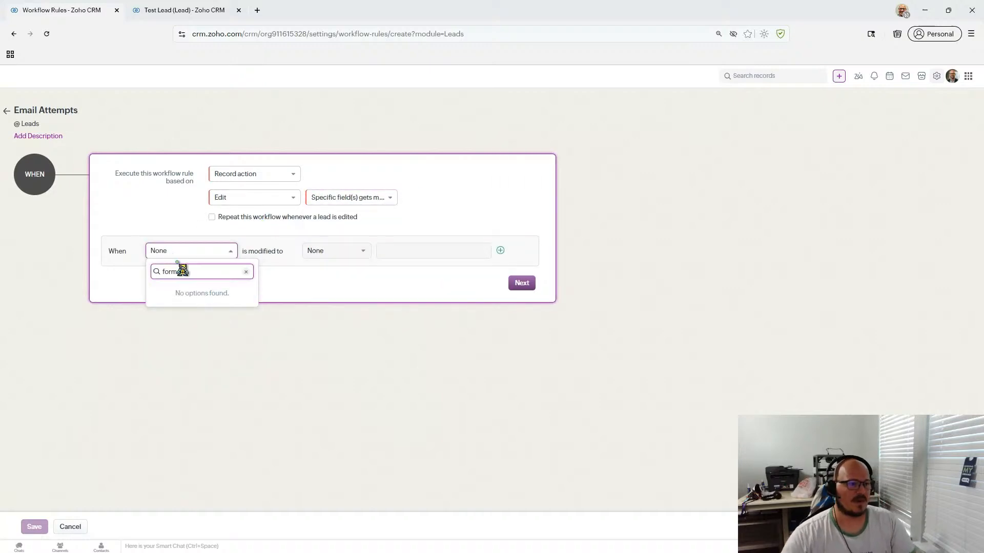
pyautogui.click(246, 272)
# - Set the Edit trigger to any field modified and continue to Condition 1
pyautogui.click(268, 204)
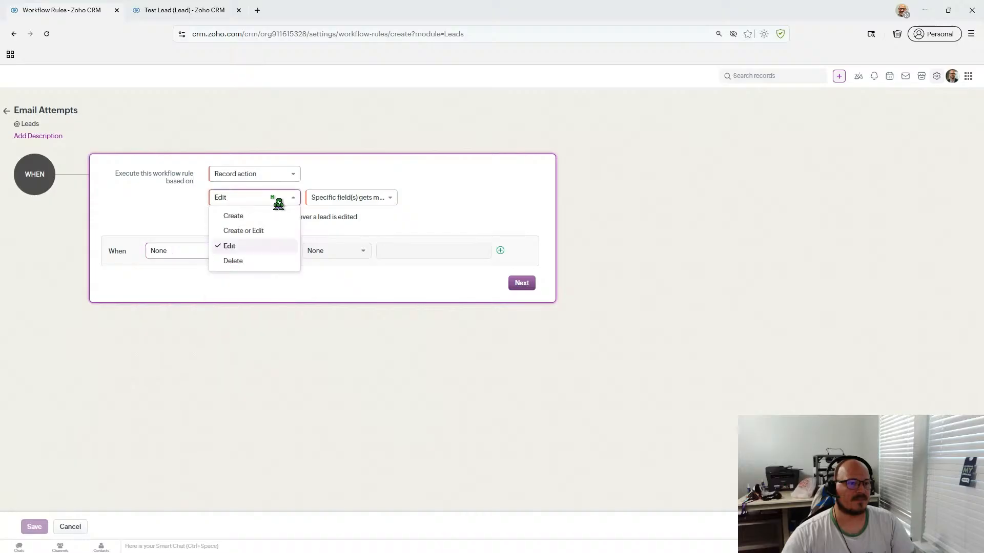
pyautogui.click(343, 200)
pyautogui.click(348, 215)
pyautogui.click(384, 245)
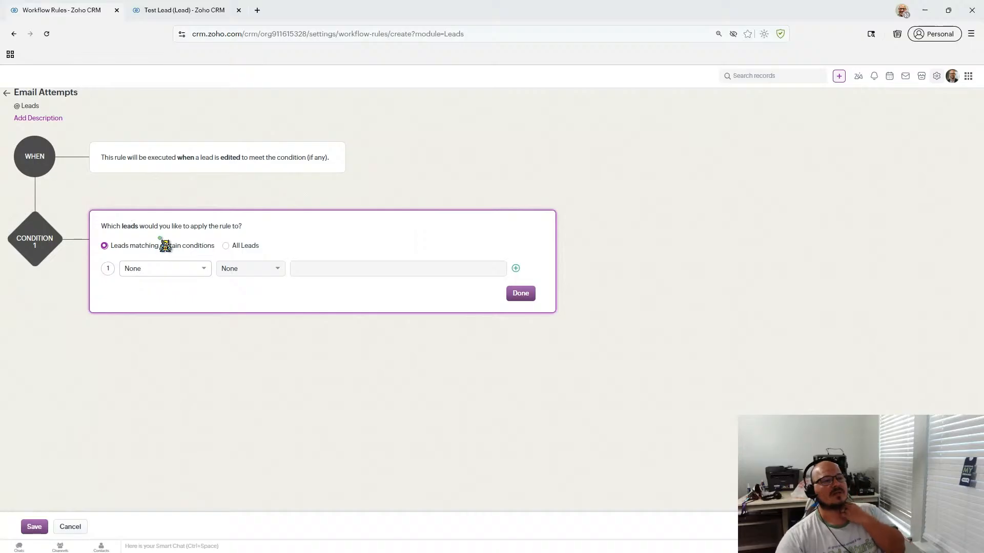
pyautogui.click(168, 273)
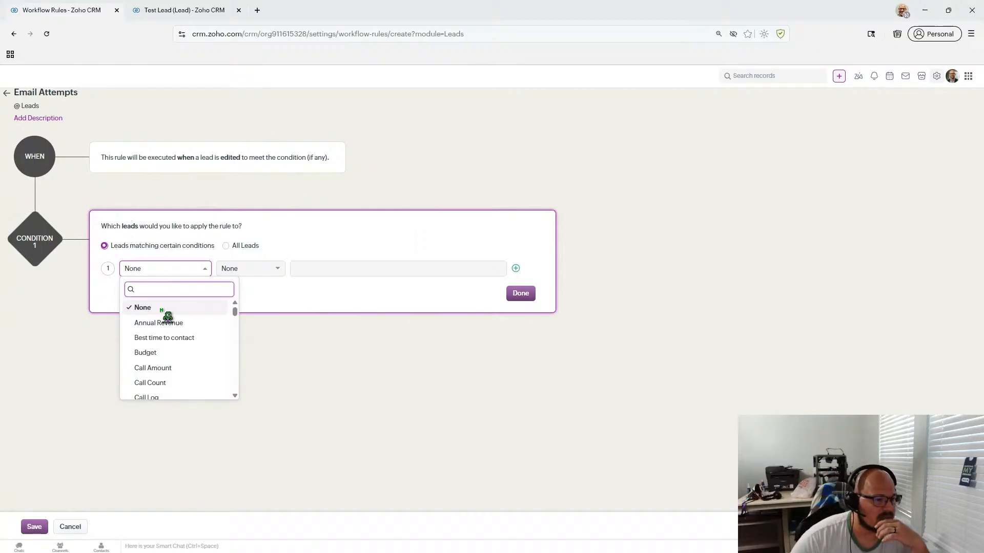
pyautogui.scroll(-1, 196, 349)
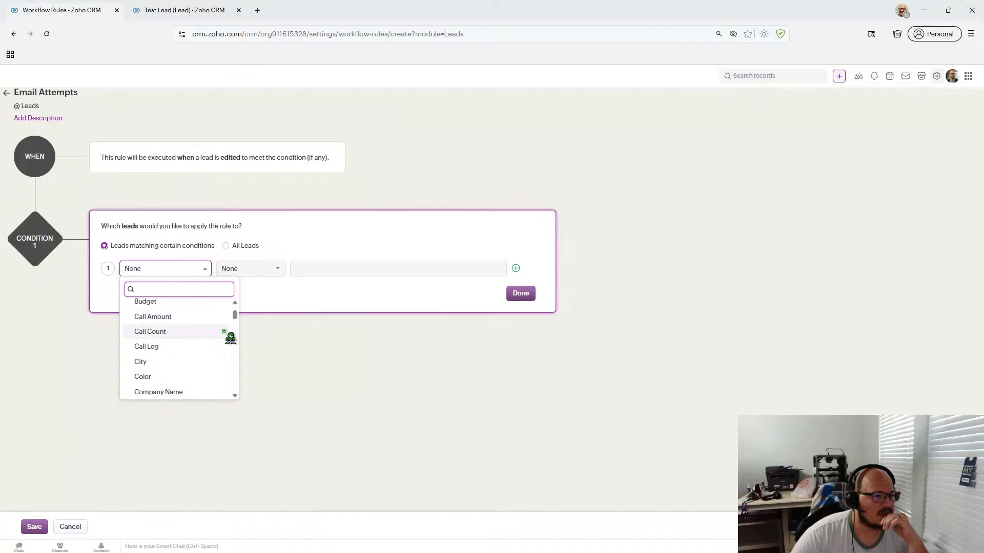
pyautogui.scroll(1, 228, 336)
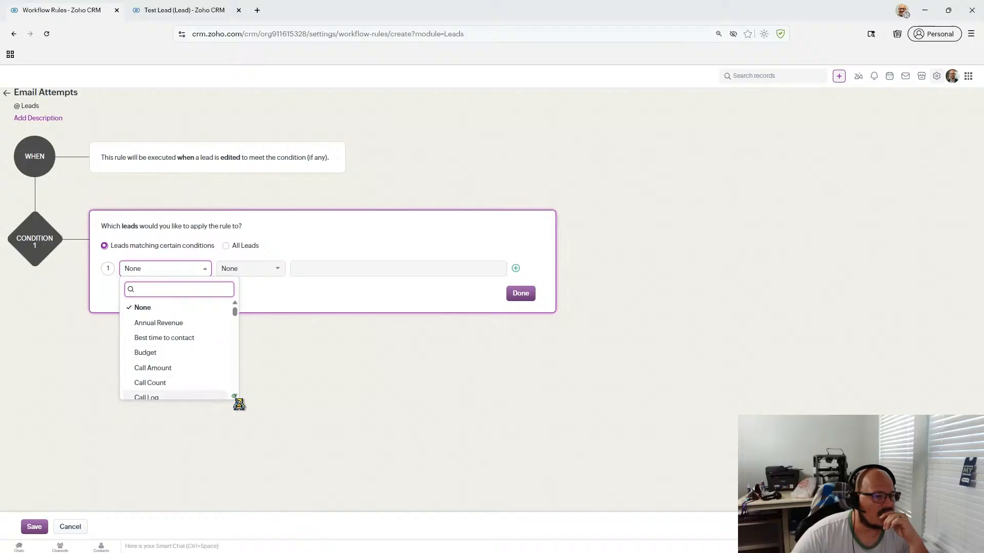
pyautogui.scroll(-2, 236, 397)
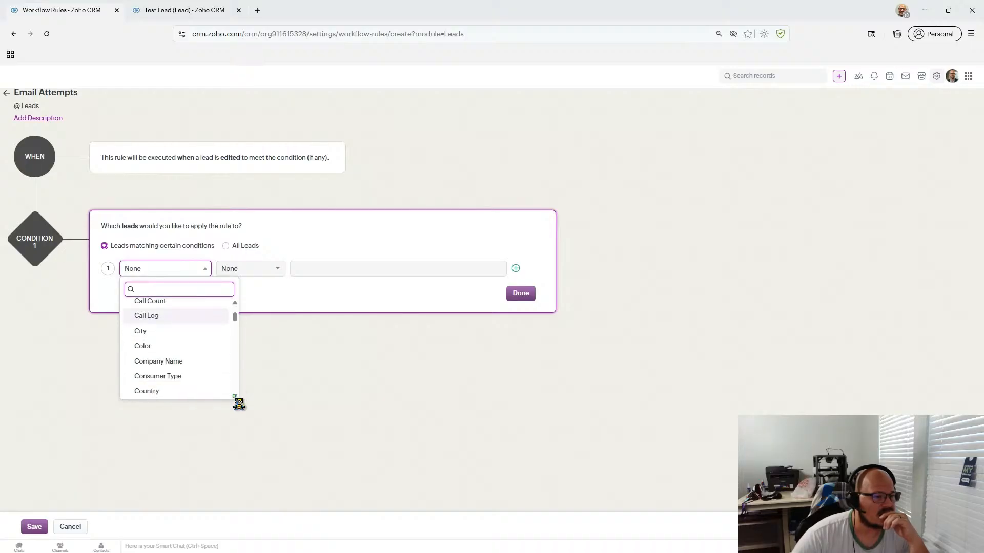
pyautogui.scroll(-3, 236, 398)
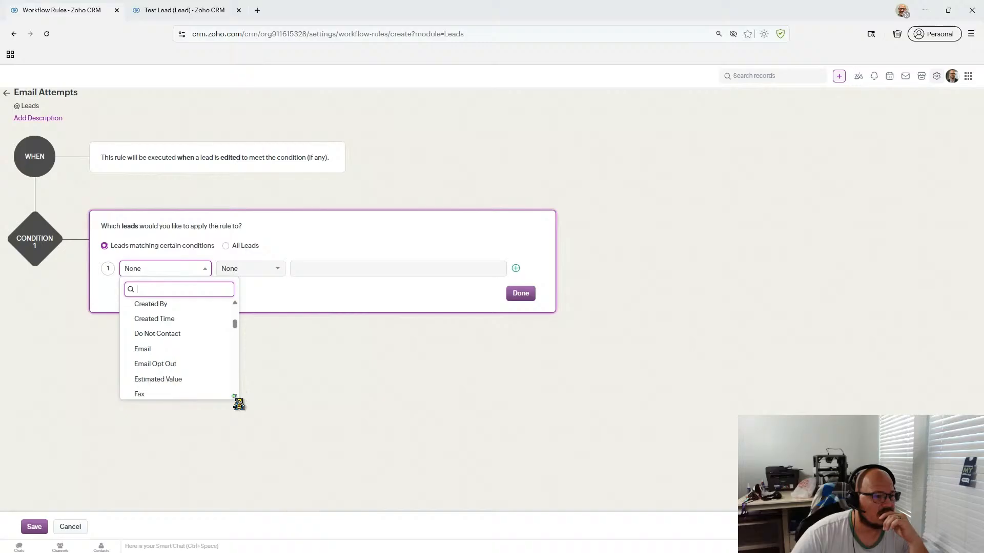
pyautogui.scroll(-3, 235, 398)
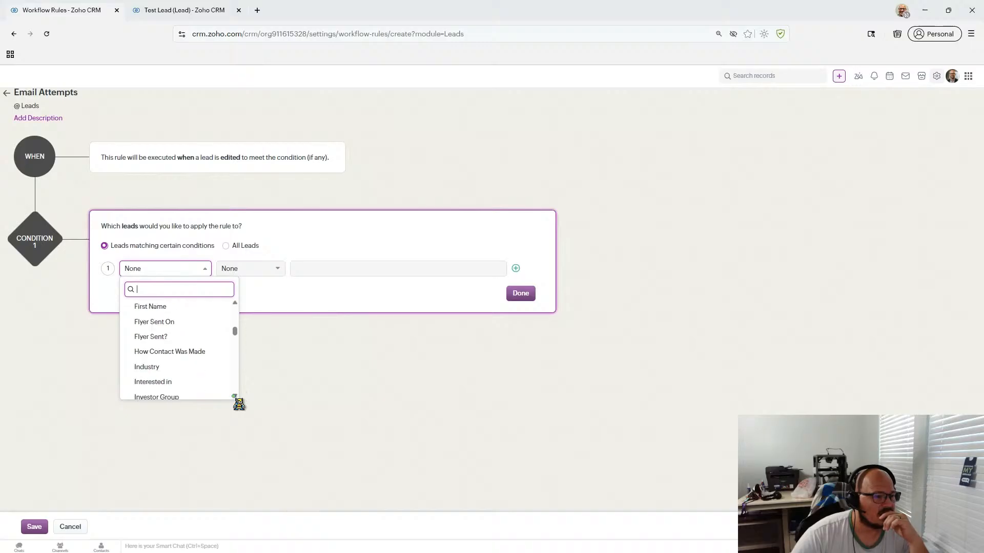
pyautogui.scroll(-2, 236, 397)
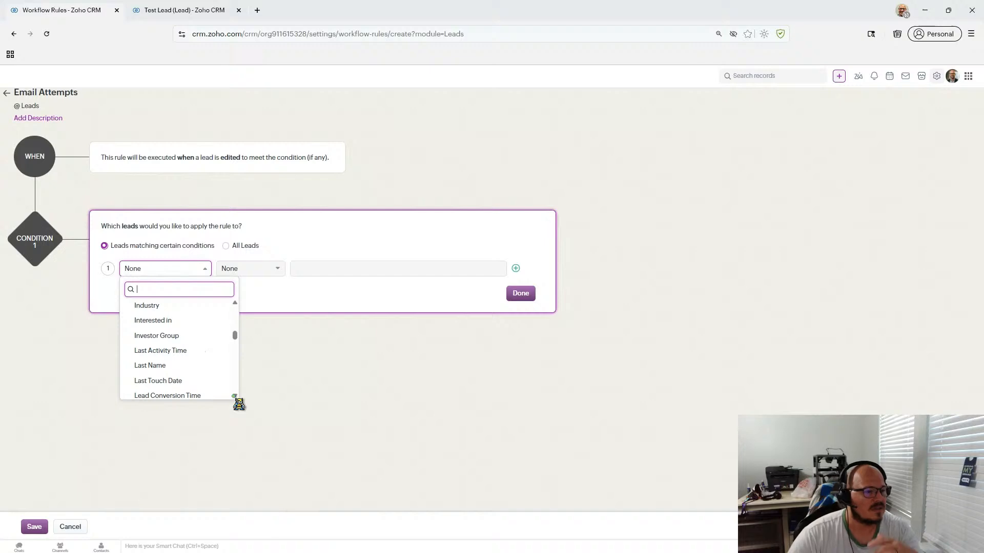
pyautogui.scroll(-2, 236, 398)
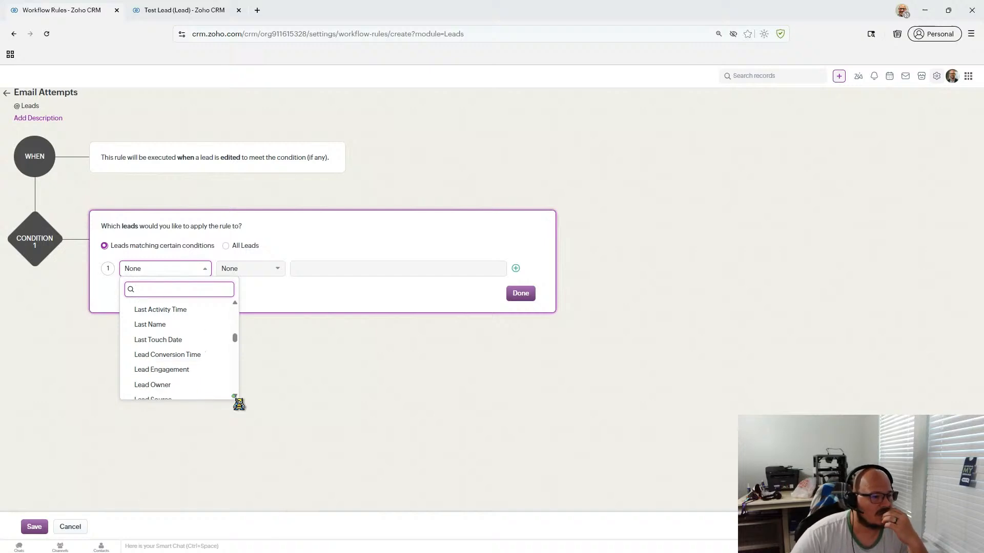
pyautogui.scroll(-2, 235, 398)
pyautogui.scroll(-1, 239, 404)
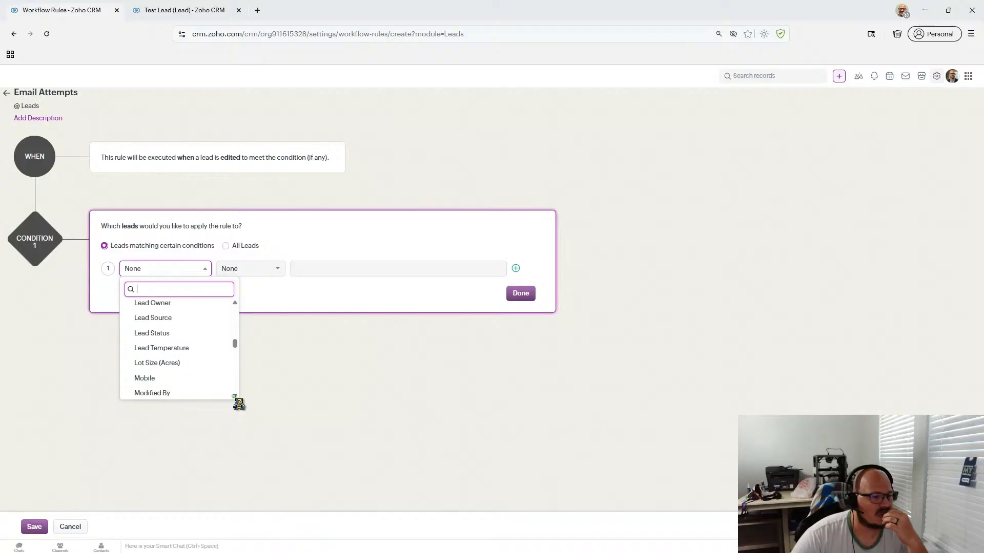
pyautogui.scroll(-4, 239, 405)
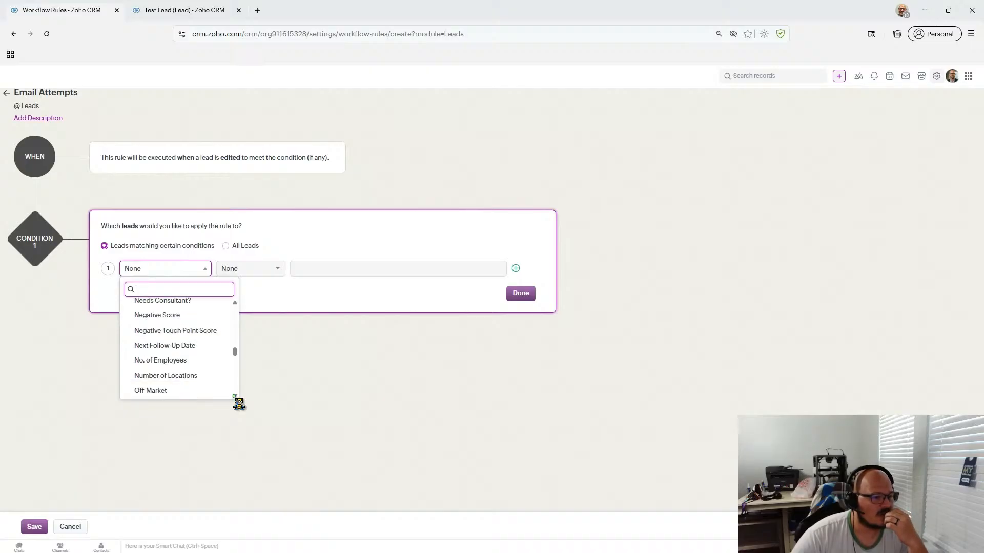
pyautogui.scroll(-1, 239, 405)
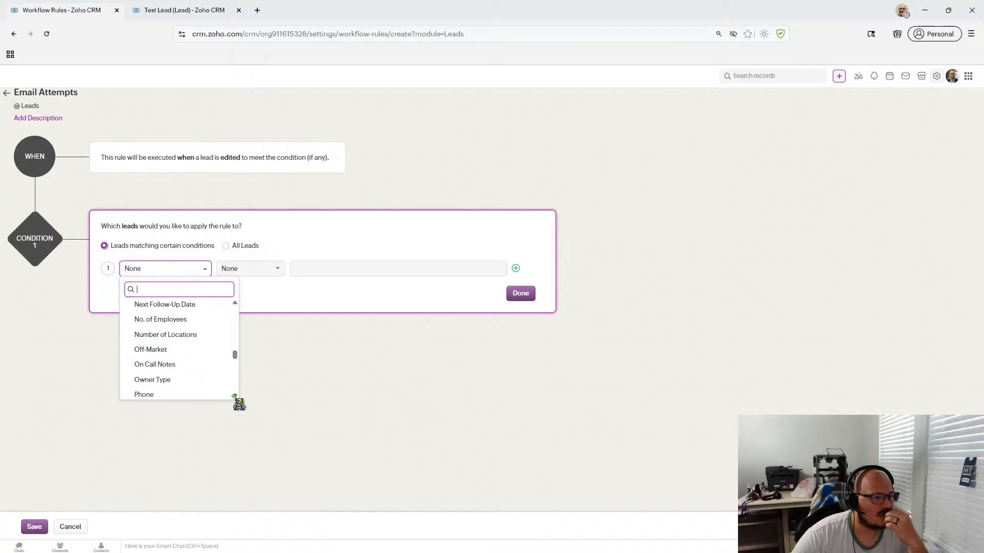
pyautogui.scroll(-2, 238, 405)
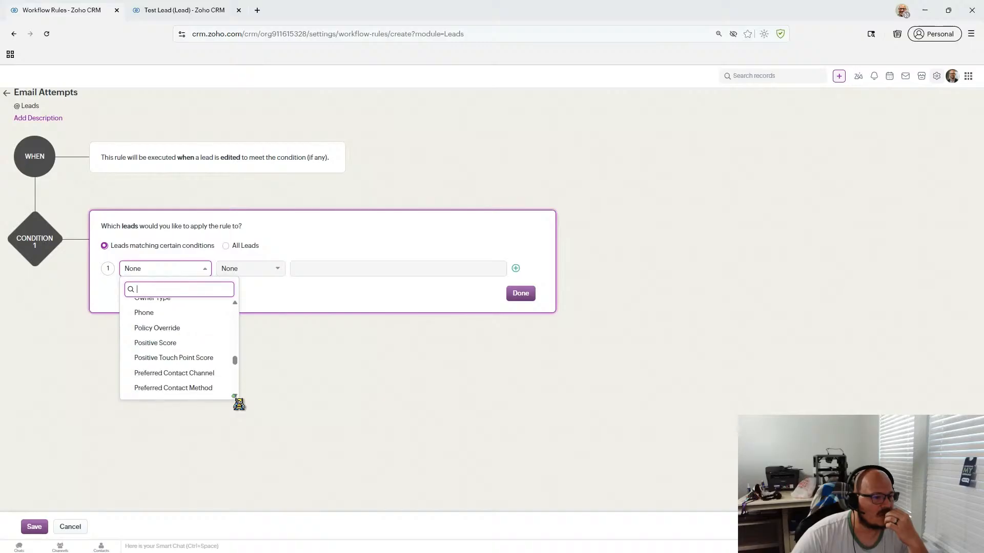
pyautogui.scroll(-2, 238, 405)
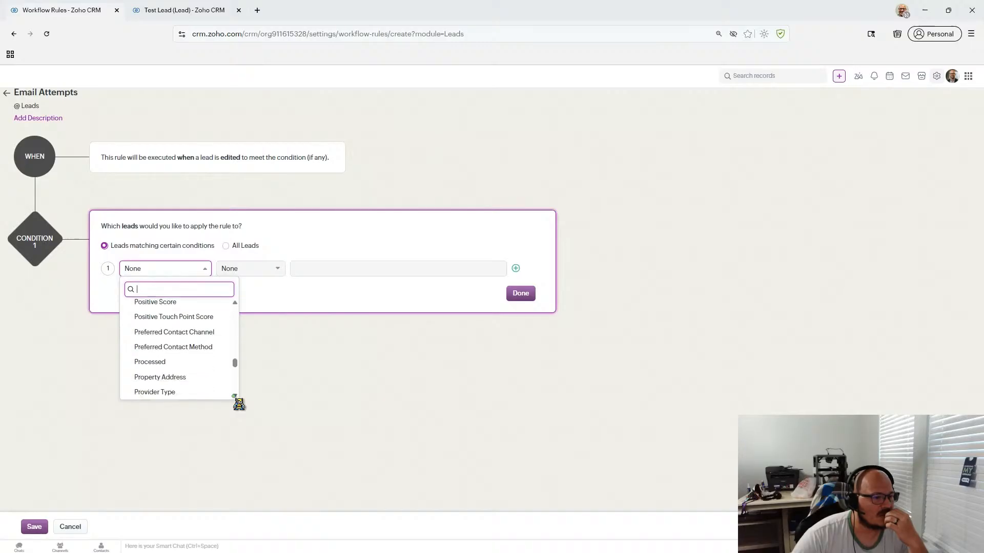
pyautogui.scroll(-4, 239, 404)
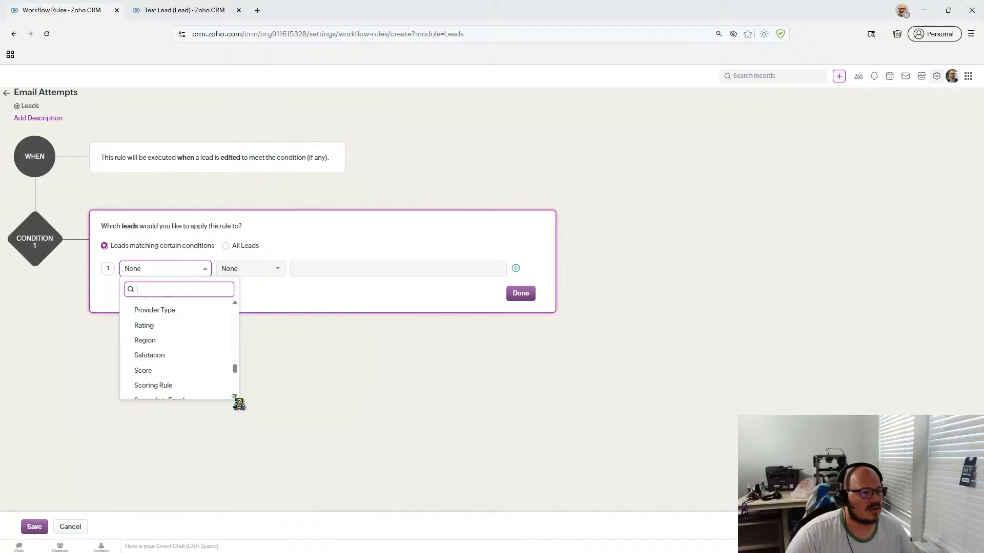
pyautogui.scroll(-3, 239, 404)
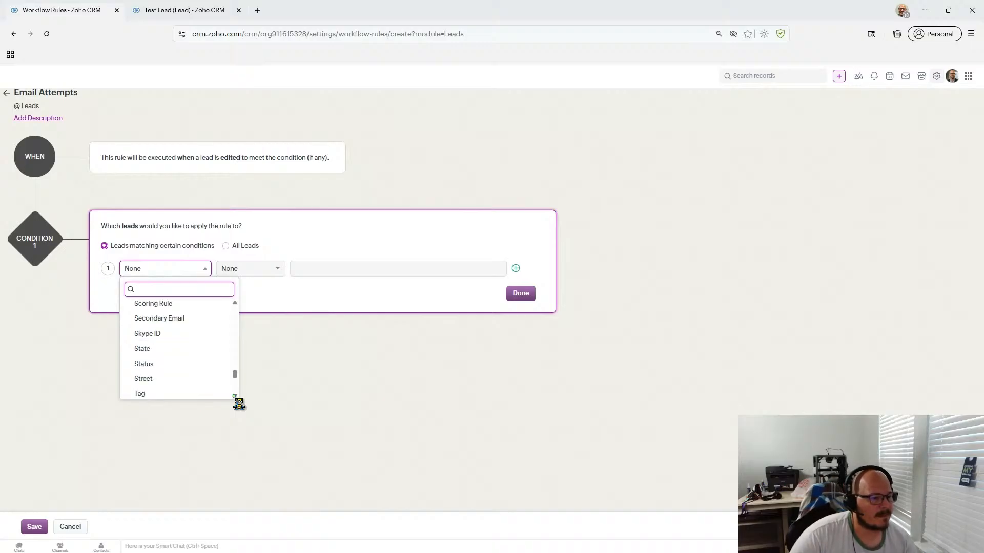
pyautogui.scroll(-5, 239, 404)
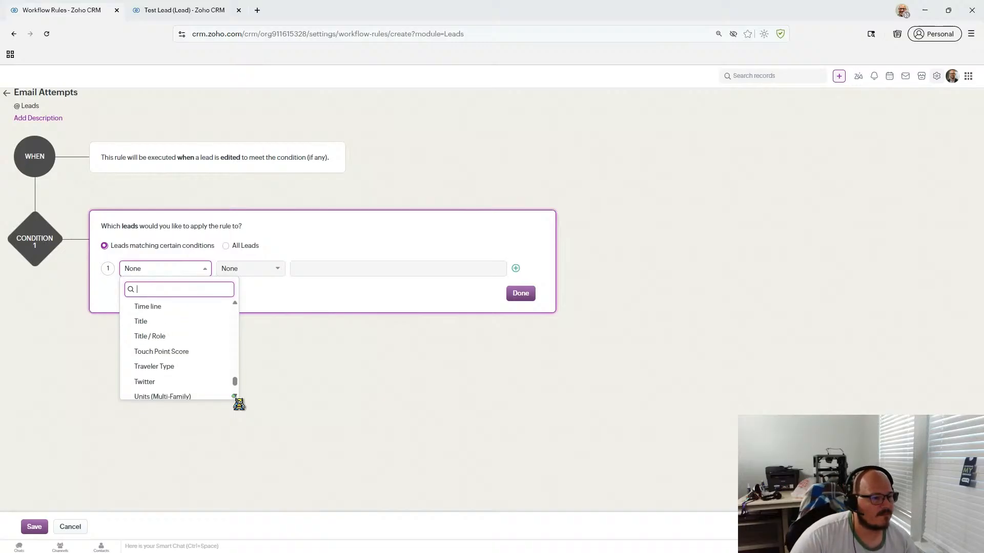
pyautogui.scroll(-1, 239, 404)
pyautogui.scroll(20, 202, 376)
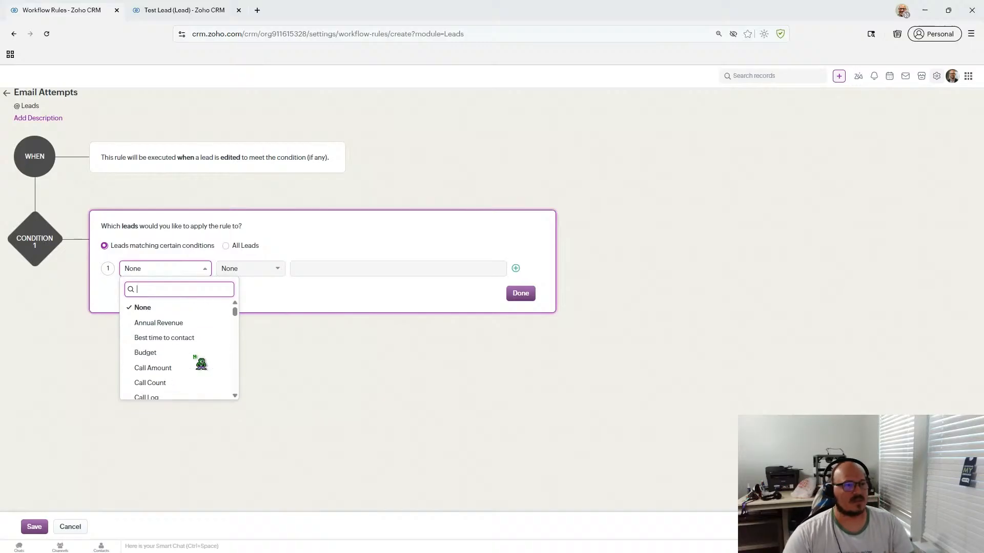
pyautogui.click(174, 10)
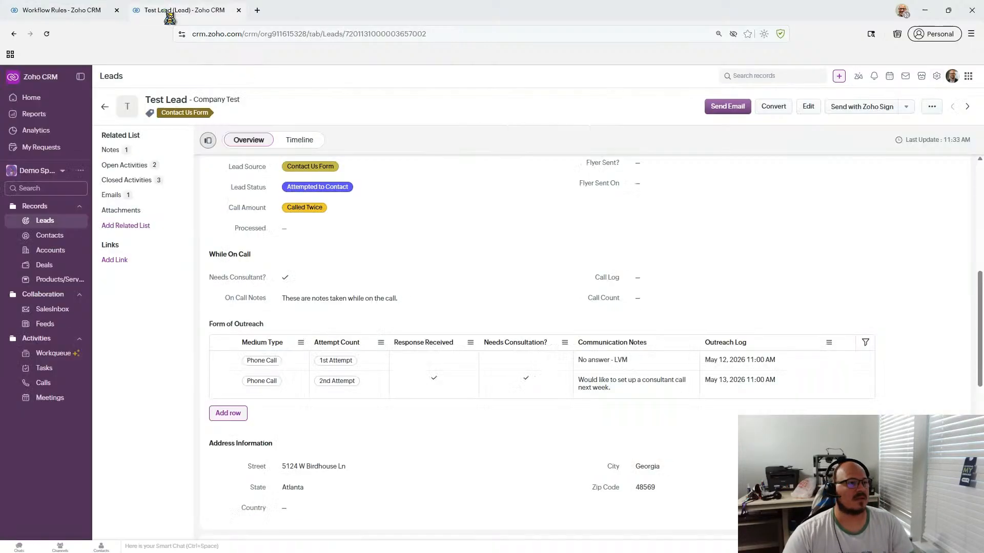
pyautogui.click(85, 12)
pyautogui.write('form')
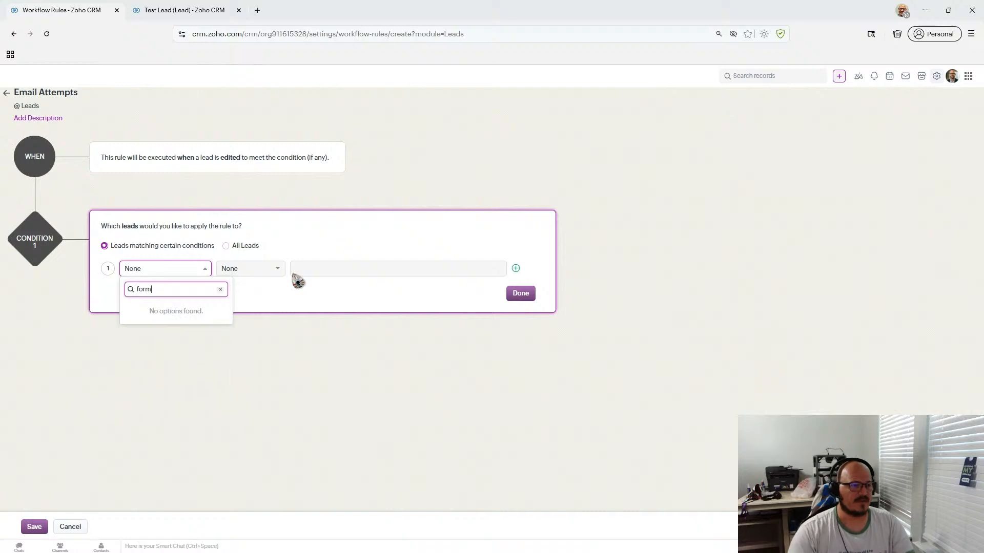
pyautogui.click(182, 11)
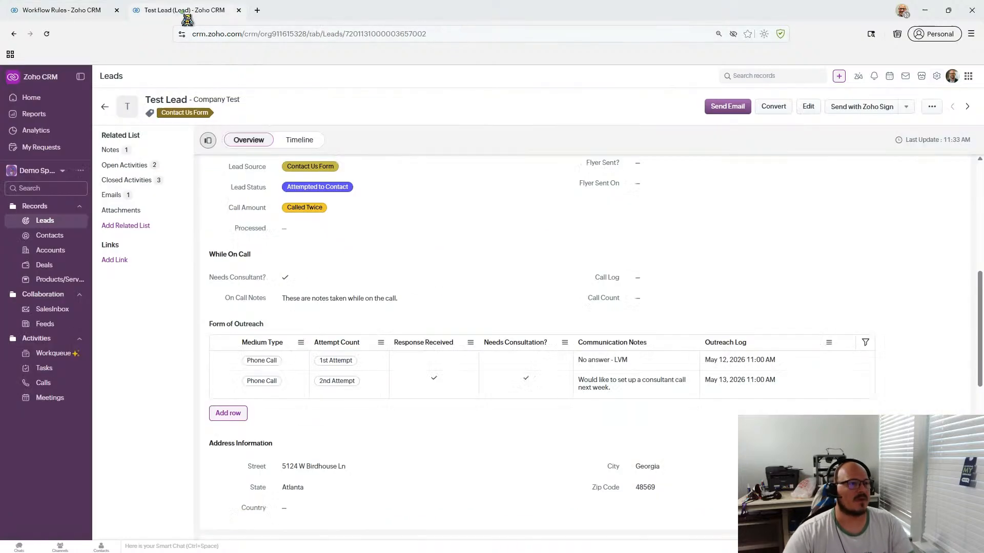
pyautogui.click(83, 14)
pyautogui.click(171, 272)
pyautogui.click(172, 274)
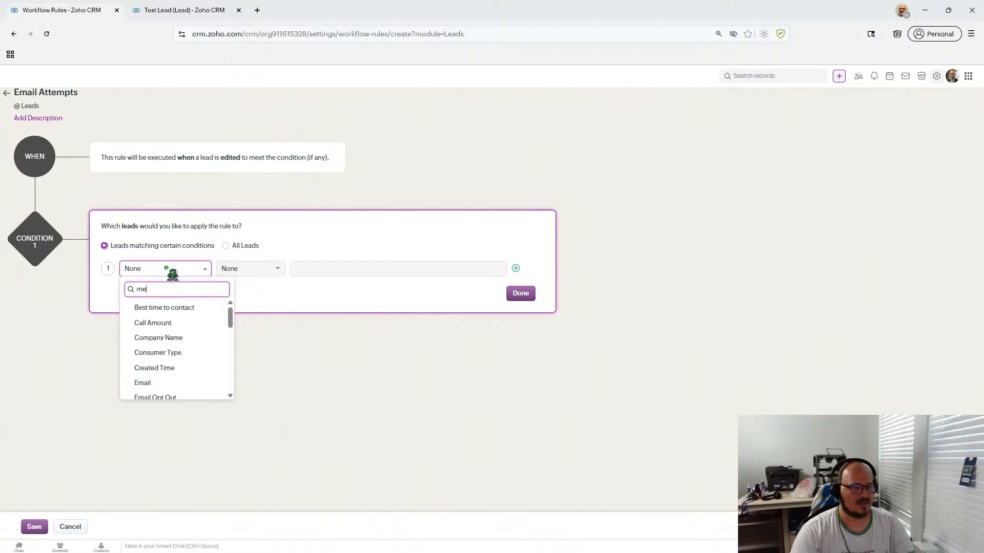
pyautogui.write('medi')
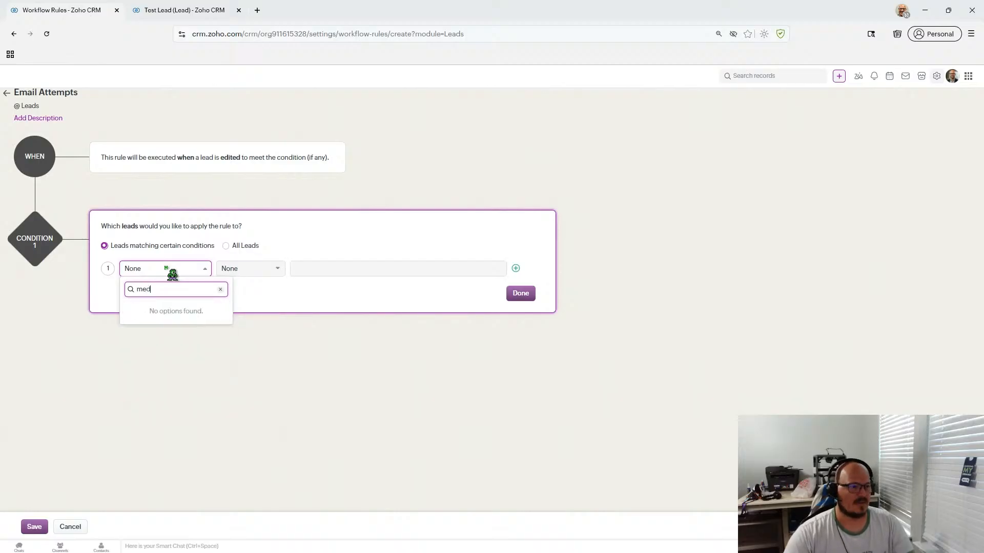
pyautogui.click(175, 14)
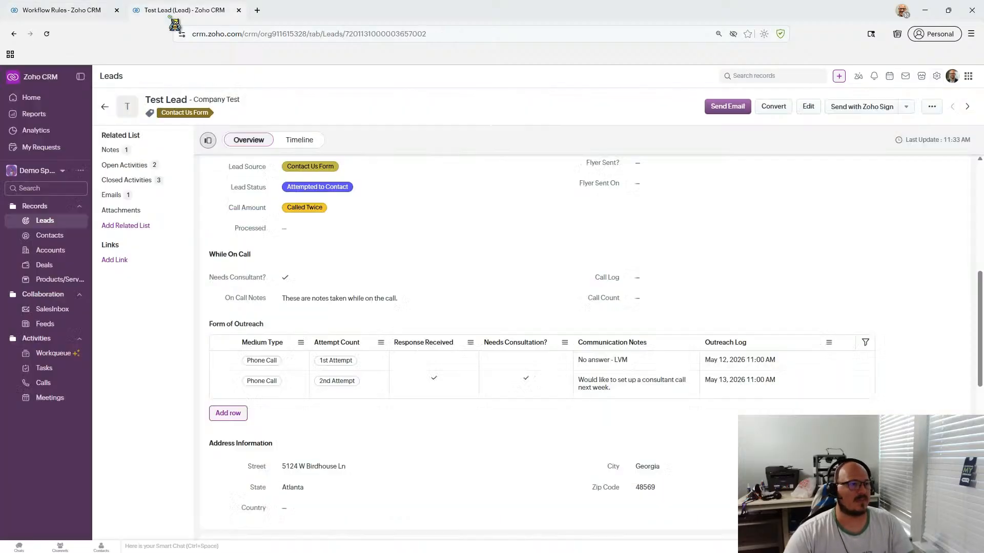
pyautogui.click(89, 10)
pyautogui.click(176, 270)
pyautogui.click(172, 271)
pyautogui.click(172, 271)
pyautogui.click(178, 276)
pyautogui.write('atte')
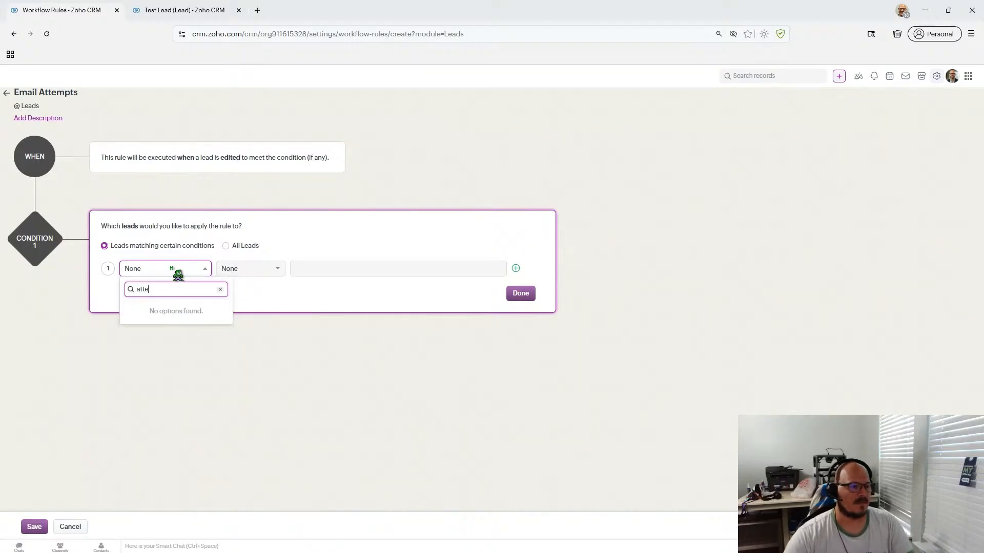
pyautogui.click(221, 290)
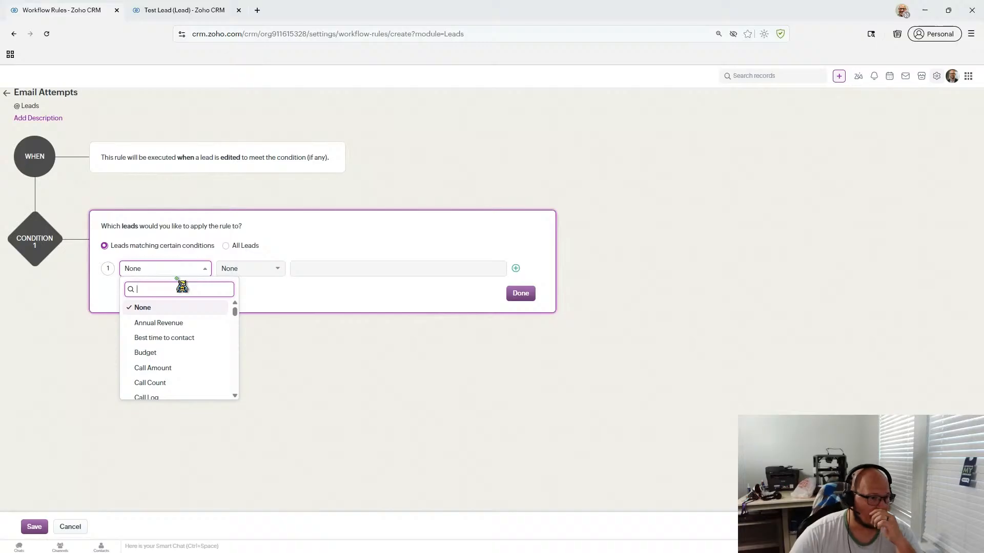
pyautogui.scroll(-1, 184, 348)
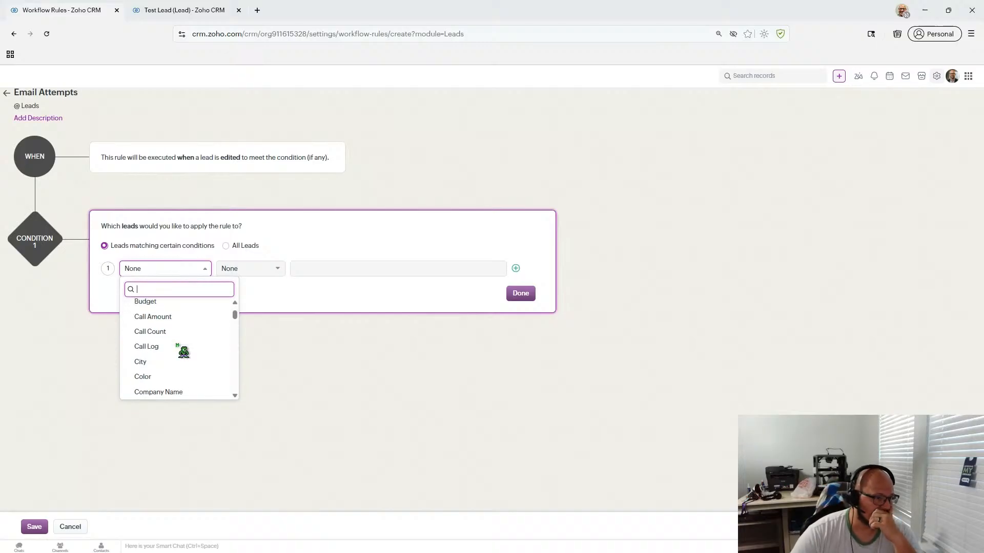
pyautogui.scroll(-4, 184, 349)
pyautogui.scroll(2, 185, 350)
pyautogui.click(384, 284)
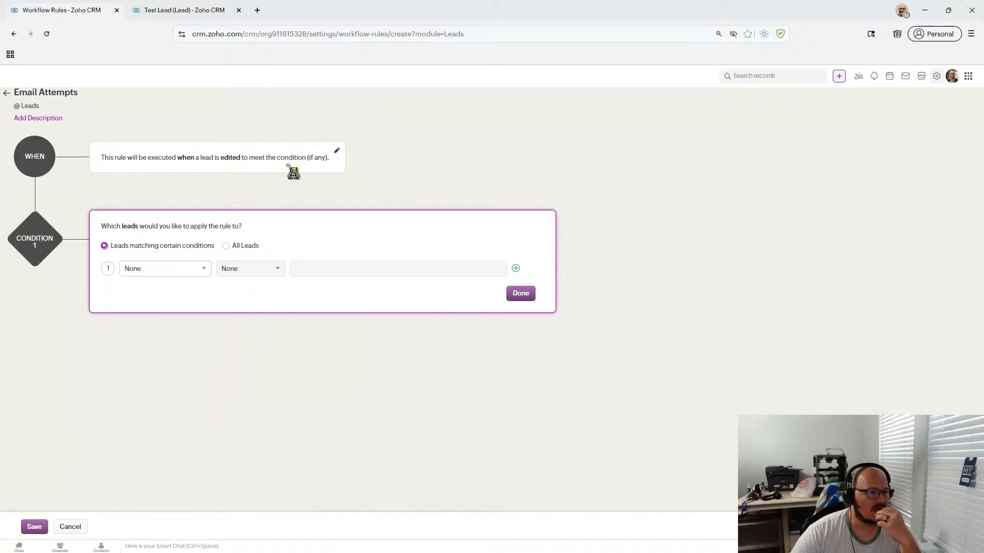
# - Reopen the WHEN settings and keep Edit with 'Specific field(s) gets modified'
pyautogui.click(338, 156)
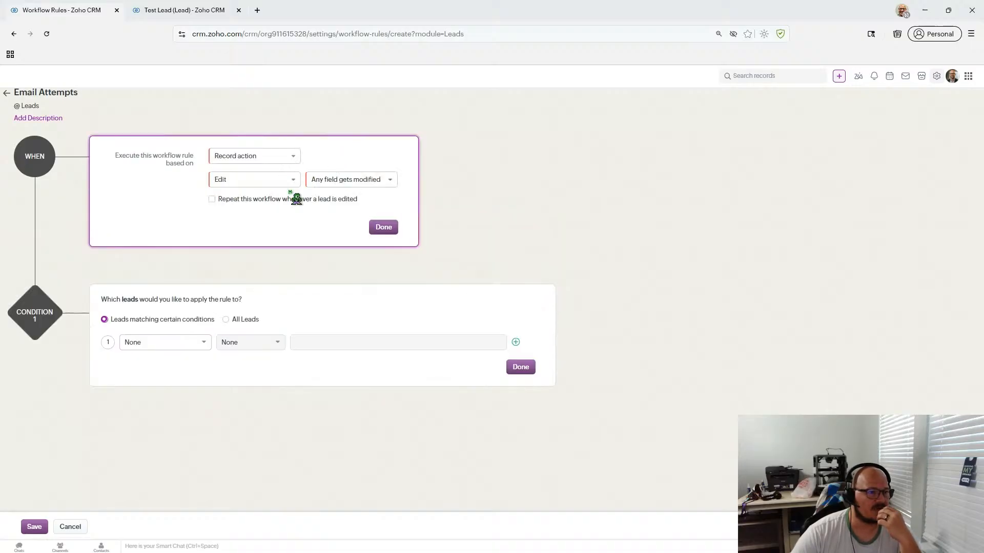
pyautogui.click(276, 185)
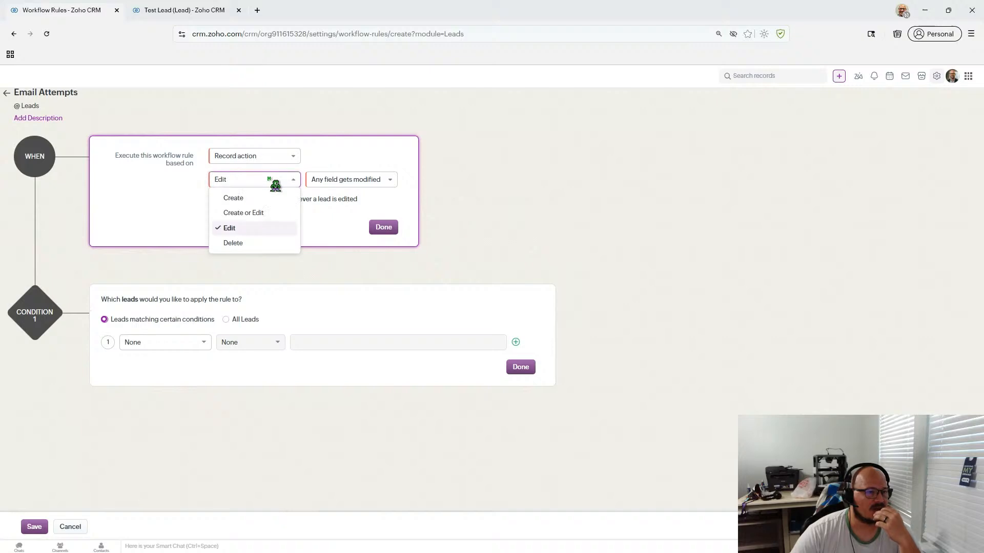
pyautogui.click(344, 184)
pyautogui.click(345, 184)
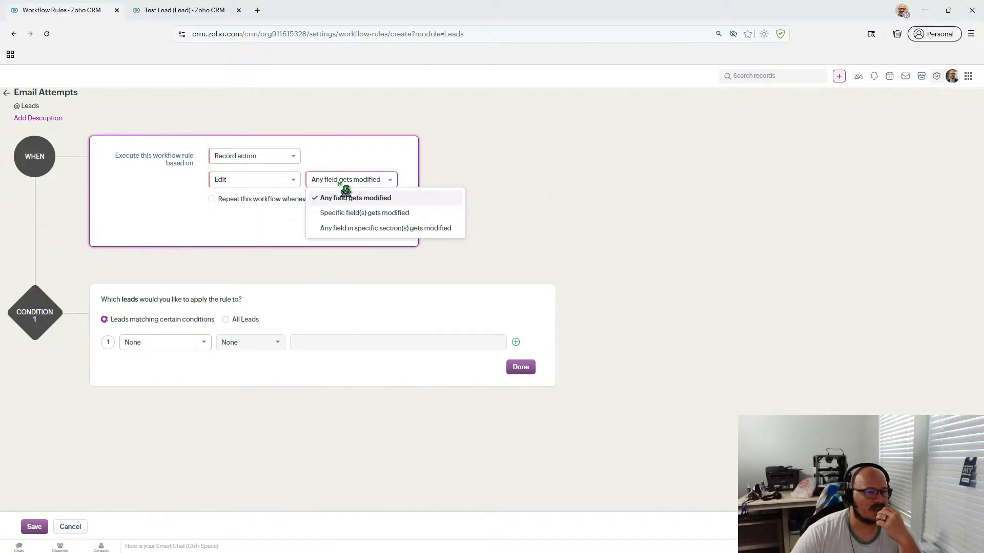
pyautogui.click(345, 214)
pyautogui.click(220, 234)
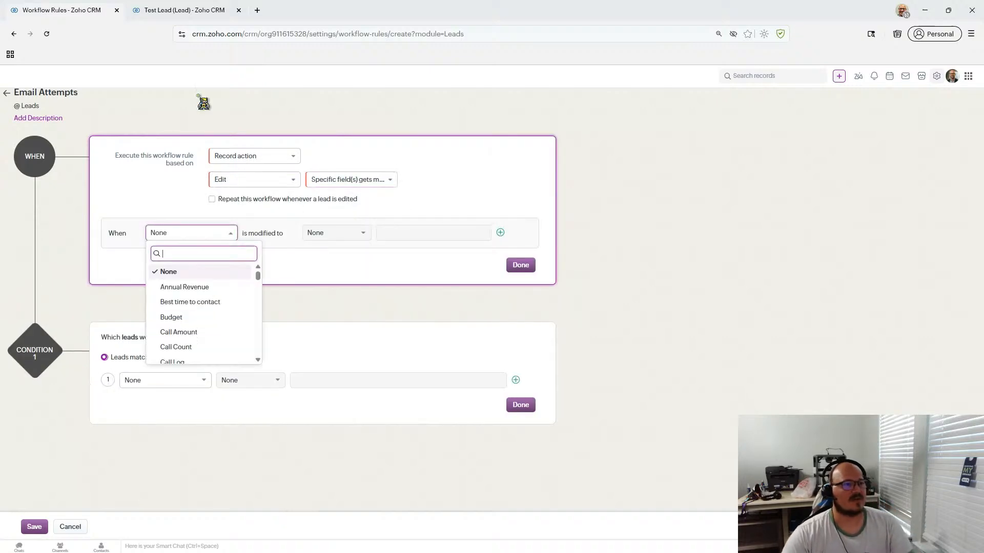
# - Search the watched-field list for 'att' and 'med', checking names against the test lead
pyautogui.click(175, 12)
pyautogui.click(102, 12)
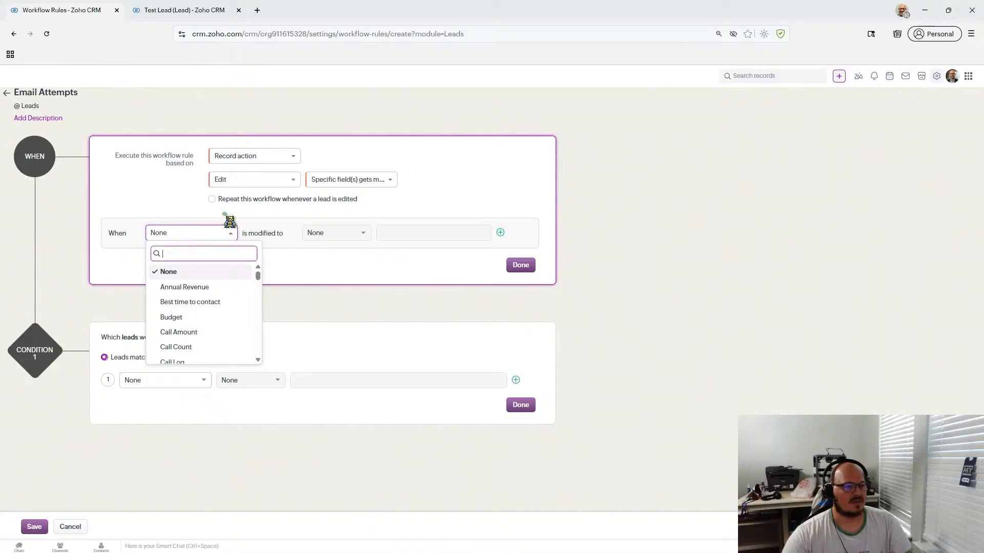
pyautogui.write('att')
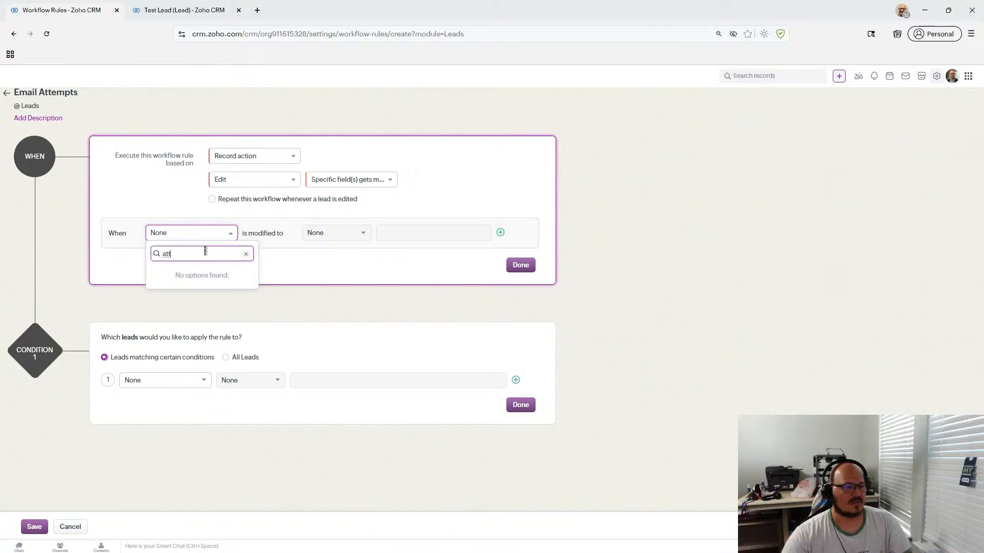
pyautogui.click(172, 11)
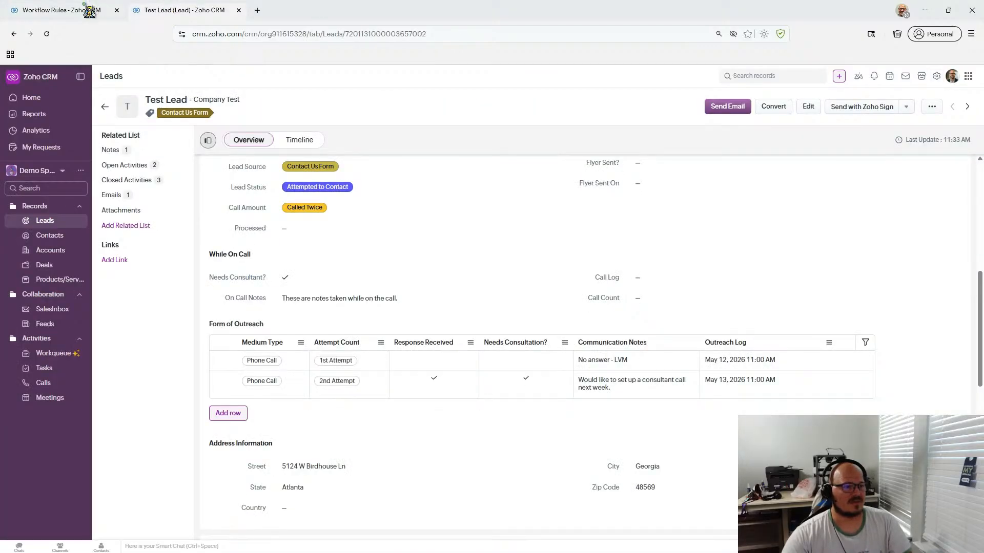
pyautogui.click(90, 13)
pyautogui.write('me')
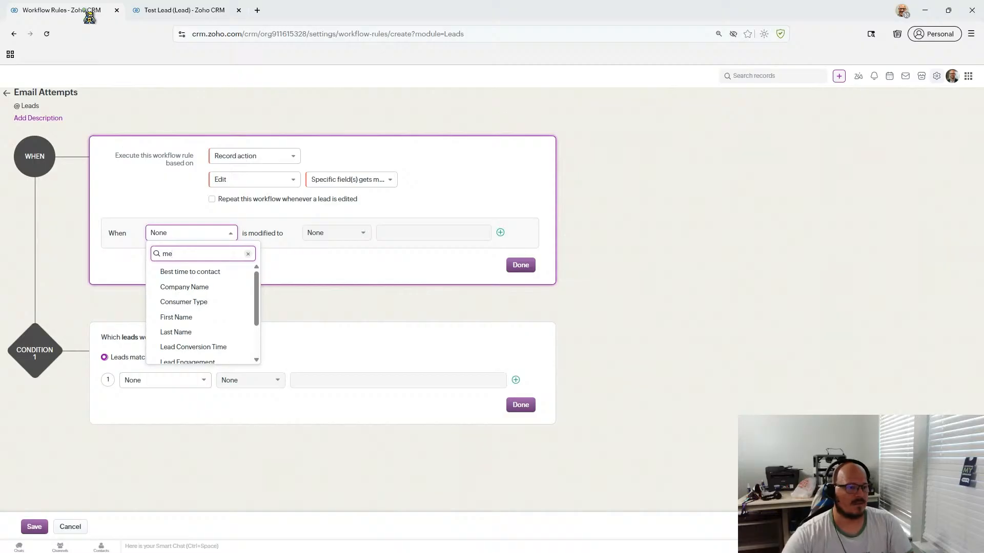
pyautogui.write('d')
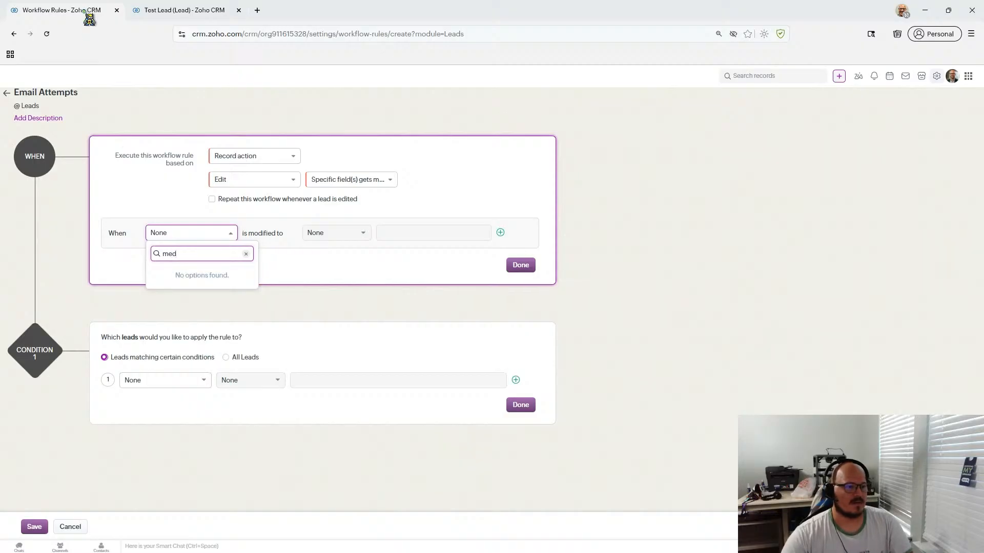
pyautogui.click(153, 16)
pyautogui.moveTo(78, 10)
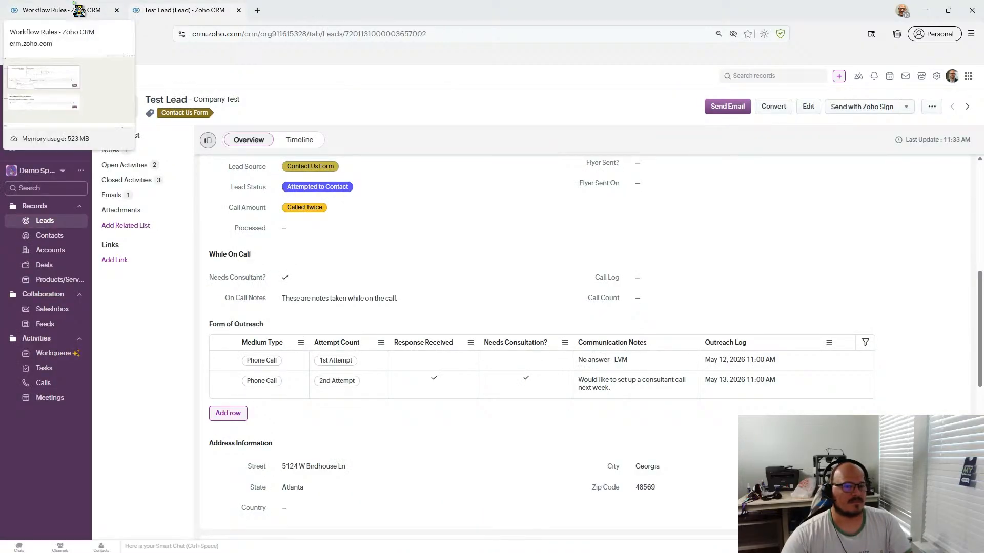
pyautogui.click(79, 10)
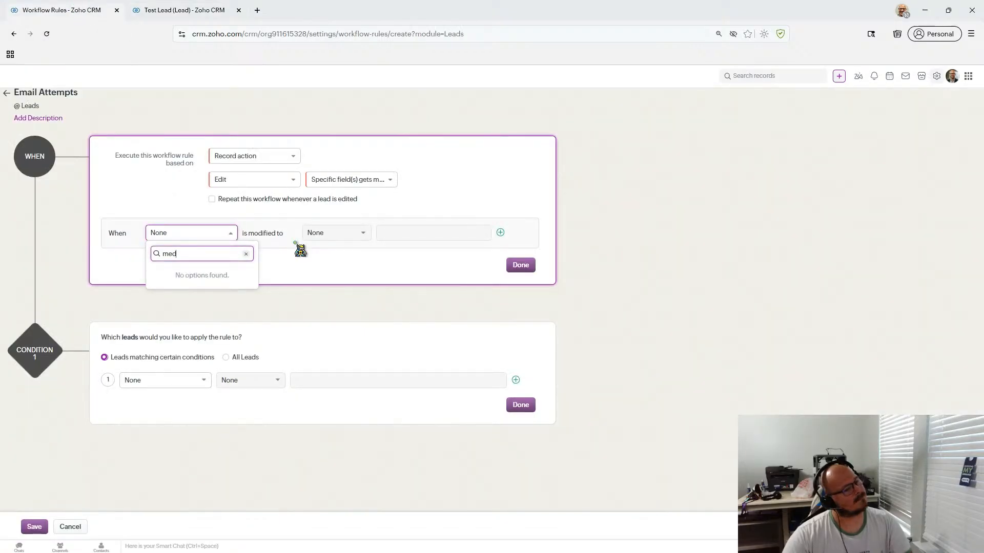
pyautogui.click(81, 526)
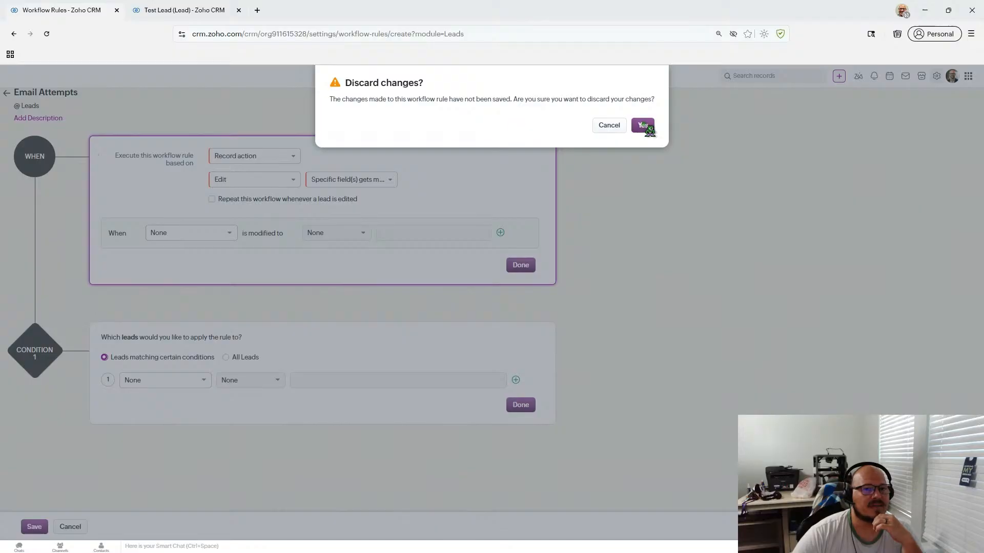
pyautogui.click(643, 126)
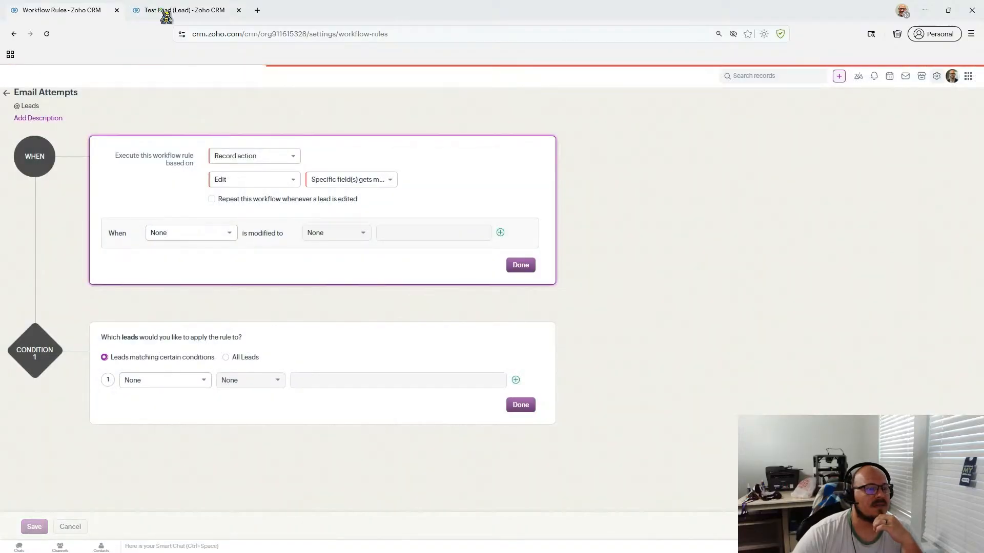
pyautogui.click(165, 11)
pyautogui.scroll(1, 601, 324)
pyautogui.scroll(-2, 601, 325)
pyautogui.scroll(3, 605, 334)
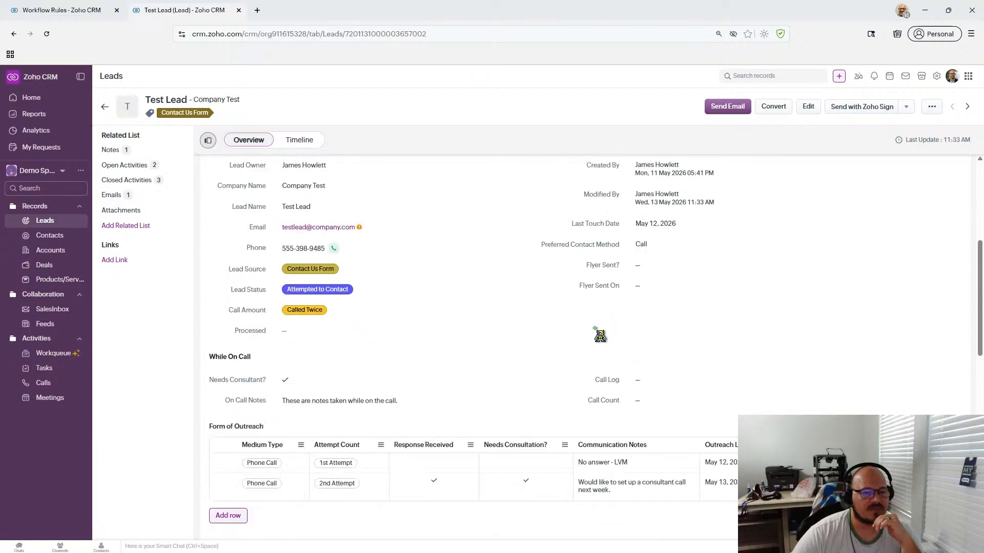
pyautogui.scroll(-7, 600, 336)
pyautogui.scroll(7, 597, 330)
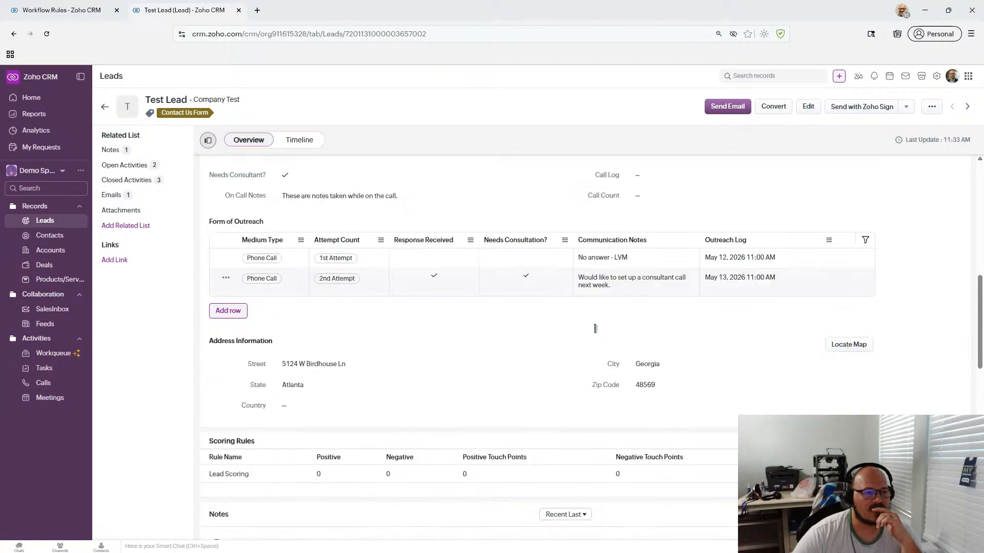
pyautogui.scroll(-1, 596, 330)
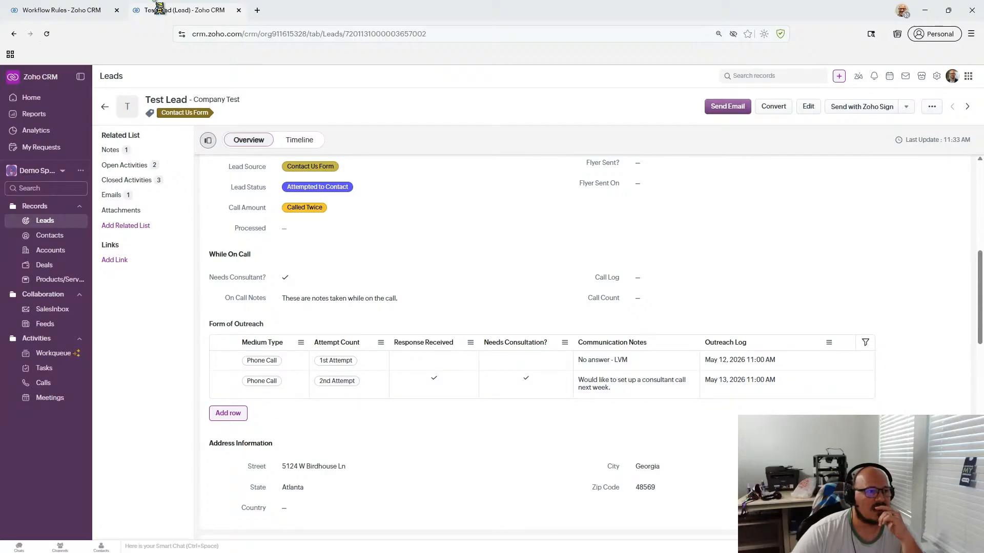
# - Put the lead in edit mode and open the Leads page layout editor
pyautogui.click(808, 106)
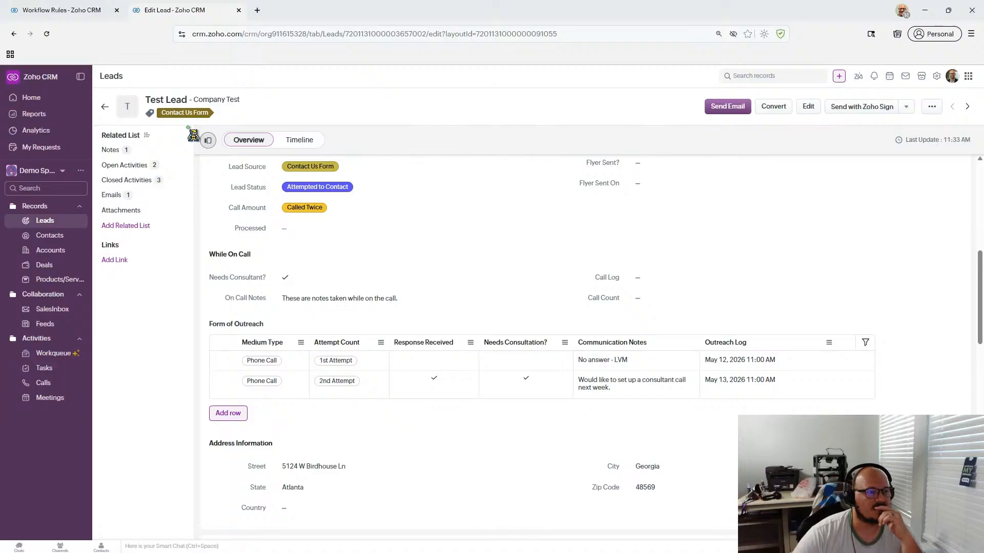
pyautogui.click(184, 103)
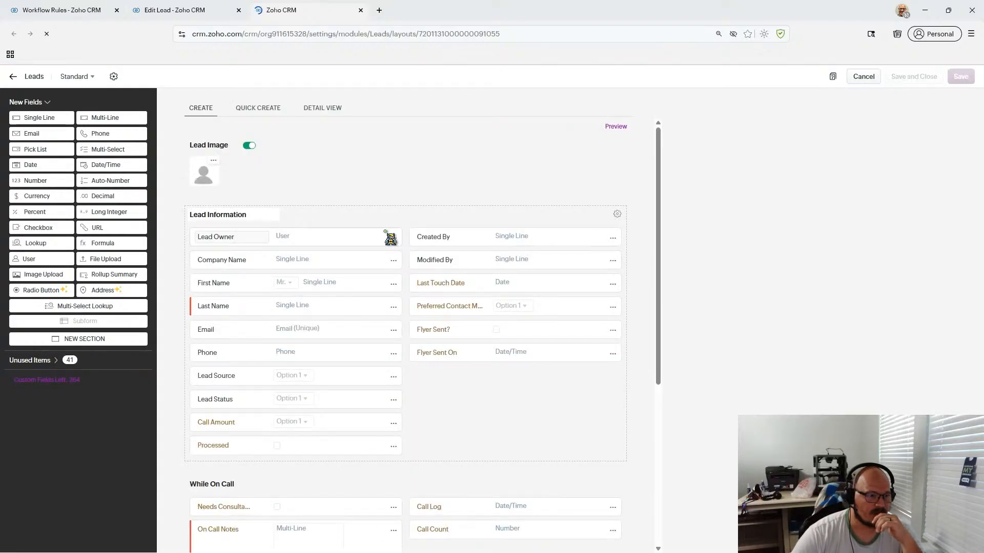
pyautogui.scroll(-5, 634, 434)
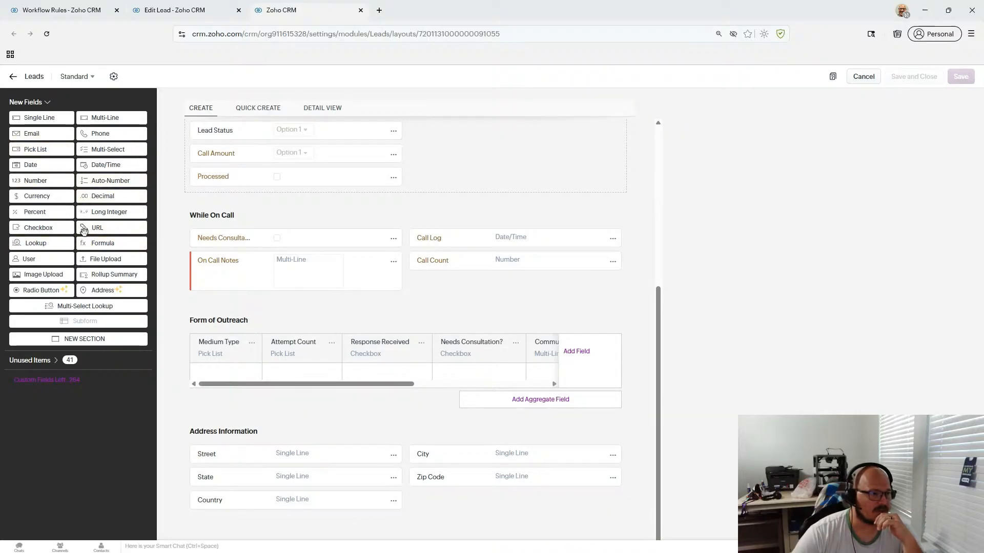
# - Try dragging a Checkbox field into the Form of Outreach subform
pyautogui.moveTo(203, 306); pyautogui.dragTo(266, 401)
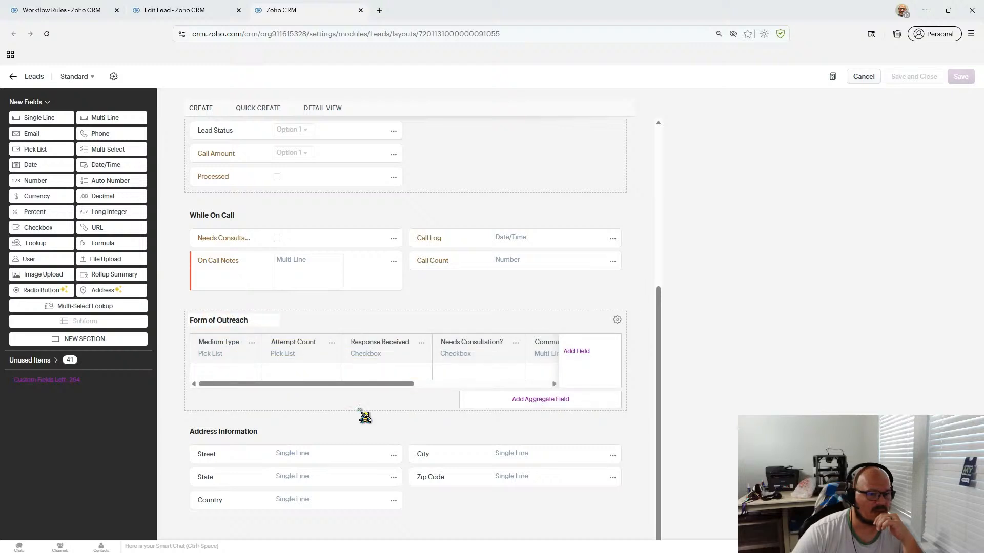
pyautogui.moveTo(364, 384); pyautogui.dragTo(132, 382)
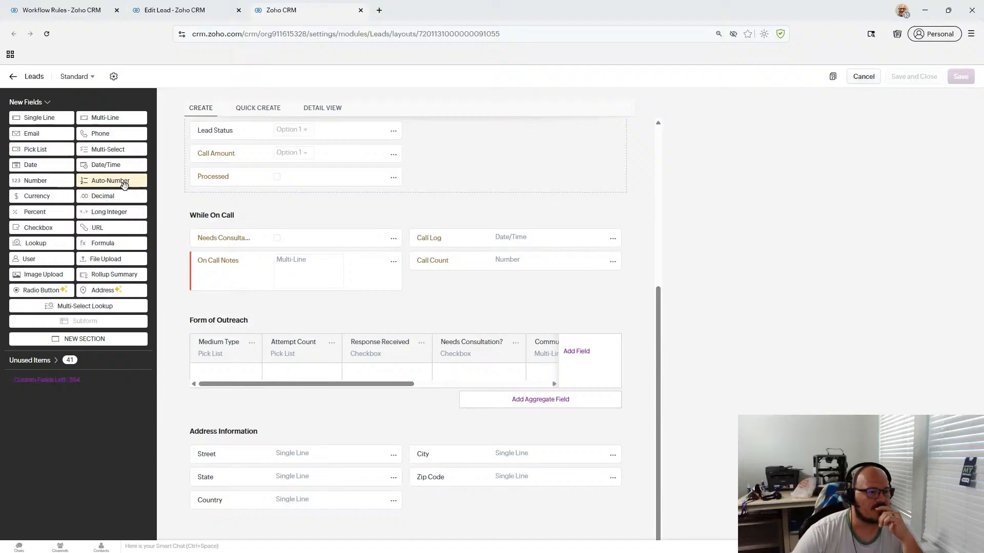
pyautogui.scroll(5, 363, 200)
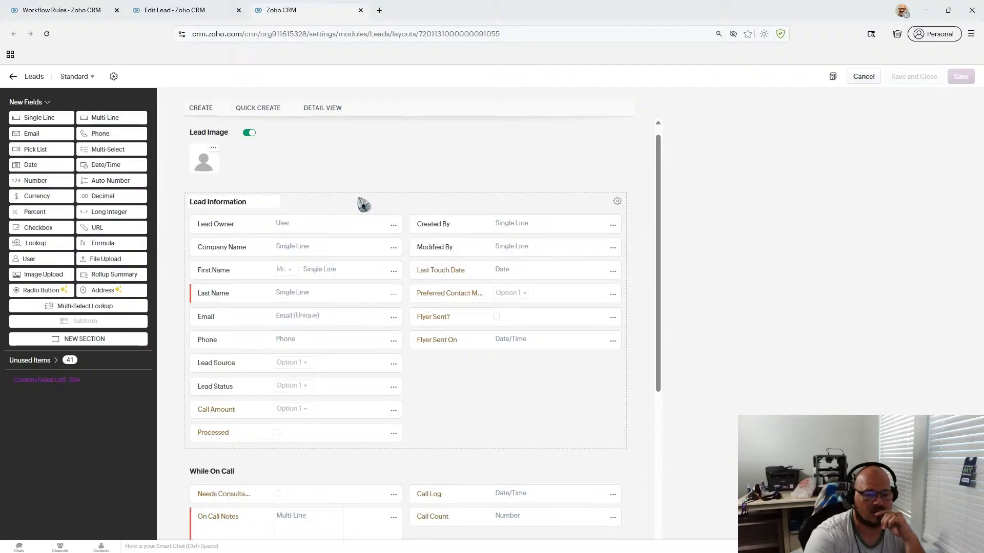
pyautogui.scroll(-2, 363, 205)
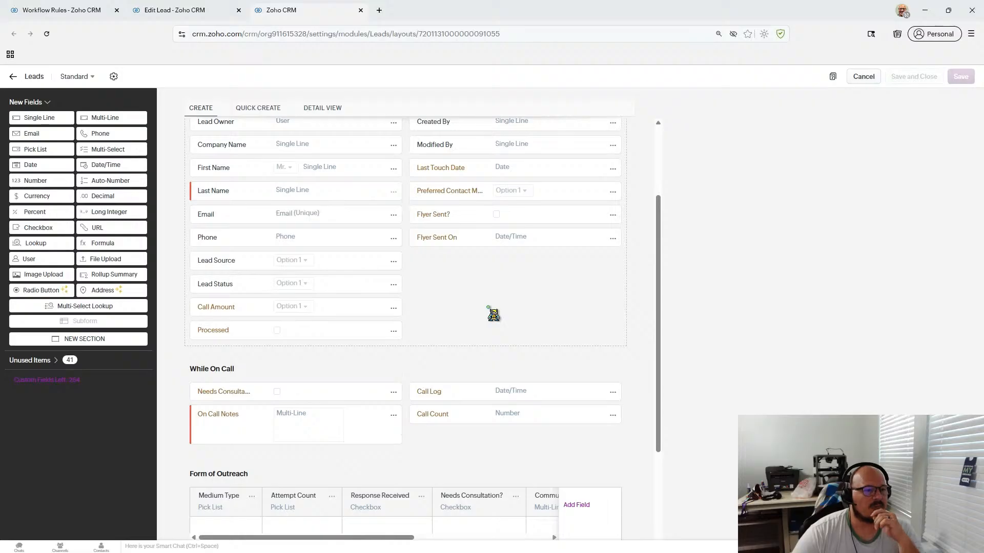
pyautogui.scroll(-1, 488, 307)
pyautogui.scroll(1, 489, 308)
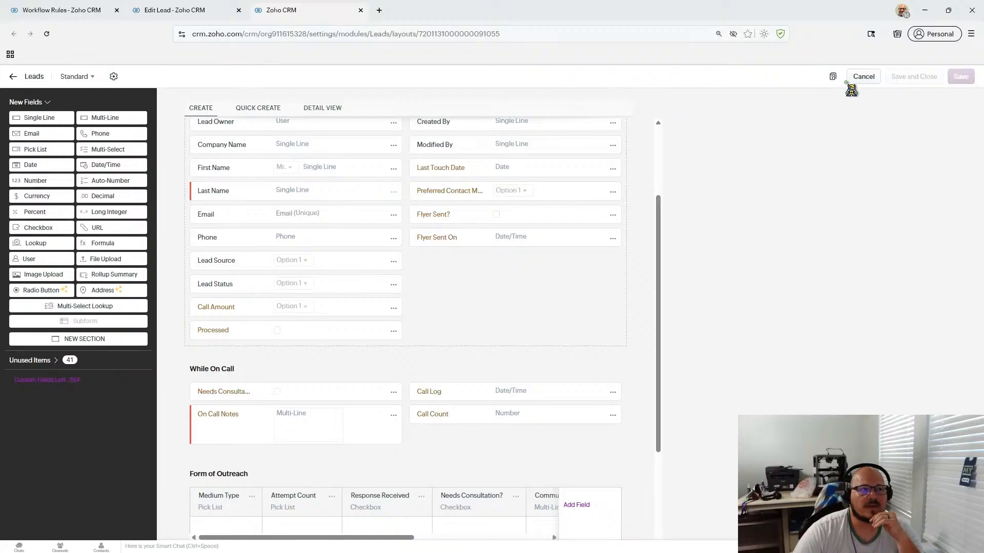
# - Leave the lead form and open Cadences from the Setup page
pyautogui.click(203, 10)
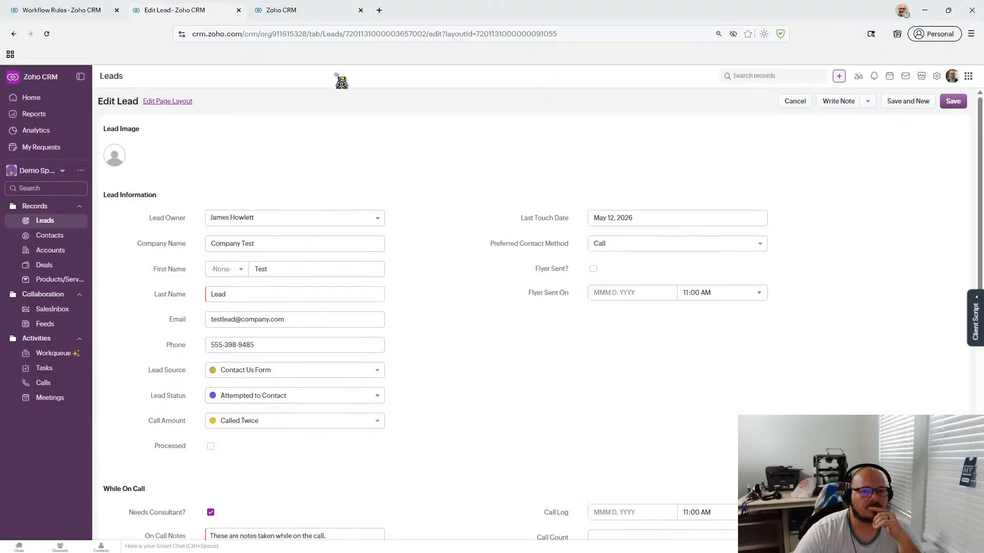
pyautogui.click(95, 10)
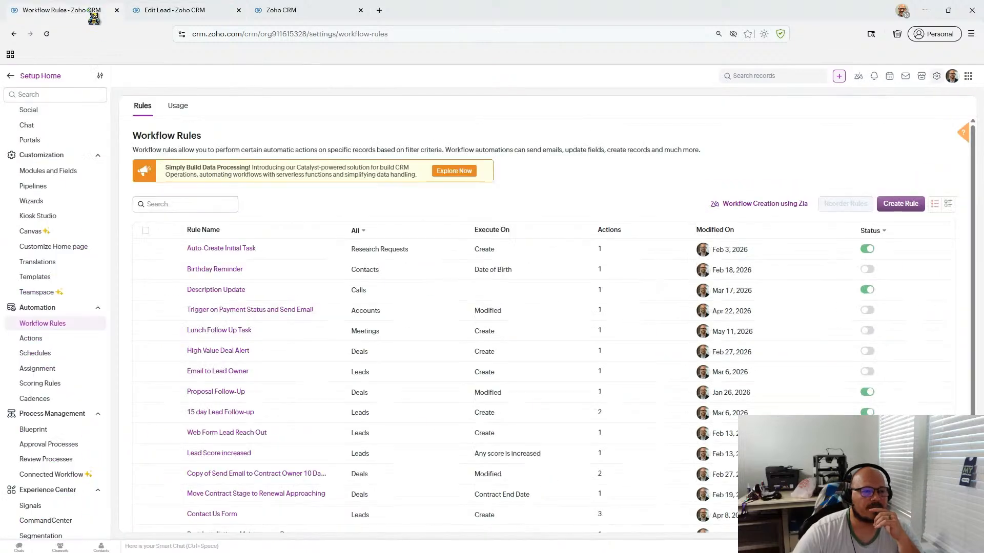
pyautogui.click(936, 75)
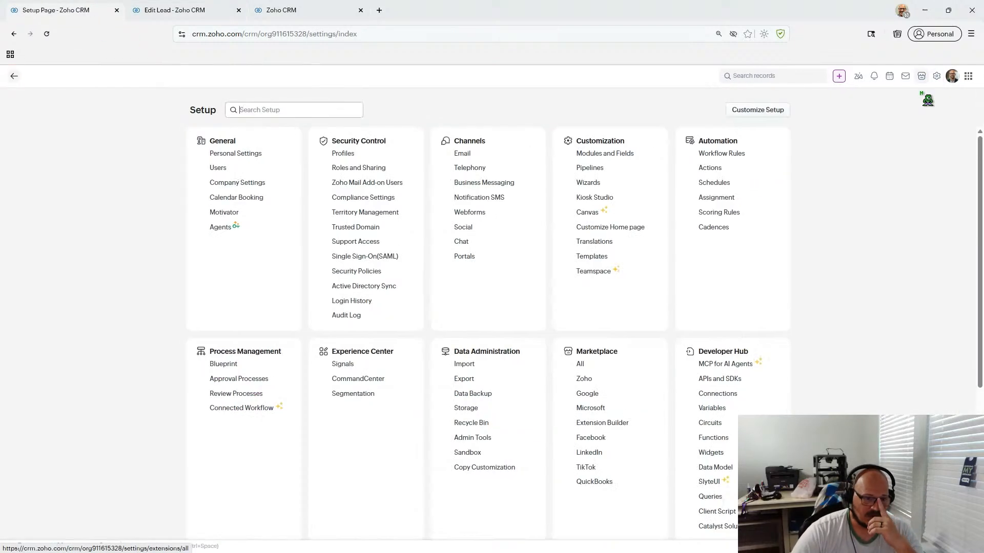
pyautogui.click(714, 228)
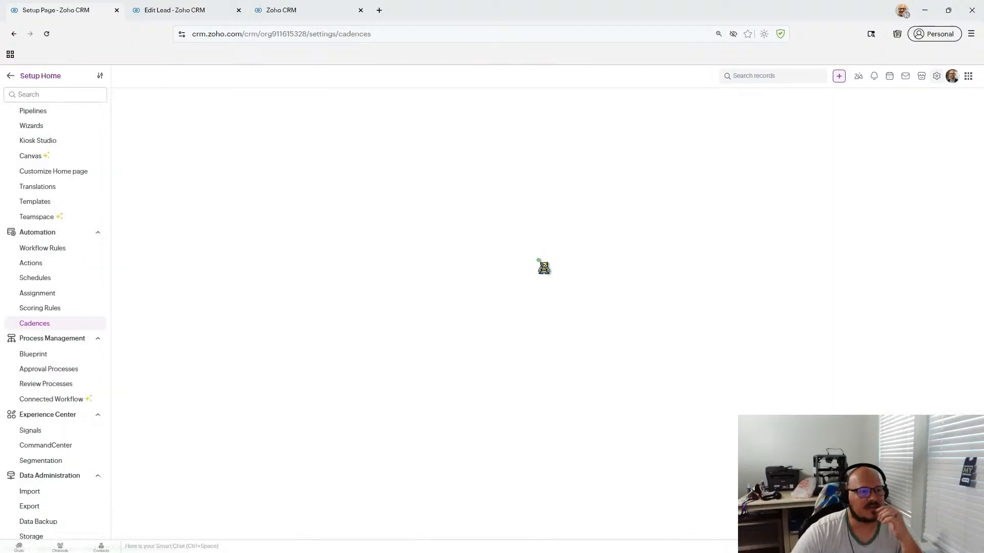
# - Create a cadence named 'Email Attempts' on the Leads module, targeting manually enrolled Leads
pyautogui.click(926, 149)
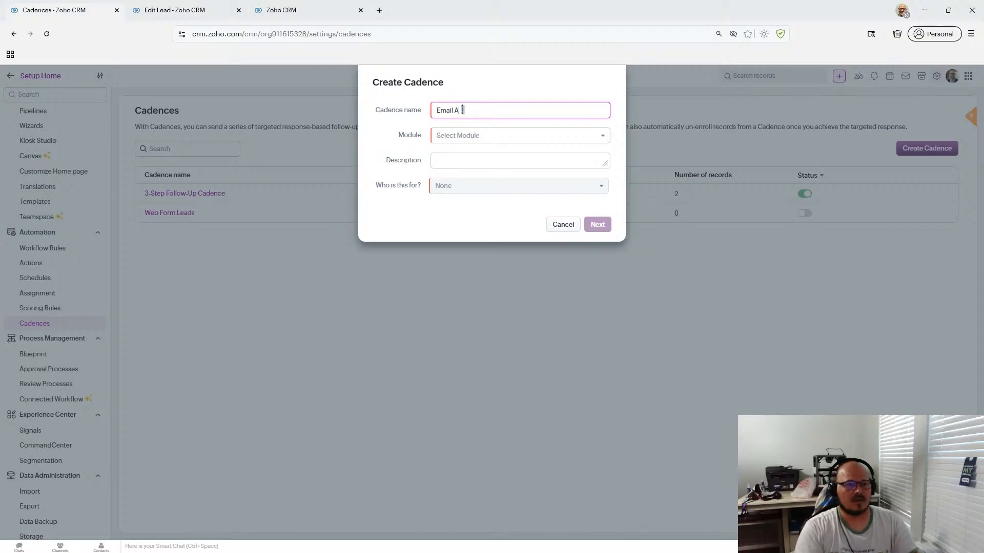
pyautogui.write('Email Attempts')
pyautogui.click(496, 137)
pyautogui.click(477, 175)
pyautogui.click(476, 185)
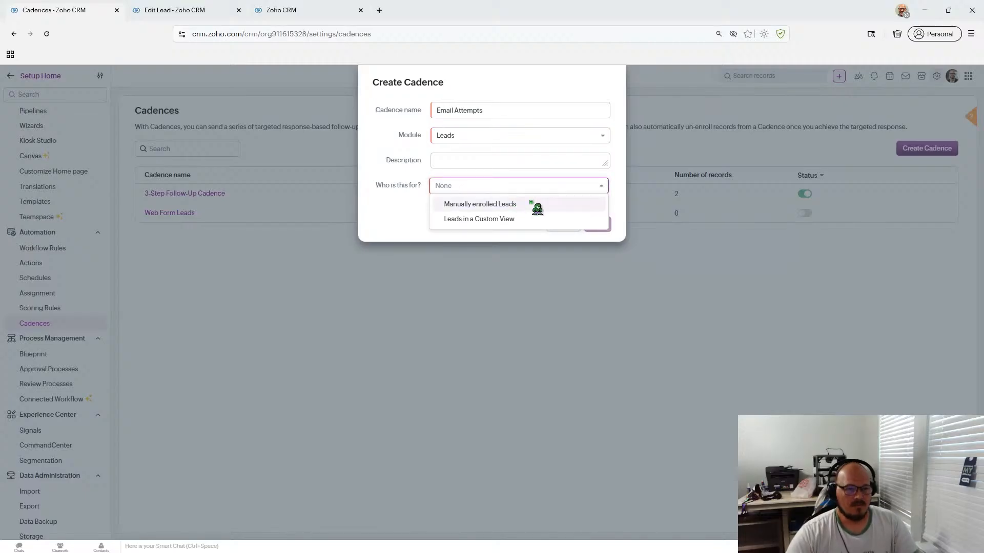
pyautogui.click(532, 204)
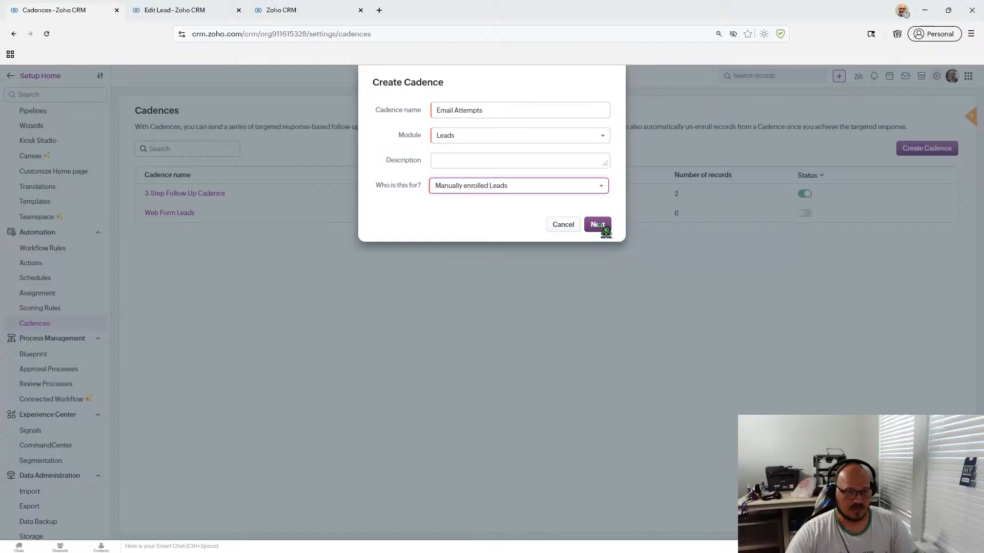
pyautogui.click(598, 225)
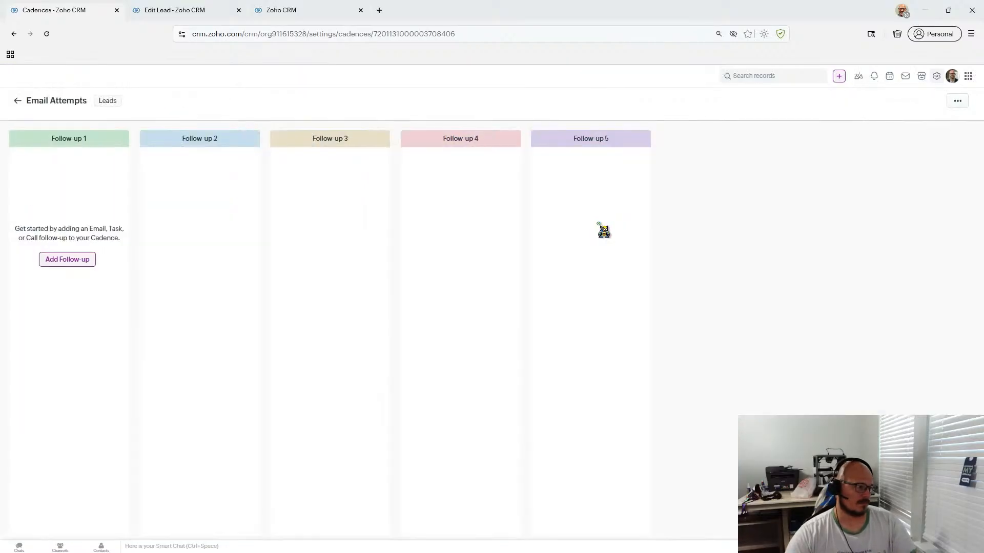
# - Add a Follow-up 1 email '1st Email attempt' to Lead Email with the New Retailer Outreach template, and save it
pyautogui.click(66, 262)
pyautogui.click(68, 278)
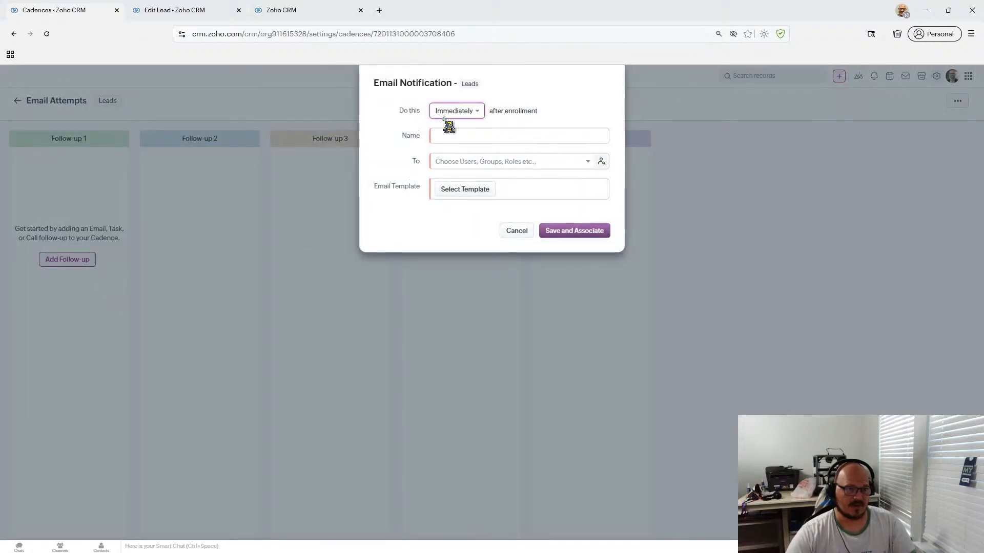
pyautogui.click(475, 136)
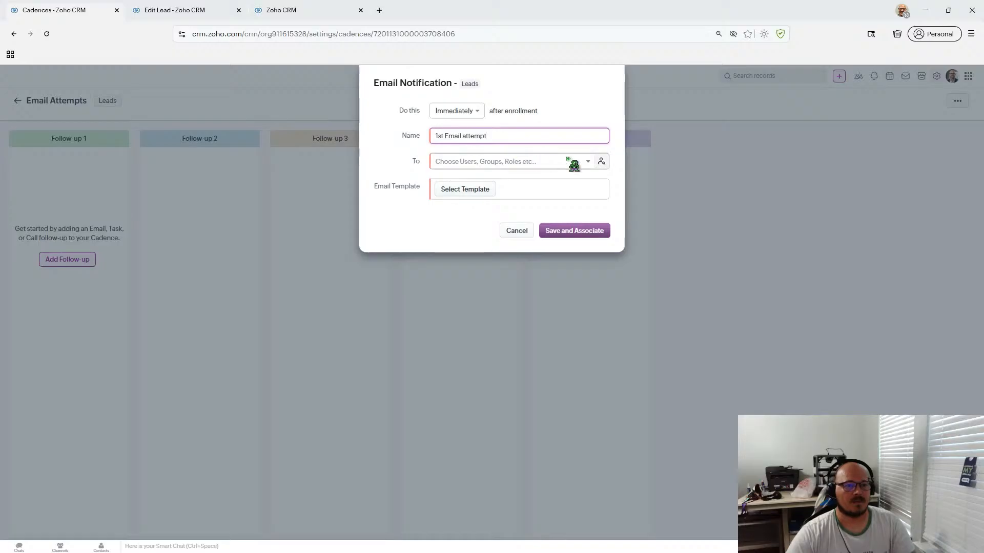
pyautogui.click(590, 165)
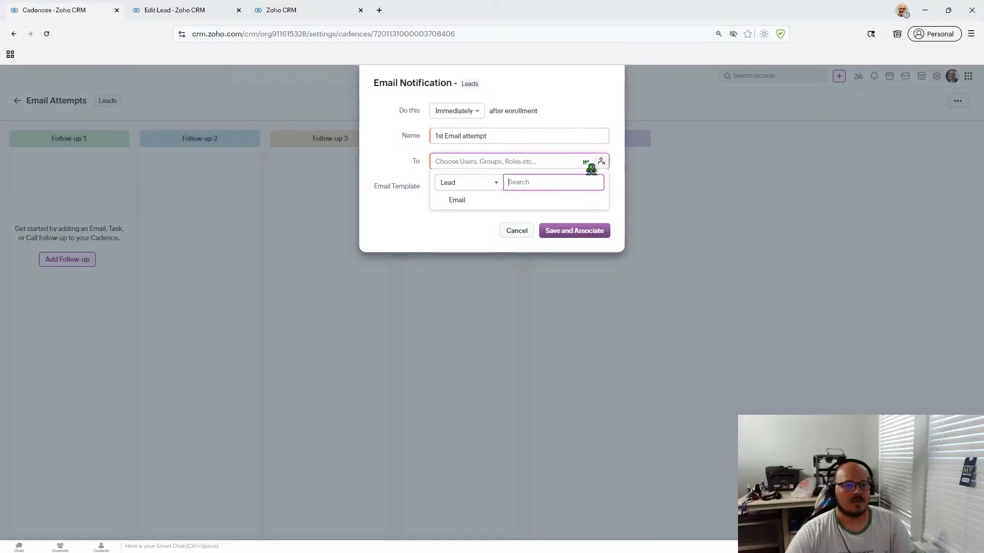
pyautogui.click(500, 201)
pyautogui.click(408, 187)
pyautogui.click(472, 198)
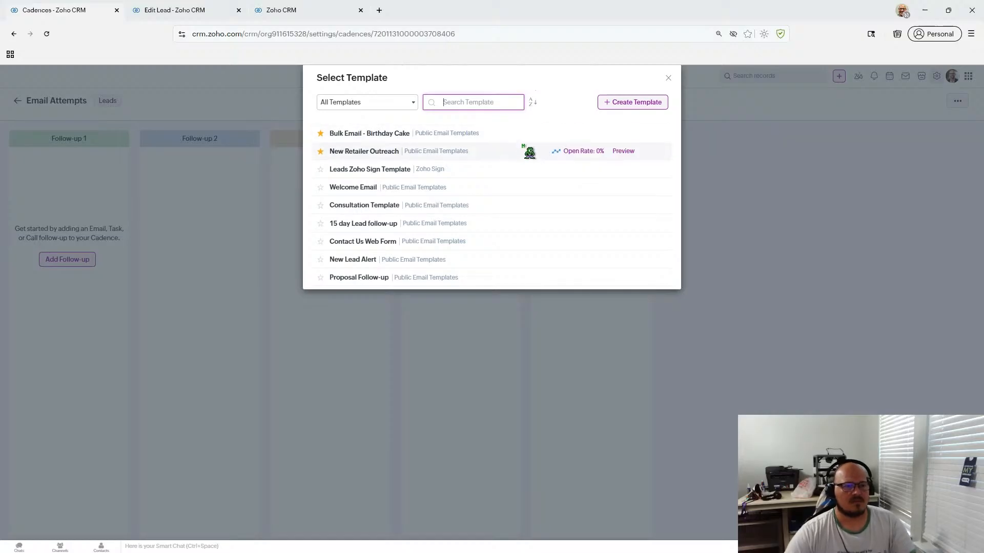
pyautogui.click(487, 153)
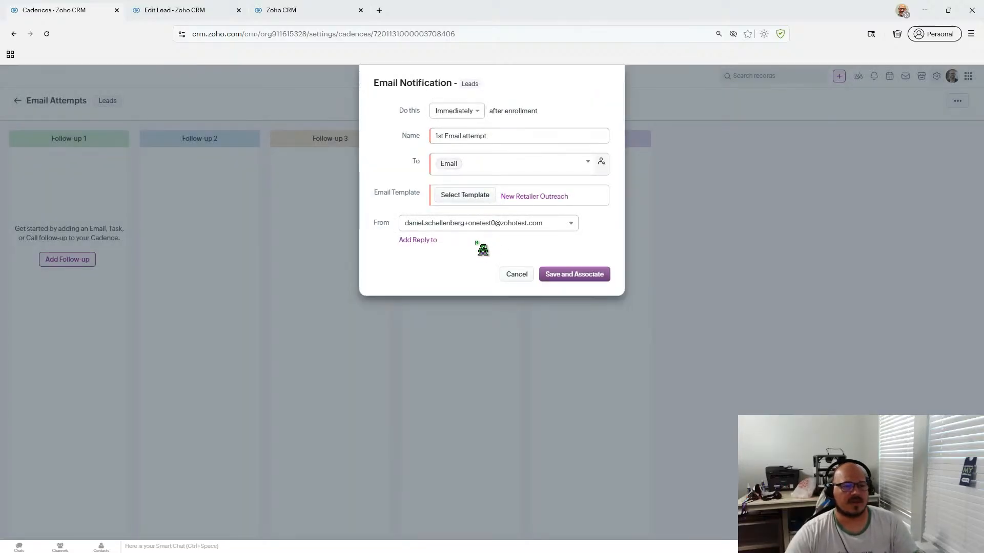
pyautogui.click(574, 275)
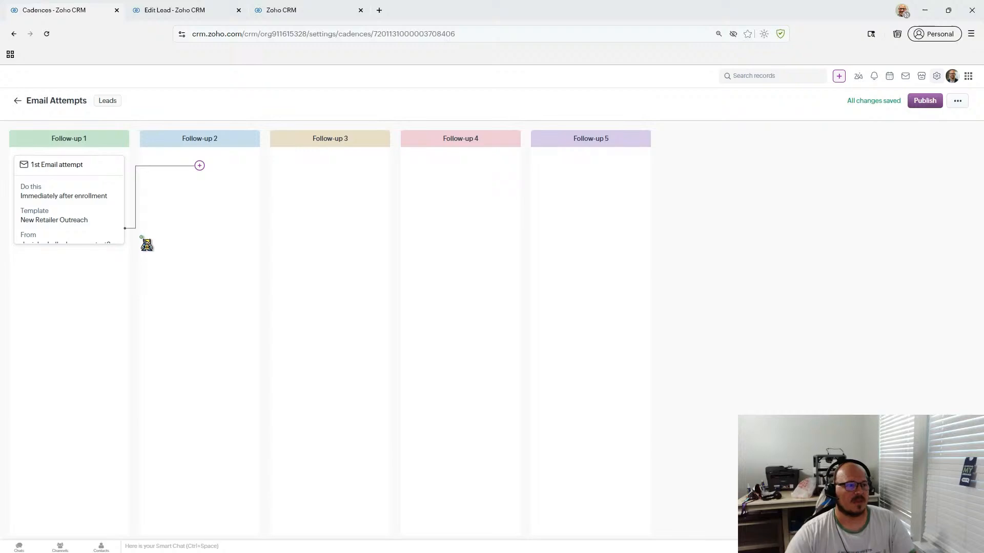
# - Add a Follow-up 2 email step sent 2 Business Days after the previous email is Sent
pyautogui.click(199, 166)
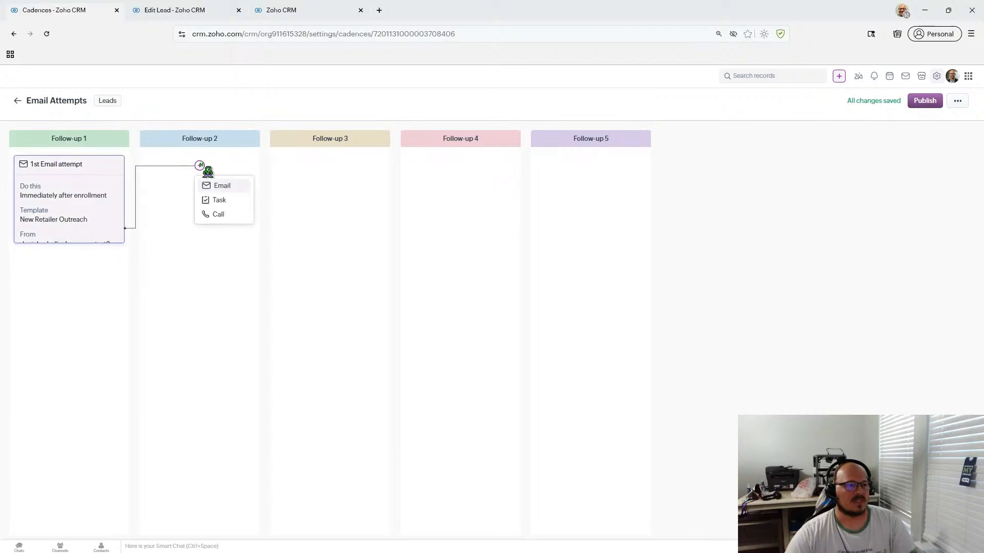
pyautogui.click(225, 188)
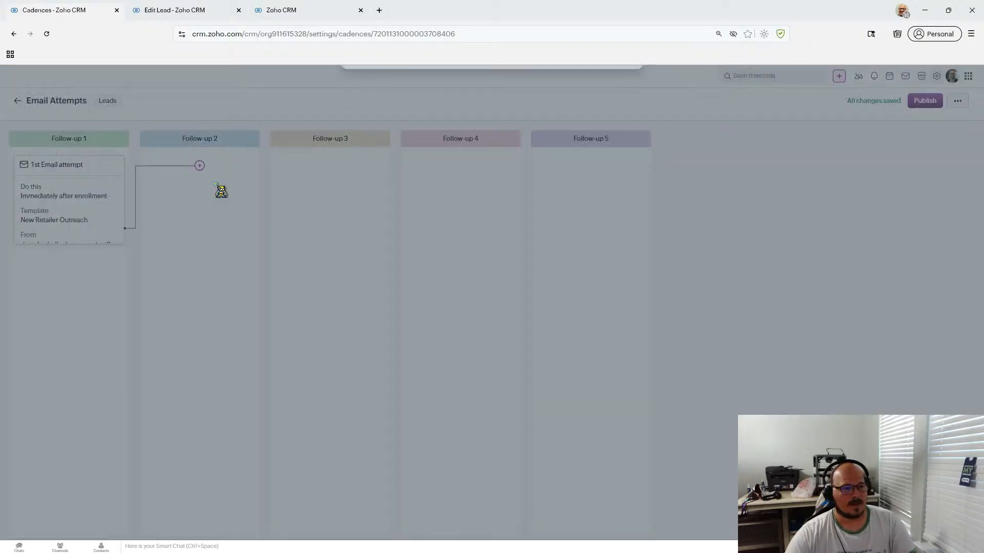
pyautogui.click(495, 114)
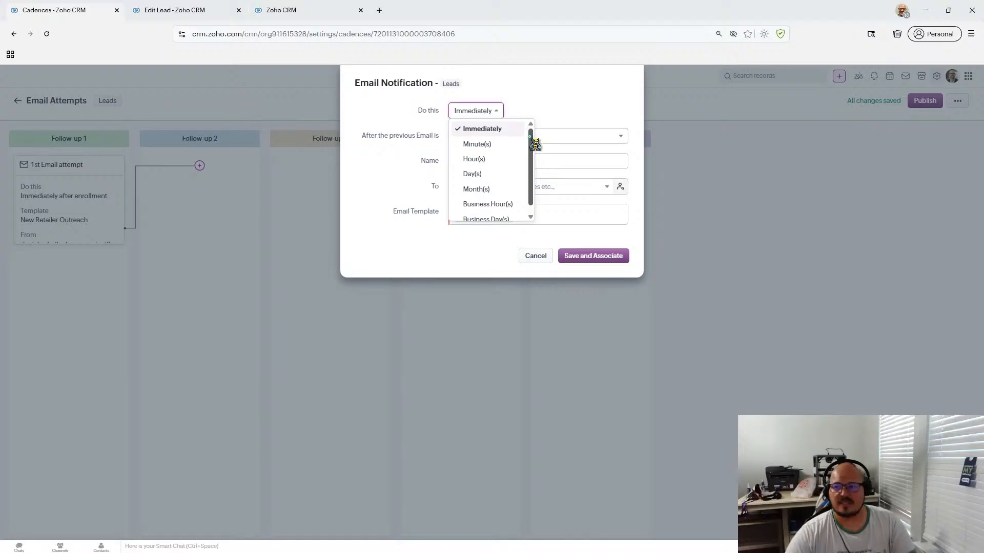
pyautogui.scroll(-1, 535, 146)
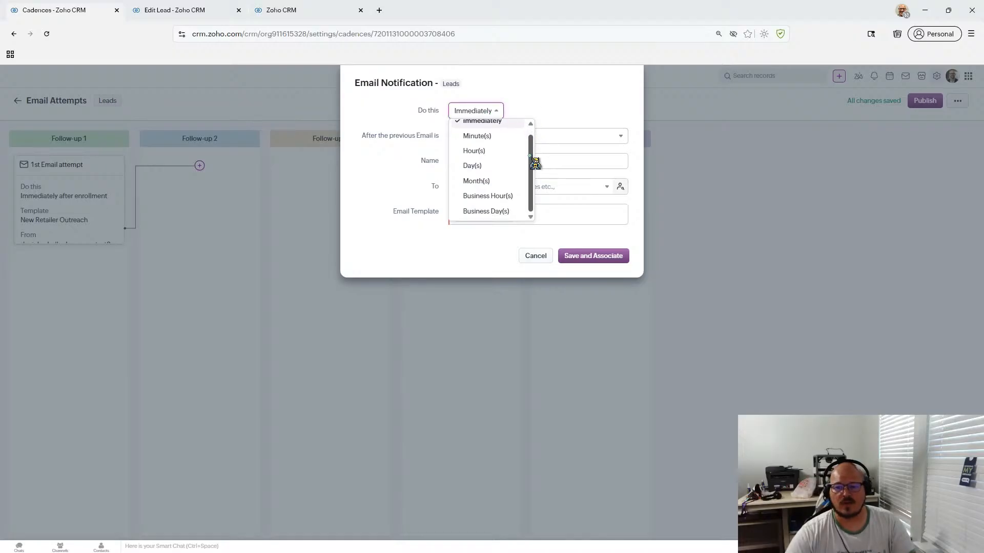
pyautogui.click(510, 197)
pyautogui.click(504, 110)
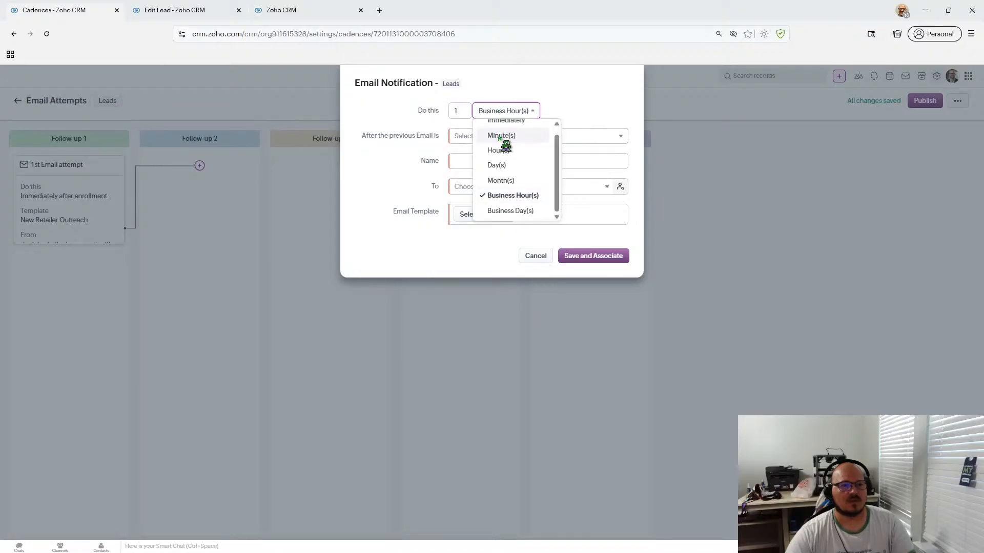
pyautogui.click(505, 210)
pyautogui.doubleClick(458, 114)
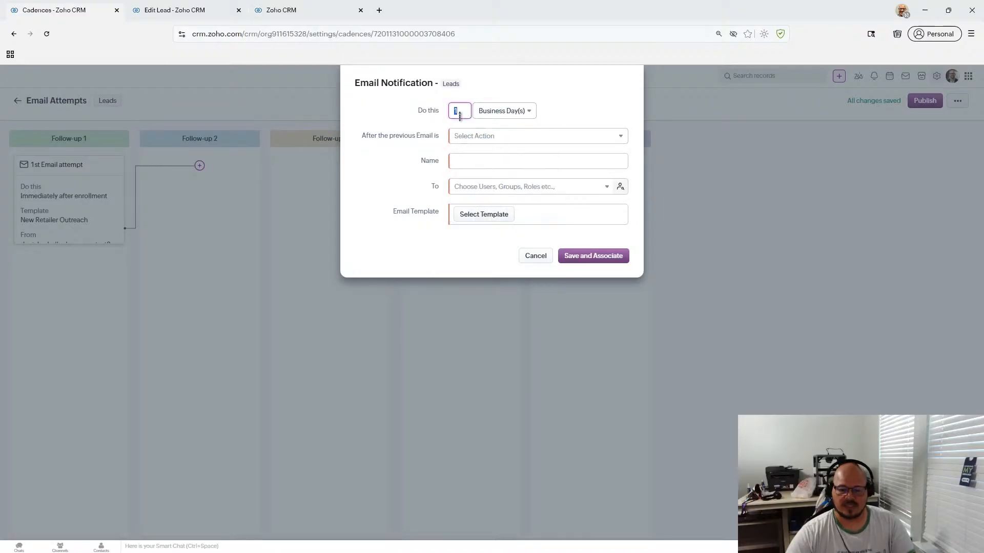
pyautogui.click(481, 138)
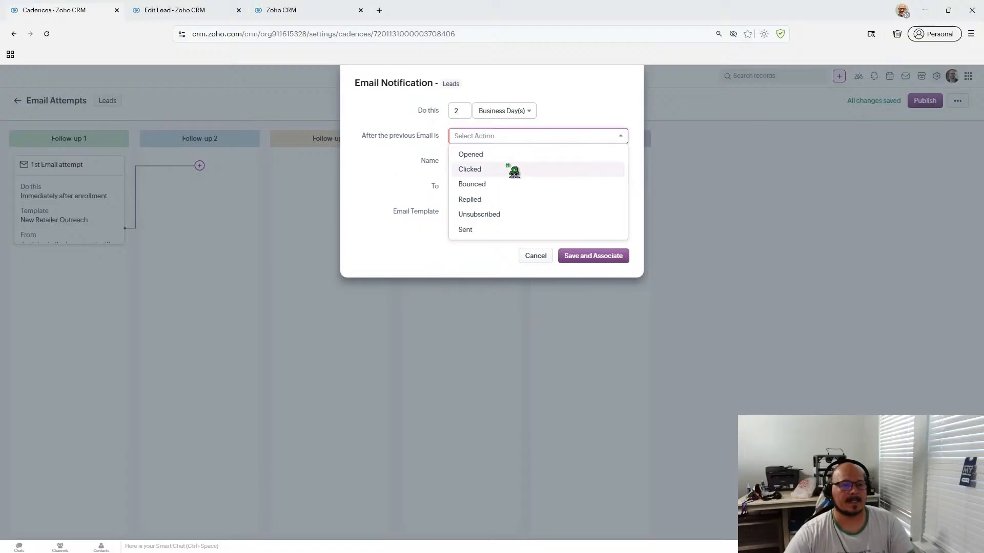
pyautogui.click(500, 229)
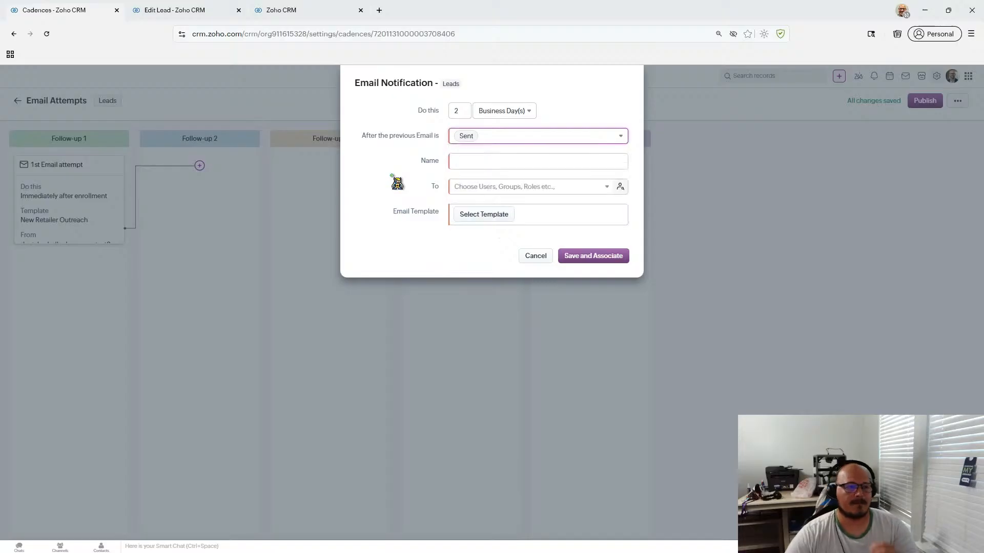
# - Name the step '2nd Email attempt', send to Email with New Retailer Outreach, and save
pyautogui.click(457, 168)
pyautogui.click(476, 163)
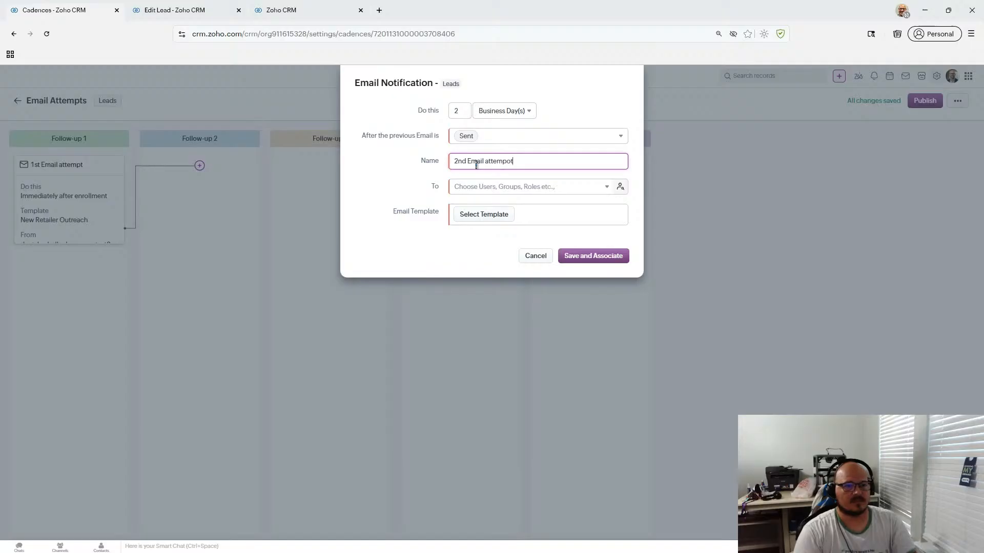
pyautogui.click(513, 185)
pyautogui.click(488, 228)
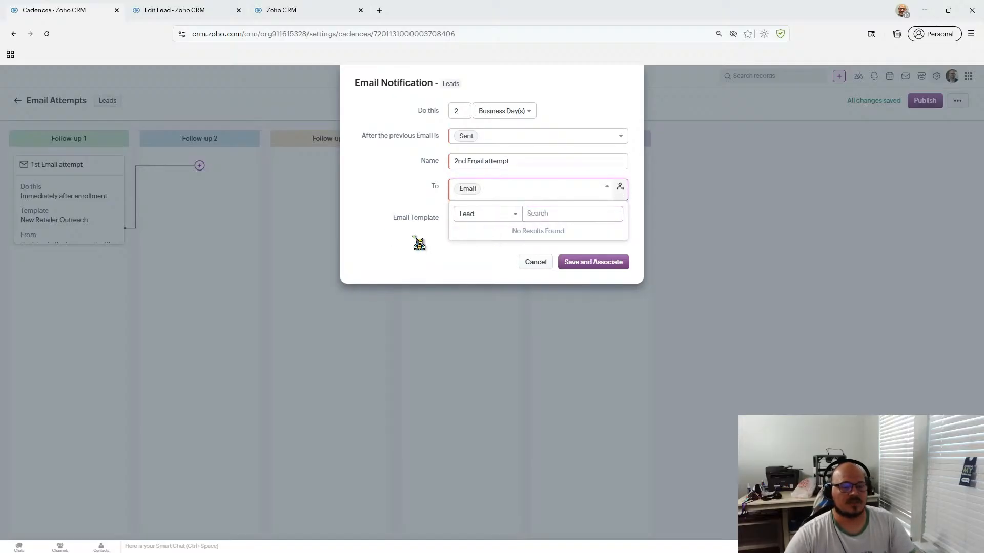
pyautogui.click(451, 264)
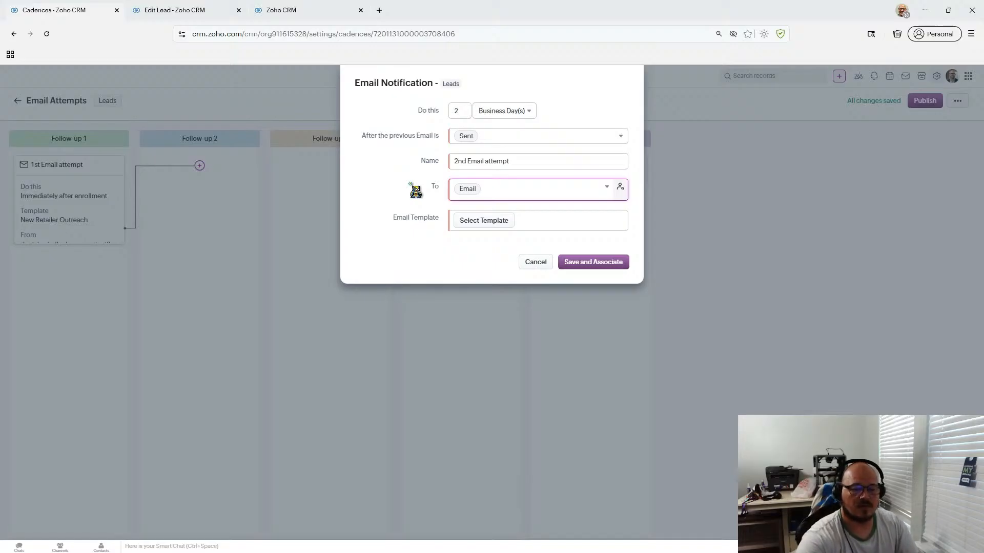
pyautogui.click(509, 220)
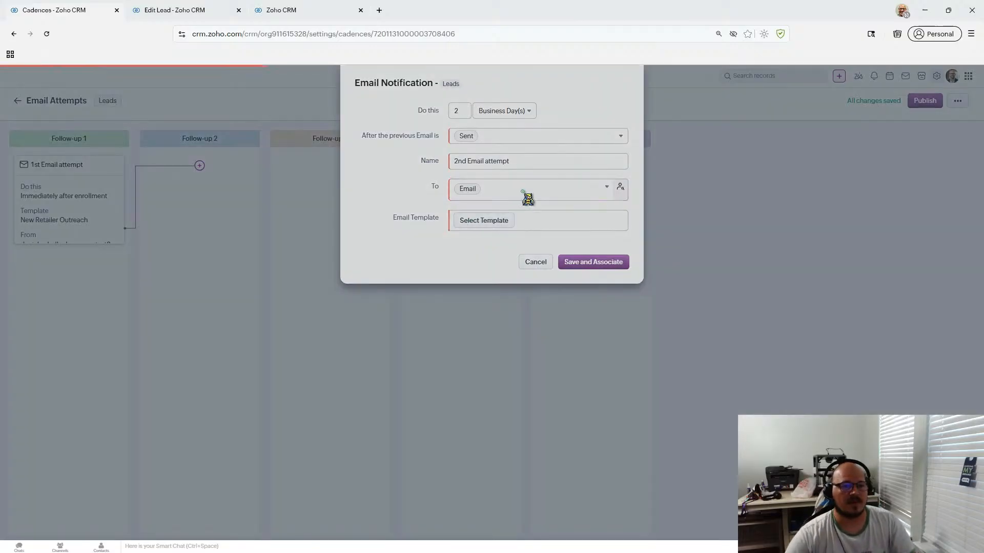
pyautogui.click(427, 150)
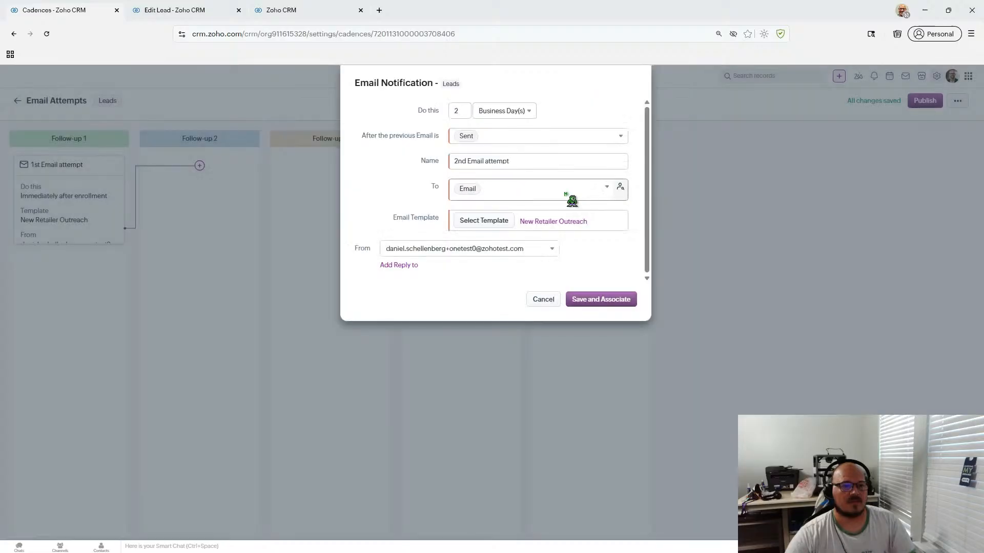
pyautogui.click(594, 301)
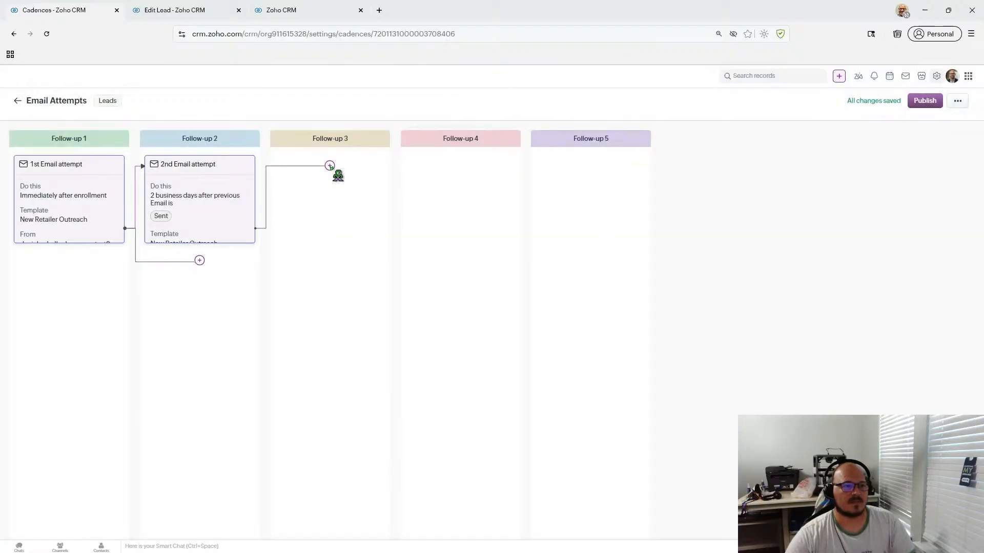
# - Add a Follow-up 3 email step sent 2 Business Days after the previous email is Sent
pyautogui.click(330, 166)
pyautogui.click(359, 185)
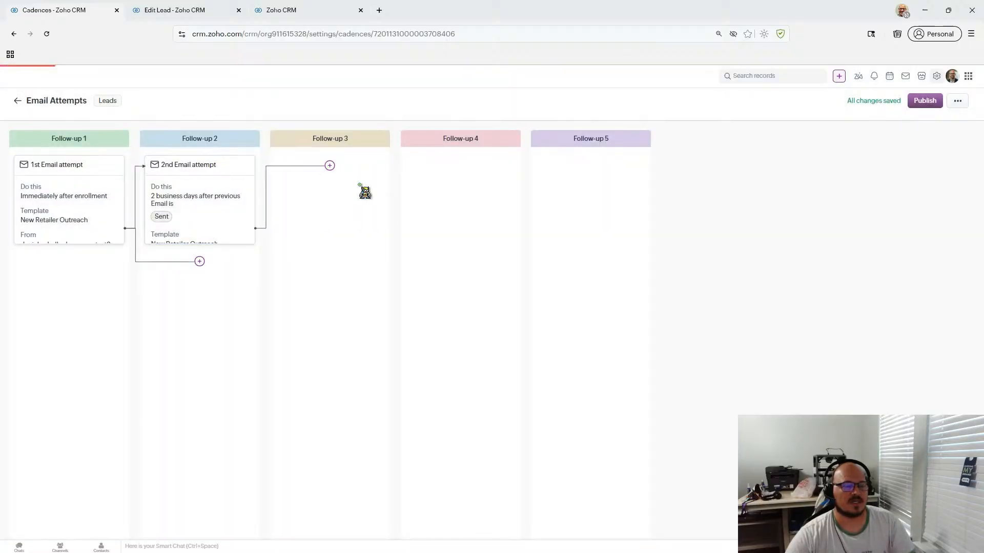
pyautogui.click(484, 113)
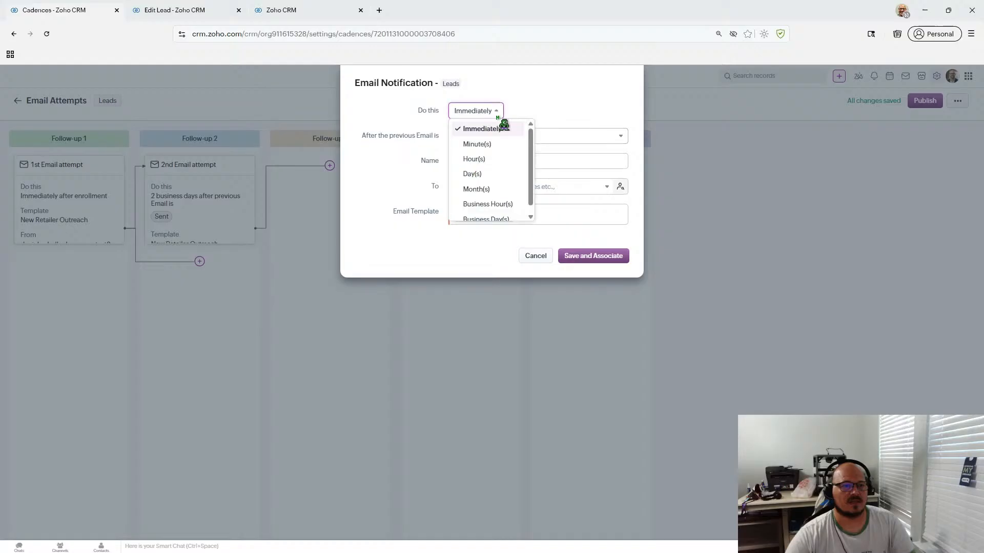
pyautogui.scroll(-1, 513, 196)
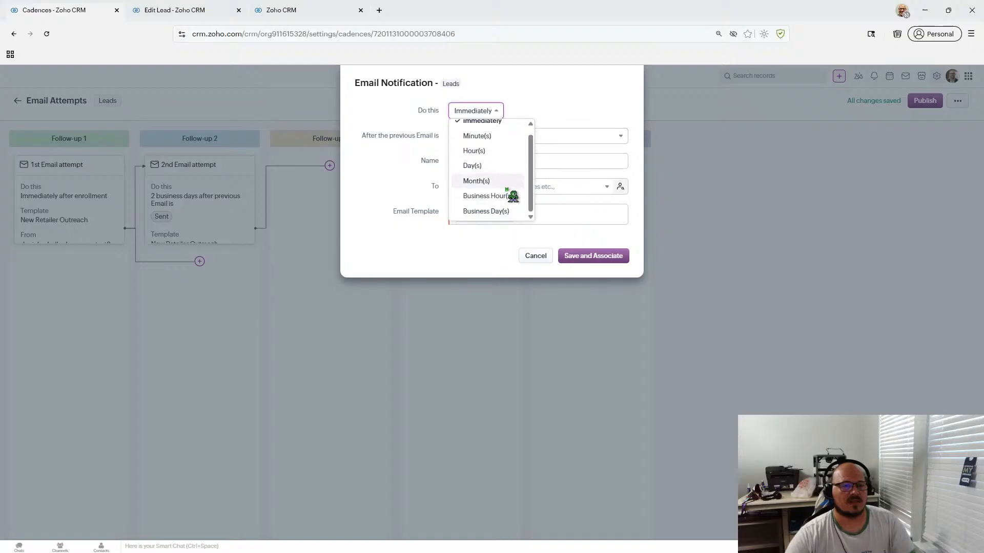
pyautogui.click(506, 215)
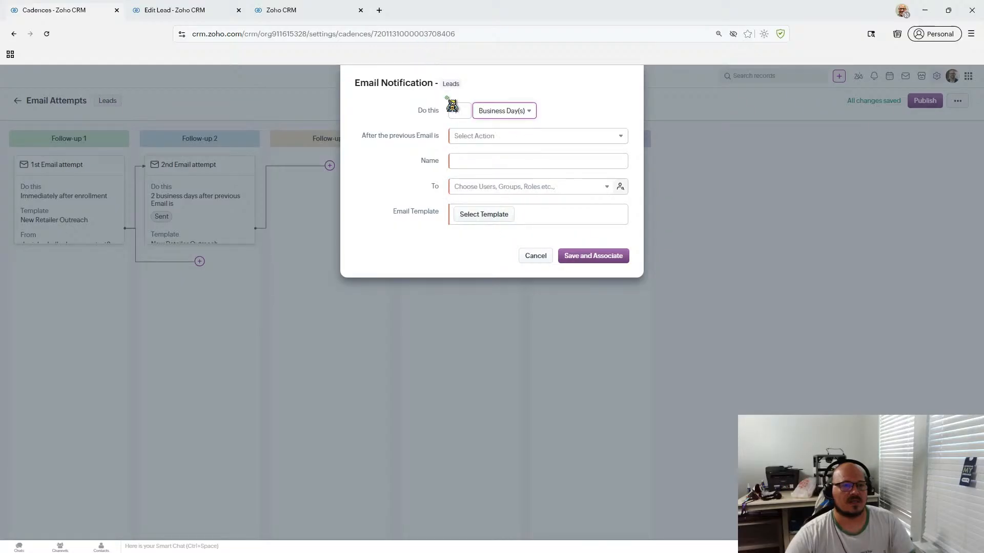
pyautogui.doubleClick(459, 110)
pyautogui.write('2')
pyautogui.click(462, 137)
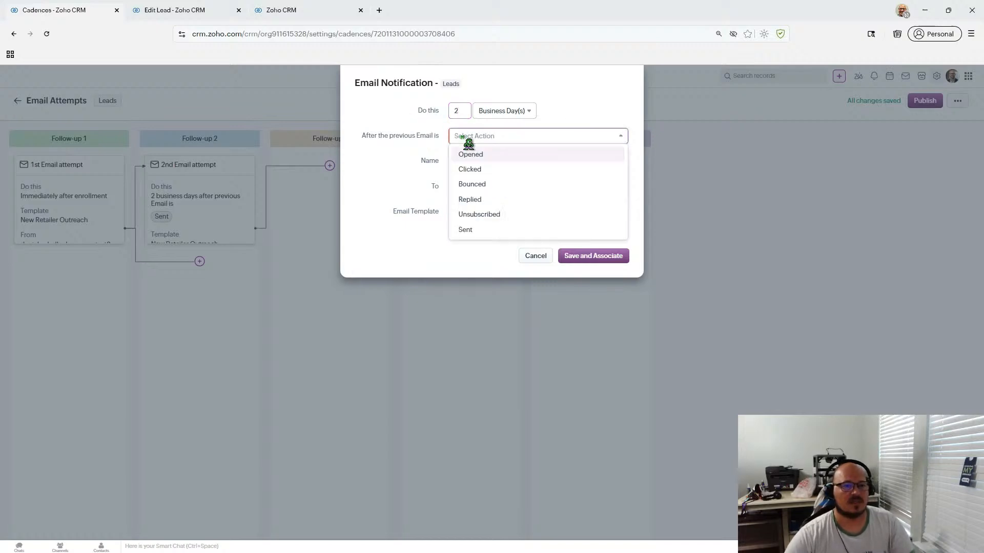
pyautogui.click(529, 229)
pyautogui.click(395, 188)
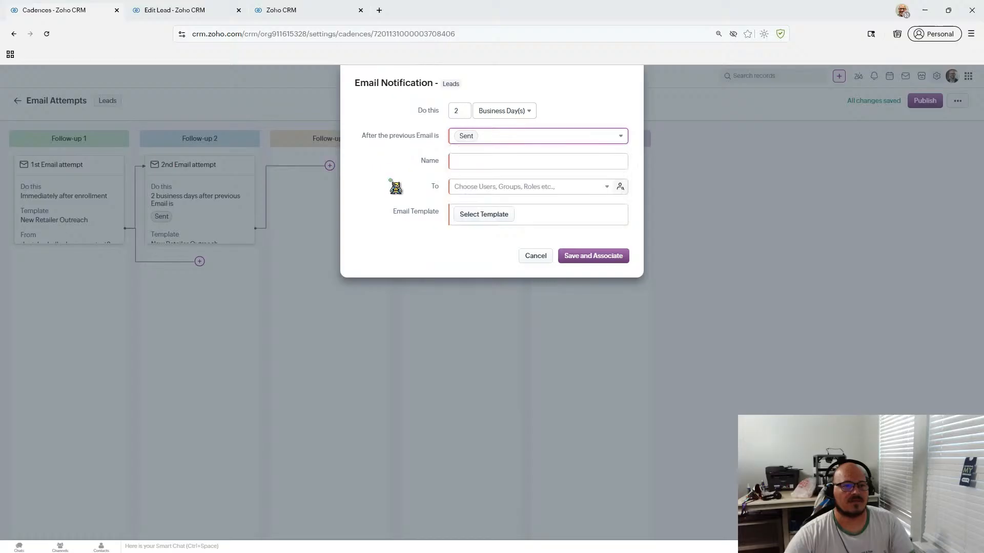
# - Name the step '3rd and Final attempt', send to Email with New Retailer Outreach, and save
pyautogui.click(481, 162)
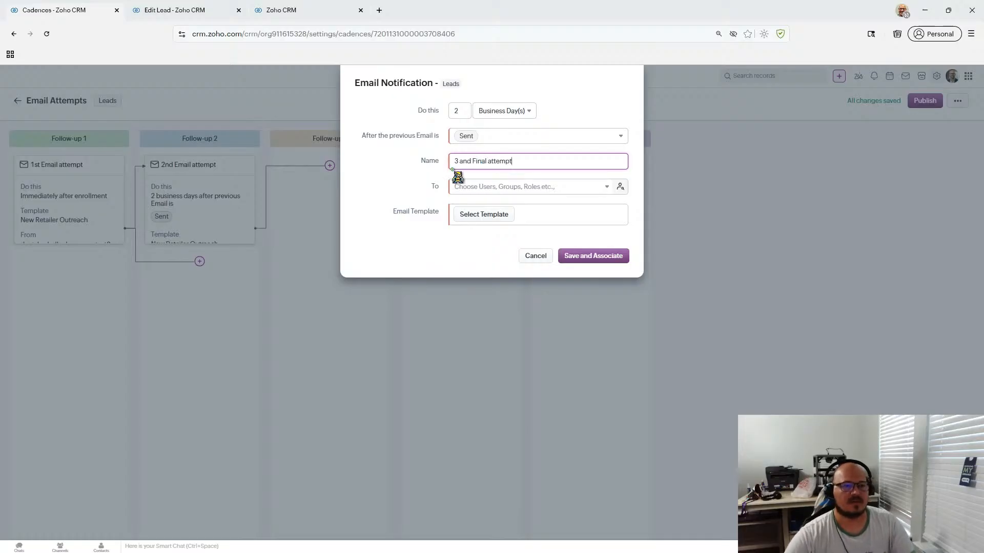
pyautogui.write('rd')
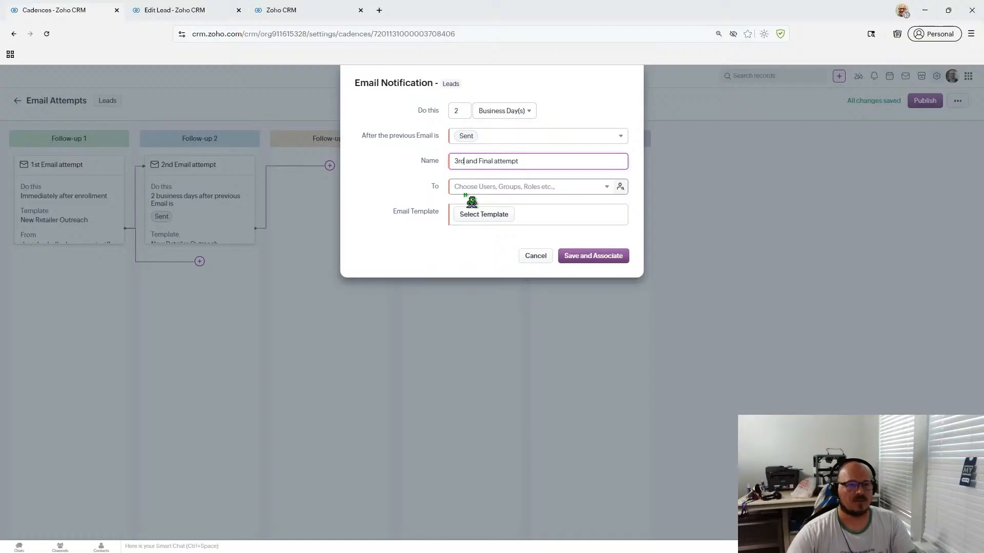
pyautogui.click(471, 188)
pyautogui.click(507, 226)
pyautogui.click(410, 258)
pyautogui.click(499, 221)
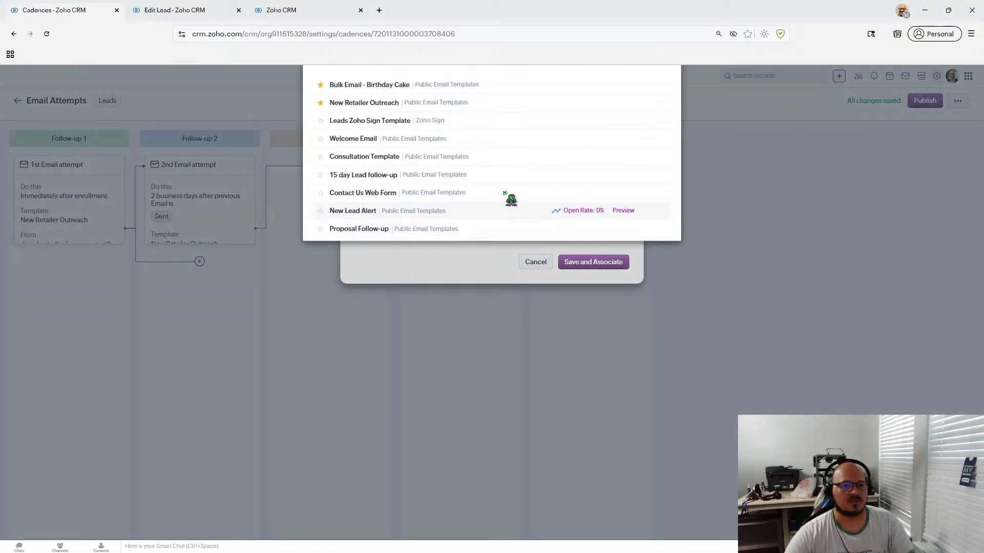
pyautogui.click(485, 153)
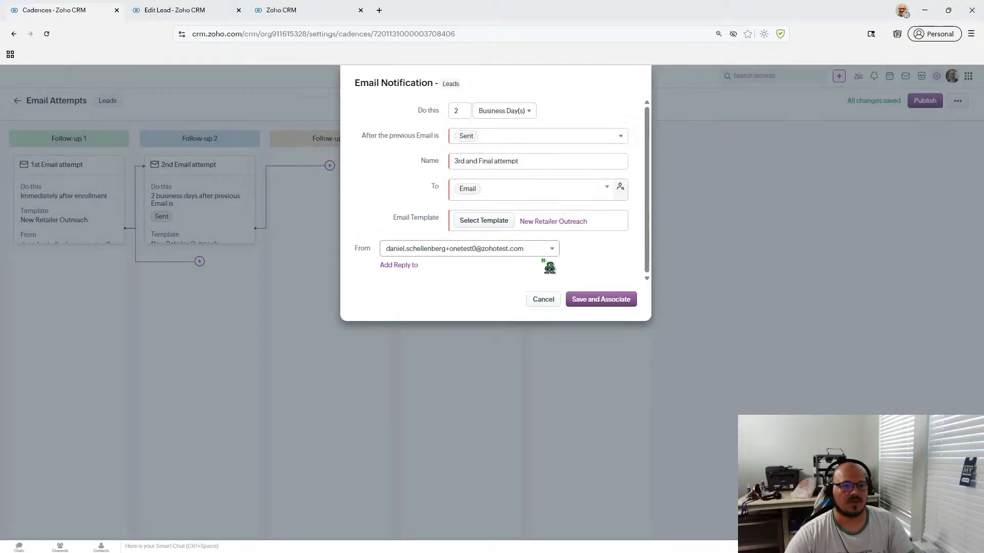
pyautogui.click(604, 302)
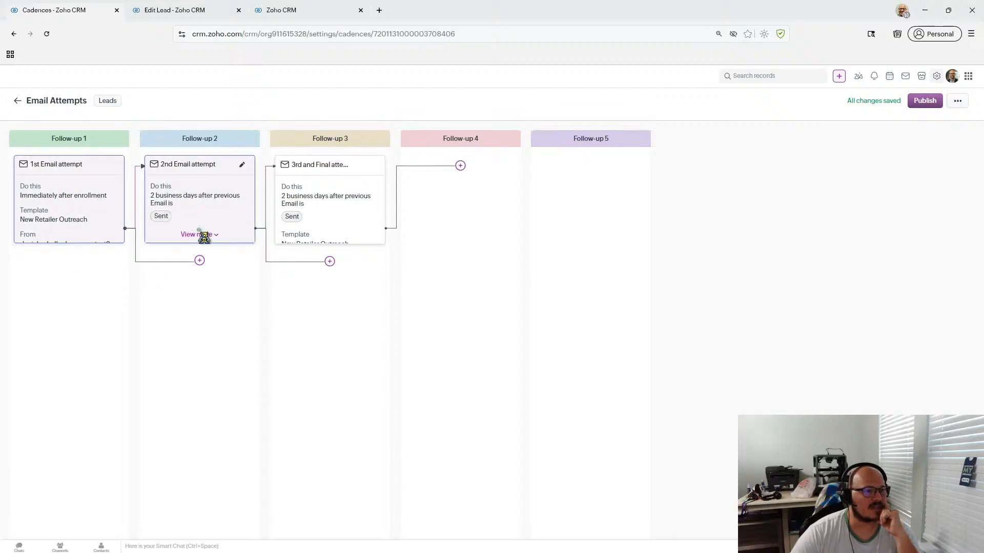
pyautogui.click(200, 262)
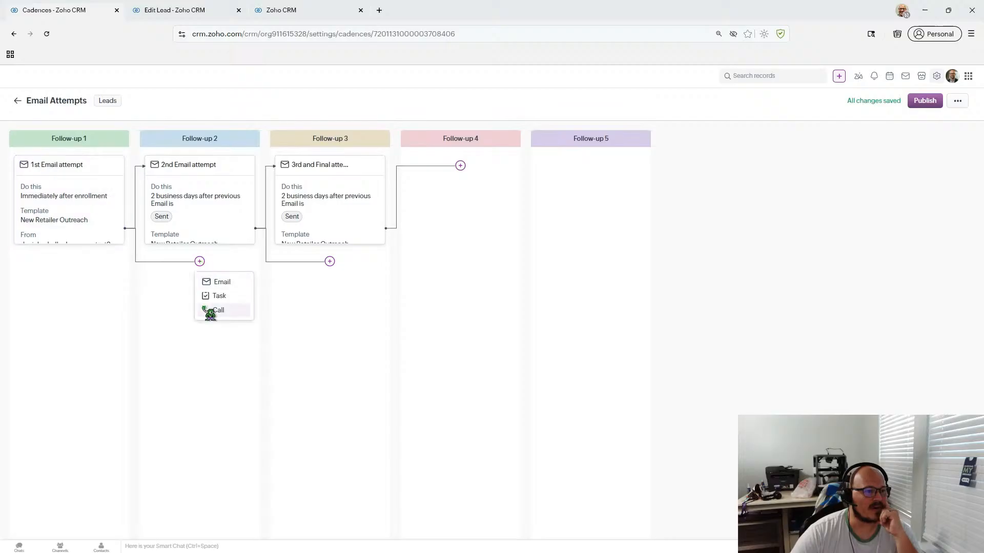
pyautogui.click(235, 296)
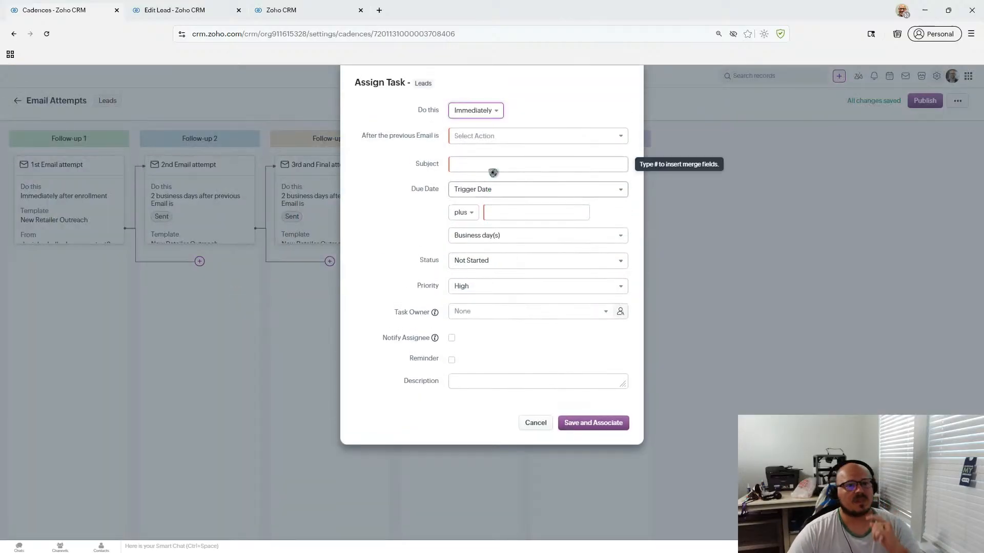
pyautogui.click(504, 141)
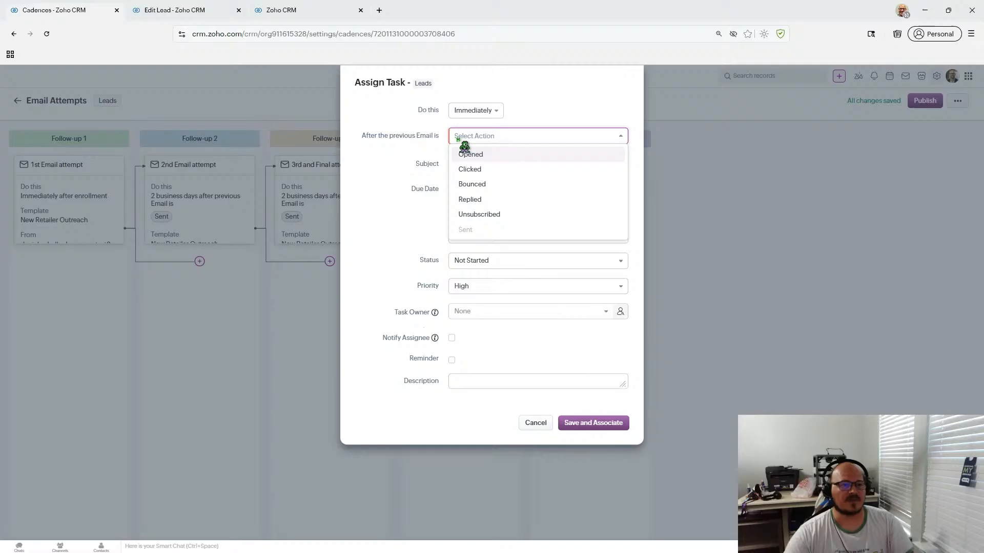
pyautogui.click(504, 158)
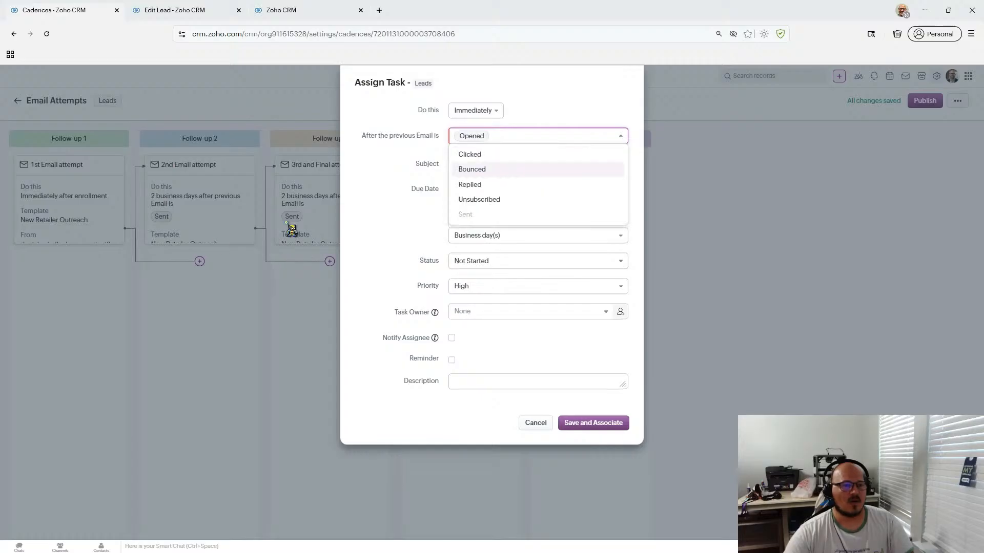
pyautogui.click(406, 186)
pyautogui.click(531, 140)
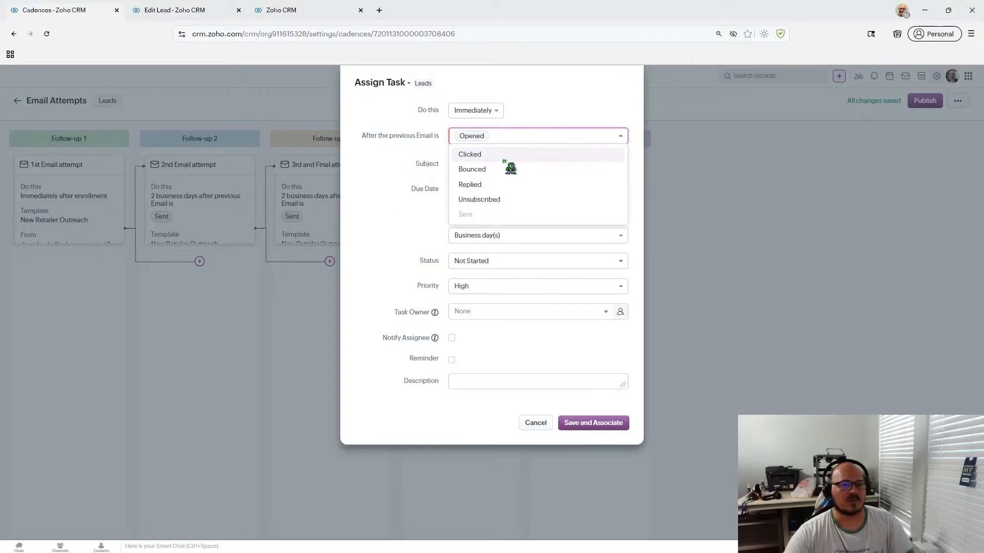
pyautogui.click(484, 155)
pyautogui.click(395, 167)
pyautogui.click(474, 162)
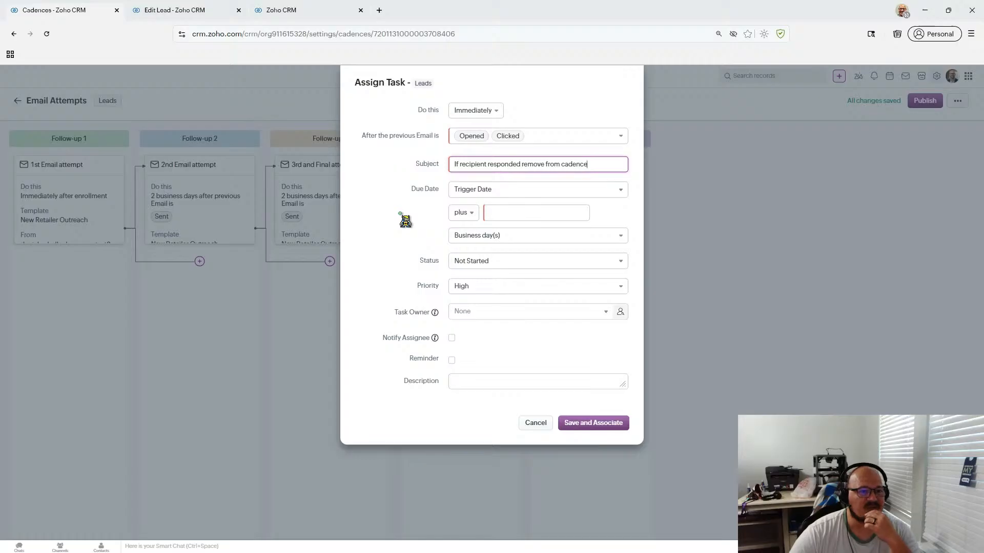
pyautogui.click(509, 260)
pyautogui.click(399, 251)
pyautogui.click(501, 289)
pyautogui.click(499, 367)
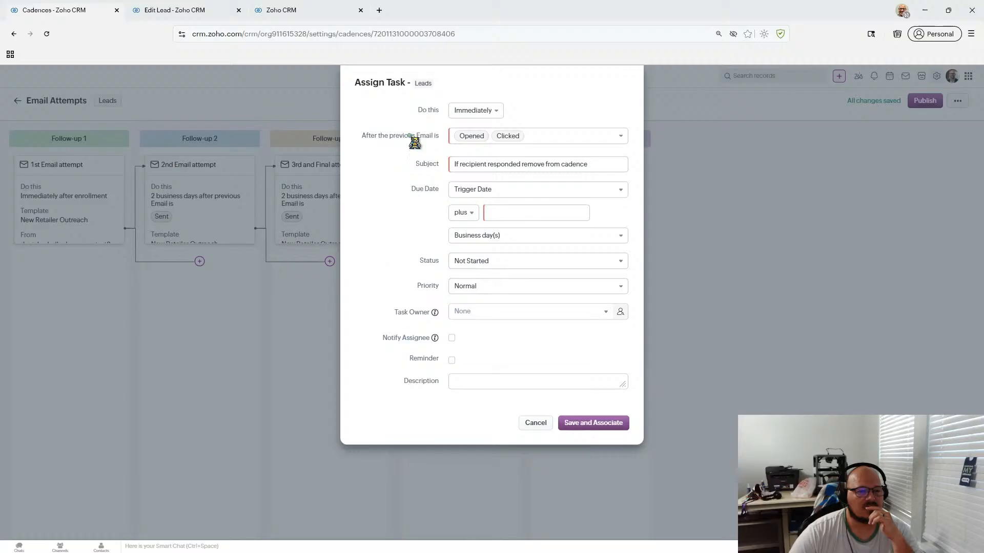
pyautogui.click(535, 423)
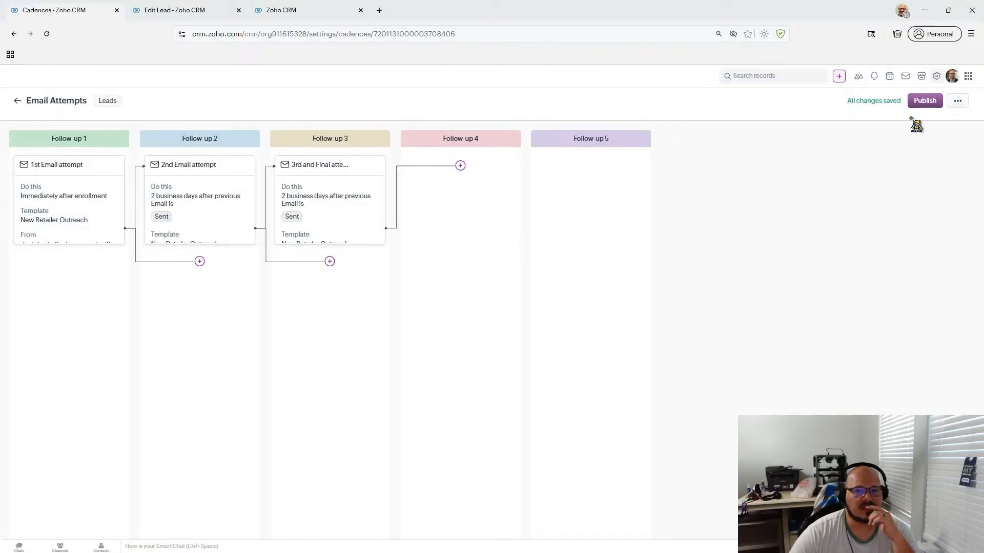
# - Exit the Email Attempts cadence editor as a draft and switch to the Test Lead's edit form
pyautogui.click(951, 104)
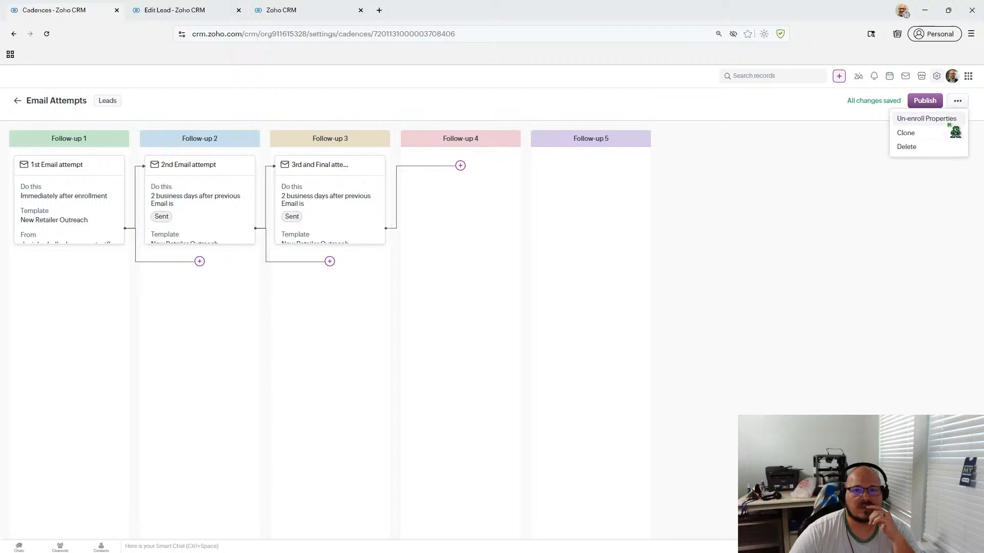
pyautogui.click(801, 145)
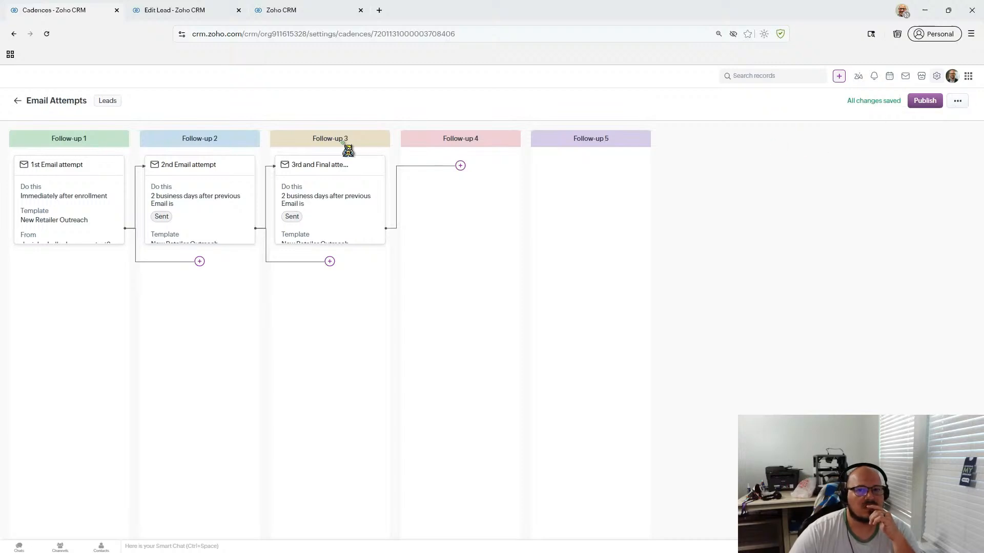
pyautogui.click(17, 101)
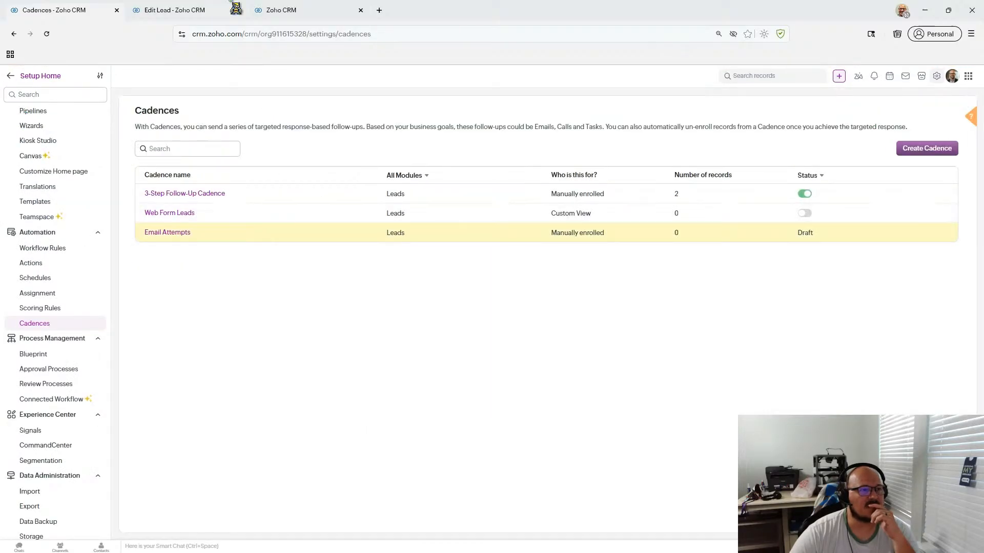
pyautogui.click(157, 17)
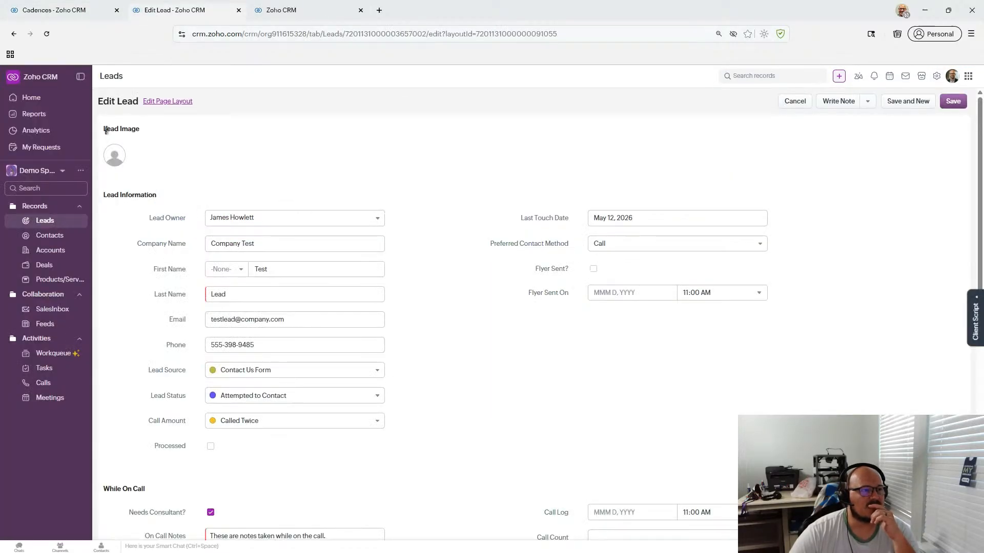
# - Cancel the lead edit and add Cadences to the related lists, placed just below Notes
pyautogui.click(794, 103)
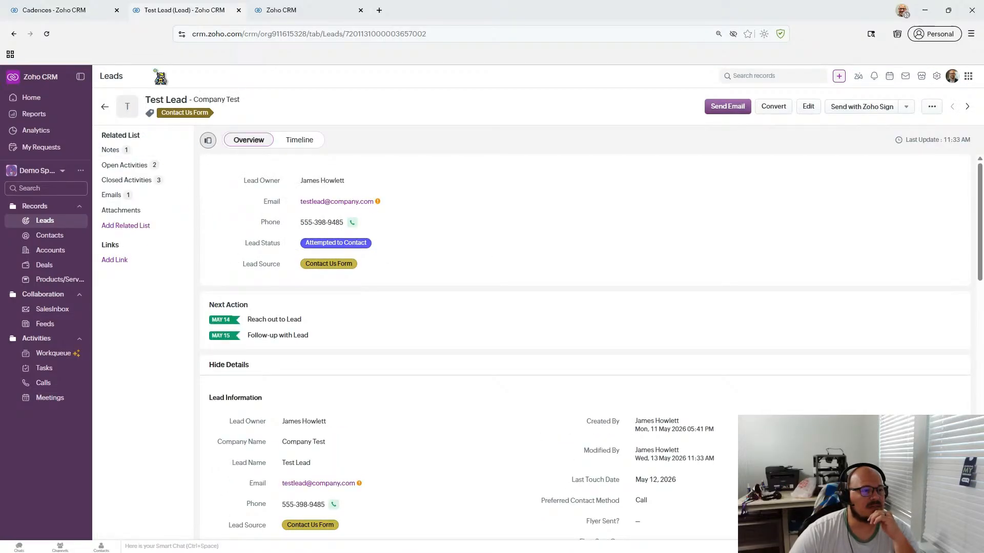
pyautogui.click(147, 137)
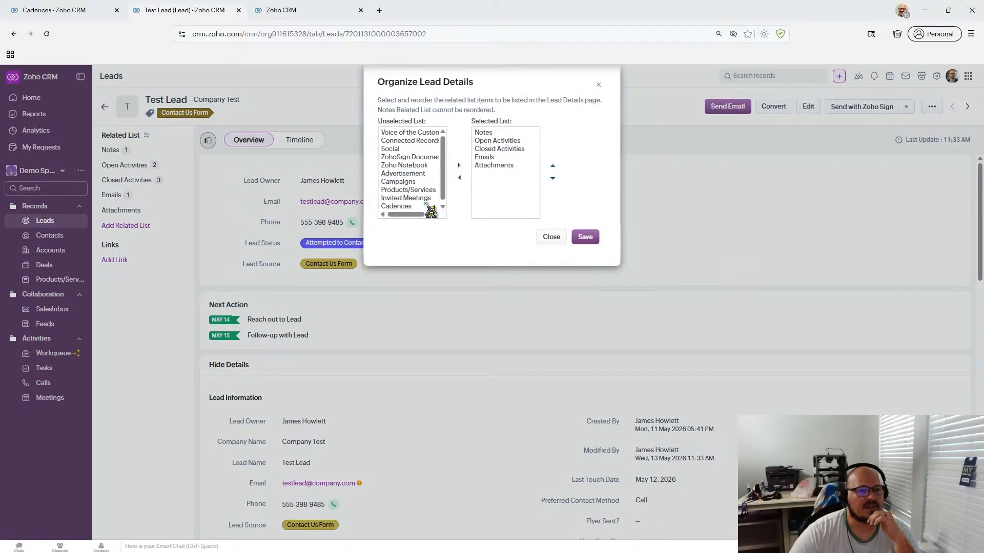
pyautogui.click(410, 206)
pyautogui.click(459, 165)
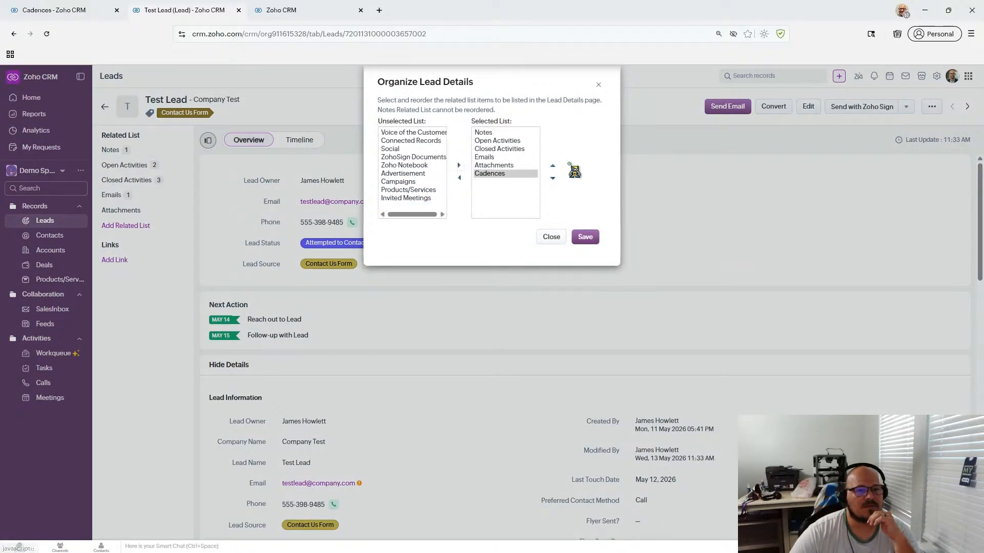
pyautogui.click(552, 165)
pyautogui.click(552, 165)
pyautogui.click(552, 166)
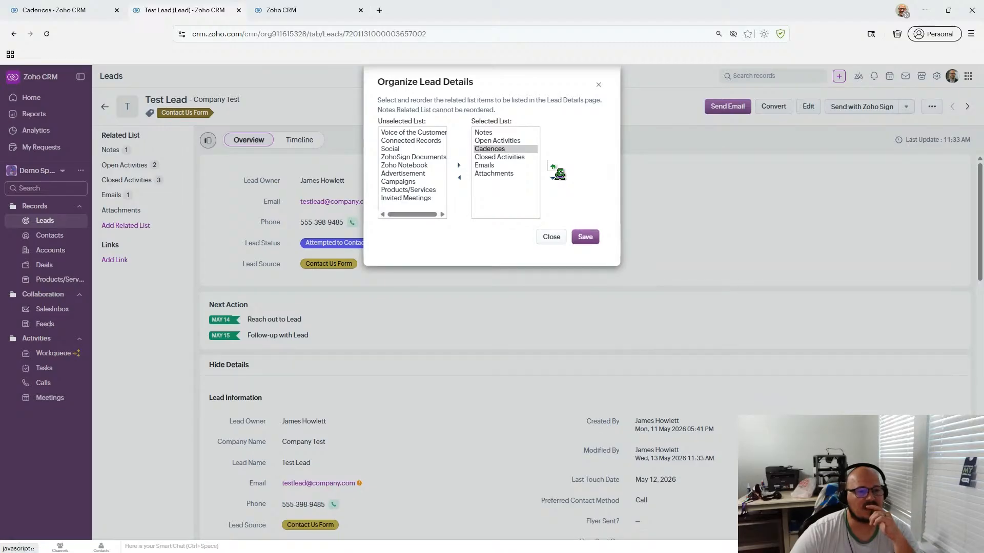
pyautogui.click(552, 166)
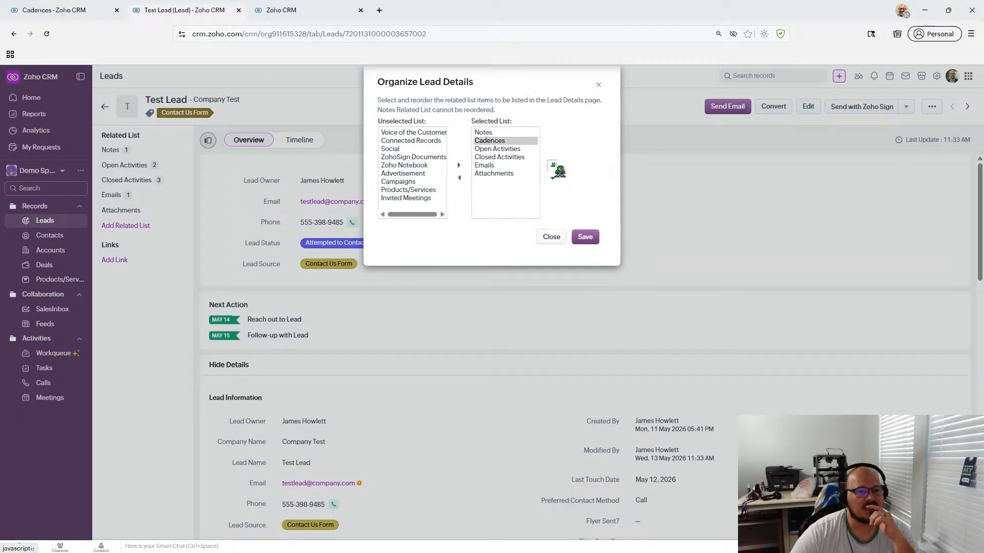
pyautogui.click(592, 237)
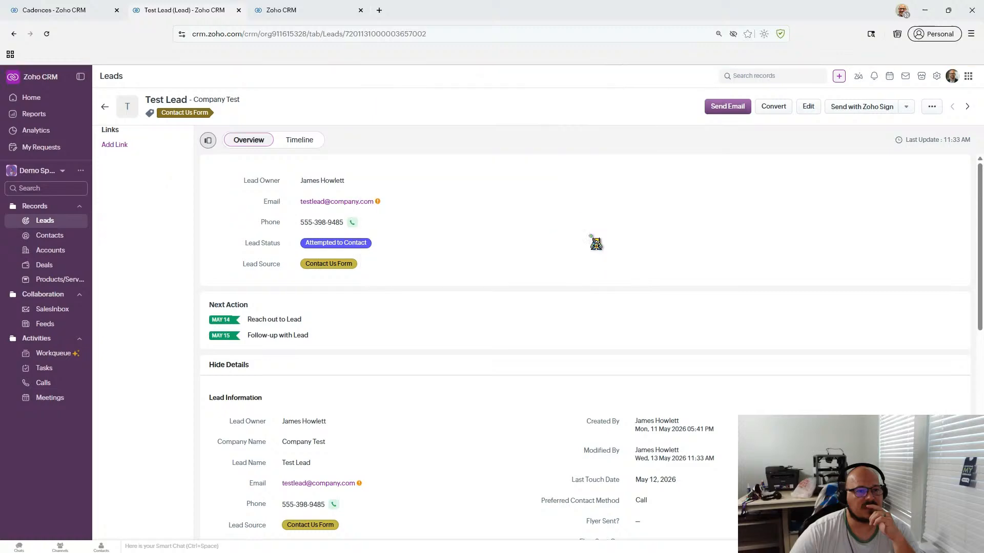
# - Move the Emails related list up to sit directly below Cadences
pyautogui.scroll(-10, 533, 241)
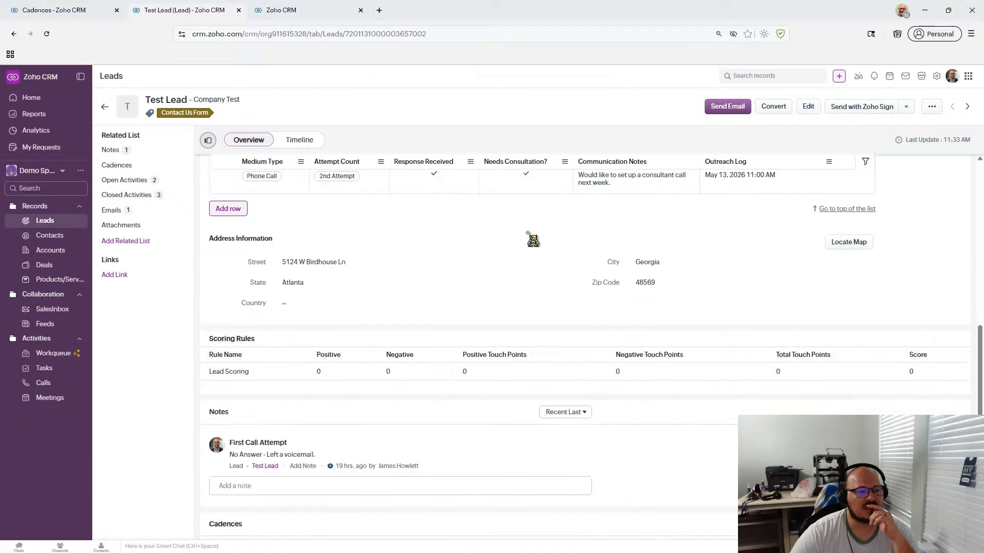
pyautogui.scroll(-2, 532, 241)
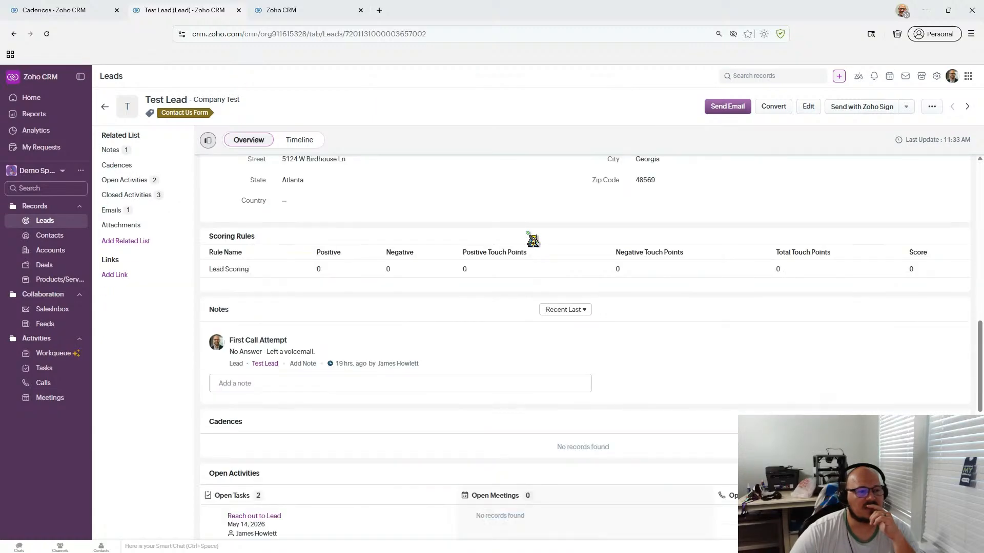
pyautogui.scroll(-3, 531, 237)
pyautogui.scroll(-7, 414, 283)
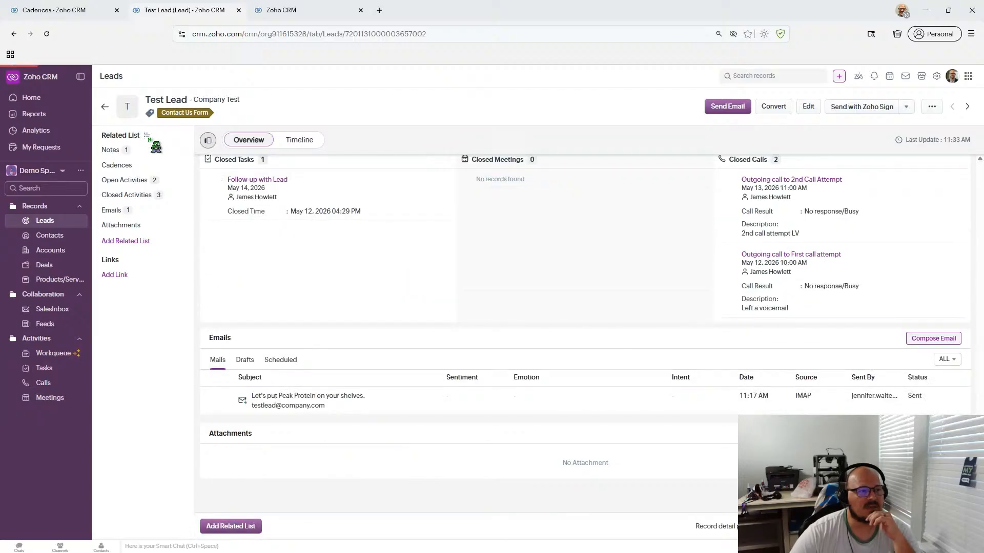
pyautogui.click(146, 135)
pyautogui.click(518, 165)
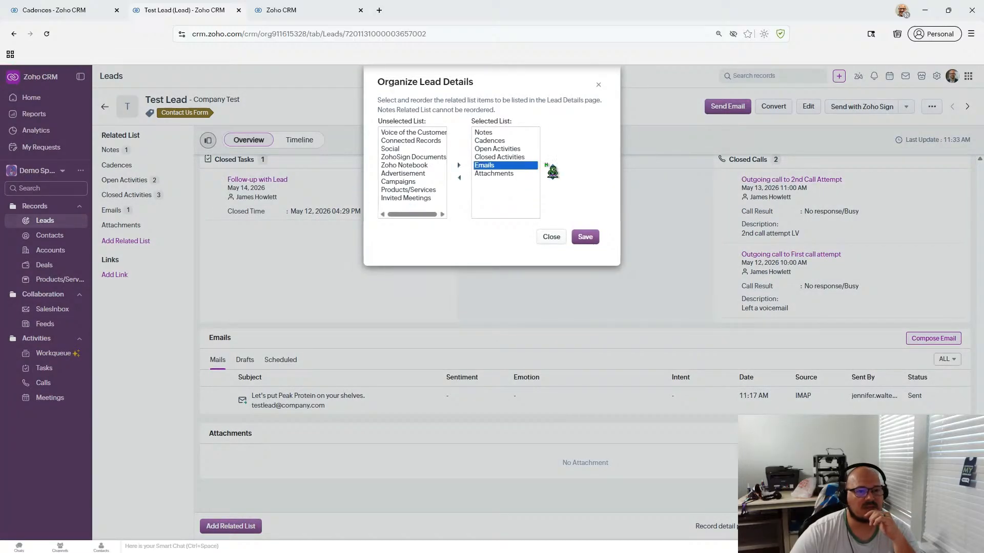
pyautogui.click(551, 166)
pyautogui.click(551, 165)
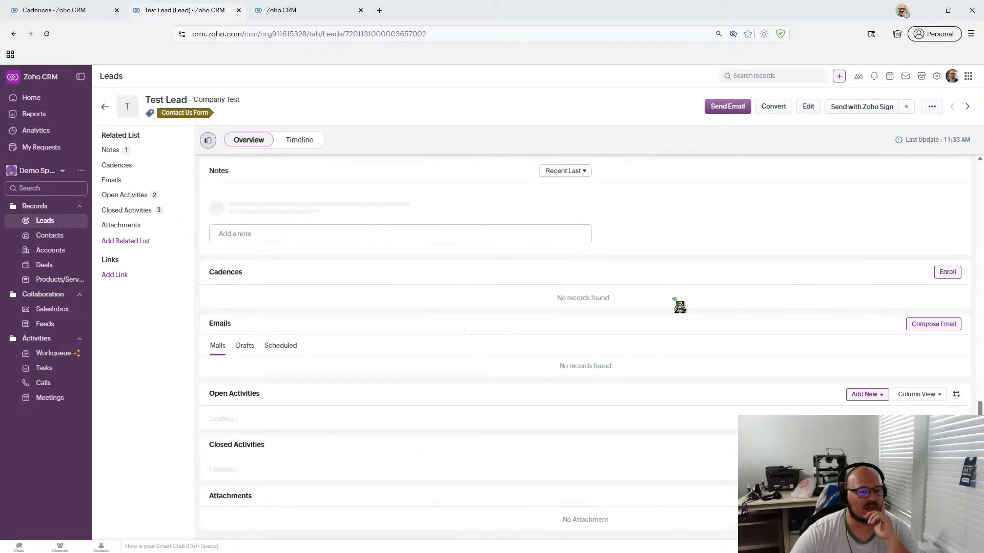
pyautogui.scroll(5, 680, 306)
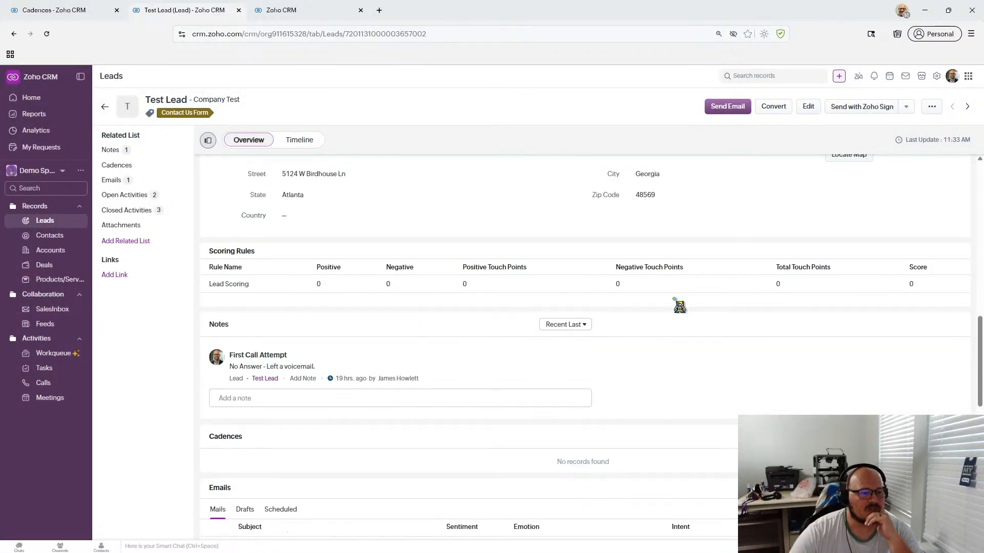
pyautogui.scroll(4, 679, 307)
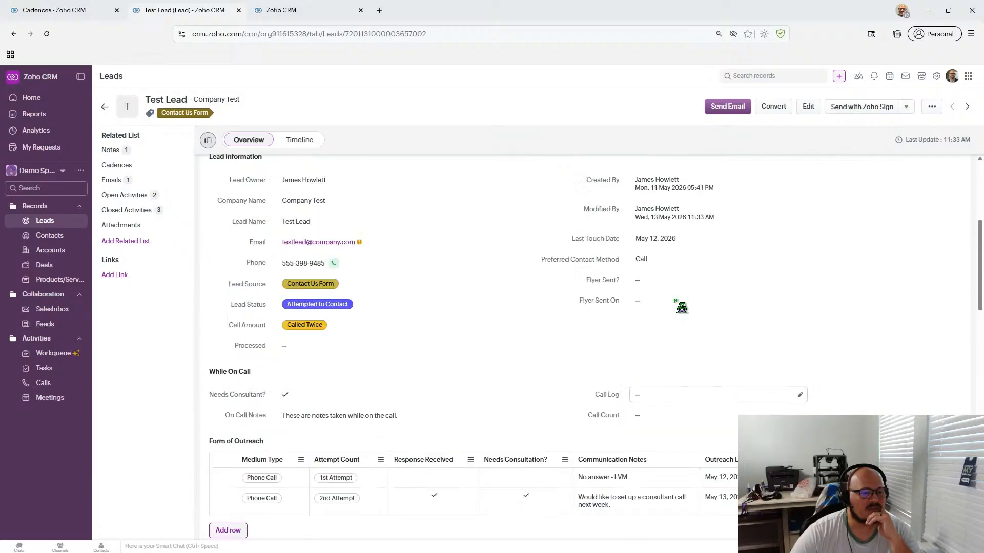
pyautogui.scroll(-12, 681, 307)
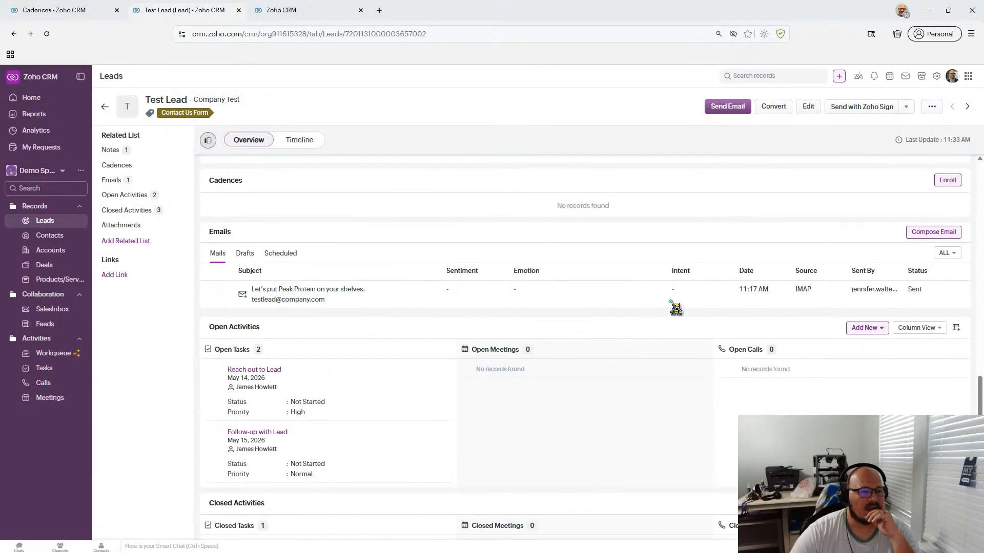
pyautogui.scroll(2, 676, 309)
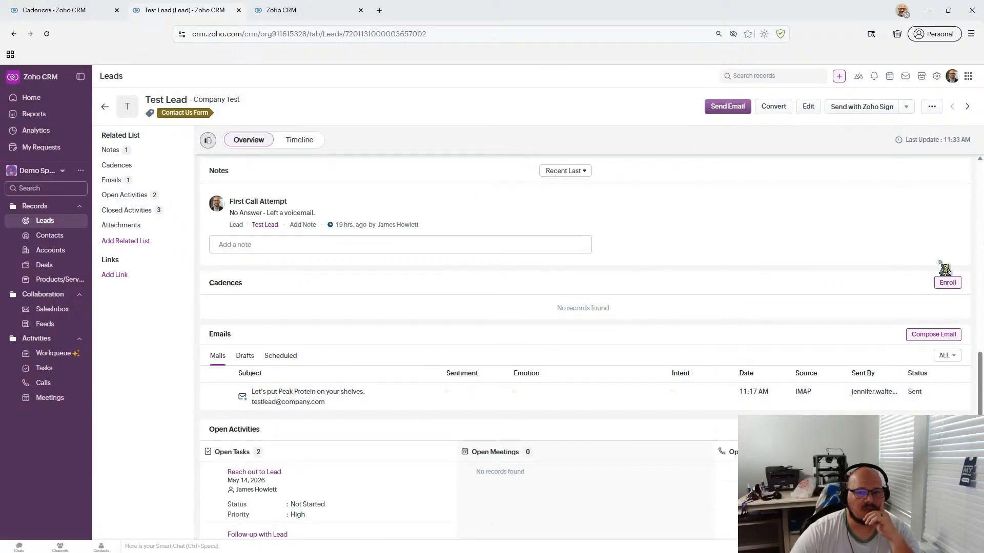
# - Enroll the Test Lead in the 3-Step Follow-Up Cadence and dismiss the confirmation
pyautogui.click(947, 283)
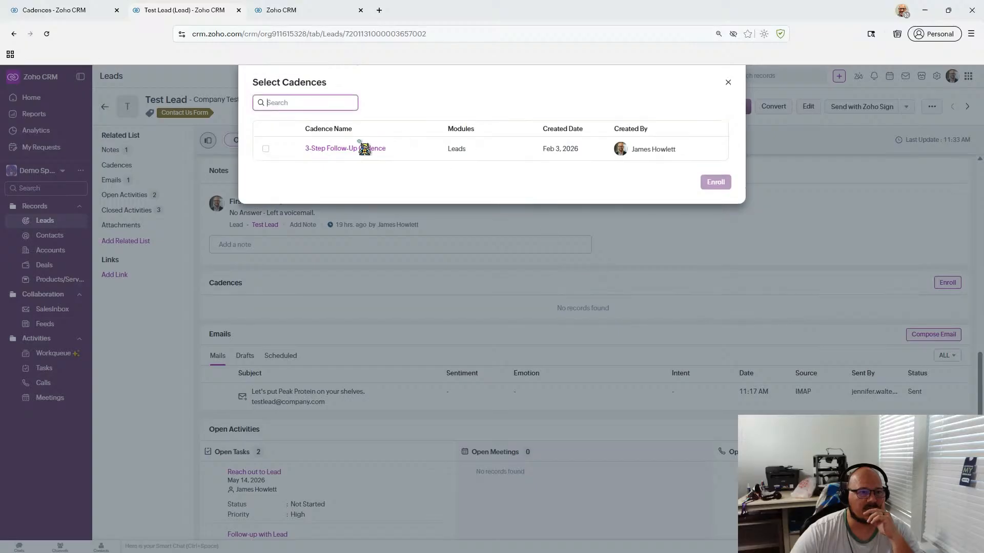
pyautogui.click(266, 149)
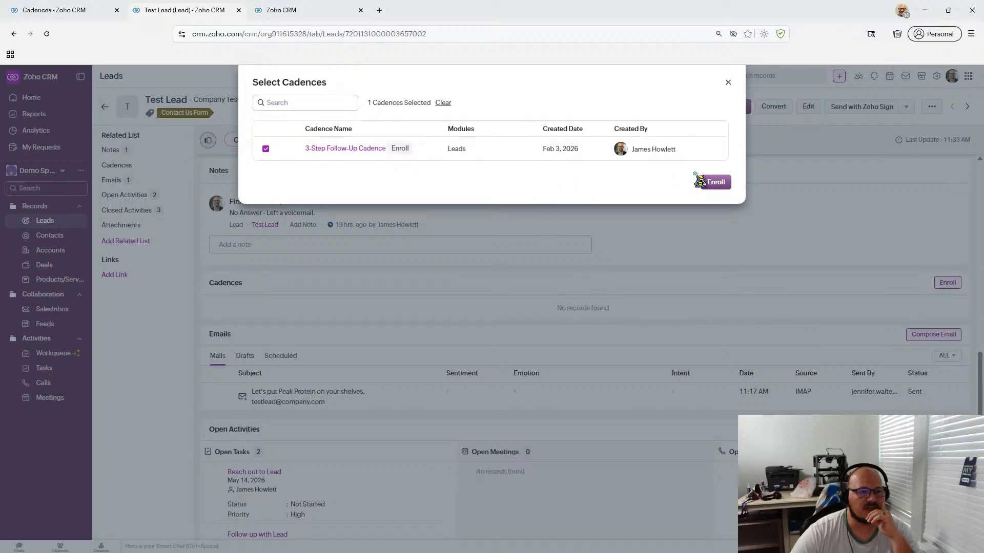
pyautogui.click(715, 181)
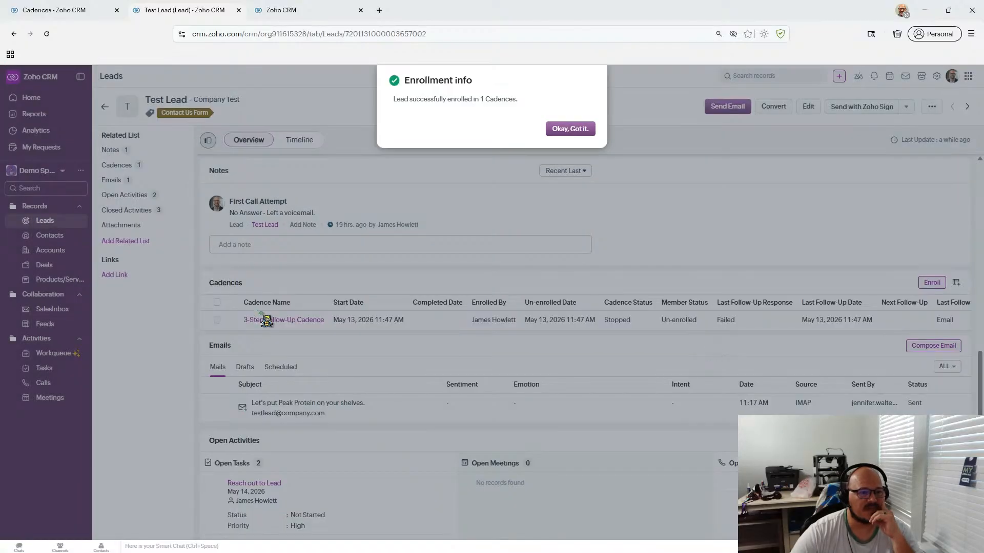
pyautogui.click(580, 133)
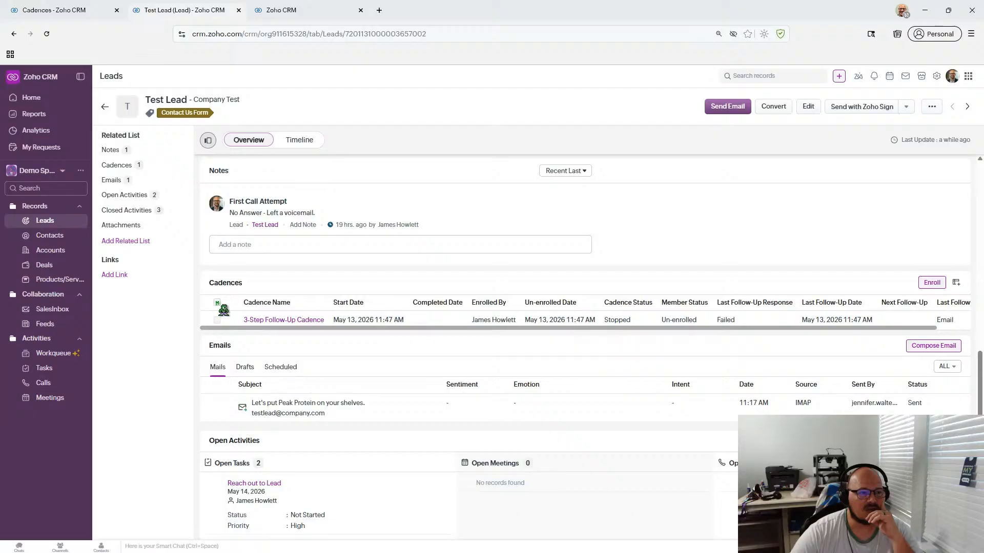
# - Check the lead's recent follow-up history, then reload the lead record
pyautogui.click(262, 321)
pyautogui.click(682, 82)
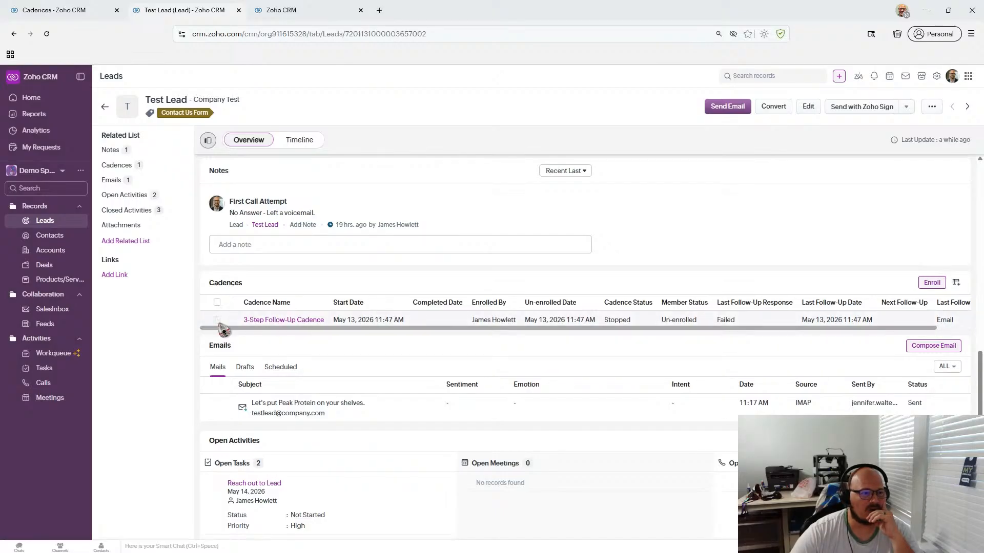
pyautogui.click(46, 34)
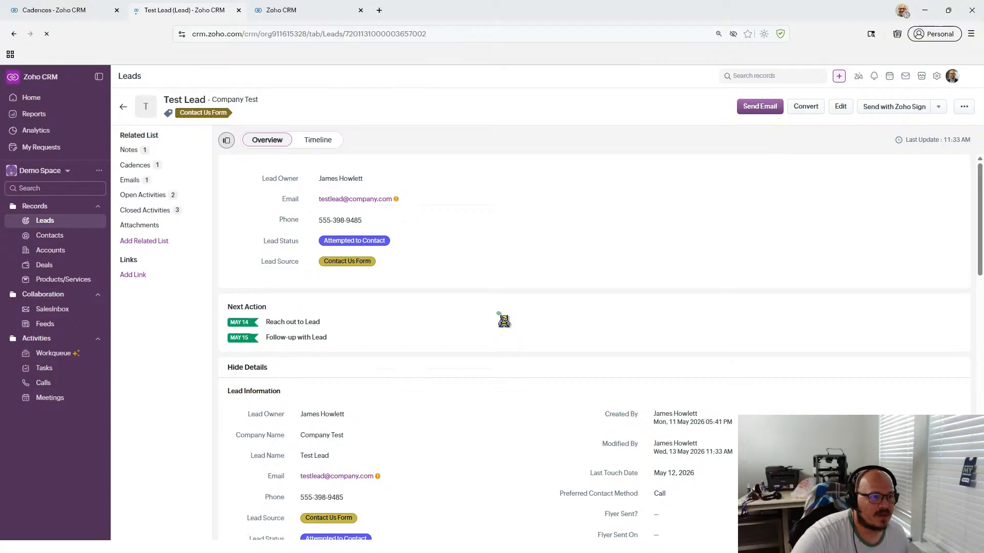
# - Look over the Test Lead's Cadences section and the cadences settings list
pyautogui.click(155, 167)
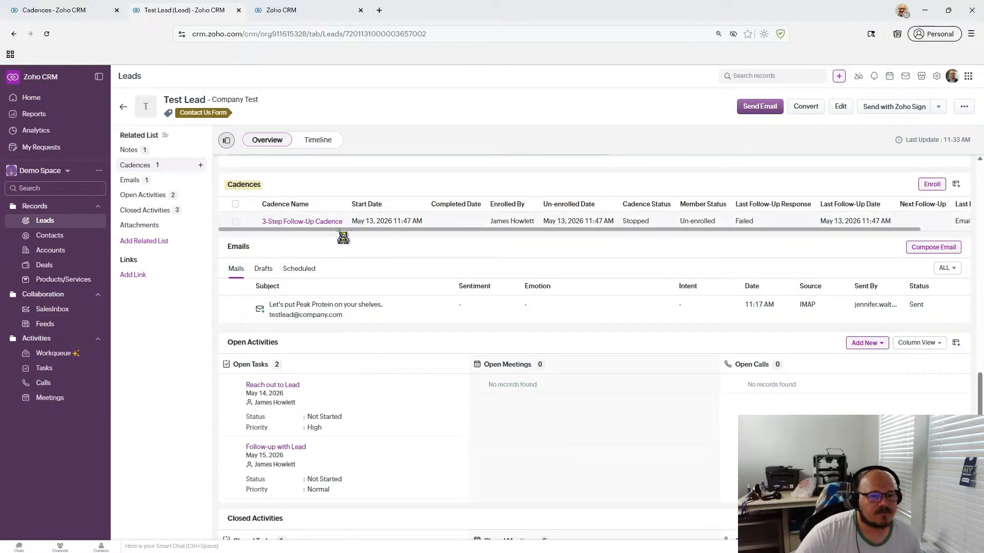
pyautogui.moveTo(437, 229); pyautogui.dragTo(523, 229)
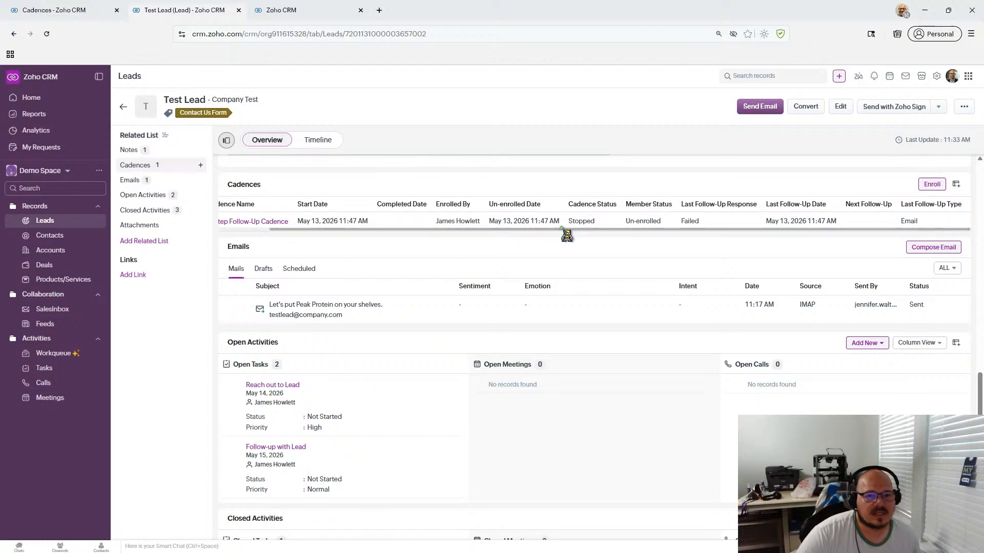
pyautogui.click(76, 9)
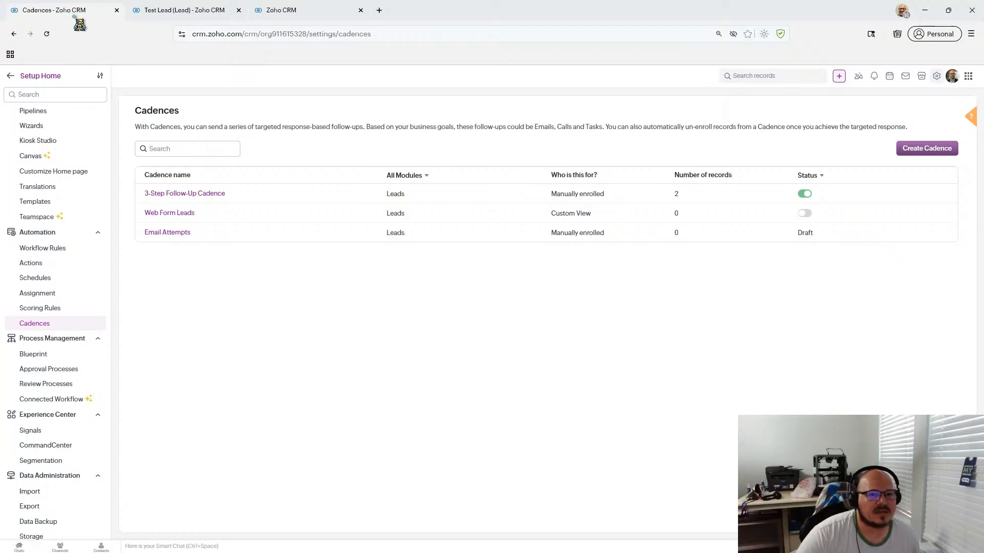
pyautogui.click(221, 9)
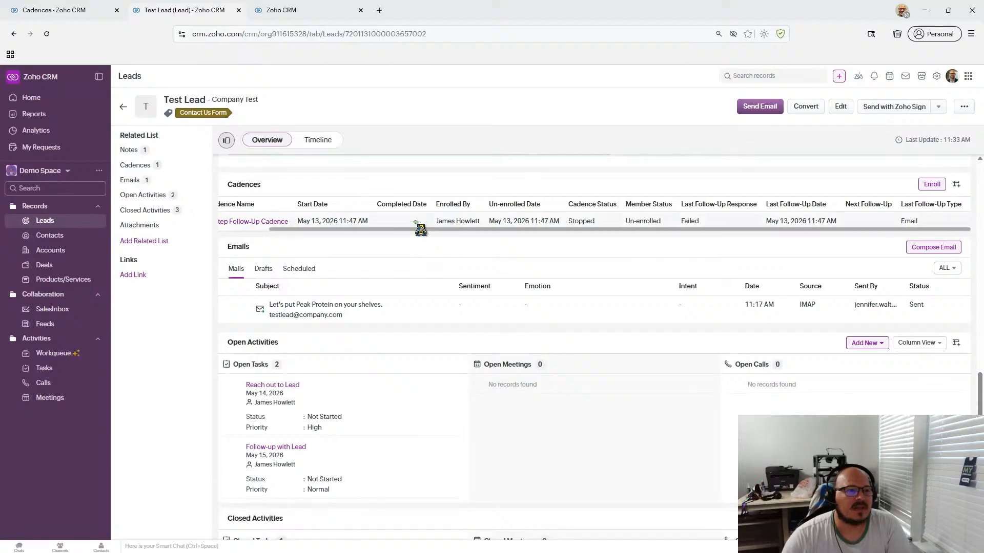
# - Open the 3-Step Follow-Up Cadence, expand the Mail 1 and Calls 1 details, then return to Test Lead
pyautogui.click(105, 11)
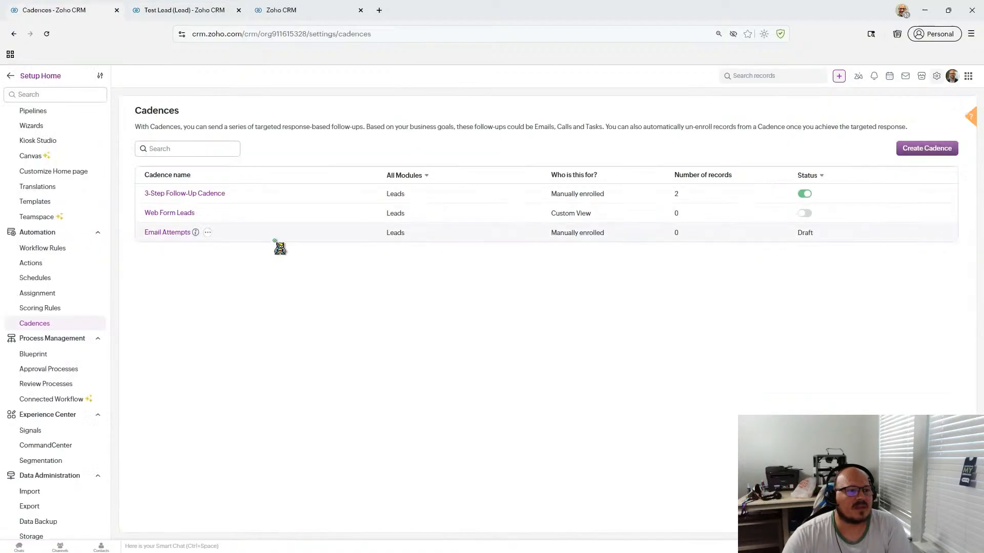
pyautogui.click(194, 196)
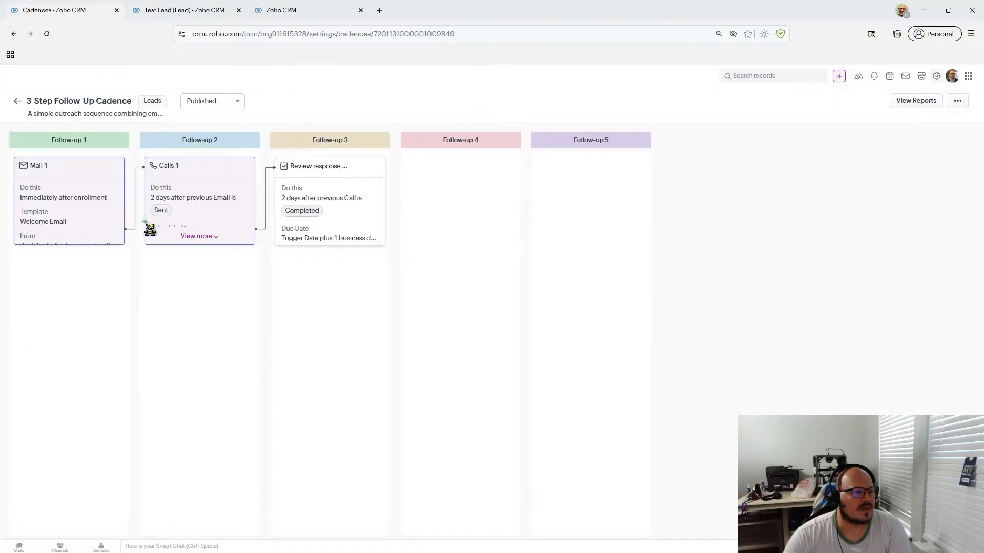
pyautogui.click(98, 237)
pyautogui.click(190, 237)
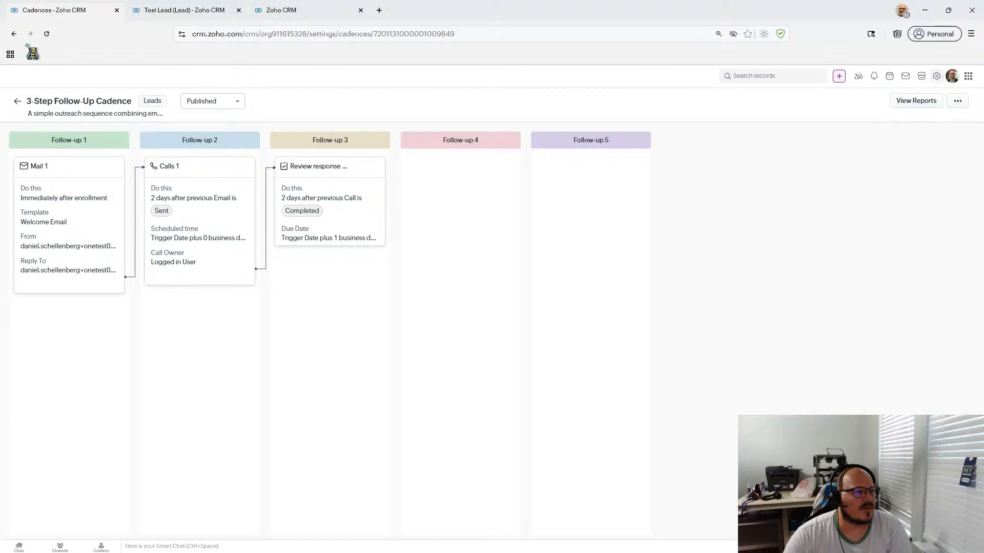
pyautogui.click(174, 14)
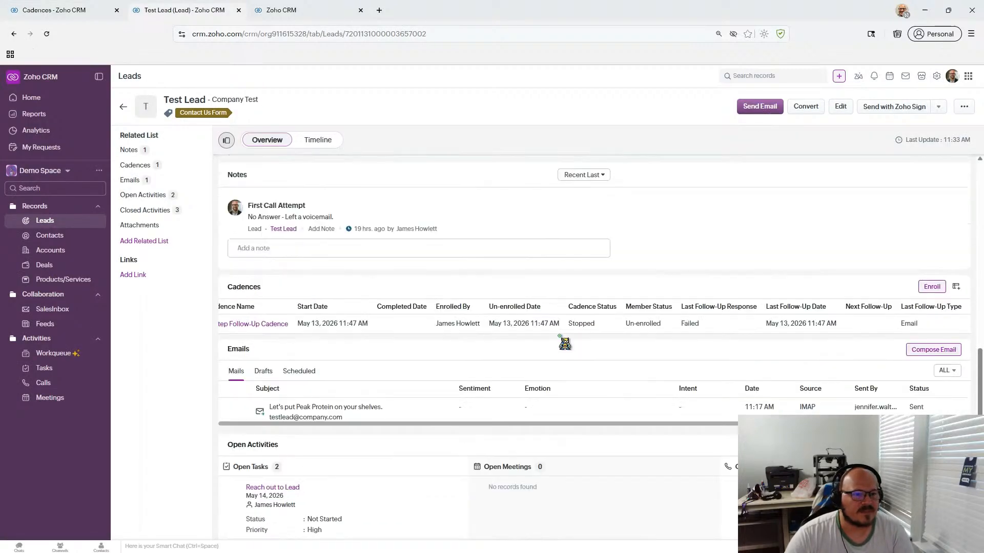
pyautogui.scroll(-1, 564, 343)
pyautogui.scroll(-1, 564, 343)
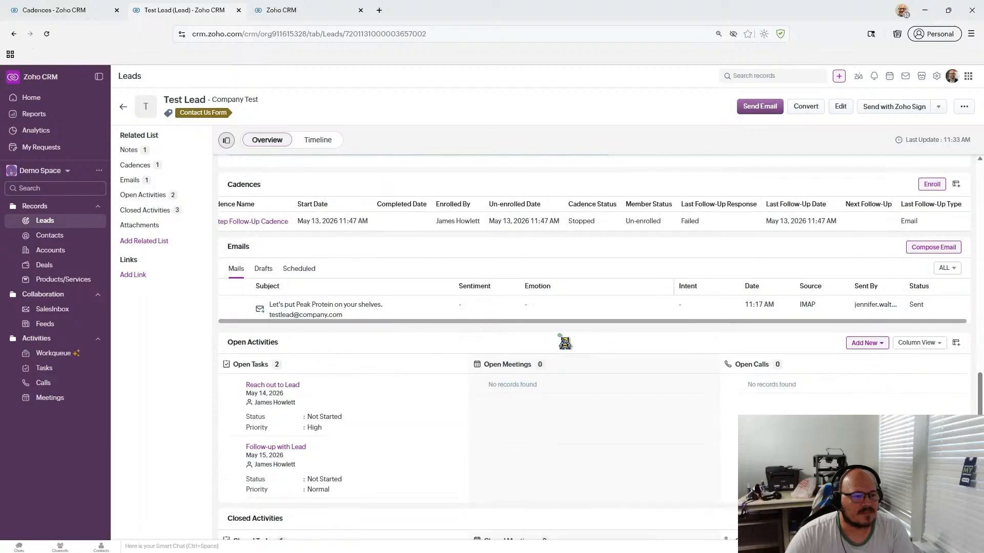
pyautogui.scroll(-4, 564, 343)
pyautogui.scroll(5, 564, 343)
pyautogui.scroll(-1, 564, 343)
pyautogui.scroll(1, 564, 343)
pyautogui.moveTo(679, 278); pyautogui.dragTo(702, 280)
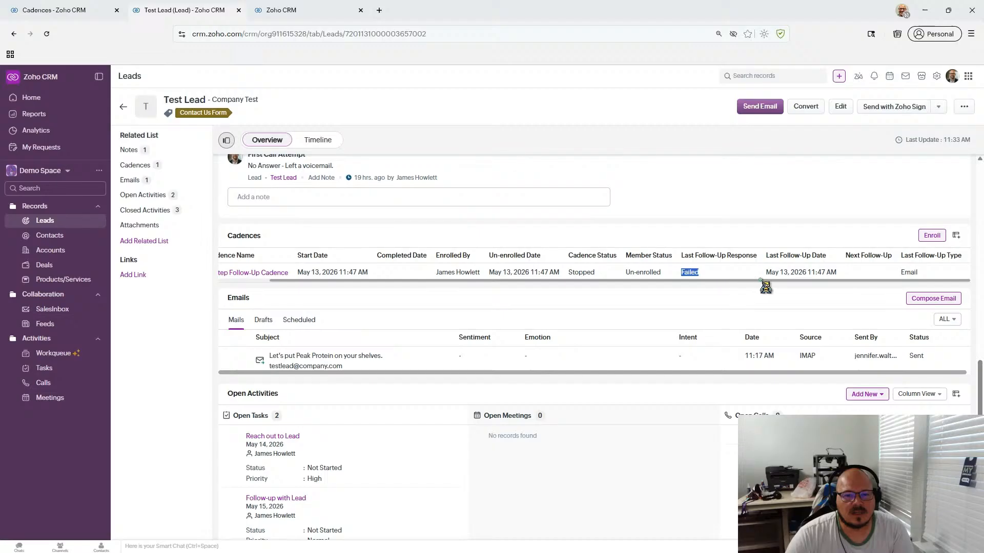
pyautogui.click(743, 293)
pyautogui.moveTo(760, 280)
pyautogui.mouseDown()
pyautogui.moveTo(749, 281)
pyautogui.moveTo(804, 285)
pyautogui.moveTo(742, 287)
pyautogui.mouseUp()
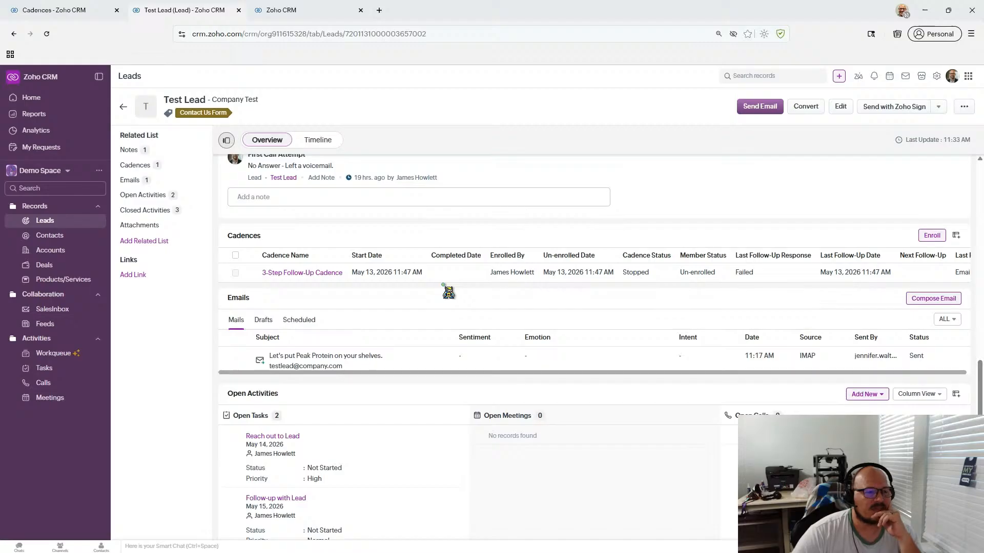
pyautogui.scroll(3, 448, 292)
pyautogui.scroll(-2, 448, 292)
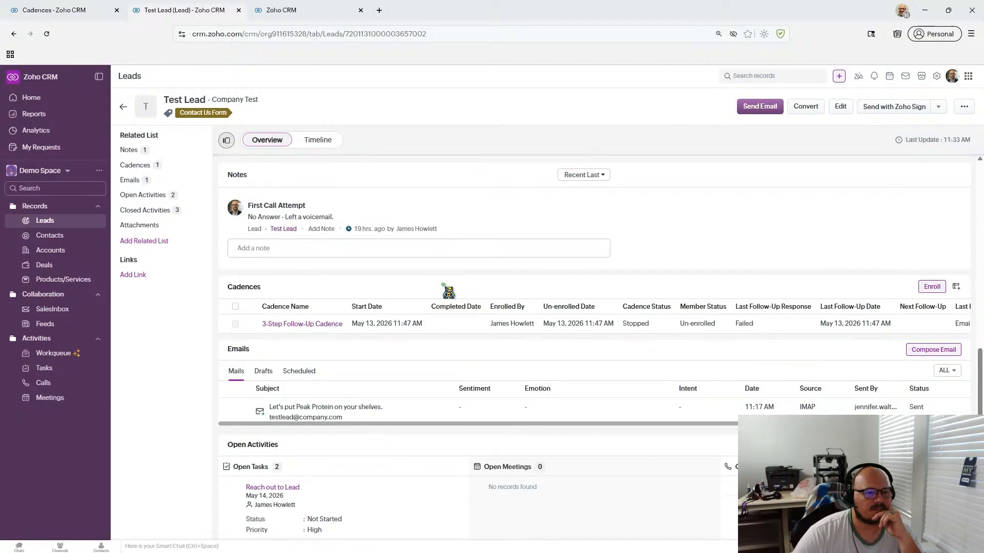
pyautogui.click(280, 12)
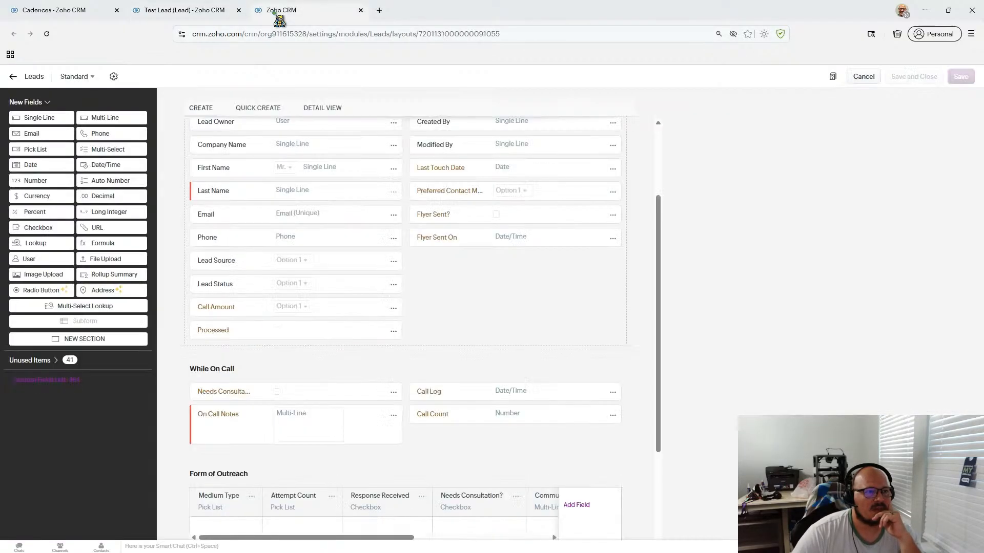
pyautogui.click(170, 16)
pyautogui.scroll(5, 425, 256)
pyautogui.scroll(-7, 426, 259)
pyautogui.scroll(10, 425, 260)
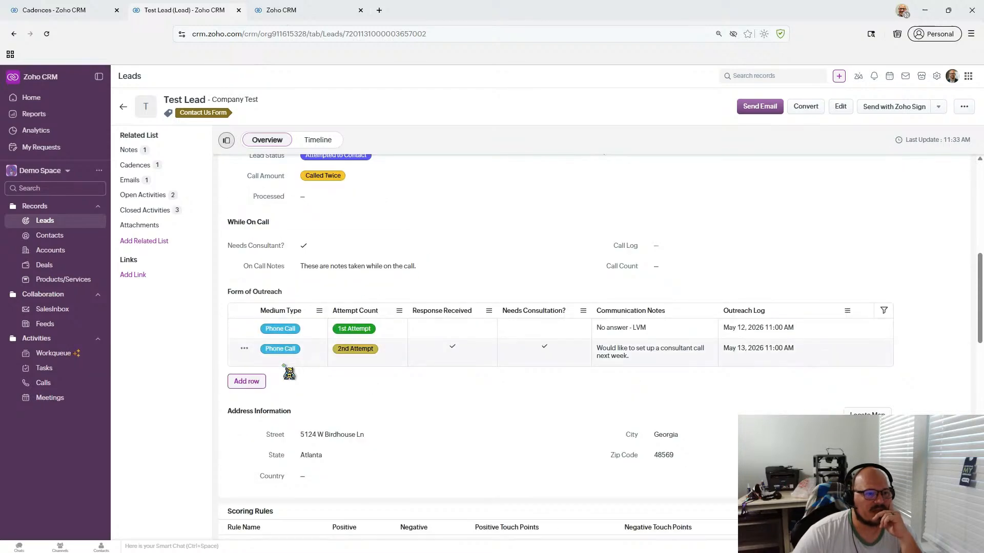
# - Draft a Form of Outreach row (Email, 1st Attempt, Response Received), then discard it
pyautogui.click(242, 382)
pyautogui.click(313, 374)
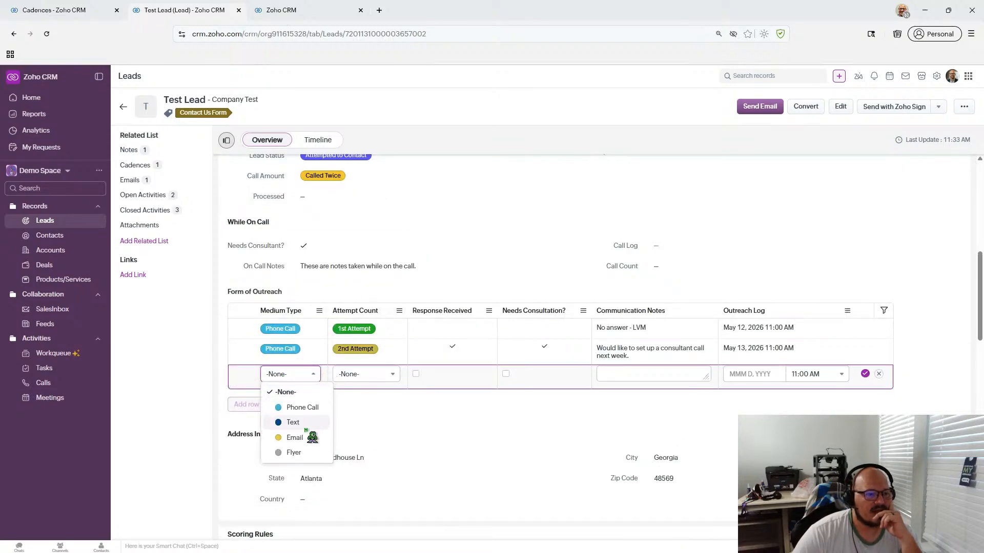
pyautogui.click(295, 438)
pyautogui.click(392, 375)
pyautogui.click(361, 392)
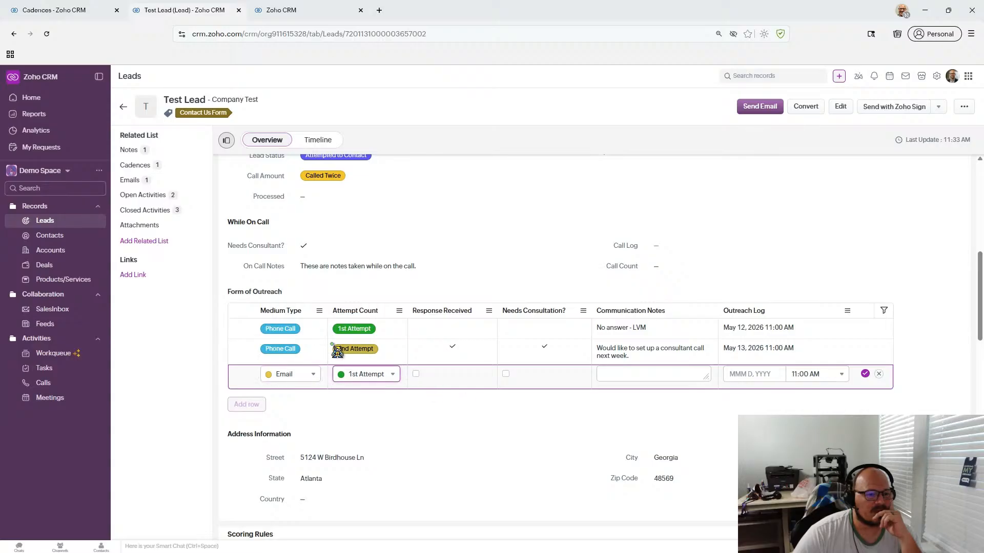
pyautogui.click(416, 375)
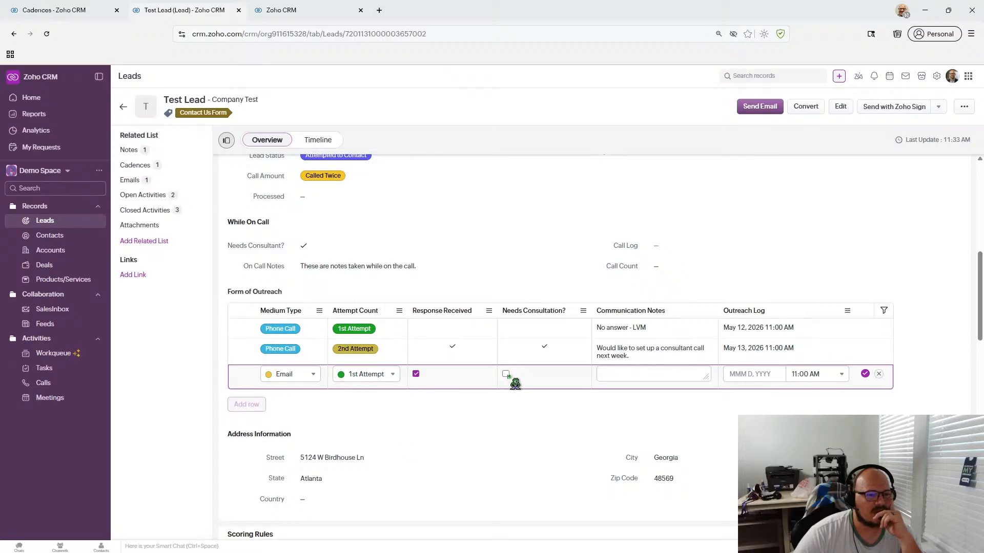
pyautogui.click(638, 374)
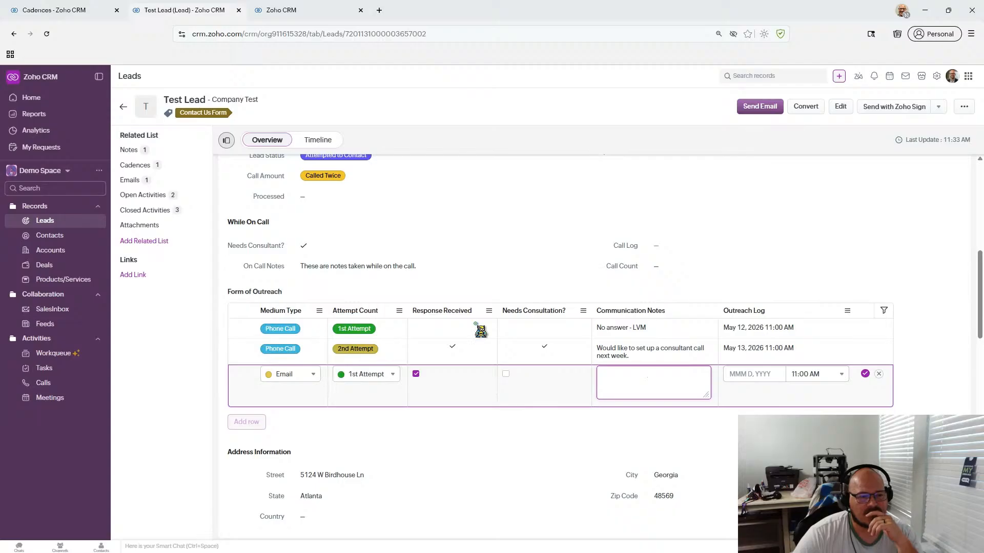
pyautogui.click(879, 374)
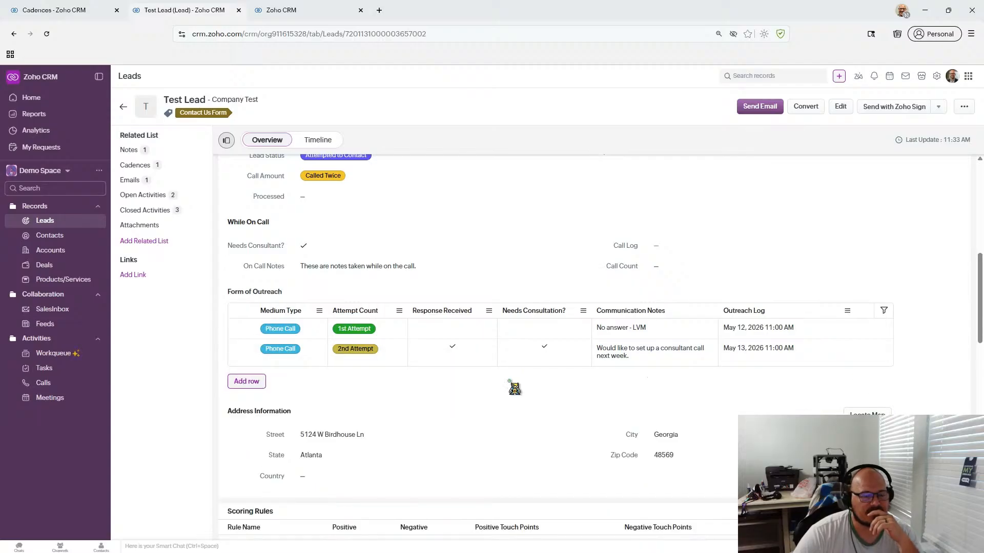
# - Scroll through the Test Lead record, then go back to the 3-Step Follow-Up Cadence board
pyautogui.scroll(-10, 510, 384)
pyautogui.scroll(1, 512, 390)
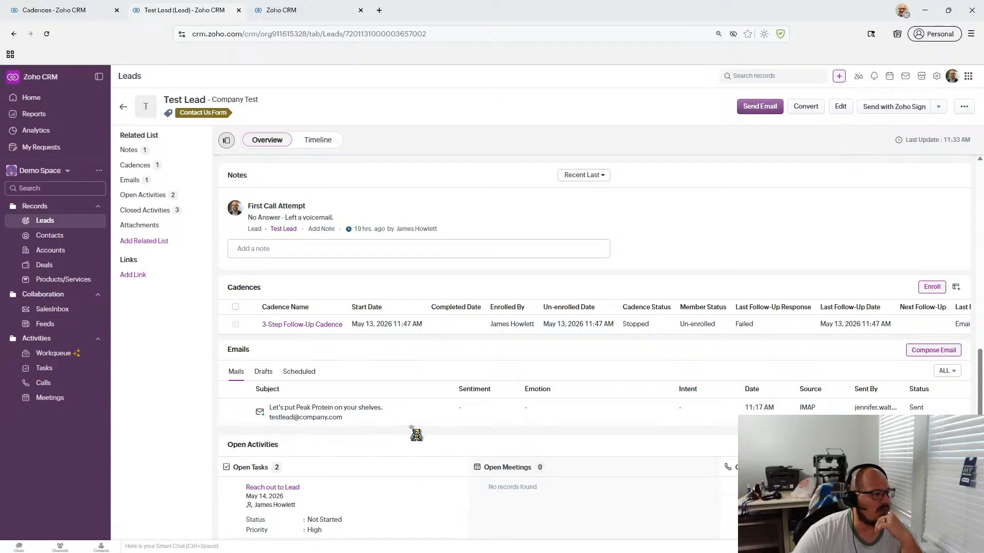
pyautogui.scroll(10, 490, 434)
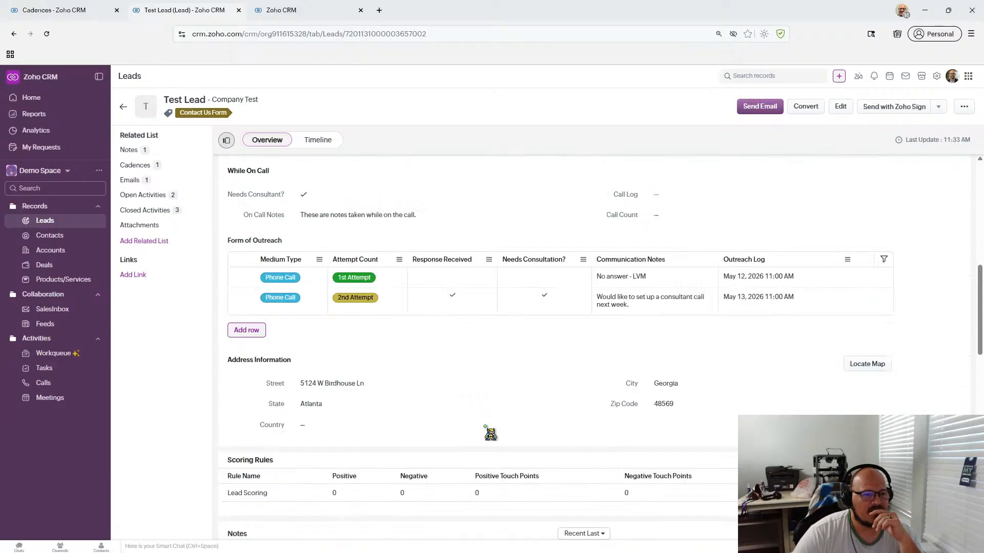
pyautogui.scroll(2, 490, 434)
pyautogui.scroll(-2, 491, 434)
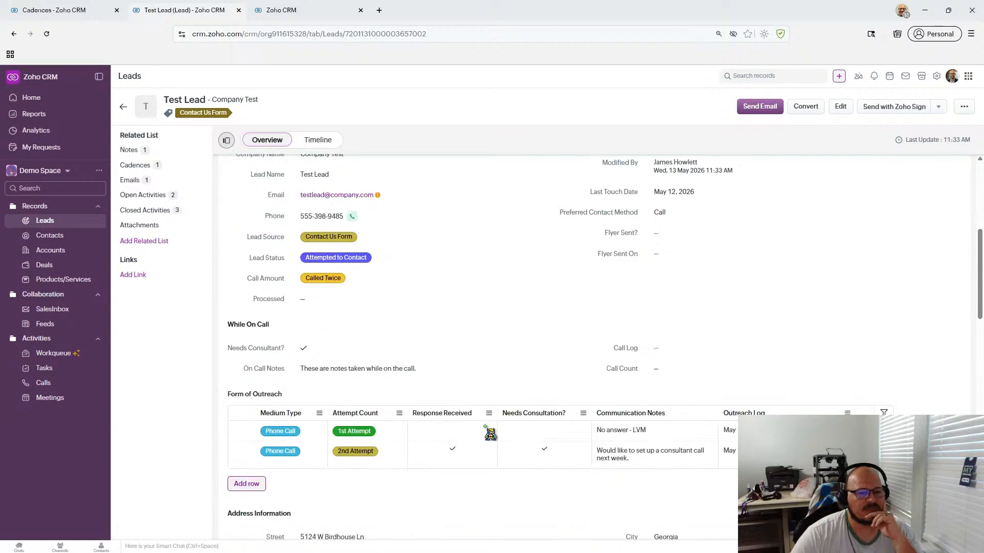
pyautogui.scroll(-1, 490, 434)
pyautogui.scroll(4, 490, 434)
pyautogui.scroll(-7, 490, 433)
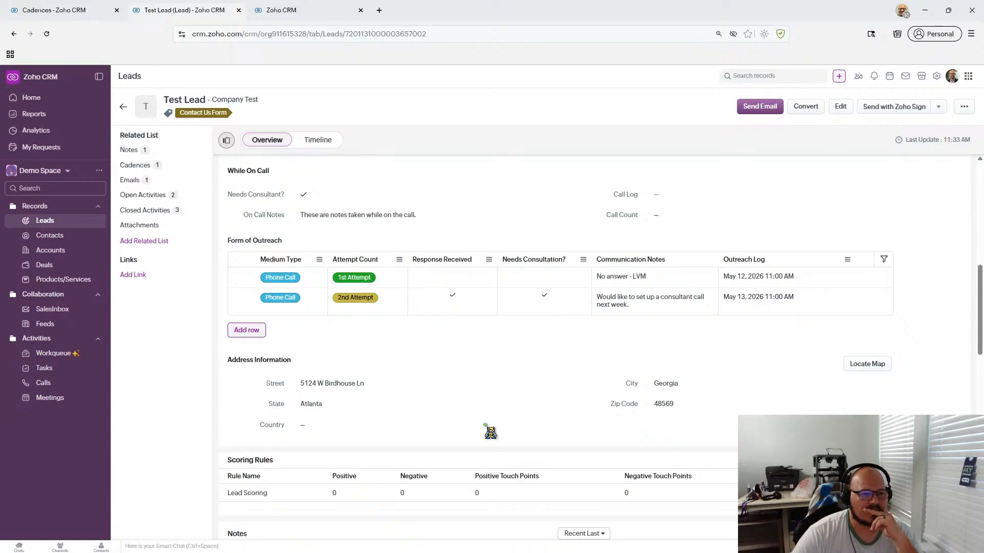
pyautogui.scroll(-7, 490, 433)
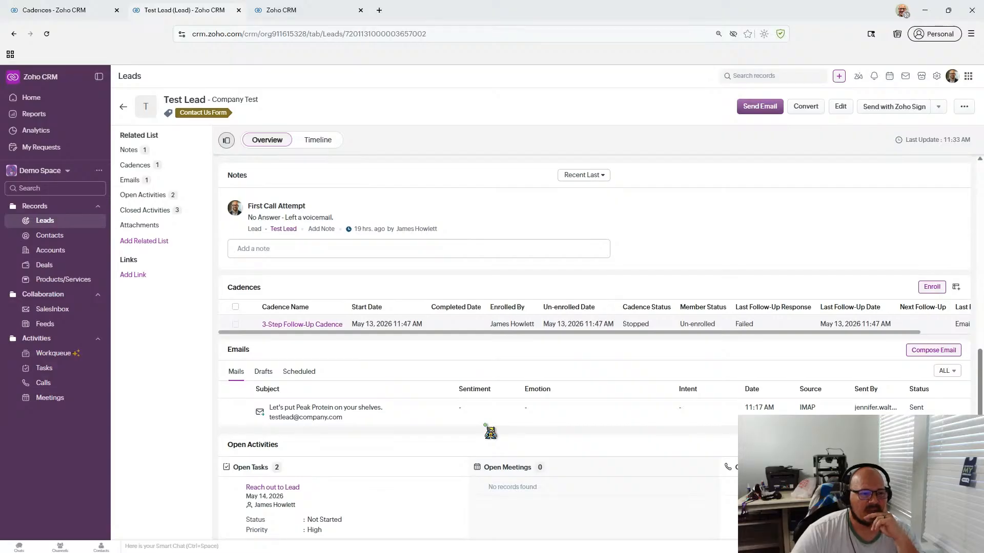
pyautogui.scroll(3, 490, 433)
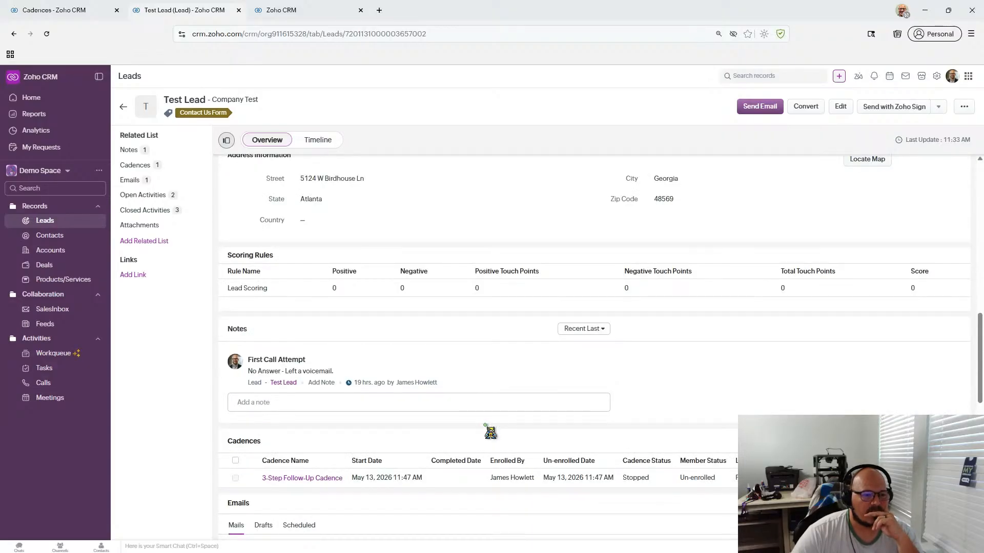
pyautogui.scroll(3, 490, 433)
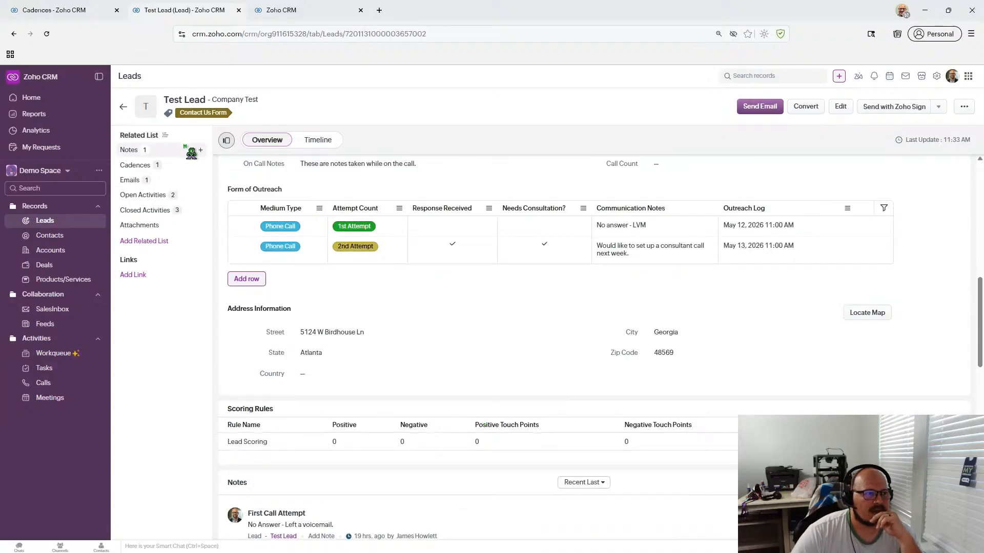
pyautogui.click(86, 11)
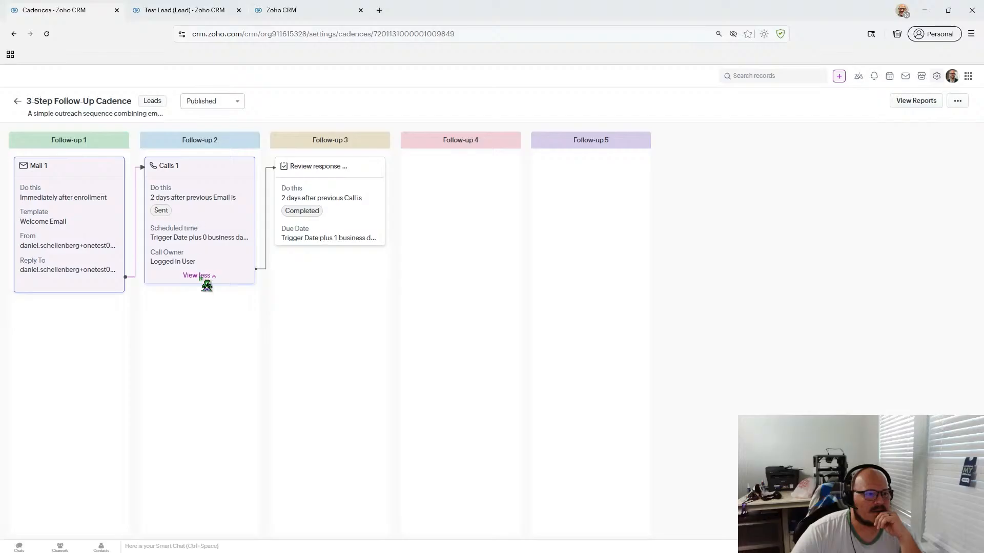
# - Change the 3-Step Follow-Up Cadence from Published to Draft and return to the Cadences list
pyautogui.click(957, 102)
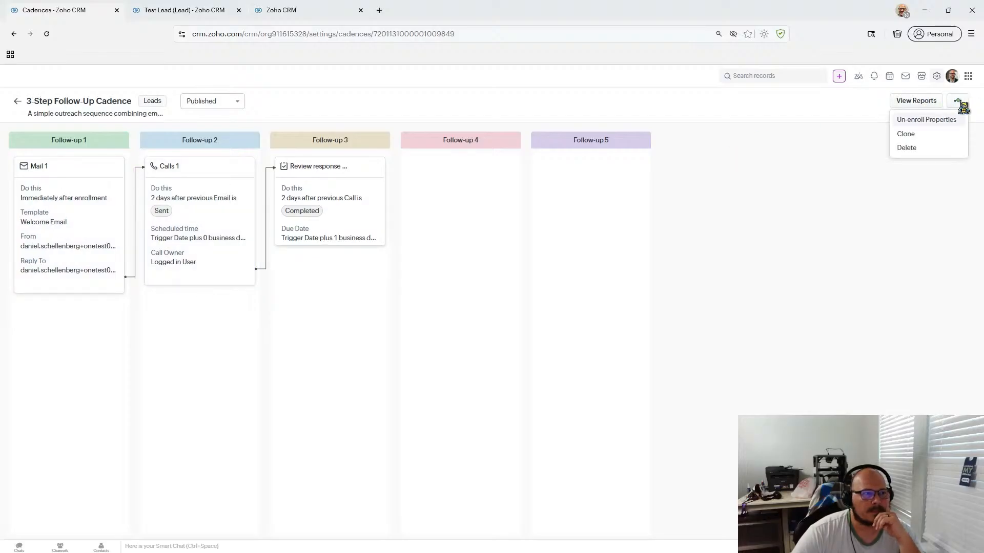
pyautogui.click(854, 163)
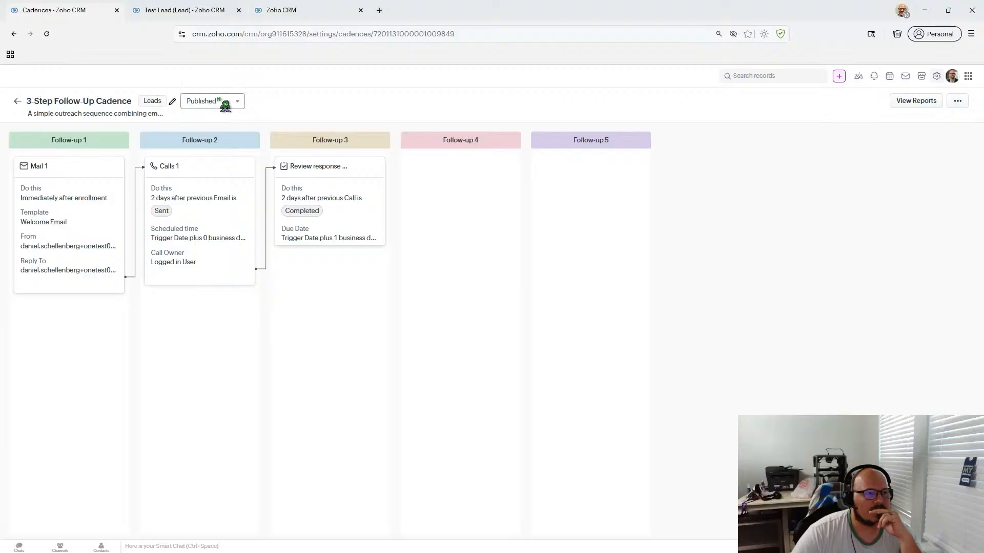
pyautogui.click(173, 102)
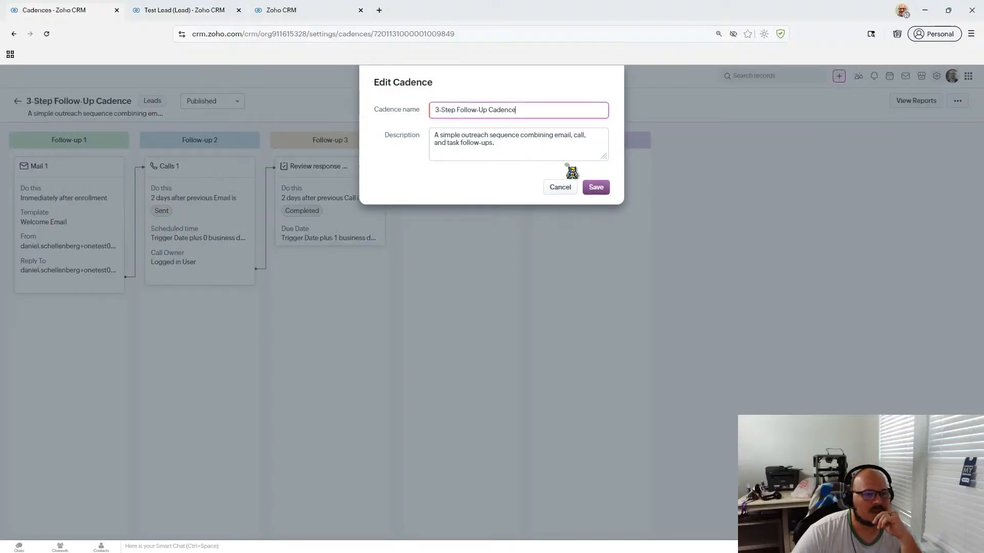
pyautogui.click(575, 188)
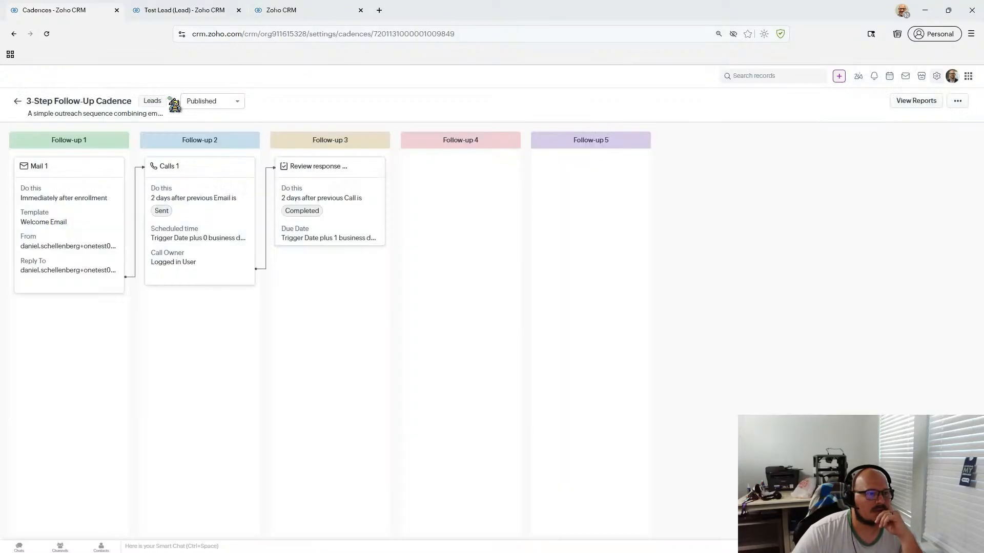
pyautogui.click(228, 104)
pyautogui.click(226, 133)
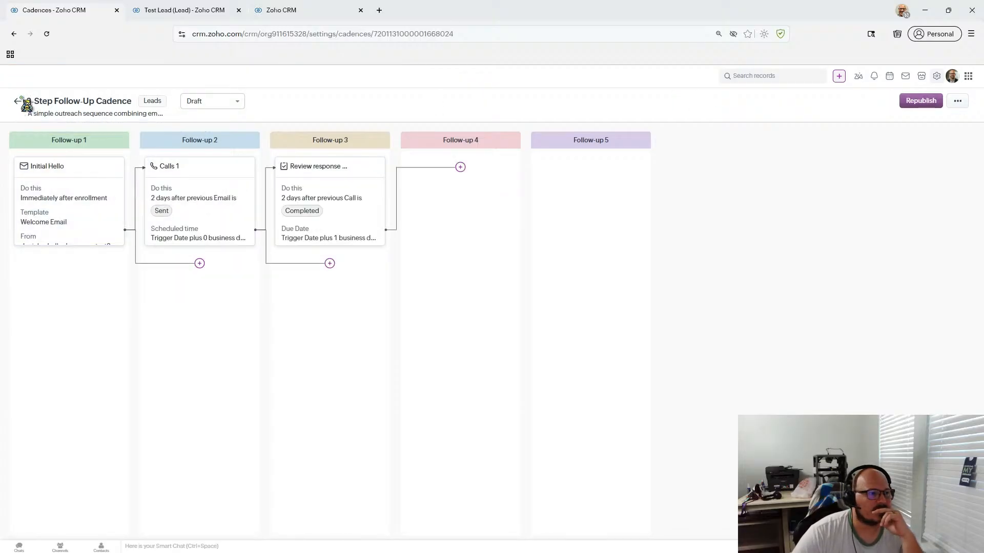
pyautogui.click(25, 104)
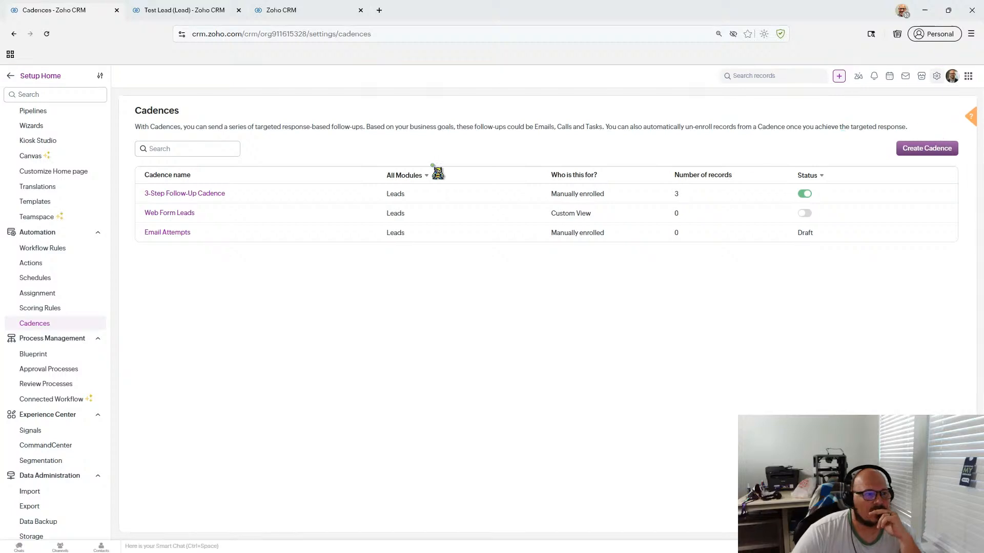
# - Open the Email Attempts cadence and dismiss the new-step choices without adding a step
pyautogui.click(173, 234)
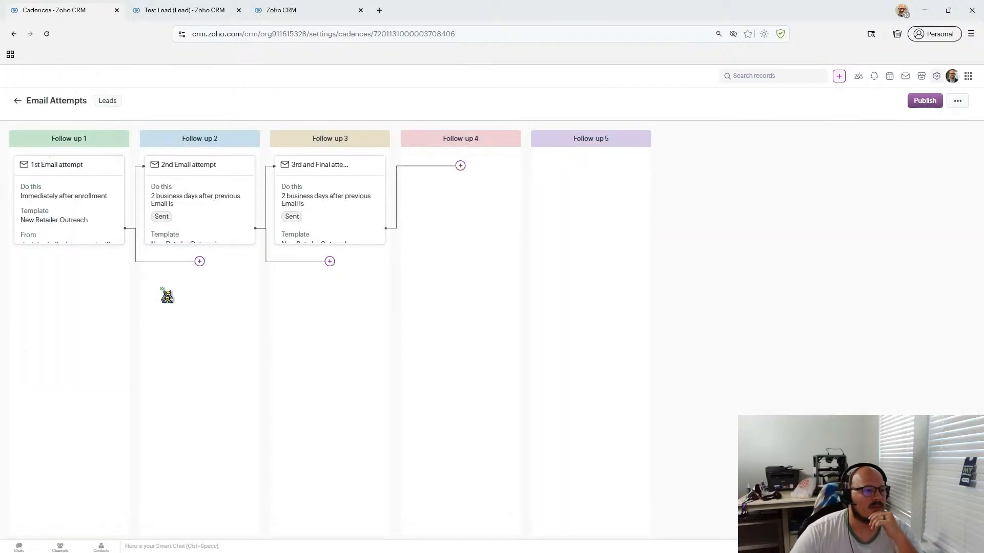
pyautogui.click(200, 261)
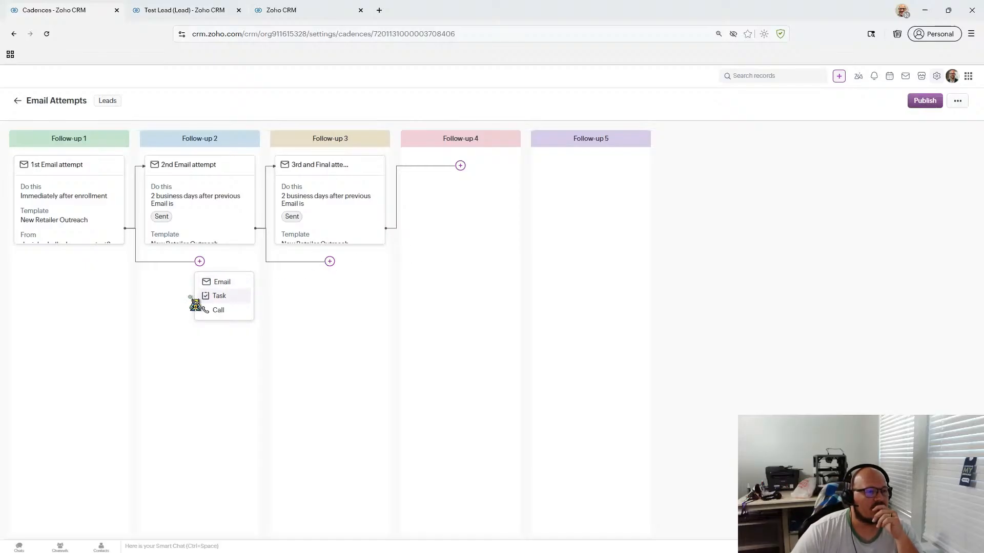
pyautogui.click(157, 299)
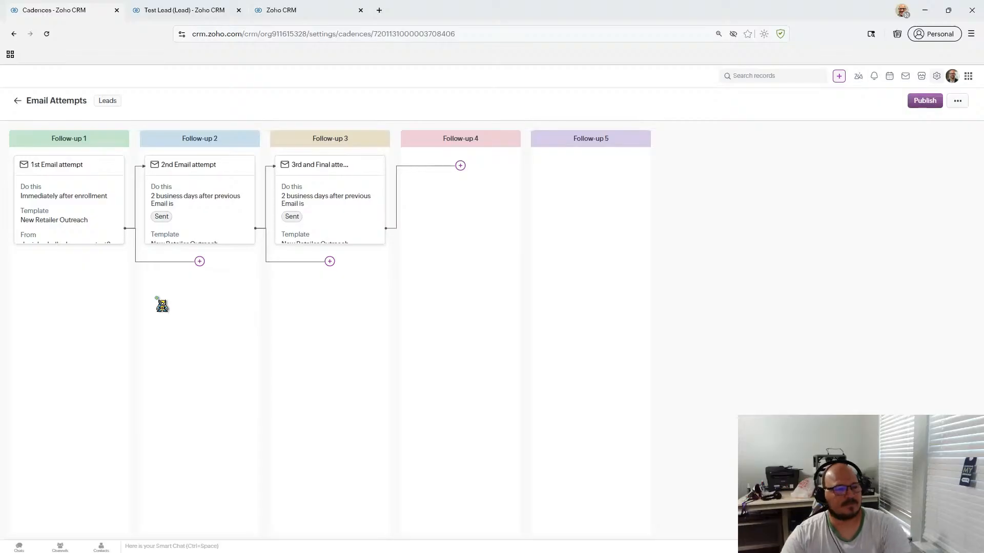
# - Bring up the Test Lead lead record's browser tab
pyautogui.click(226, 13)
pyautogui.click(283, 15)
pyautogui.click(203, 15)
# - Scroll through the Test Lead record's outreach, cadence and email history
pyautogui.scroll(-8, 572, 343)
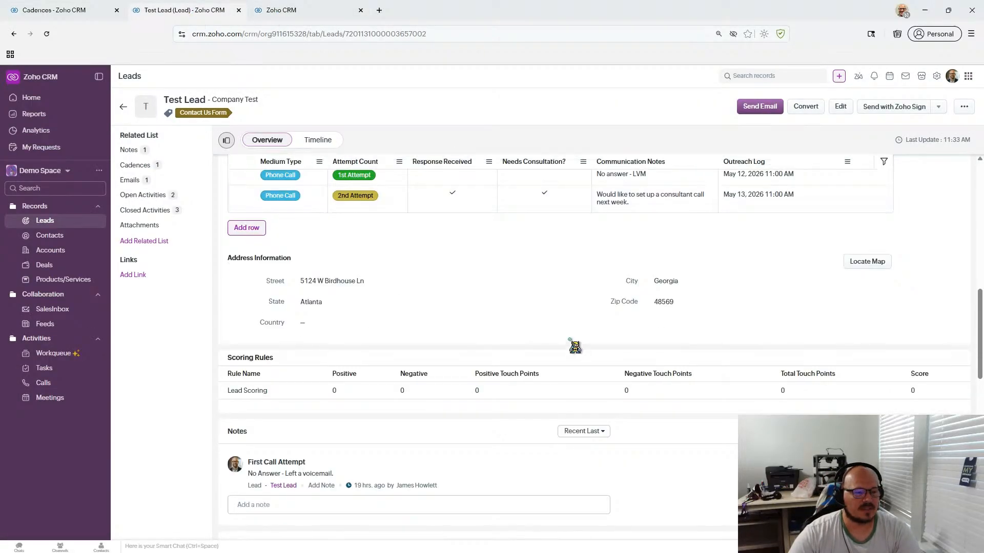
pyautogui.scroll(4, 570, 342)
pyautogui.scroll(-3, 569, 342)
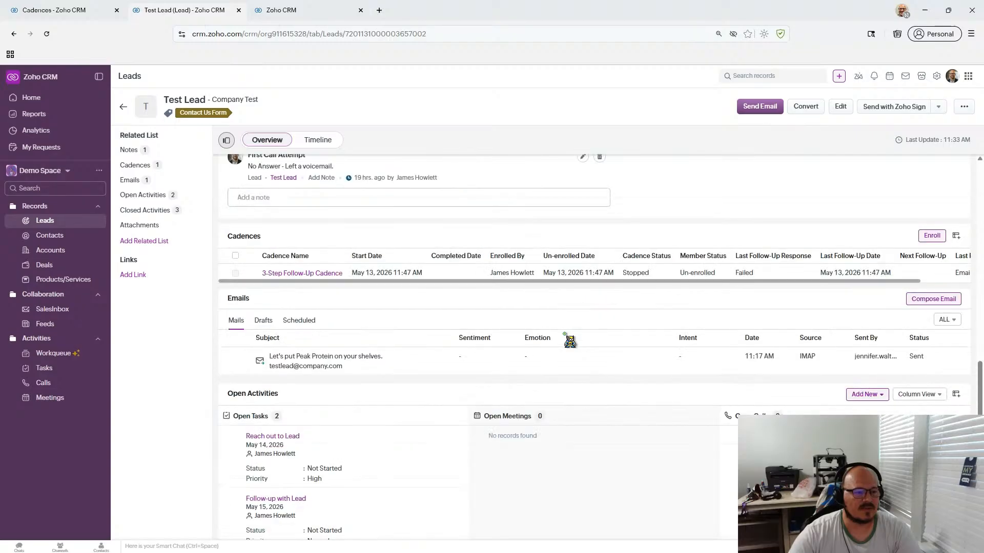
pyautogui.scroll(9, 569, 342)
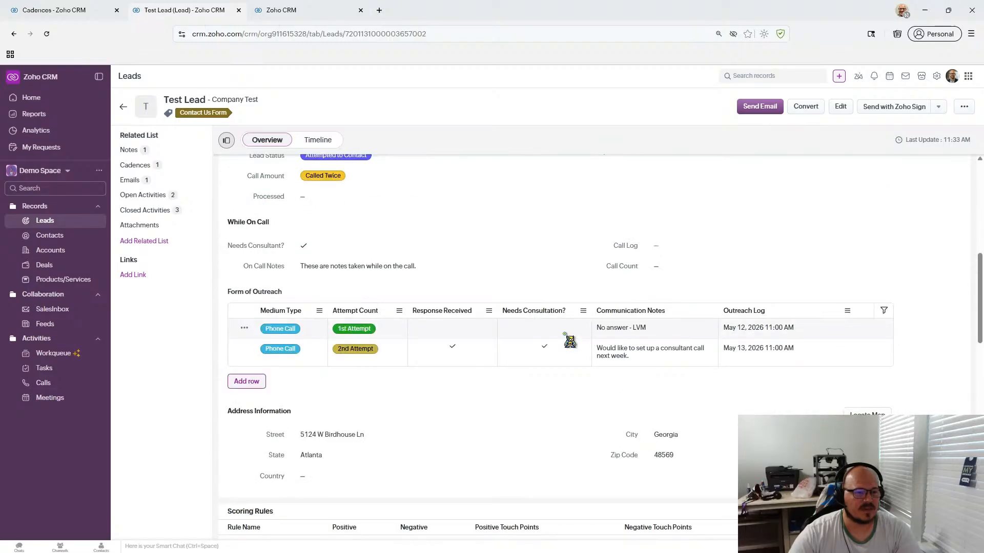
pyautogui.scroll(3, 569, 342)
pyautogui.scroll(1, 570, 341)
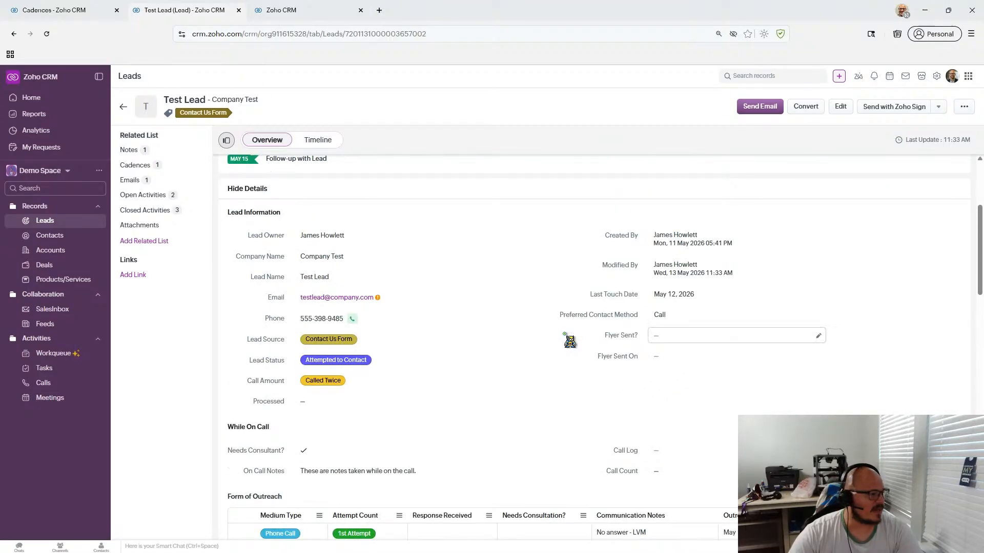
pyautogui.scroll(1, 570, 342)
pyautogui.scroll(-2, 570, 342)
pyautogui.scroll(3, 570, 342)
pyautogui.scroll(-7, 570, 341)
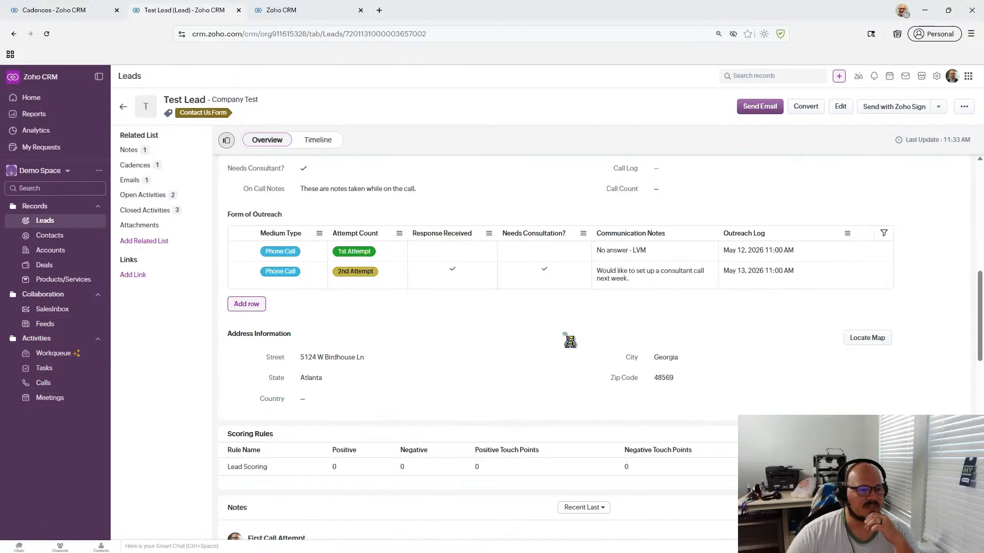
pyautogui.scroll(3, 570, 342)
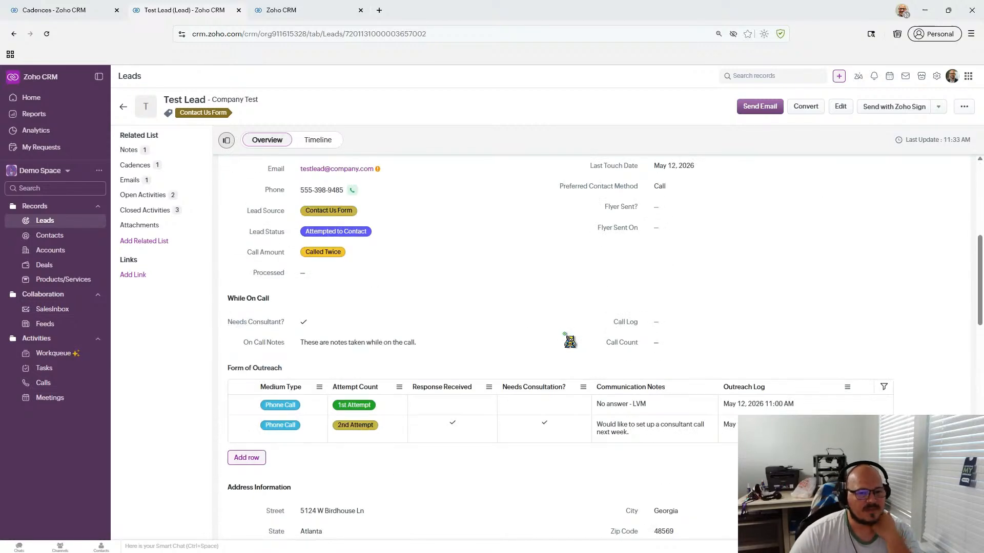
pyautogui.scroll(3, 569, 342)
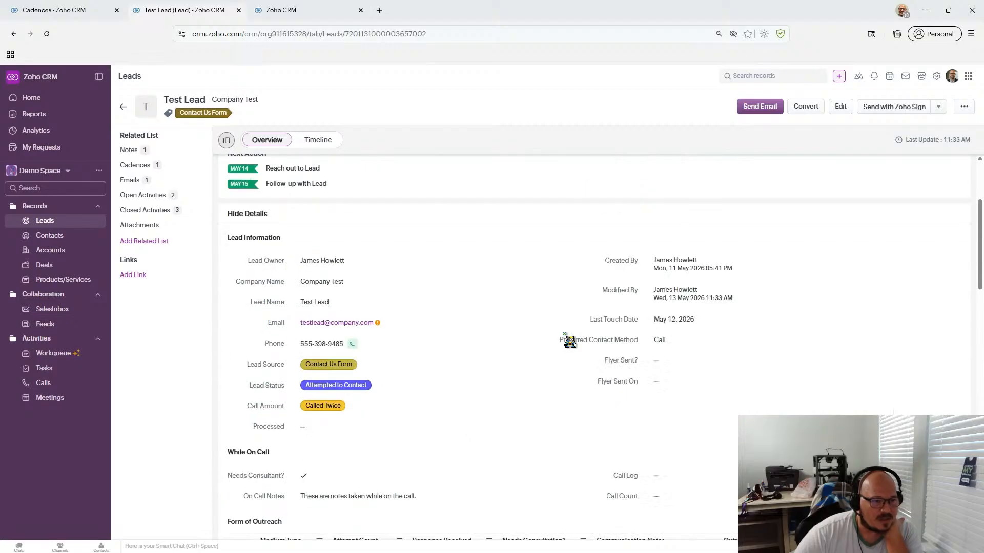
pyautogui.scroll(-5, 569, 342)
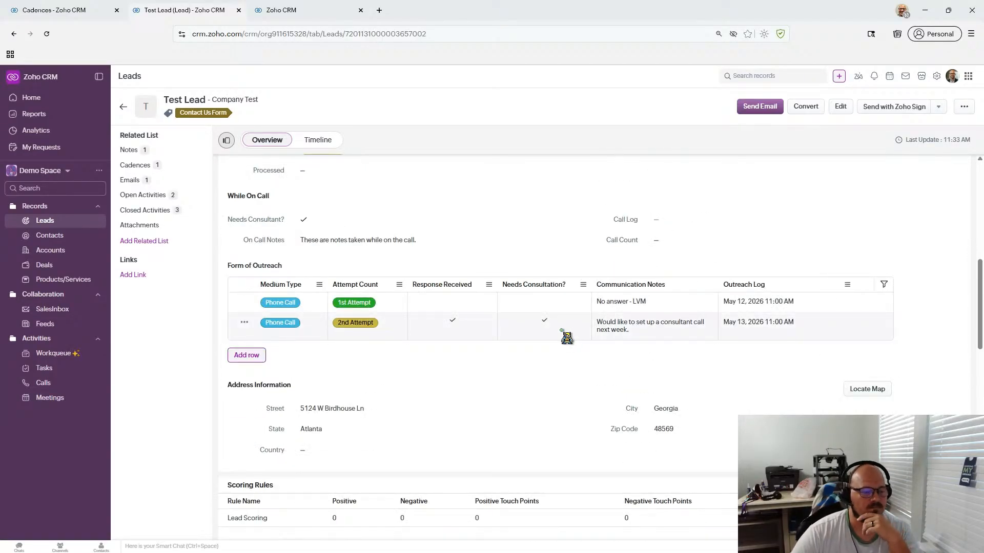
pyautogui.scroll(-5, 566, 337)
pyautogui.scroll(-4, 566, 337)
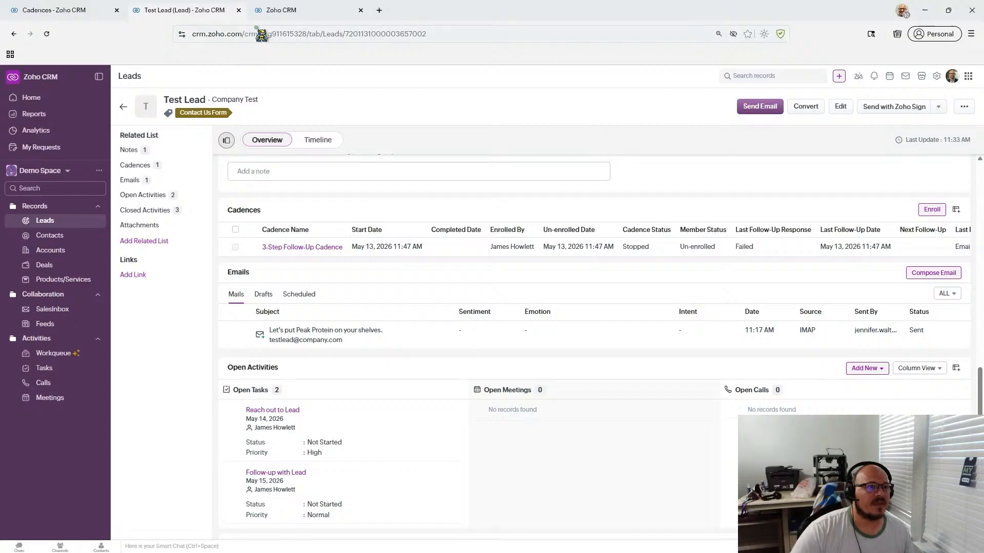
# - Return to the Cadences tab showing the Email Attempts cadence
pyautogui.hotkey('ctrl', 'Tab')
pyautogui.scroll(-1, 514, 298)
pyautogui.click(70, 10)
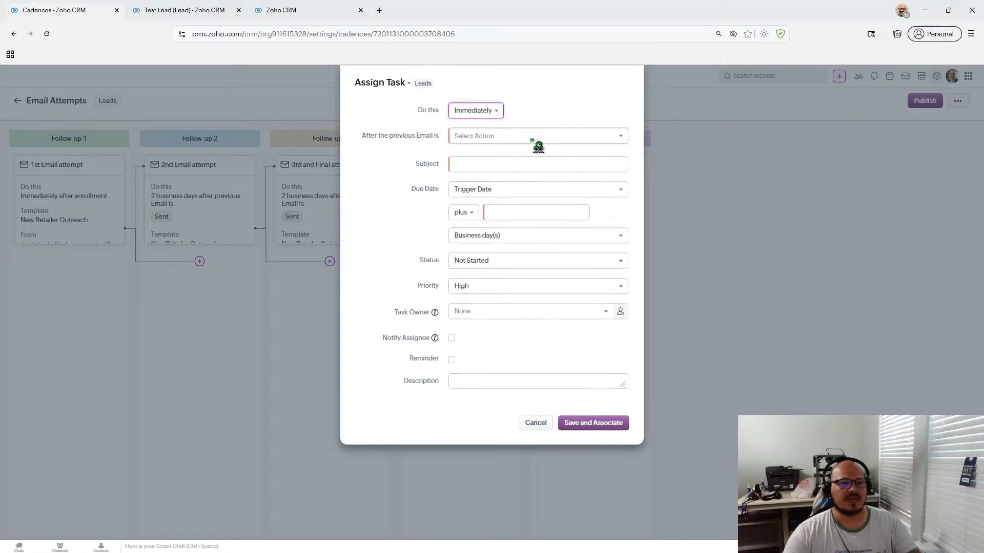
# - Add a task step that runs 2 Business Day(s) after the previous email
pyautogui.click(533, 136)
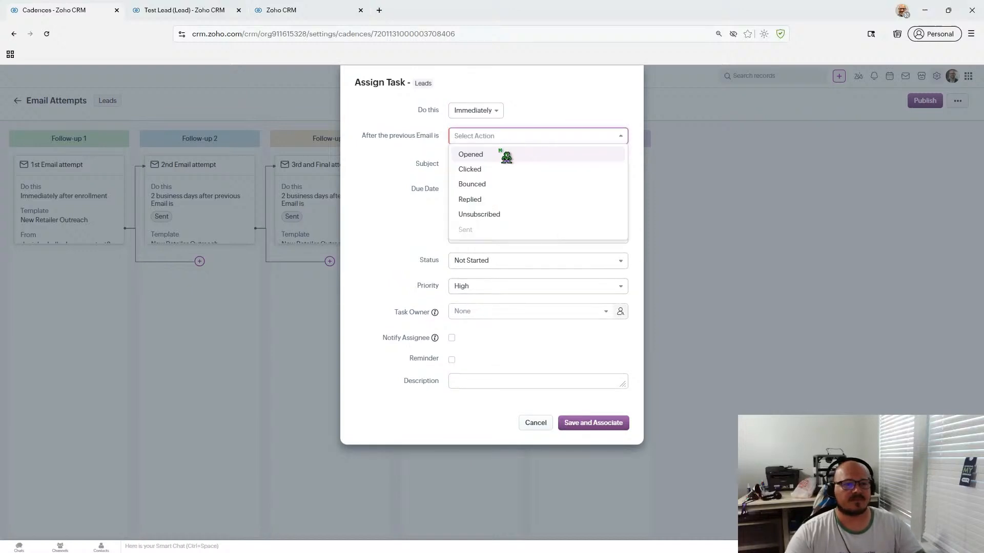
pyautogui.click(425, 153)
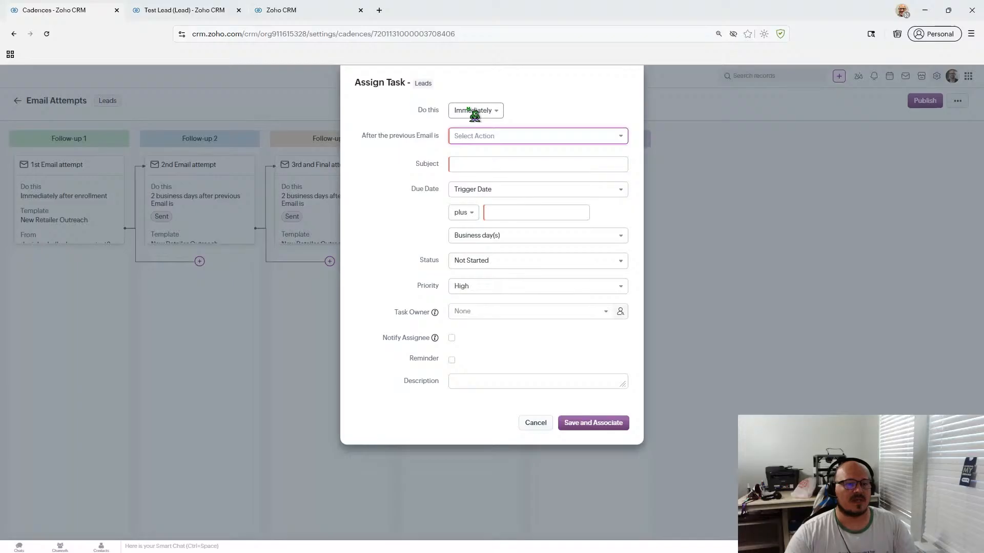
pyautogui.click(518, 137)
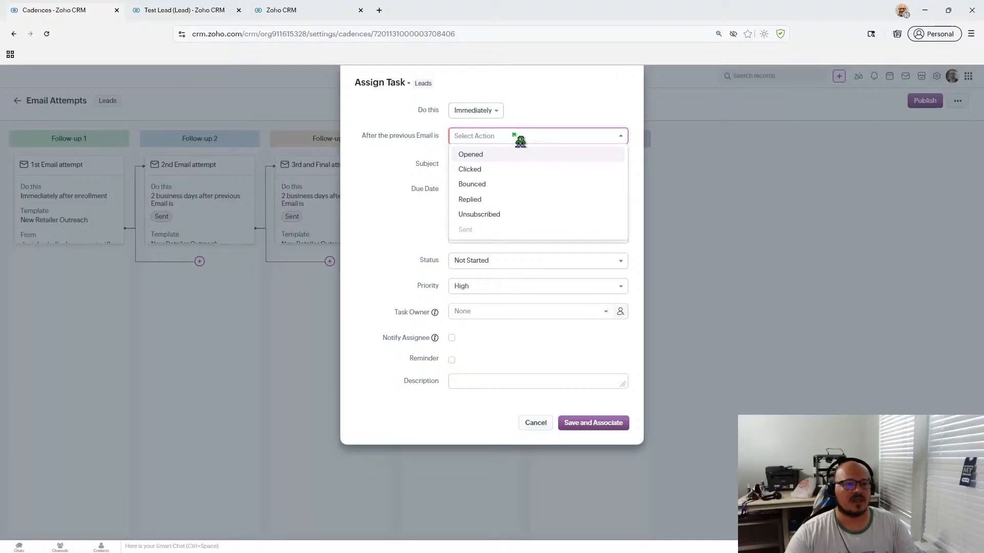
pyautogui.click(495, 112)
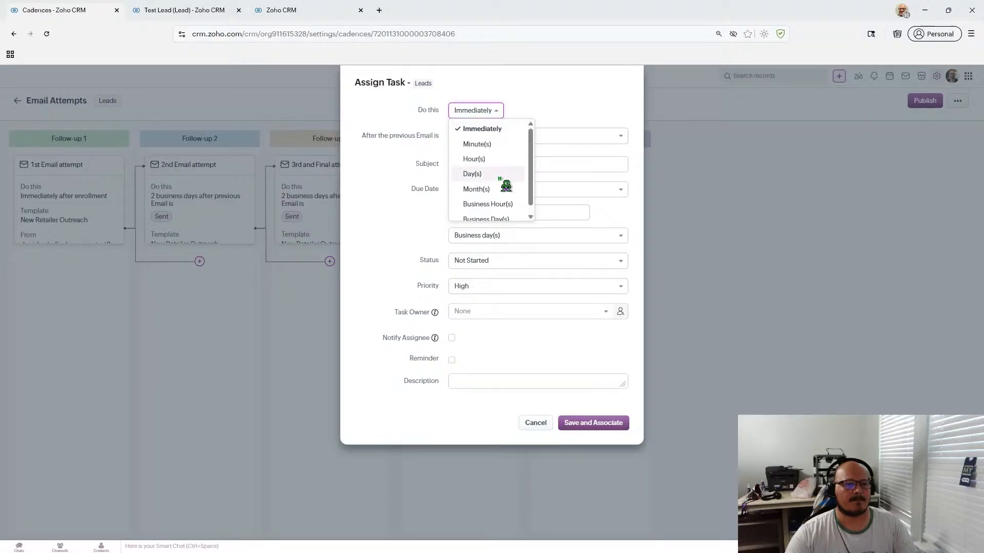
pyautogui.click(505, 161)
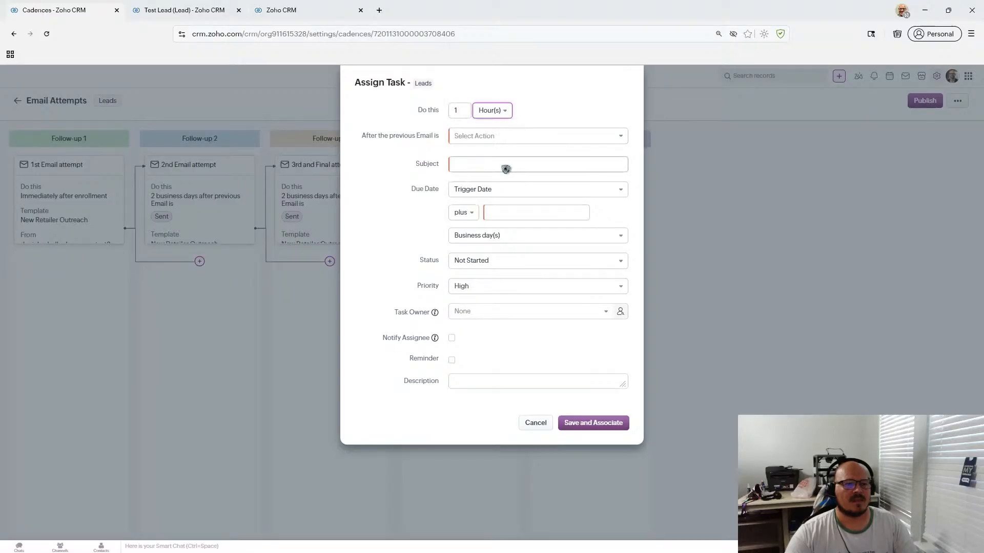
pyautogui.click(506, 110)
pyautogui.click(457, 110)
pyautogui.press('BackSpace')
pyautogui.write('2')
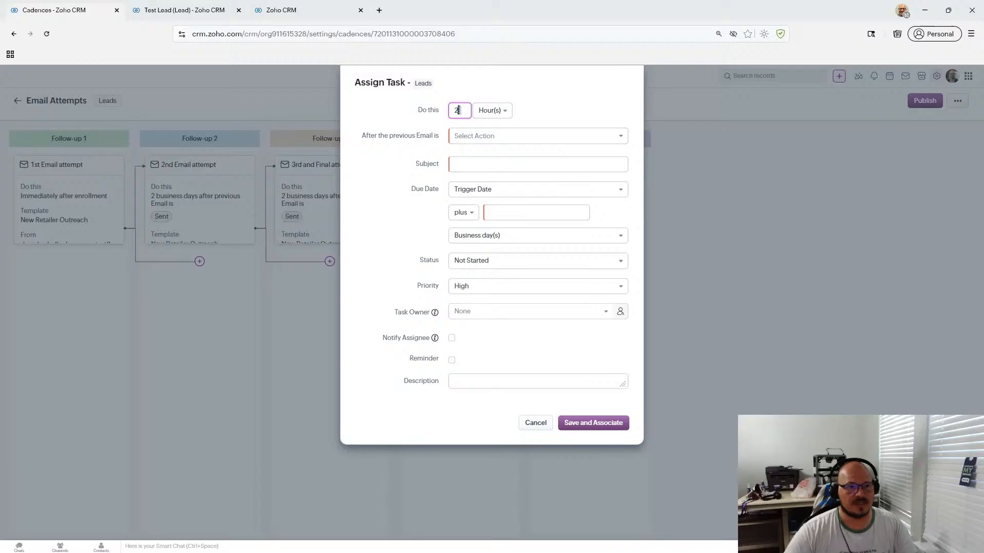
pyautogui.click(507, 110)
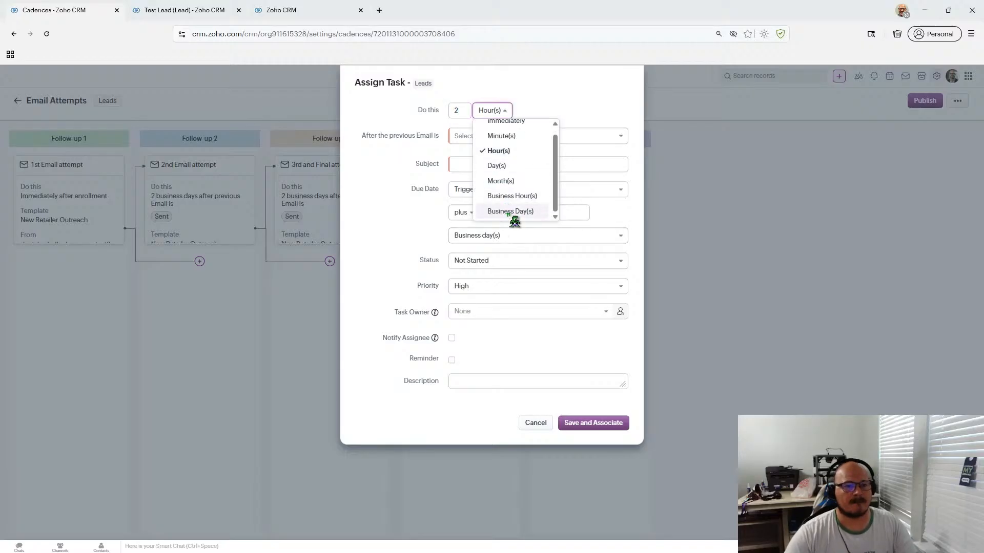
pyautogui.click(510, 211)
pyautogui.click(484, 138)
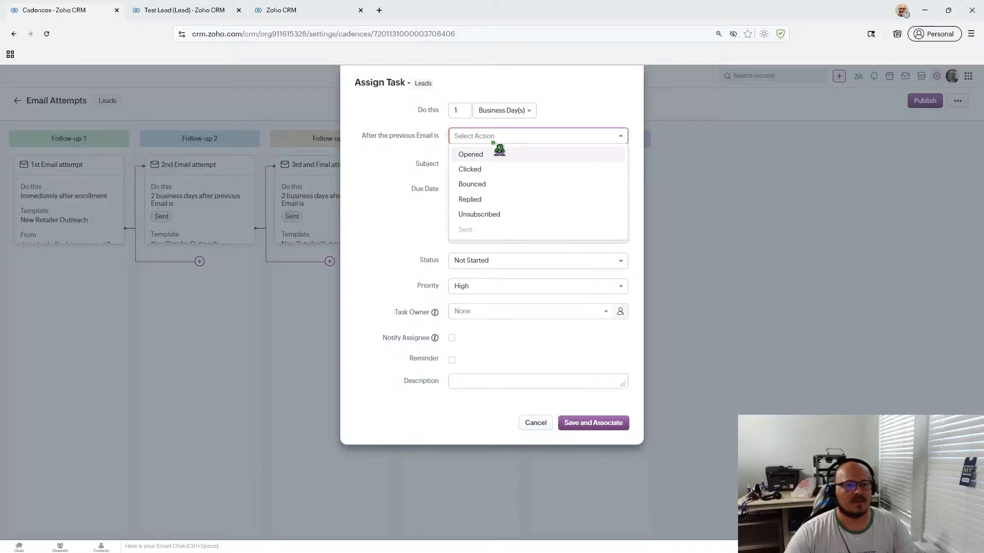
pyautogui.doubleClick(456, 109)
pyautogui.write('2')
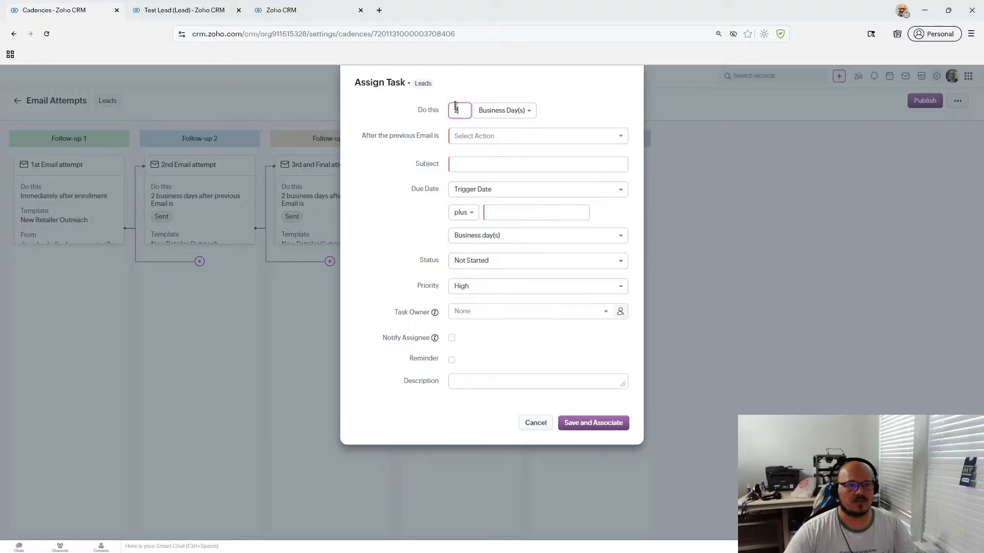
# - Trigger the task on Opened, Clicked, Bounced, Replied and Unsubscribed email responses
pyautogui.click(469, 134)
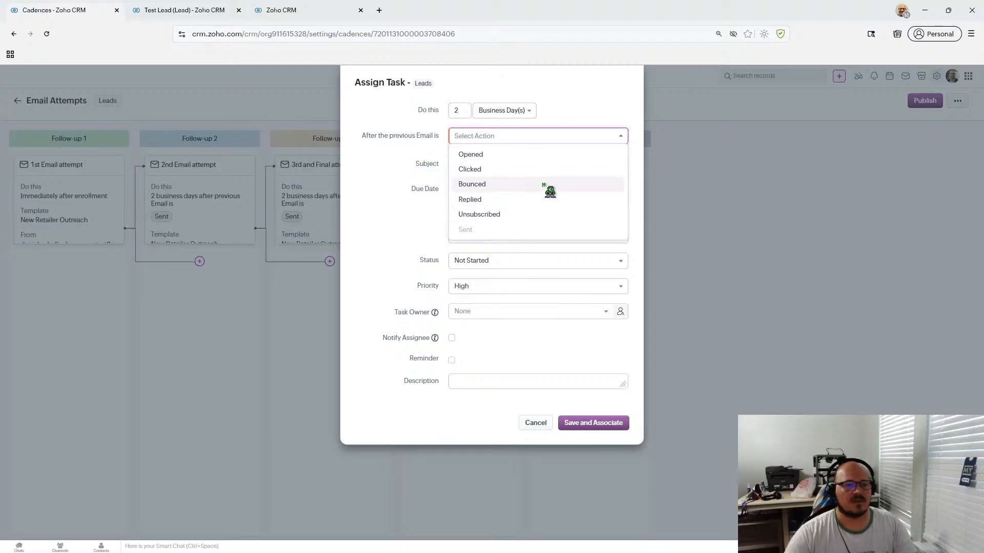
pyautogui.click(550, 159)
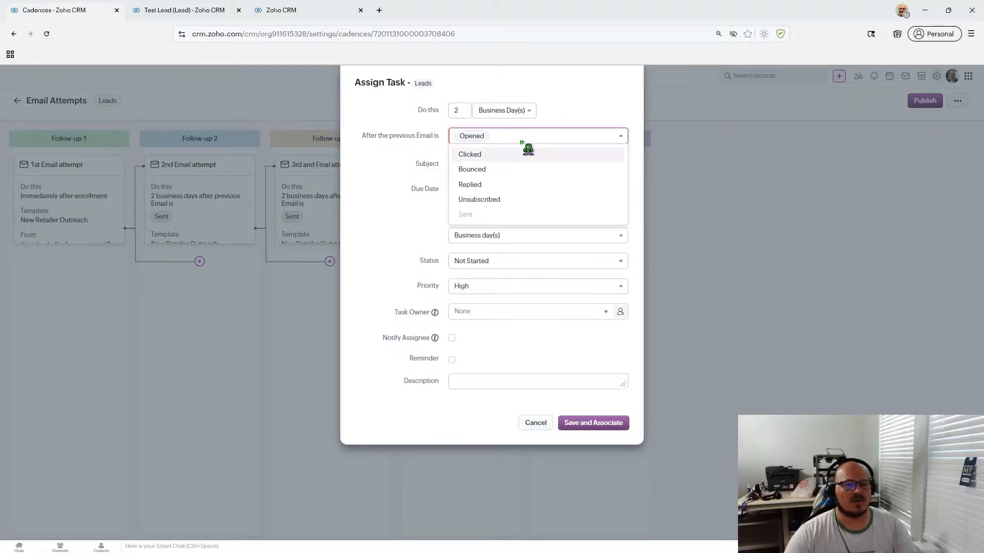
pyautogui.click(518, 156)
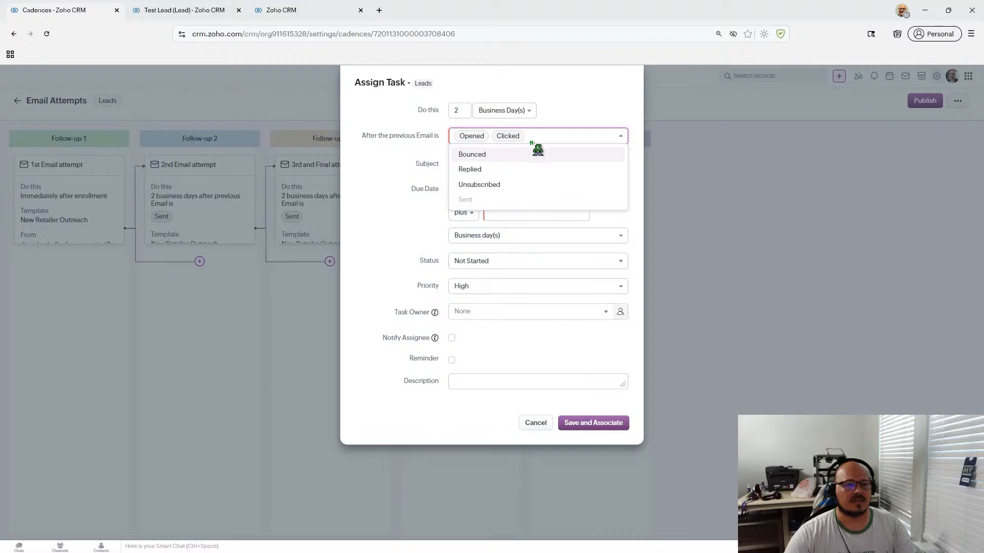
pyautogui.click(531, 160)
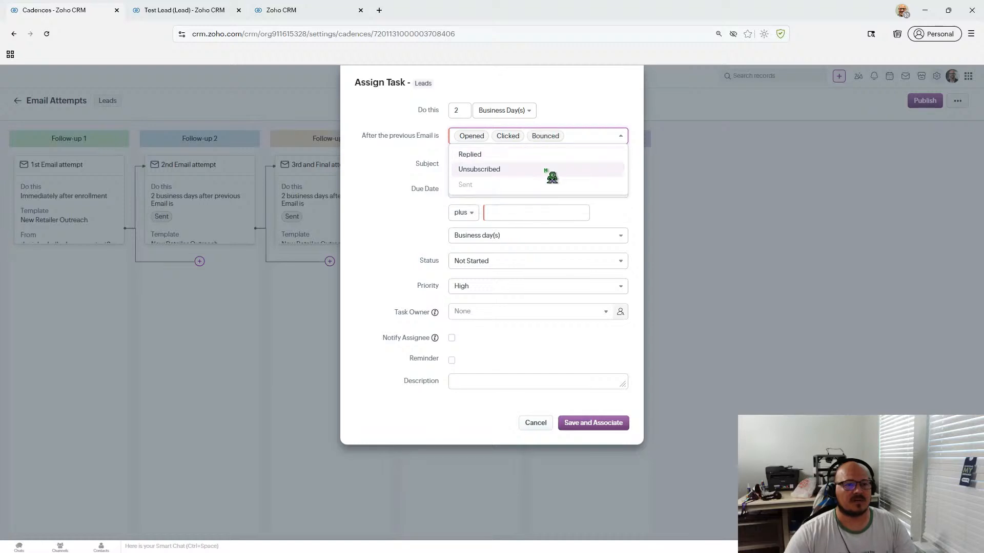
pyautogui.click(546, 156)
pyautogui.click(528, 156)
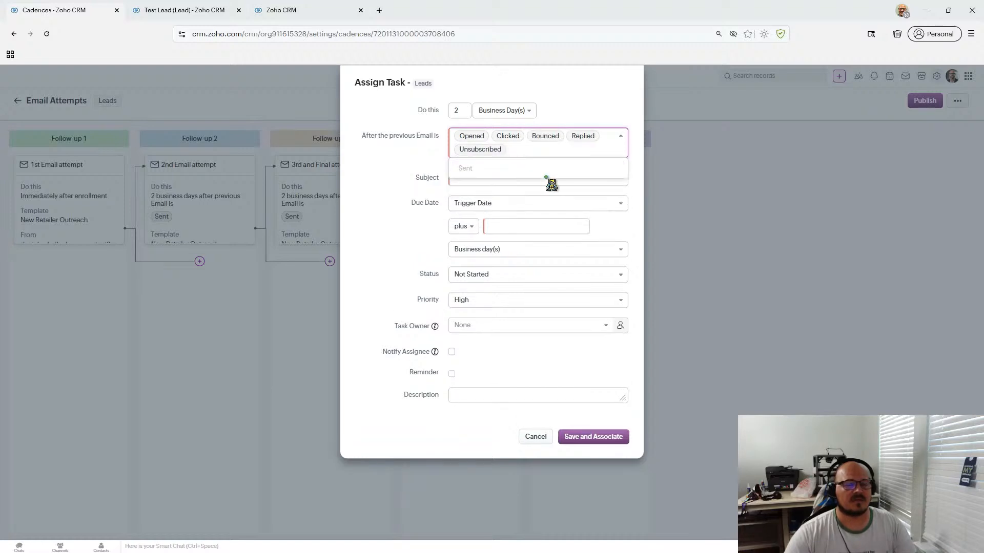
pyautogui.click(418, 205)
# - Enter the task subject 'Review record' and begin the description
pyautogui.click(473, 183)
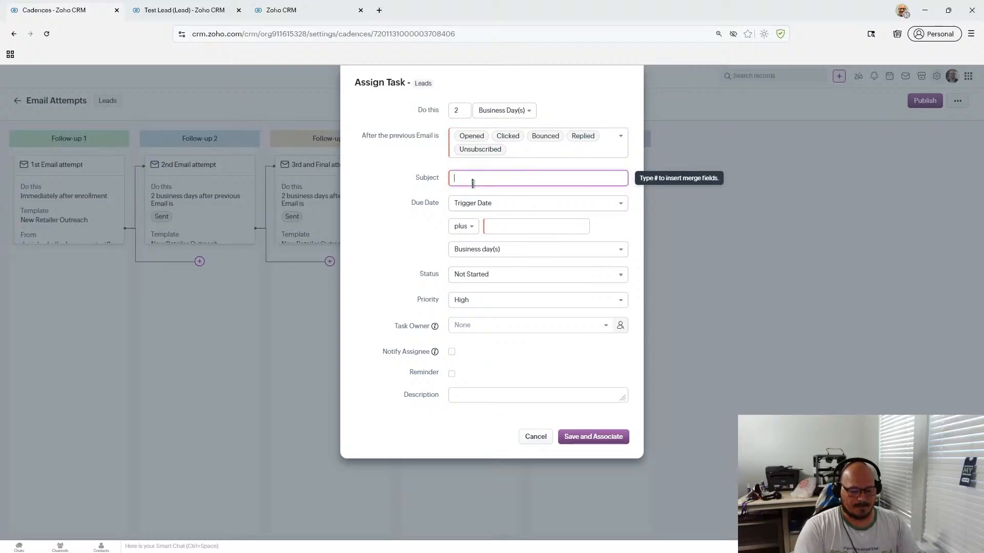
pyautogui.write('Review record')
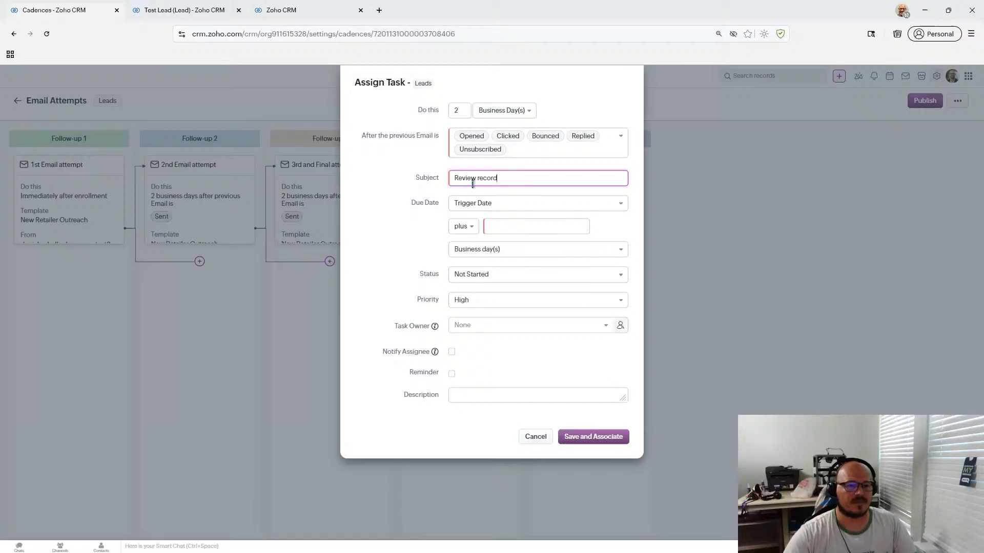
pyautogui.click(471, 395)
pyautogui.write('IU')
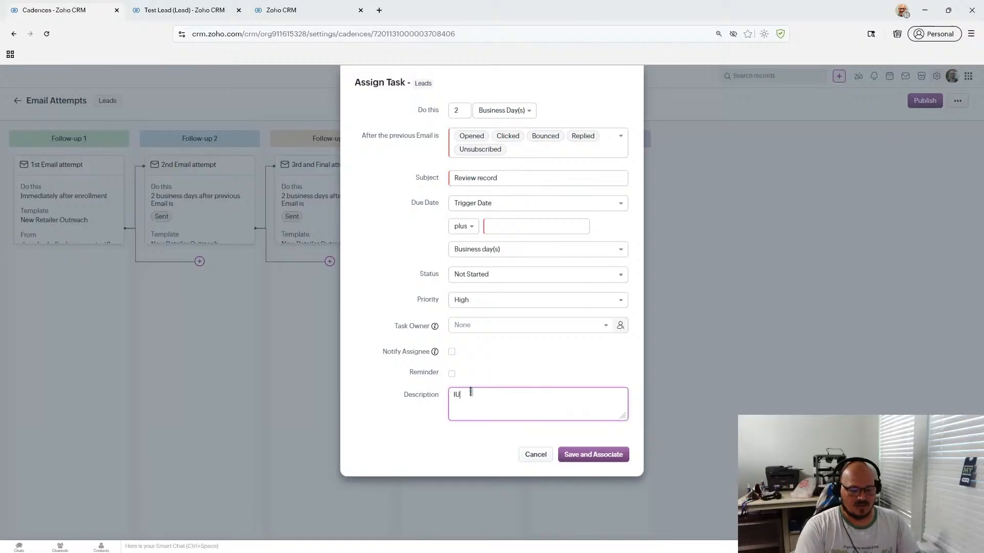
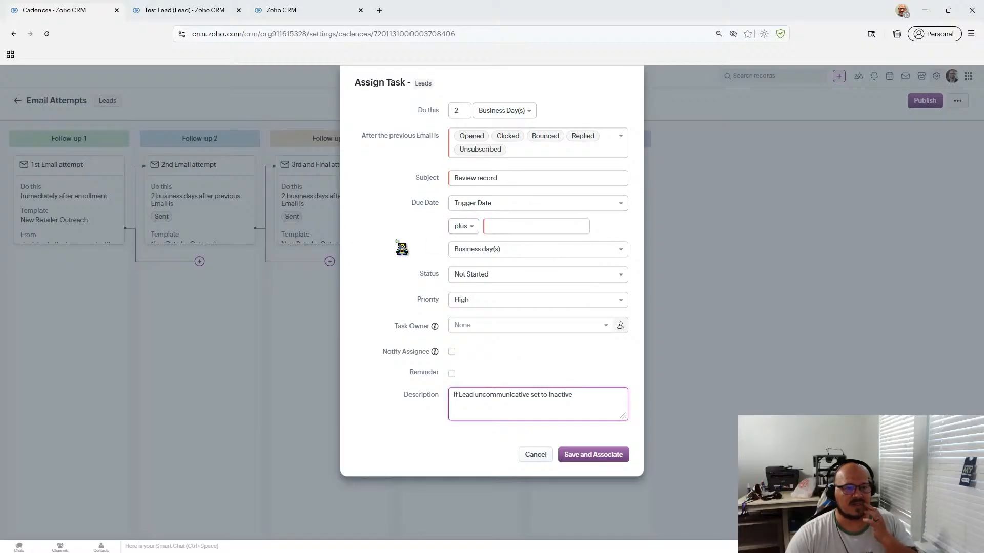
# - Make the Review record task due on the trigger date plus 0 business days, keep High priority, and save it to the cadence
pyautogui.click(495, 226)
pyautogui.write('0')
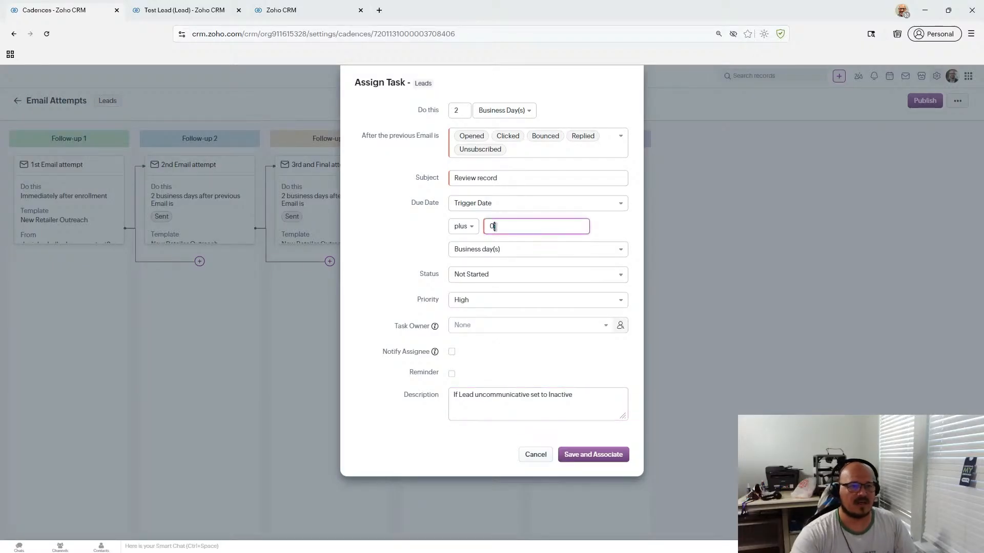
pyautogui.click(397, 238)
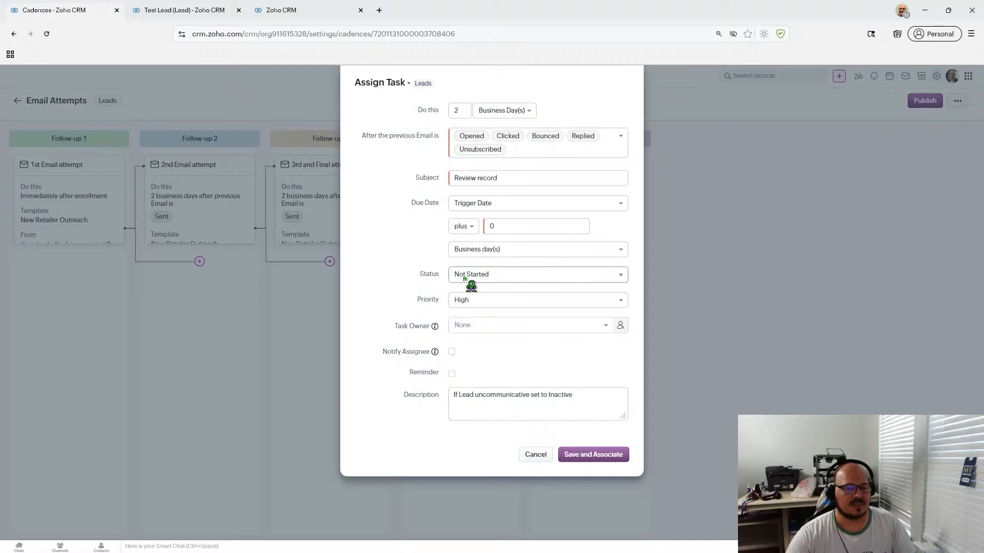
pyautogui.click(505, 306)
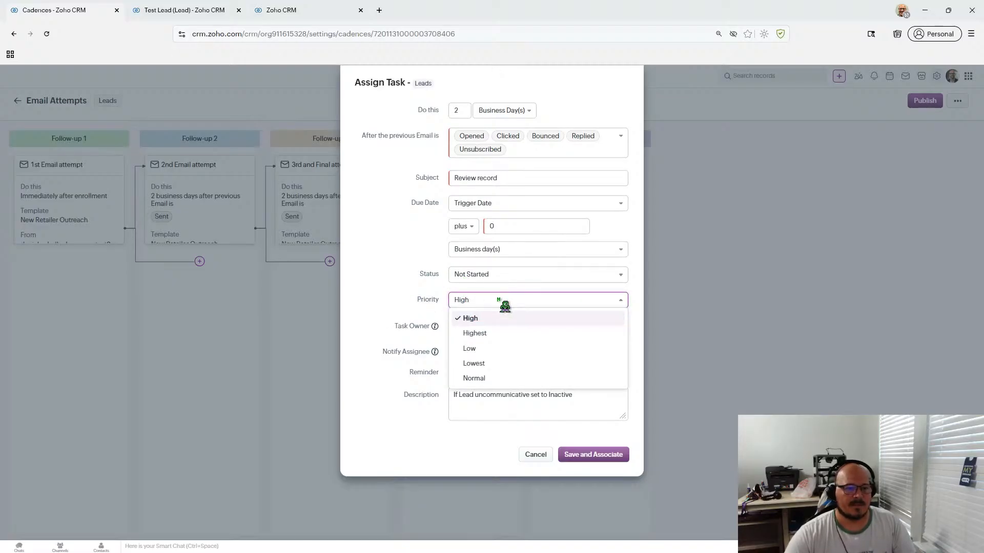
pyautogui.click(390, 300)
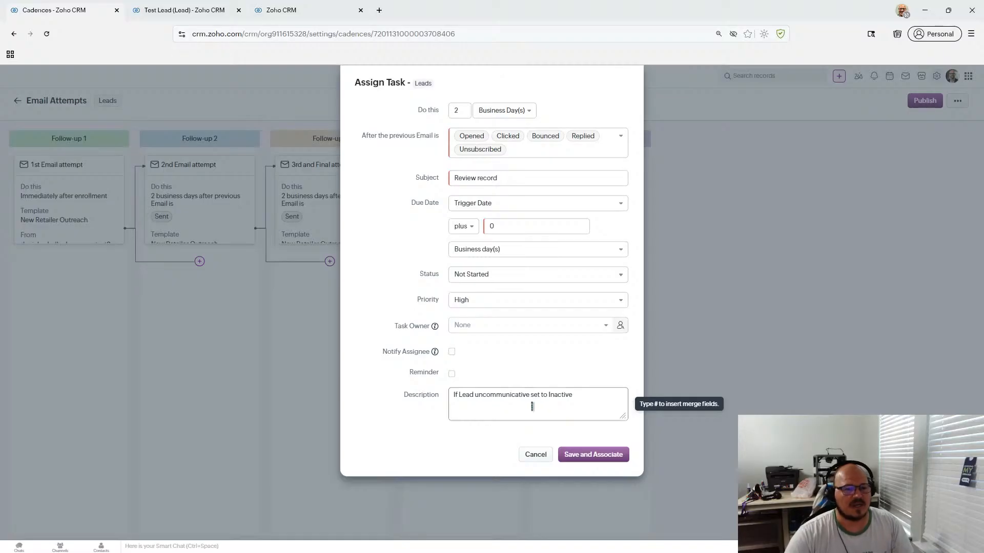
pyautogui.click(589, 454)
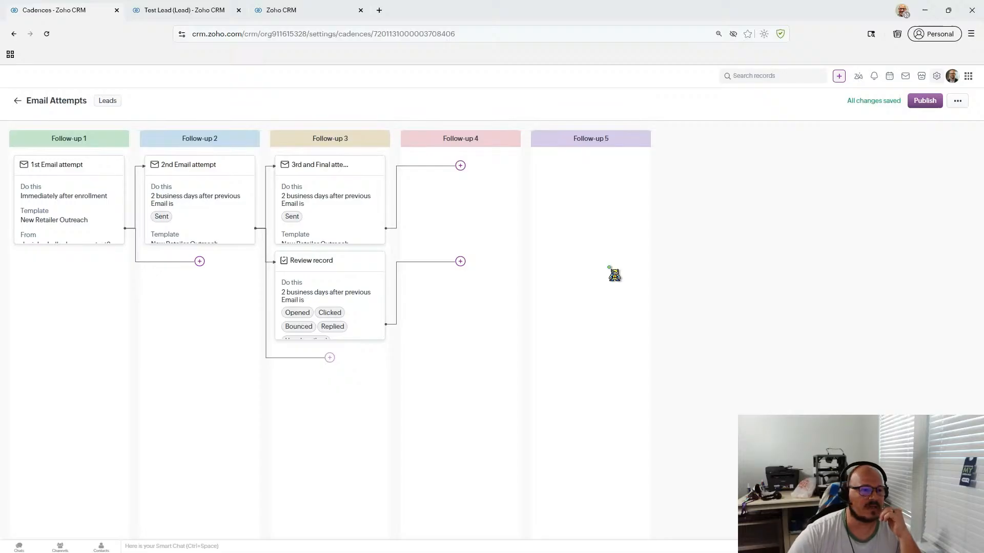
pyautogui.click(308, 16)
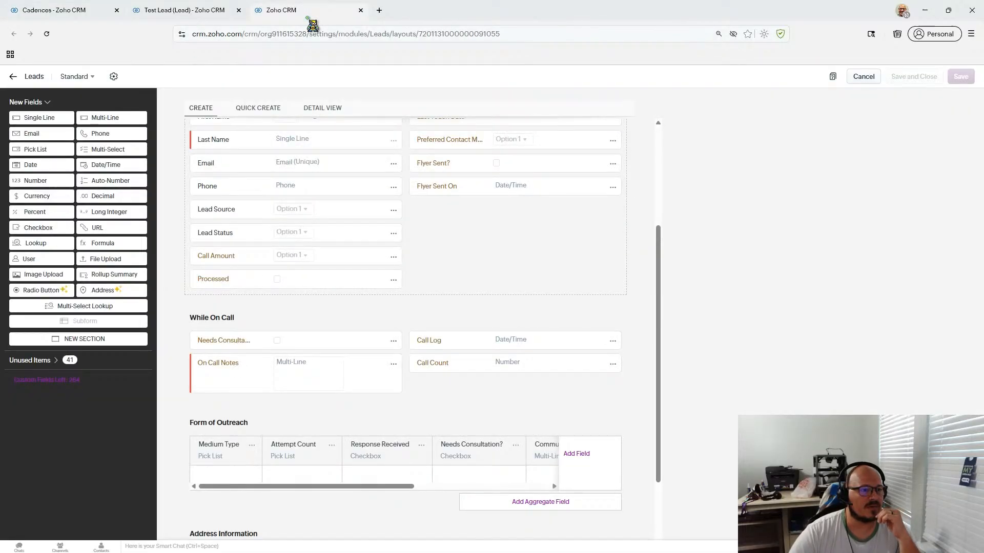
pyautogui.click(189, 13)
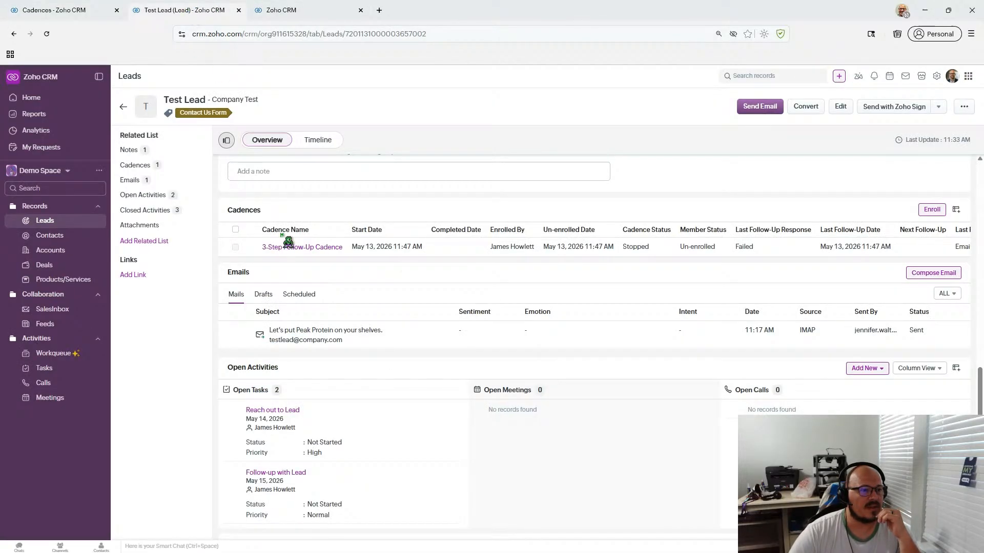
pyautogui.scroll(10, 276, 241)
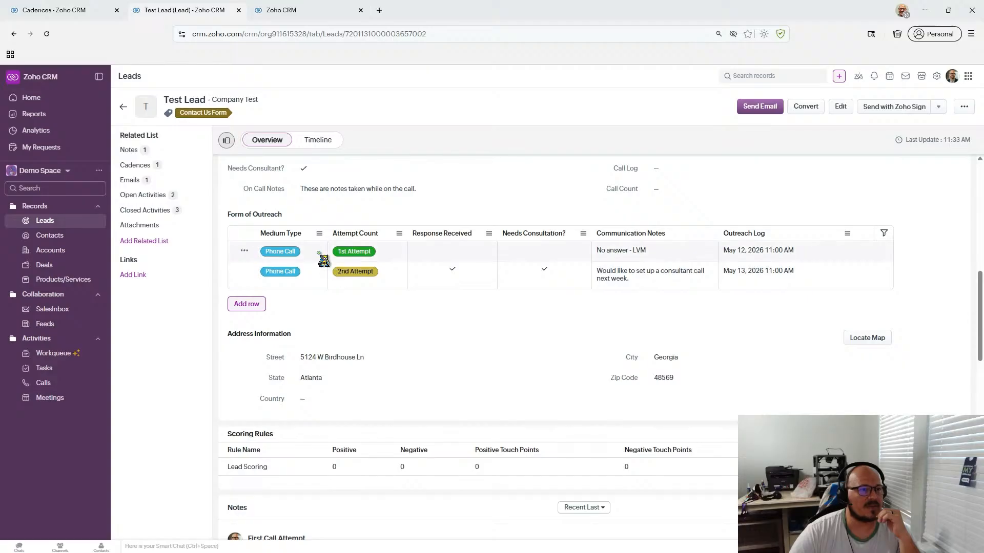
pyautogui.click(79, 10)
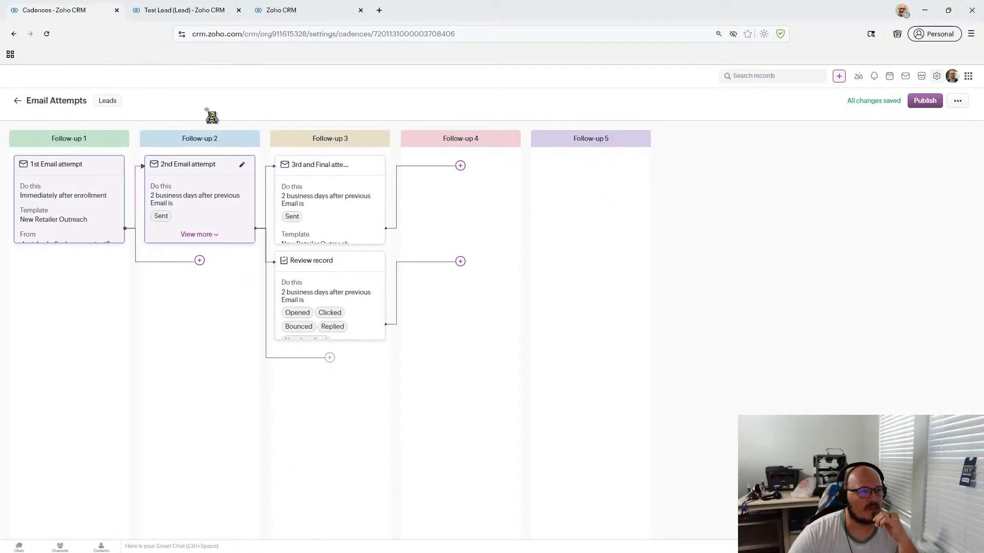
pyautogui.click(308, 11)
pyautogui.scroll(2, 331, 318)
pyautogui.scroll(-2, 336, 292)
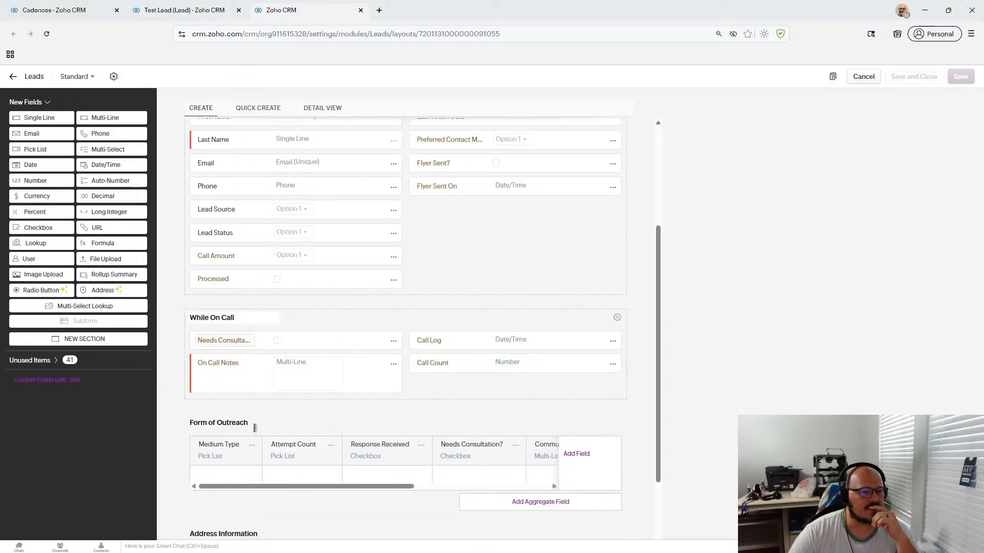
pyautogui.scroll(-2, 338, 421)
pyautogui.scroll(10, 338, 404)
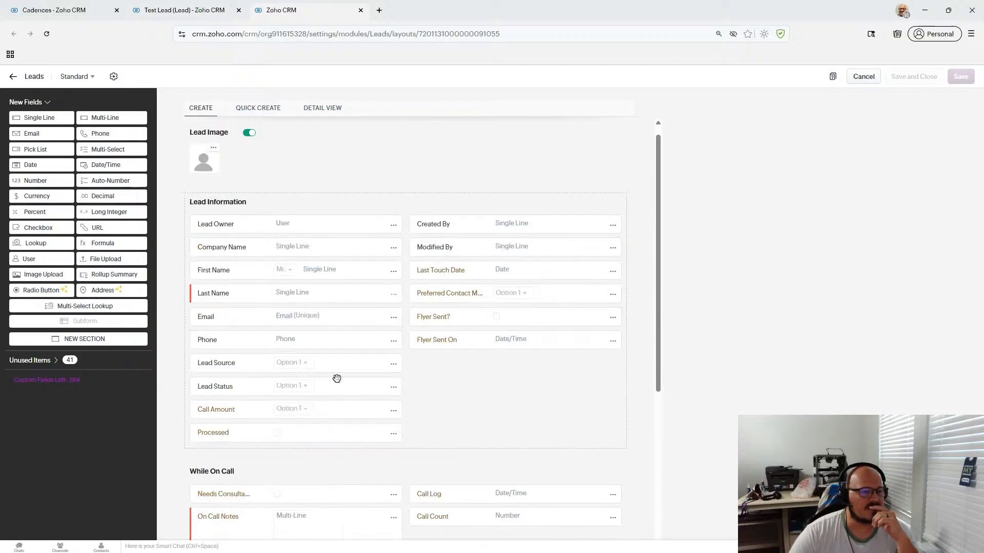
pyautogui.click(163, 11)
pyautogui.scroll(4, 358, 333)
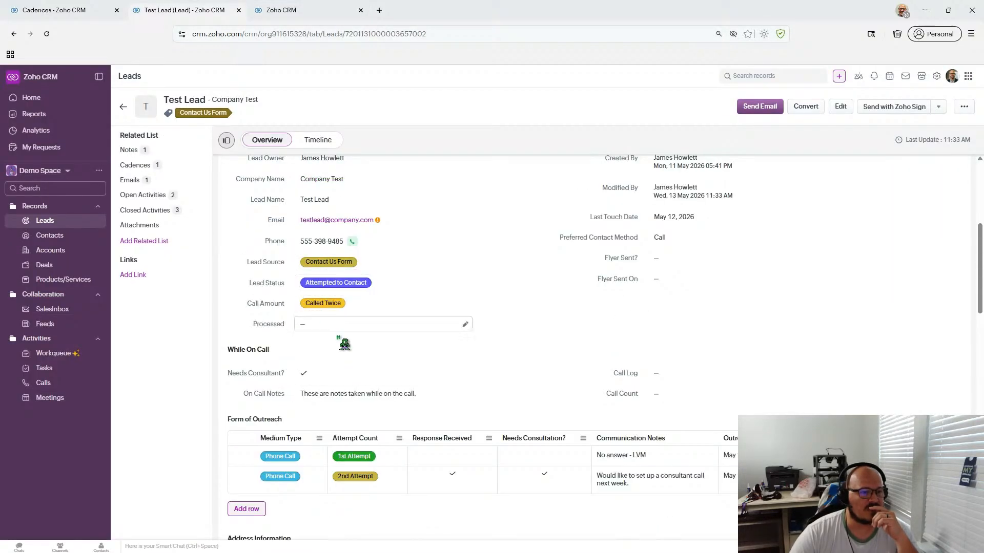
pyautogui.scroll(-1, 385, 335)
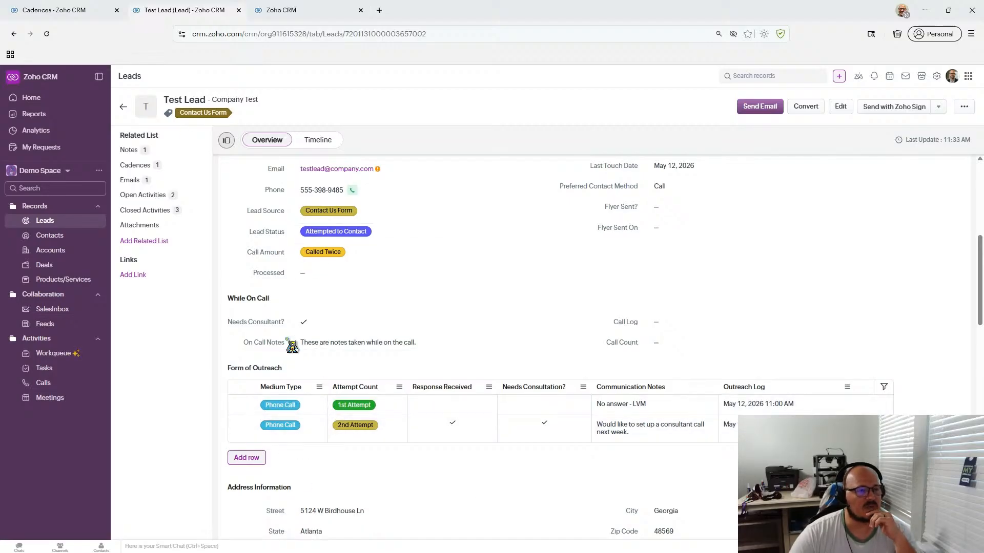
pyautogui.click(89, 17)
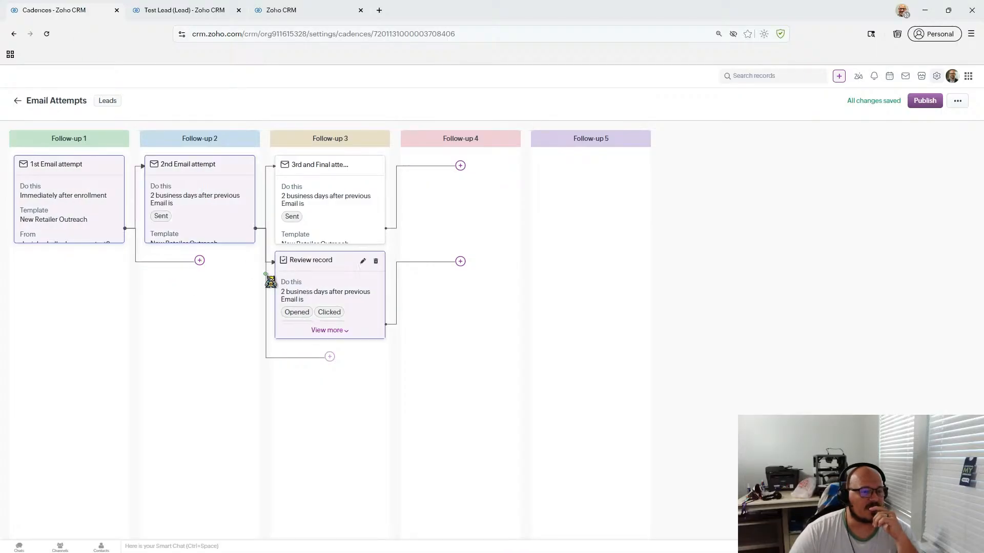
# - Publish the Email Attempts cadence and return to the Test Lead record's cadence history
pyautogui.click(925, 100)
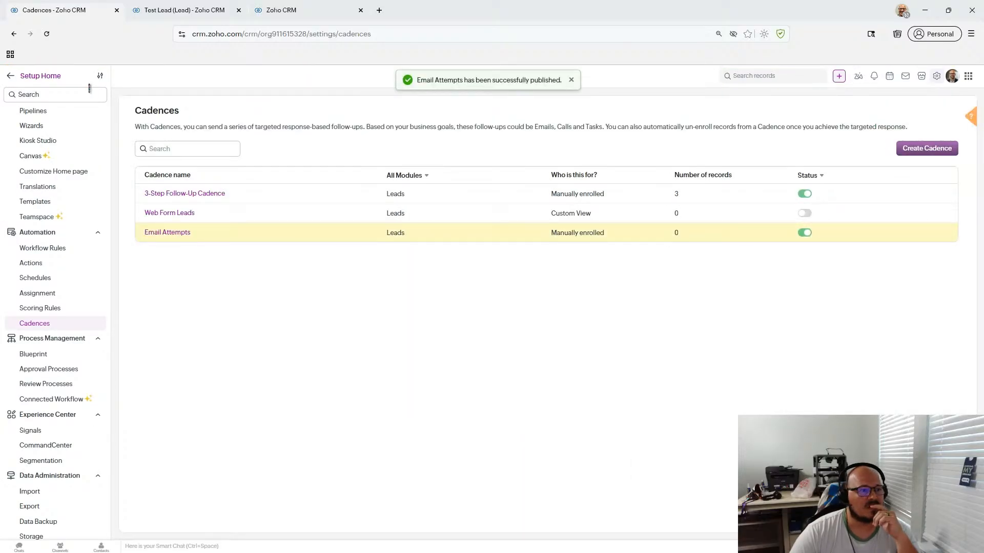
pyautogui.click(172, 11)
pyautogui.scroll(-10, 522, 275)
pyautogui.scroll(4, 523, 275)
pyautogui.scroll(-10, 524, 277)
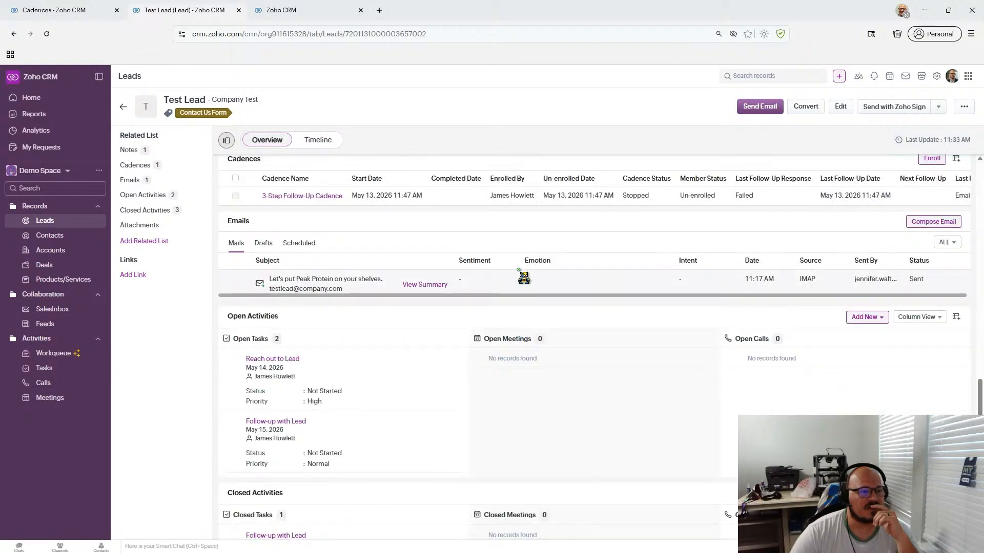
pyautogui.scroll(7, 524, 277)
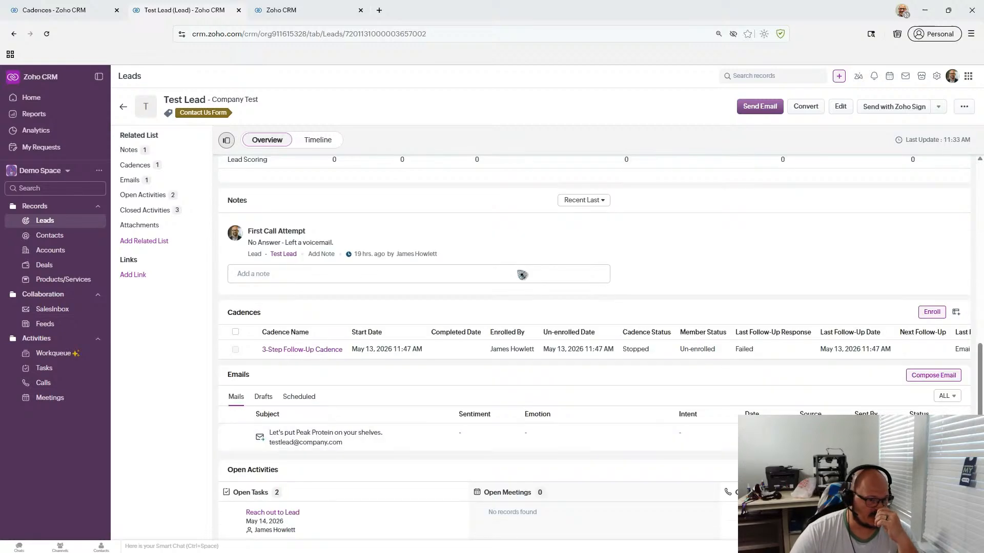
# - Enroll the Test Lead in the Email Attempts cadence and dismiss the confirmation
pyautogui.click(930, 312)
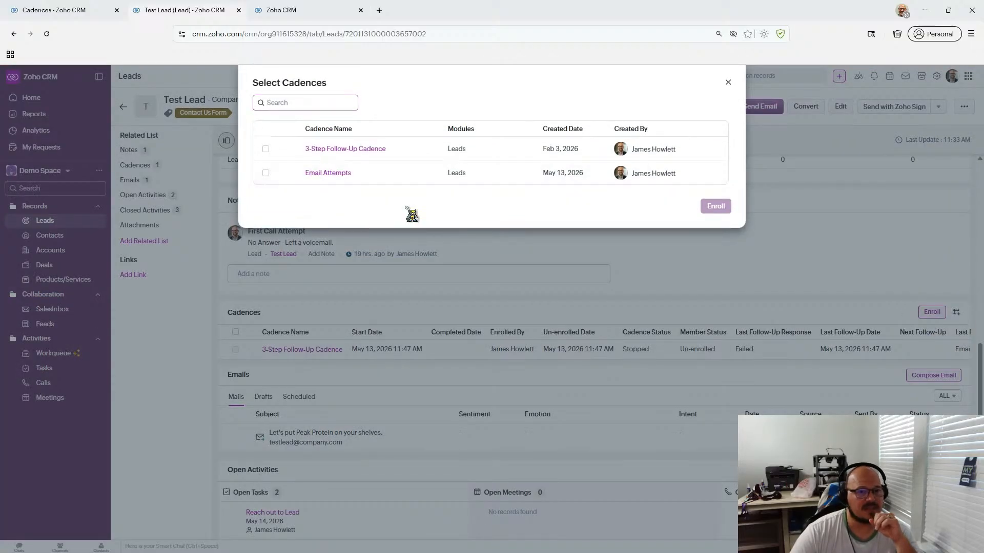
pyautogui.click(265, 173)
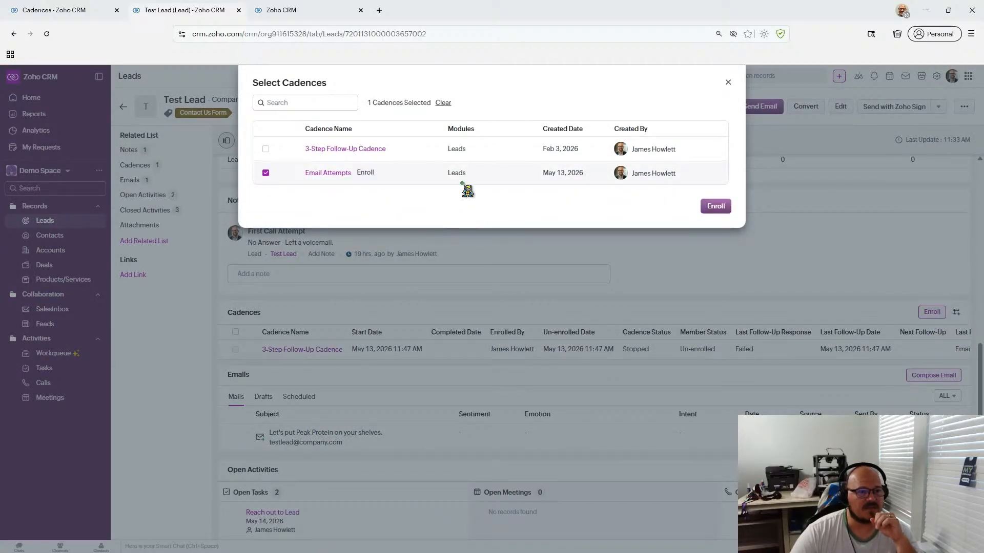
pyautogui.click(716, 207)
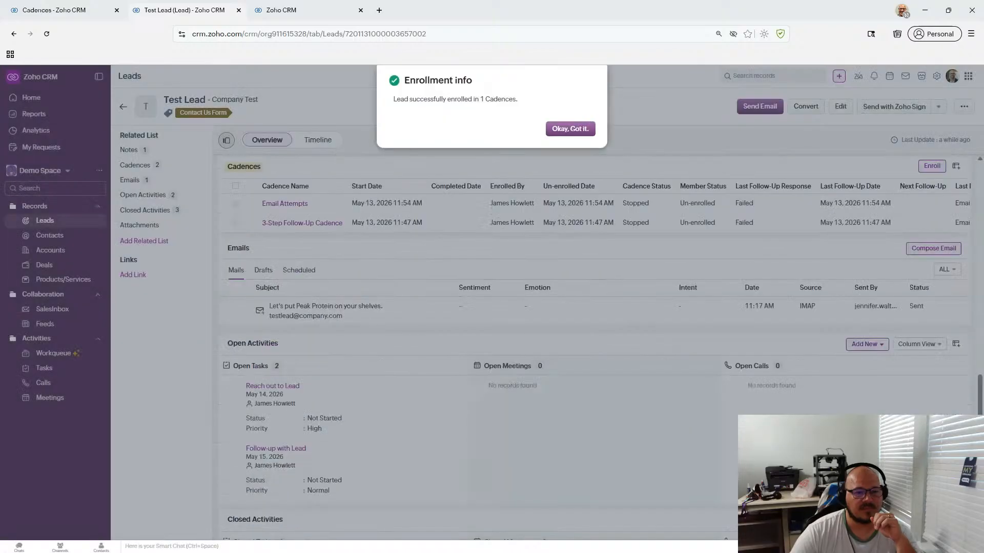
pyautogui.click(564, 129)
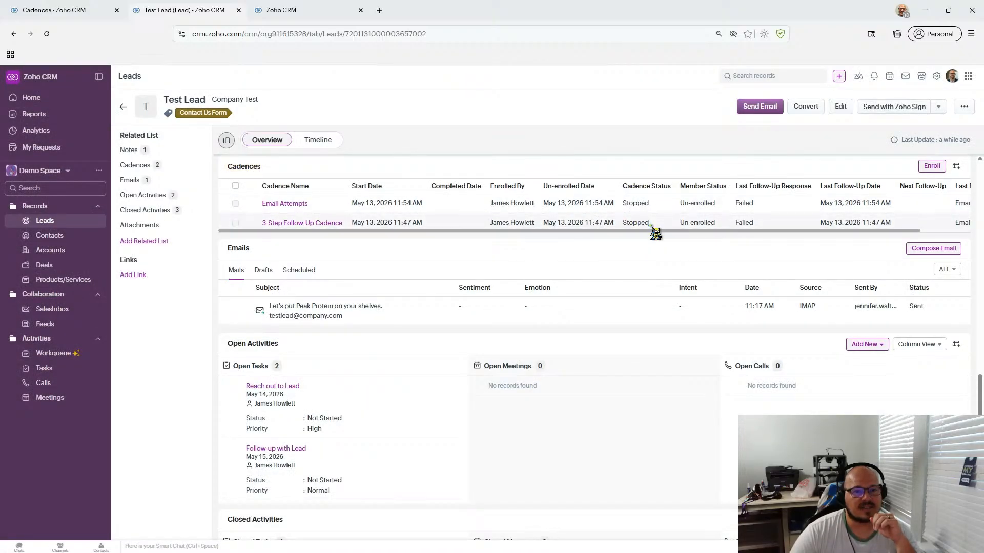
pyautogui.moveTo(646, 231); pyautogui.dragTo(709, 234)
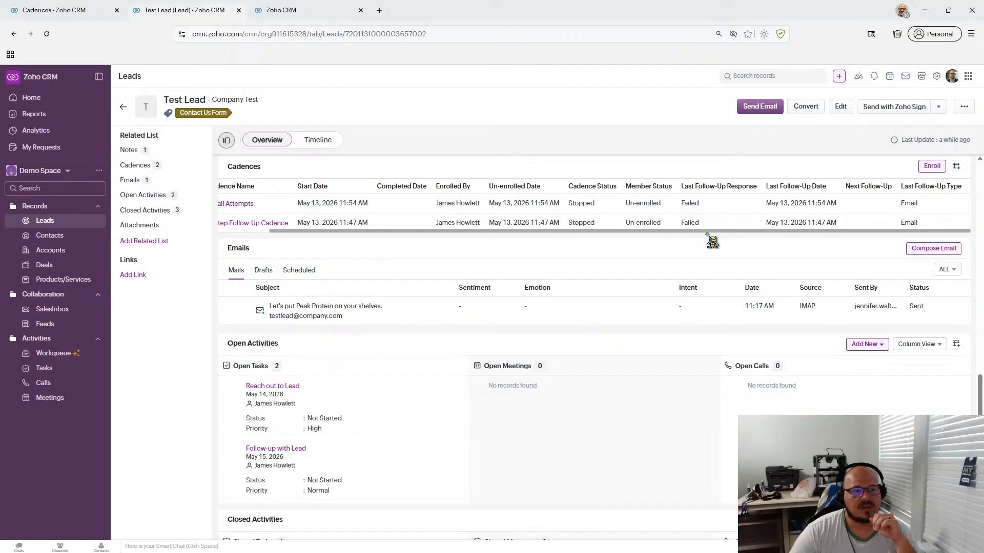
pyautogui.moveTo(712, 235); pyautogui.dragTo(657, 238)
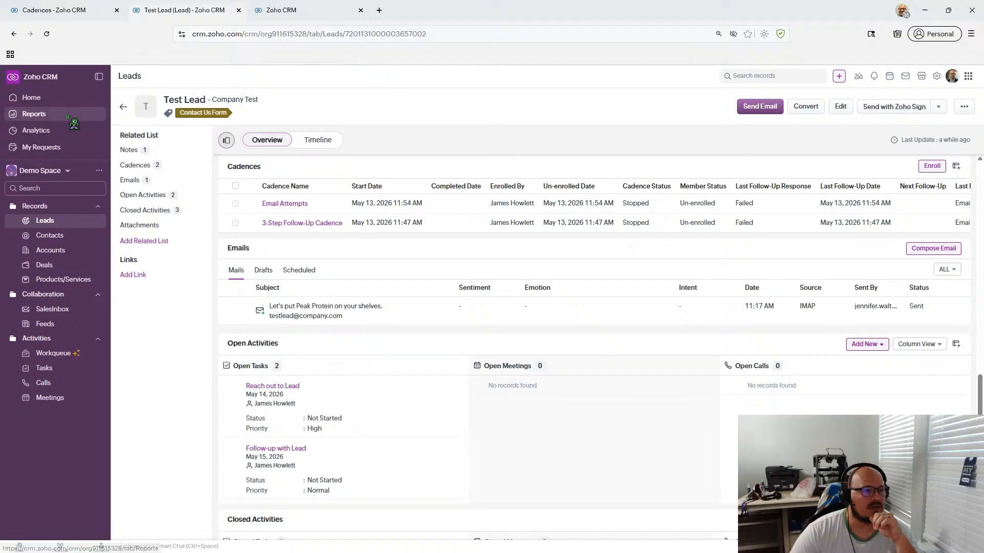
# - Open a Baxter Foundation demo contact from the Demo Records filtered contact list
pyautogui.click(123, 107)
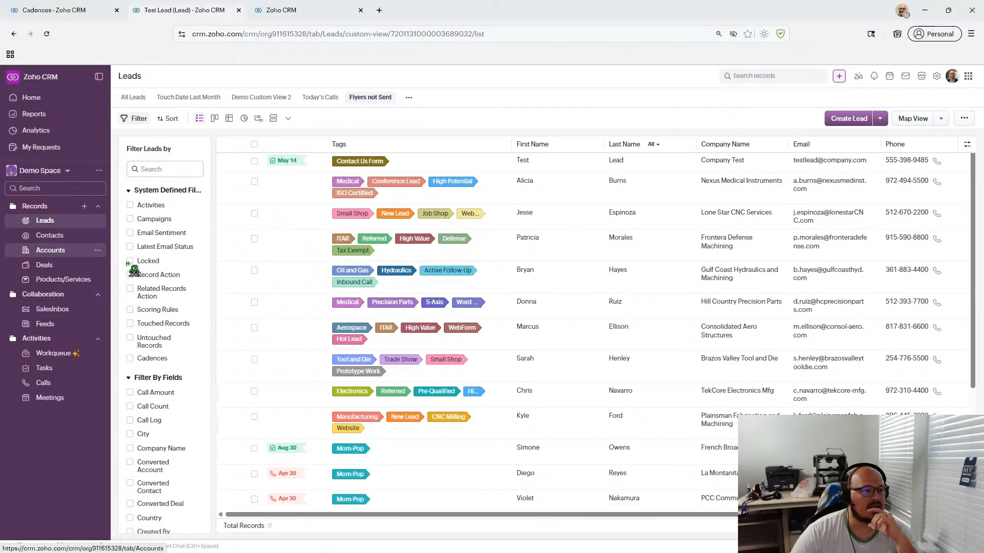
pyautogui.click(57, 250)
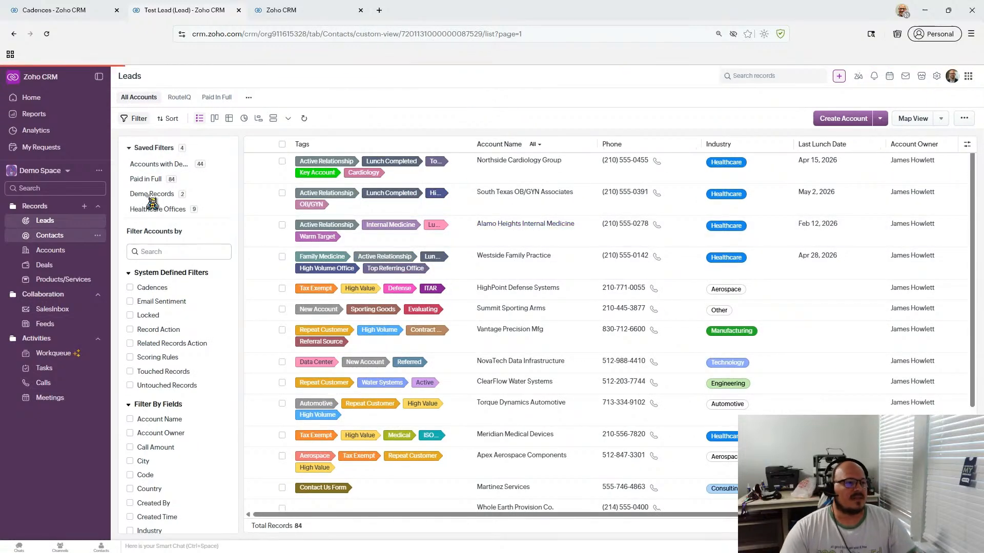
pyautogui.click(178, 178)
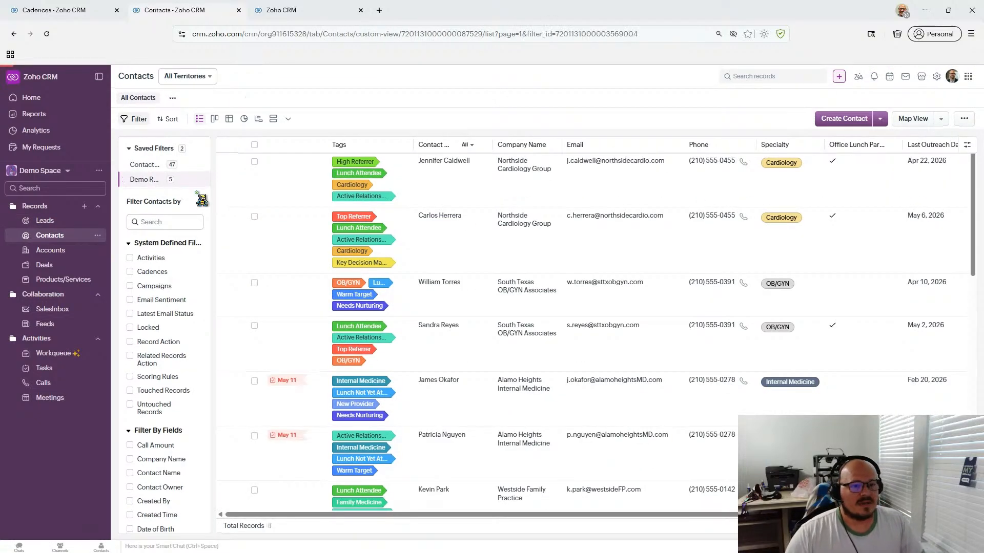
pyautogui.click(437, 277)
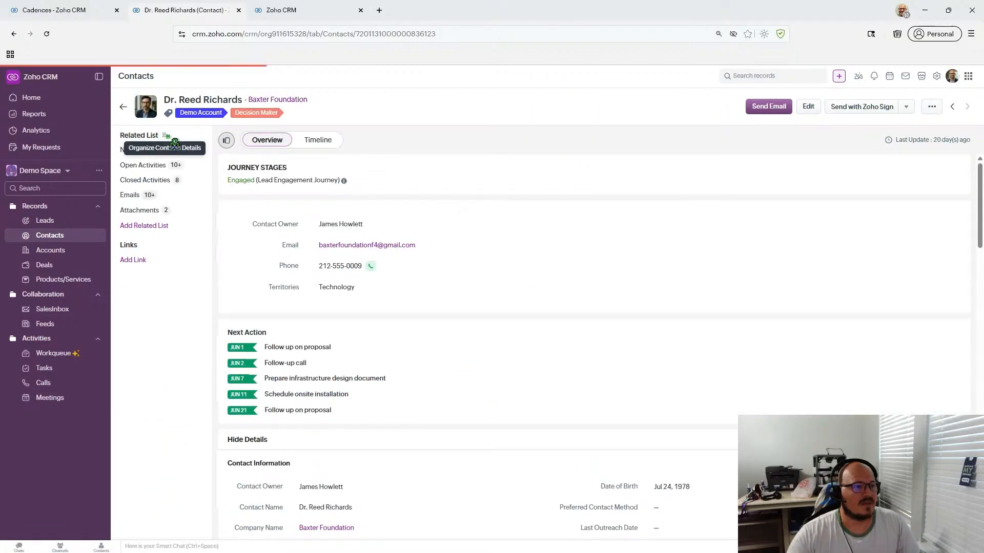
# - Move Cadences into the contact's selected related lists and save the arrangement
pyautogui.click(165, 134)
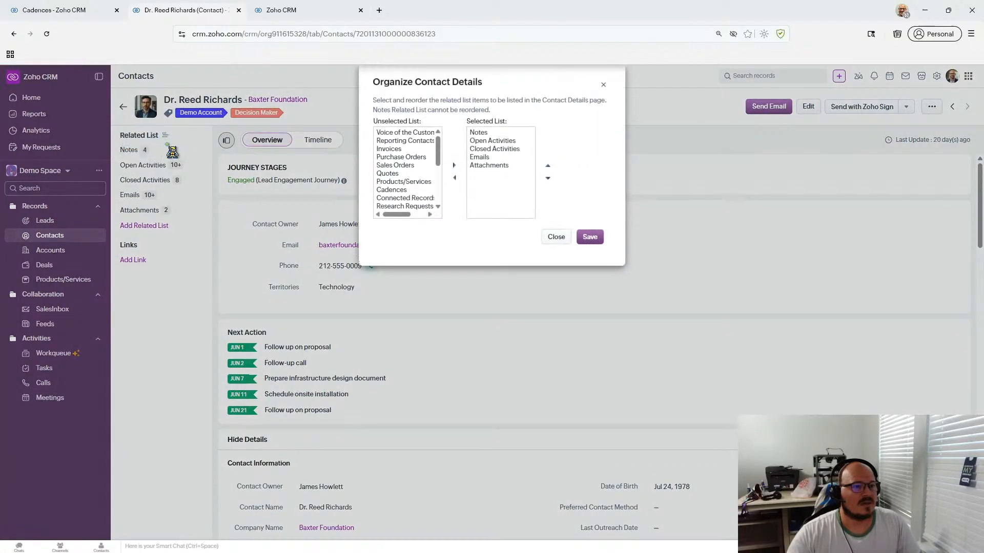
pyautogui.click(409, 190)
pyautogui.click(456, 166)
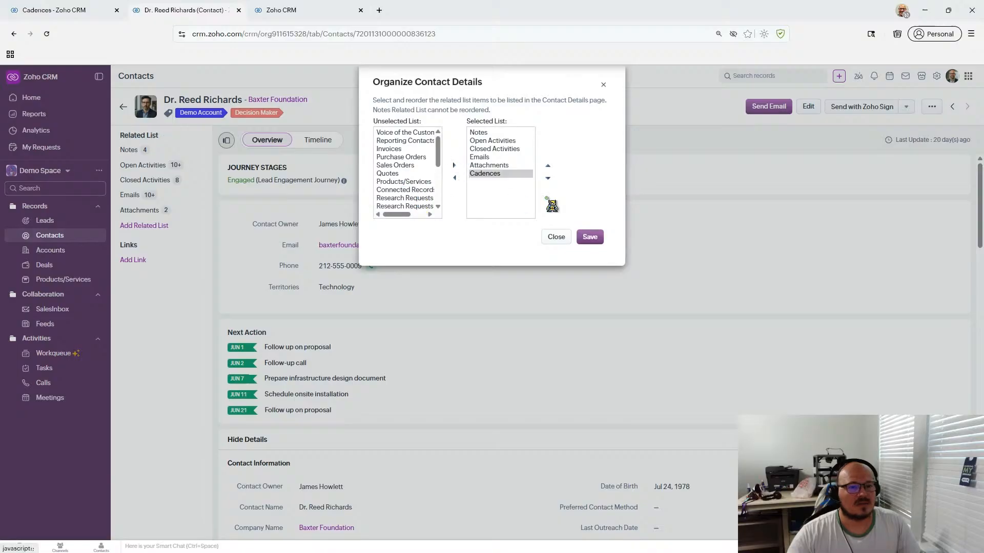
pyautogui.click(590, 237)
# - Check the contact's cadence enrollment, find no cadences available, and return to Leads
pyautogui.click(154, 229)
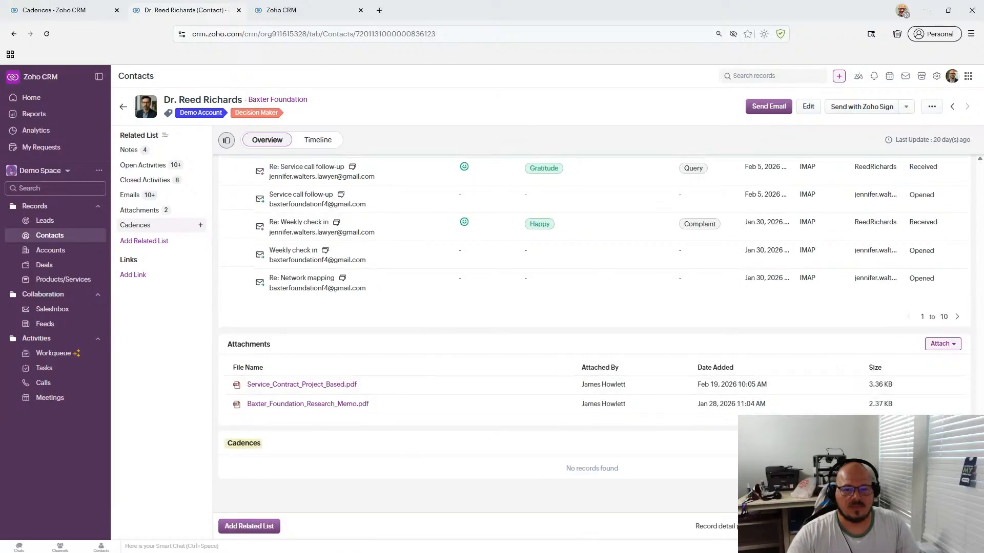
pyautogui.click(934, 443)
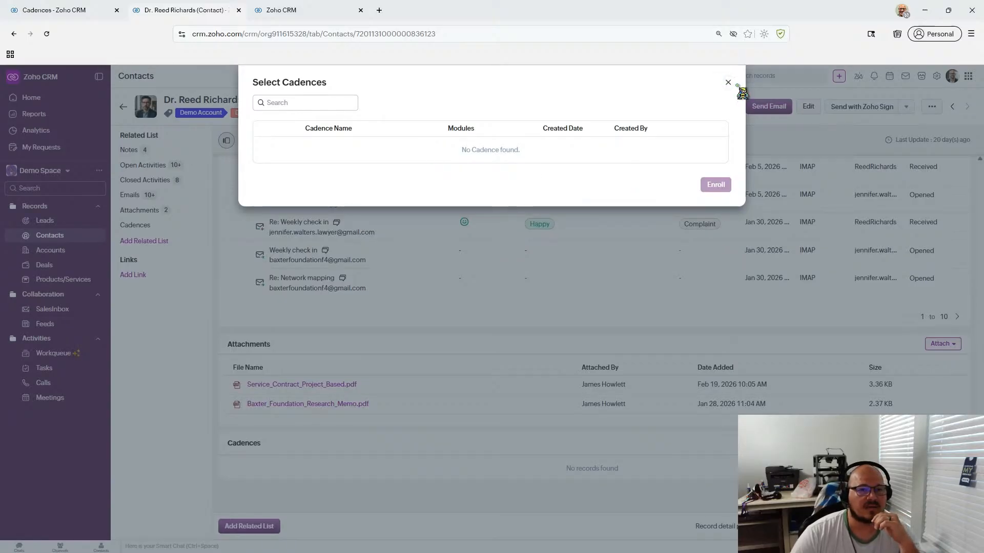
pyautogui.click(728, 83)
pyautogui.click(41, 220)
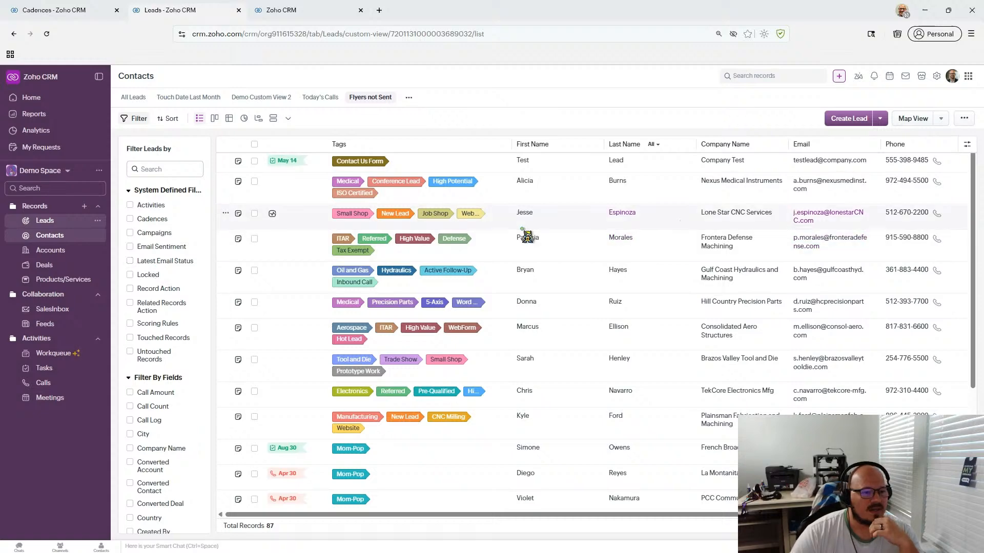
# - Open the Test Lead, review its related sections, and switch it to Canvas view
pyautogui.click(425, 163)
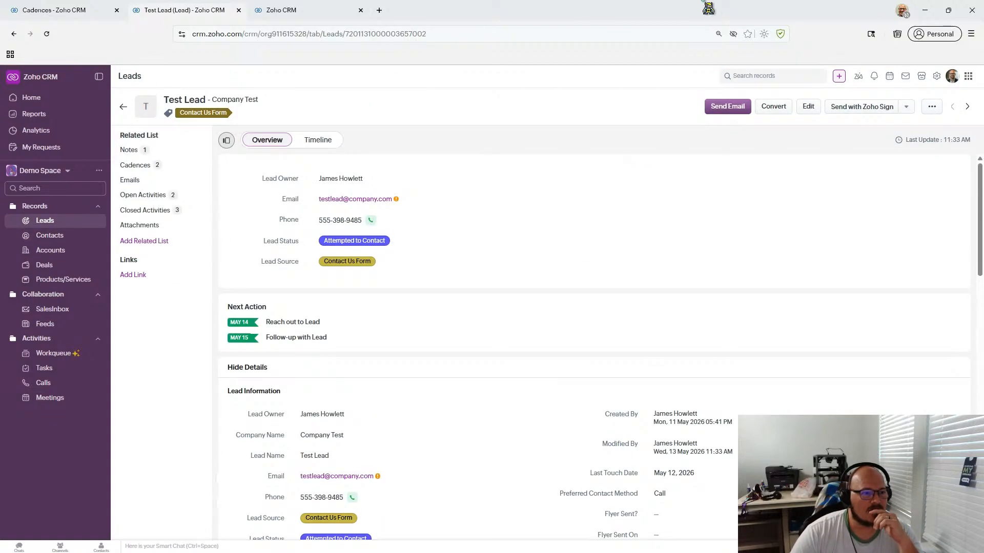
pyautogui.scroll(-10, 387, 272)
pyautogui.scroll(-6, 387, 272)
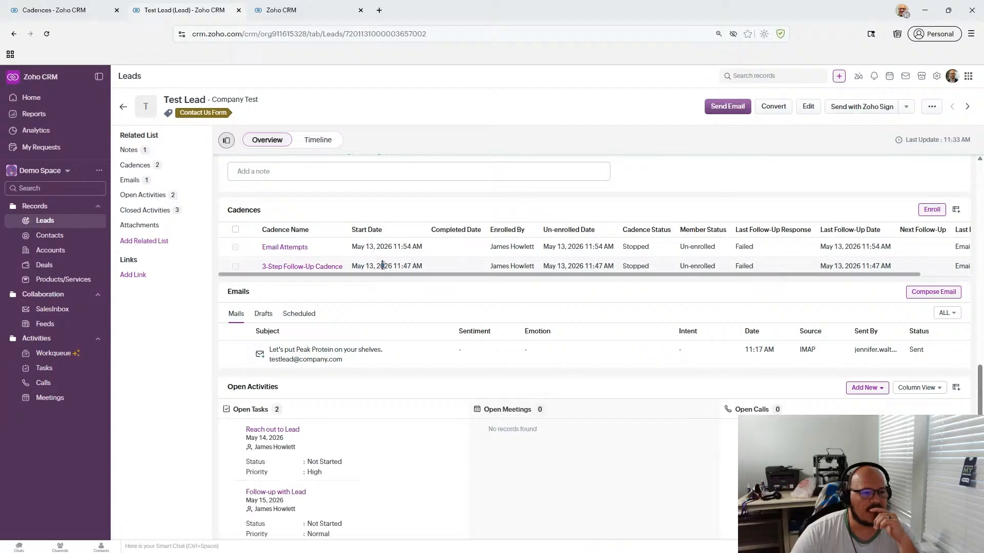
pyautogui.scroll(7, 388, 272)
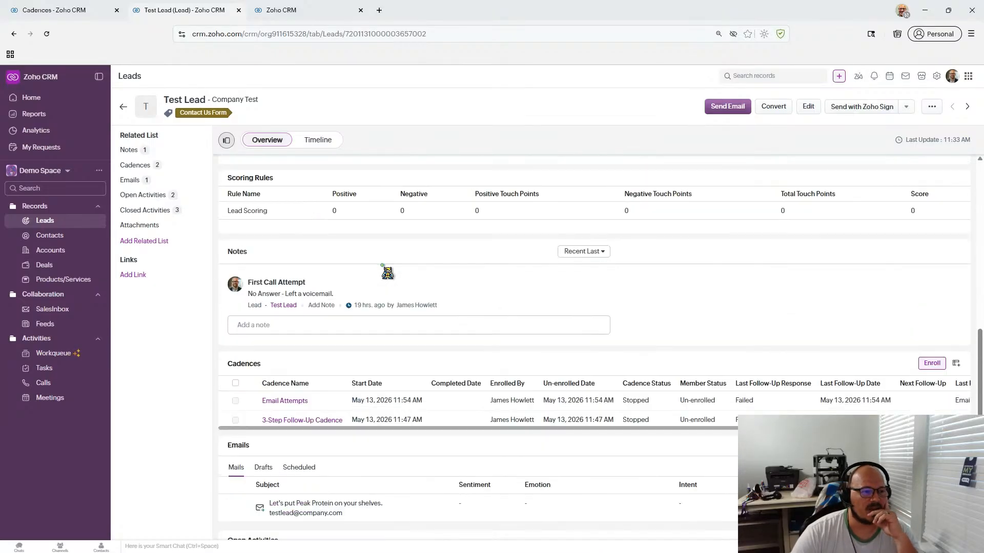
pyautogui.scroll(2, 387, 273)
pyautogui.scroll(-10, 557, 289)
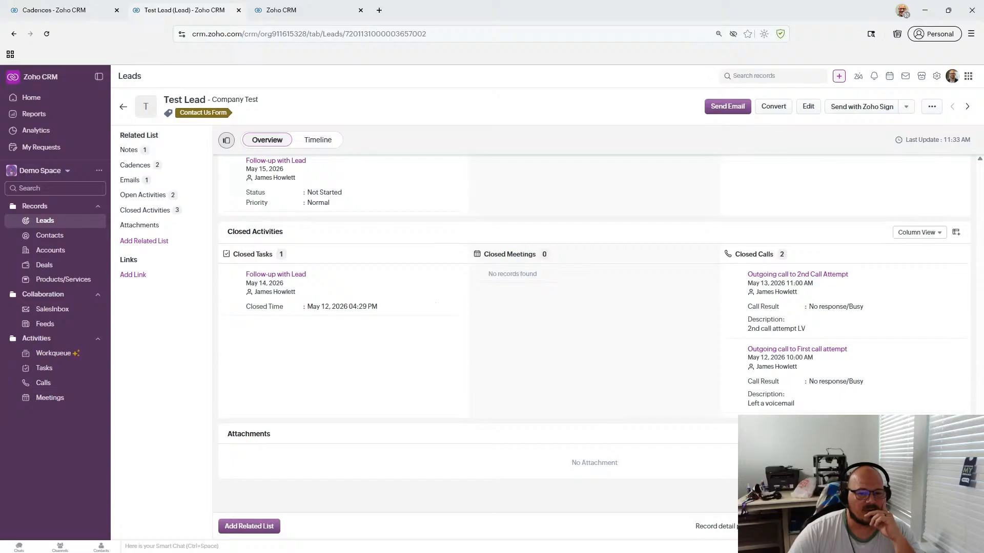
pyautogui.click(800, 500)
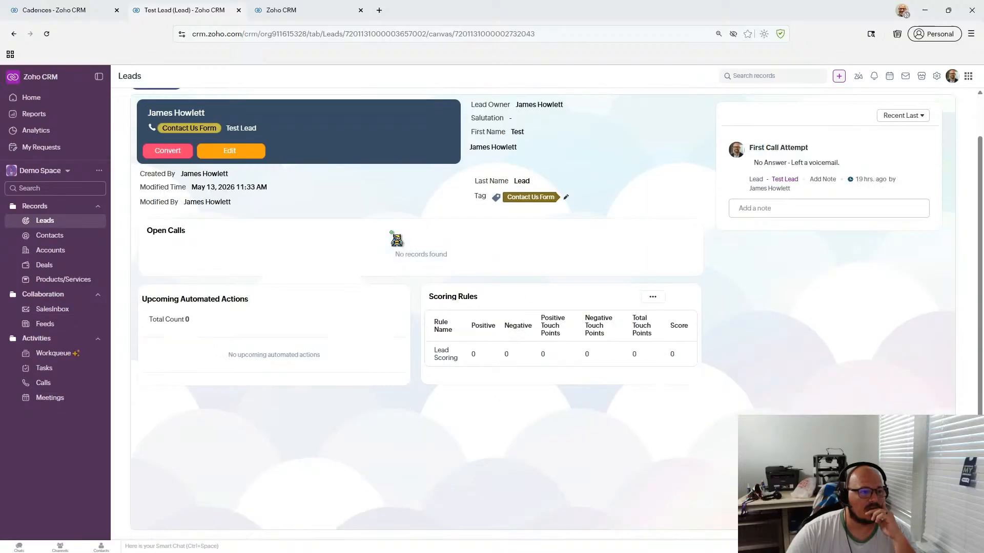
# - Switch the Test Lead record from Canvas back to Standard View
pyautogui.scroll(-3, 397, 240)
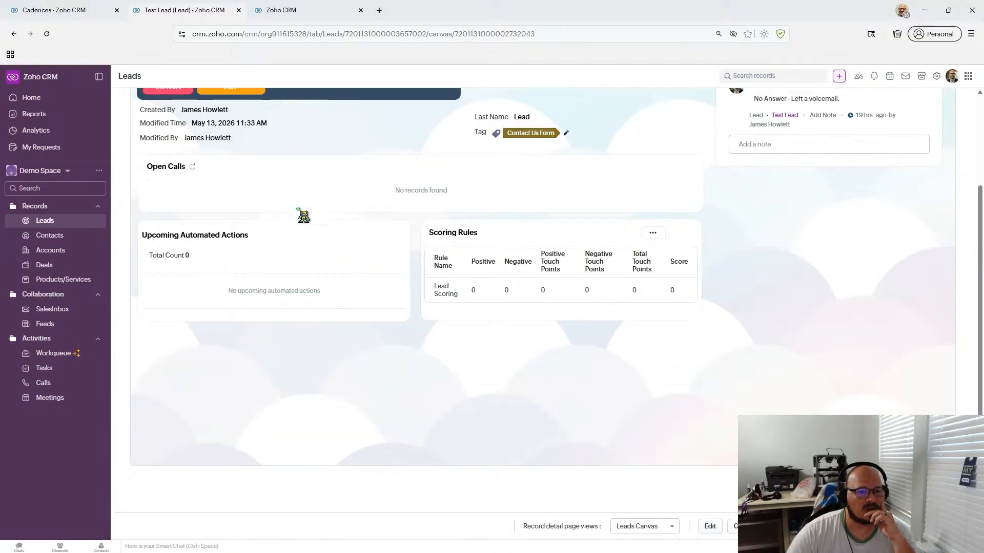
pyautogui.click(644, 526)
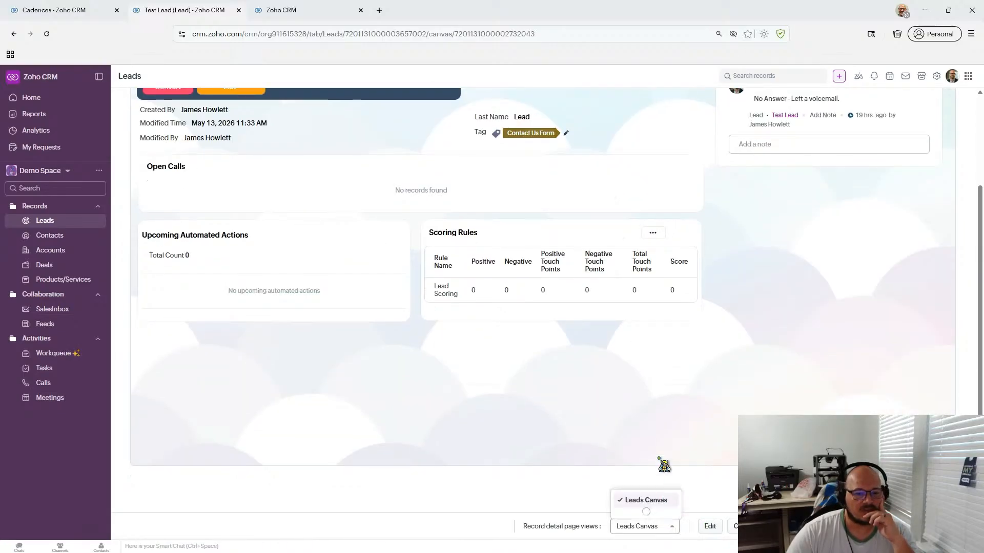
pyautogui.click(646, 492)
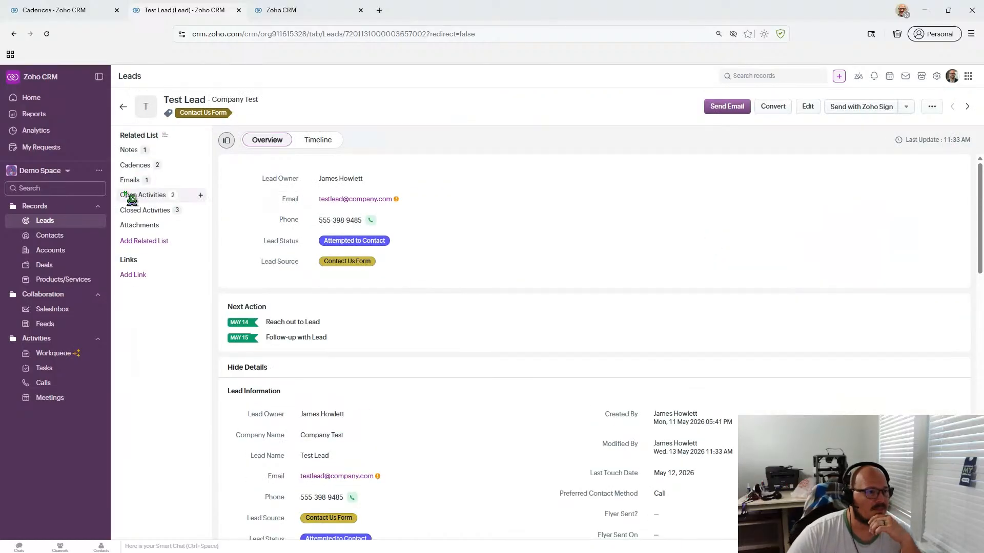
# - Confirm the Test Lead's Call Amount reads Called Twice, then bring up the Leads layout editor
pyautogui.click(127, 166)
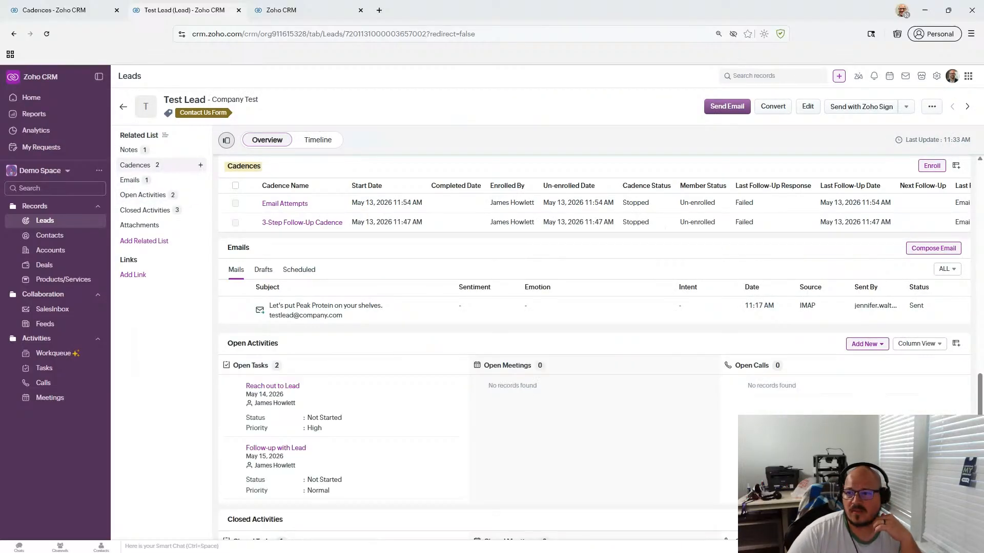
pyautogui.click(158, 149)
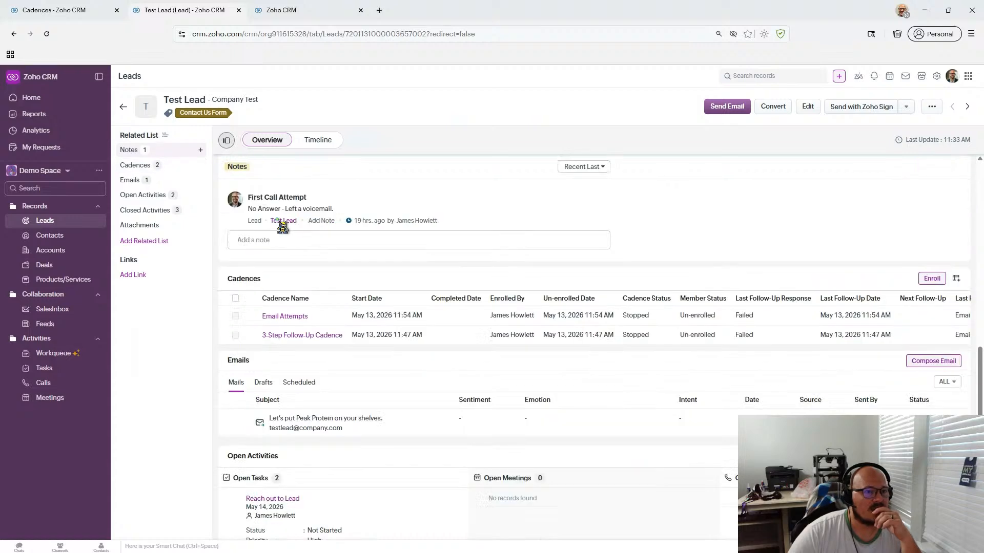
pyautogui.scroll(7, 562, 307)
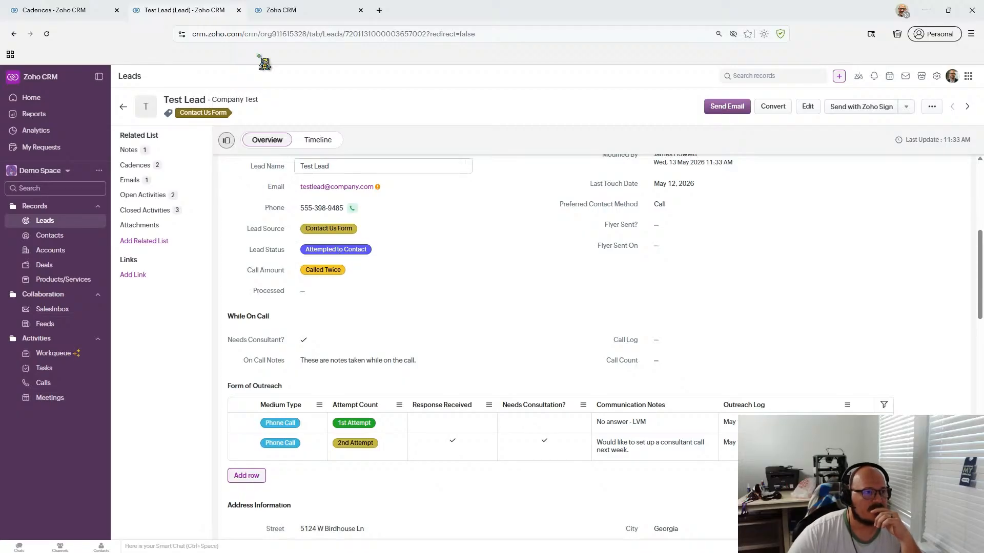
pyautogui.click(285, 10)
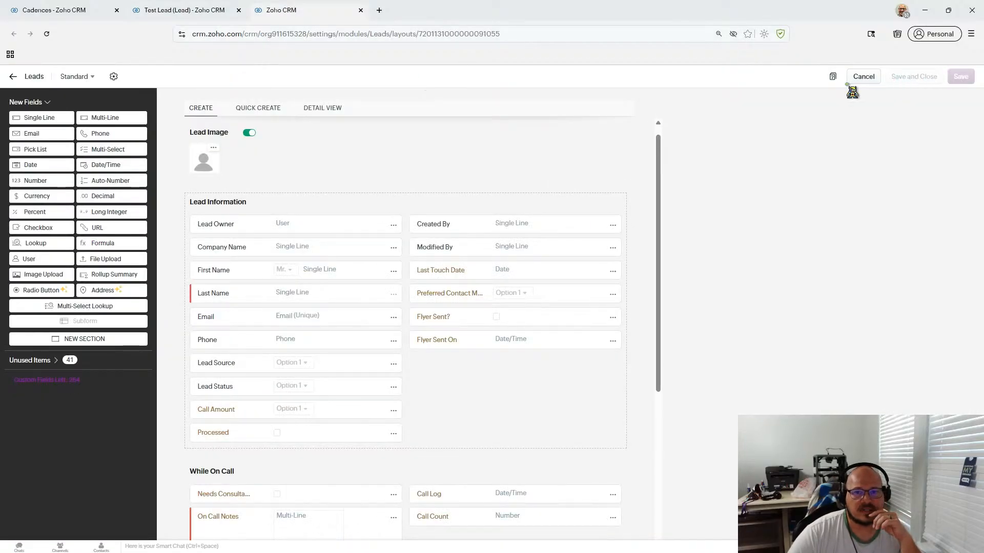
# - Leave the Leads layout editor and go to CRM Setup
pyautogui.click(9, 76)
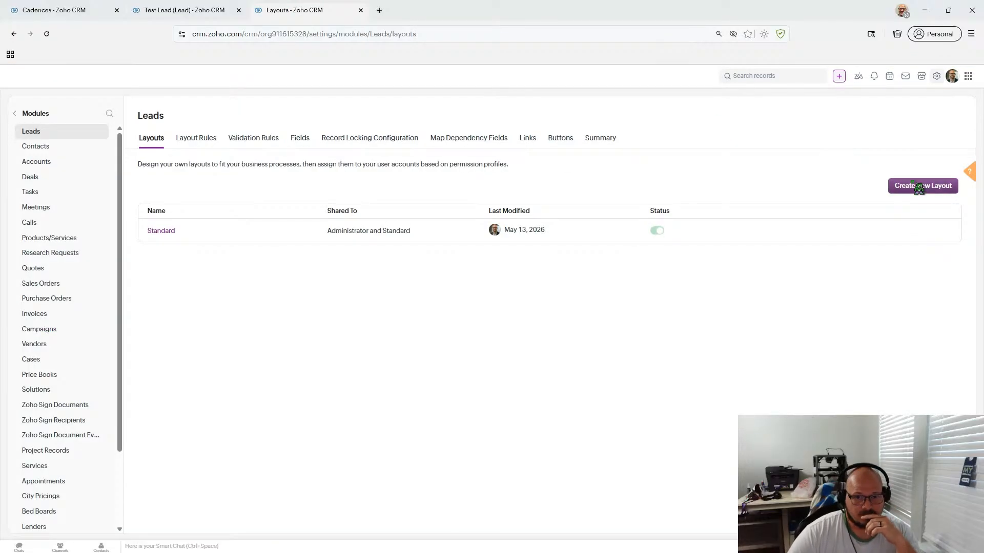
pyautogui.click(936, 77)
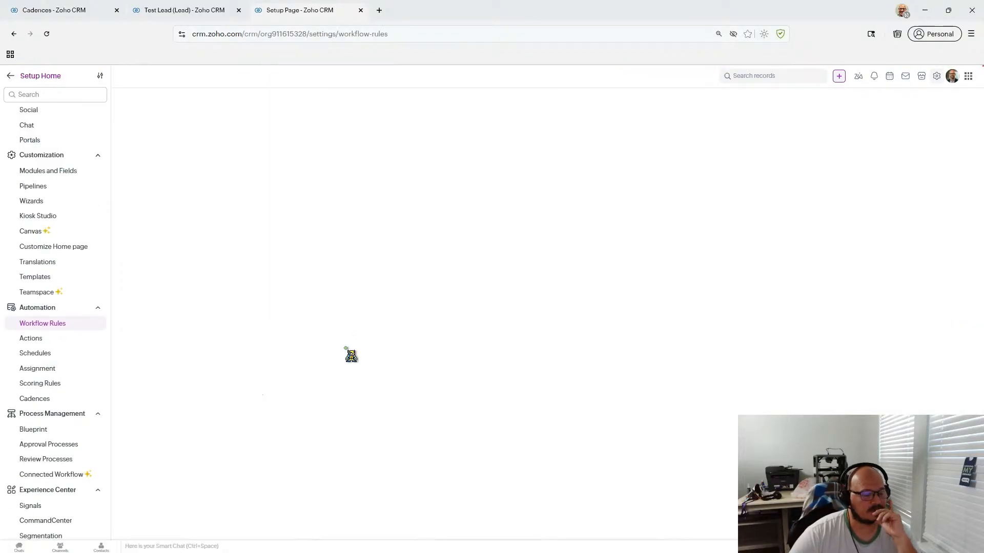
# - Open the Call Outreach workflow rule, then compare it with the Test Lead's Call Amount, Called Twice
pyautogui.scroll(-3, 340, 358)
pyautogui.click(207, 510)
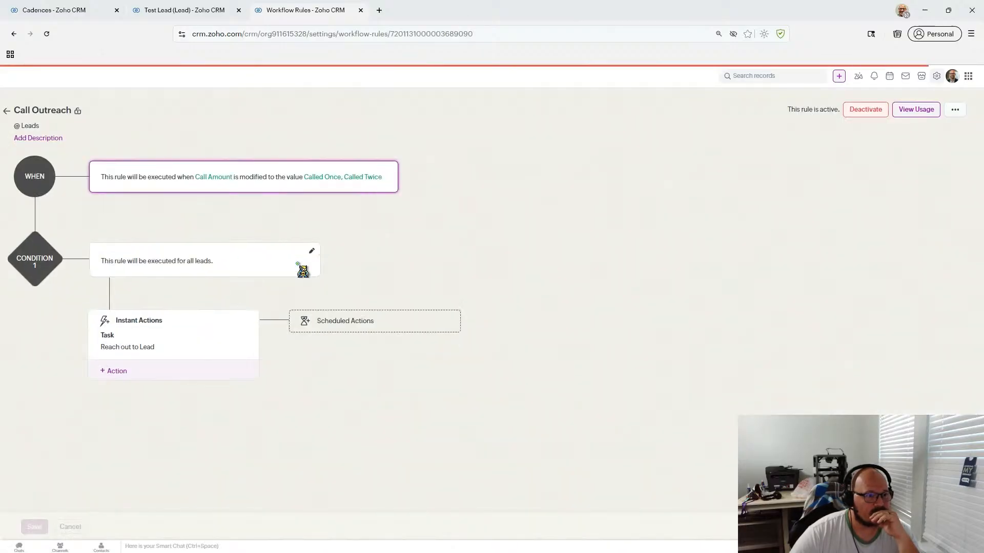
pyautogui.click(177, 14)
pyautogui.click(82, 14)
pyautogui.click(160, 13)
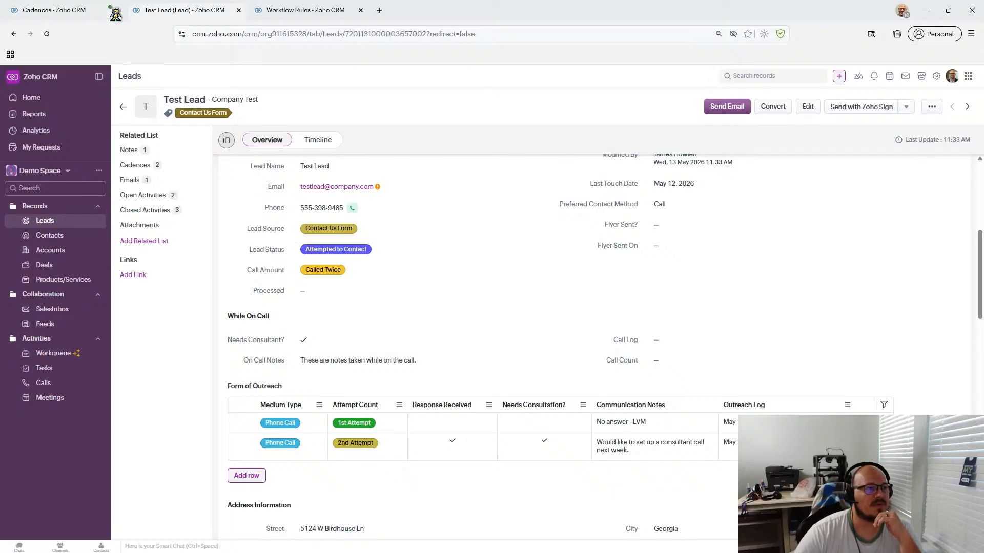
# - Review Call Outreach's instant action types without adding one, then go back to the Workflow Rules list
pyautogui.click(78, 10)
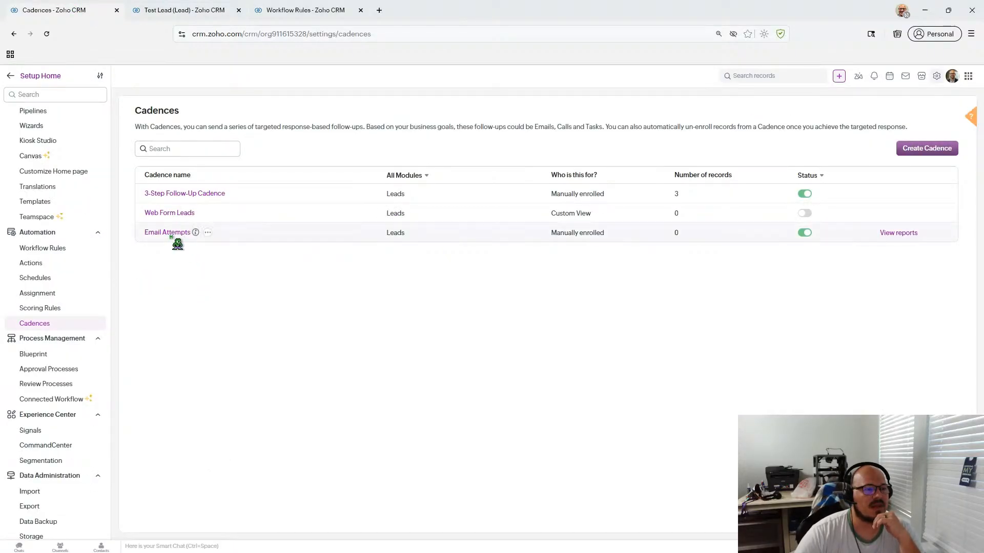
pyautogui.click(221, 16)
pyautogui.click(306, 16)
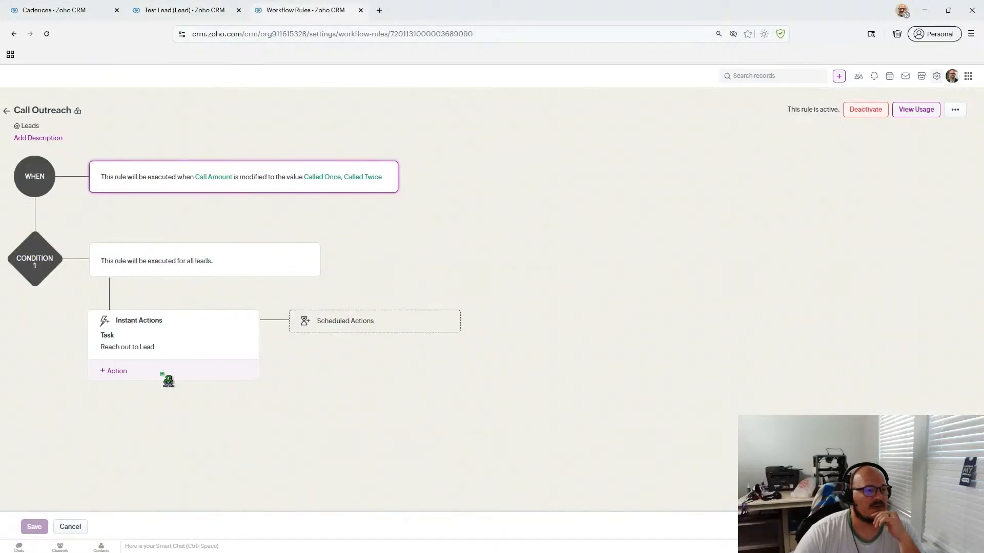
pyautogui.click(123, 372)
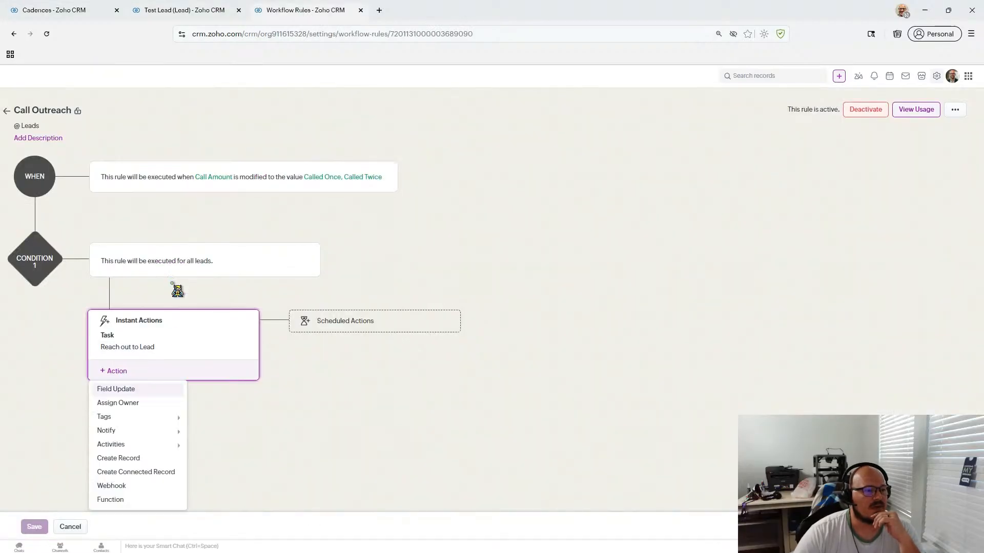
pyautogui.click(185, 319)
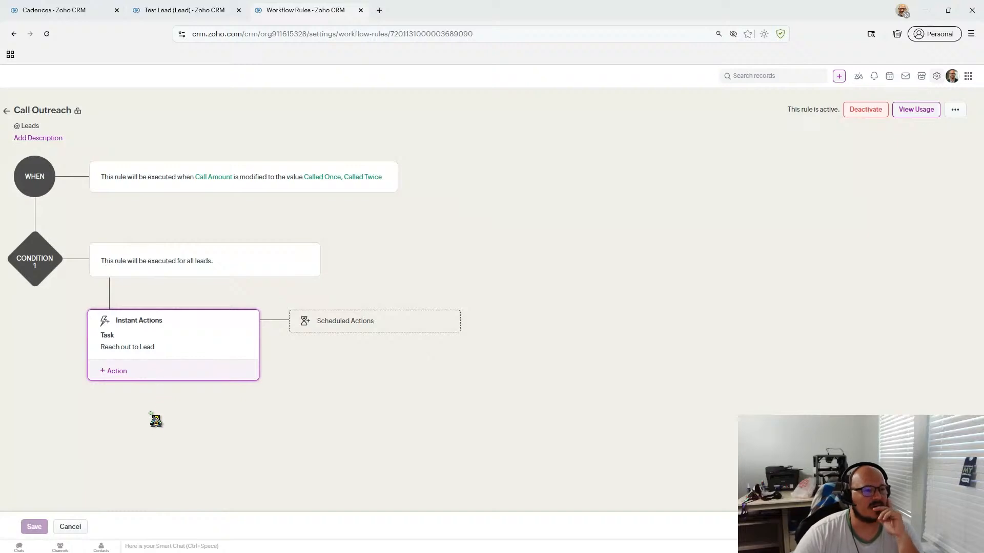
pyautogui.click(7, 111)
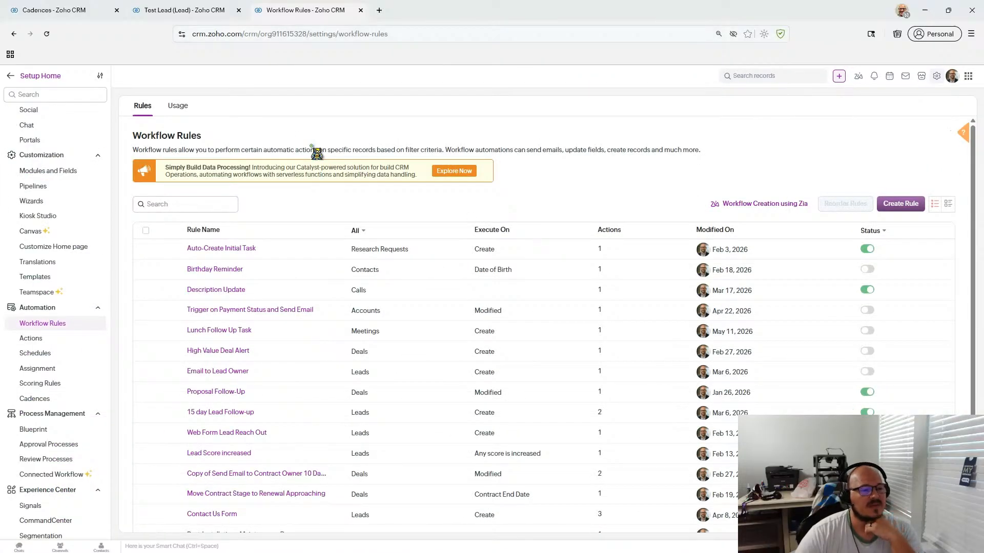
# - Create a new Leads workflow rule and type the name Call Outreach Final Attempt
pyautogui.click(204, 14)
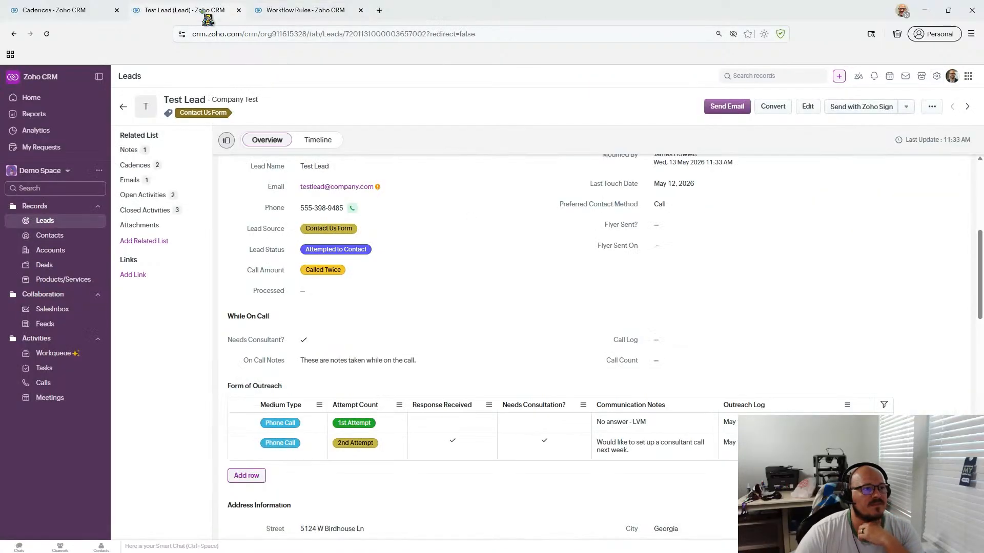
pyautogui.click(279, 15)
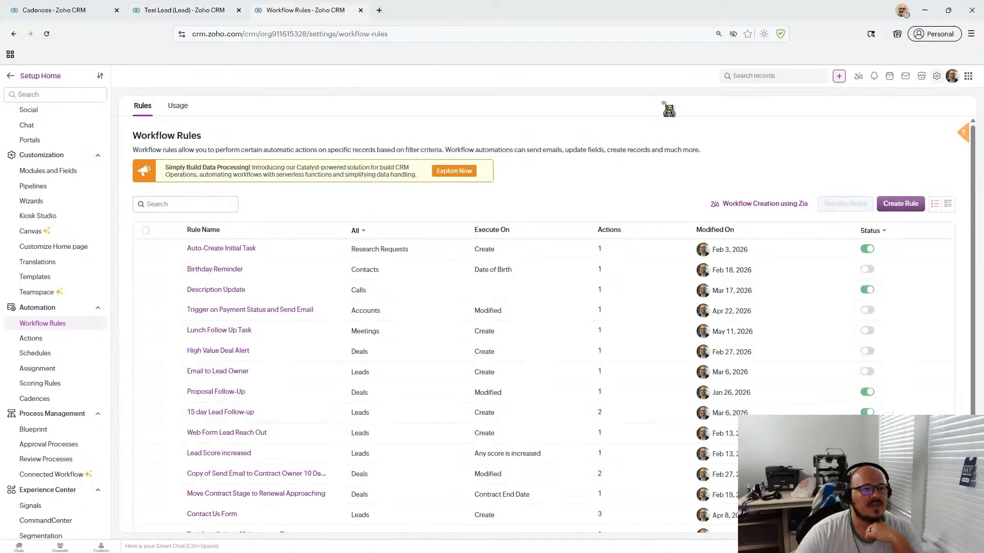
pyautogui.click(900, 204)
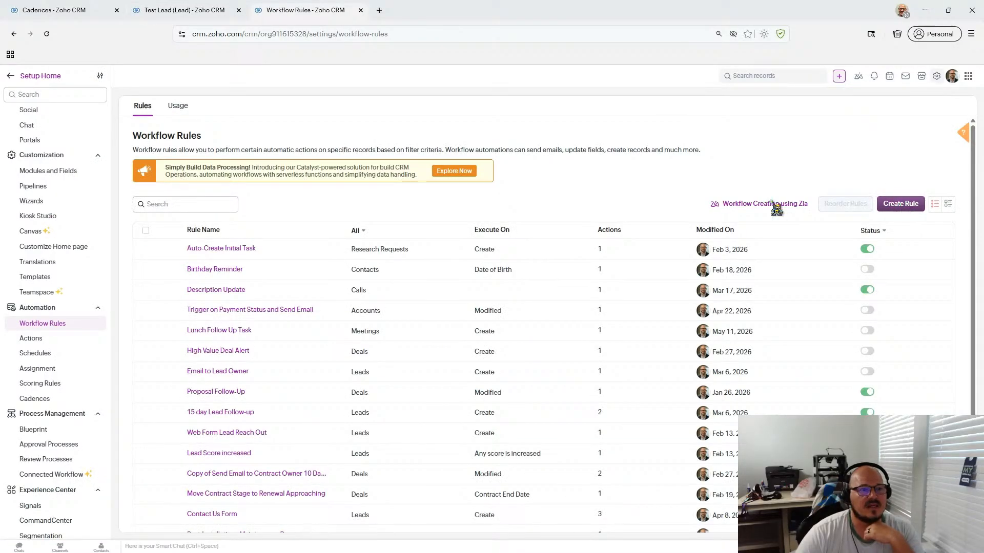
pyautogui.click(501, 121)
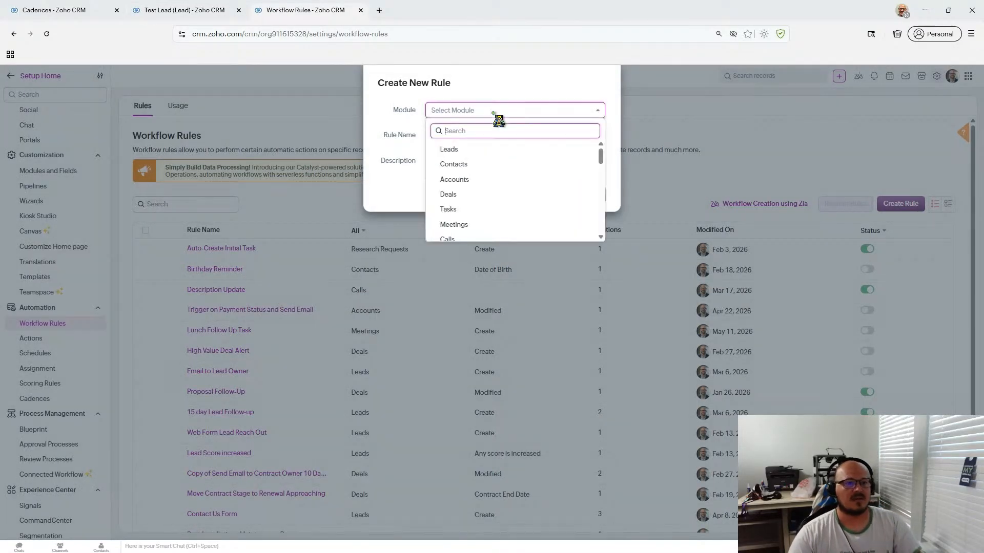
pyautogui.click(464, 146)
pyautogui.click(463, 142)
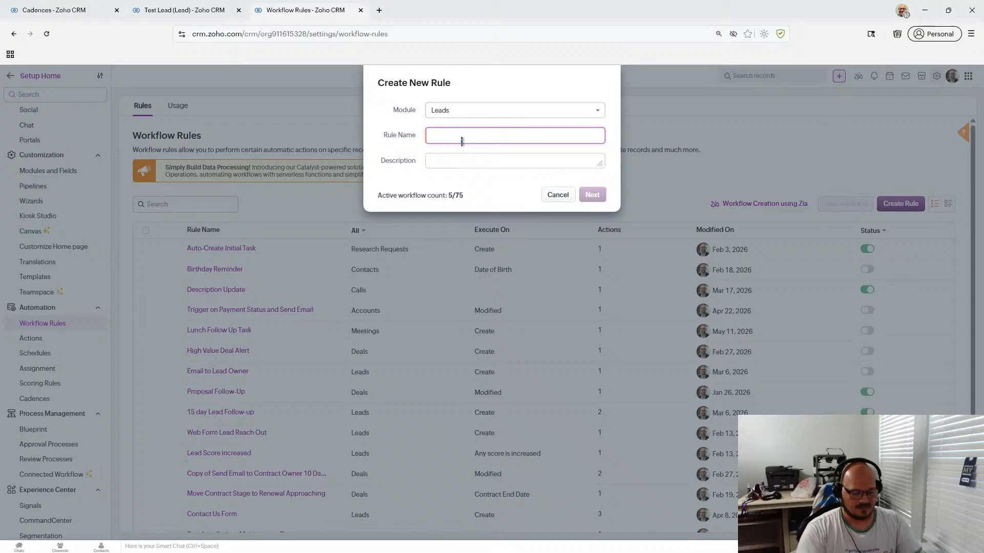
pyautogui.write('Calll Outreach Final Attempt')
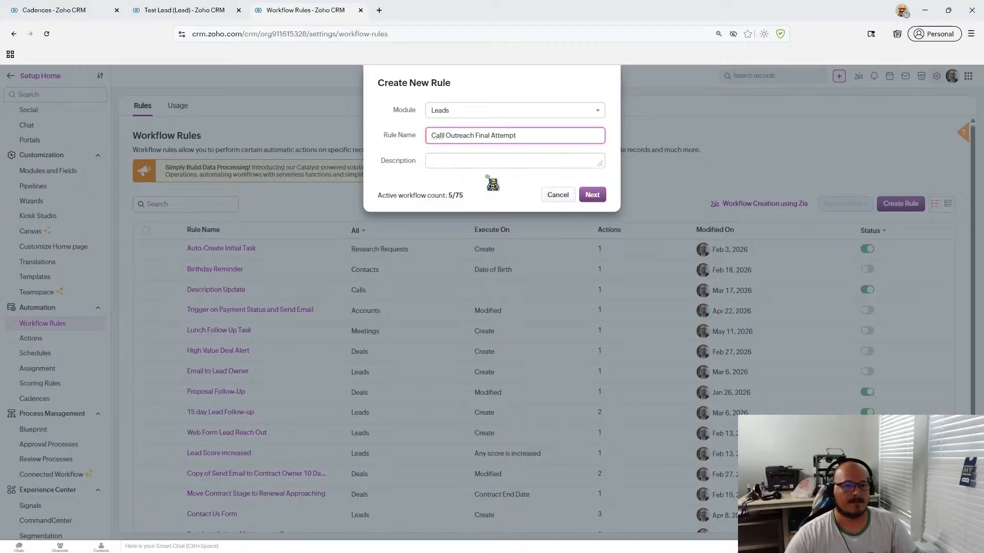
# - Correct the 'Calll' typo in the rule name and continue to the rule editor
pyautogui.click(443, 133)
pyautogui.click(476, 177)
pyautogui.click(443, 135)
pyautogui.press('BackSpace')
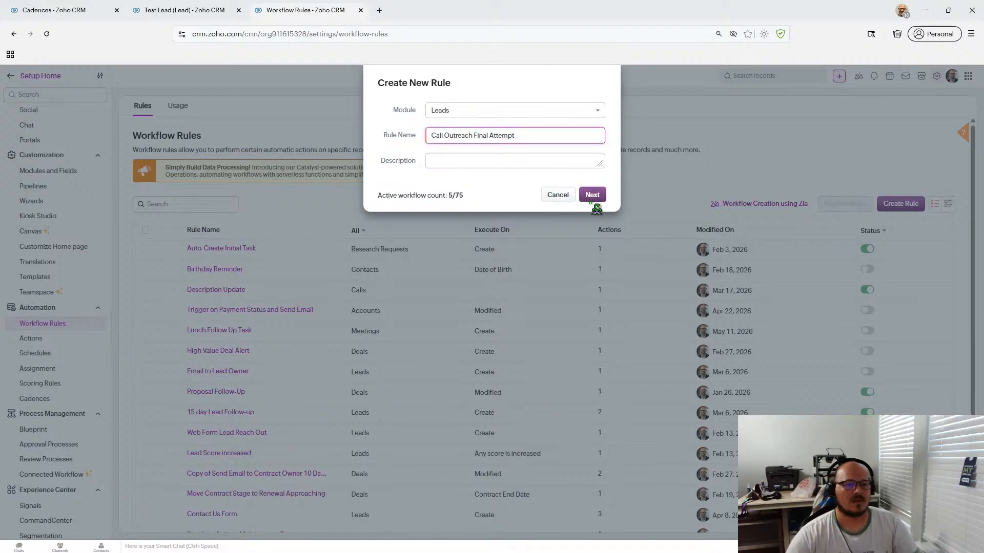
pyautogui.click(592, 200)
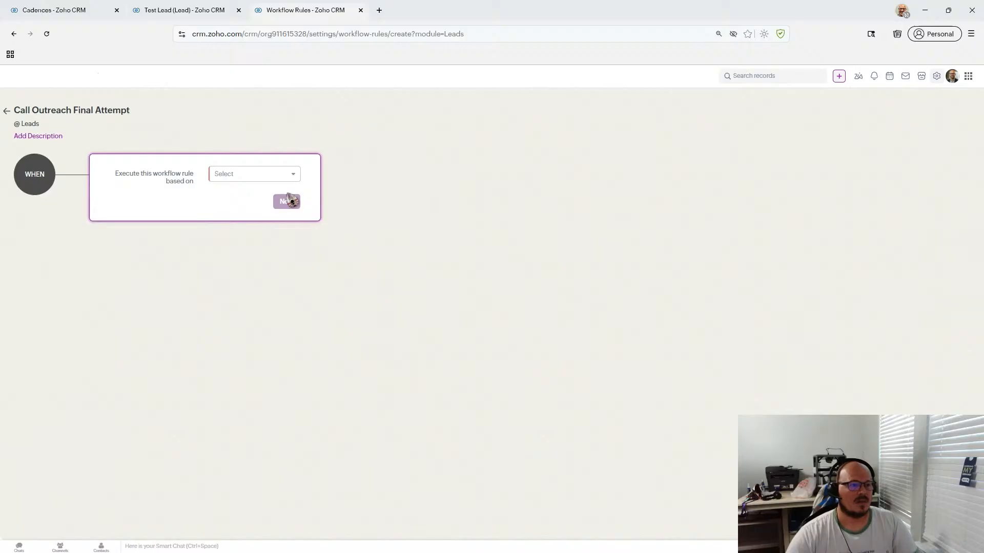
# - Base the trigger on a record action: a lead is edited and specific fields are modified
pyautogui.click(272, 177)
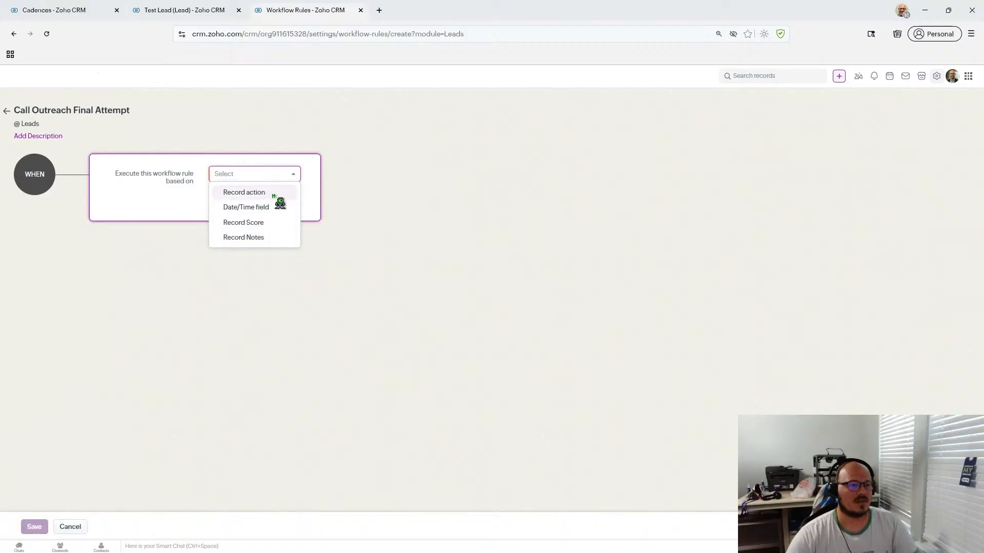
pyautogui.click(272, 196)
pyautogui.click(279, 199)
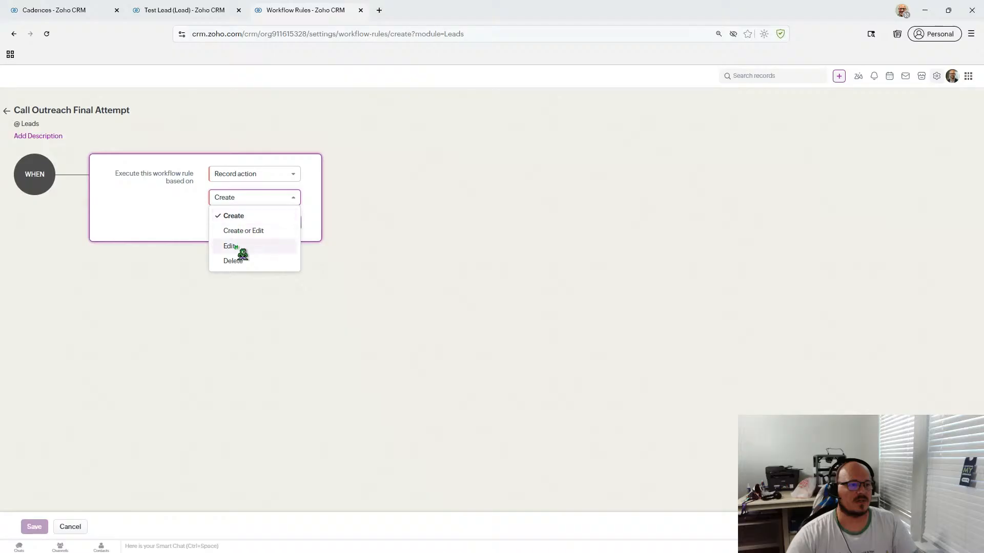
pyautogui.click(239, 247)
pyautogui.click(353, 200)
pyautogui.click(365, 230)
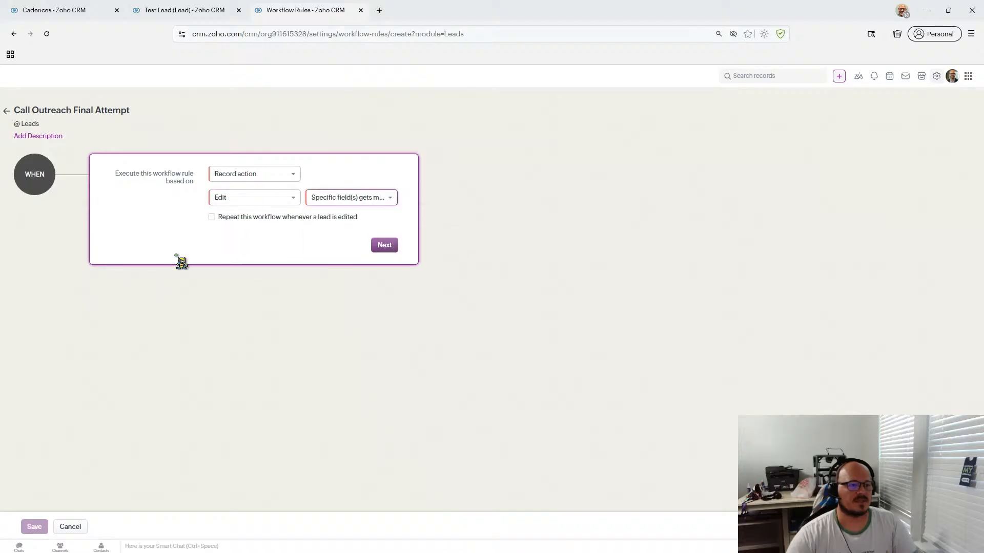
# - Try Call Count as the watched field while checking the Test Lead's call fields for reference
pyautogui.click(184, 252)
pyautogui.scroll(-3, 226, 316)
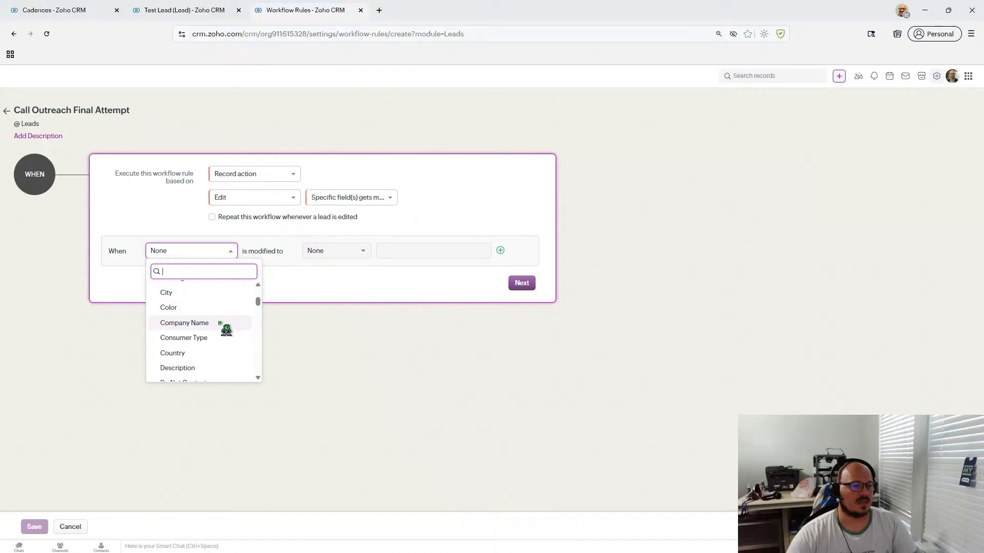
pyautogui.scroll(-2, 225, 331)
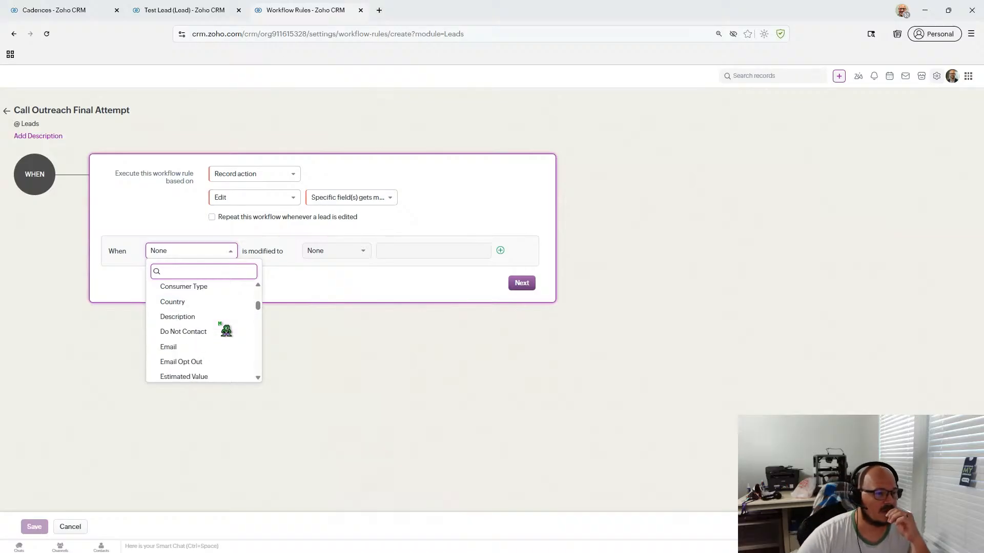
pyautogui.scroll(-5, 226, 331)
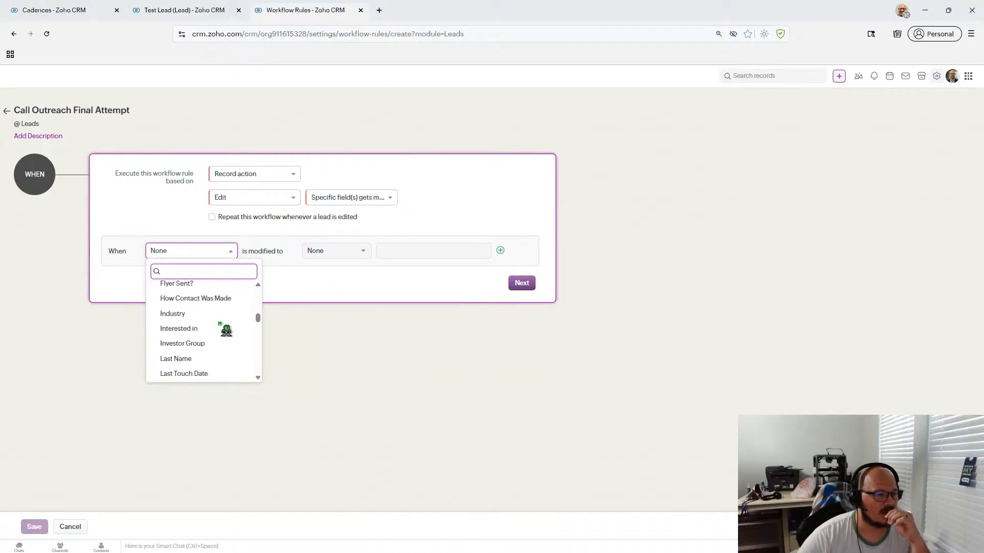
pyautogui.click(220, 15)
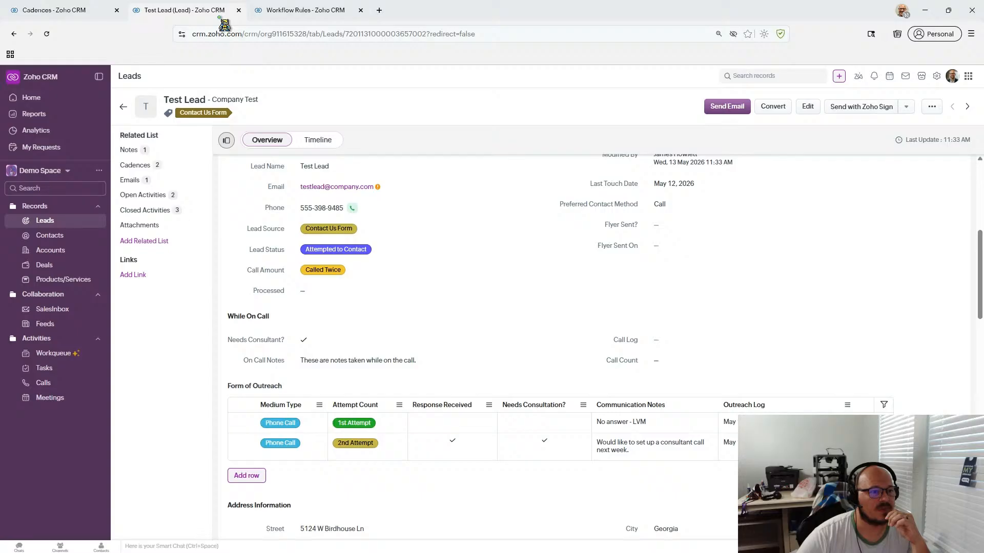
pyautogui.click(72, 10)
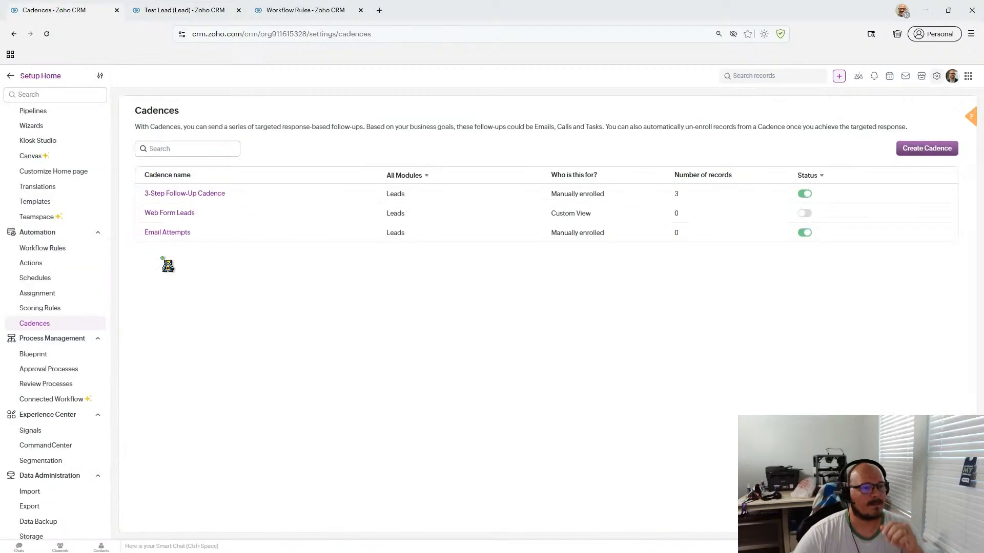
pyautogui.click(207, 10)
pyautogui.click(274, 10)
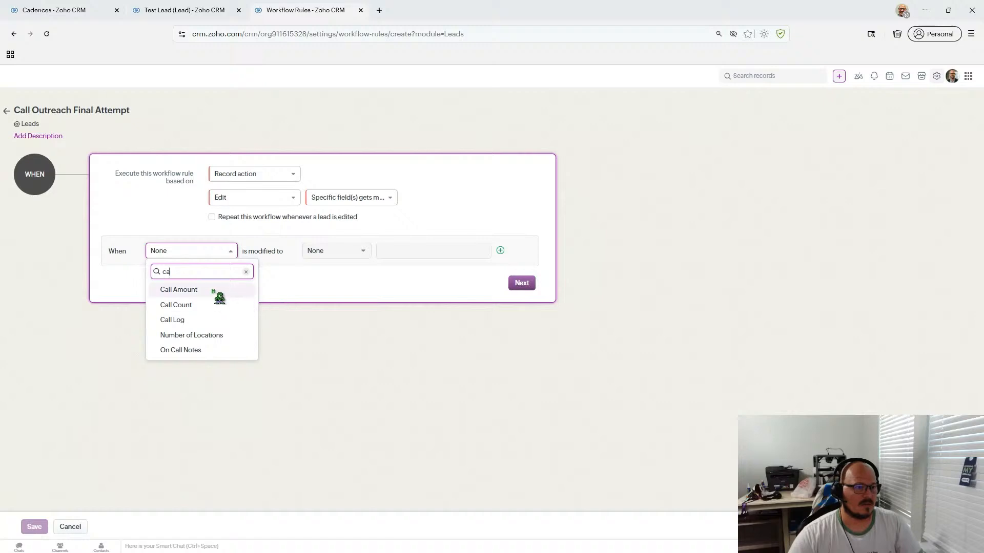
pyautogui.click(214, 306)
pyautogui.click(339, 251)
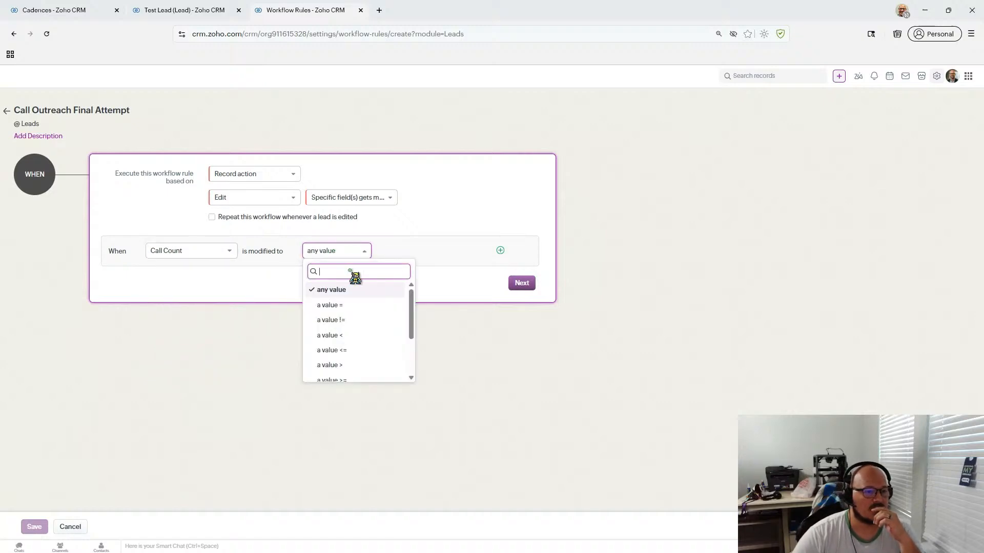
pyautogui.scroll(-3, 369, 301)
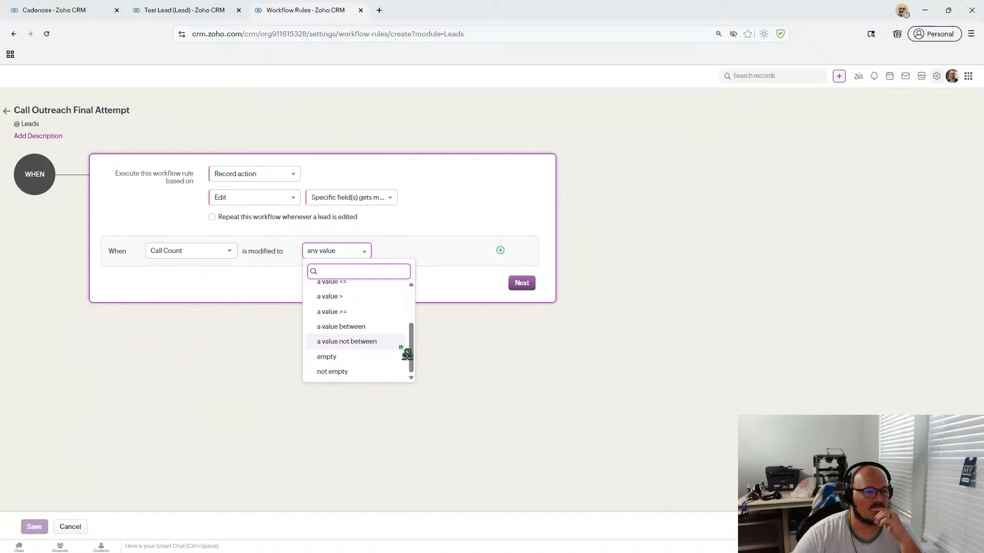
pyautogui.click(186, 16)
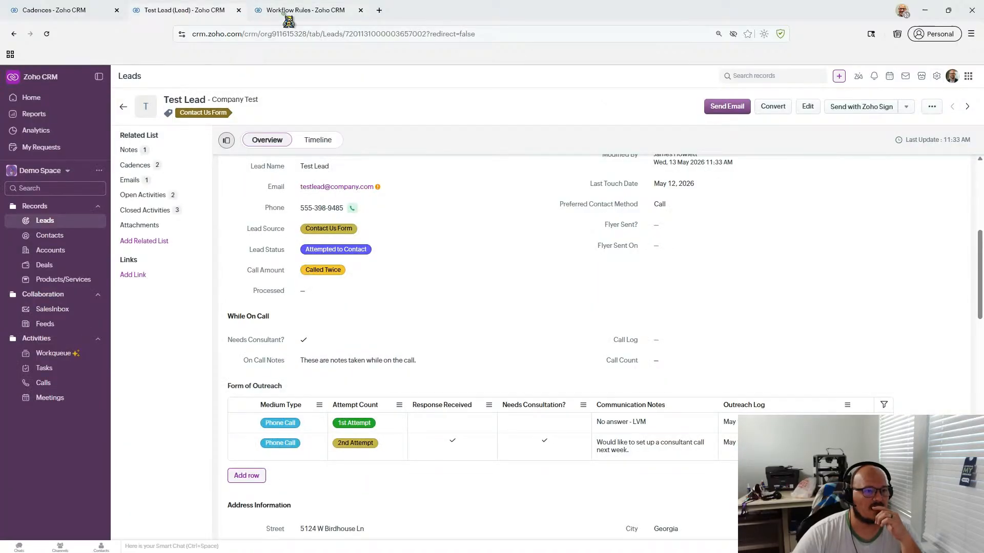
pyautogui.click(288, 16)
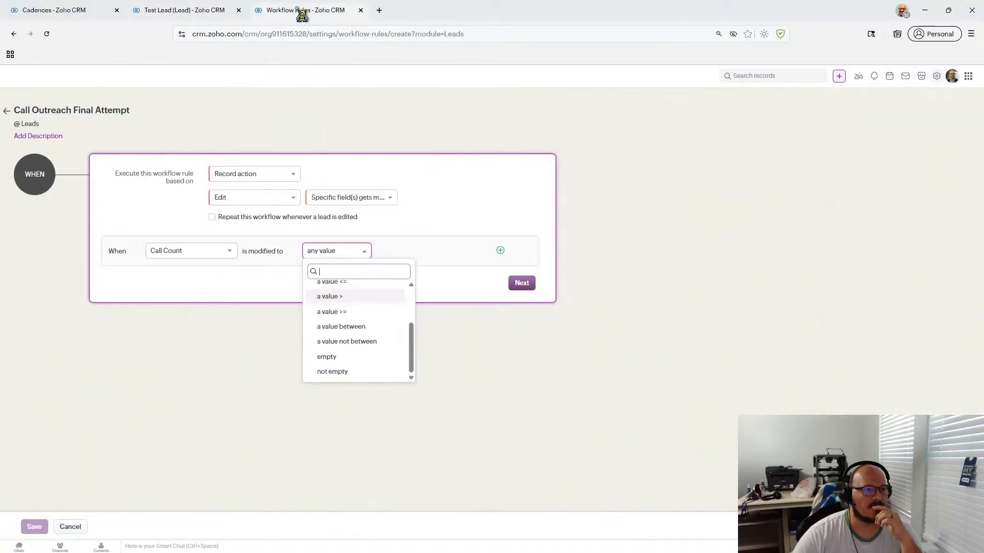
pyautogui.click(205, 256)
# - Watch Call Amount instead, firing when it changes to the value Called Twice
pyautogui.click(206, 257)
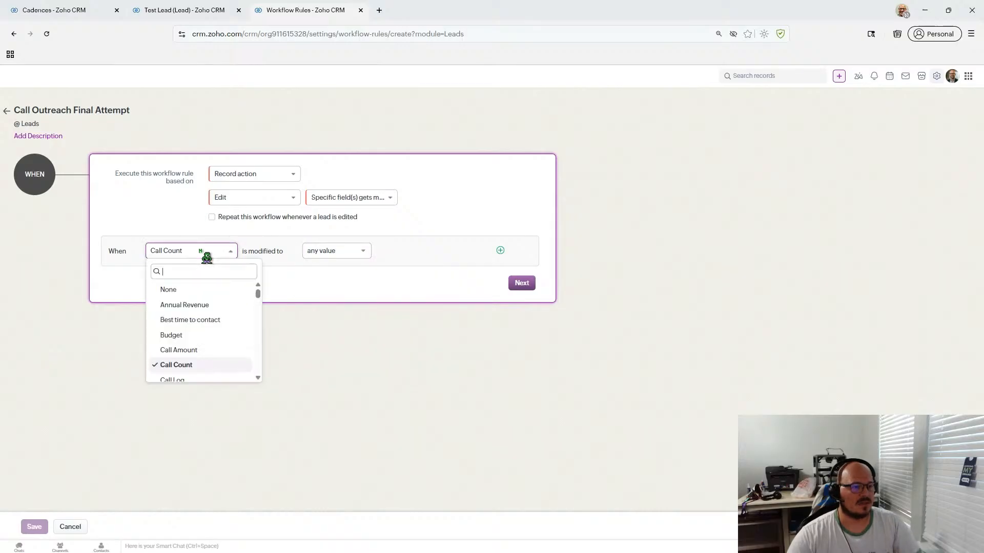
pyautogui.click(198, 346)
pyautogui.click(337, 250)
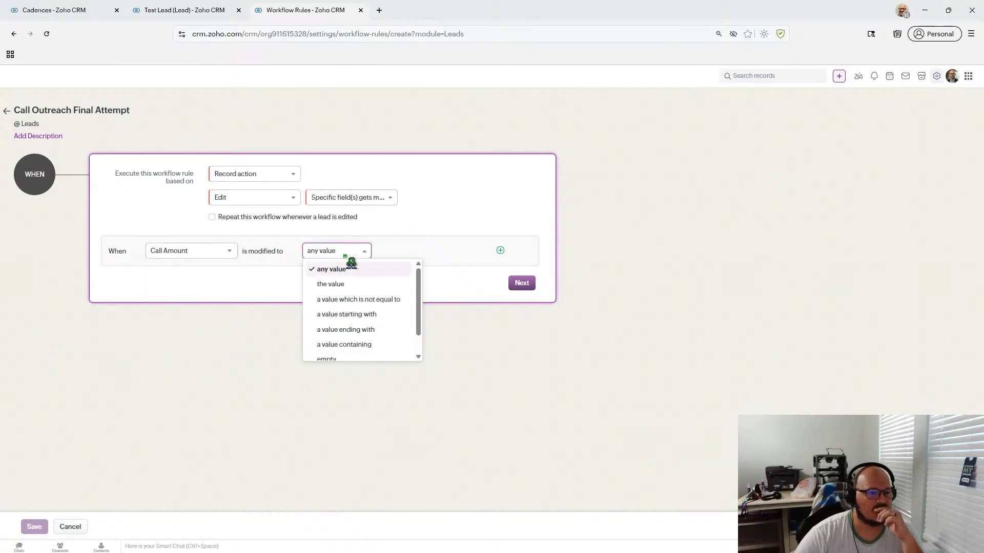
pyautogui.click(369, 285)
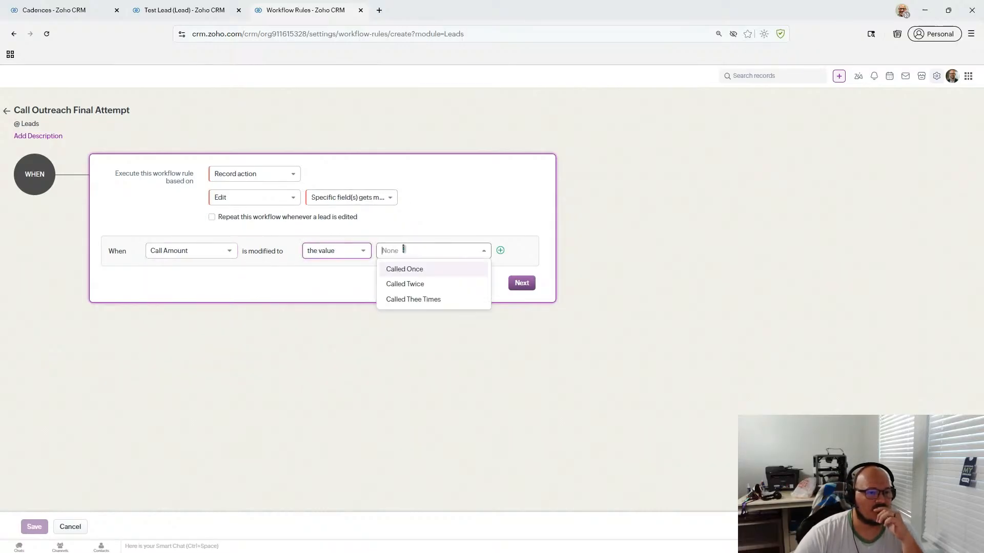
pyautogui.click(431, 285)
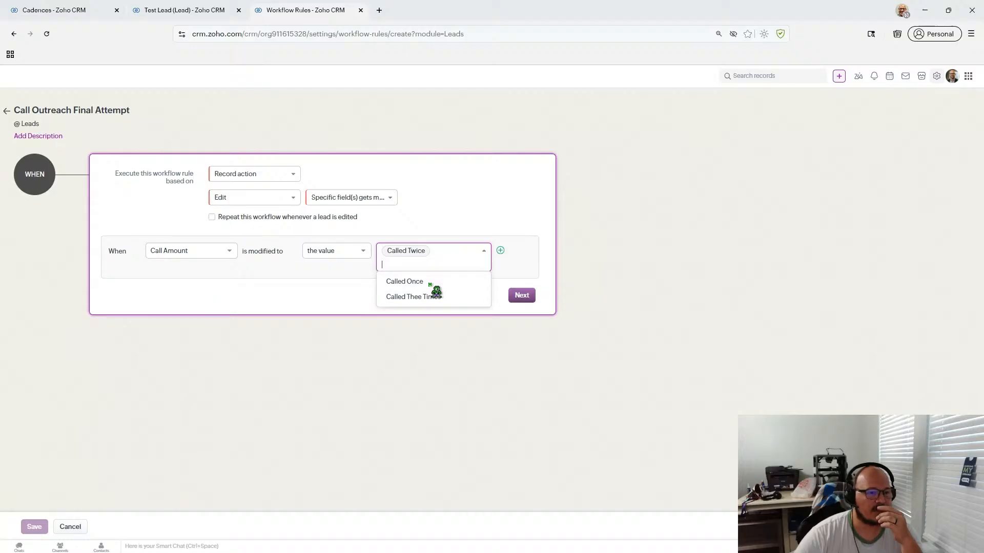
pyautogui.click(332, 293)
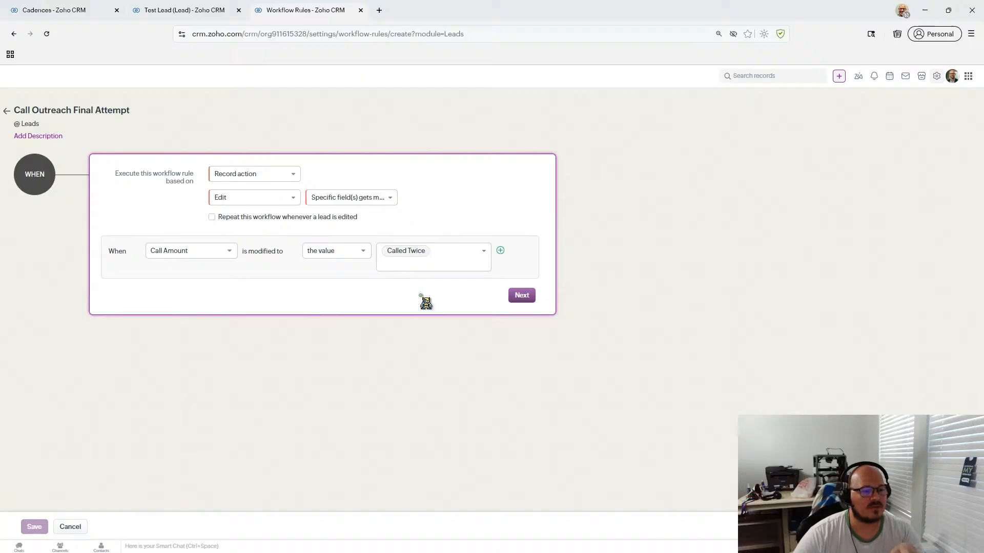
# - Set the rule's condition to All Leads and bring up the Instant Actions menu
pyautogui.click(513, 298)
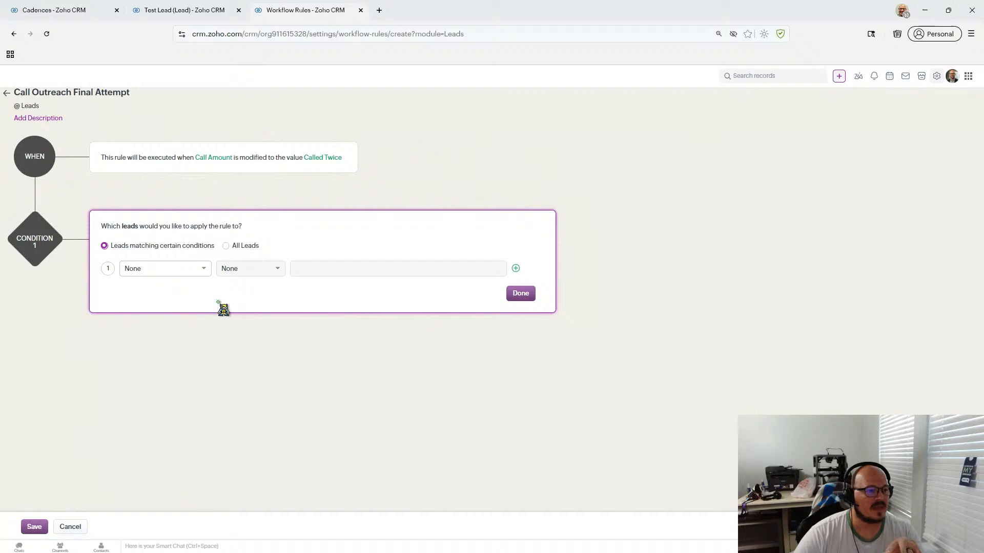
pyautogui.click(175, 272)
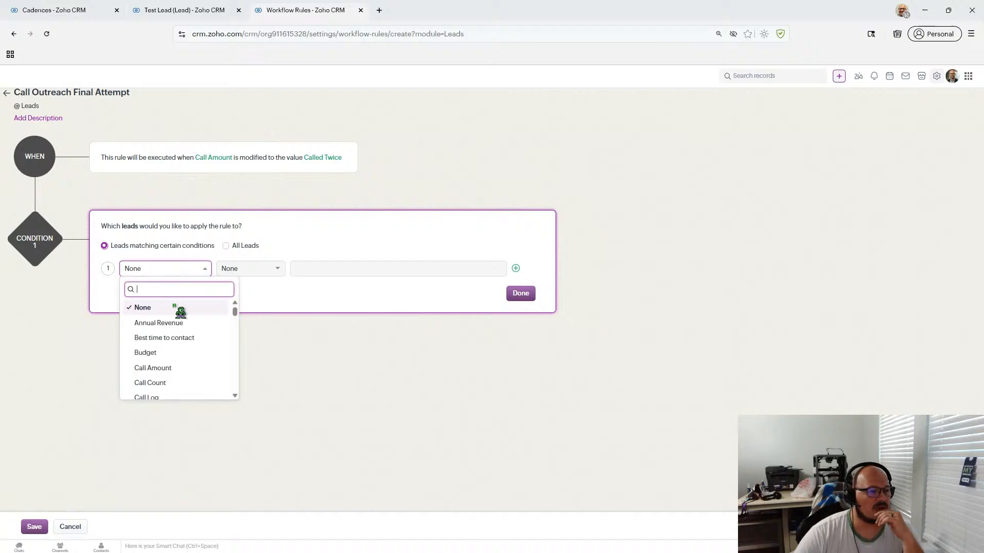
pyautogui.click(226, 245)
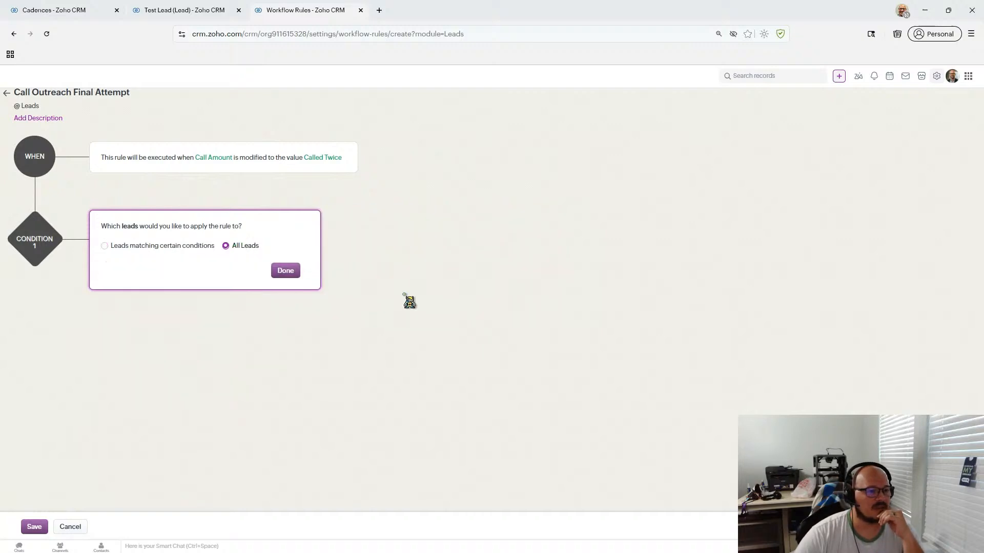
pyautogui.click(285, 270)
pyautogui.moveTo(155, 359)
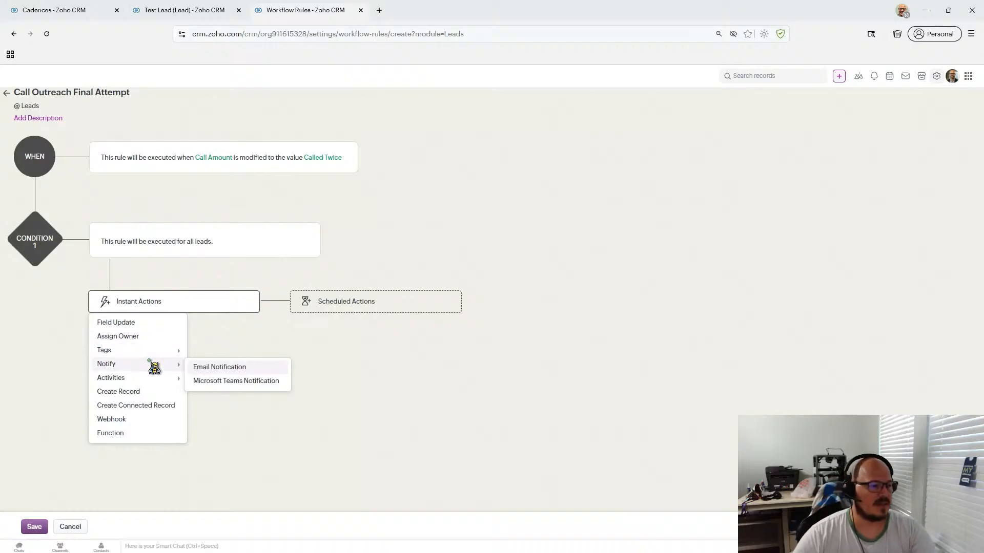
# - Go from the Test Lead back to the rule and close Instant Actions without choosing an action
pyautogui.click(196, 16)
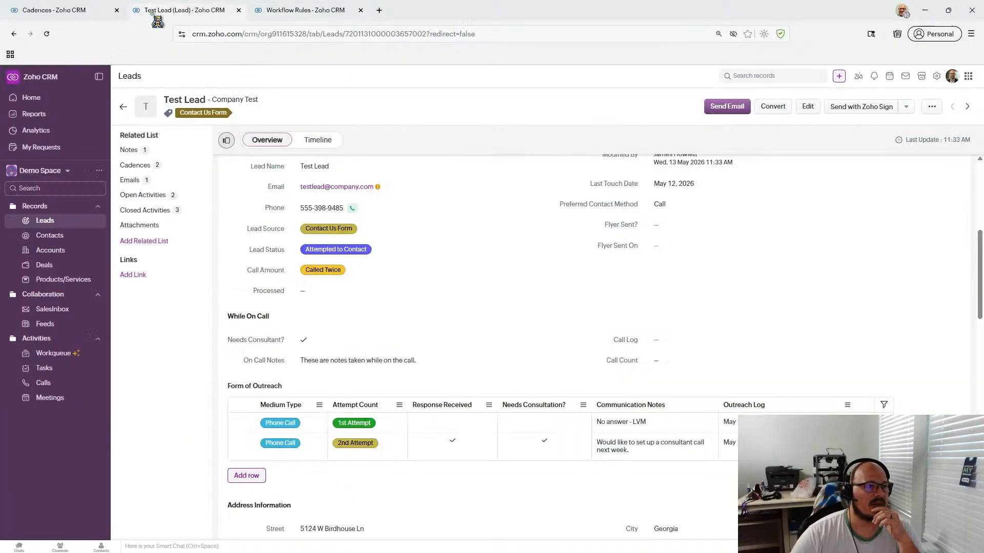
pyautogui.click(302, 15)
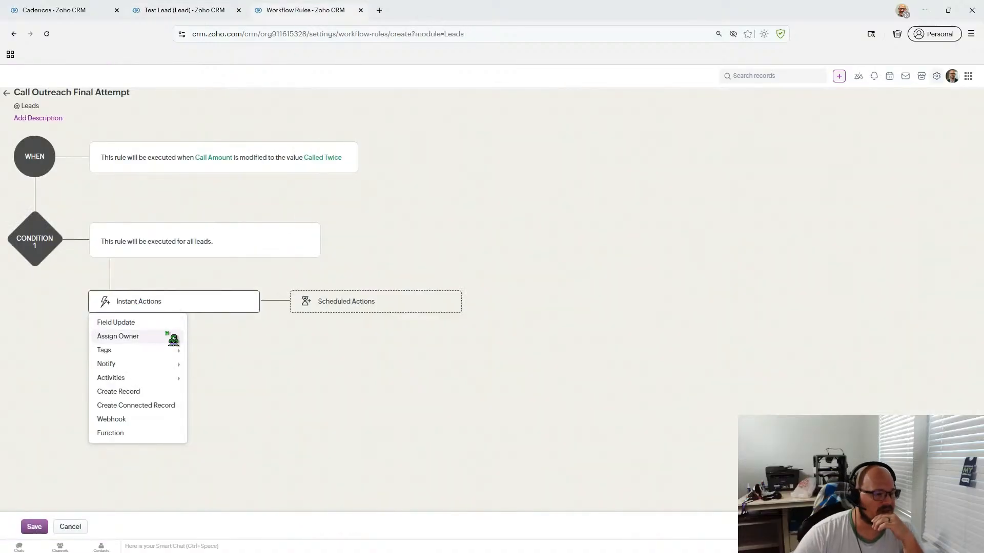
pyautogui.moveTo(162, 381)
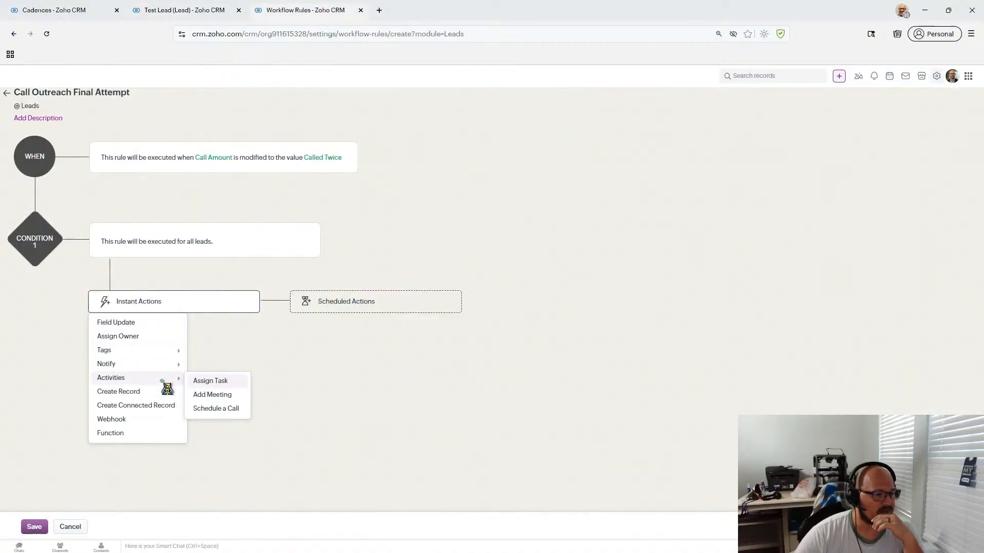
pyautogui.click(193, 381)
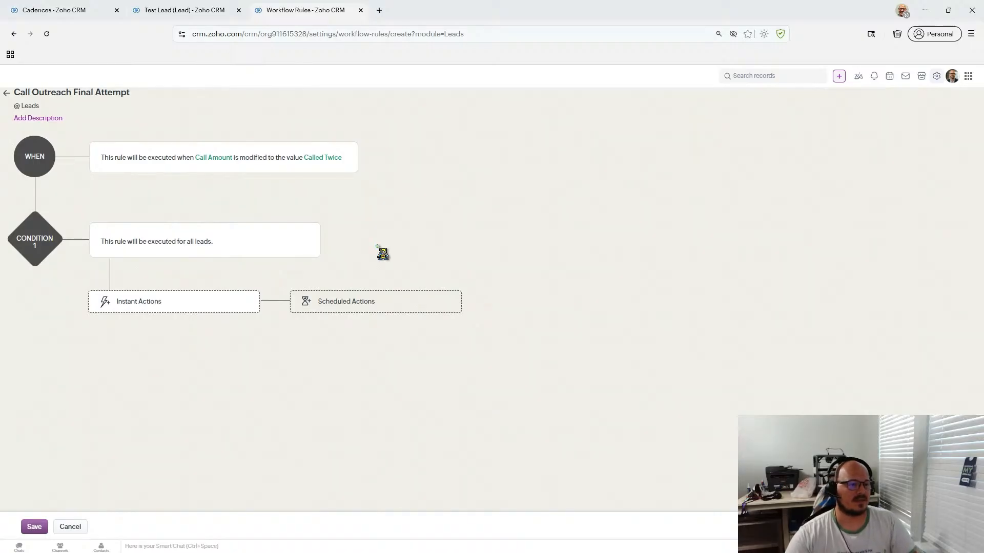
# - Add a scheduled action executing 2 Business day(s) after the trigger, choosing Assign Task
pyautogui.click(323, 302)
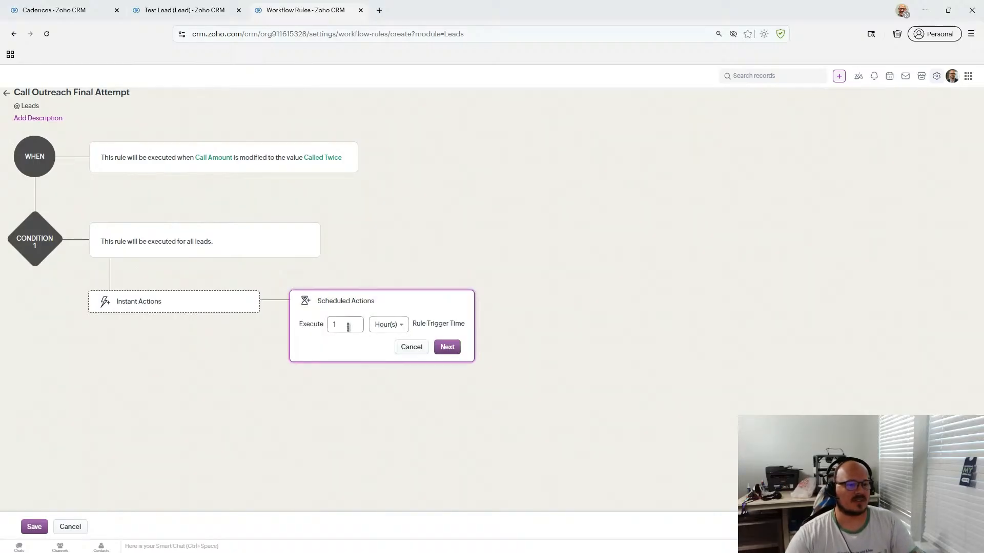
pyautogui.click(400, 329)
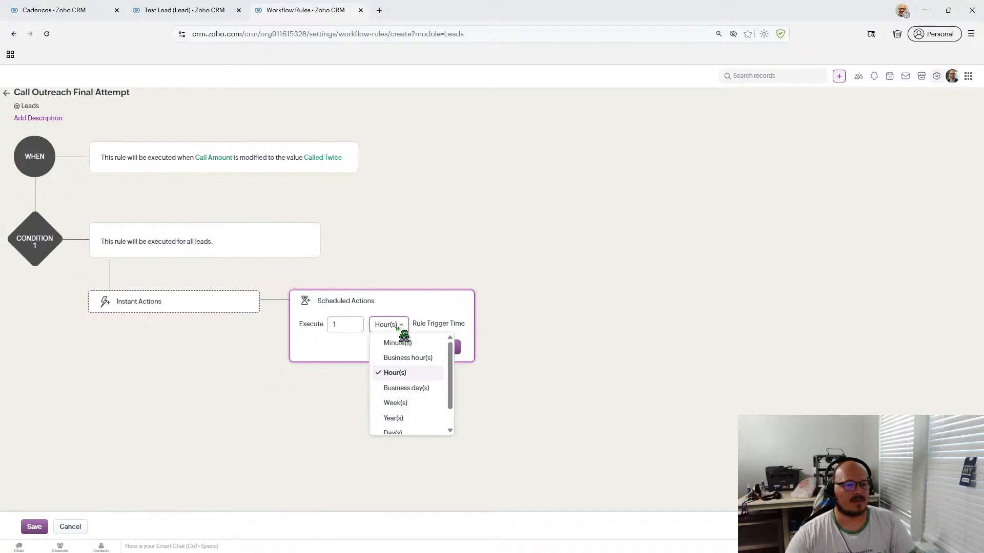
pyautogui.click(417, 388)
pyautogui.click(357, 324)
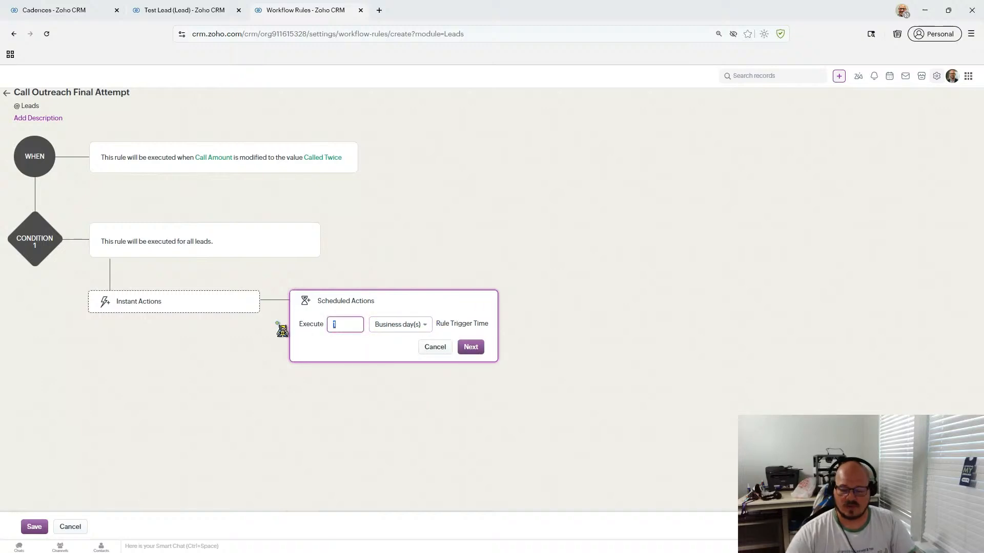
pyautogui.click(470, 346)
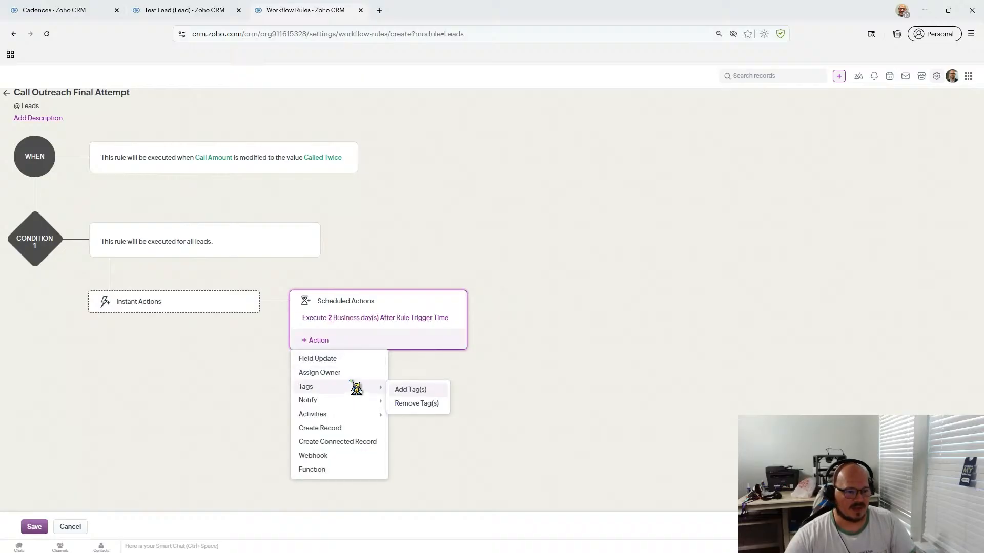
pyautogui.moveTo(353, 419)
pyautogui.click(410, 423)
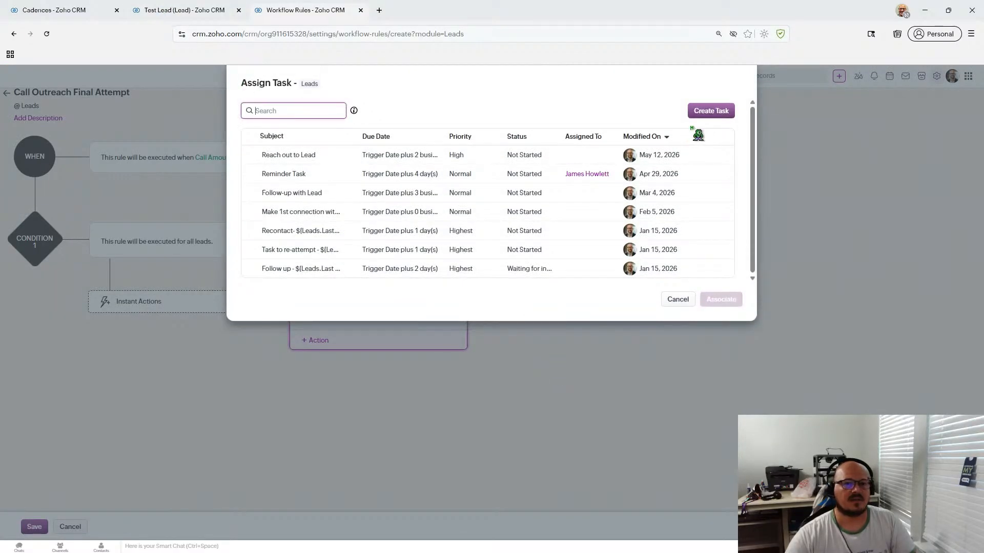
# - Create a high-priority Final Call Attempt task due on the trigger date, with a #First Name description
pyautogui.click(710, 111)
pyautogui.click(497, 123)
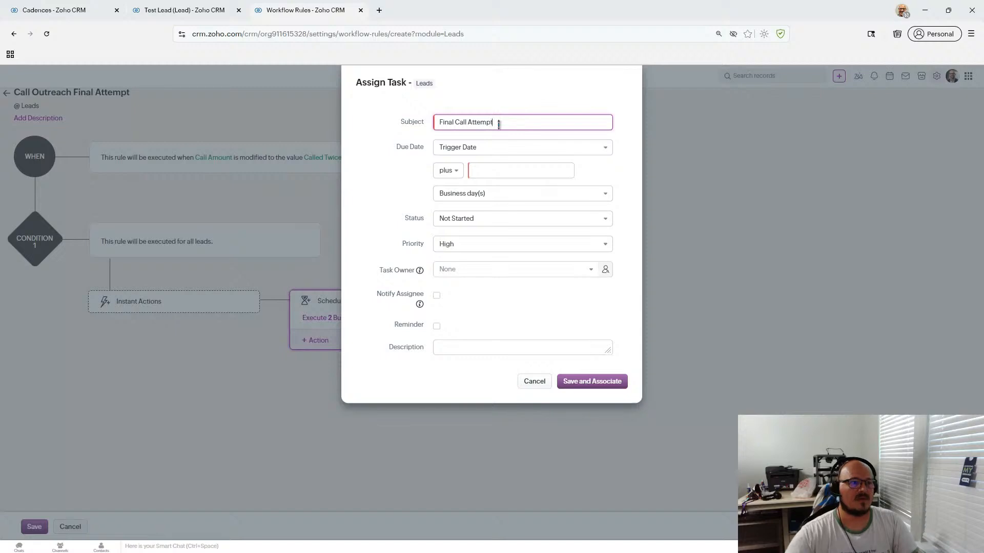
pyautogui.click(510, 173)
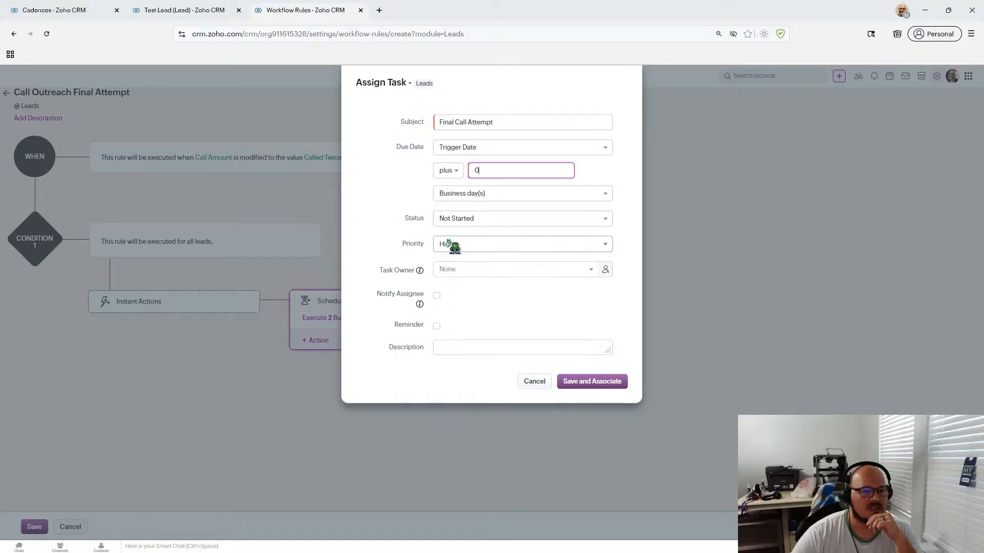
pyautogui.click(368, 221)
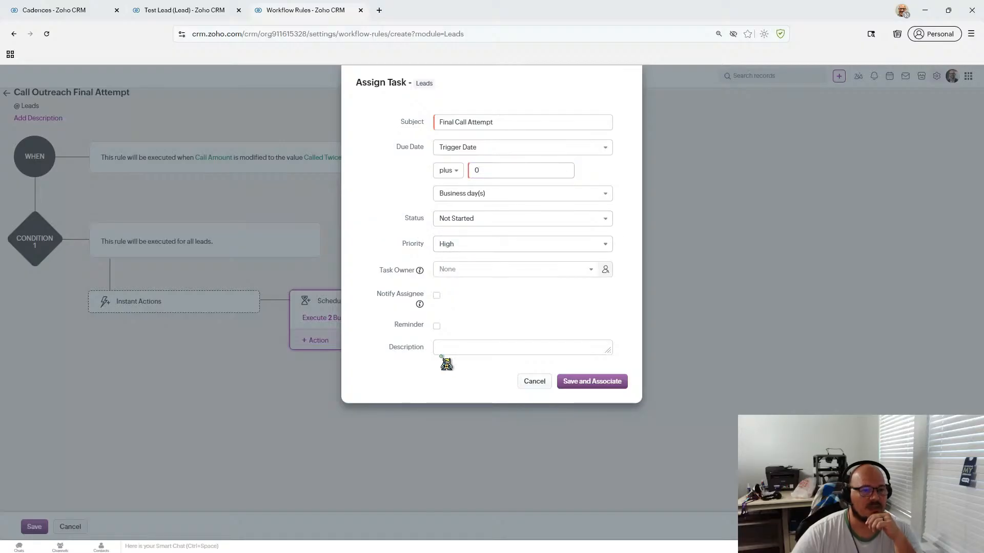
pyautogui.click(465, 347)
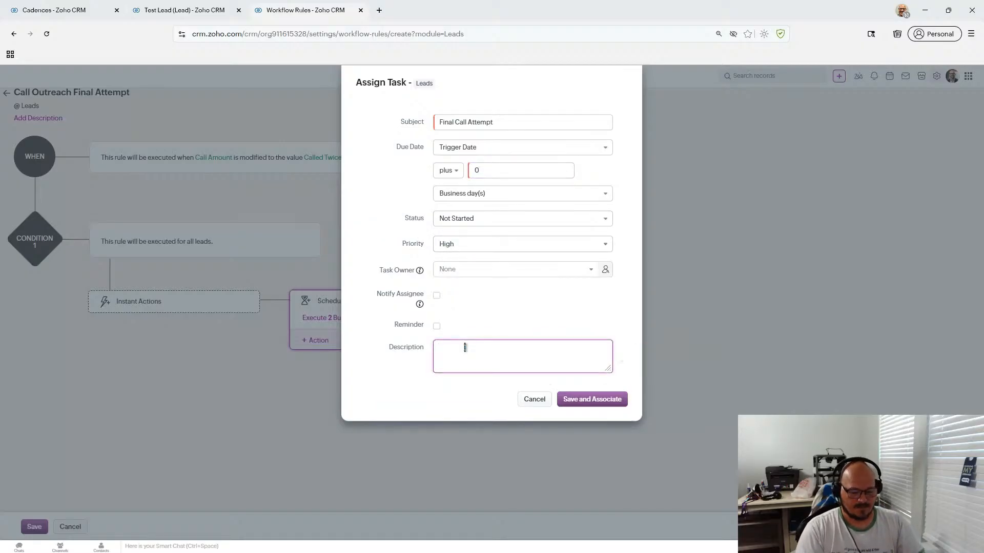
pyautogui.write('#rd')
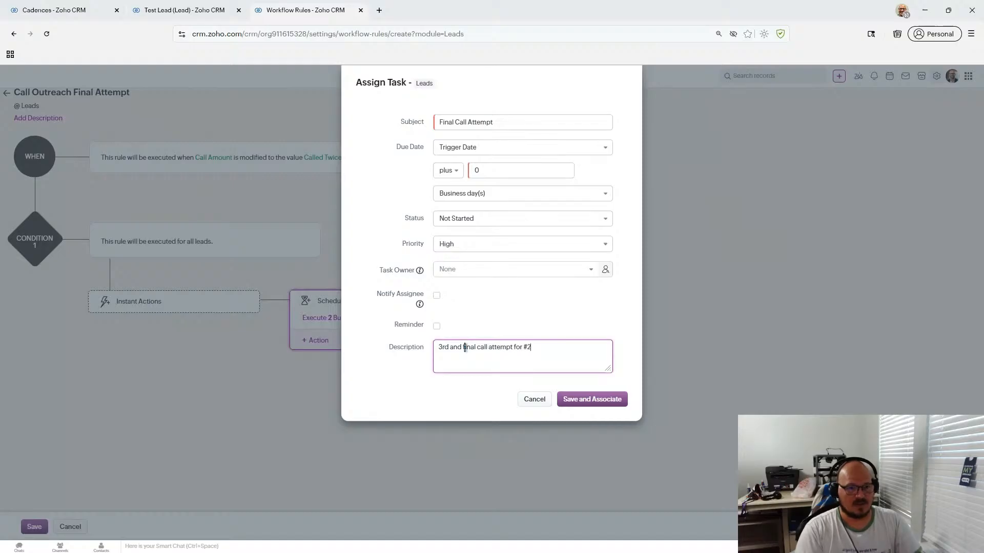
pyautogui.press('Down')
pyautogui.press('Down')
pyautogui.press('Down')
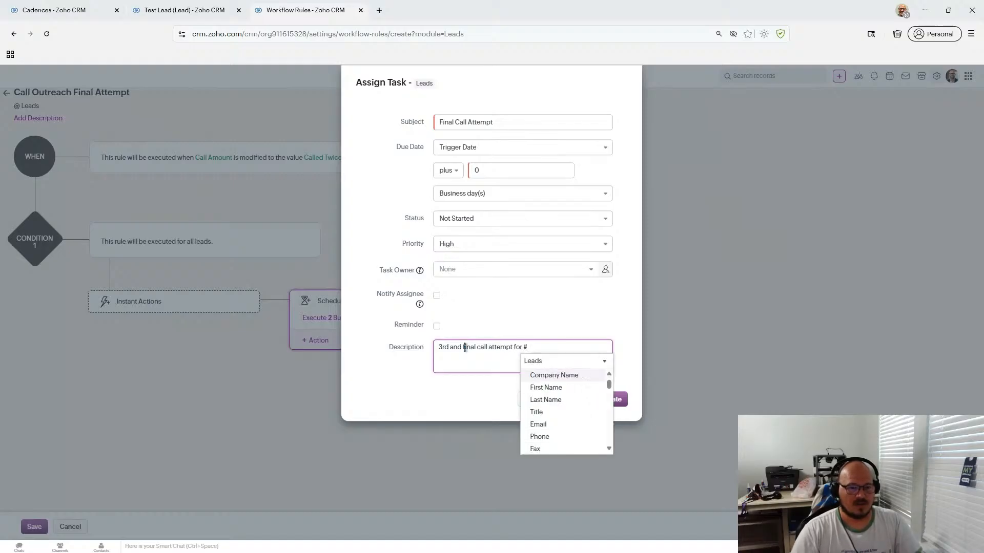
pyautogui.press('Return')
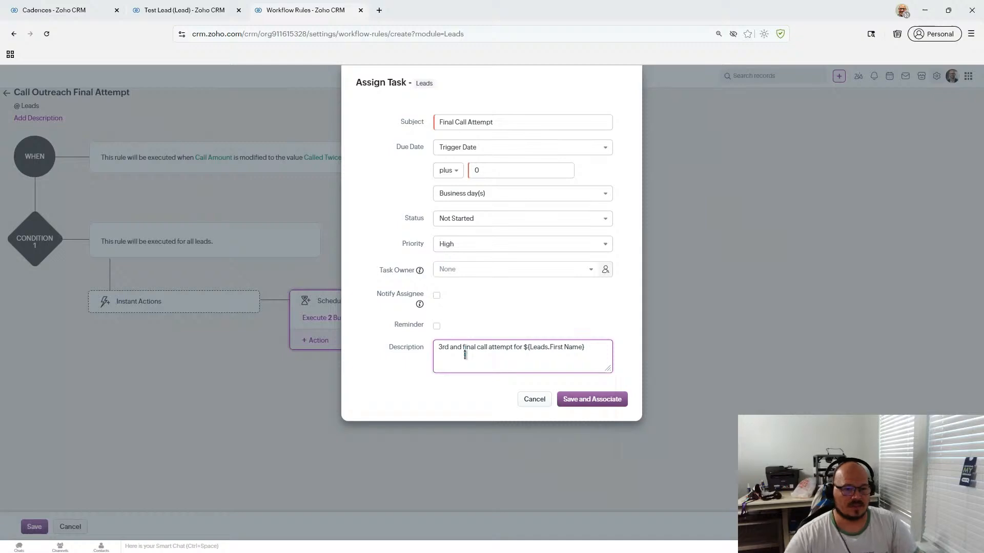
# - Associate the task, save the Call Outreach Final Attempt rule, and reopen the Test Lead
pyautogui.click(590, 404)
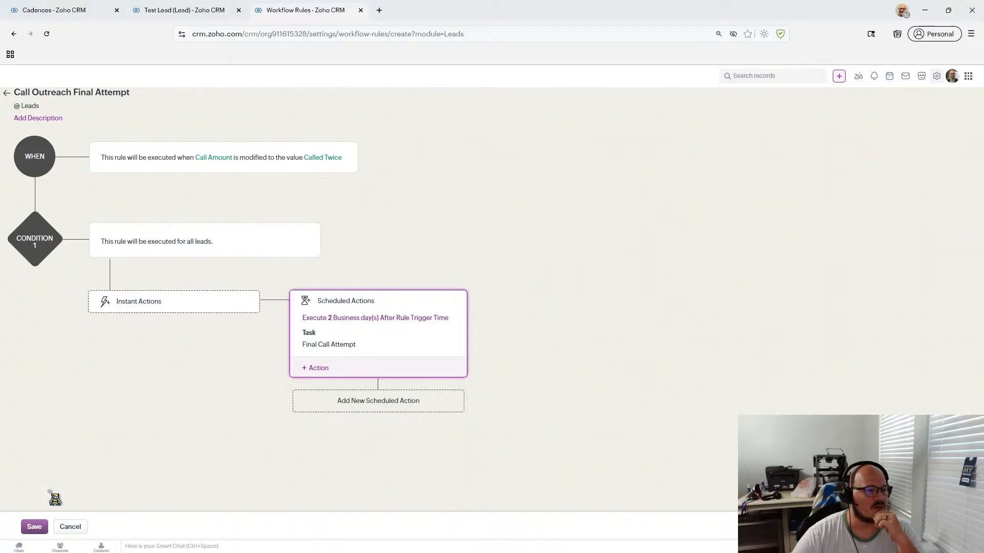
pyautogui.click(28, 526)
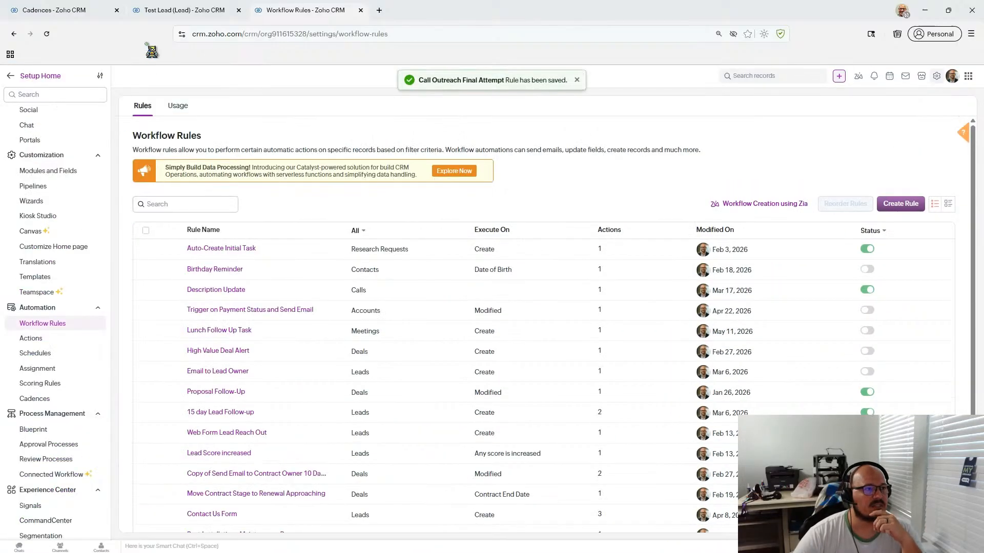
pyautogui.click(169, 11)
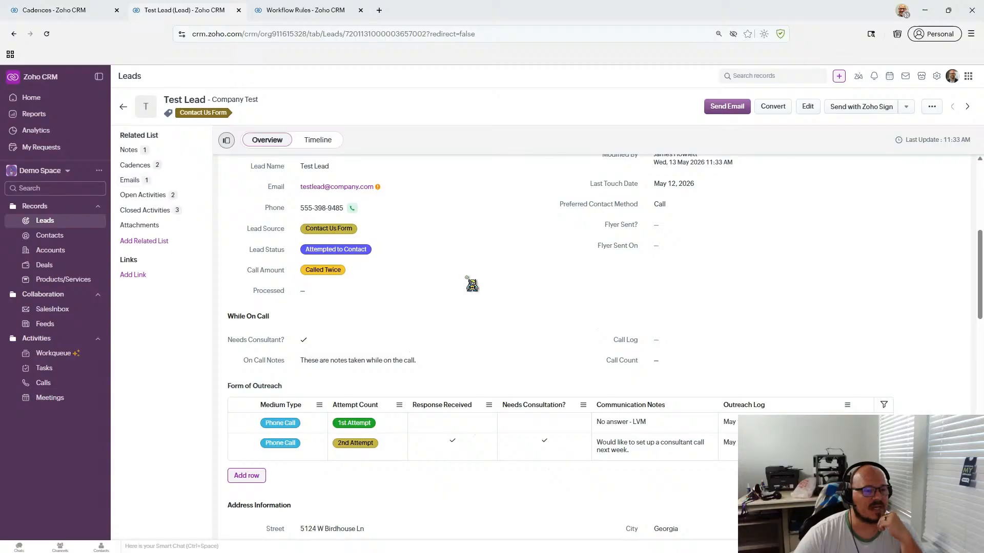
# - Open the lead's Call Amount field and cancel, leaving it at Called Twice
pyautogui.scroll(-6, 449, 285)
pyautogui.scroll(5, 450, 285)
pyautogui.scroll(3, 450, 287)
pyautogui.scroll(-3, 451, 289)
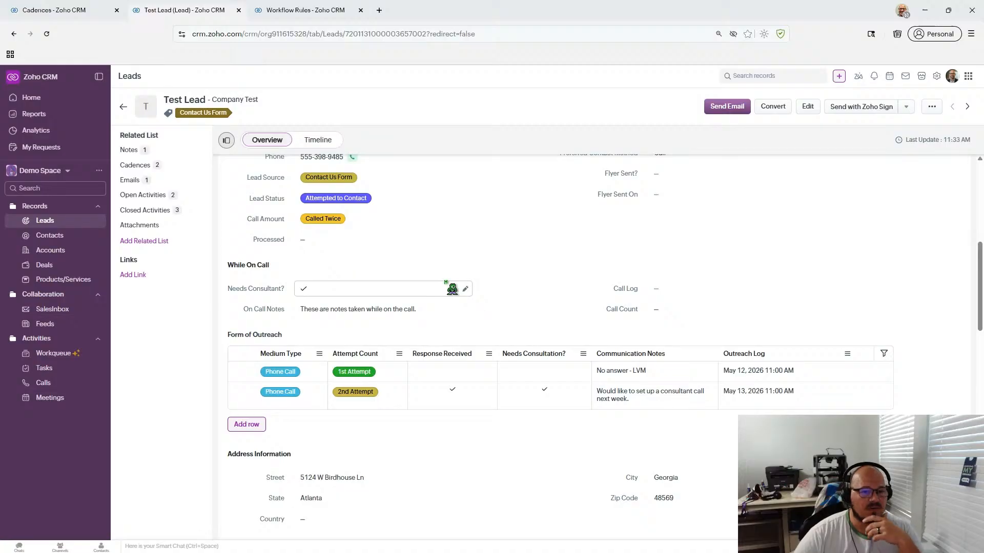
pyautogui.scroll(-2, 451, 288)
pyautogui.scroll(3, 450, 286)
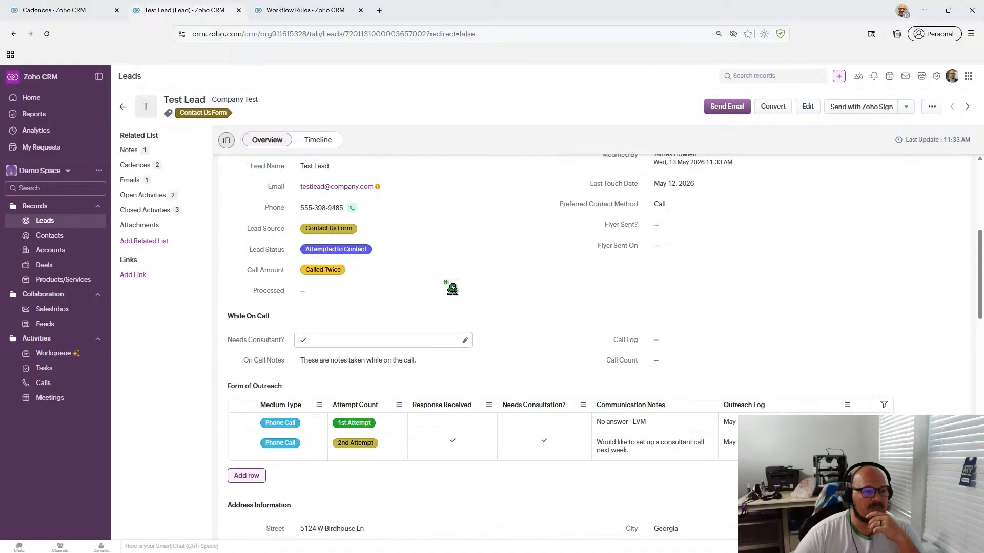
pyautogui.click(341, 275)
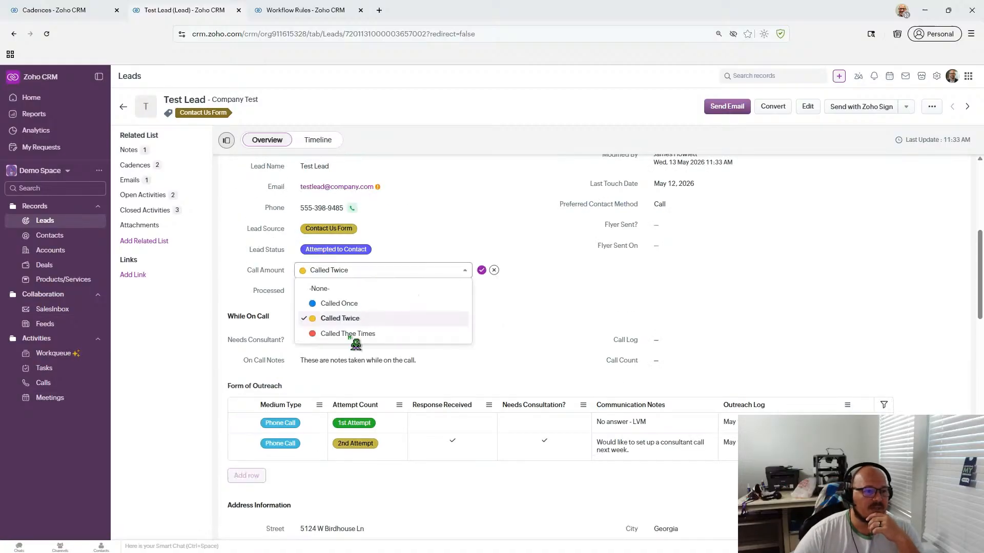
pyautogui.click(493, 270)
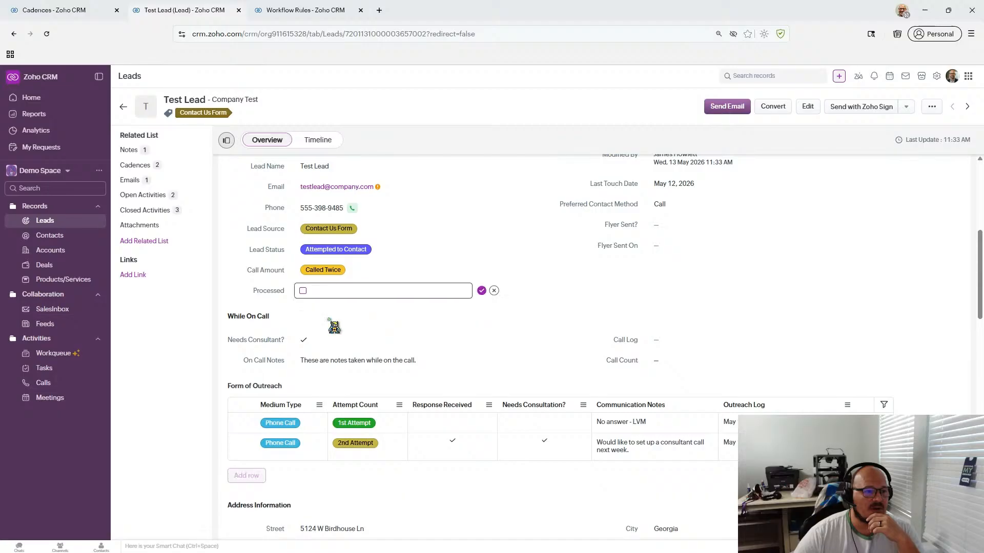
pyautogui.click(493, 291)
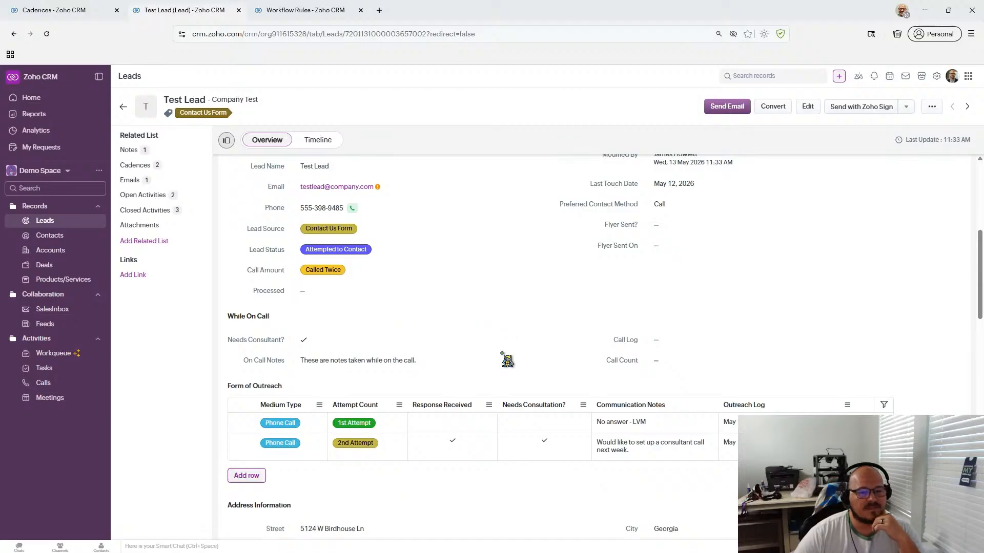
# - Tick the Test Lead's Flyer Sent? checkbox and save it
pyautogui.scroll(2, 507, 360)
pyautogui.scroll(-15, 507, 360)
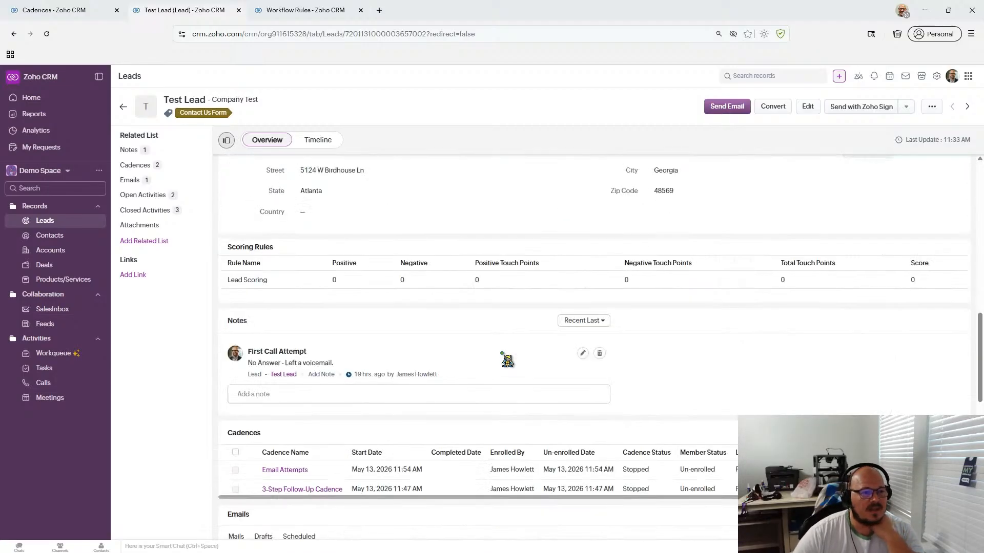
pyautogui.scroll(14, 507, 361)
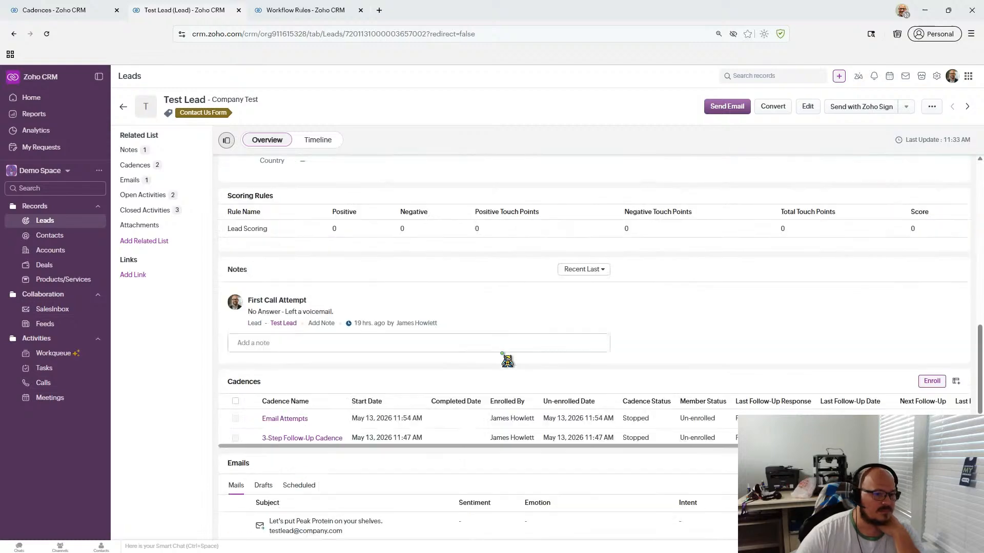
pyautogui.scroll(-3, 507, 361)
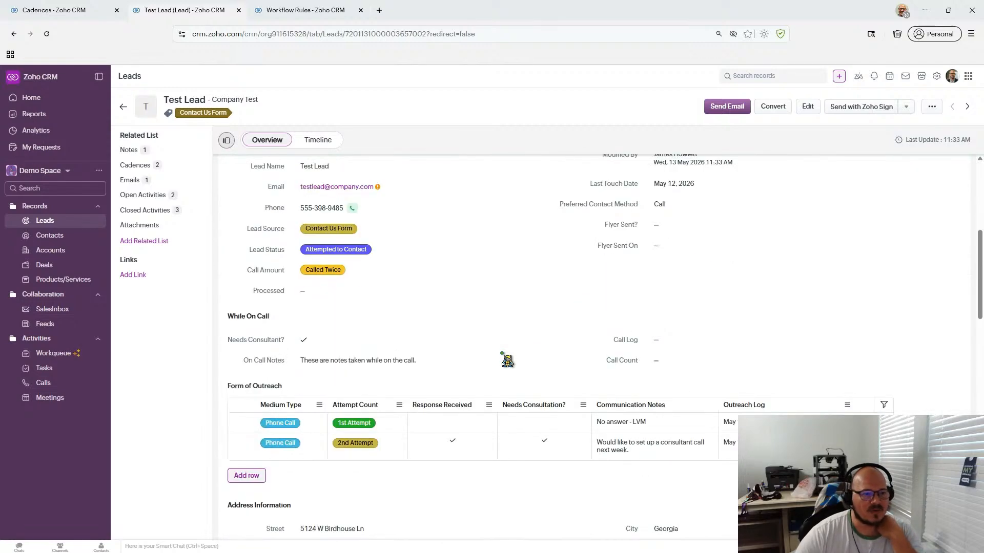
pyautogui.scroll(2, 598, 308)
pyautogui.click(666, 280)
pyautogui.click(656, 276)
pyautogui.click(835, 277)
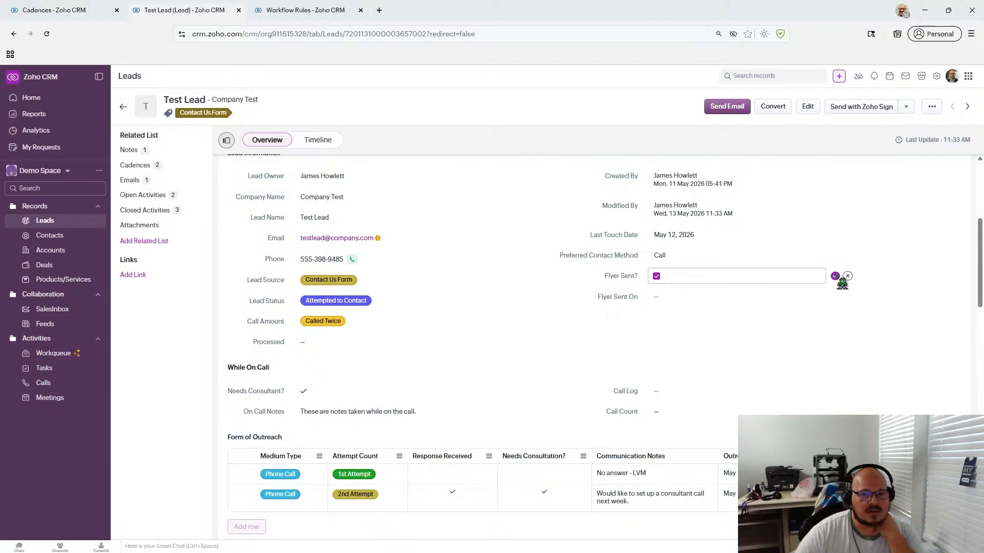
# - Save May 8, 2026 12:00 PM as the Flyer Sent On date, then review the lead record
pyautogui.click(657, 298)
pyautogui.click(722, 358)
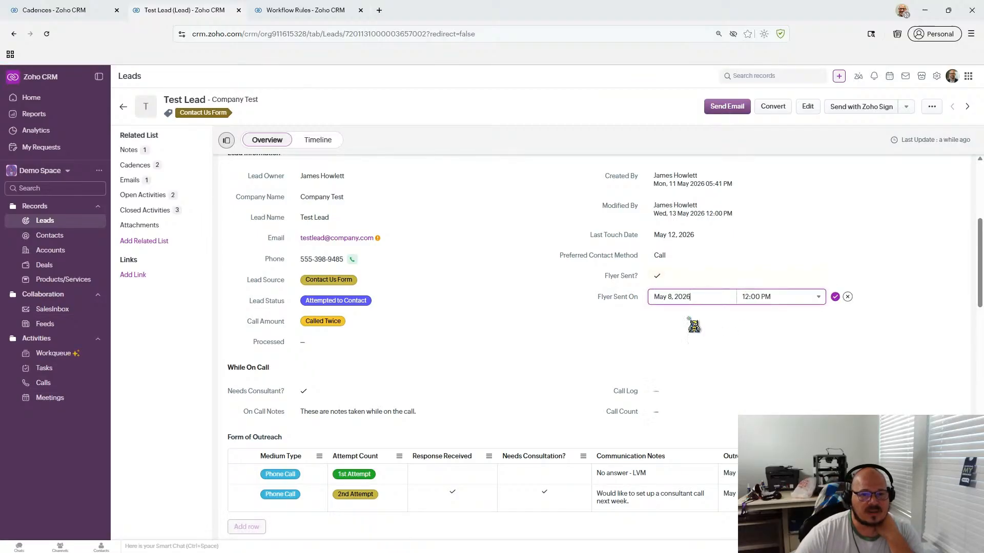
pyautogui.click(835, 297)
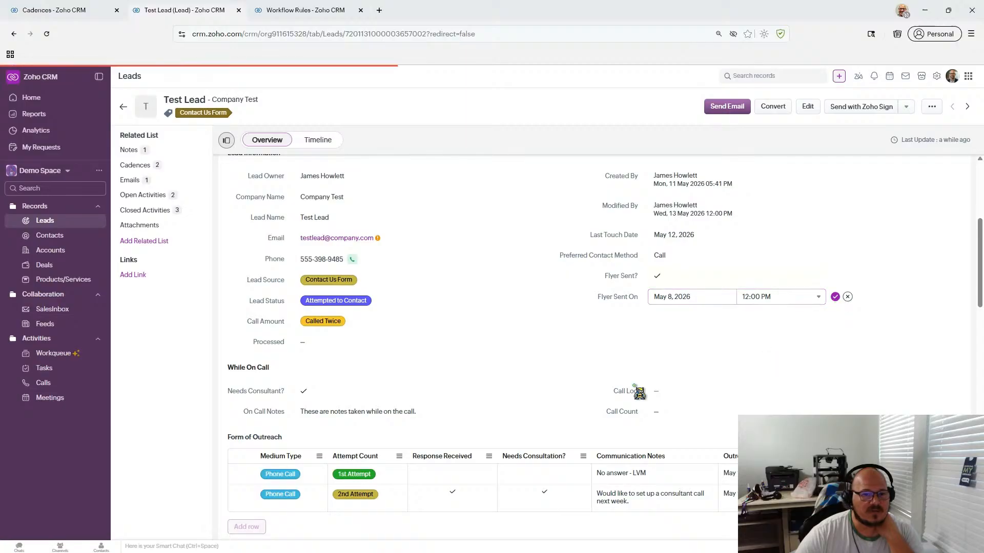
pyautogui.scroll(-2, 454, 343)
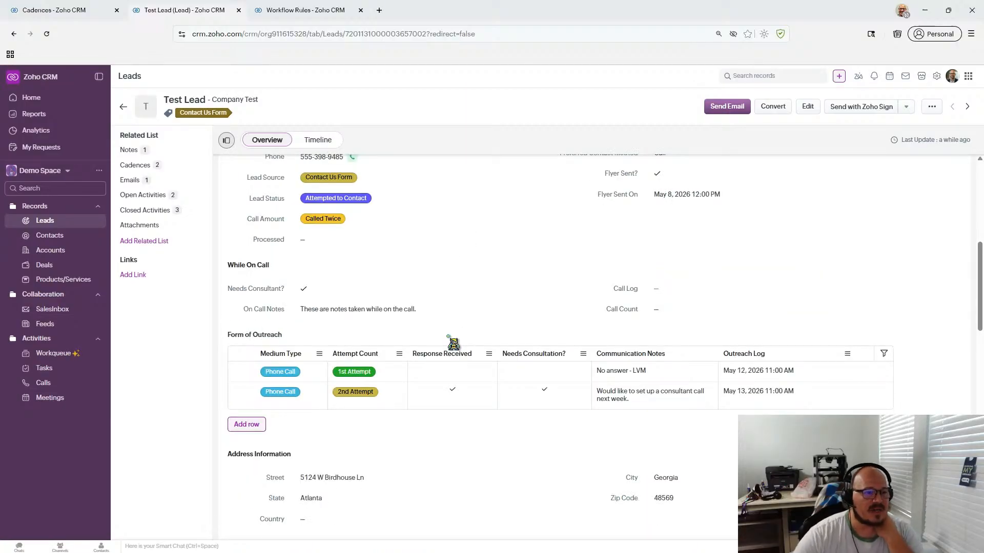
pyautogui.scroll(-3, 433, 253)
pyautogui.scroll(-7, 433, 253)
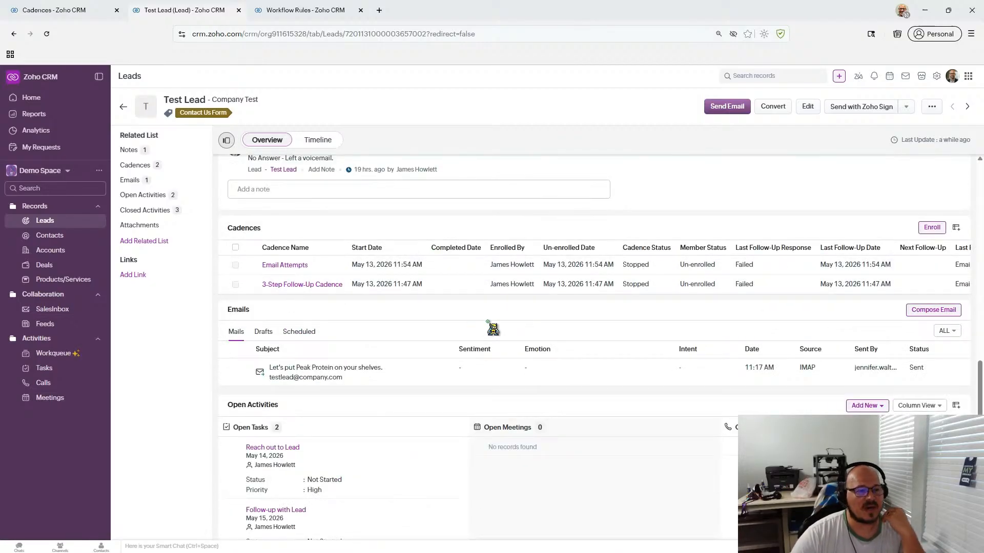
pyautogui.scroll(-3, 493, 328)
pyautogui.scroll(15, 493, 329)
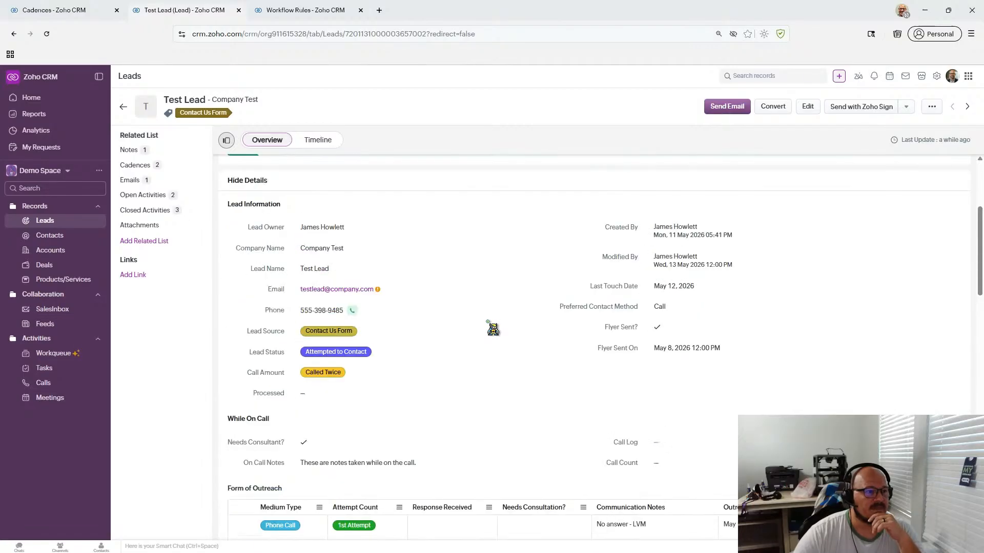
pyautogui.scroll(4, 493, 329)
pyautogui.scroll(-10, 493, 329)
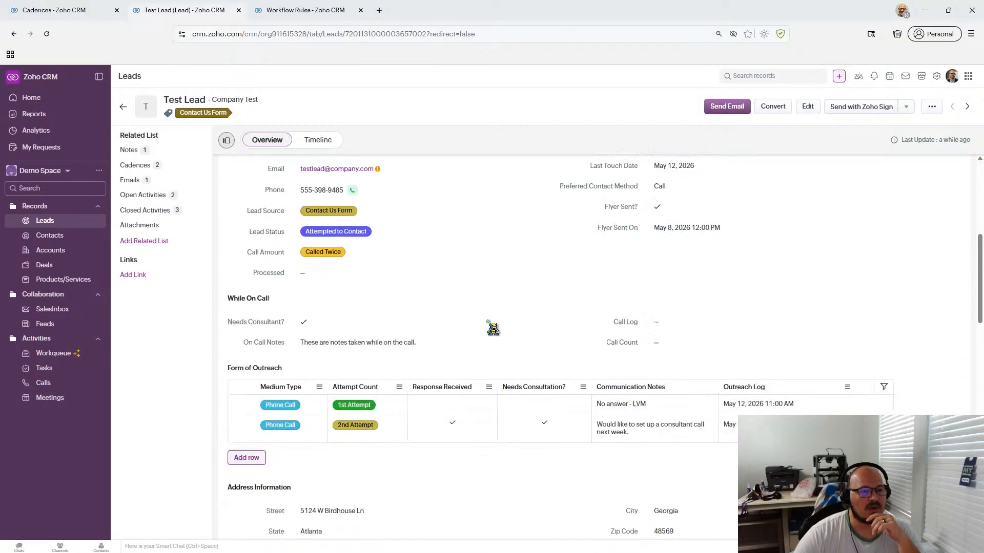
pyautogui.scroll(6, 489, 328)
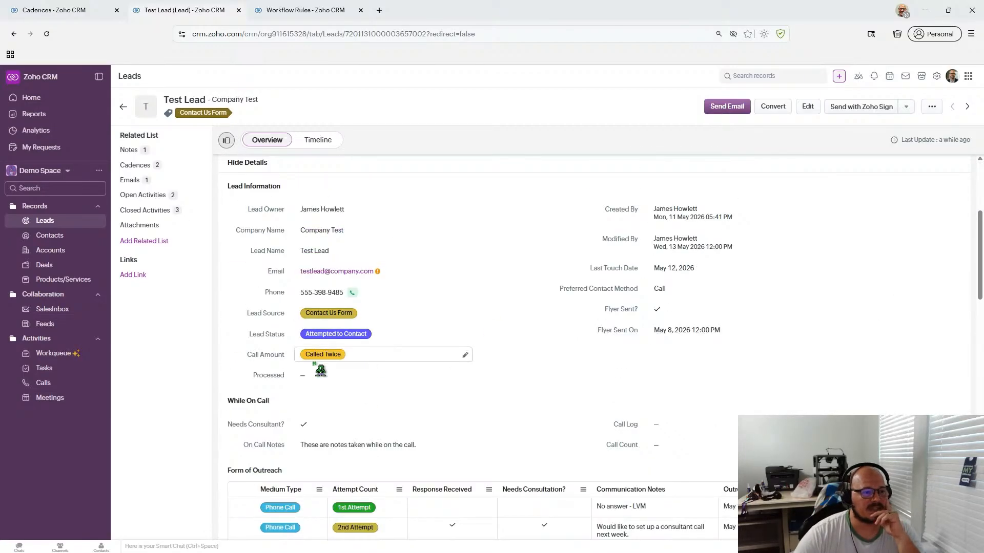
pyautogui.scroll(-2, 501, 391)
pyautogui.scroll(-3, 503, 393)
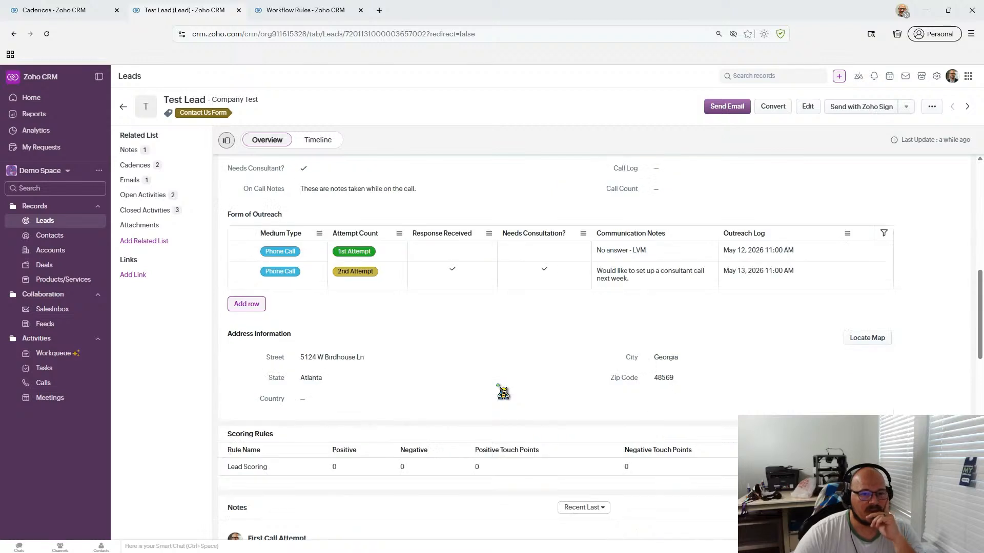
pyautogui.scroll(4, 503, 393)
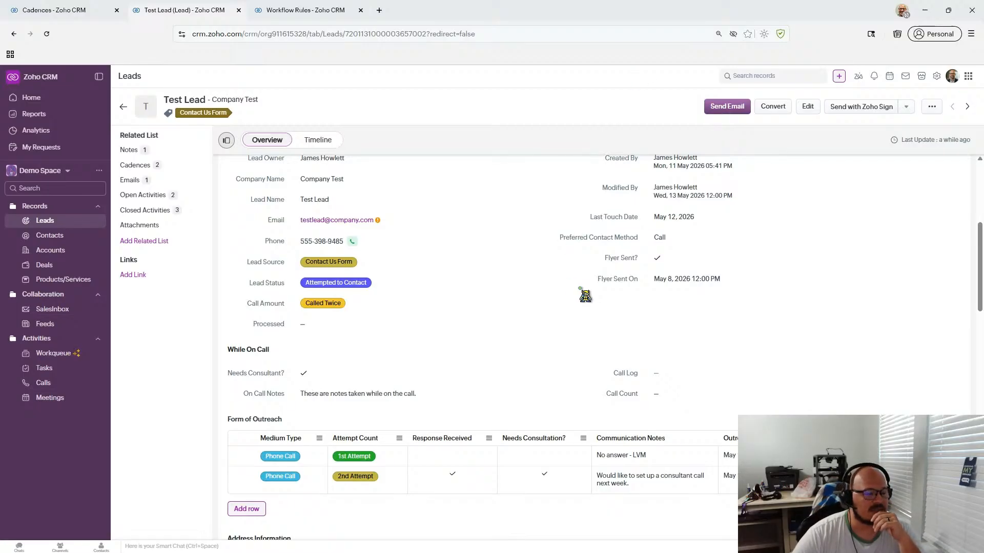
pyautogui.scroll(-1, 585, 296)
pyautogui.scroll(5, 585, 296)
pyautogui.click(267, 14)
pyautogui.click(212, 20)
pyautogui.scroll(-4, 308, 164)
pyautogui.scroll(1, 471, 226)
pyautogui.scroll(-1, 471, 226)
pyautogui.scroll(1, 469, 236)
pyautogui.scroll(1, 469, 237)
pyautogui.scroll(-1, 468, 237)
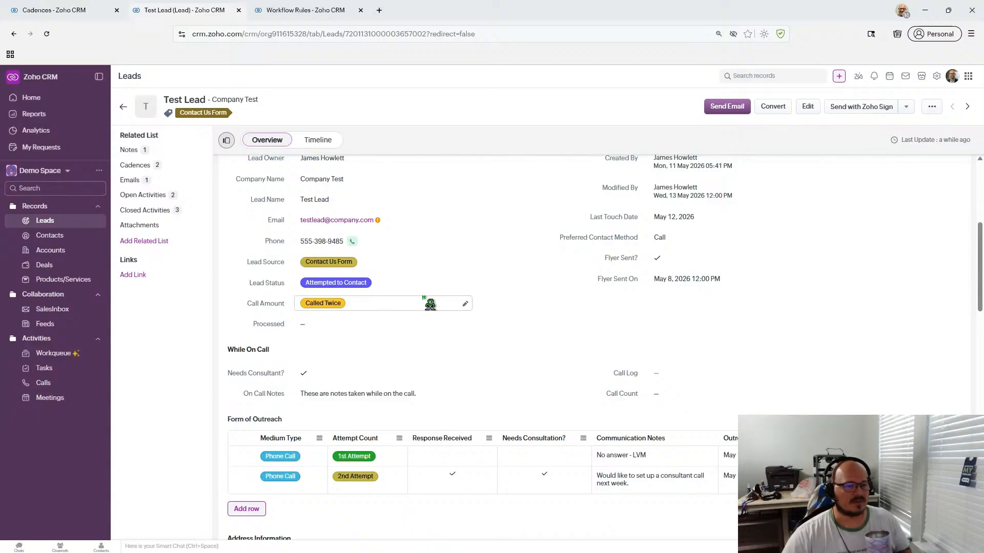
pyautogui.click(389, 306)
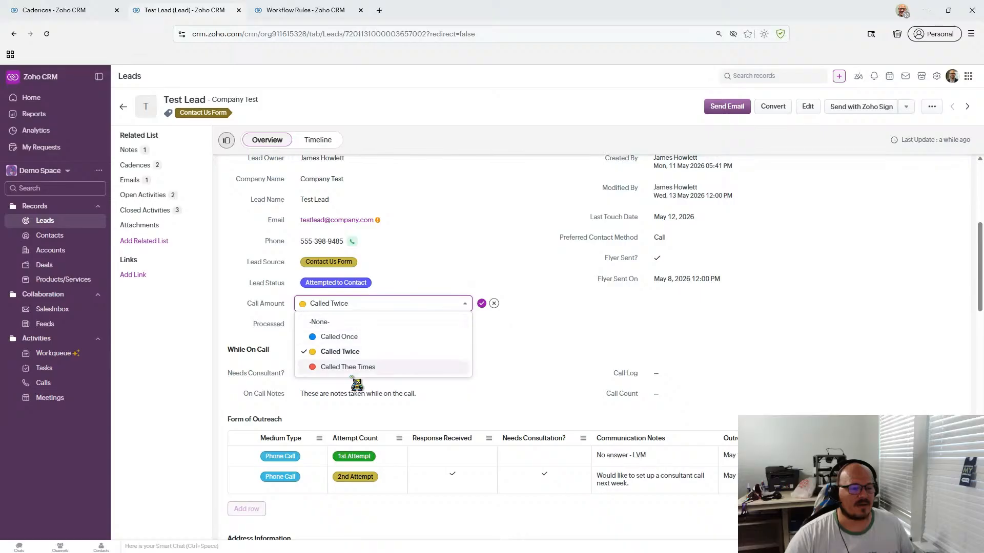
pyautogui.click(494, 303)
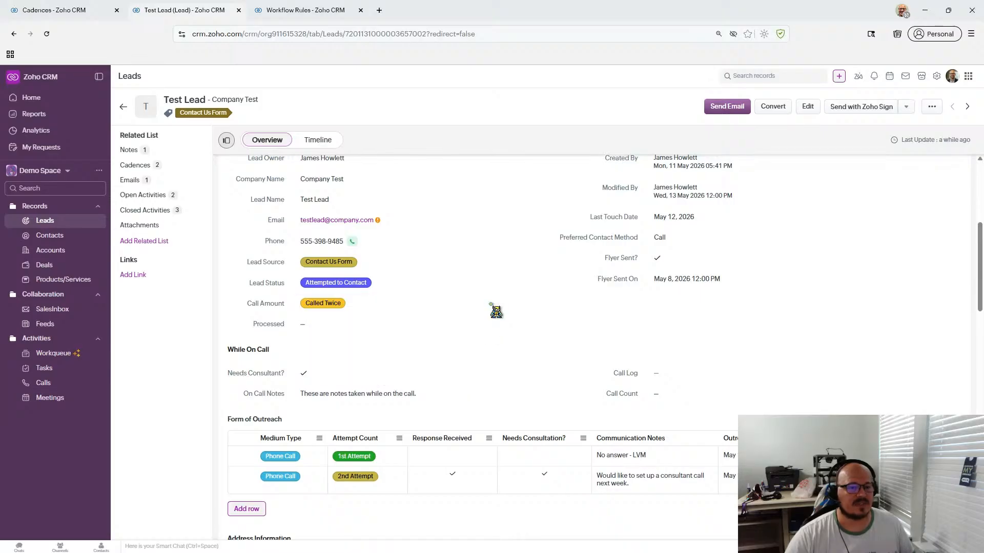
pyautogui.click(372, 303)
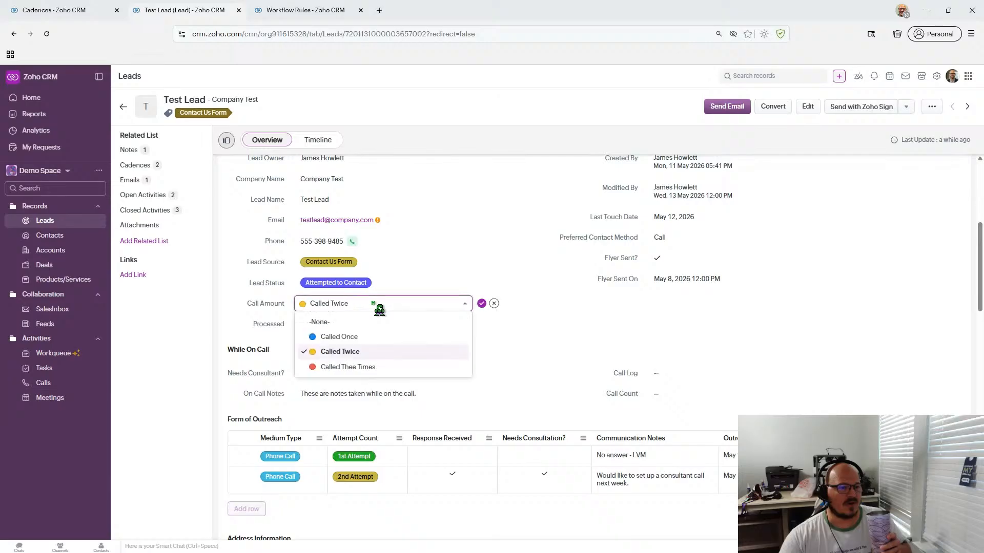
pyautogui.click(494, 303)
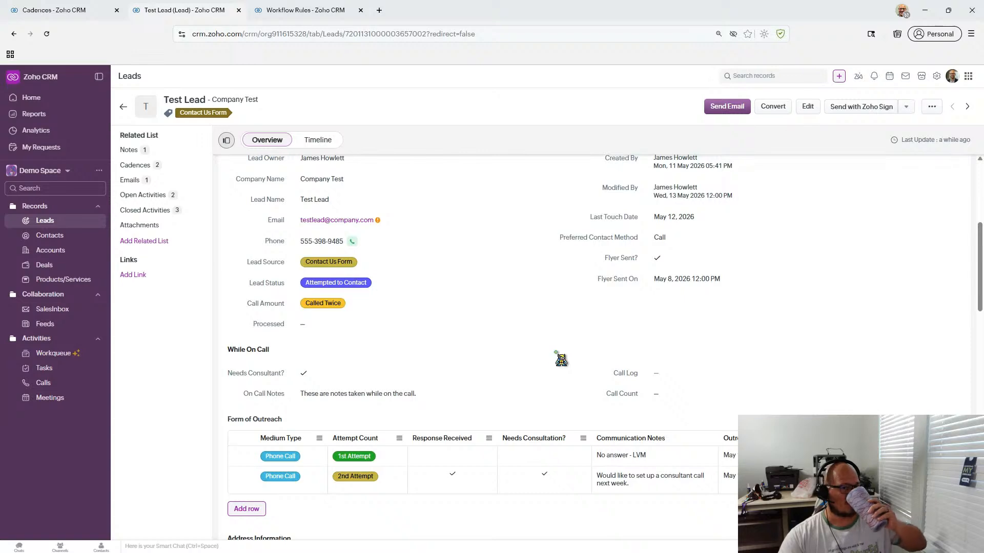
pyautogui.scroll(2, 560, 360)
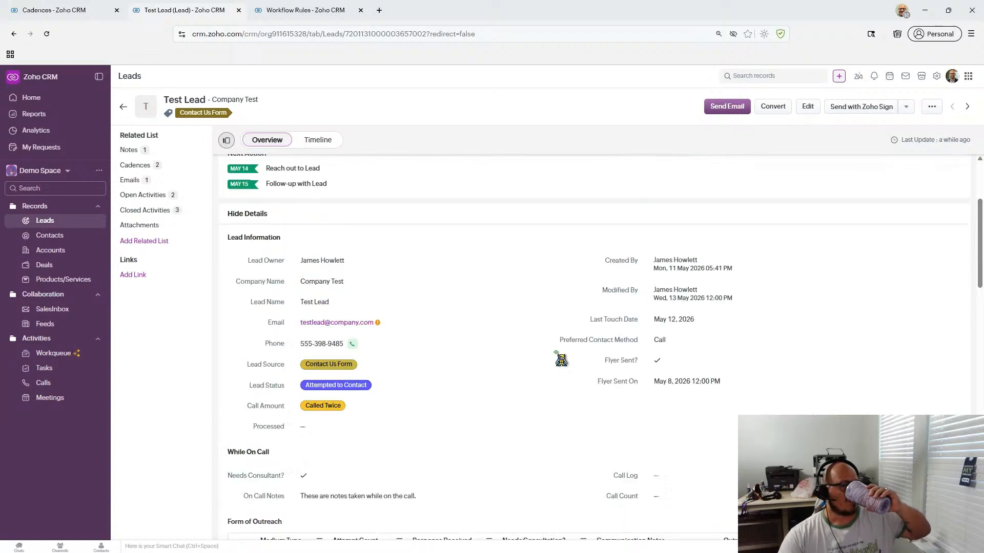
pyautogui.scroll(-4, 561, 360)
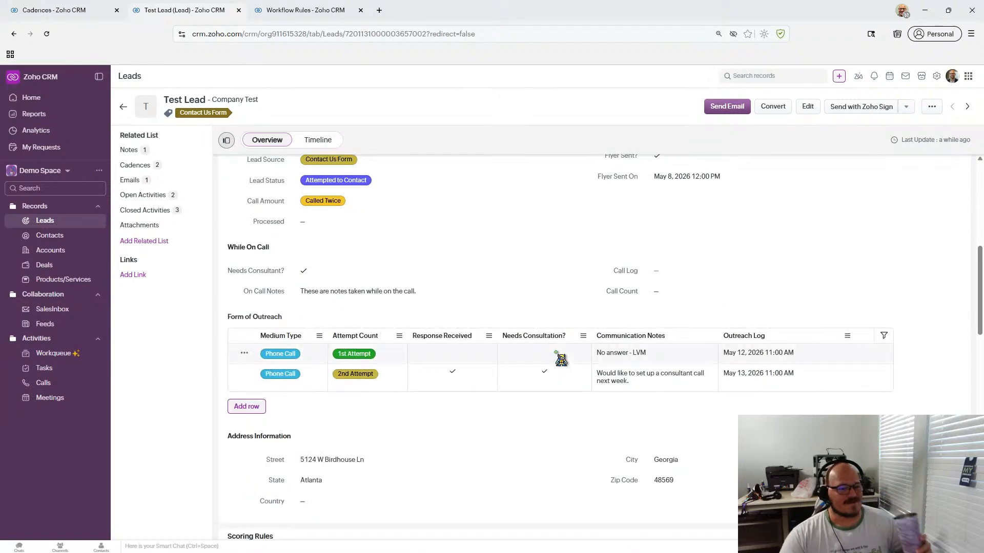
pyautogui.scroll(-6, 561, 360)
pyautogui.scroll(5, 561, 360)
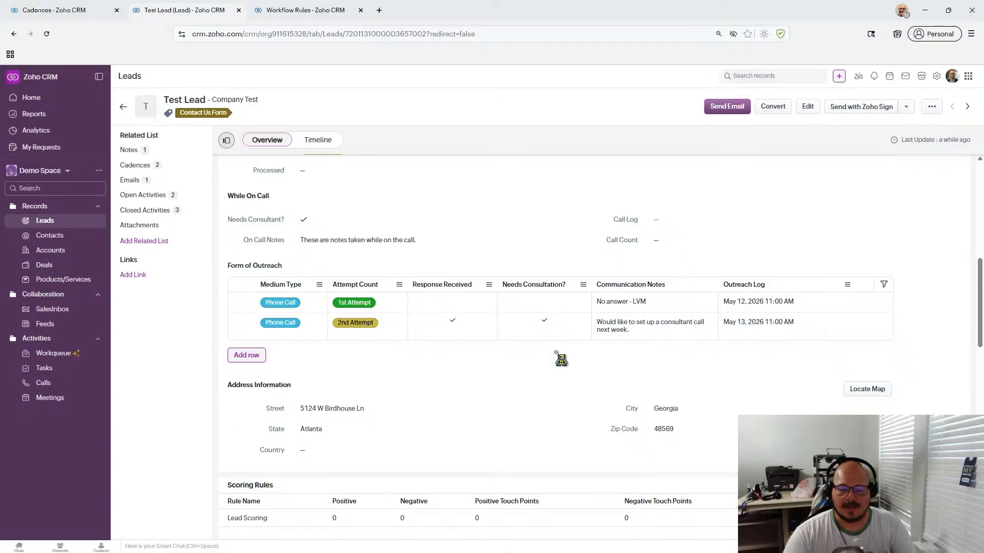
pyautogui.moveTo(440, 552)
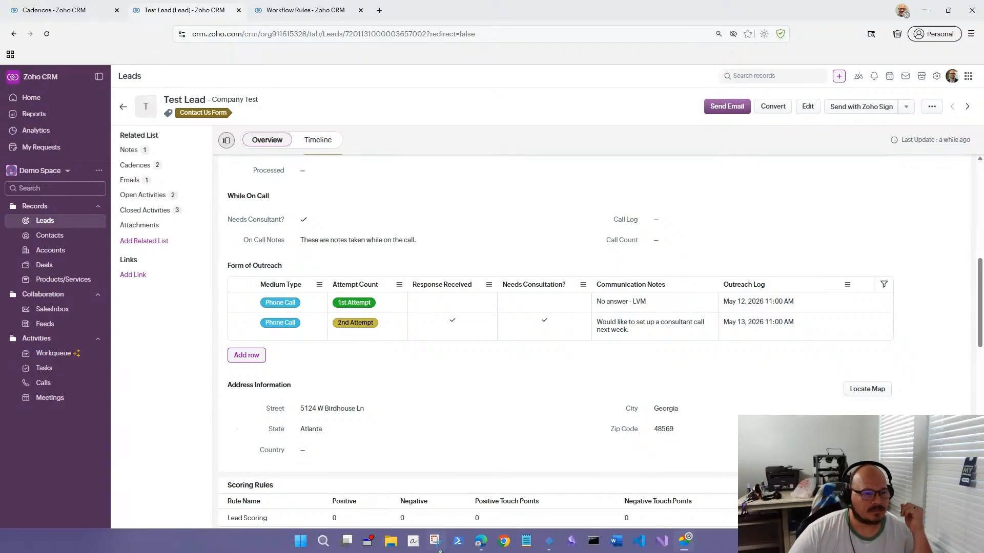
pyautogui.scroll(-10, 415, 312)
pyautogui.scroll(5, 416, 313)
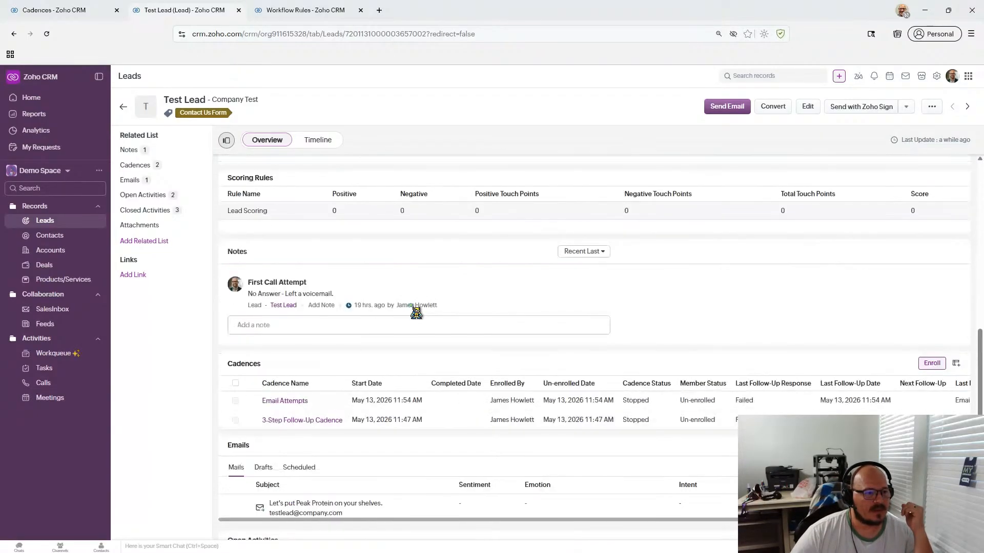
pyautogui.scroll(-7, 416, 313)
pyautogui.scroll(7, 416, 312)
pyautogui.scroll(3, 416, 313)
pyautogui.scroll(-3, 416, 313)
# - Open Organize Lead Details from Related List and save the arrangement unchanged
pyautogui.click(164, 135)
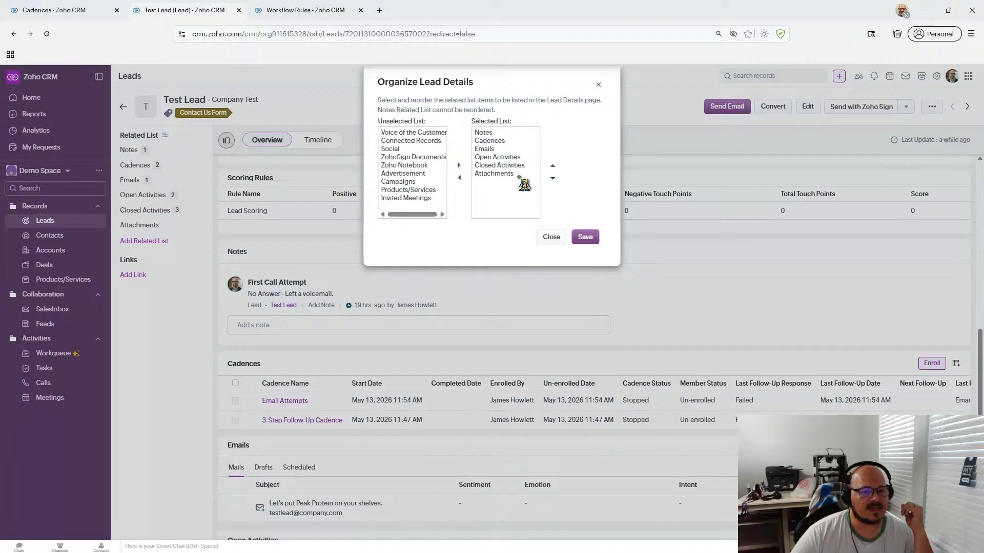
pyautogui.click(588, 238)
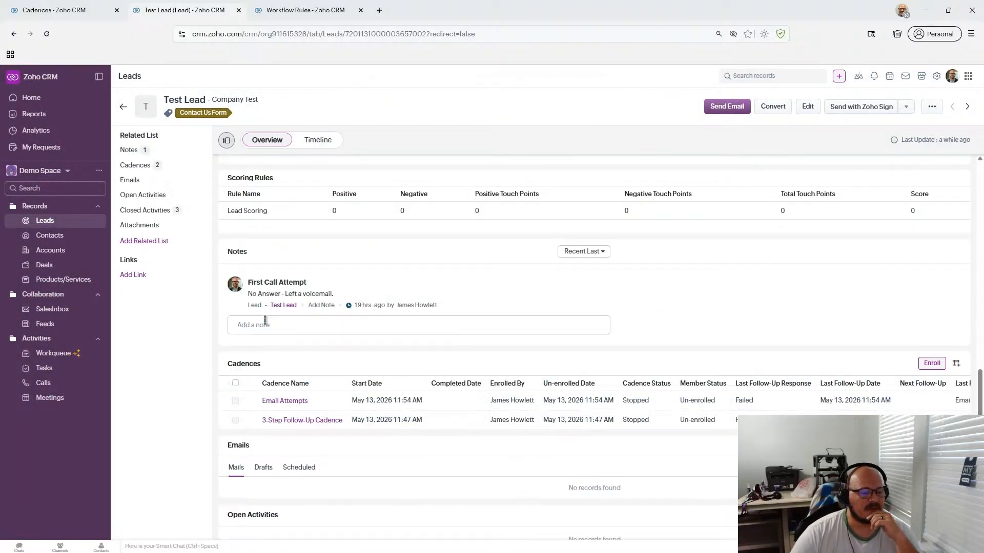
pyautogui.scroll(15, 265, 320)
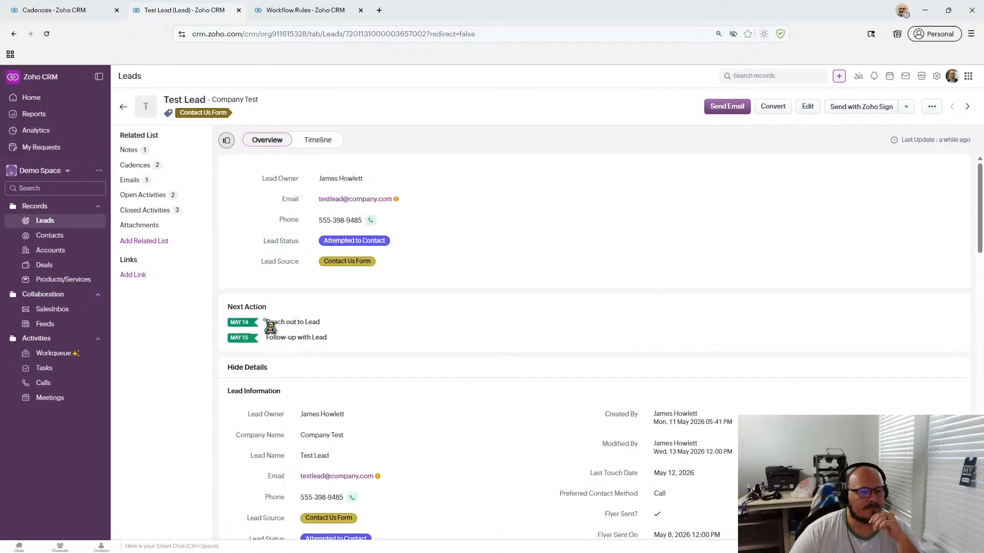
pyautogui.scroll(-7, 340, 268)
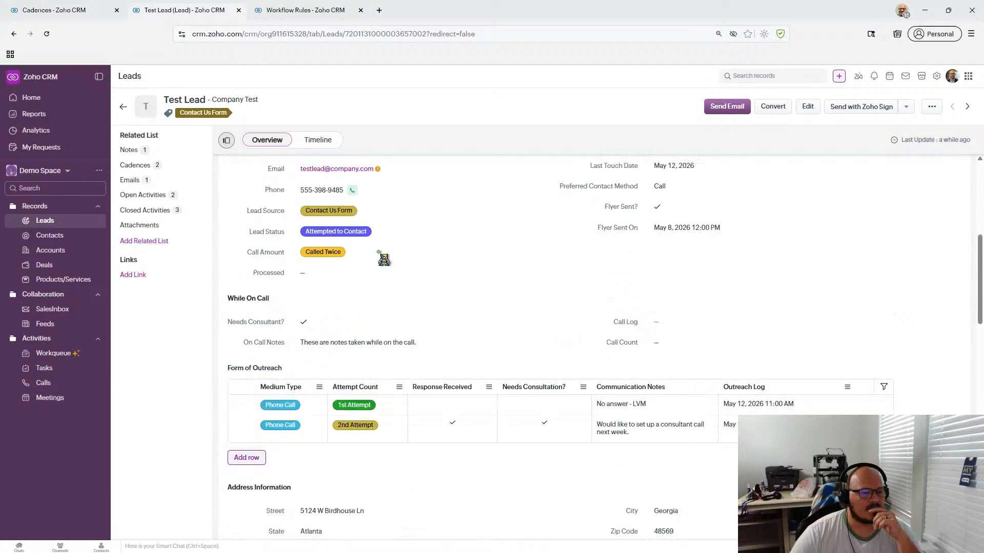
pyautogui.scroll(2, 379, 260)
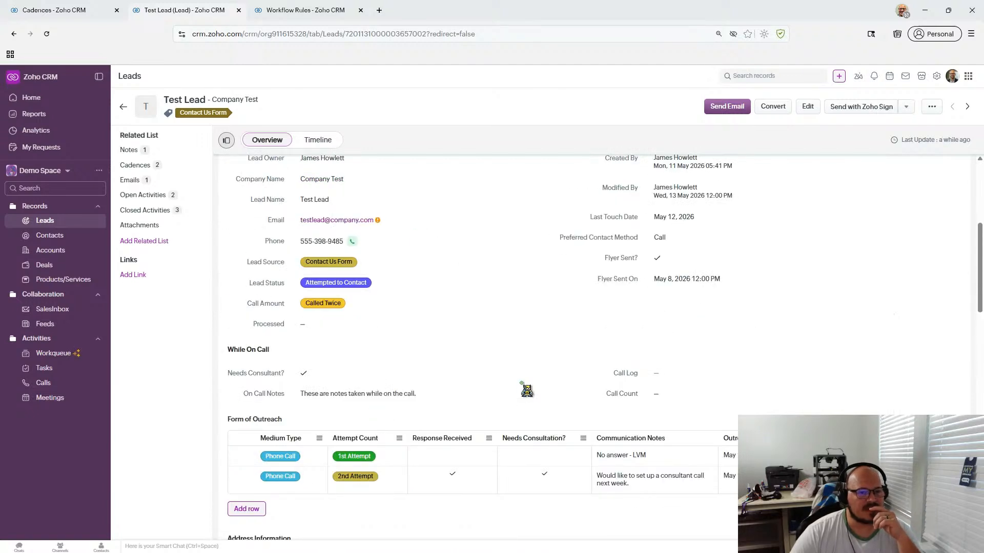
pyautogui.scroll(-1, 527, 390)
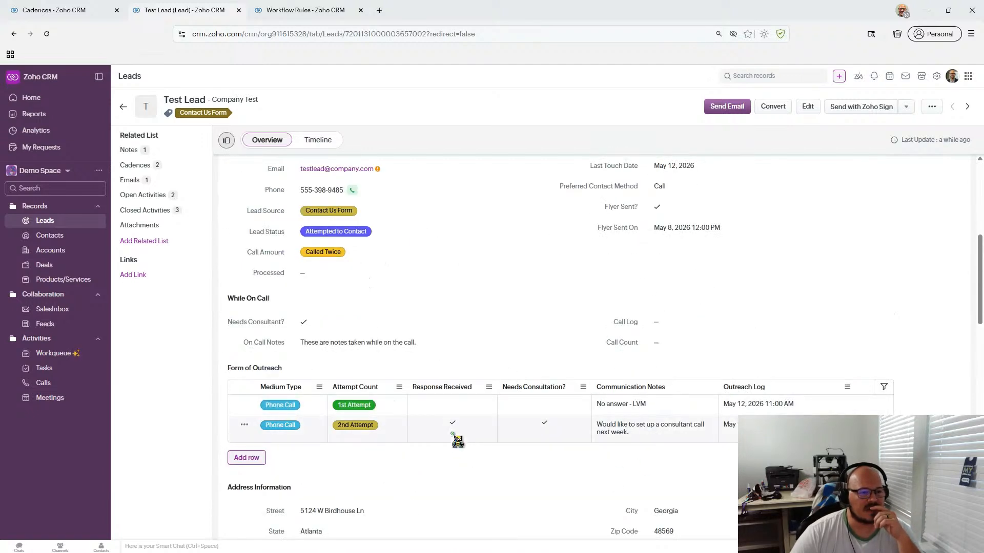
pyautogui.scroll(1, 457, 441)
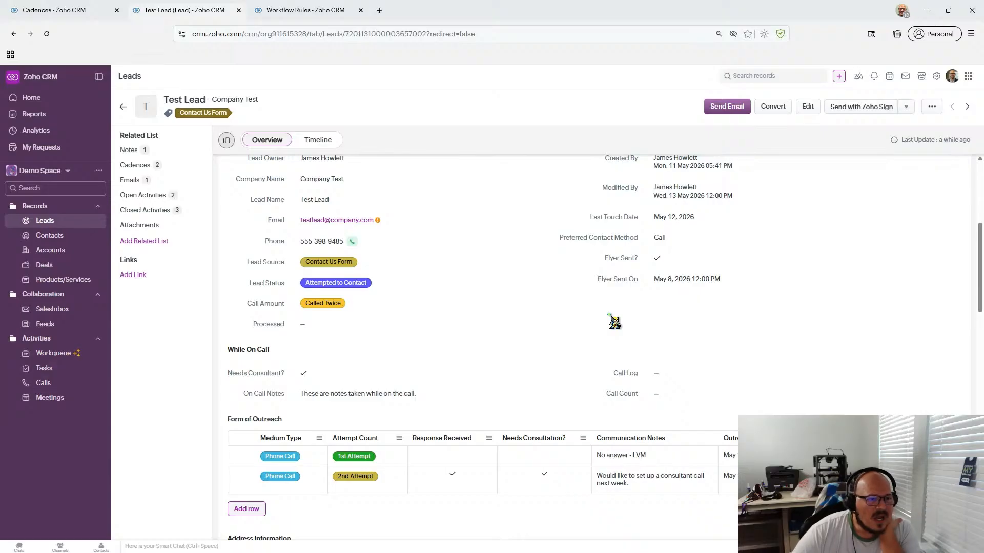
pyautogui.scroll(-4, 615, 322)
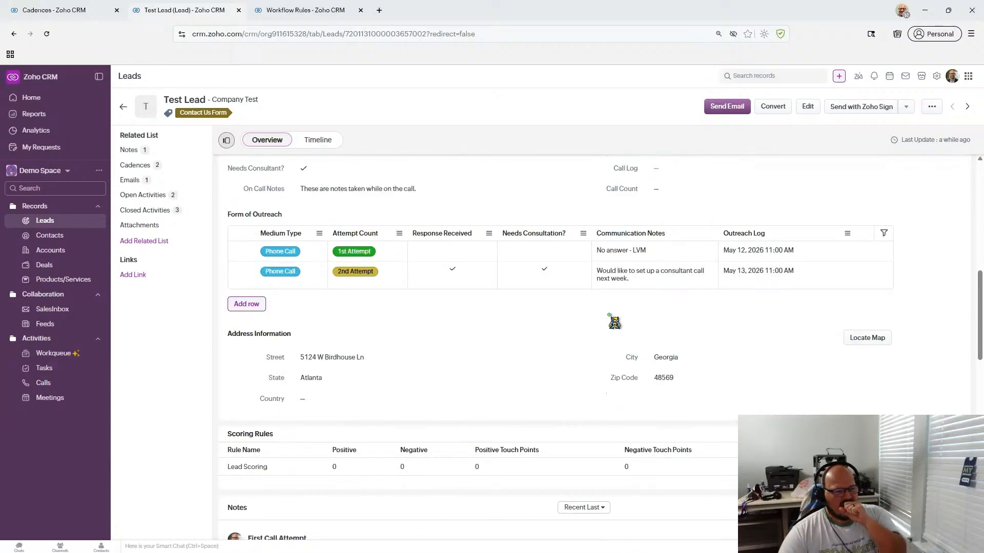
pyautogui.scroll(3, 614, 322)
pyautogui.scroll(3, 614, 321)
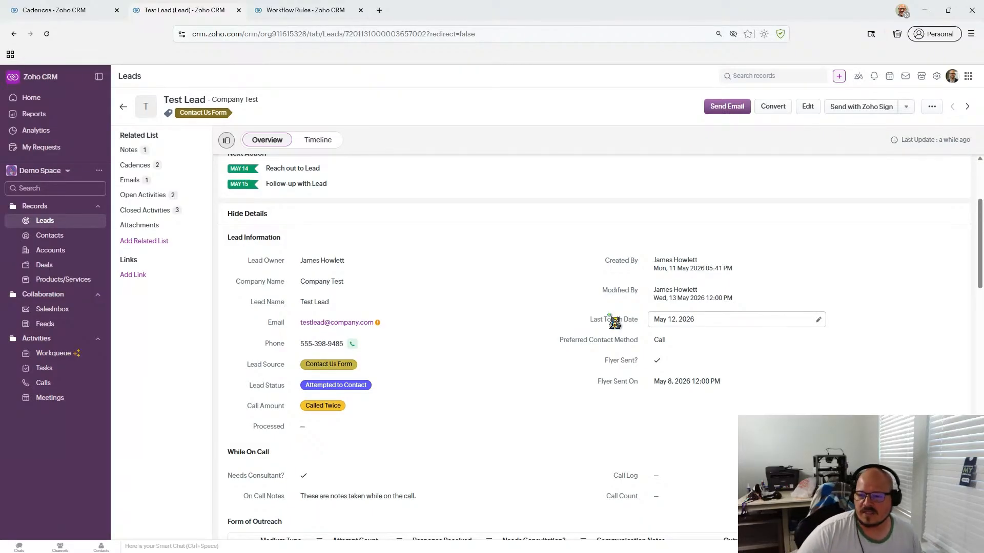
pyautogui.scroll(3, 614, 322)
pyautogui.scroll(-6, 614, 322)
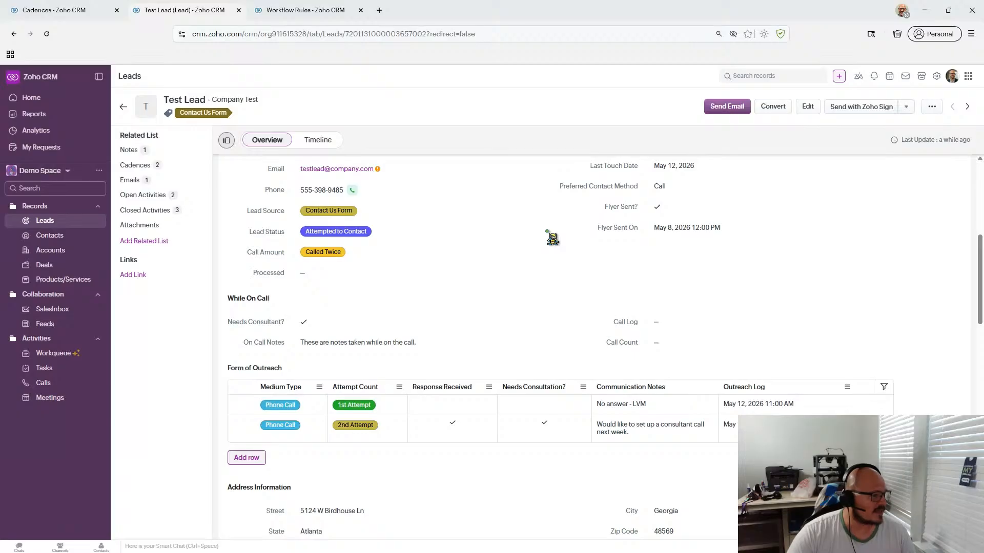
pyautogui.scroll(-2, 552, 238)
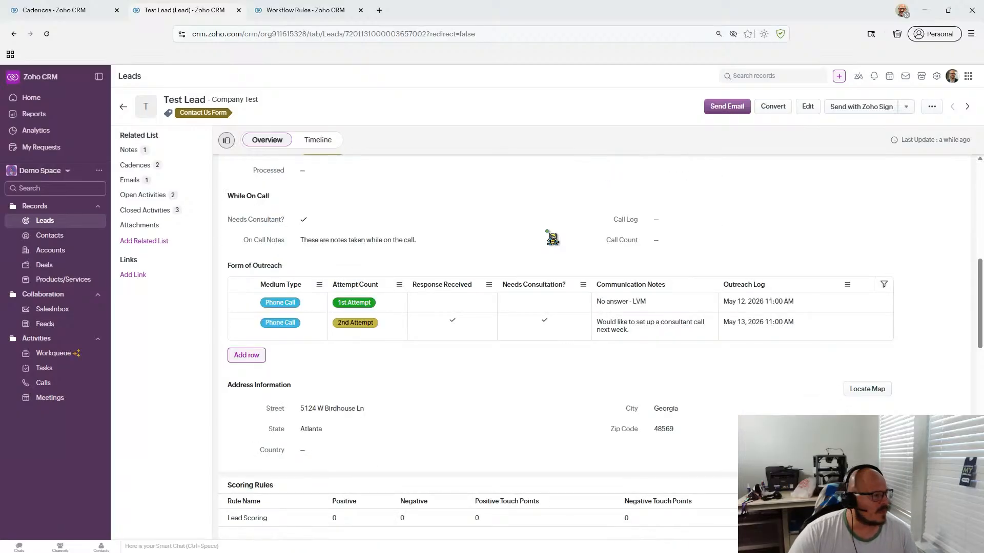
pyautogui.scroll(3, 552, 239)
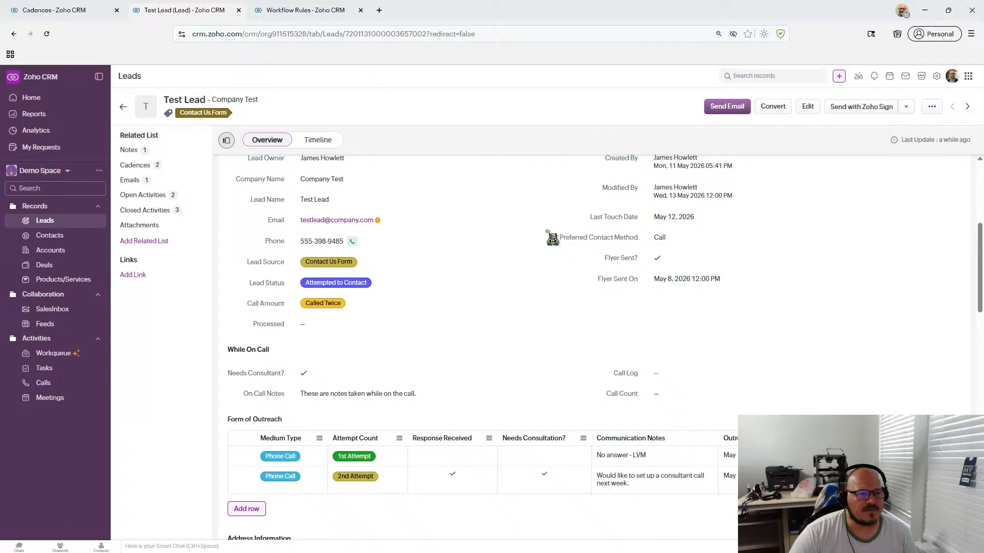
pyautogui.scroll(1, 552, 238)
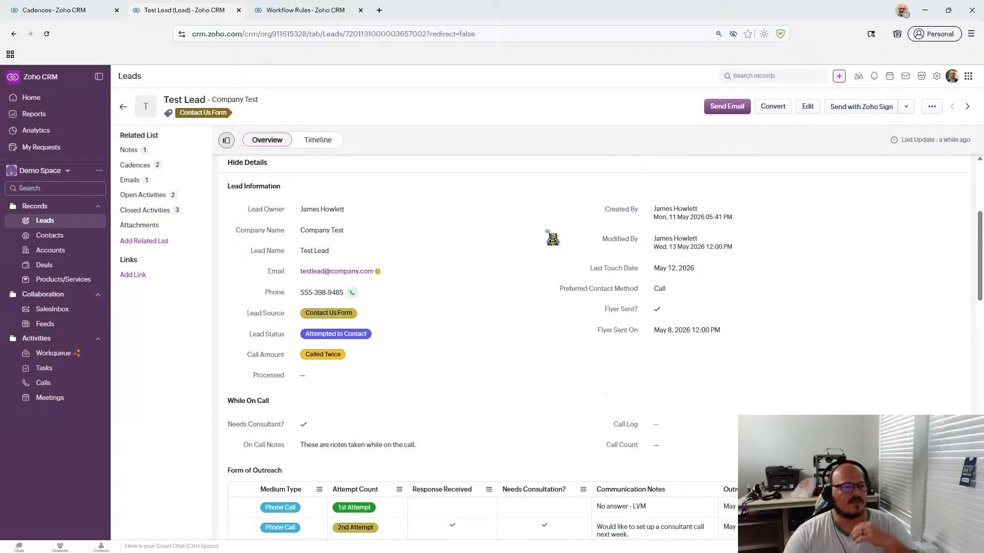
pyautogui.scroll(1, 552, 239)
pyautogui.scroll(-3, 552, 238)
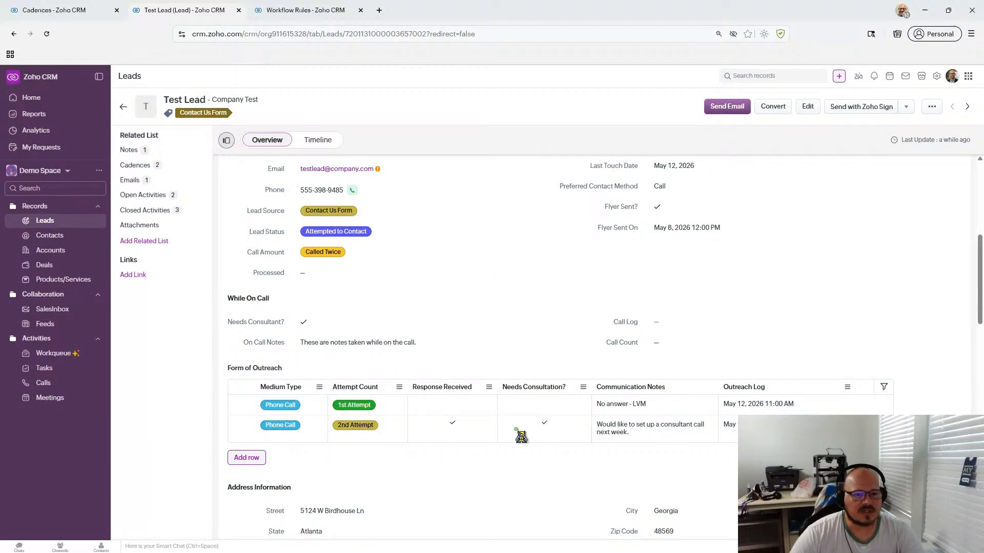
pyautogui.scroll(-2, 564, 288)
pyautogui.scroll(3, 564, 288)
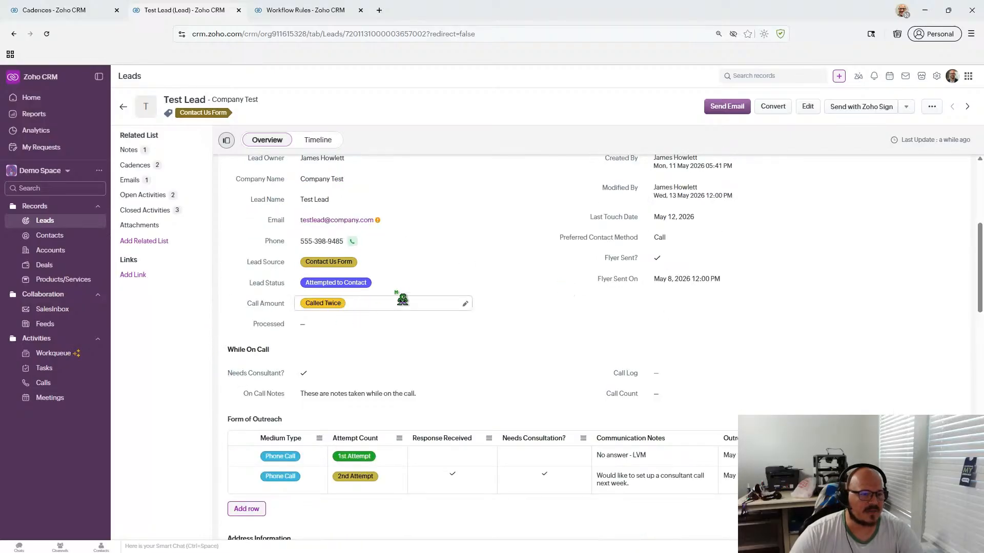
pyautogui.scroll(-3, 594, 341)
pyautogui.scroll(-2, 294, 390)
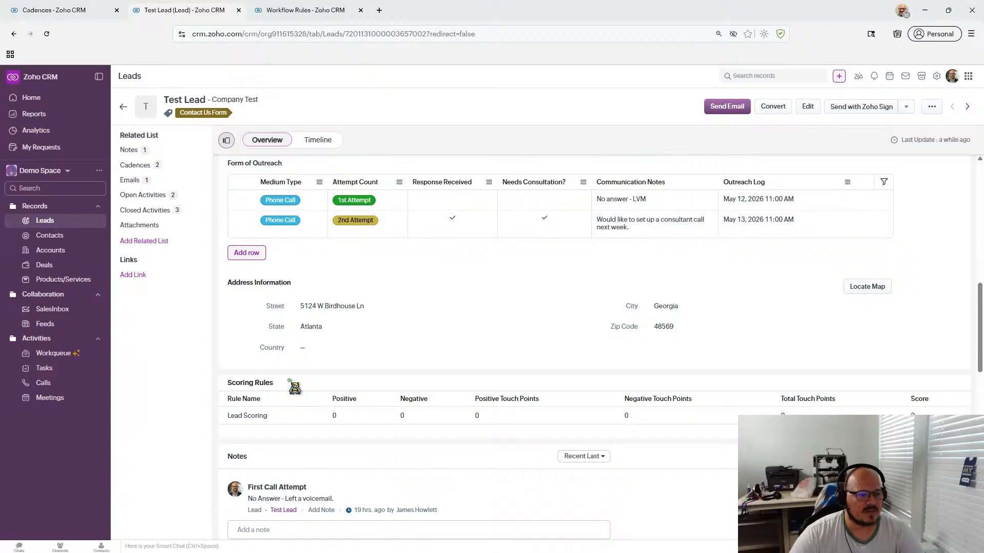
pyautogui.scroll(15, 410, 361)
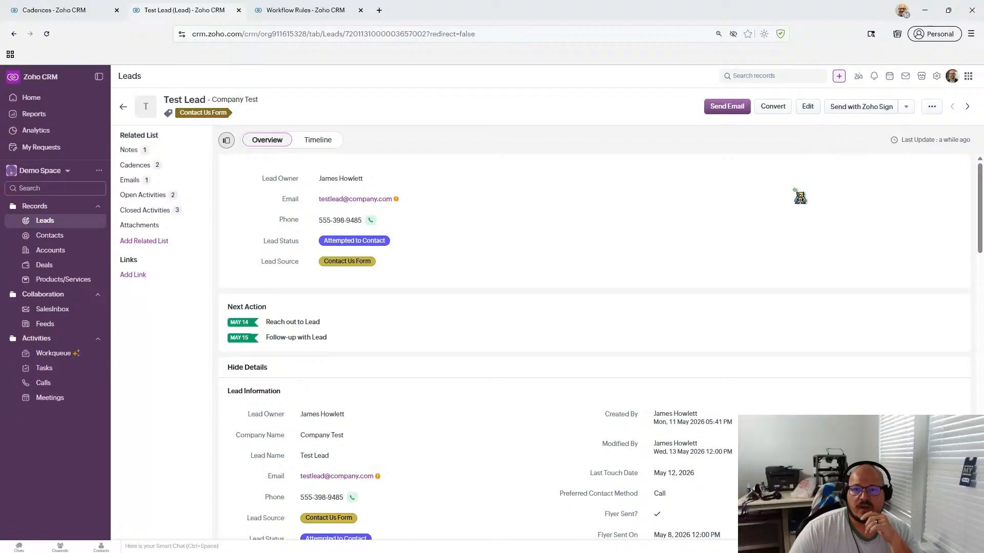
# - Open the Call Outreach rule from Setup's Workflow Rules list
pyautogui.click(936, 77)
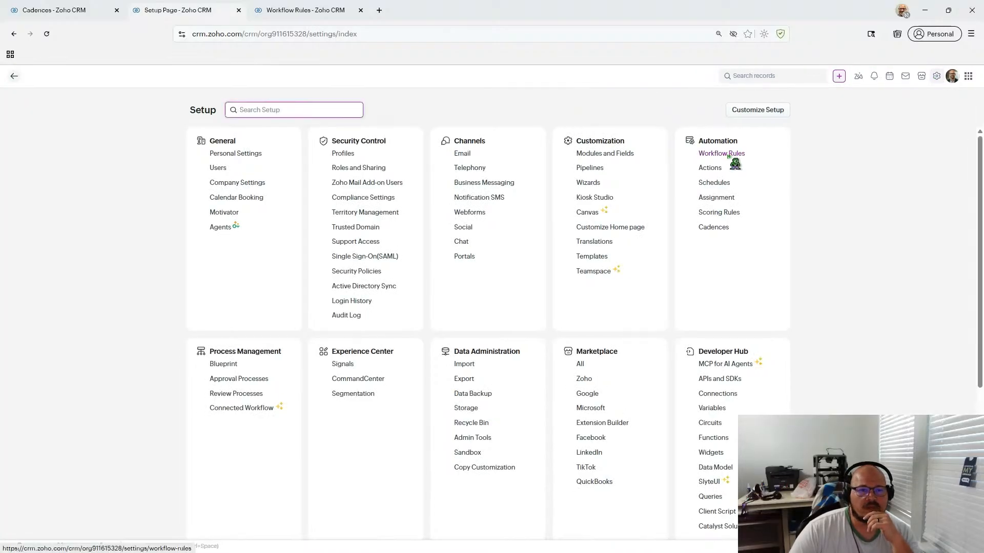
pyautogui.click(722, 154)
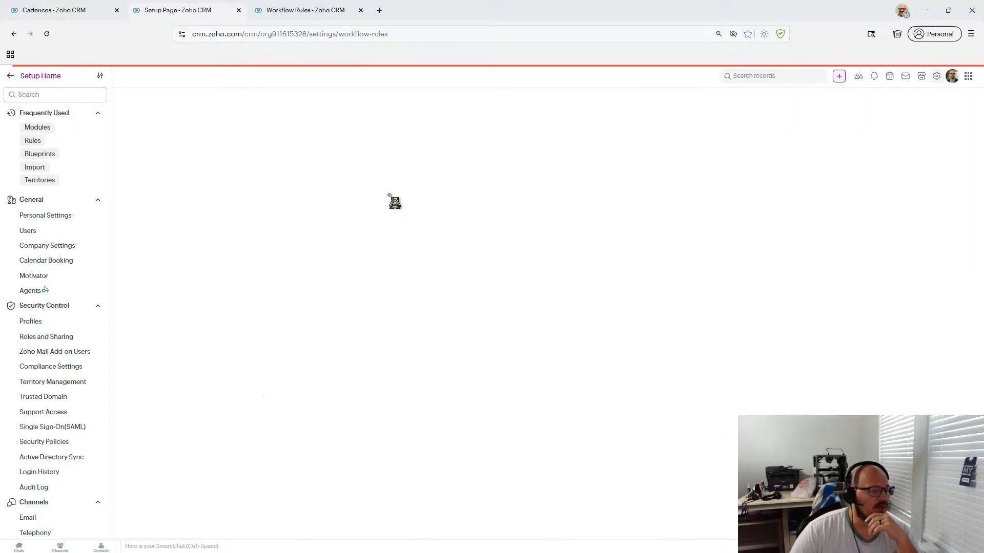
pyautogui.scroll(-3, 389, 195)
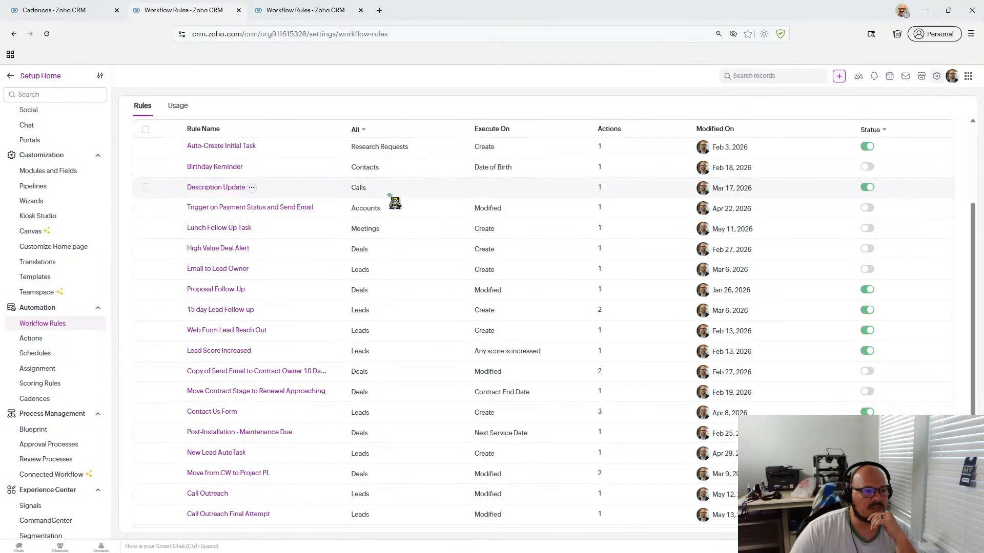
pyautogui.scroll(3, 387, 198)
pyautogui.scroll(-3, 387, 198)
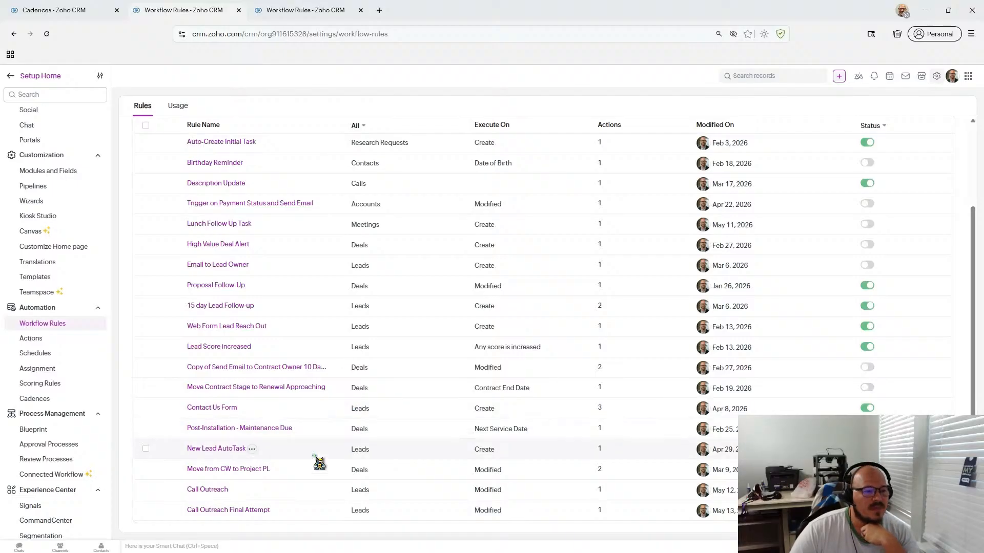
pyautogui.click(210, 490)
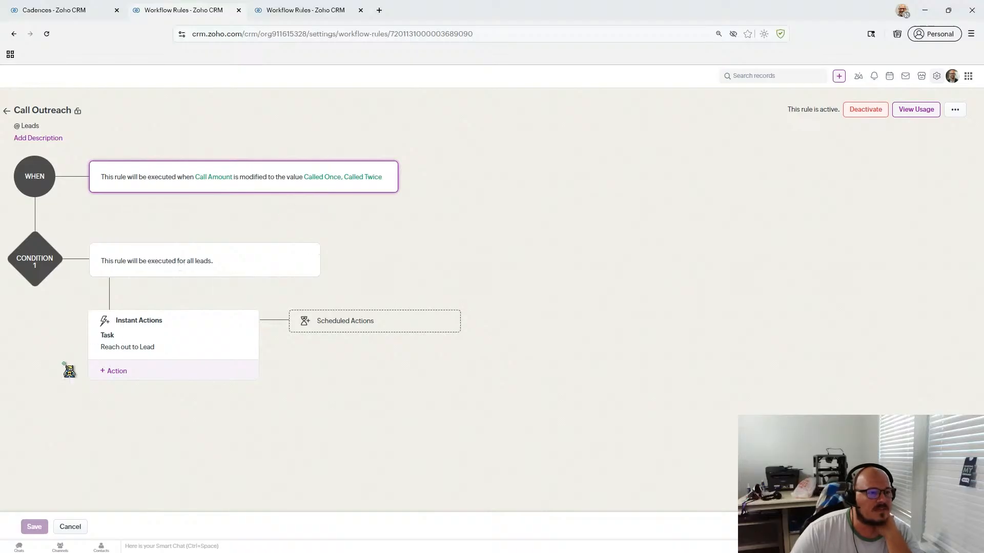
# - Change the Reach out to Lead task's due date to +1 business day after trigger and save it
pyautogui.click(117, 372)
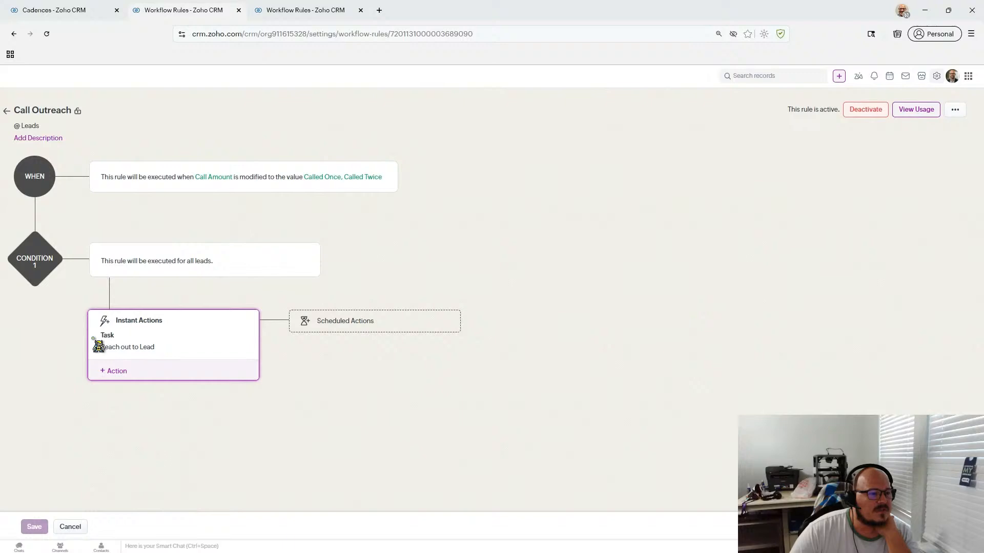
pyautogui.click(119, 353)
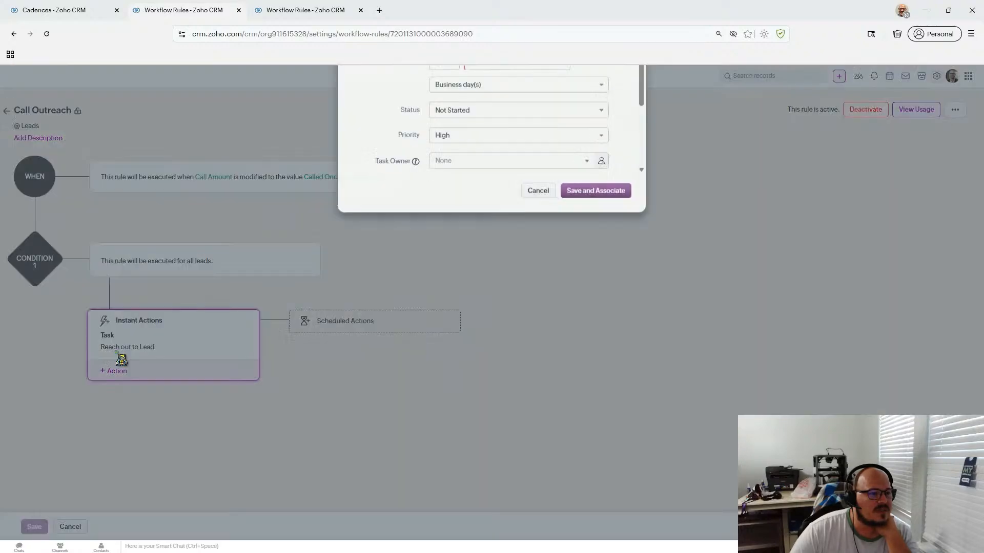
pyautogui.scroll(-1, 601, 171)
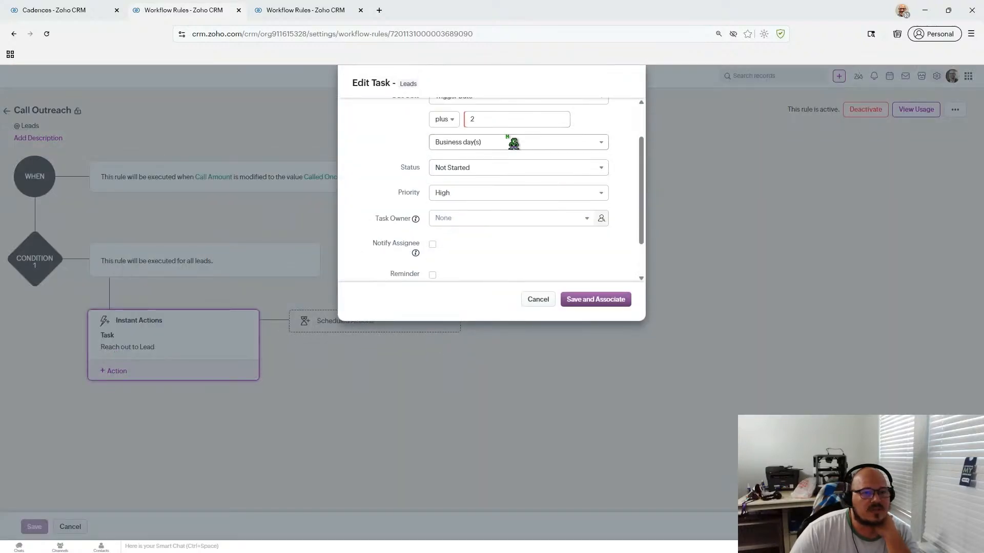
pyautogui.click(445, 120)
pyautogui.click(483, 131)
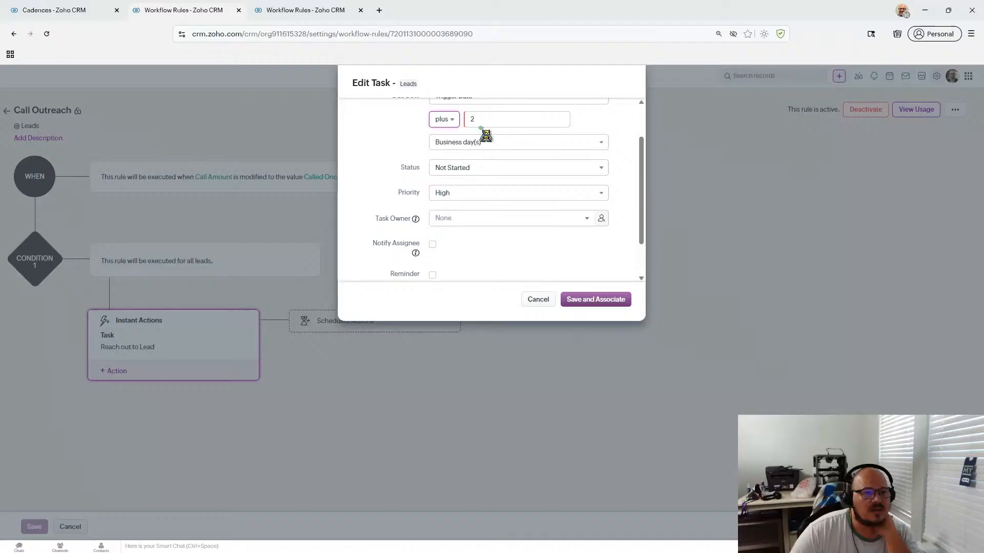
pyautogui.scroll(1, 487, 158)
pyautogui.click(470, 173)
pyautogui.write('1')
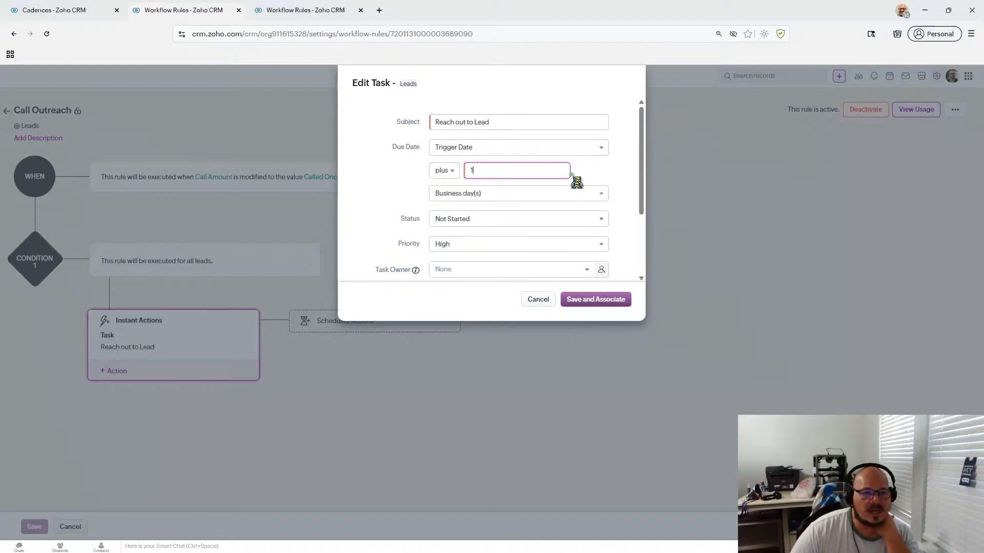
pyautogui.click(511, 198)
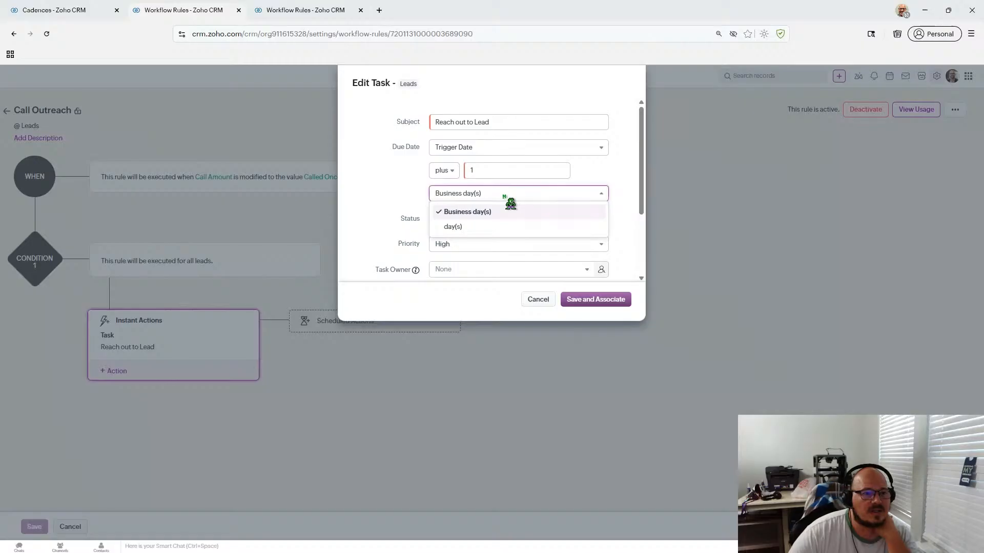
pyautogui.click(413, 190)
pyautogui.scroll(-2, 404, 185)
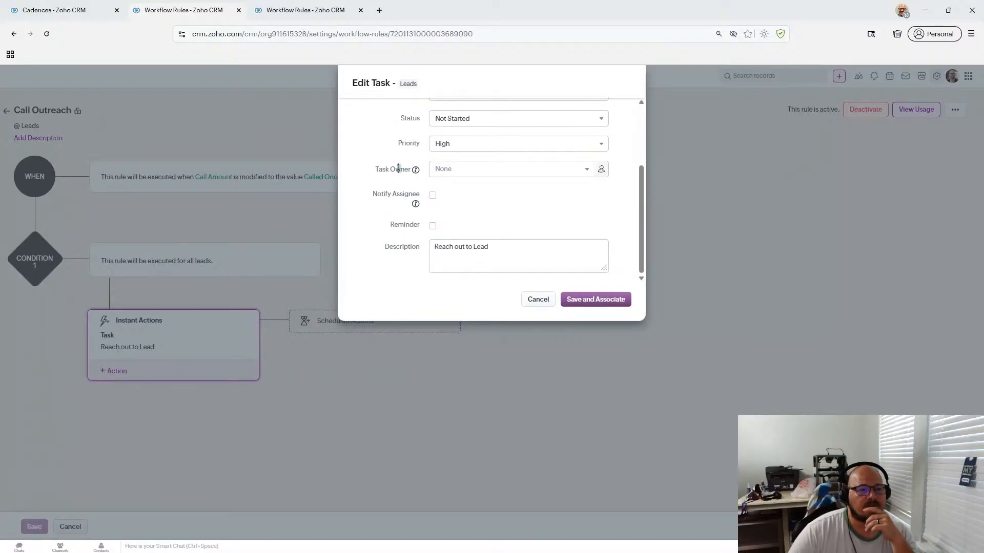
pyautogui.scroll(1, 415, 259)
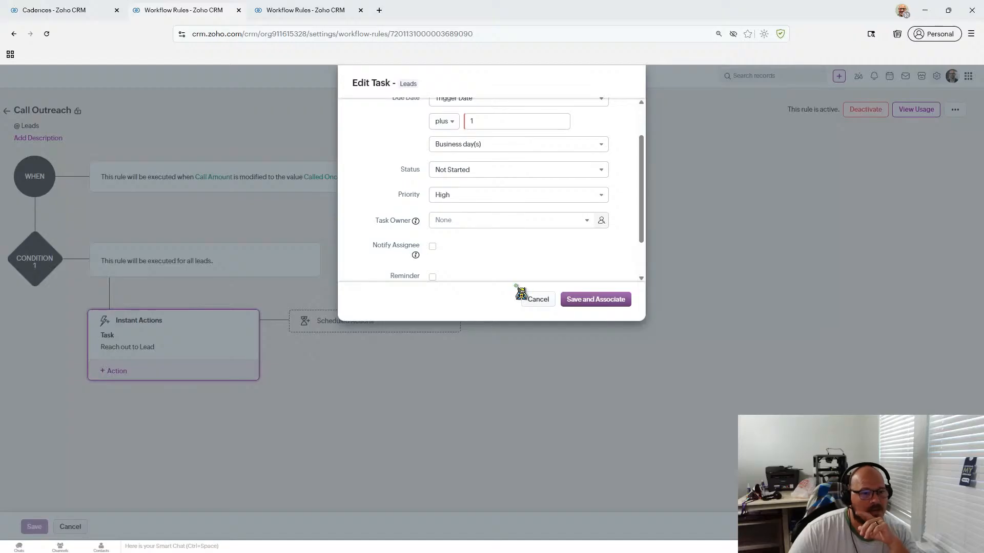
pyautogui.click(594, 303)
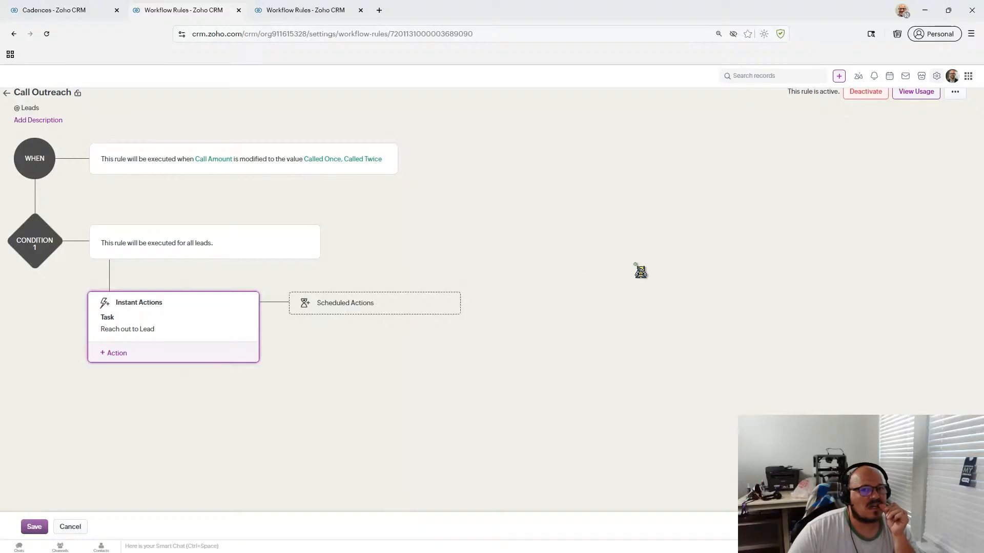
# - Add a scheduled actions block executing 1 business day after the rule trigger time
pyautogui.click(357, 306)
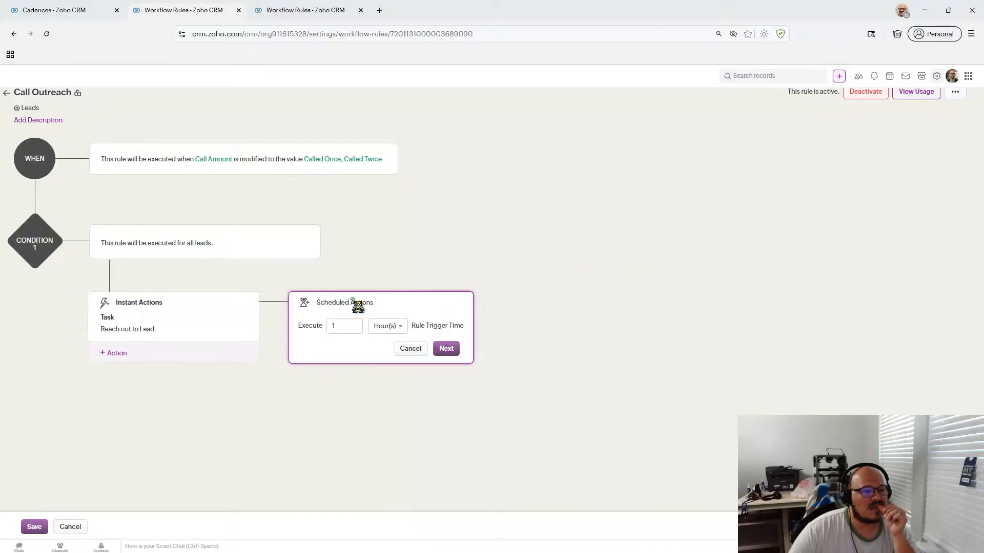
pyautogui.click(388, 327)
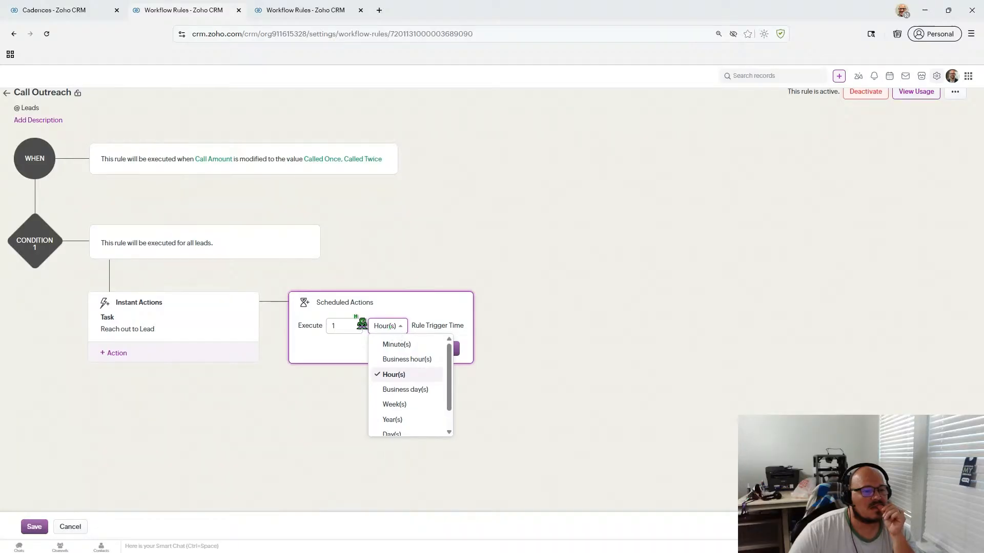
pyautogui.scroll(-1, 412, 410)
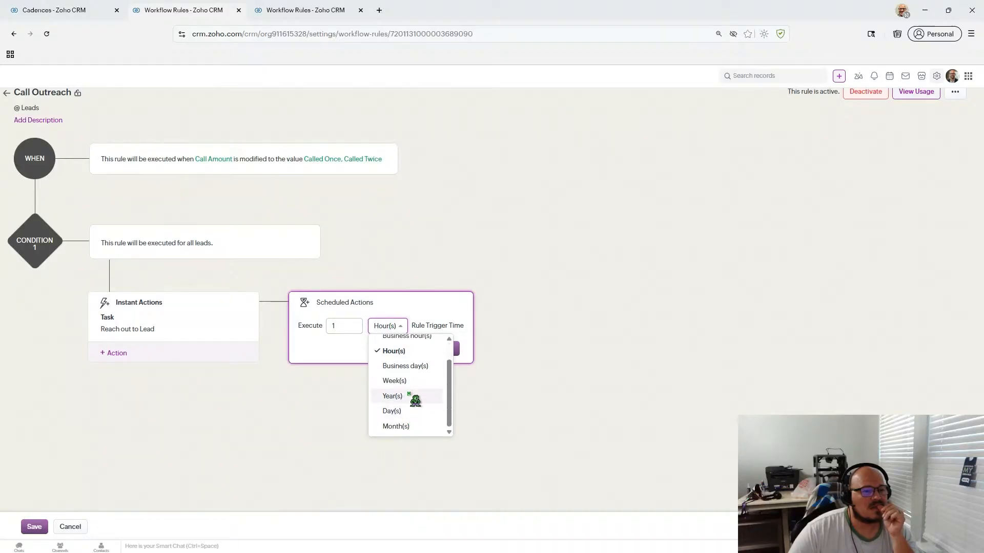
pyautogui.click(416, 366)
pyautogui.click(475, 350)
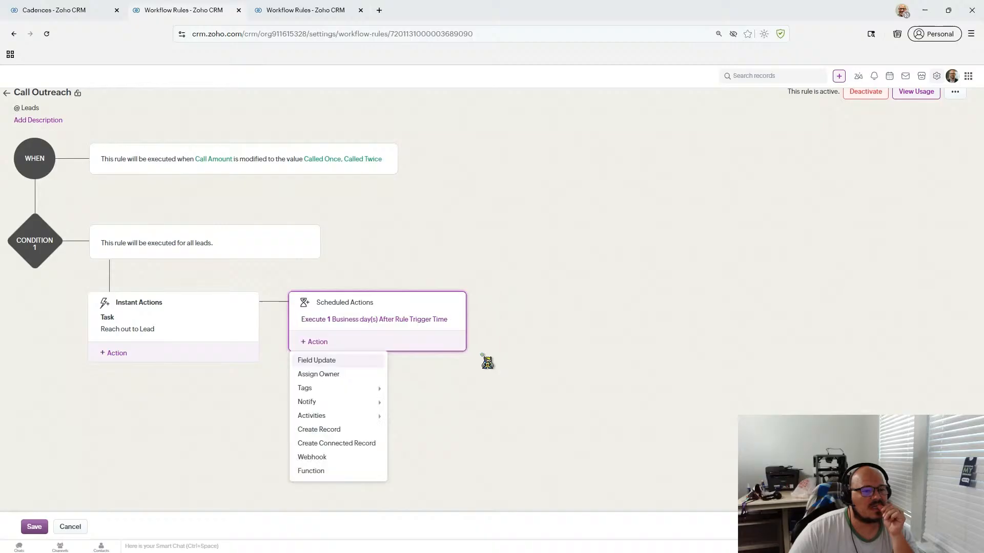
pyautogui.moveTo(370, 390)
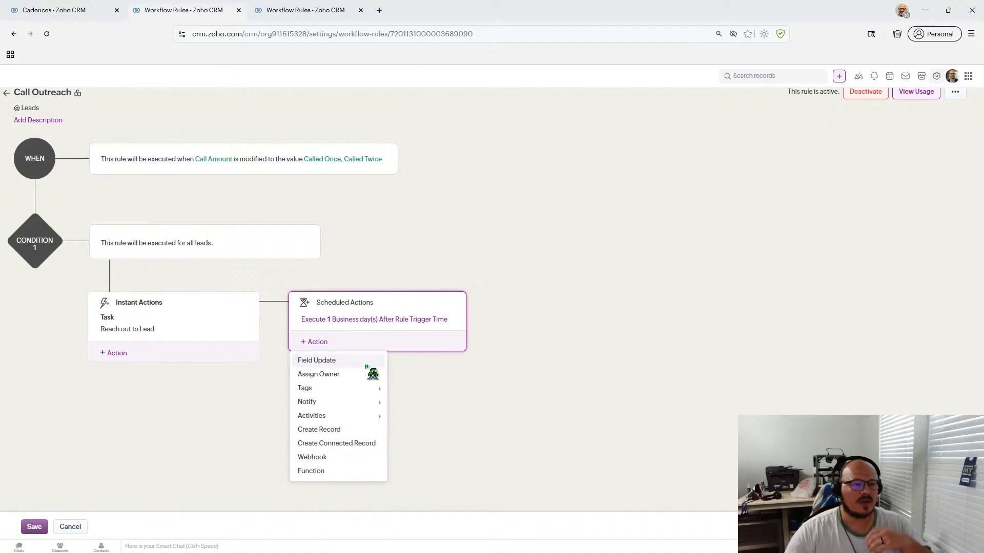
pyautogui.moveTo(339, 422)
pyautogui.moveTo(340, 382)
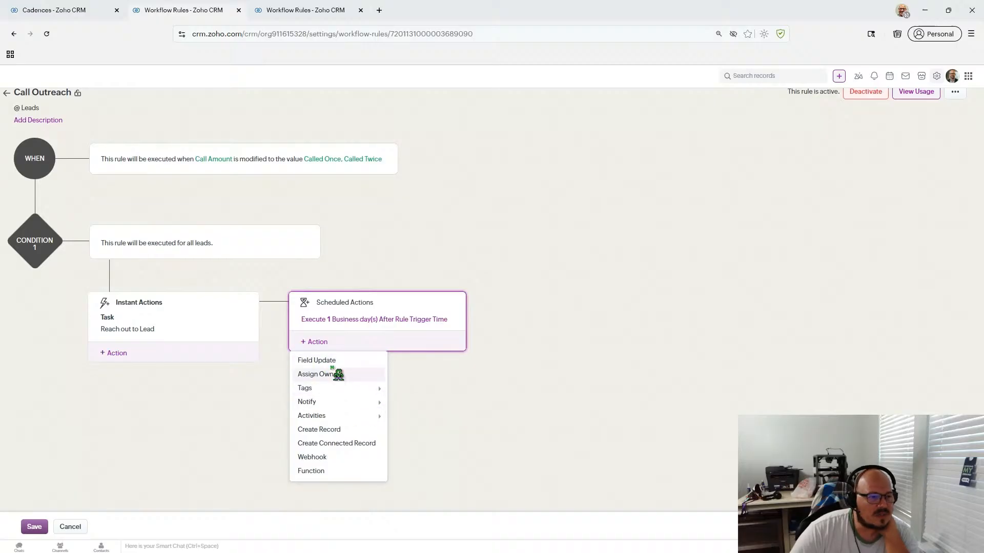
pyautogui.click(427, 206)
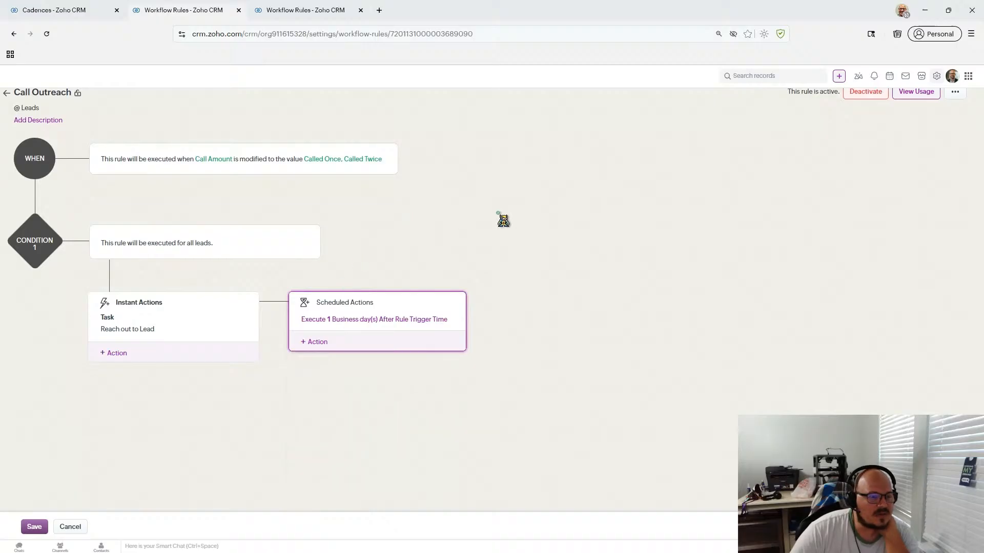
pyautogui.click(318, 343)
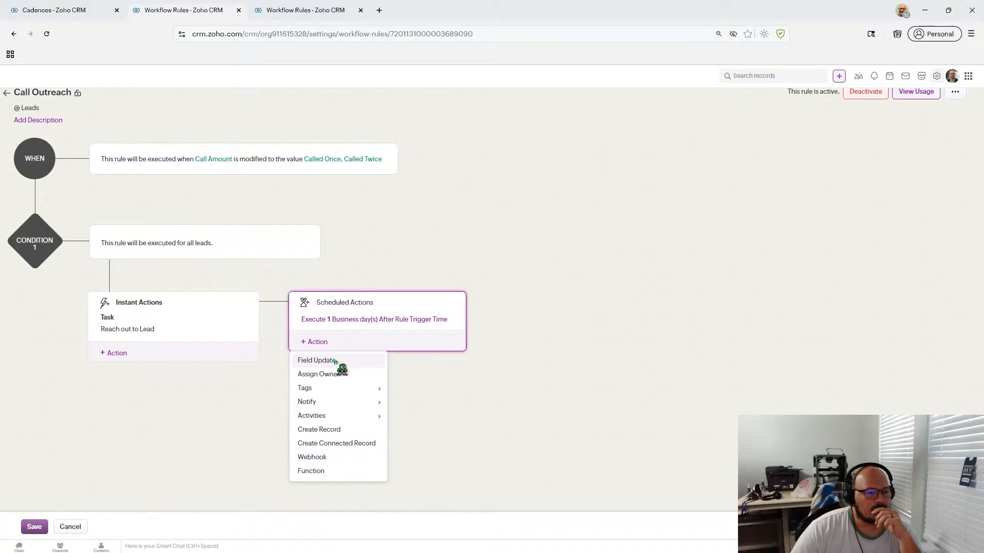
pyautogui.click(328, 361)
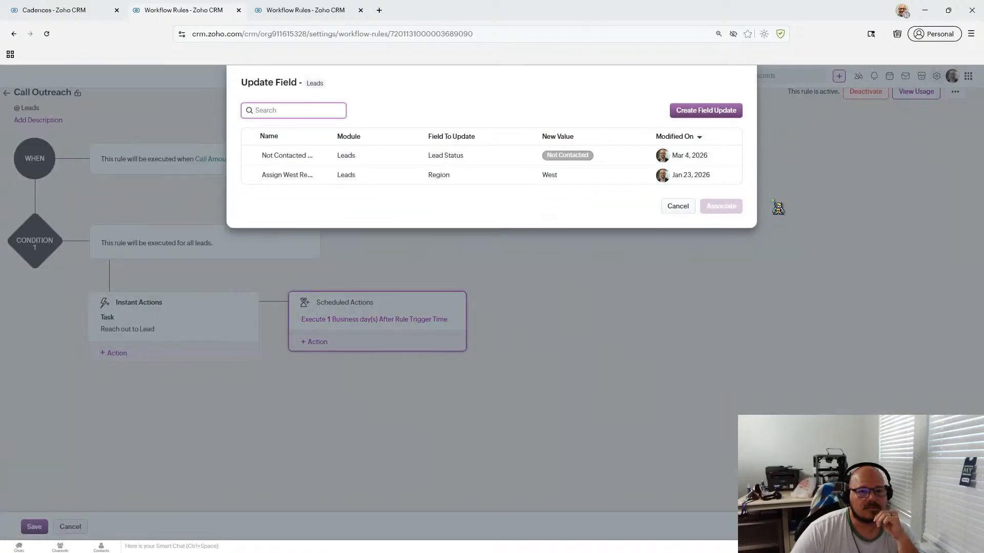
pyautogui.click(676, 206)
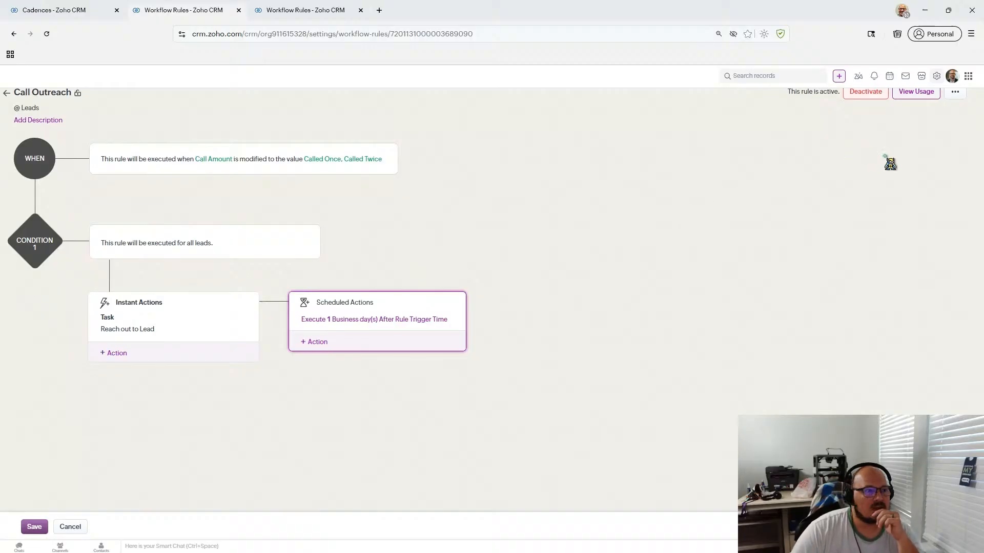
pyautogui.click(955, 94)
pyautogui.click(955, 94)
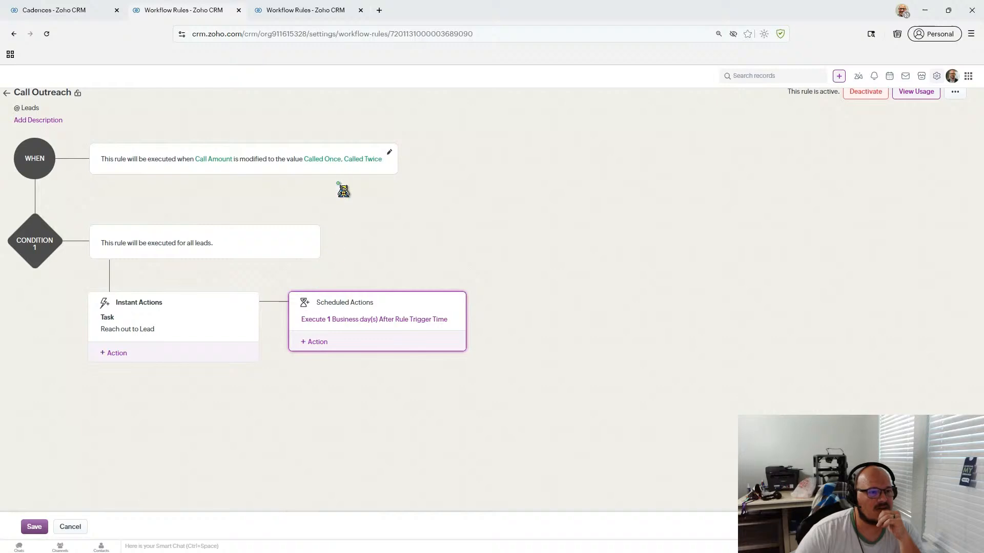
pyautogui.click(318, 342)
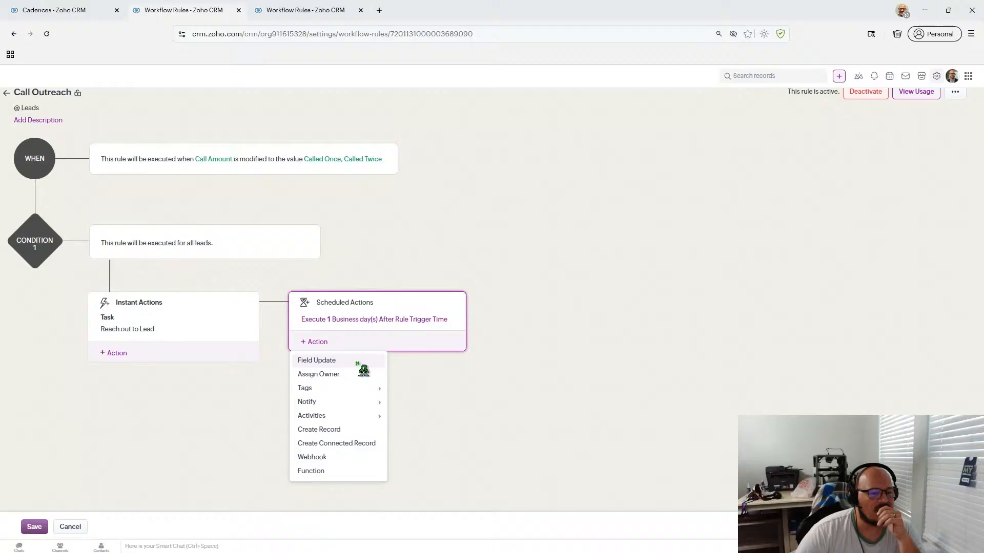
pyautogui.moveTo(358, 415)
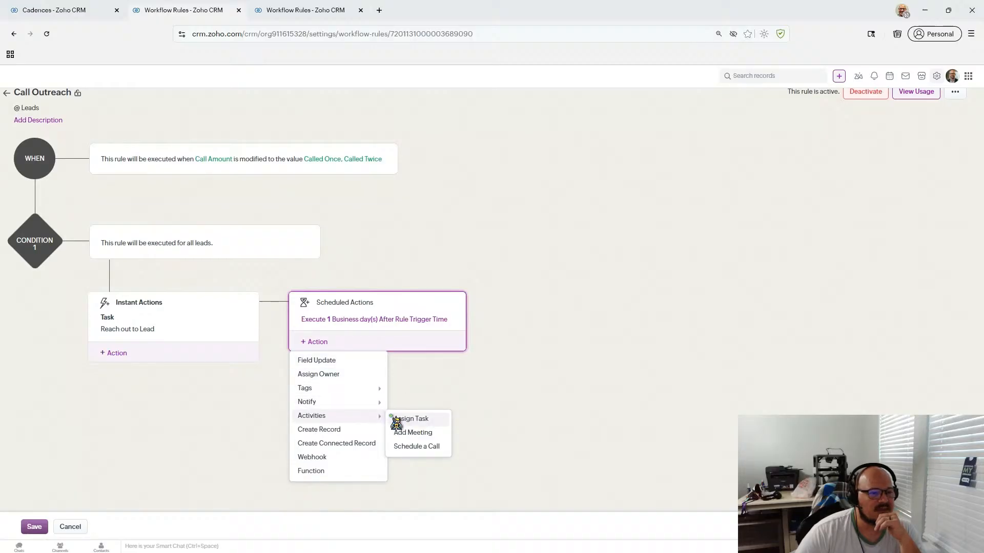
pyautogui.click(407, 419)
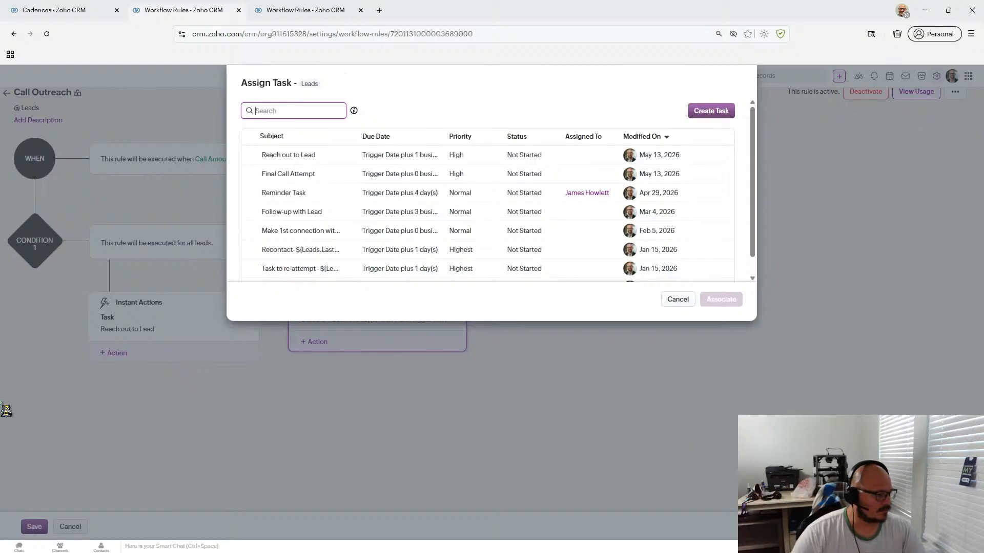
pyautogui.moveTo(361, 552)
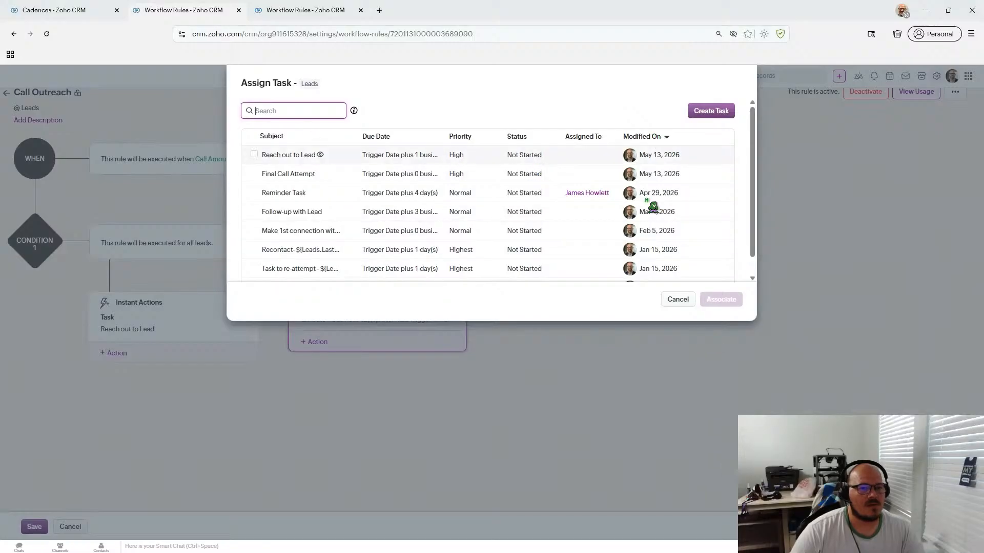
pyautogui.click(676, 302)
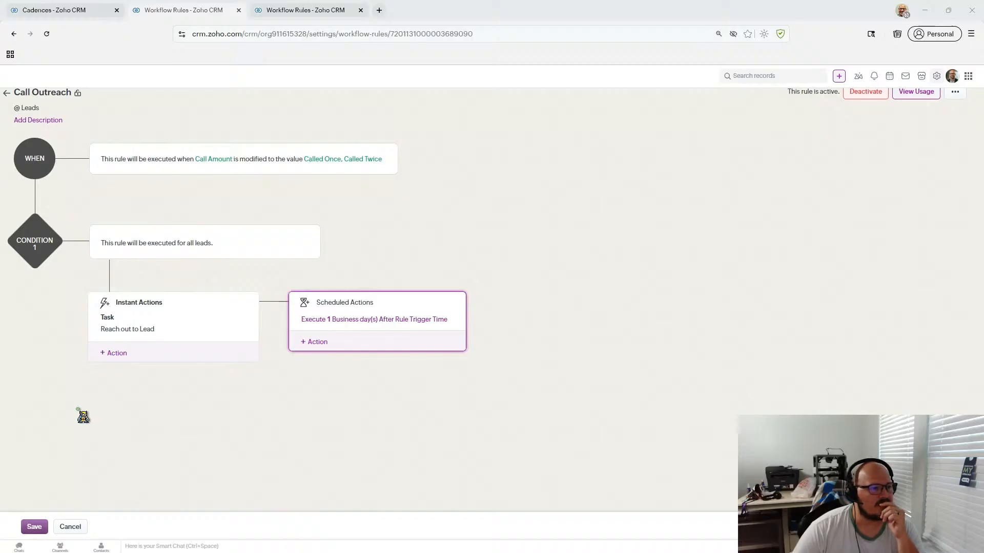
pyautogui.moveTo(496, 551)
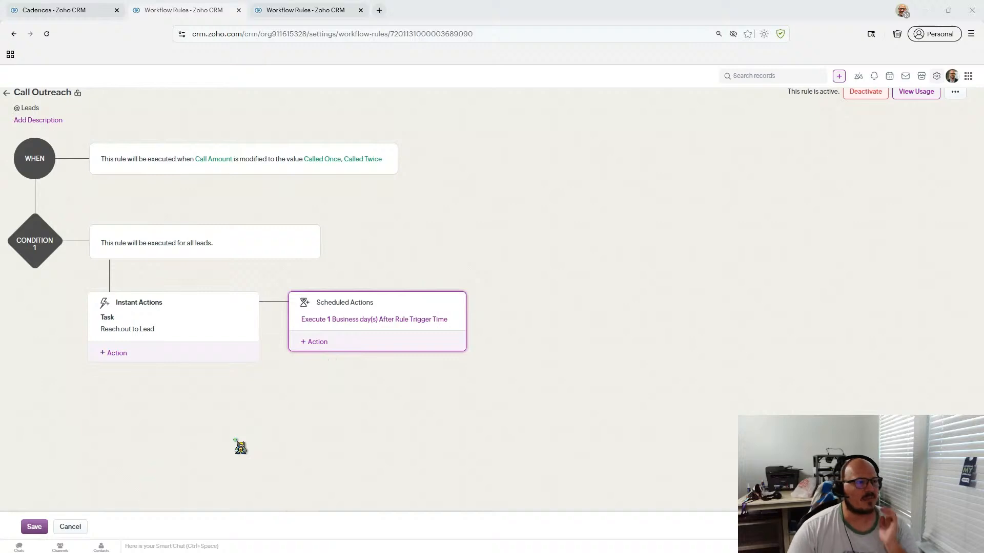
# - Remove the one-business-day scheduled entry, save the Call Outreach rule, and return to Leads
pyautogui.click(457, 319)
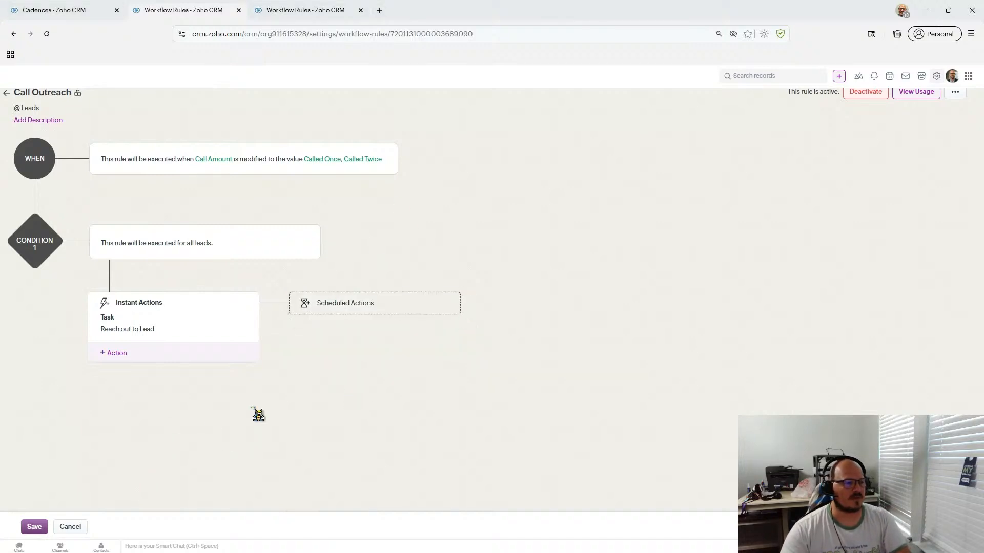
pyautogui.click(34, 526)
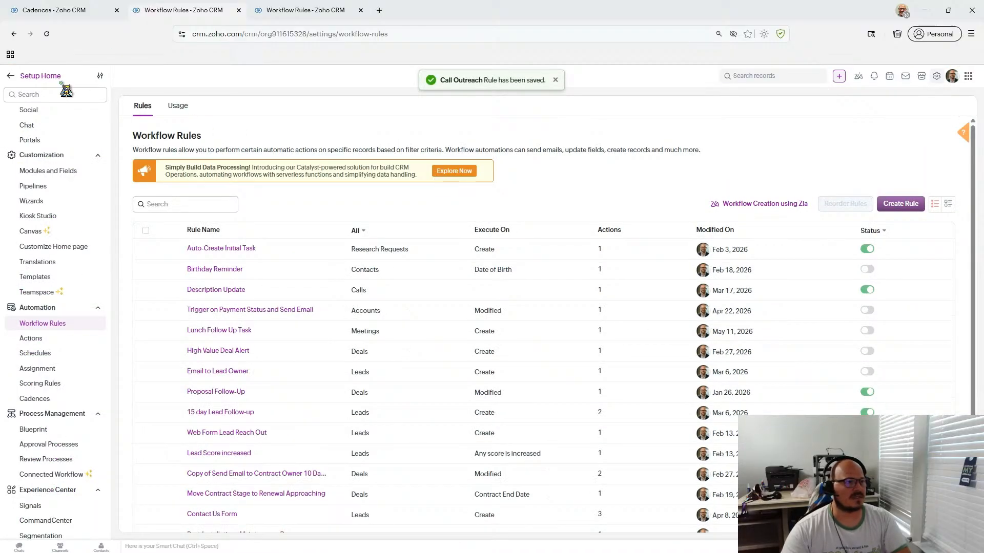
pyautogui.click(11, 76)
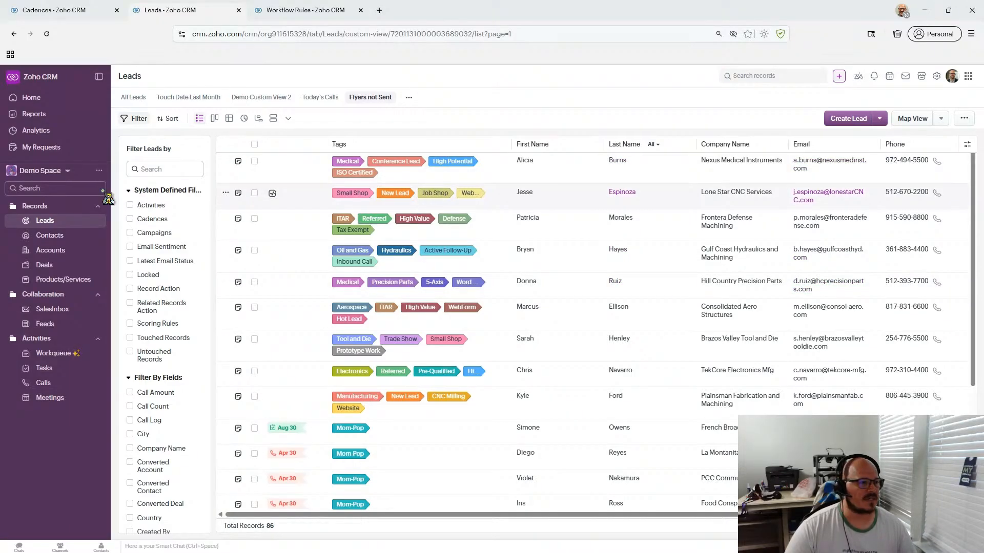
# - Open the Test Lead record from the All Leads view of 88 records
pyautogui.click(82, 221)
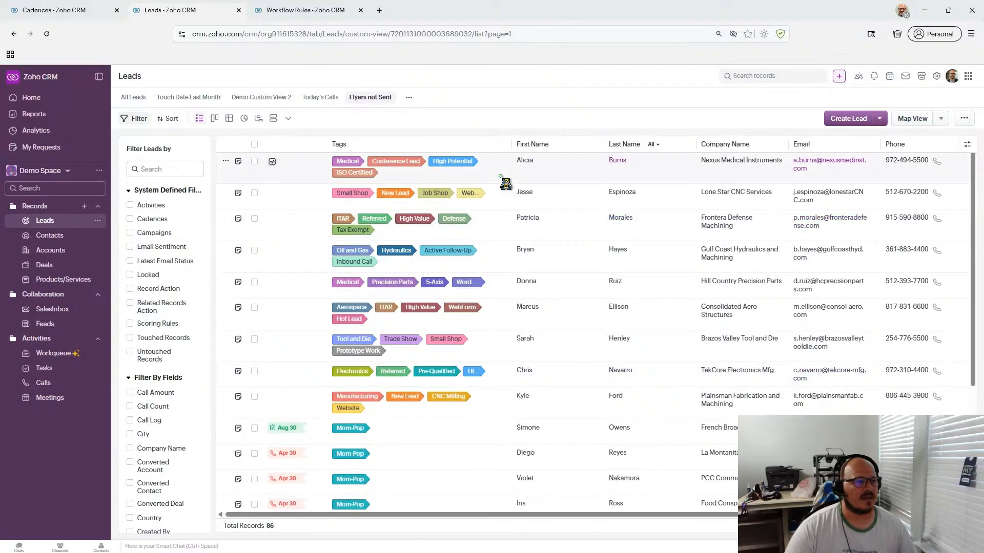
pyautogui.scroll(-3, 505, 183)
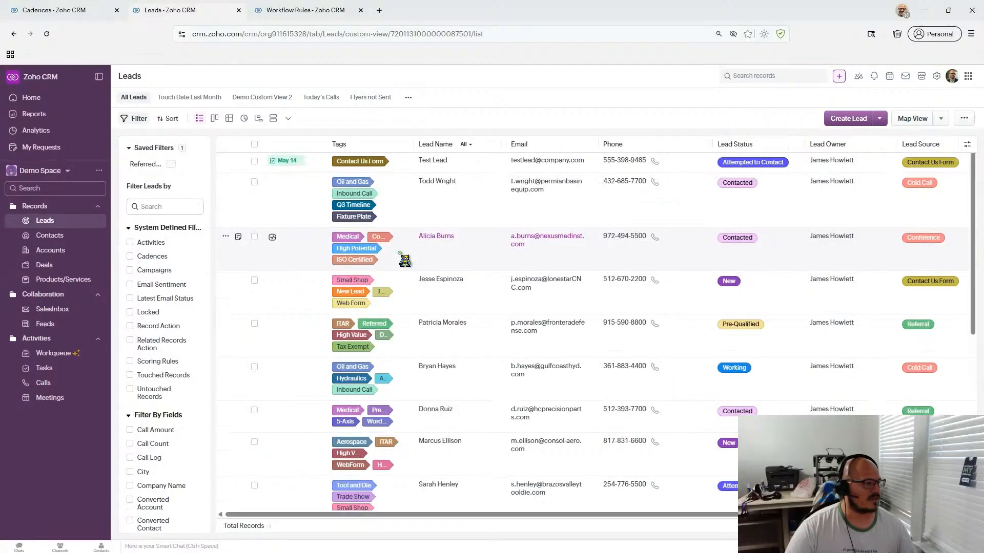
pyautogui.click(482, 164)
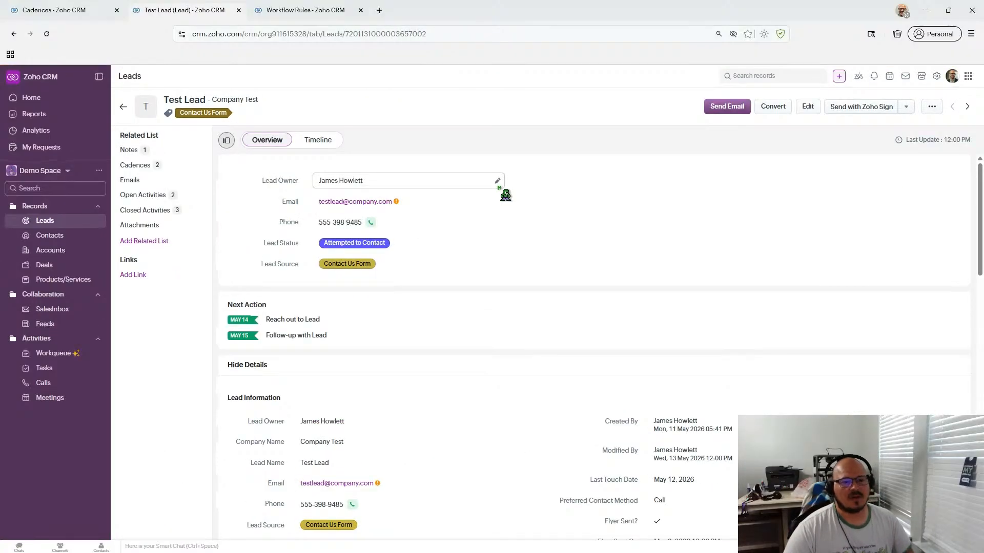
pyautogui.scroll(-4, 504, 195)
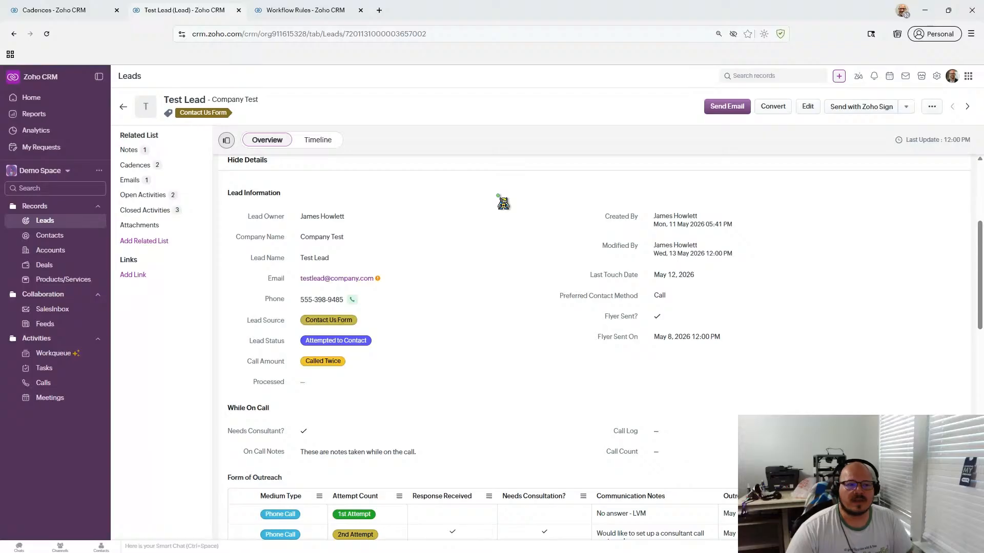
pyautogui.scroll(-3, 503, 205)
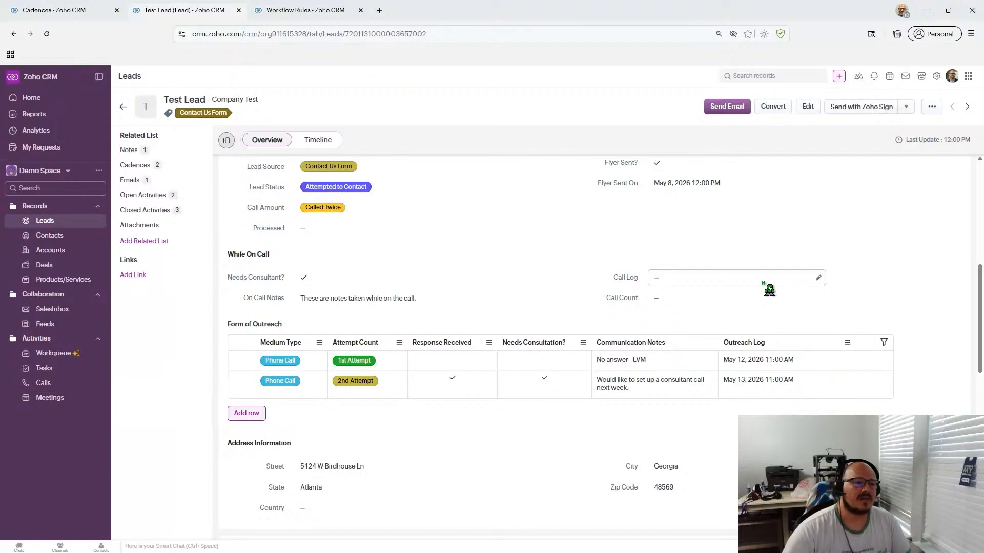
pyautogui.scroll(-2, 314, 187)
pyautogui.scroll(6, 329, 280)
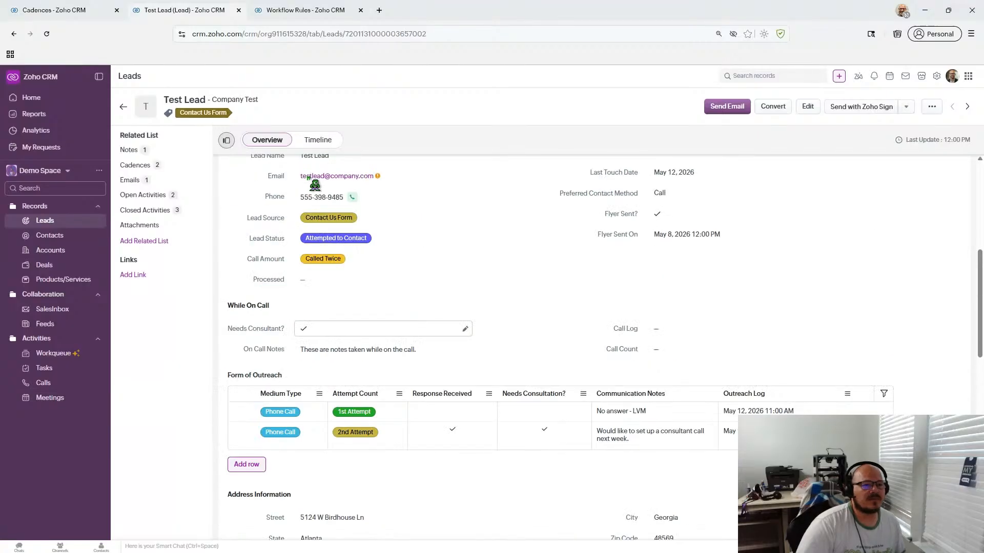
pyautogui.scroll(-4, 457, 361)
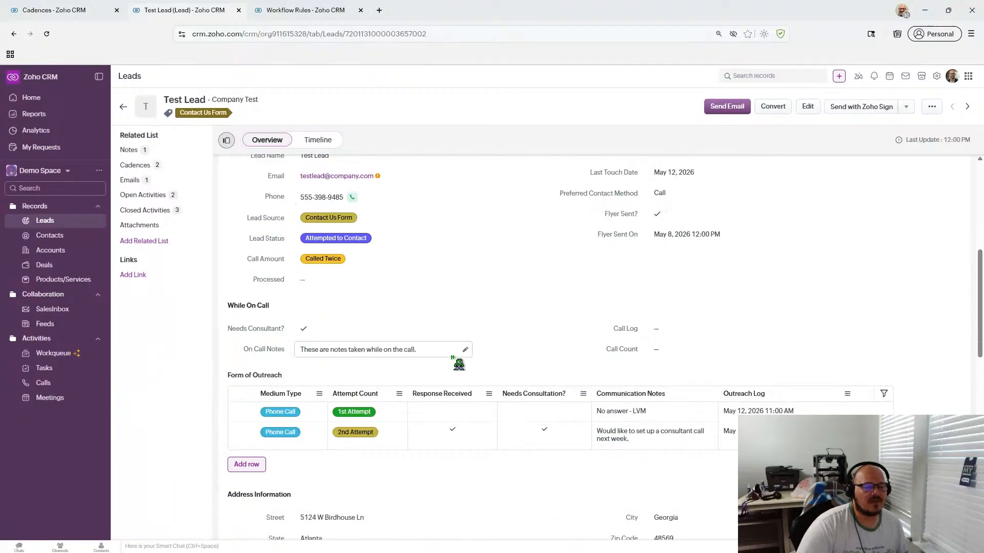
pyautogui.scroll(-1, 454, 338)
pyautogui.scroll(2, 454, 358)
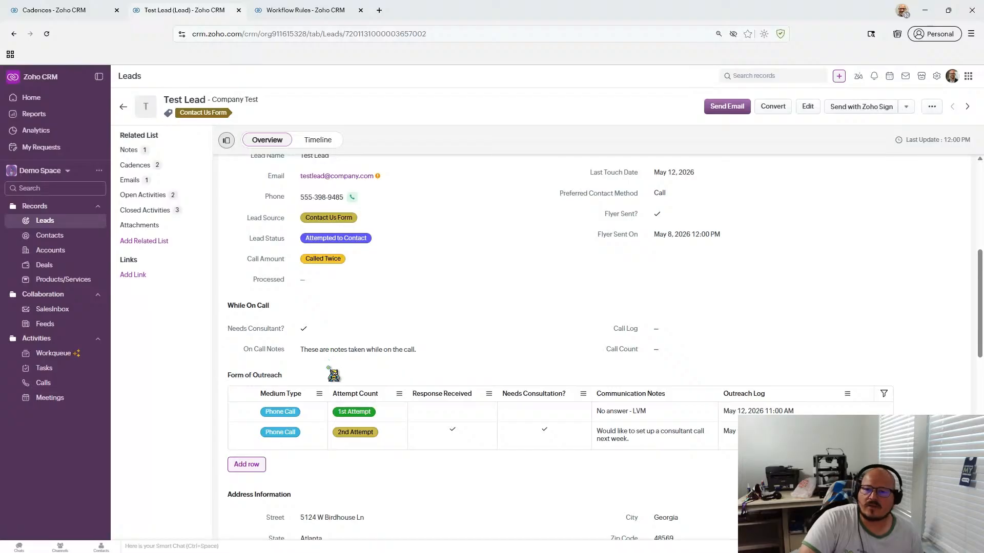
pyautogui.click(333, 258)
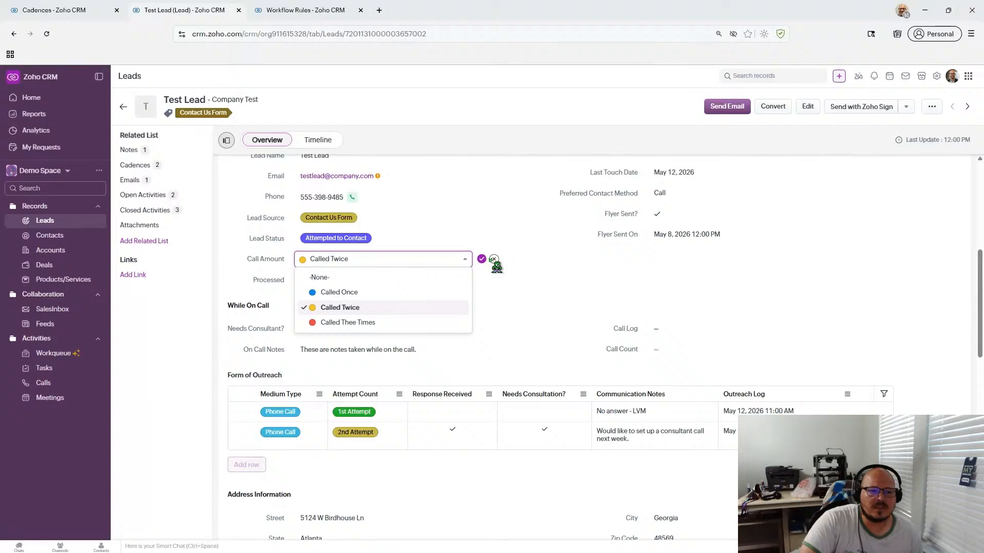
pyautogui.click(493, 259)
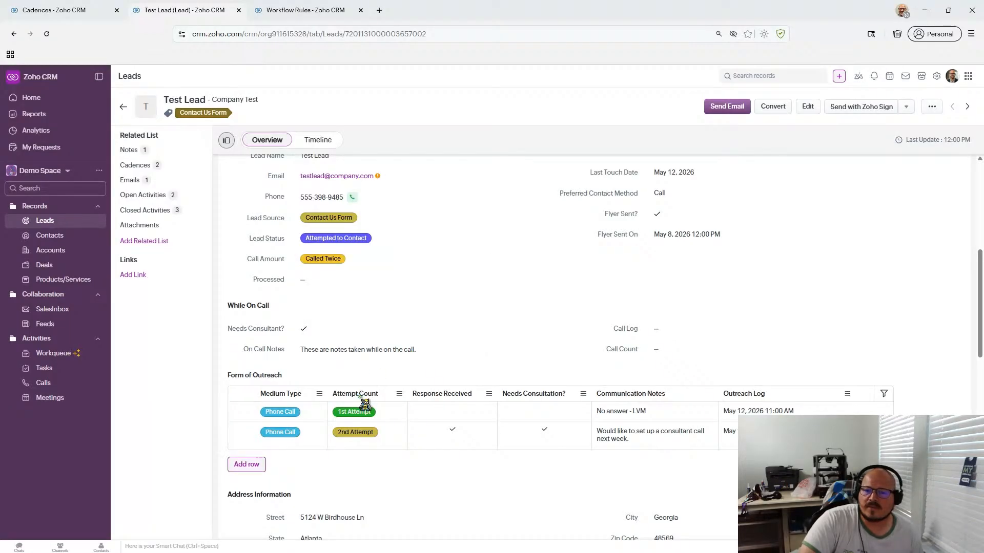